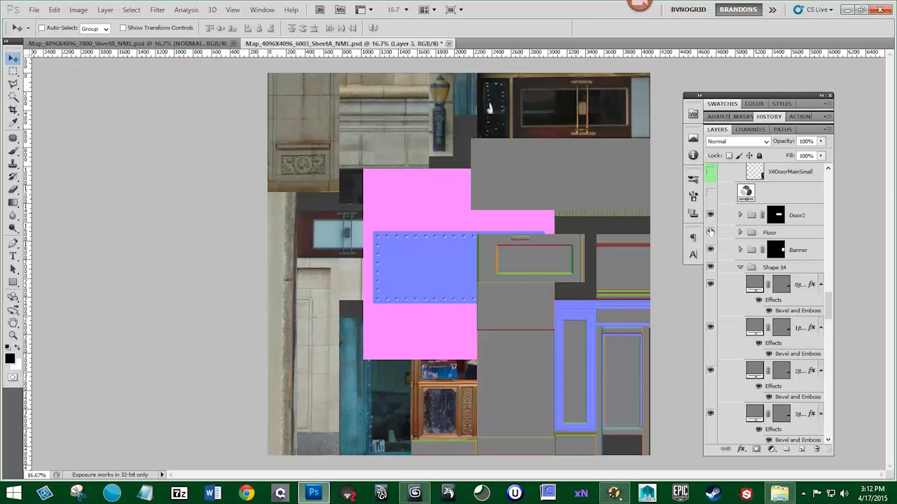
- Toggle the visibility of the Floor group, the Shape 14 group and Layer 3 to identify which one holds the riveted panel
click(710, 232)
click(710, 267)
click(711, 267)
click(711, 266)
scroll(775, 356, down, 3)
click(710, 395)
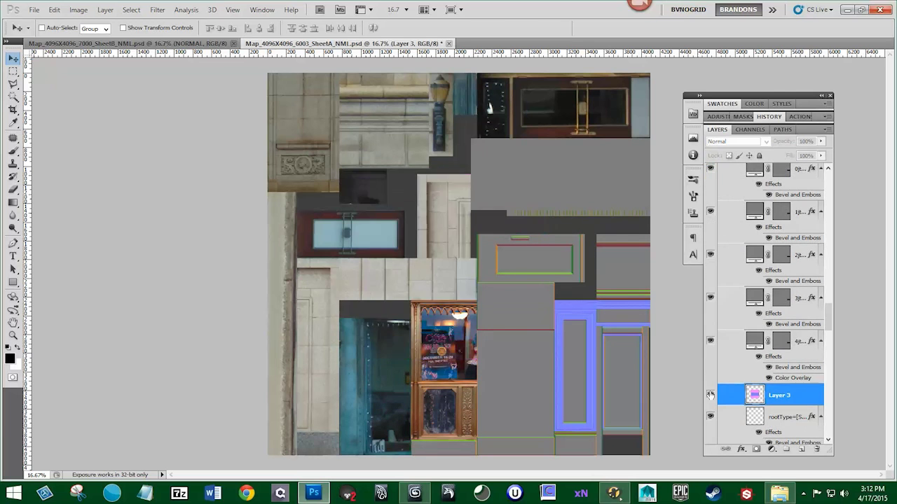
click(709, 395)
scroll(771, 378, down, 1)
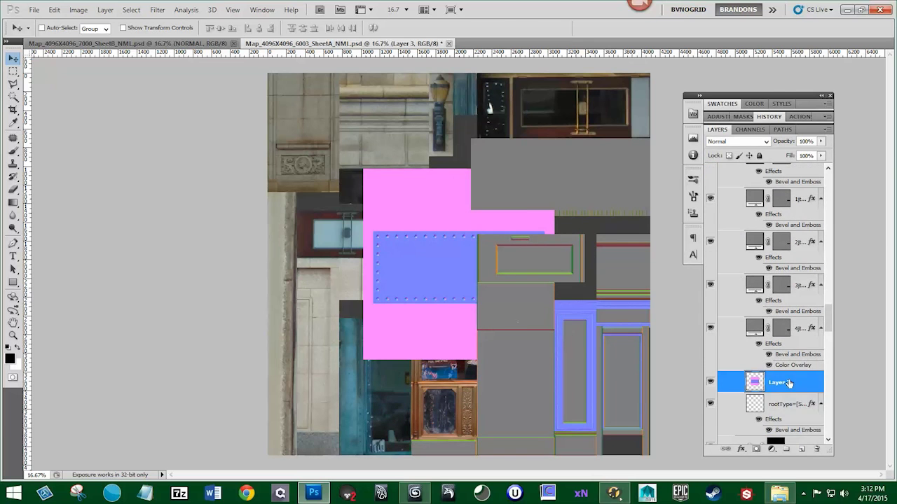
- Move Layer 3 to the top of the Shape 14 group and shift its pink and blue riveted artwork left into clear view
drag(789, 383, 784, 213)
drag(402, 299, 296, 305)
- Copy only the blue riveted rectangle to its own layer and delete the original Layer 3
key(m)
scroll(281, 242, up, 2)
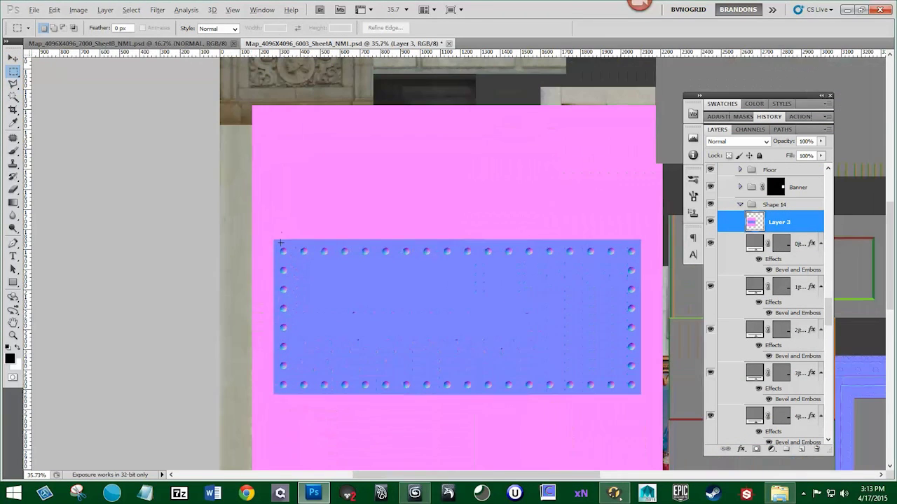
key(alt)
key(ctrl+j)
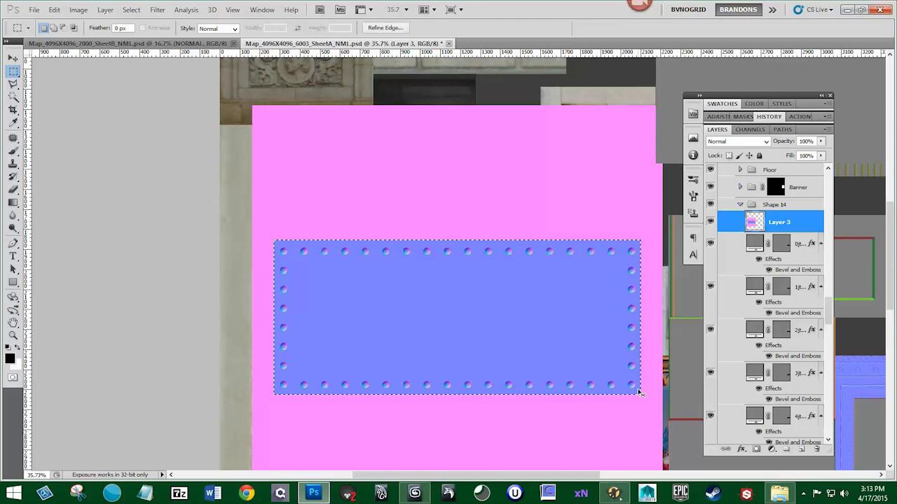
drag(803, 245, 817, 449)
- Scale the riveted rectangle down proportionally and fit it to the width of the small door's bottom panel in the sheet's lower-right corner
key(ctrl+t)
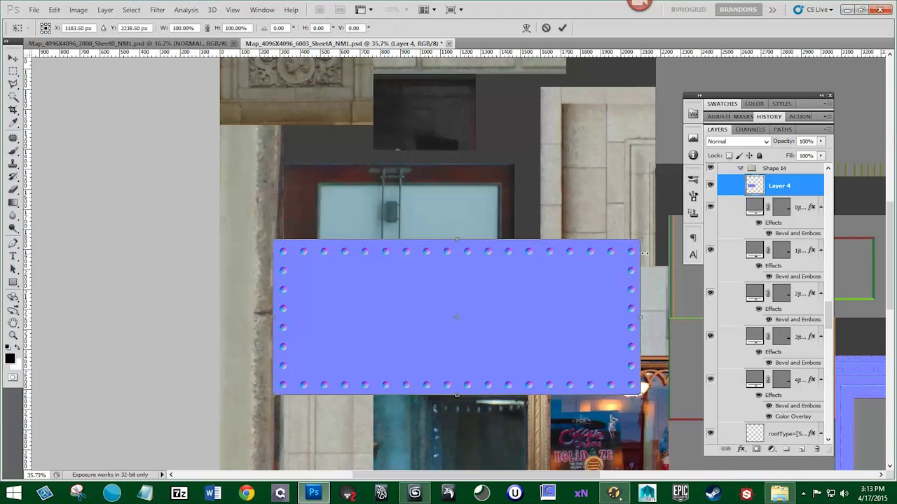
drag(641, 240, 560, 355)
drag(616, 330, 322, 168)
drag(200, 155, 698, 408)
drag(697, 408, 523, 288)
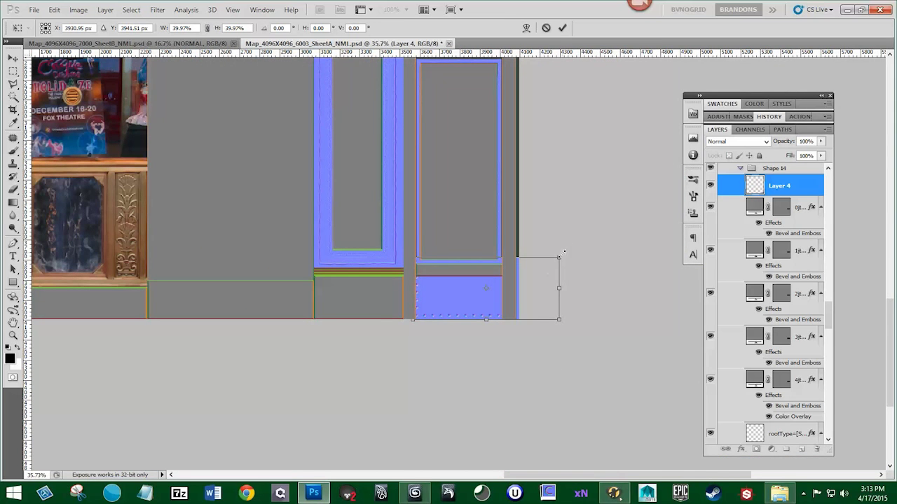
drag(562, 254, 506, 281)
scroll(490, 296, up, 6)
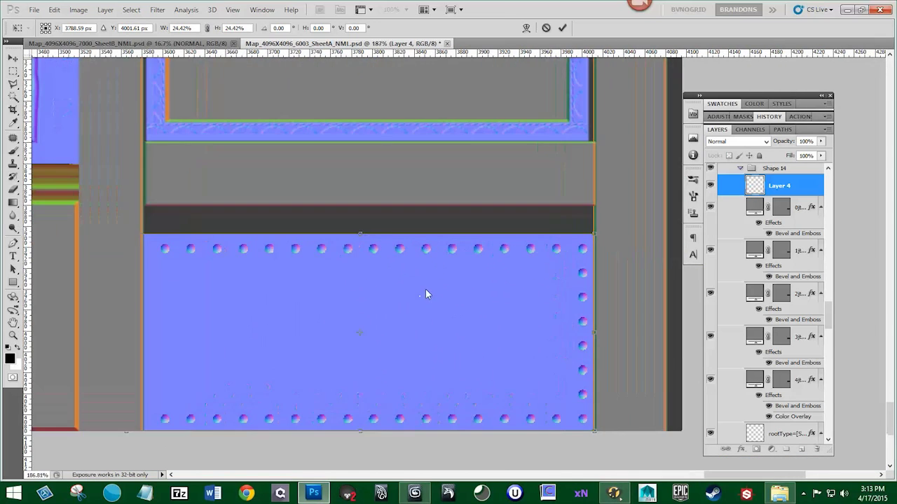
drag(348, 299, 364, 297)
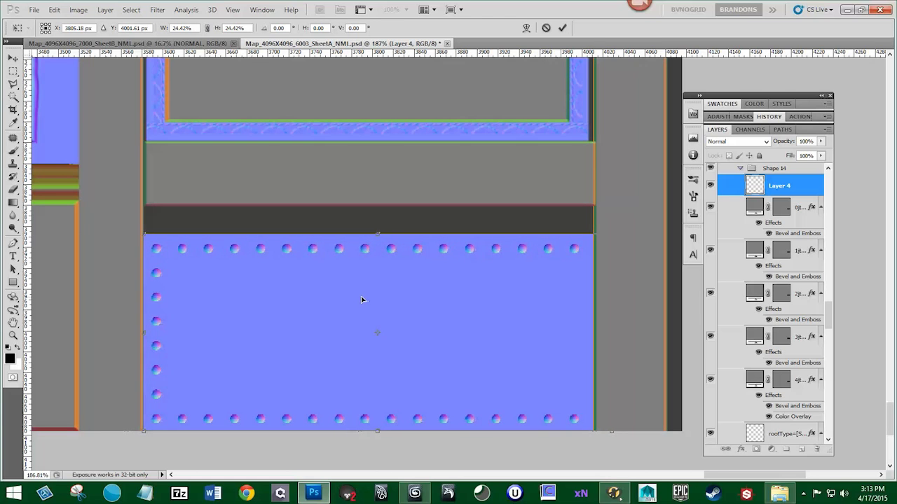
drag(602, 238, 594, 243)
key(Return)
- Toggle the Shape 14, Floor, Banner and Door2 groups to check which one holds the photo texture of the riveted door panel
click(711, 169)
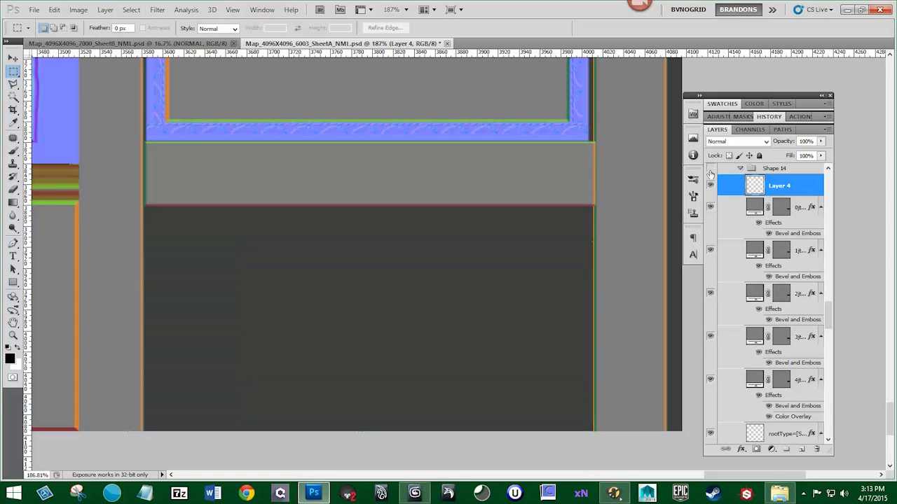
scroll(717, 197, up, 5)
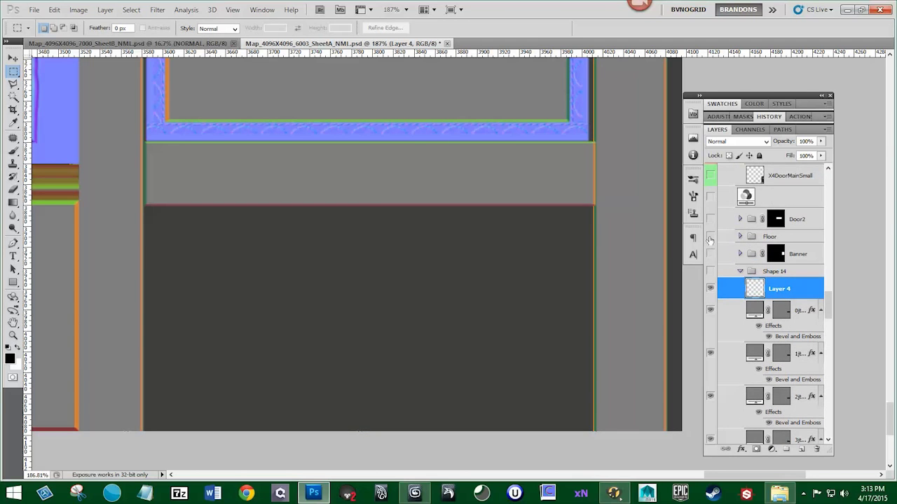
click(710, 237)
click(710, 253)
click(710, 223)
click(711, 271)
click(711, 271)
scroll(715, 289, down, 10)
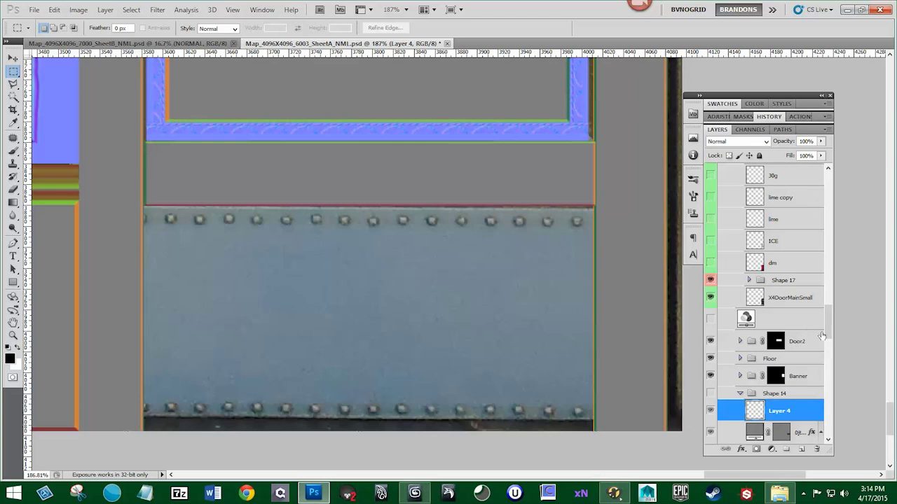
- Check the Door2 group, the Shape 17 group and the X4DoorMainSmall layer to locate the door's riveted photo texture
mouse_move(828, 333)
mouse_down()
mouse_move(834, 420)
mouse_move(841, 372)
mouse_move(828, 361)
mouse_move(830, 328)
mouse_up()
click(713, 221)
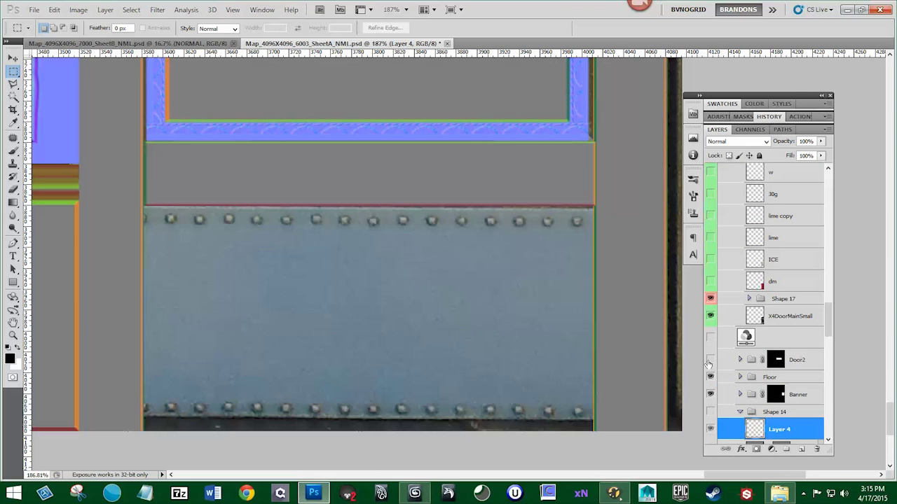
click(709, 362)
click(711, 300)
click(711, 300)
click(749, 300)
click(749, 299)
scroll(749, 281, up, 1)
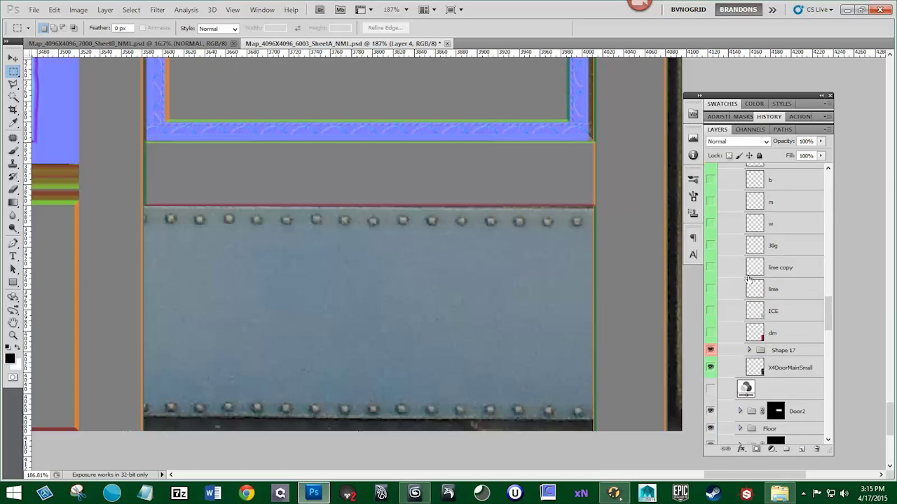
scroll(743, 282, up, 8)
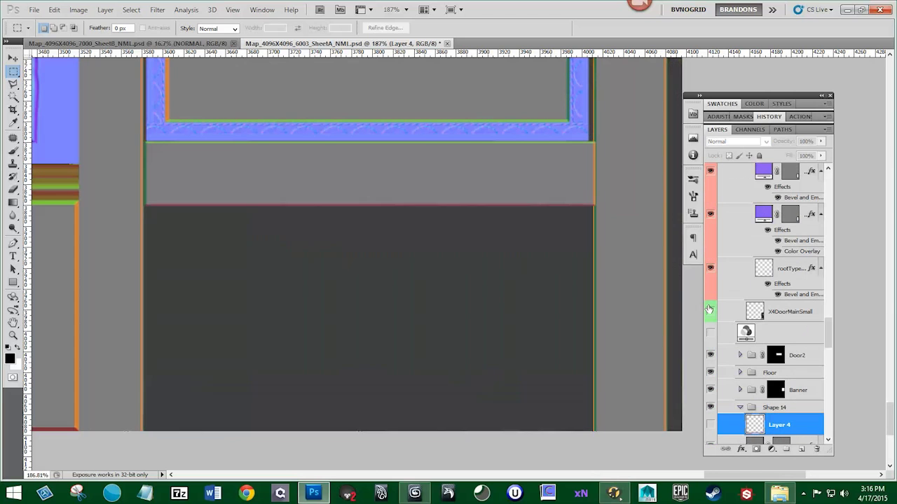
- Stack Layer 4 directly above the visible X4DoorMainSmall layer and raise the riveted panel to the top edge of the photographed panel
click(709, 424)
drag(784, 425, 764, 304)
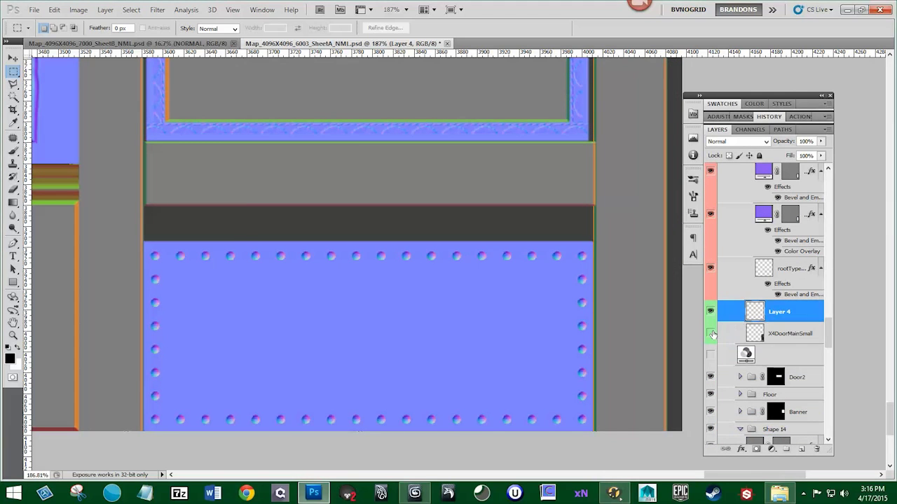
click(709, 333)
key(v)
drag(482, 326, 478, 288)
- Set Layer 4 to Difference blending and nudge it down to line up its top rivets with the photo's rivets
click(731, 142)
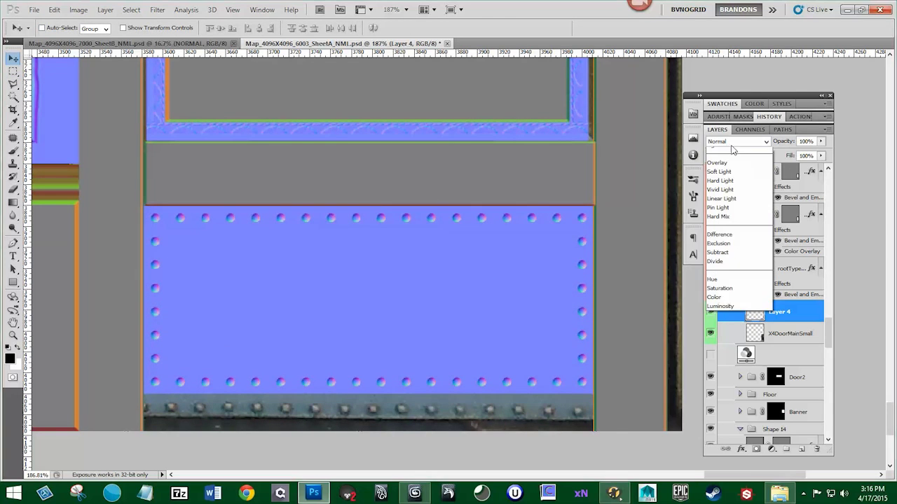
click(722, 361)
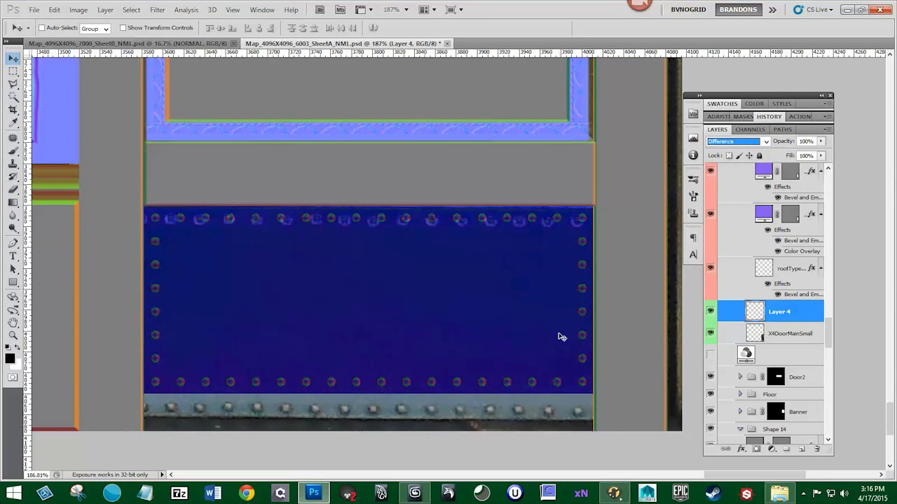
key(Down)
key(Down)
key(Down)
key(Up)
key(Up)
key(Up)
click(565, 287)
key(Down)
key(Down)
key(Down)
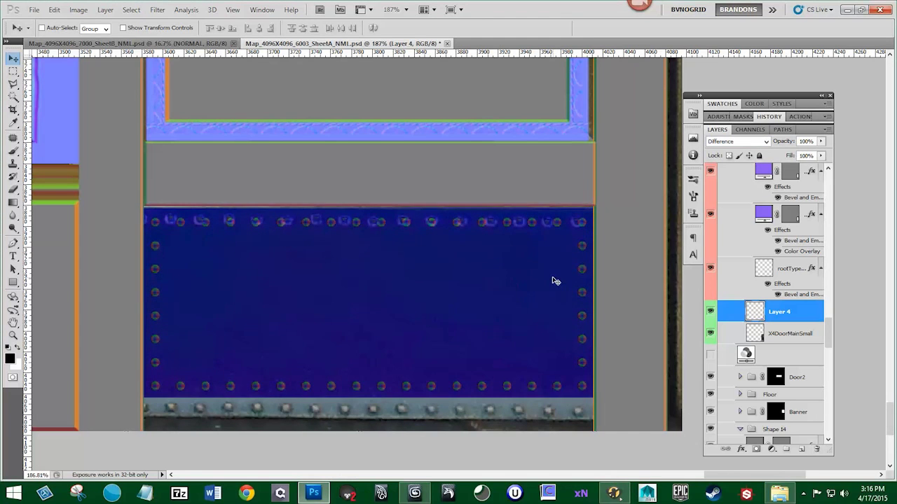
- Try stretching the riveted panel to 114.12% height to reach the photo's bottom rivets, and set its blending to Normal
key(ctrl+t)
drag(368, 398, 375, 428)
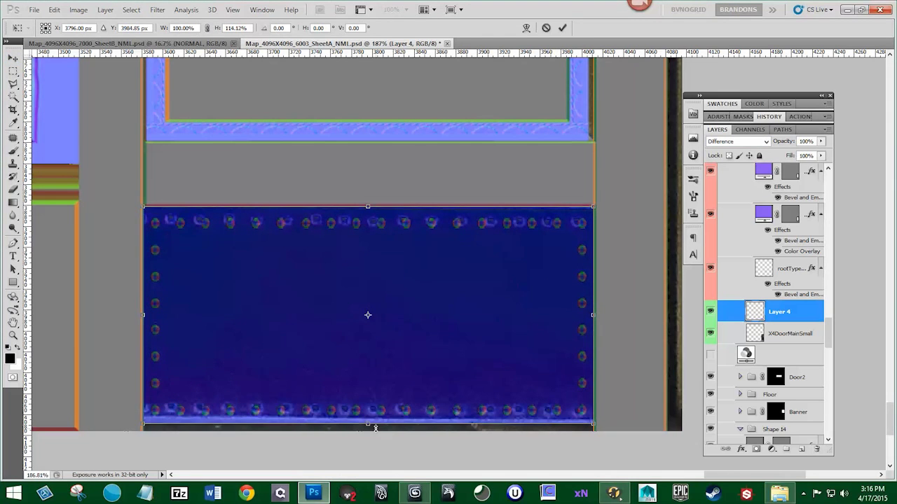
key(Return)
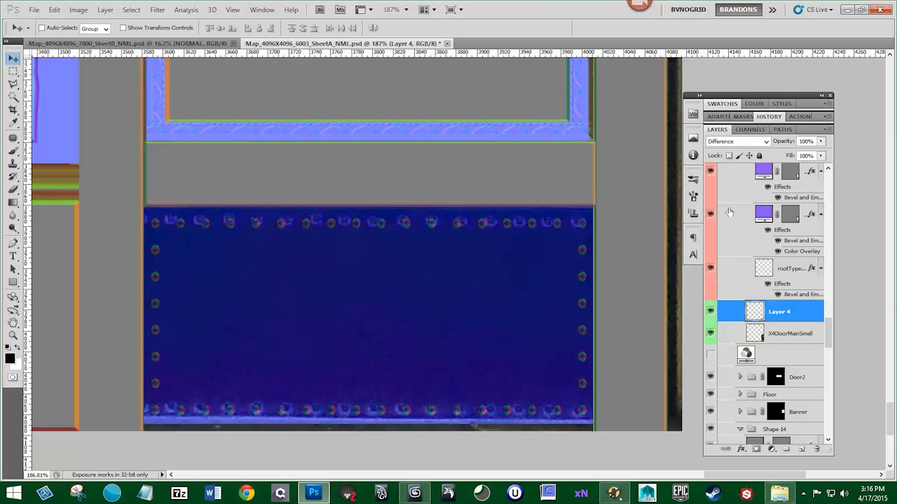
click(726, 142)
click(716, 152)
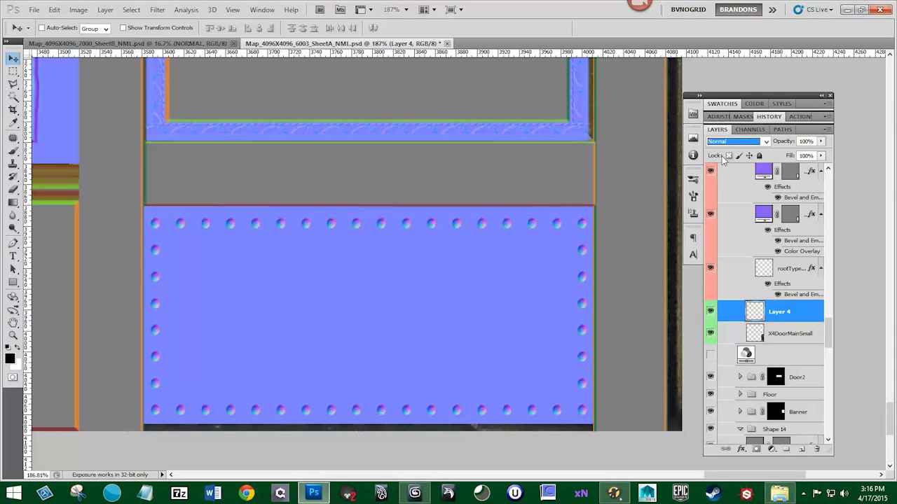
- Undo the blending change and the vertical stretch of the riveted panel
key(ctrl+alt+z)
key(ctrl+alt+z)
key(ctrl+alt+z)
- Nudge the riveted panel down to match the photo's top rivet row and return Layer 4 to Normal blending
key(Return)
key(Down)
key(Down)
key(Down)
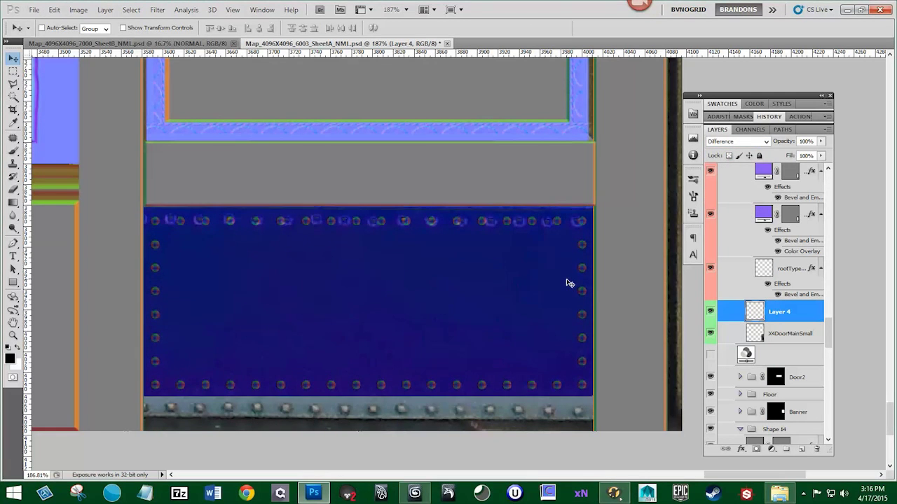
click(735, 147)
click(728, 144)
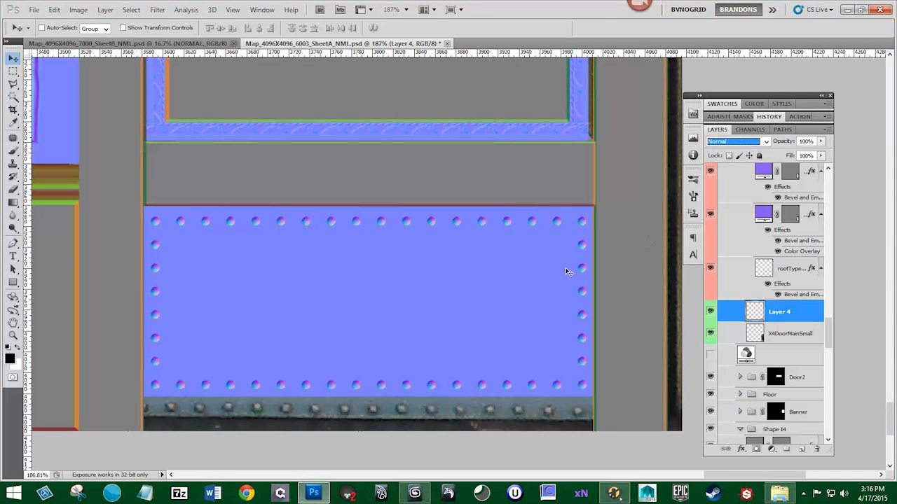
- Copy a rivet-free area of the panel to a new layer and stretch it to cover the full-width strip below the bottom rivets
key(m)
drag(190, 294, 413, 416)
key(ctrl+j)
key(v)
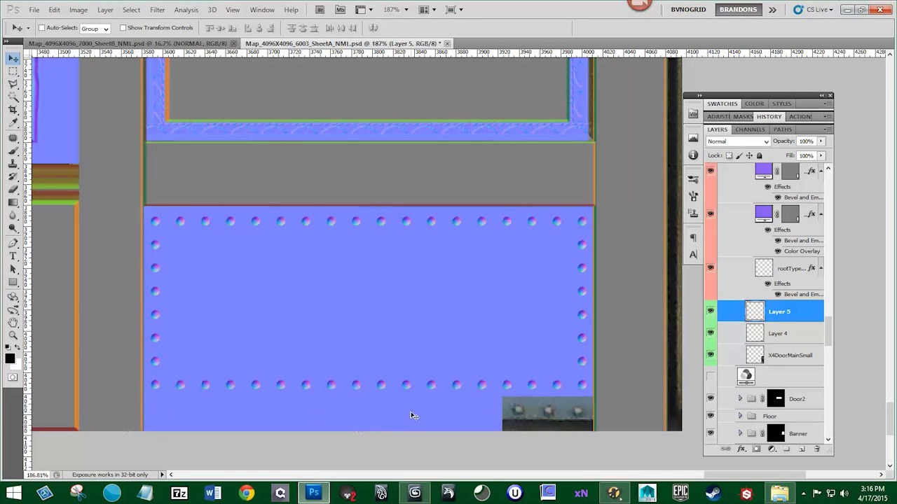
key(ctrl+t)
drag(503, 389, 596, 394)
key(Return)
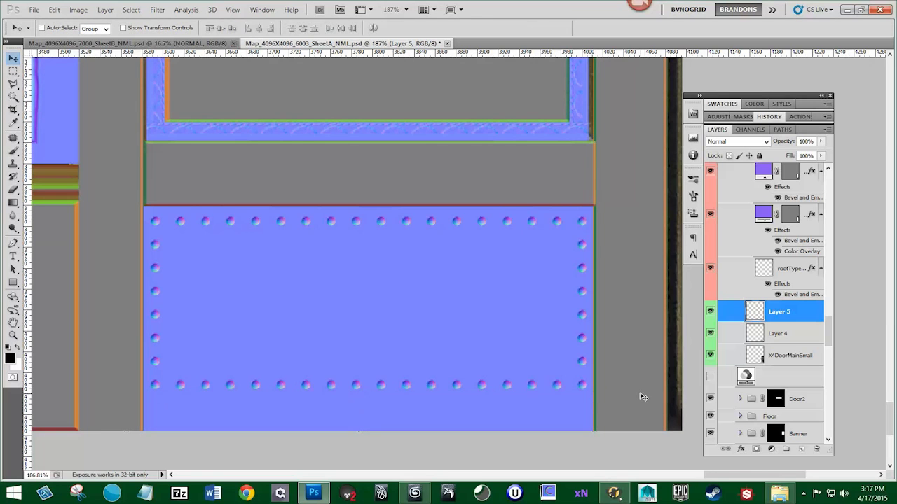
- Hide the plain blue Layer 5 and move the lower rivet section of Layer 4 down onto the photo's bottom rivet row
click(772, 340)
key(m)
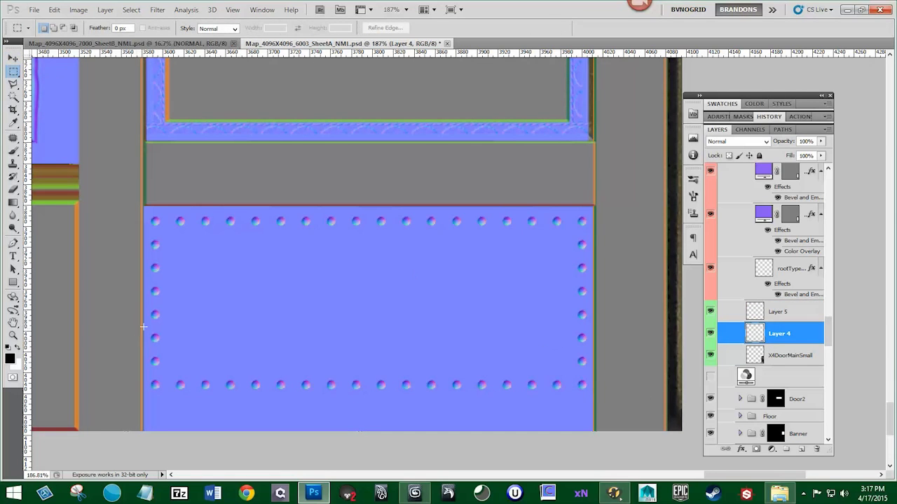
drag(530, 411, 598, 411)
key(v)
click(711, 312)
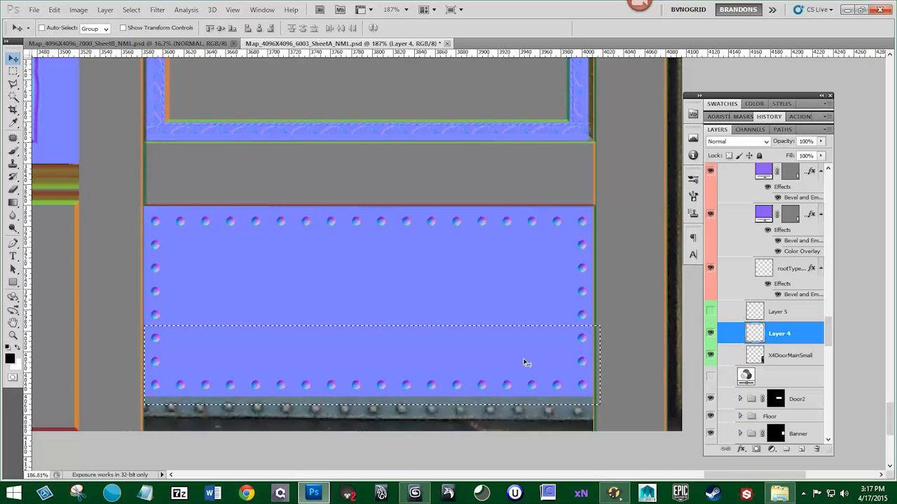
drag(503, 366, 506, 394)
key(ctrl+d)
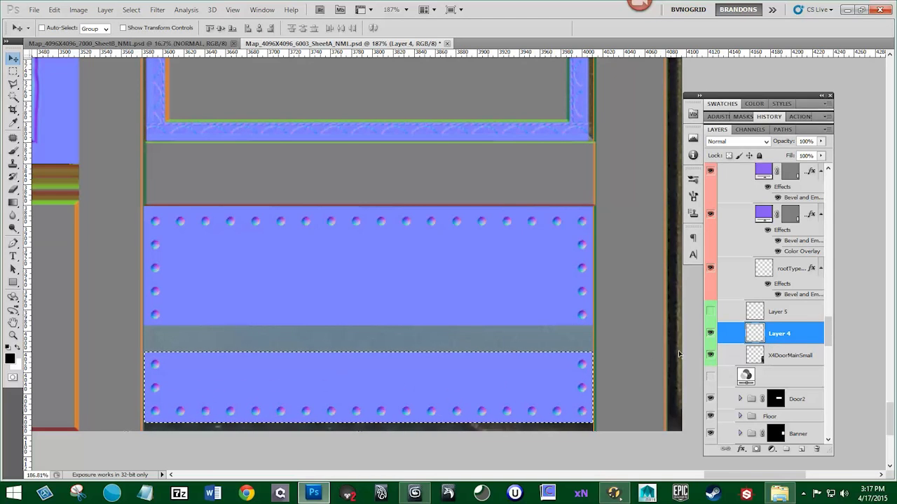
- Copy a full-width strip with side rivets from Layer 4 to a new layer and move it down to fill the panel's gap
key(m)
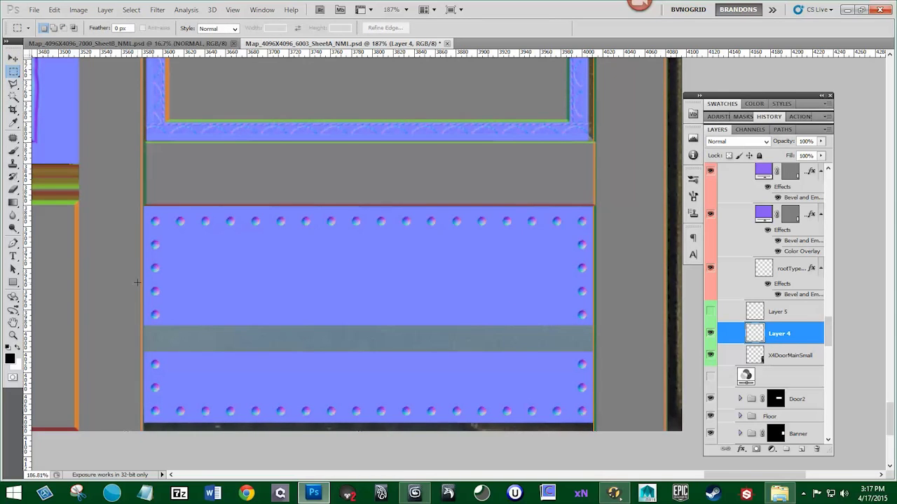
key(ctrl+j)
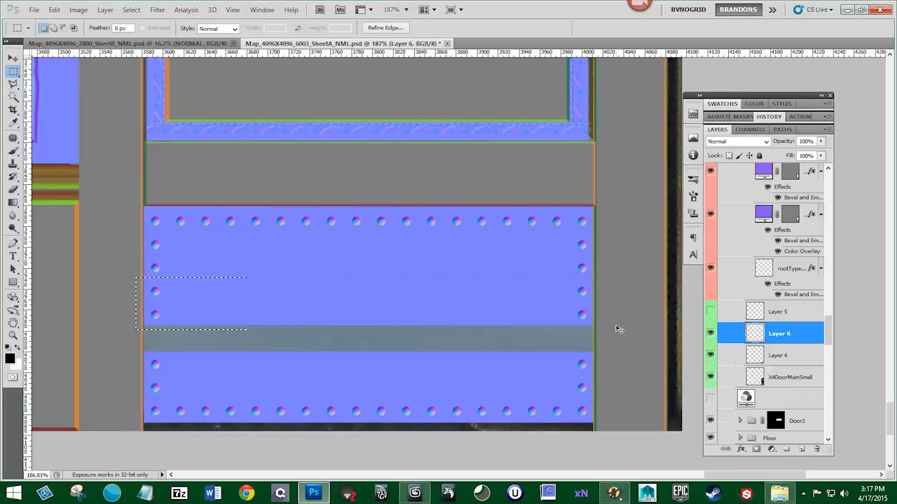
key(v)
key(Down)
key(Down)
key(Down)
key(Down)
drag(499, 322, 500, 358)
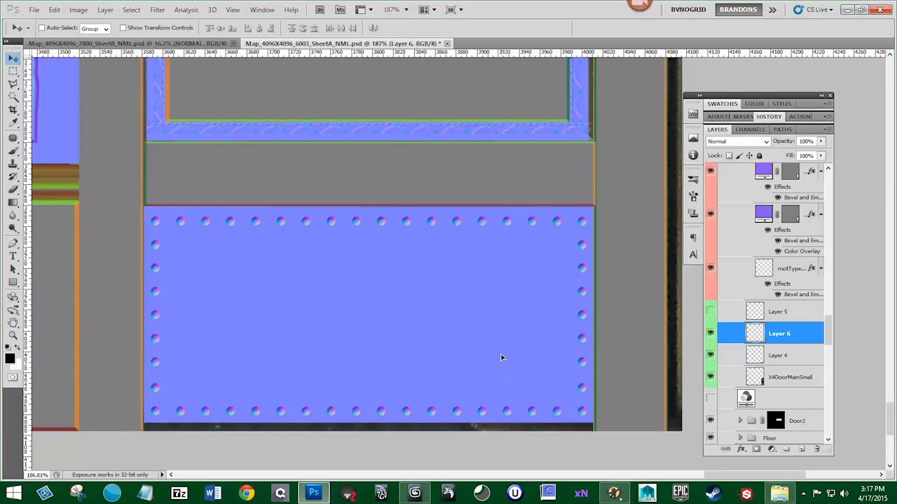
- Toggle Layer 6 on and off repeatedly to compare the rivet spacing and the seam across the panel
click(713, 336)
click(713, 335)
click(713, 336)
click(713, 336)
click(714, 335)
click(713, 335)
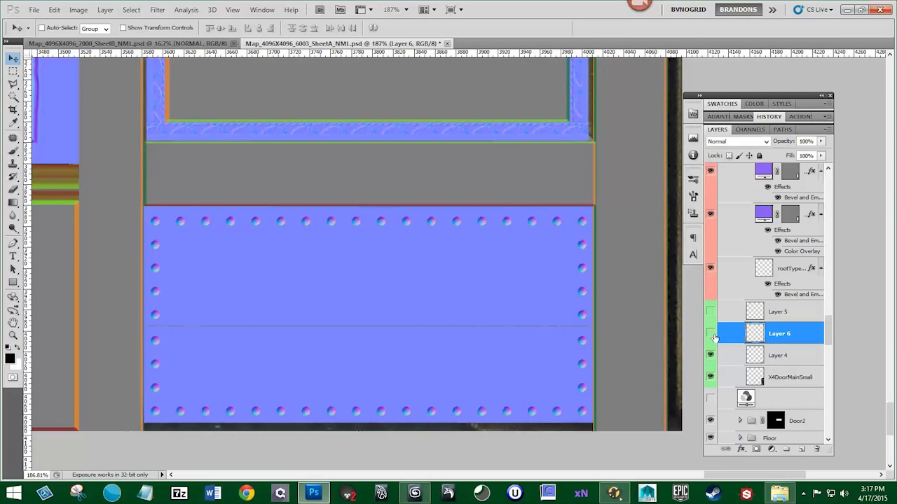
click(711, 334)
click(710, 334)
click(711, 334)
click(711, 334)
click(710, 335)
click(710, 335)
- Copy a thin rivet-free strip of Layer 4 to a new layer and move it down over the panel's horizontal seam
click(13, 71)
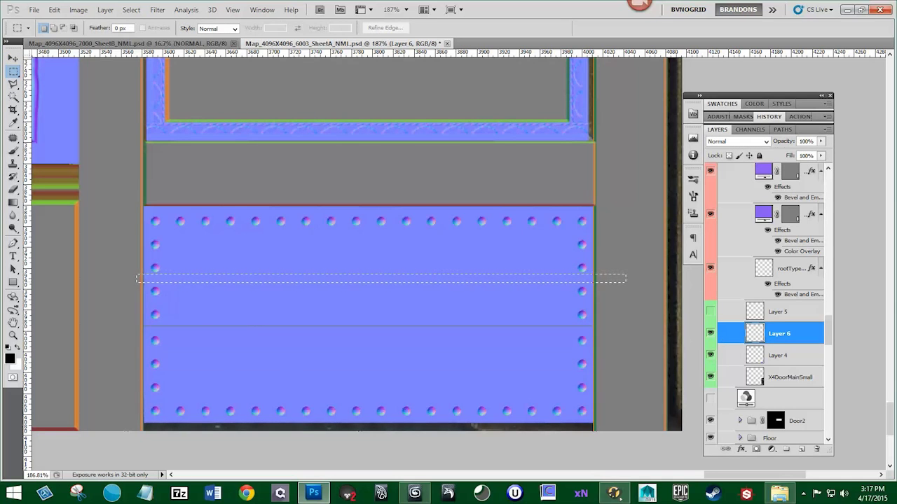
click(764, 355)
key(ctrl+j)
key(v)
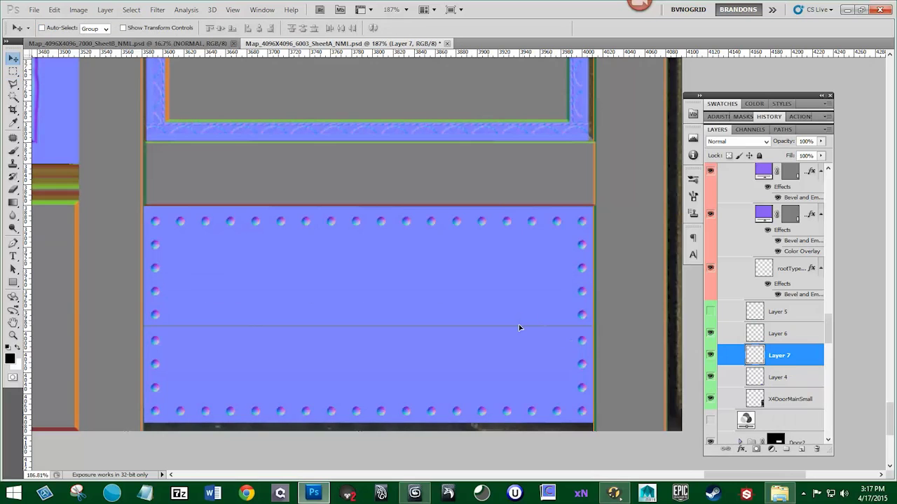
drag(520, 356, 523, 365)
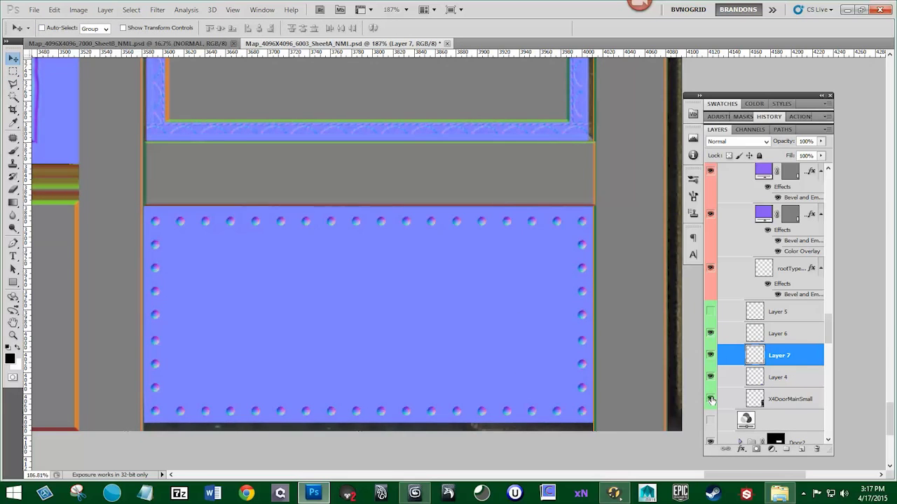
- Show the plain blue Layer 5, move it beneath Layer 4, and hide the X4DoorMainSmall photo layer
click(710, 311)
drag(771, 313, 775, 397)
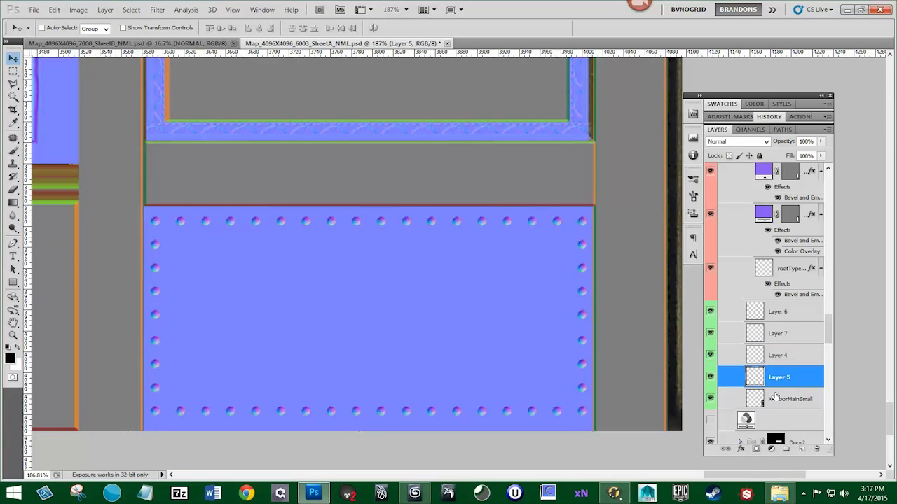
click(710, 400)
- Merge Layers 4, 5, 6 and 7 into one layer and rename it DoorGaurd
shift+click(782, 314)
right_click(783, 314)
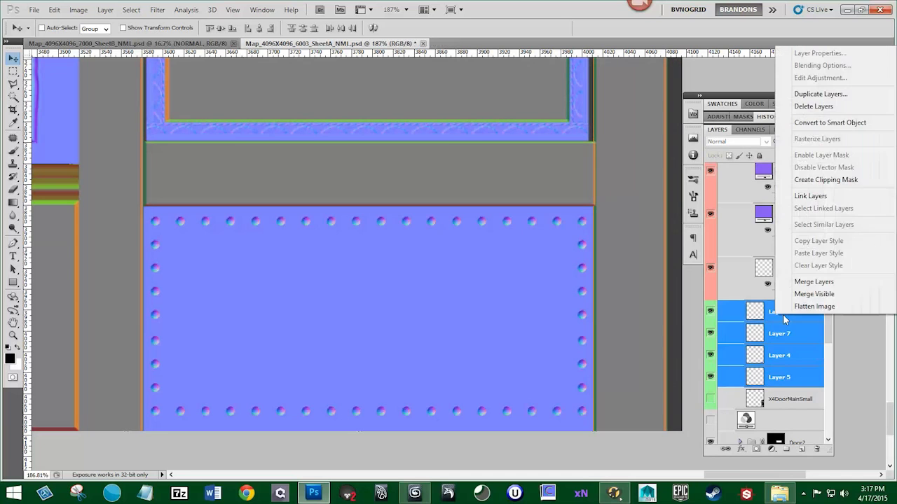
click(799, 280)
double_click(777, 316)
click(862, 143)
double_click(777, 313)
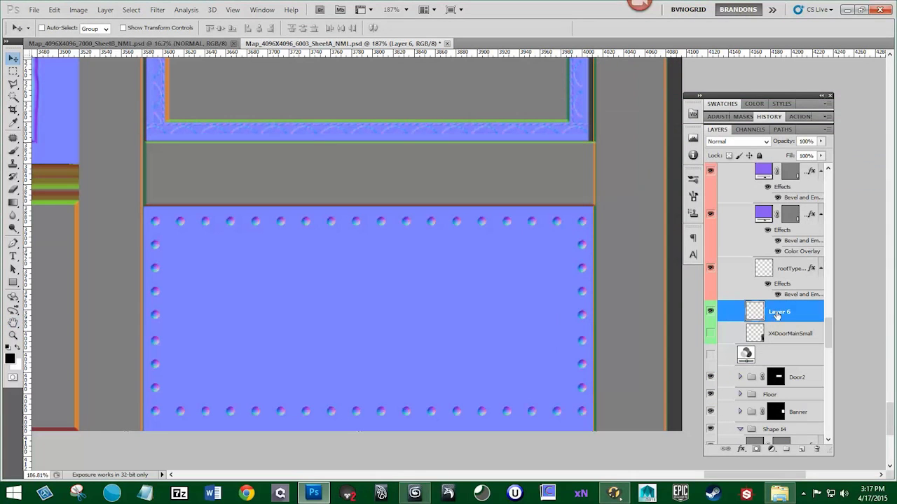
text(DoorGaurd)
key(Return)
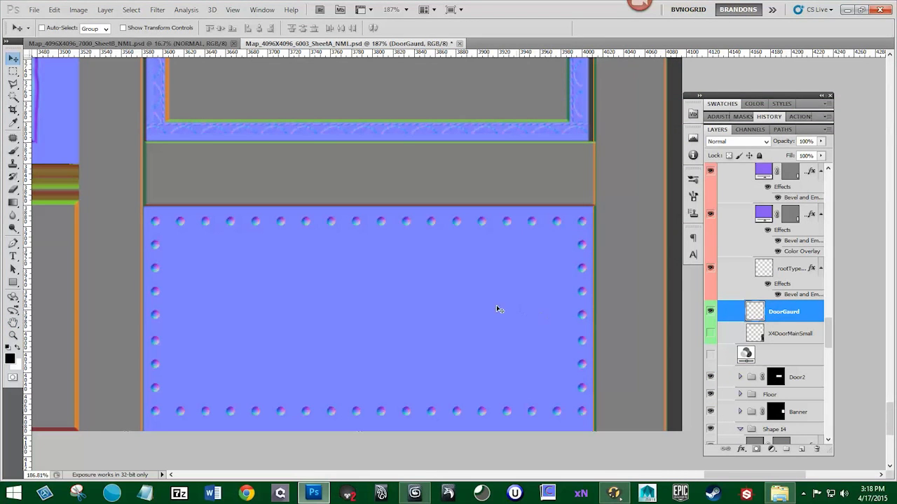
- Save the document as a new version named Map_4096X4096_6006_SheetA_NML.psd
scroll(497, 307, down, 5)
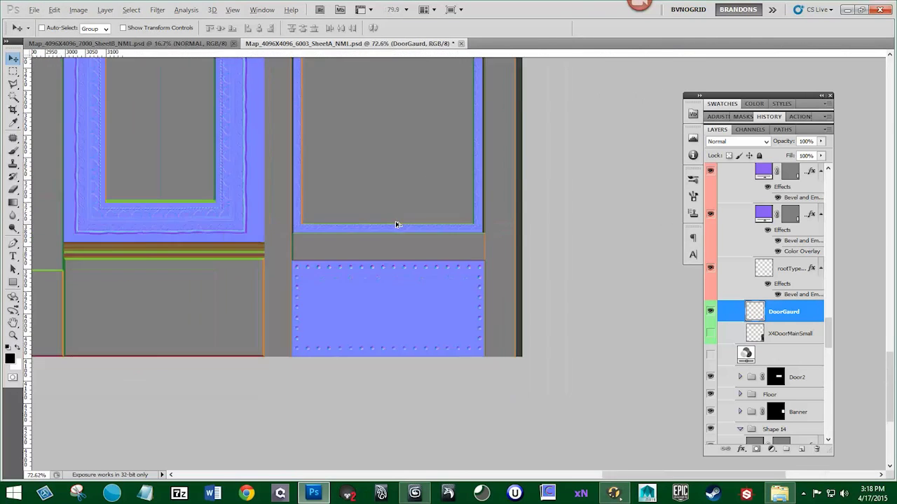
scroll(396, 224, down, 6)
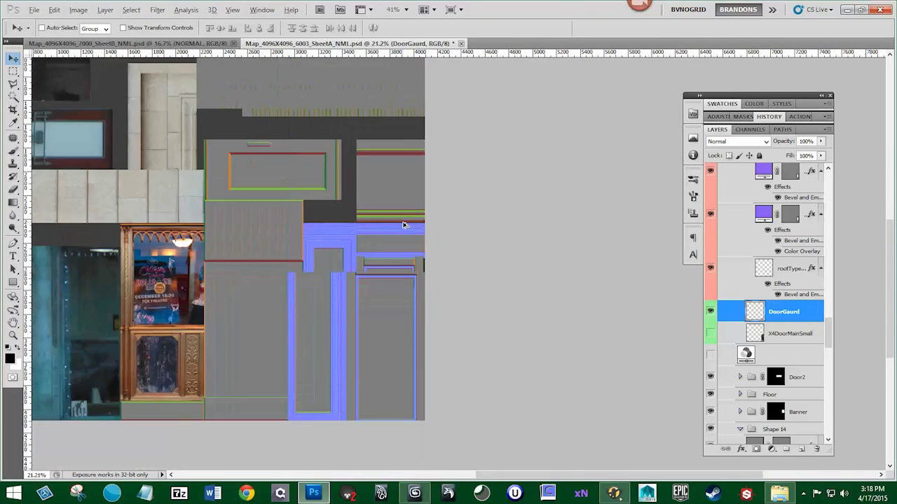
drag(404, 225, 392, 274)
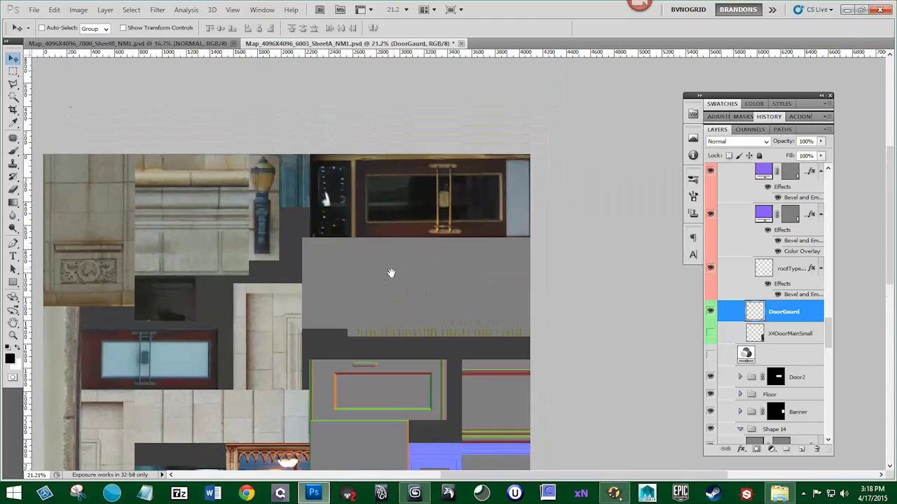
scroll(421, 186, up, 1)
click(34, 9)
click(57, 183)
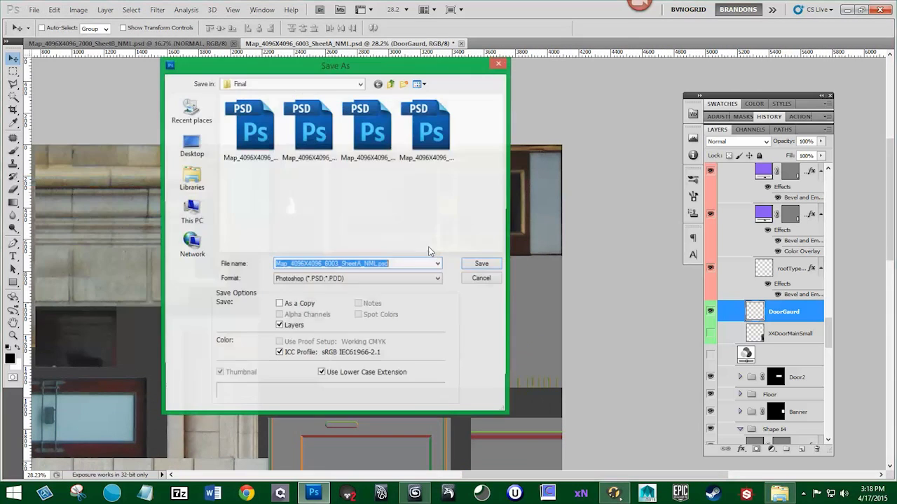
click(338, 264)
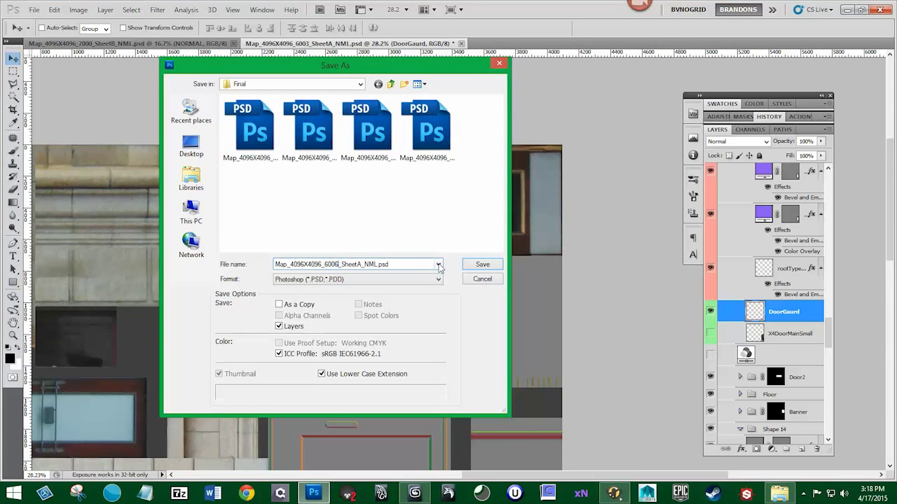
text(6)
click(482, 265)
click(646, 188)
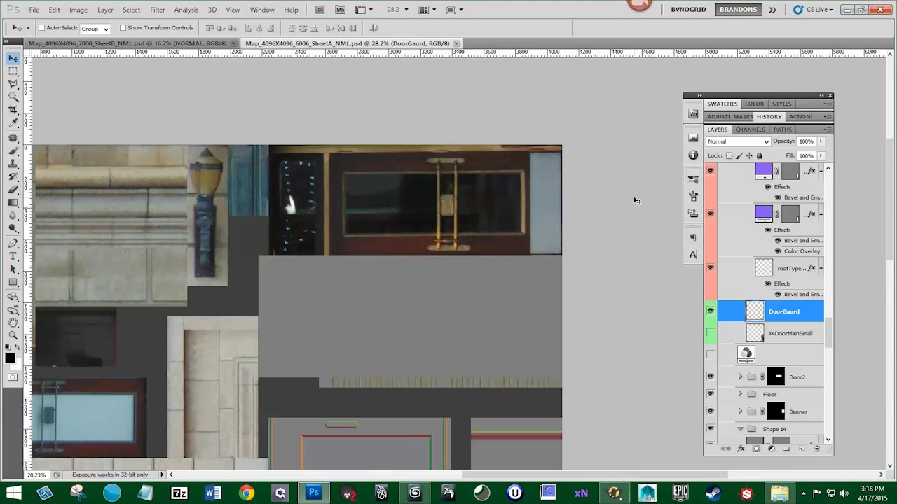
drag(583, 234, 551, 230)
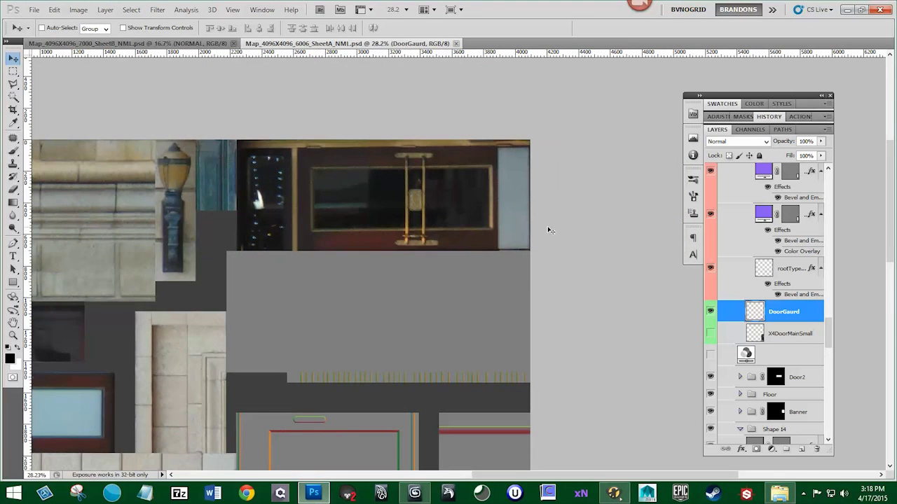
drag(486, 380, 548, 230)
scroll(484, 280, down, 5)
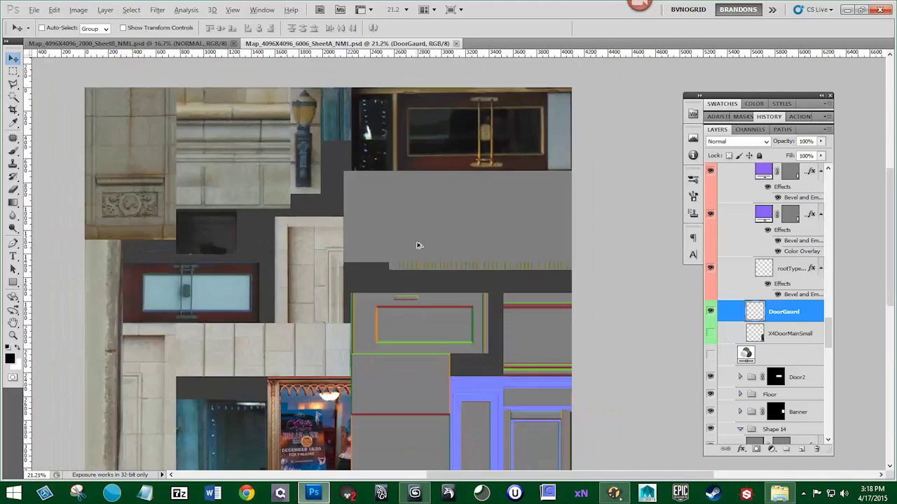
scroll(446, 344, up, 1)
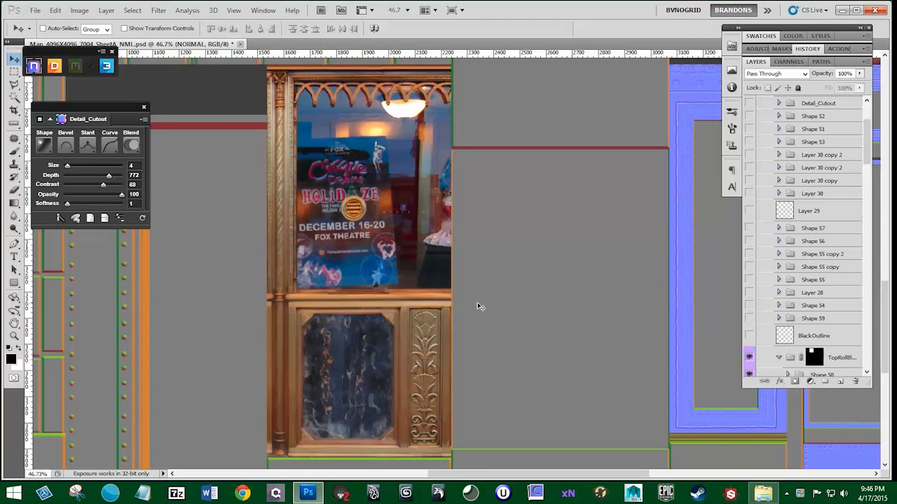
- Add a new empty layer directly above the DetailBMP group inside the NORMAL group for the ticket booth panel
drag(476, 318, 490, 279)
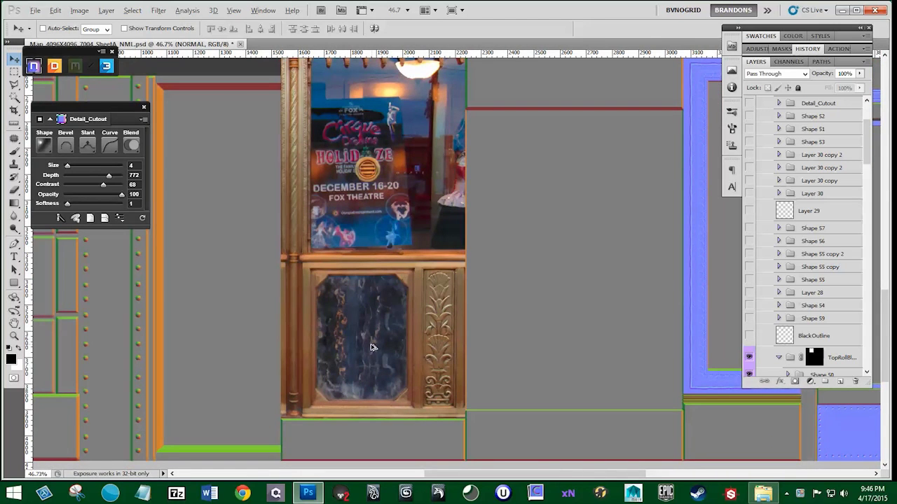
scroll(372, 347, up, 2)
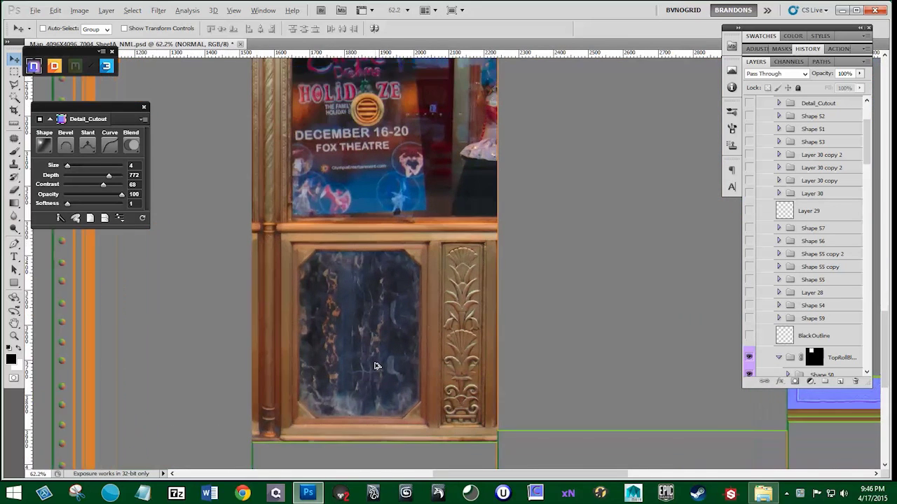
scroll(375, 366, up, 1)
drag(383, 344, 376, 286)
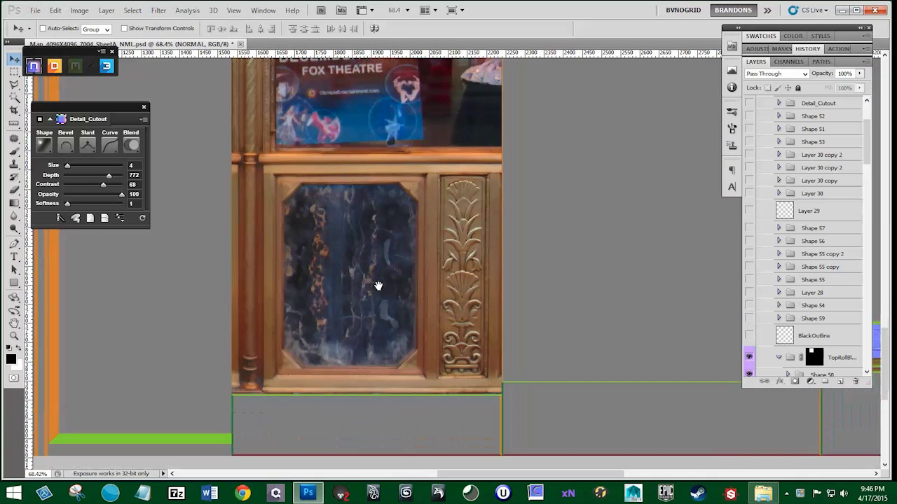
scroll(356, 270, up, 1)
scroll(356, 269, up, 1)
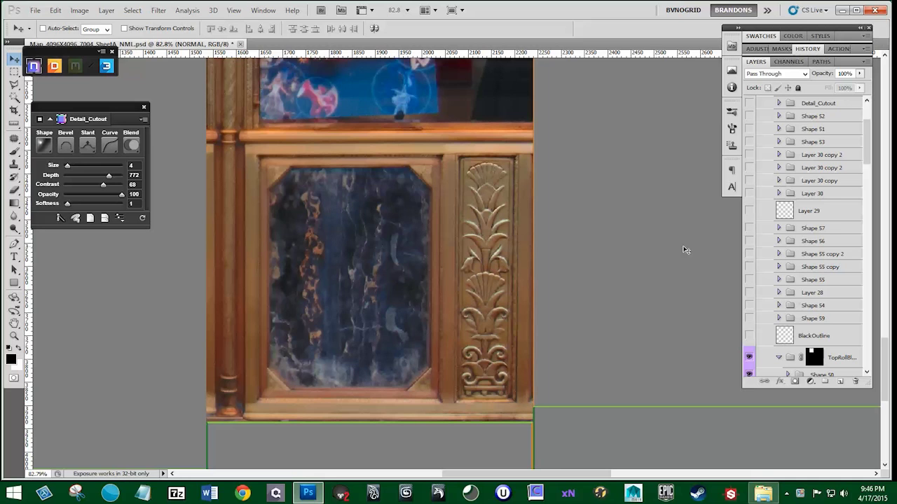
scroll(827, 280, up, 3)
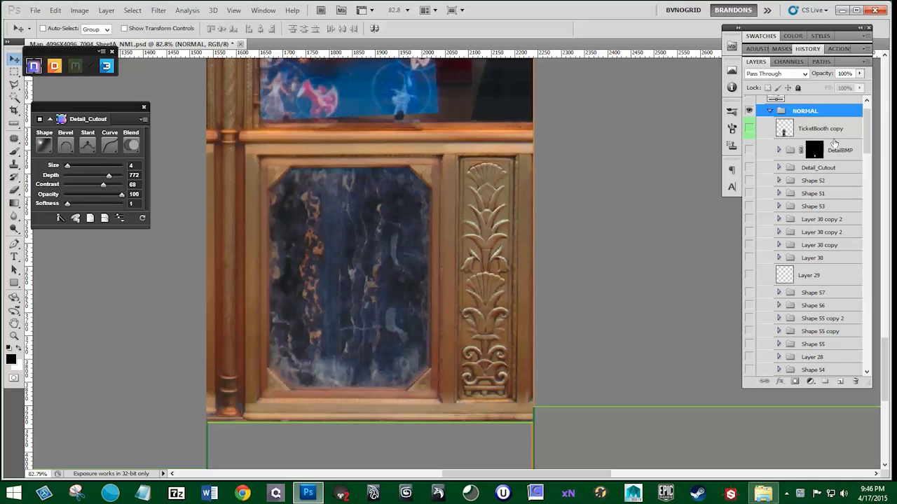
click(833, 146)
click(839, 382)
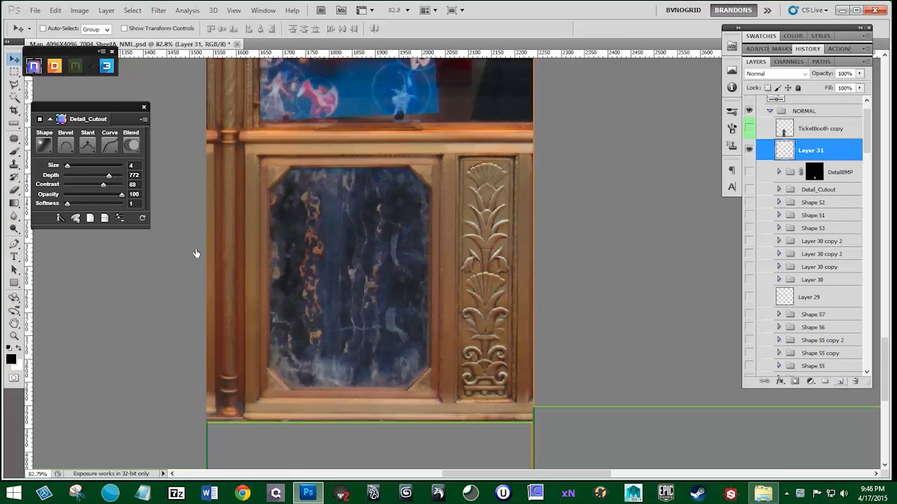
- Activate the Pen tool and examine the carved leaf ornament beside the booth's marble panel up close
scroll(416, 296, up, 4)
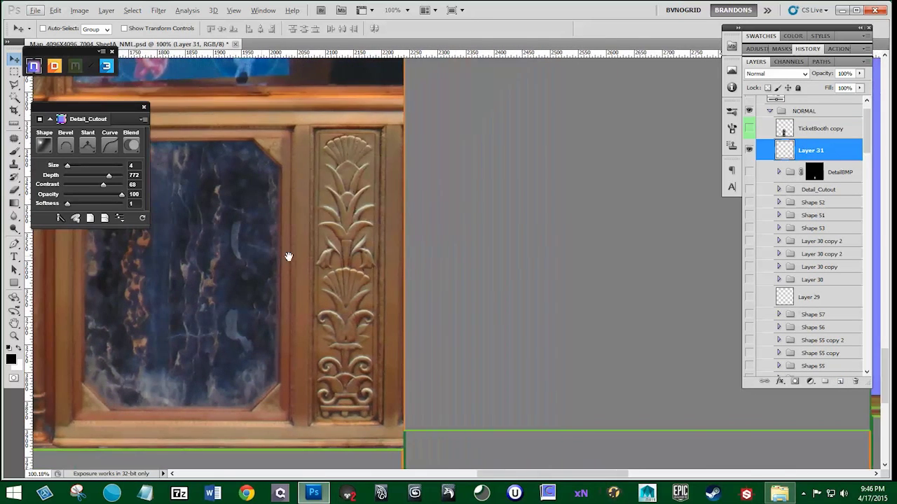
drag(290, 261, 359, 261)
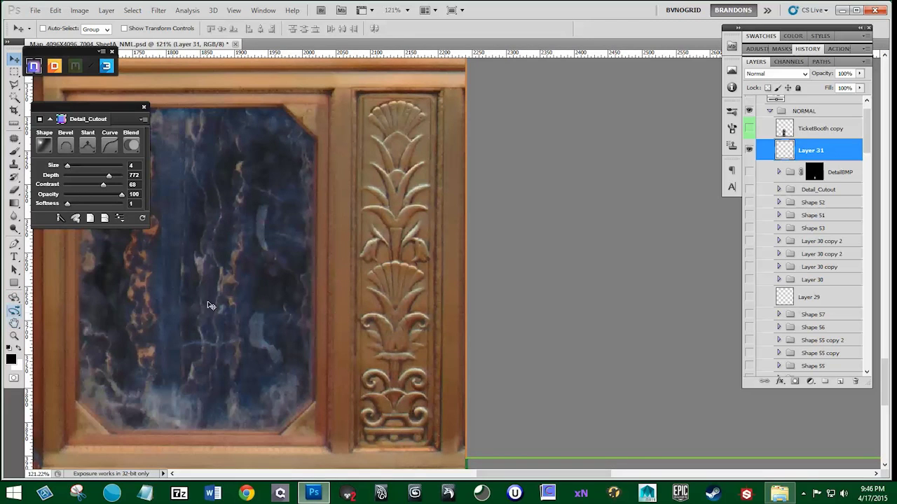
click(14, 245)
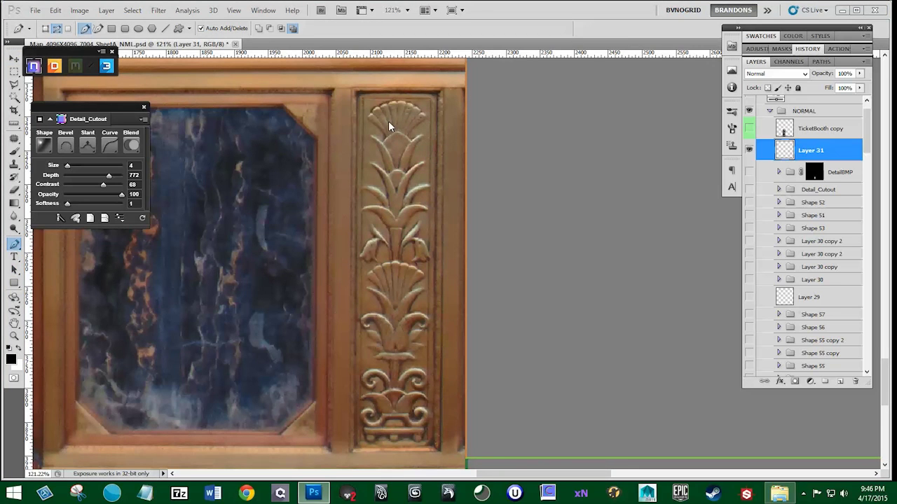
scroll(389, 120, up, 1)
scroll(393, 130, up, 5)
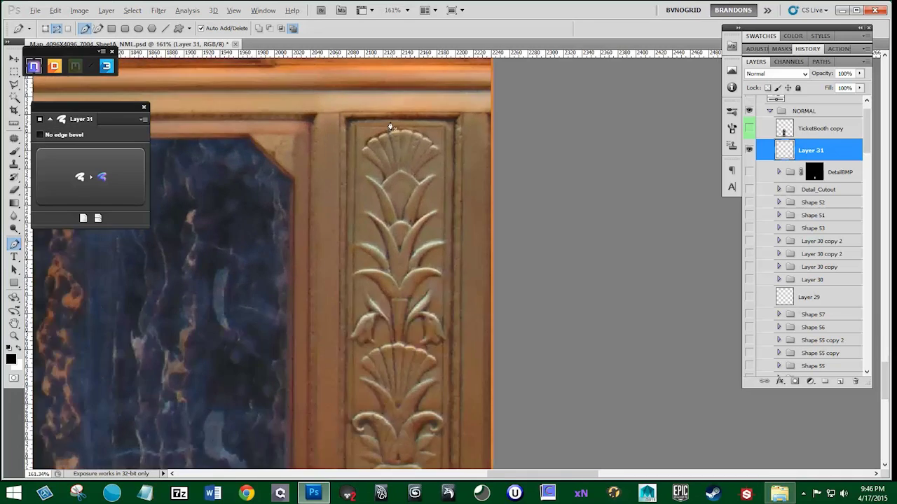
scroll(409, 186, down, 6)
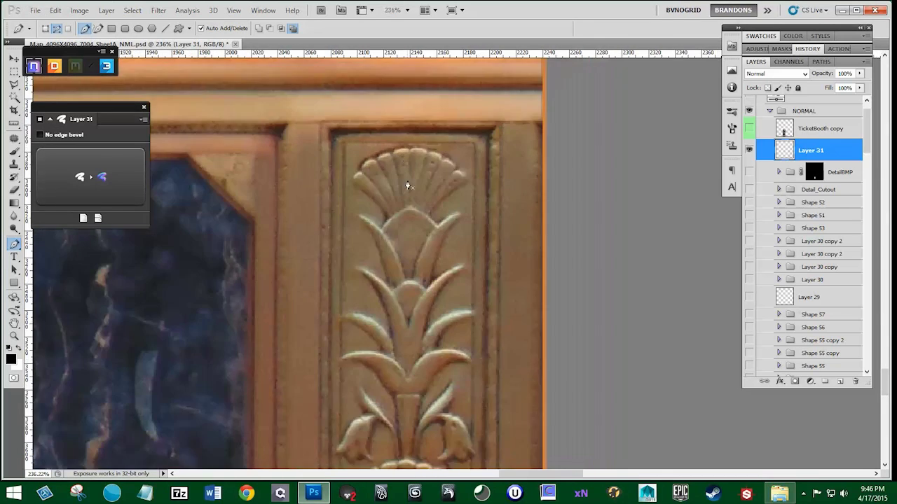
drag(409, 340, 396, 149)
mouse_move(392, 291)
mouse_down()
mouse_move(381, 168)
mouse_move(400, 280)
mouse_up()
drag(382, 163, 377, 268)
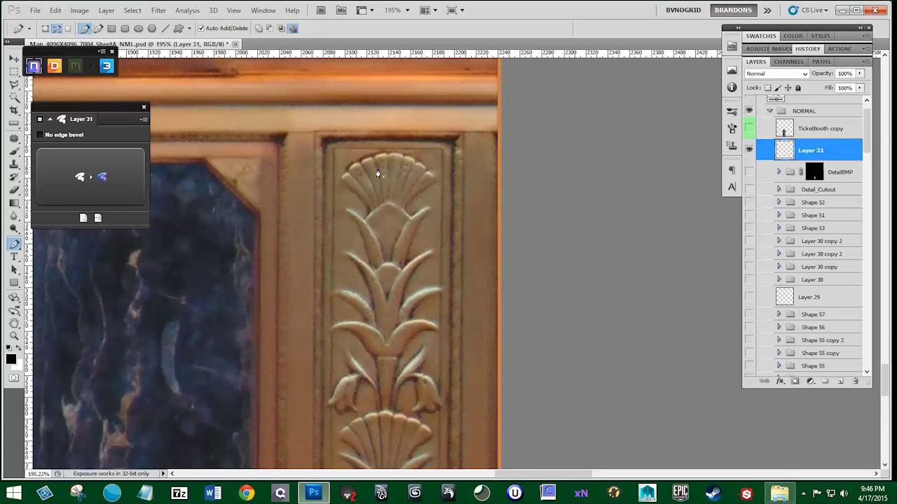
scroll(377, 174, up, 3)
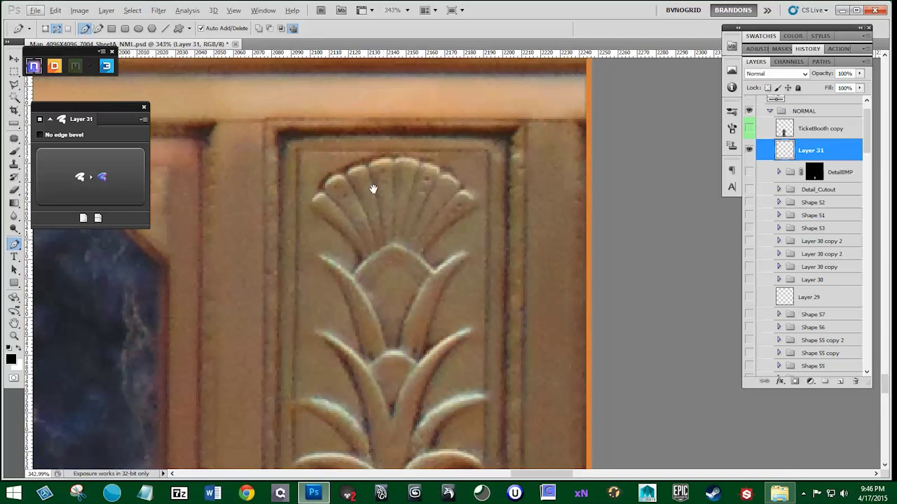
drag(372, 188, 356, 101)
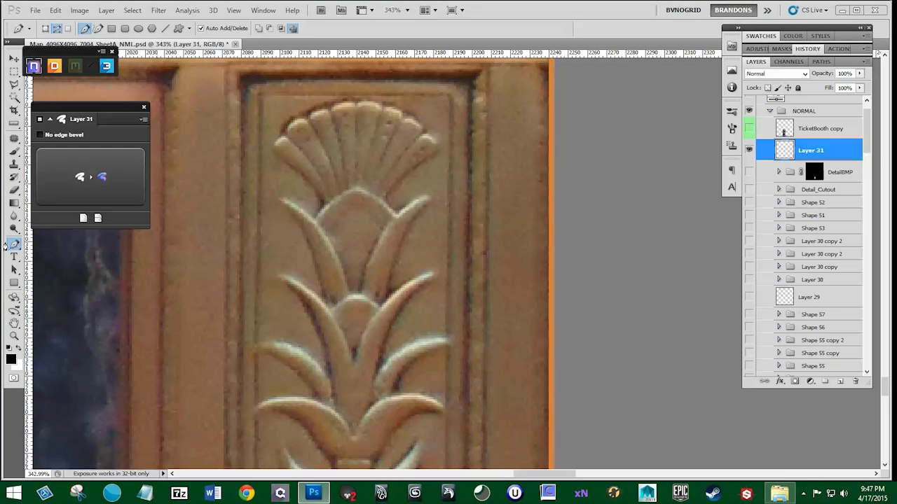
- Start a pen path at the top centre of the upper fan and trace its first lobes towards the left
click(348, 103)
drag(330, 106, 324, 118)
alt+click(331, 110)
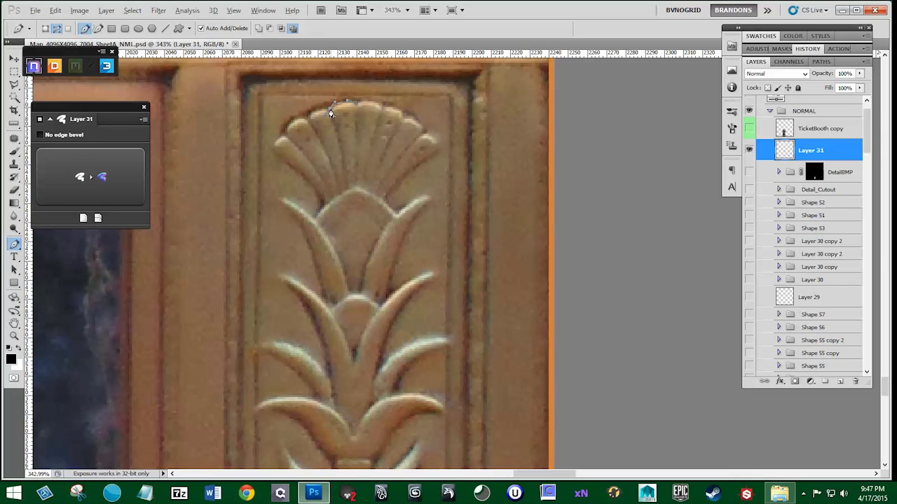
key(alt)
key(alt)
drag(309, 117, 305, 128)
alt+click(309, 118)
- Continue the path around the upper fan's outermost left lobes, undoing and redrawing misplaced curve points
click(287, 125)
mouse_move(287, 129)
mouse_down()
mouse_move(262, 117)
mouse_move(323, 138)
mouse_move(281, 144)
mouse_move(262, 128)
mouse_move(291, 141)
mouse_up()
key(ctrl+z)
drag(284, 129, 290, 194)
drag(276, 145, 273, 170)
key(ctrl+z)
click(286, 138)
alt+click(308, 117)
drag(283, 133, 285, 138)
click(284, 138)
drag(274, 150, 281, 162)
- Trace the upper fan's left side from its outermost lobe down to the first leaf, replacing misplaced anchors
drag(311, 181, 314, 220)
click(309, 182)
key(Delete)
click(319, 212)
click(316, 222)
key(ctrl+z)
click(319, 212)
click(274, 152)
- Trace around the tip of the topmost left leaf and down its outer edge to the second leaf
drag(304, 236, 295, 253)
click(283, 202)
drag(306, 224, 312, 223)
key(ctrl+z)
click(316, 214)
mouse_move(313, 225)
mouse_down()
mouse_move(309, 264)
mouse_move(307, 176)
mouse_move(315, 206)
mouse_move(294, 258)
mouse_move(301, 245)
mouse_move(313, 255)
mouse_move(316, 224)
mouse_up()
drag(291, 202, 297, 221)
drag(320, 283, 322, 337)
- Adjust the anchors and handles where the upper fan meets the topmost left leaf and at that leaf's tip
key(alt)
ctrl+click(315, 220)
drag(320, 213, 324, 182)
ctrl+click(289, 202)
drag(295, 217, 292, 213)
- Correct the curve above the second left leaf and trace around its tip and down its outer edge
ctrl+click(323, 297)
drag(321, 263, 320, 244)
drag(296, 286, 285, 278)
drag(289, 279, 314, 313)
click(327, 372)
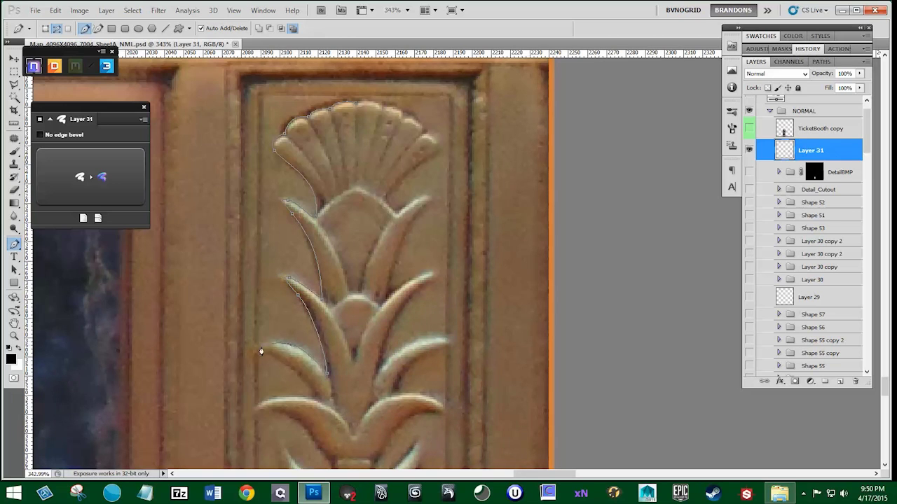
- Extend the path around the third and fourth left leaves and down to the central stem
drag(275, 358, 287, 364)
drag(317, 393, 330, 210)
alt+click(356, 192)
drag(362, 247, 371, 262)
drag(375, 303, 375, 324)
alt+click(375, 303)
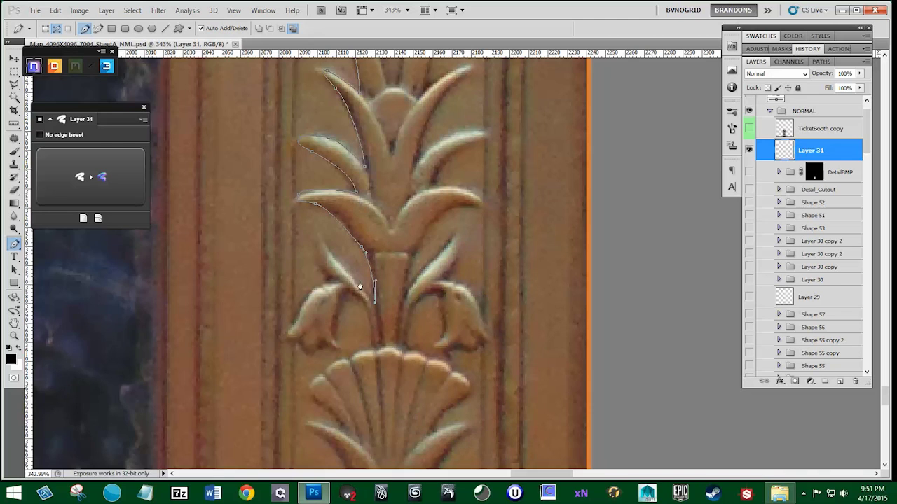
- Trace the small pointed leaf and the drooping bell flower on the ornament's left side down to the lower fan
drag(331, 262, 320, 242)
click(331, 279)
drag(299, 341, 321, 350)
drag(345, 294, 369, 239)
click(371, 350)
- Trace the lower fan's left edge and the curved leaf beneath it down to the upper scroll
drag(350, 243, 322, 267)
alt+click(323, 260)
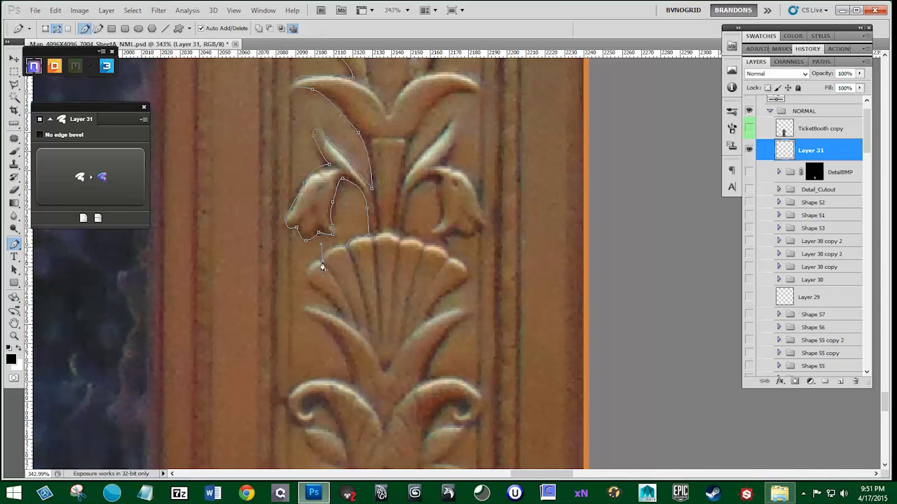
click(304, 307)
drag(326, 324, 334, 332)
drag(357, 389, 342, 290)
drag(343, 287, 343, 320)
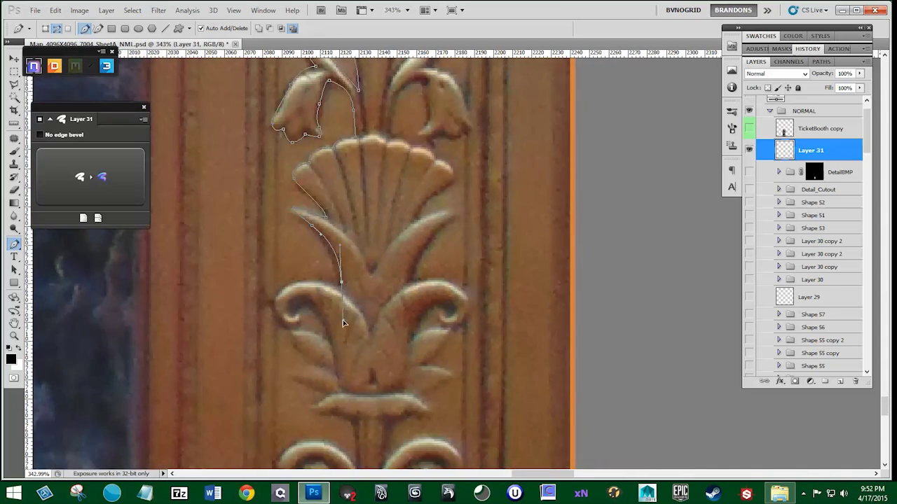
- Trace the upper left scroll around its curl and refine the corner where it meets the leaf above
alt+click(343, 286)
drag(343, 286, 323, 281)
drag(276, 294, 309, 301)
drag(329, 339, 332, 365)
drag(295, 284, 296, 279)
drag(276, 319, 300, 312)
drag(343, 286, 345, 289)
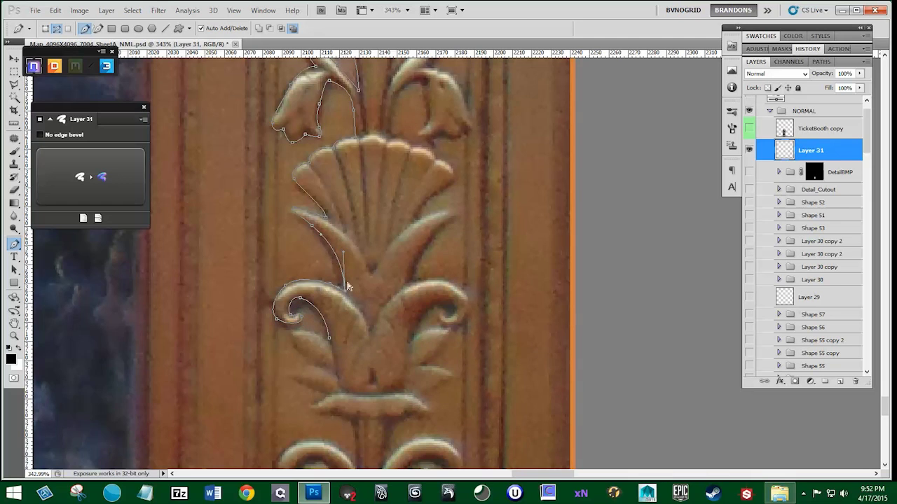
- Trace the two small left leaves below the upper scroll and the left end of the ledge beneath them
drag(345, 344, 249, 231)
click(293, 192)
alt+click(292, 191)
alt+click(289, 220)
drag(289, 248, 302, 268)
drag(317, 275, 317, 287)
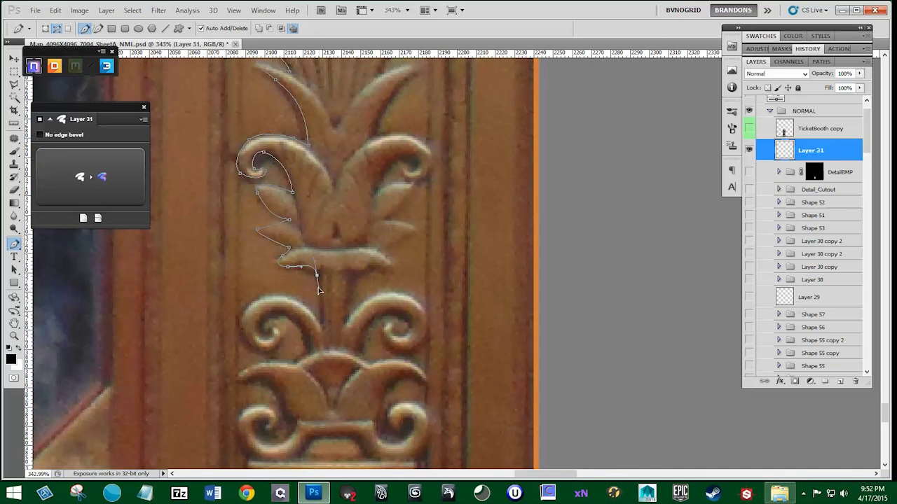
- Trace the short stem below the ledge and the middle left scroll around its inner curl
drag(321, 328, 327, 319)
alt+click(320, 328)
drag(246, 307, 241, 323)
drag(249, 343, 302, 314)
drag(309, 356, 306, 389)
drag(301, 314, 294, 212)
alt+click(309, 250)
- Trace the broad left leaf beneath the middle scroll down to the lower scroll
click(296, 257)
drag(240, 267, 272, 273)
drag(285, 294, 260, 339)
click(289, 316)
- Trace the lower left scroll through its inner curl and around its outer edge to the base bar
drag(253, 324, 241, 309)
click(264, 322)
click(276, 325)
mouse_move(239, 342)
mouse_down()
mouse_move(272, 377)
mouse_move(241, 349)
mouse_up()
click(254, 355)
- Trace the left end of the ornament's base bar and the first foot beneath it
click(245, 361)
click(247, 376)
click(256, 377)
drag(255, 394, 282, 390)
click(282, 374)
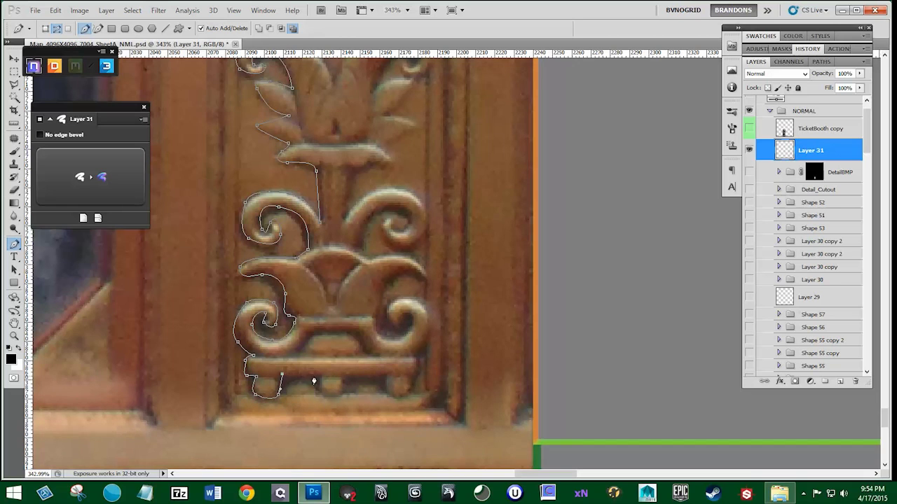
- Trace the base bar's underside to the middle foot's centre, then close the path with a straight centreline up to the top fan
click(318, 376)
click(327, 395)
drag(366, 284, 361, 295)
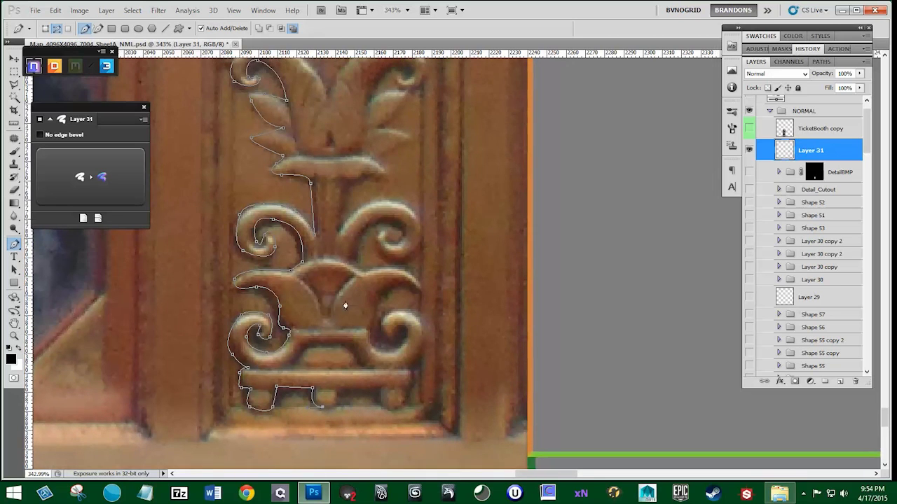
scroll(336, 339, down, 2)
drag(387, 171, 372, 313)
drag(373, 85, 362, 297)
drag(343, 124, 341, 228)
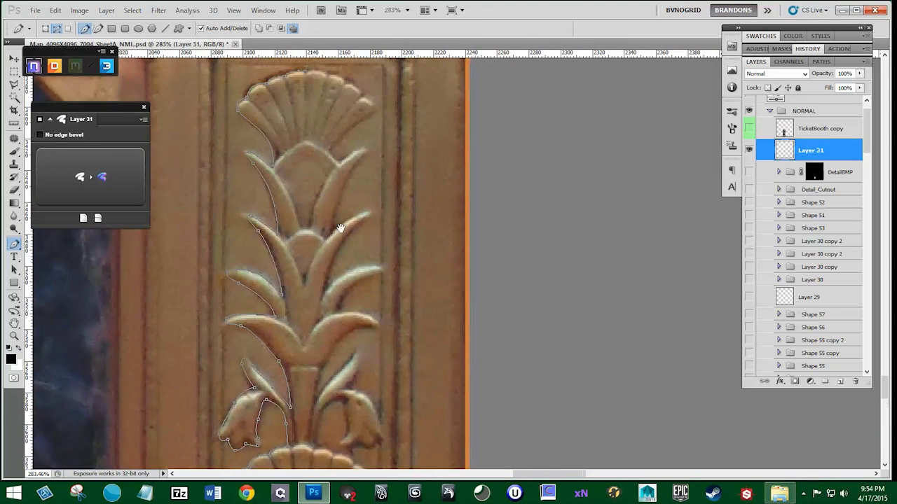
click(306, 76)
- Refine the path's anchors along the scalloped upper left edge of the top fan
drag(322, 282, 319, 168)
drag(316, 248, 308, 123)
drag(316, 341, 311, 169)
drag(317, 227, 318, 176)
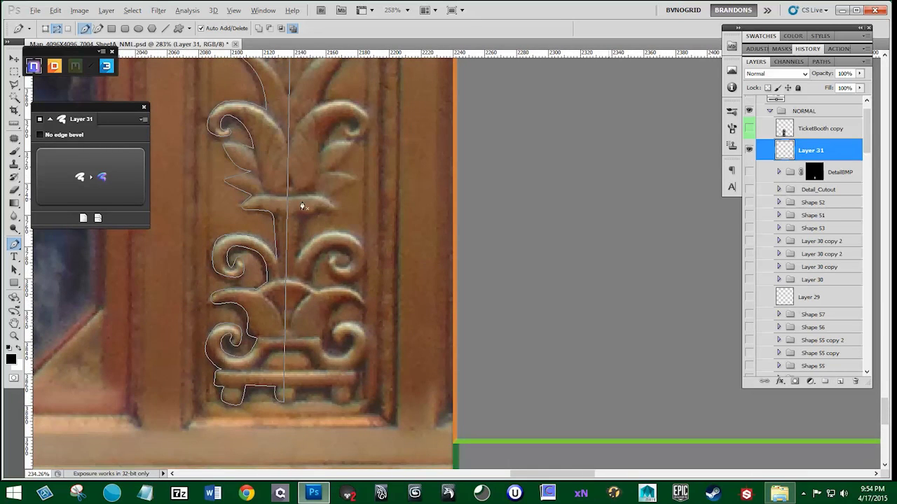
scroll(309, 203, down, 5)
drag(343, 133, 333, 253)
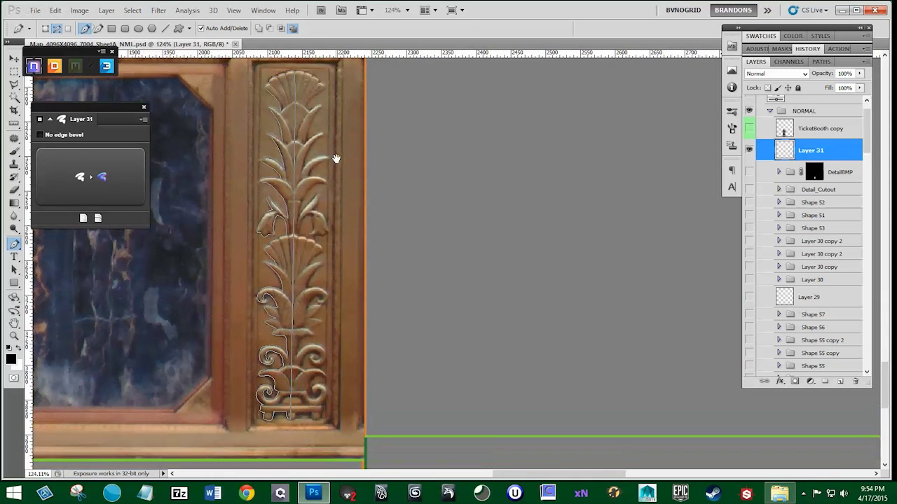
scroll(305, 198, down, 1)
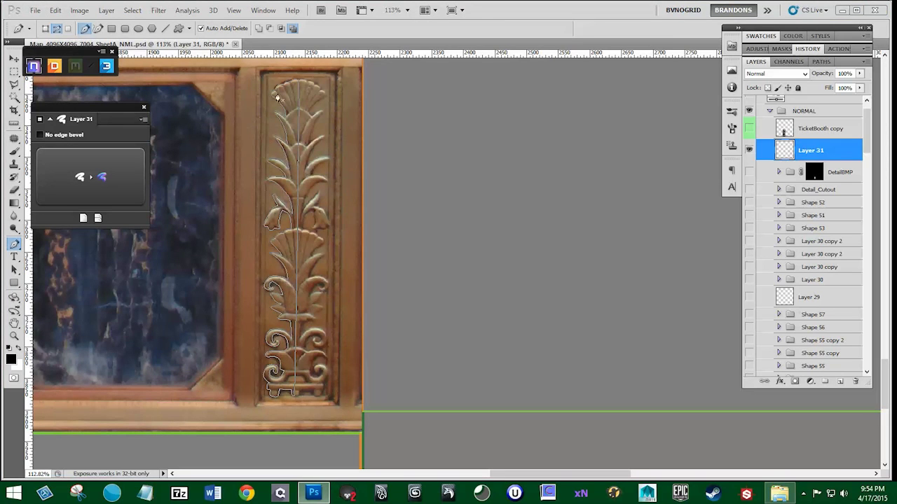
scroll(277, 98, up, 4)
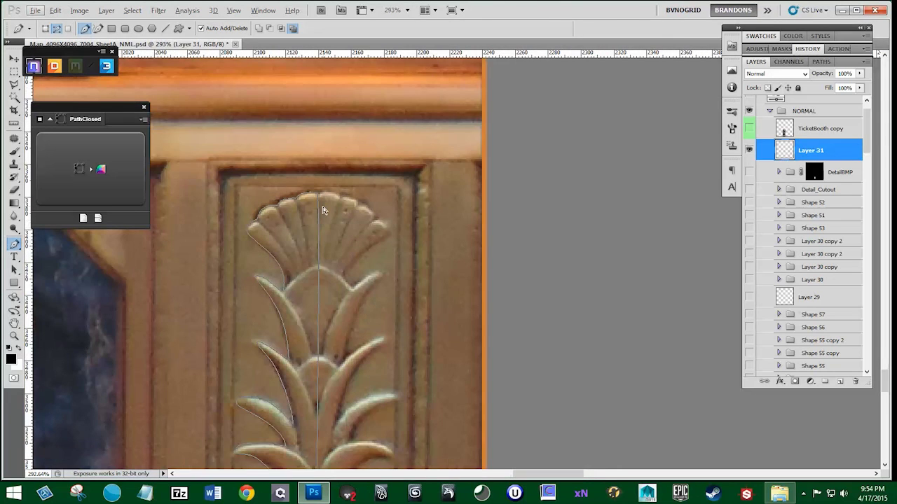
scroll(297, 199, up, 3)
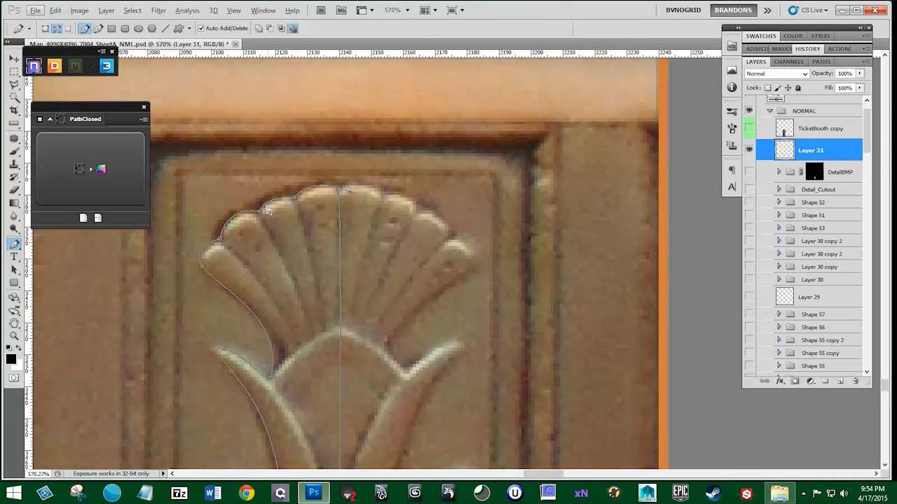
drag(260, 211, 258, 215)
drag(220, 240, 221, 242)
- Adjust the path where the first left leaf meets the second, and extend the second leaf's anchor out to its tip
drag(285, 329, 266, 130)
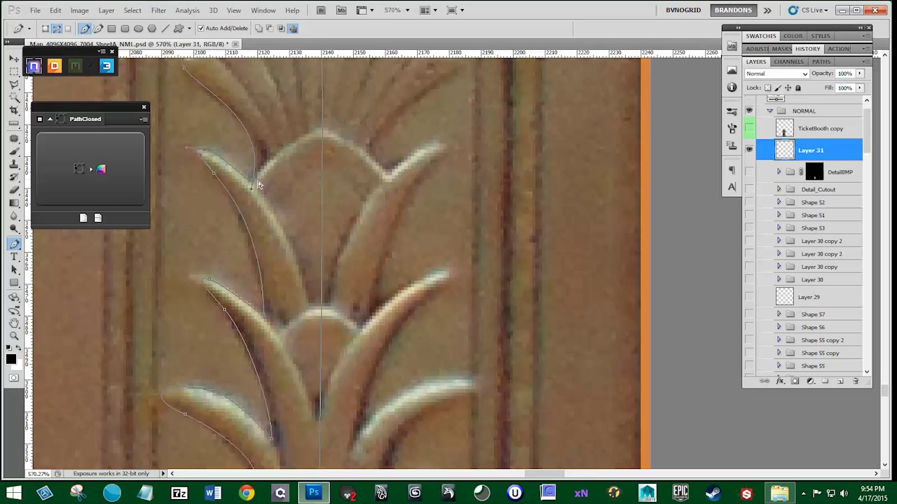
drag(295, 290, 292, 150)
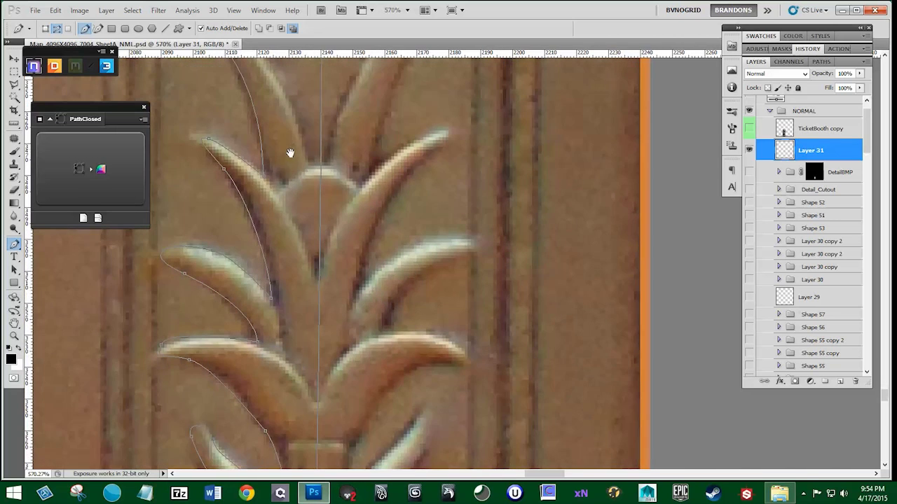
drag(267, 178, 270, 179)
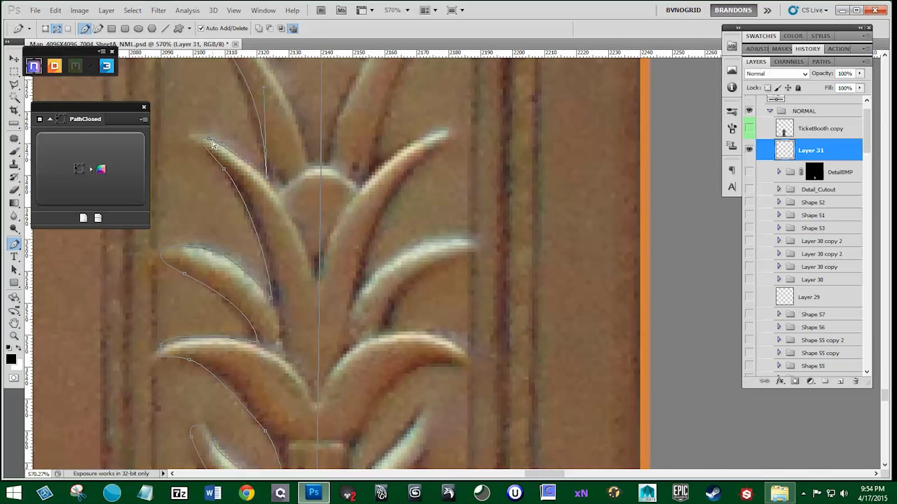
drag(210, 140, 201, 138)
- Reshape the path's curves along the third and fourth left leaves, including the point where they meet
drag(277, 306, 293, 202)
ctrl+click(201, 172)
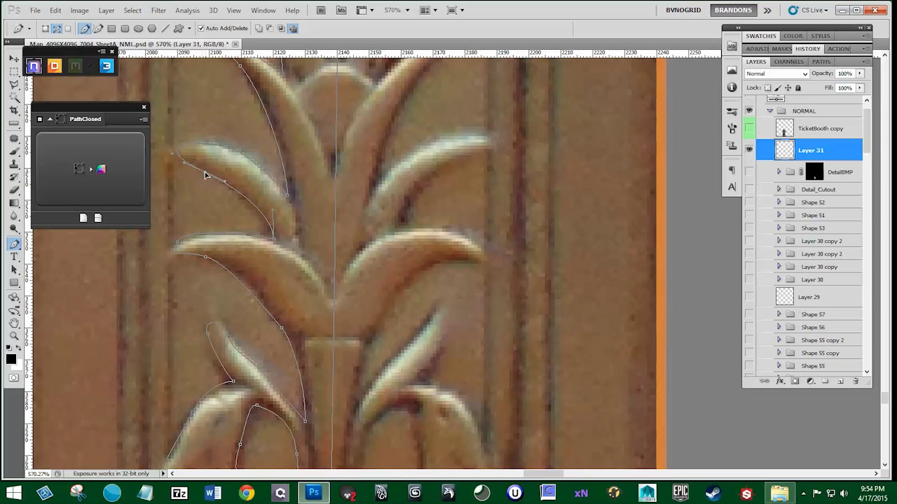
drag(283, 314, 295, 229)
ctrl+click(194, 158)
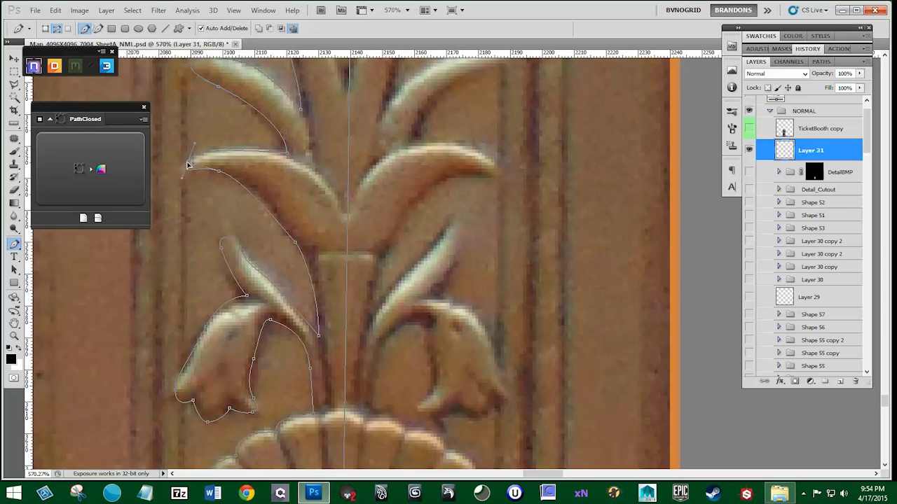
drag(310, 243, 309, 215)
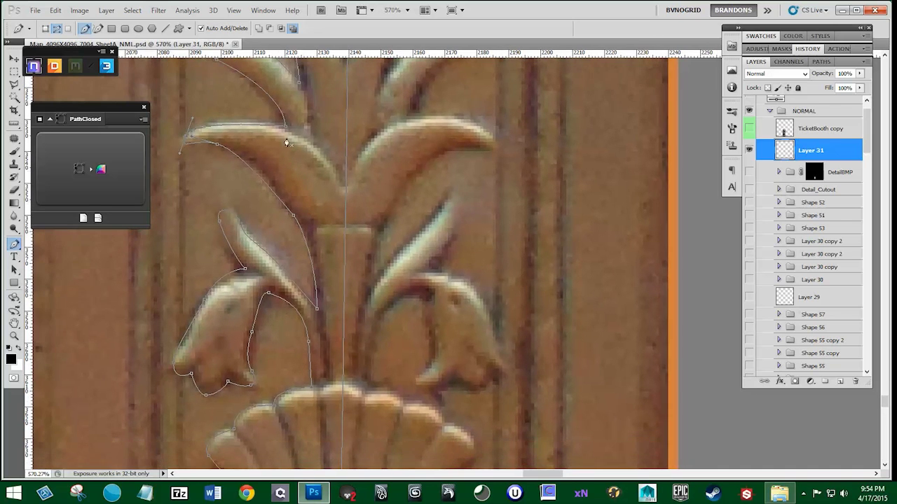
ctrl+click(285, 128)
drag(285, 95, 289, 94)
- Delete the anchor on the upper edge of the small leaf above the left bell flower and reshape the leaf's curve
drag(263, 249, 263, 199)
ctrl+click(242, 180)
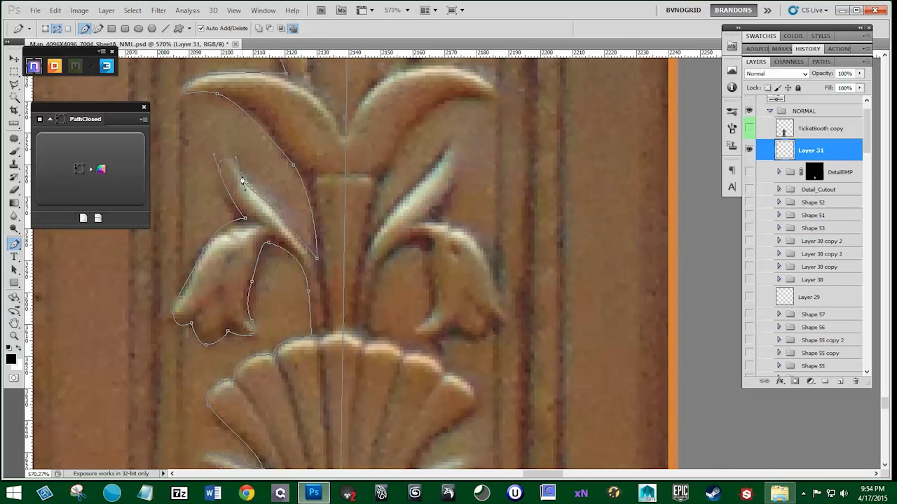
key(ctrl+h)
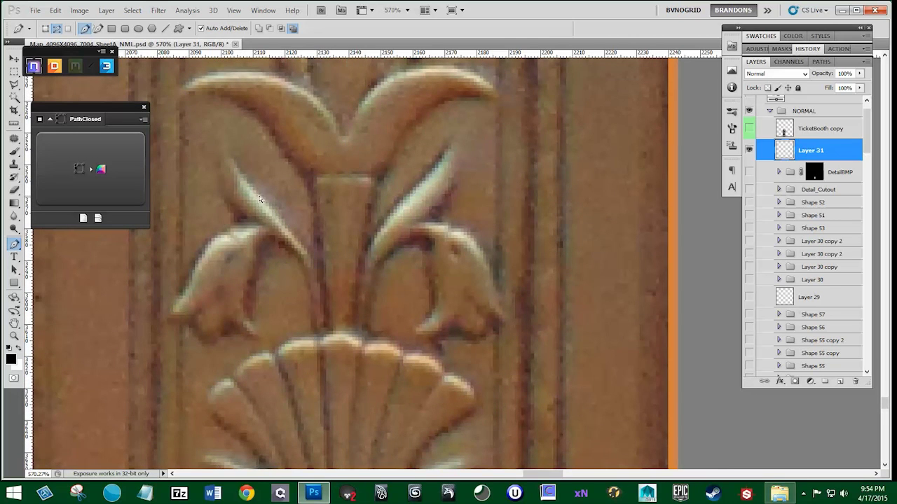
key(ctrl+h)
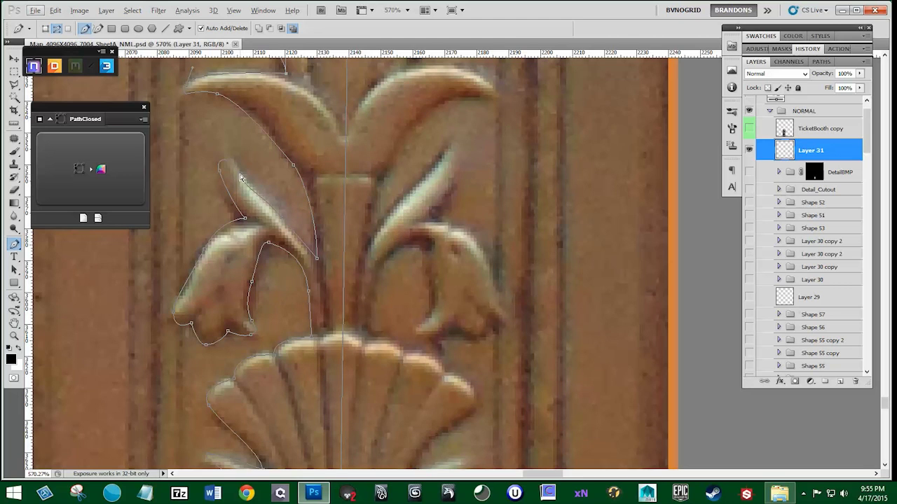
ctrl+click(241, 178)
key(Delete)
drag(222, 177, 233, 191)
- Refine the curves along the scalloped upper left edge of the second fan below the bell flower
scroll(327, 291, down, 3)
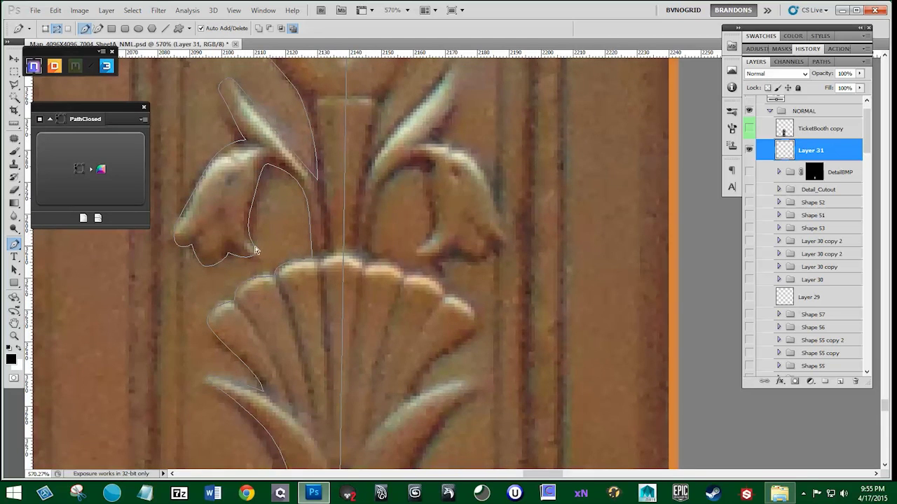
drag(310, 316, 315, 175)
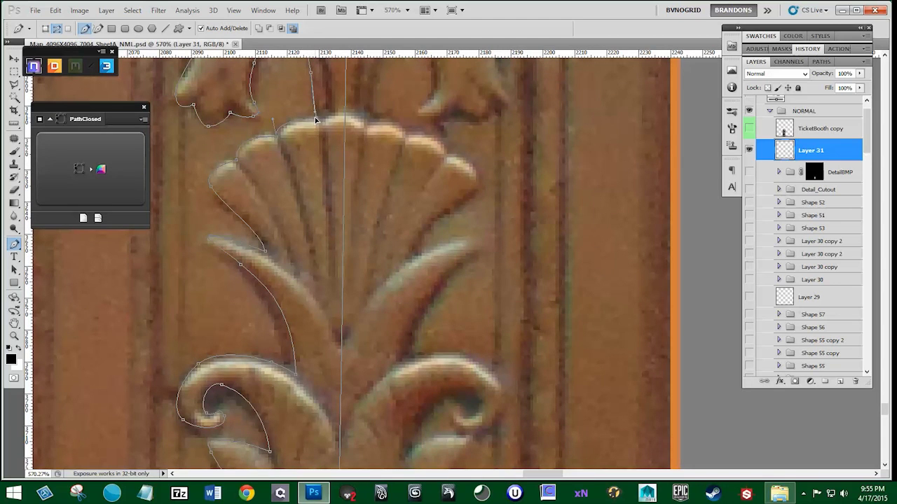
drag(269, 120, 275, 114)
ctrl+click(211, 187)
drag(200, 163, 199, 161)
- Refine the middle left scroll's inner curl and check the rest of the outline down to the middle foot
drag(284, 282, 257, 175)
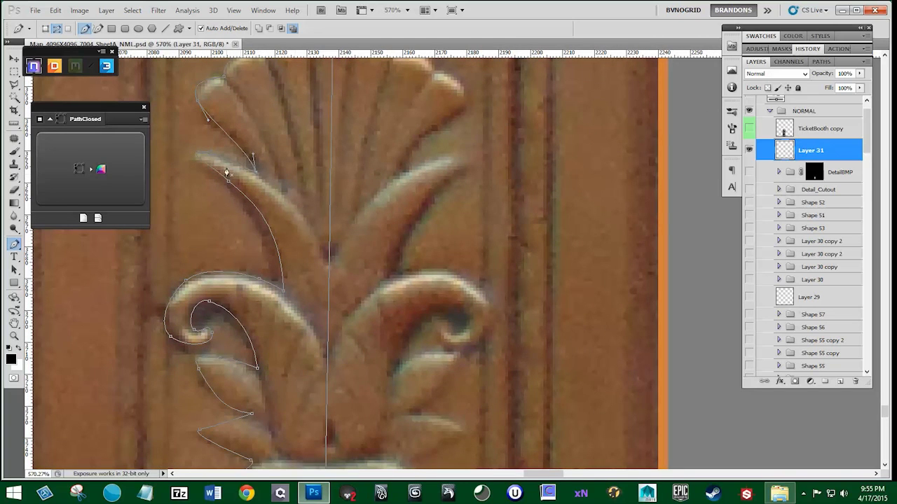
scroll(290, 320, down, 6)
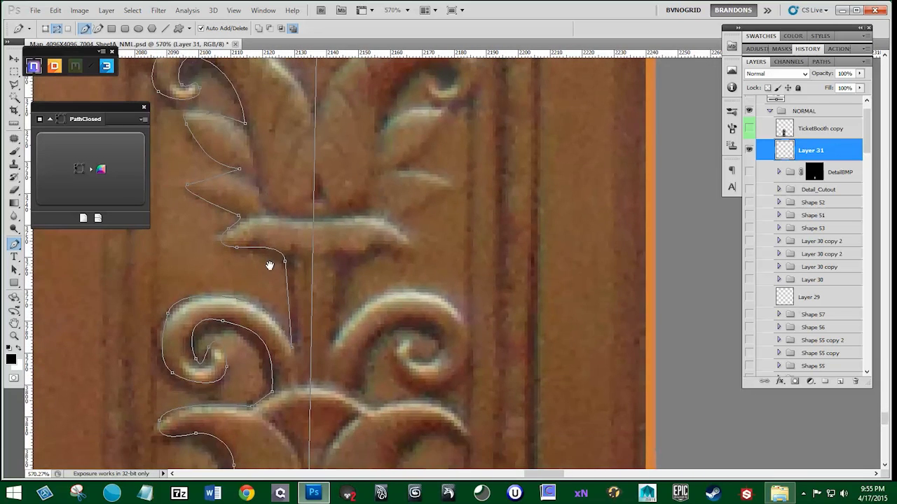
scroll(284, 304, down, 4)
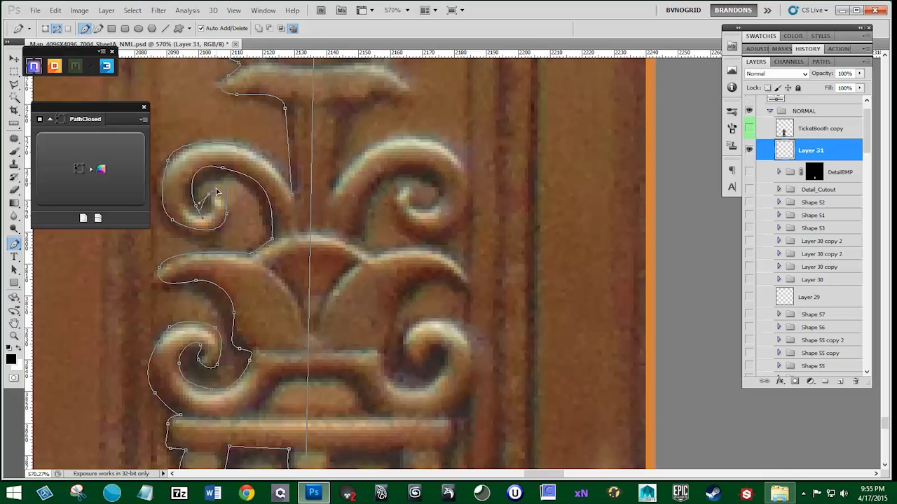
scroll(290, 316, down, 3)
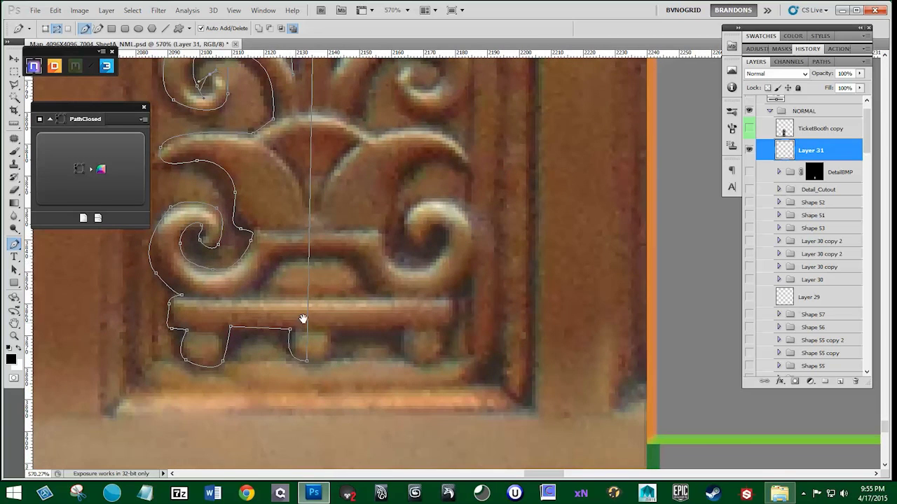
scroll(300, 317, down, 1)
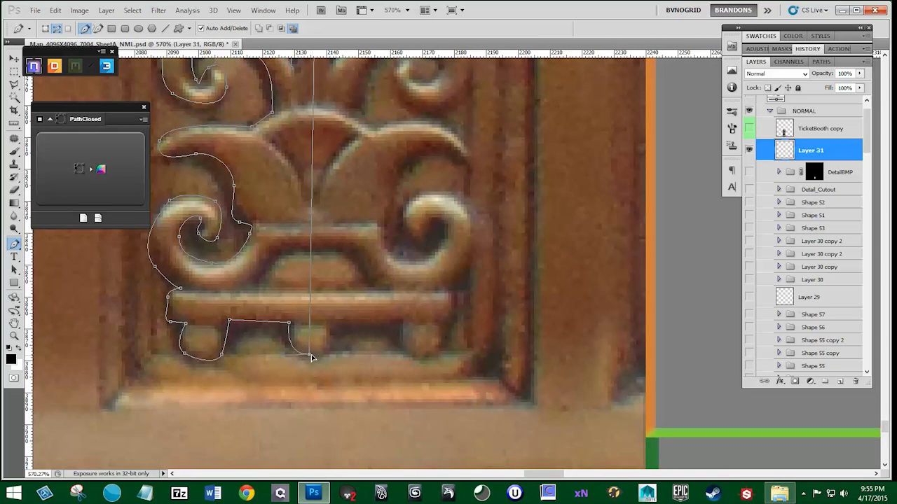
scroll(311, 357, down, 6)
scroll(336, 274, down, 2)
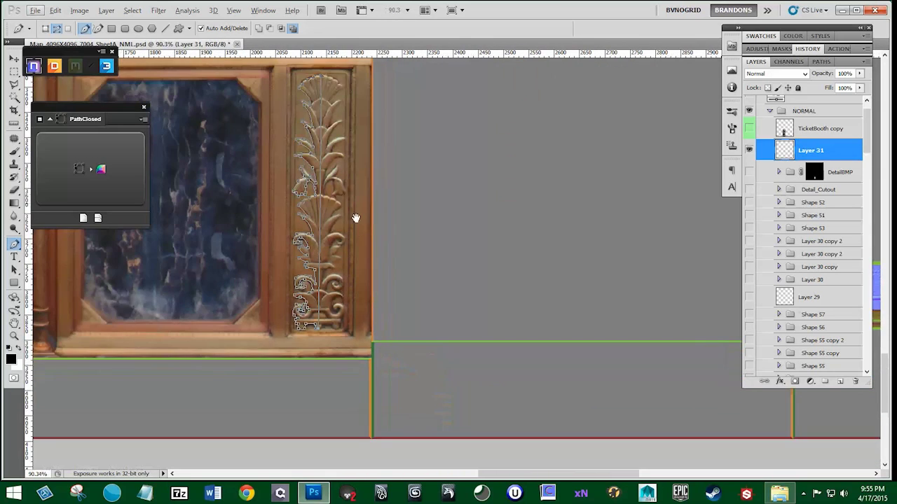
- Save the ornament's work path under the name B
click(822, 62)
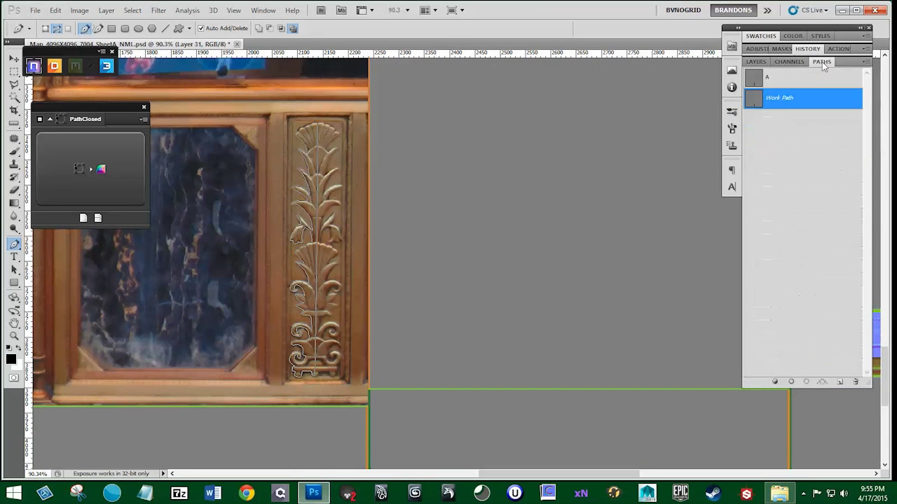
double_click(780, 102)
text(B)
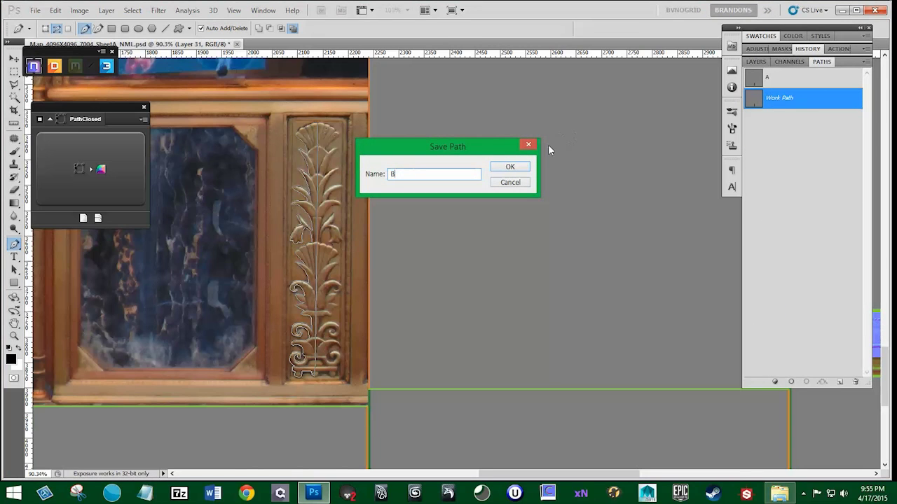
click(511, 167)
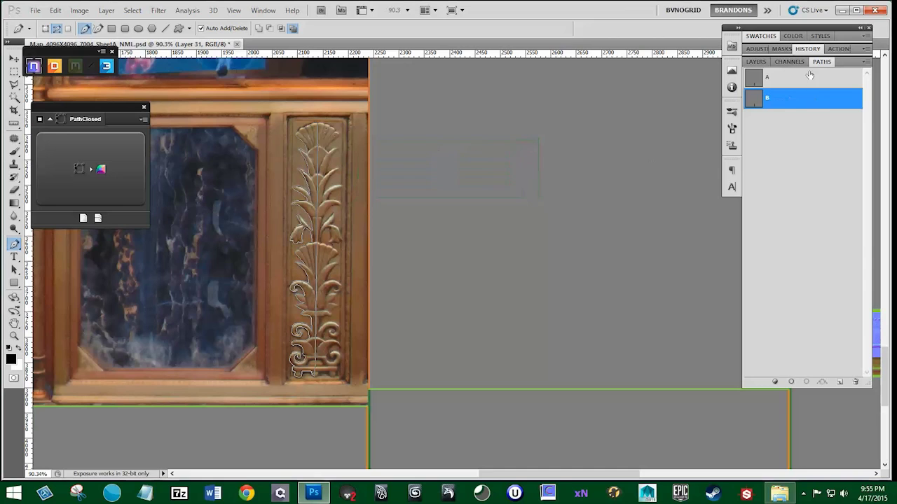
- Load path B as a selection and return to the layer list
click(760, 63)
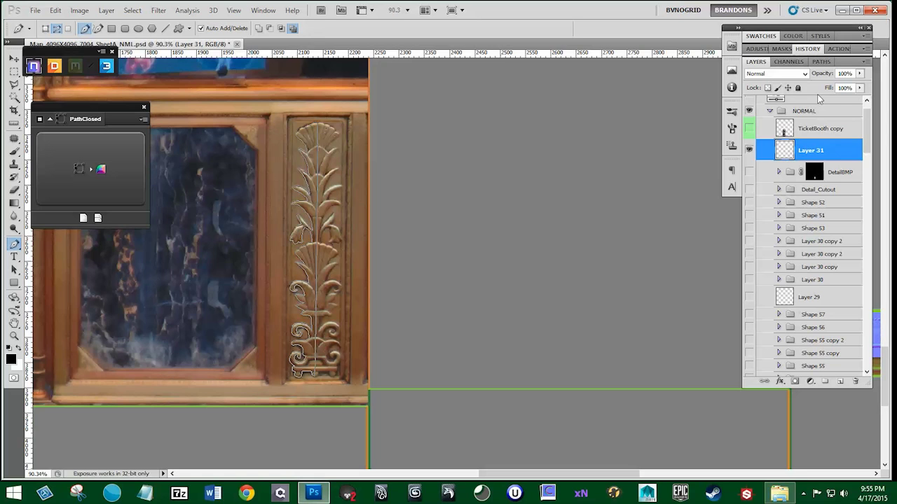
click(824, 62)
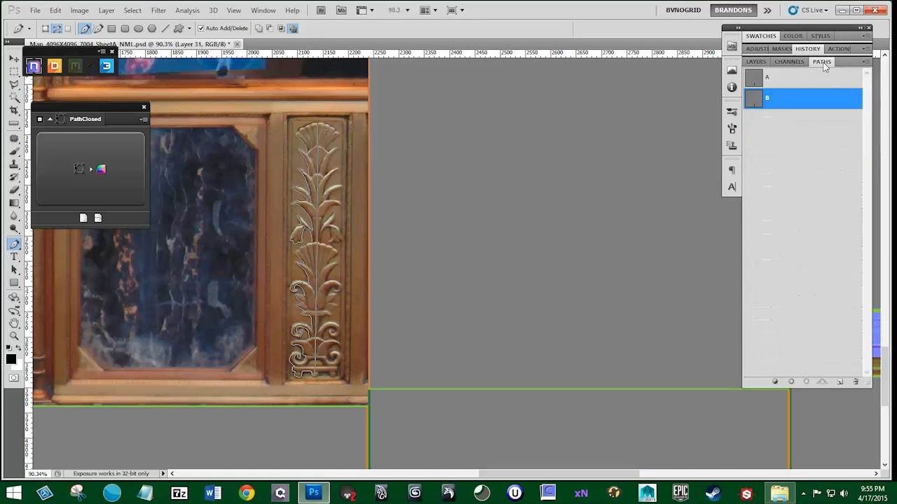
ctrl+click(754, 102)
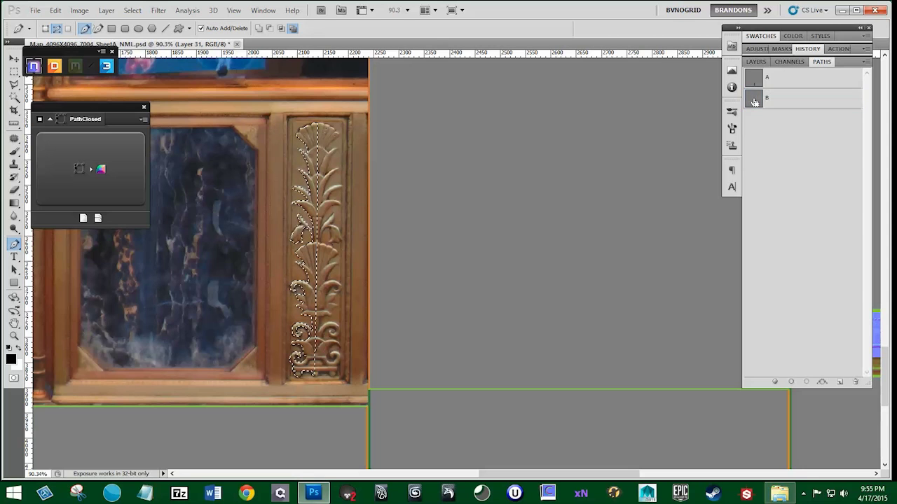
click(756, 62)
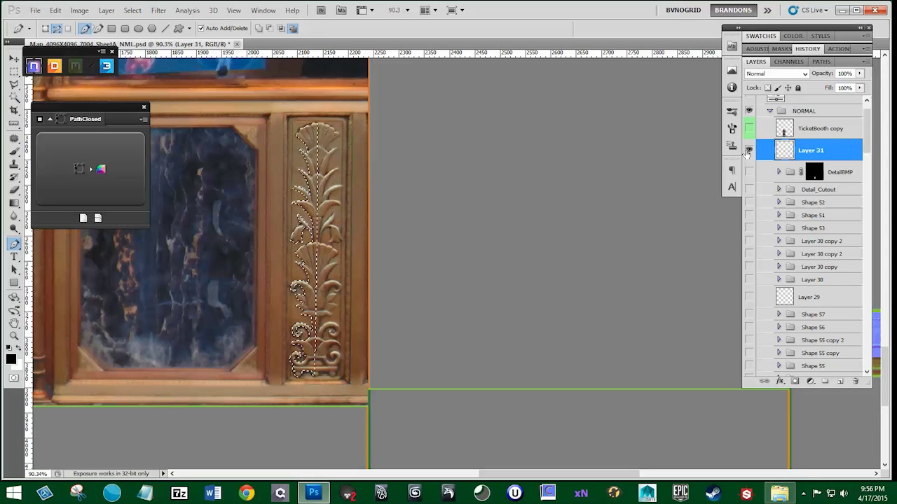
- Fill the selected half ornament with black on a new layer, deselect it, and duplicate that layer
click(840, 381)
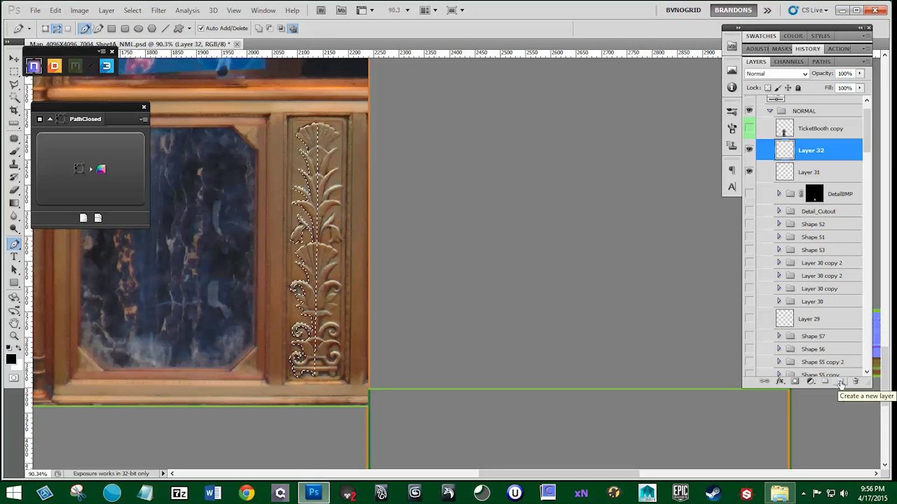
key(alt+BackSpace)
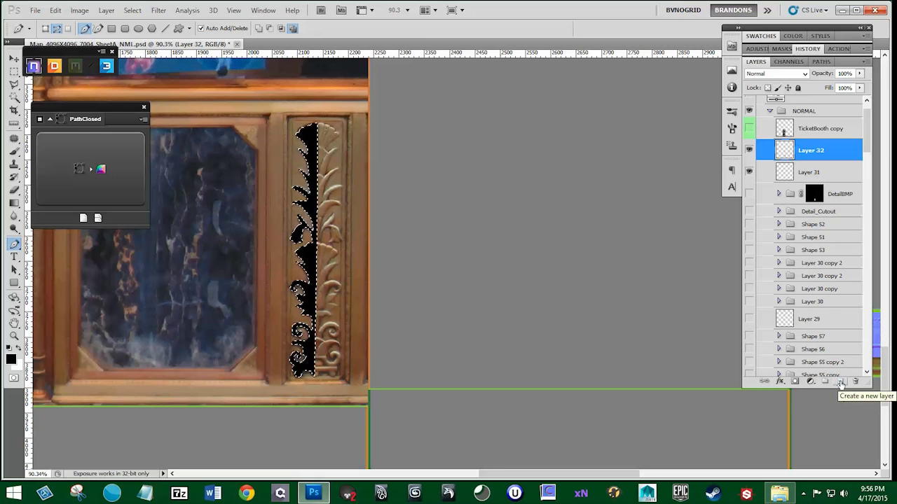
key(ctrl+d)
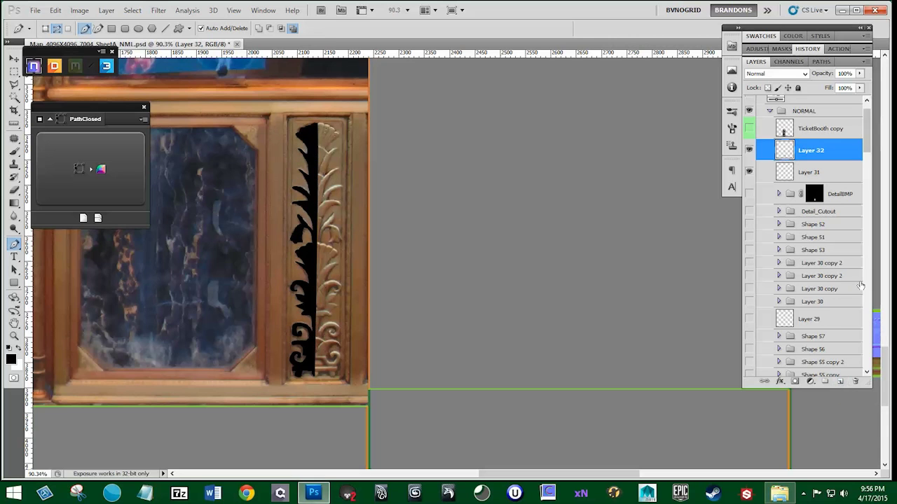
drag(807, 156, 840, 381)
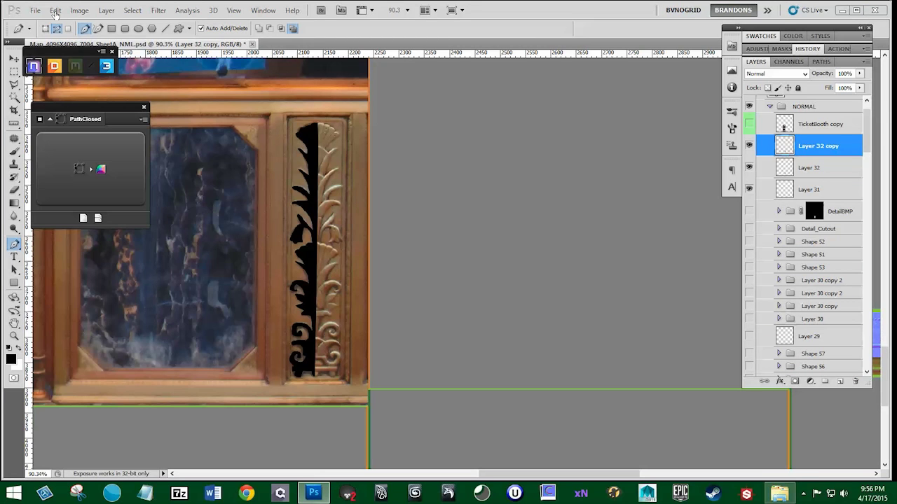
- Flip the duplicated half ornament horizontally and move it beside the original to complete the symmetrical silhouette
click(54, 9)
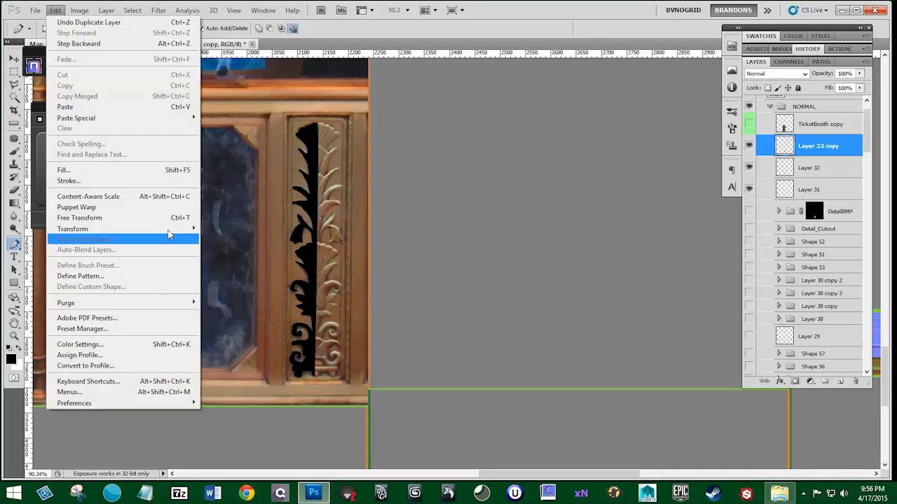
mouse_move(170, 237)
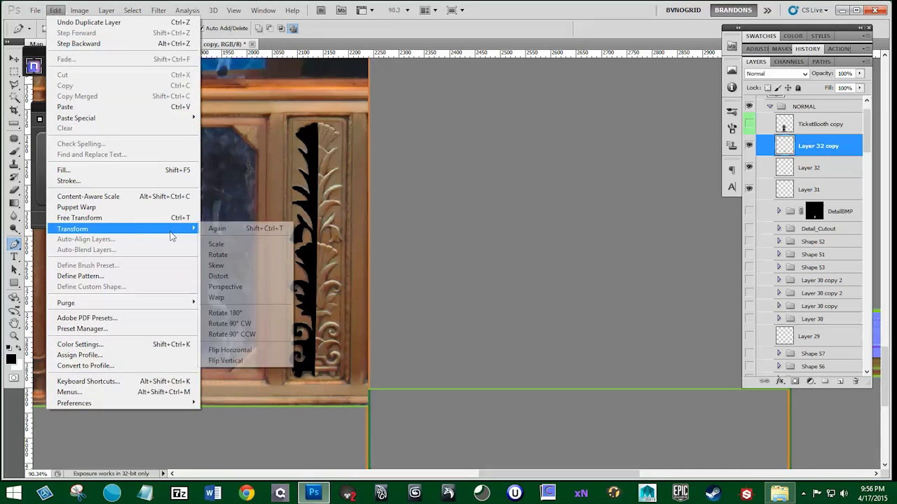
click(260, 354)
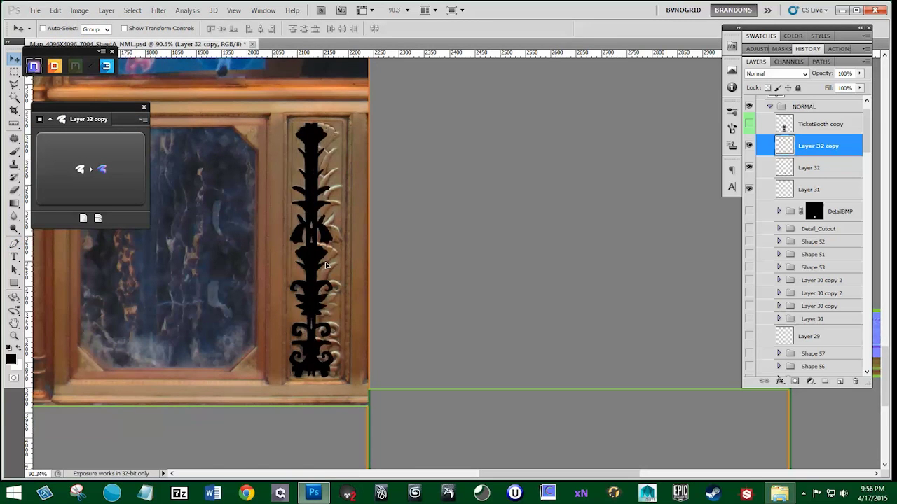
drag(325, 265, 336, 264)
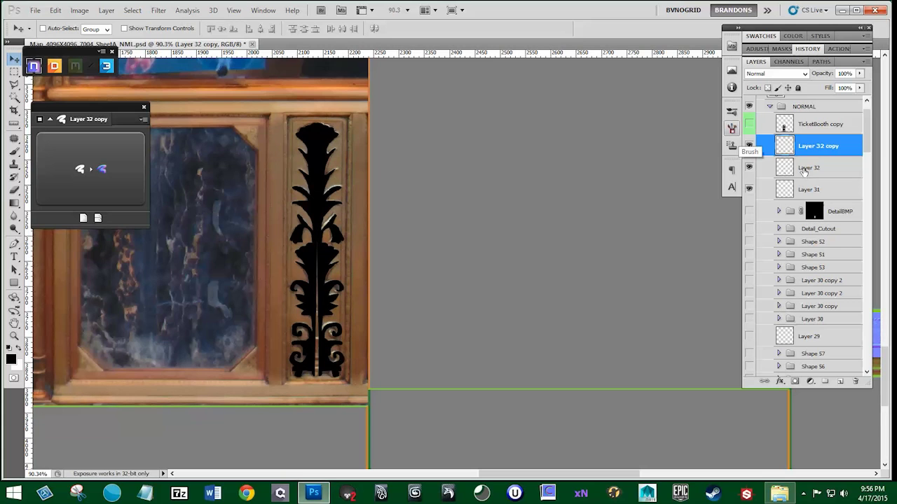
- Merge Layer 32 copy, Layer 32 and Layer 31 into a single layer
ctrl+click(806, 189)
ctrl+click(804, 169)
right_click(804, 169)
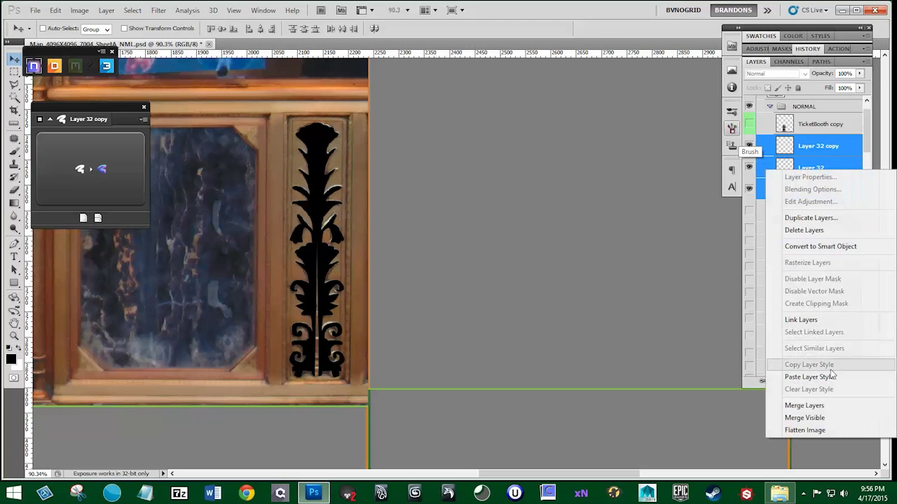
click(806, 405)
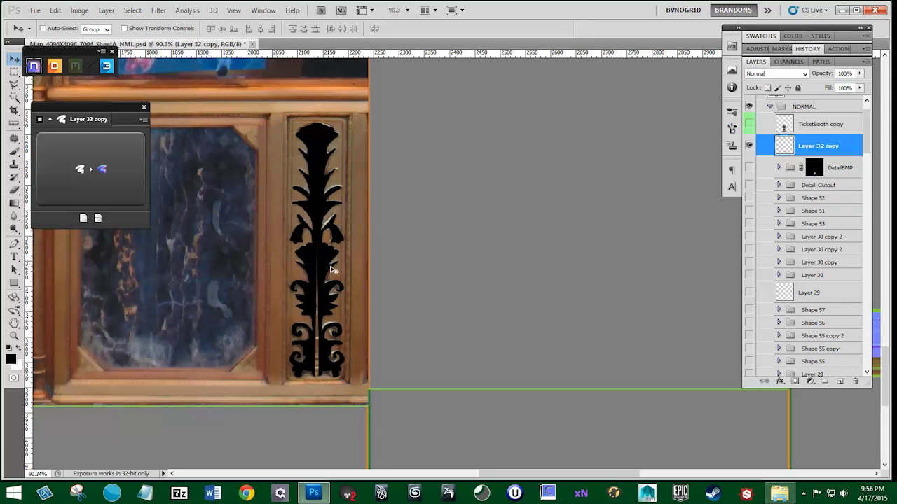
- Check the merged ornament's outline as a selection, deselect it, and brush the gap along its centre with black
scroll(298, 314, up, 5)
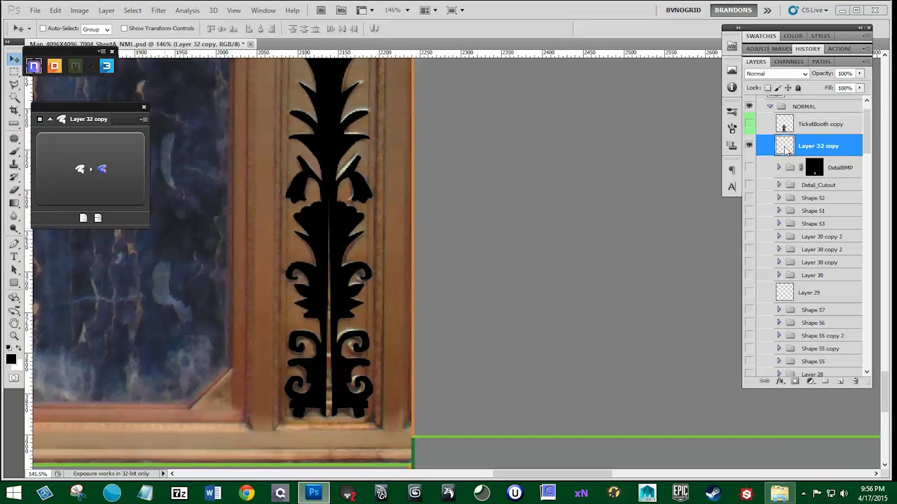
ctrl+click(785, 148)
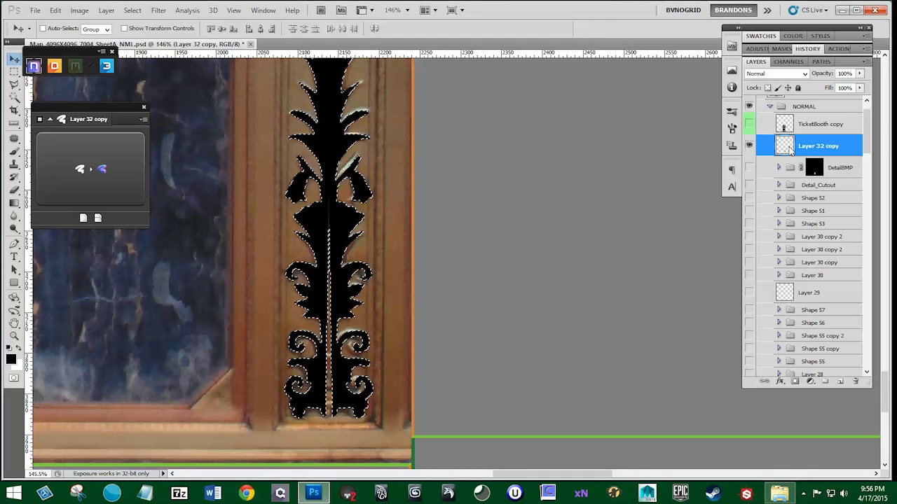
drag(439, 236, 391, 243)
drag(385, 156, 390, 248)
scroll(349, 267, up, 2)
drag(378, 385, 361, 207)
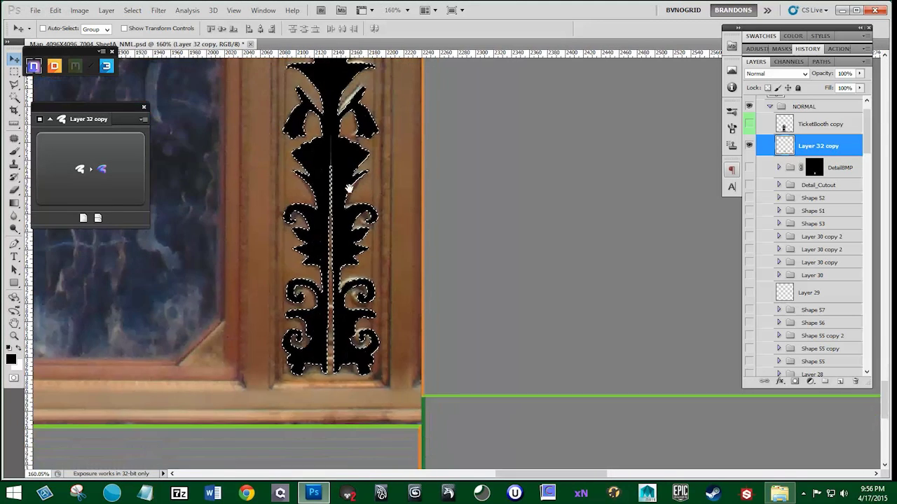
key(ctrl+d)
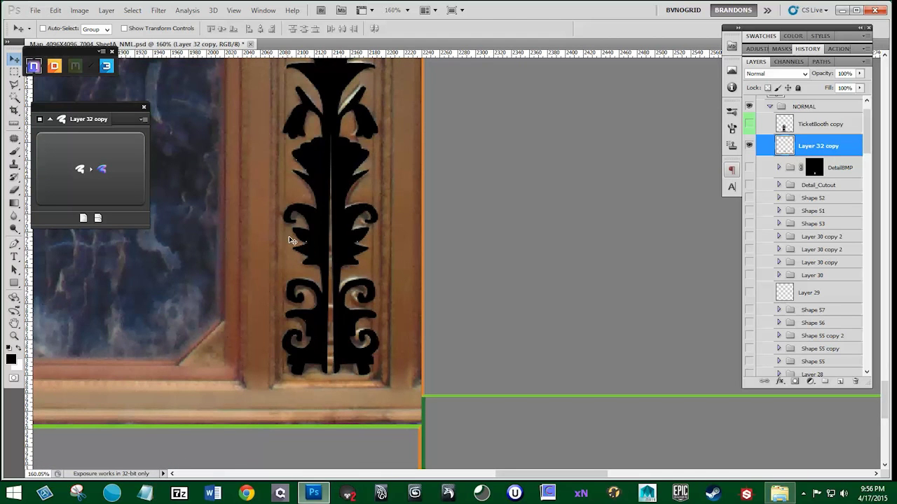
key(b)
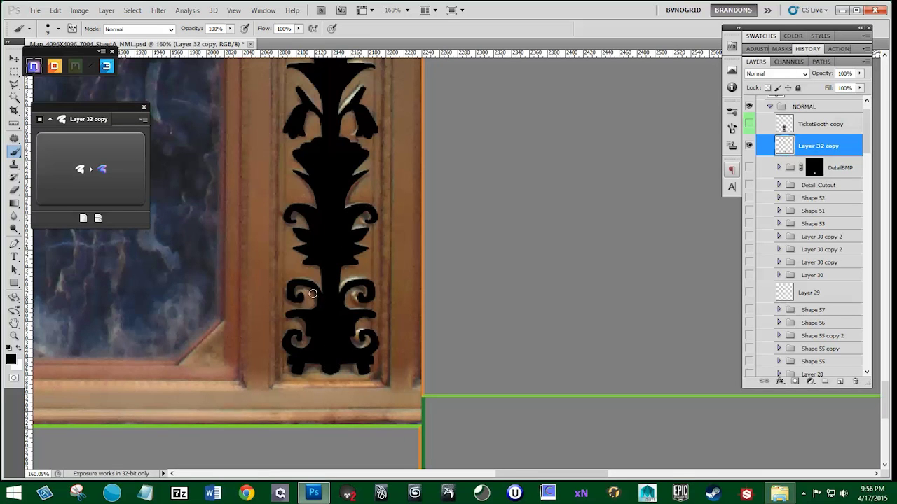
- Load the completed ornament silhouette as a selection and convert it into a bevelled normal-map layer
scroll(384, 280, down, 3)
drag(465, 183, 461, 197)
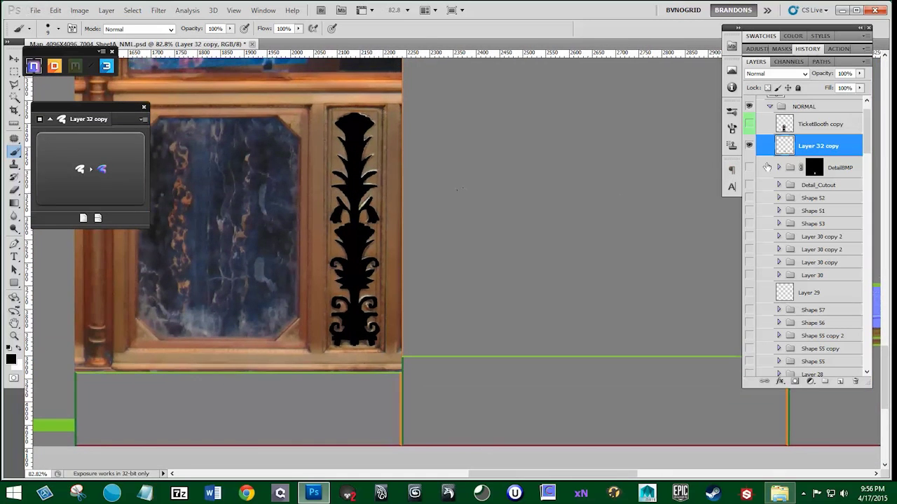
ctrl+click(780, 150)
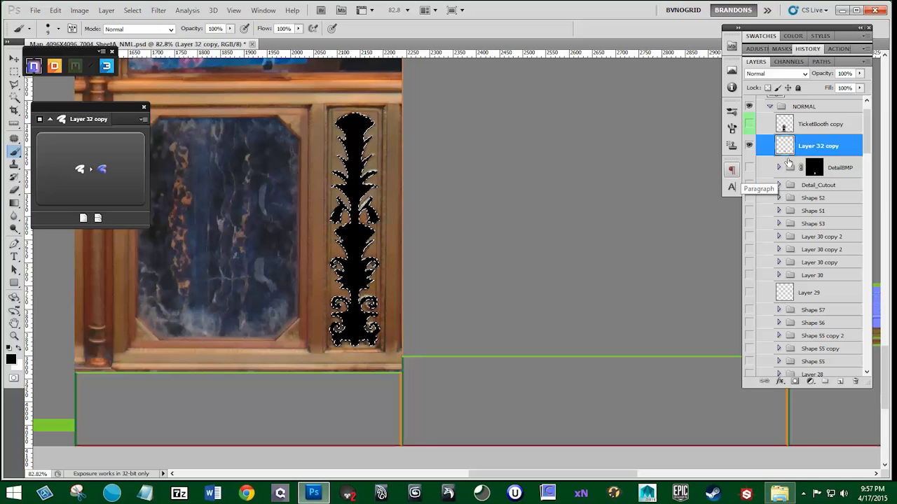
key(ctrl+d)
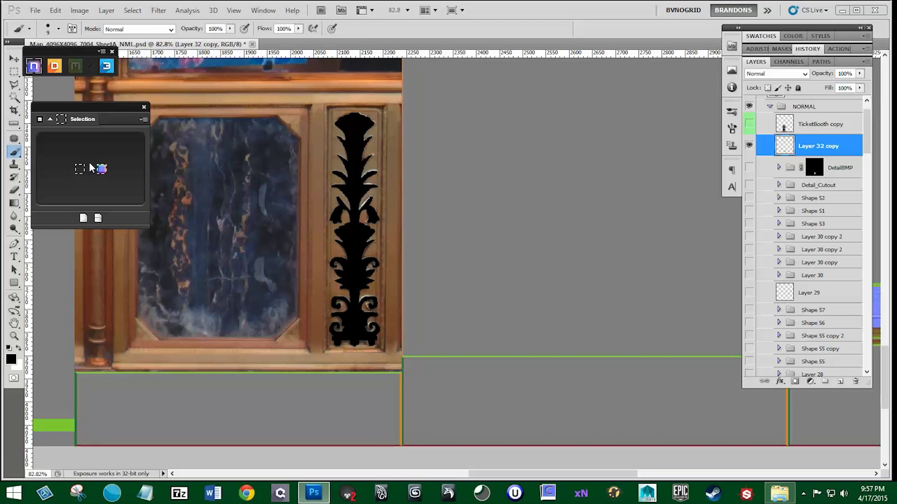
key(ctrl+shift+alt+n)
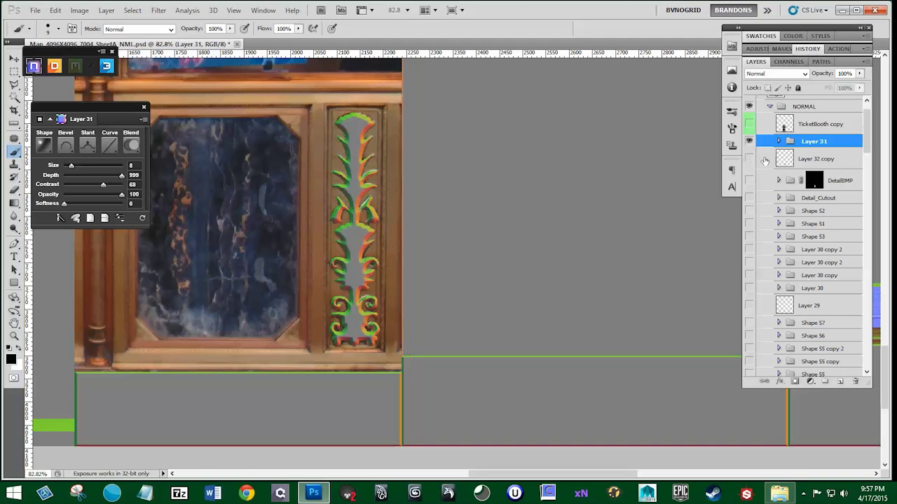
- Rename the black ornament silhouette layer as BlackSelection
double_click(812, 160)
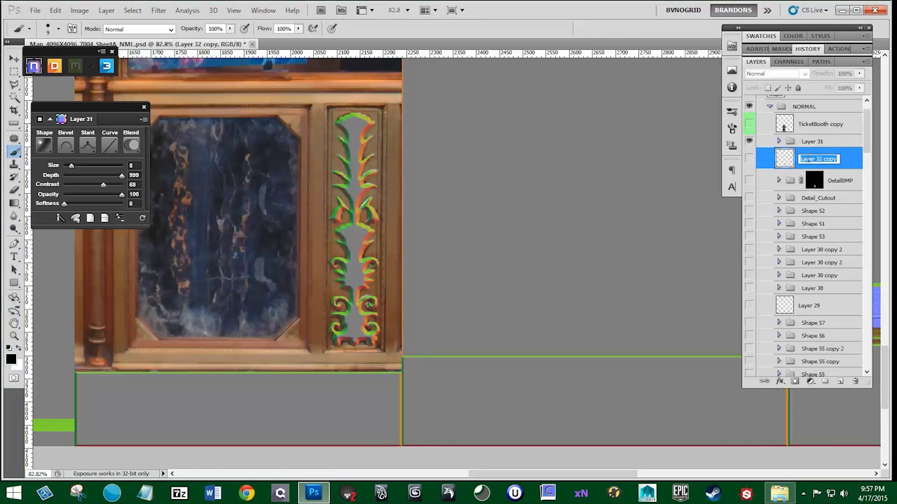
text(Bac)
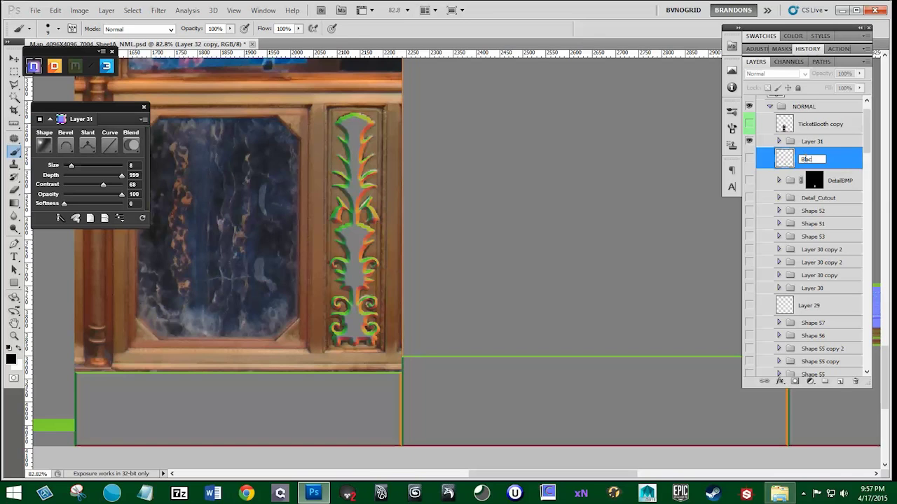
text(lackSelection)
key(Return)
- Set the ornament's normal-map bevel on Layer 31 to size 6 and softness 3
scroll(285, 205, up, 2)
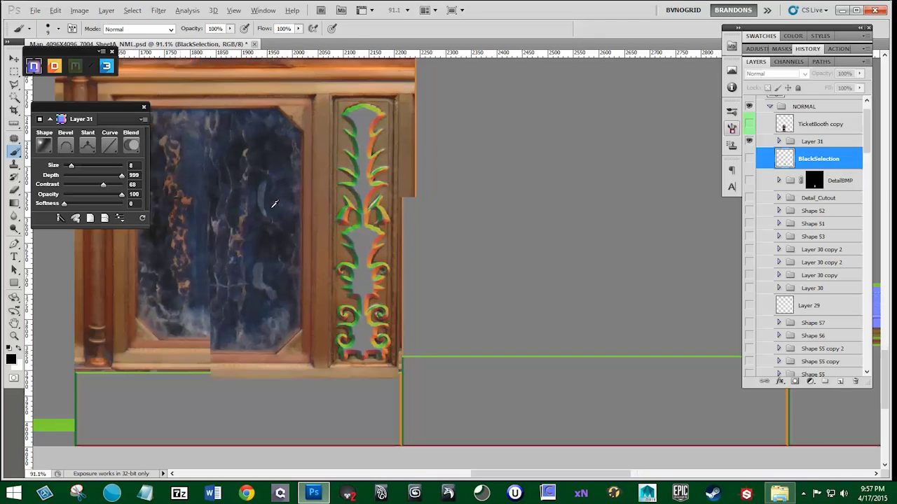
drag(302, 190, 319, 193)
click(812, 141)
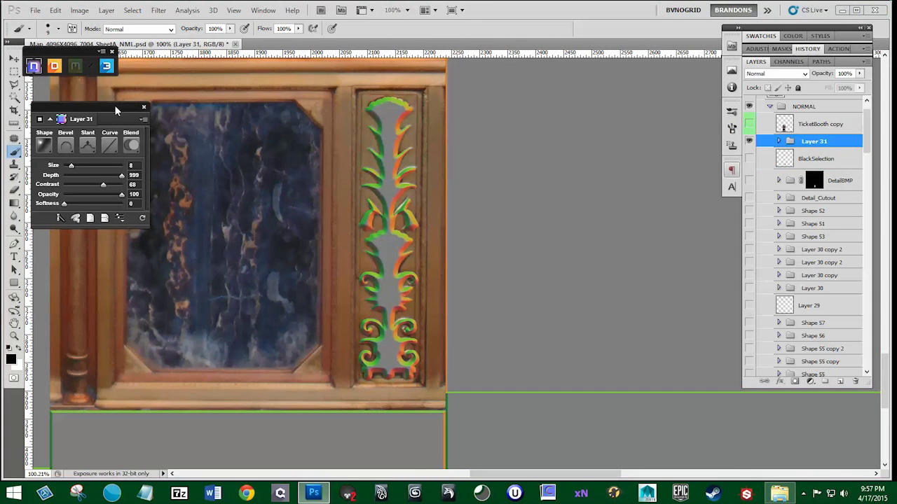
drag(114, 105, 121, 96)
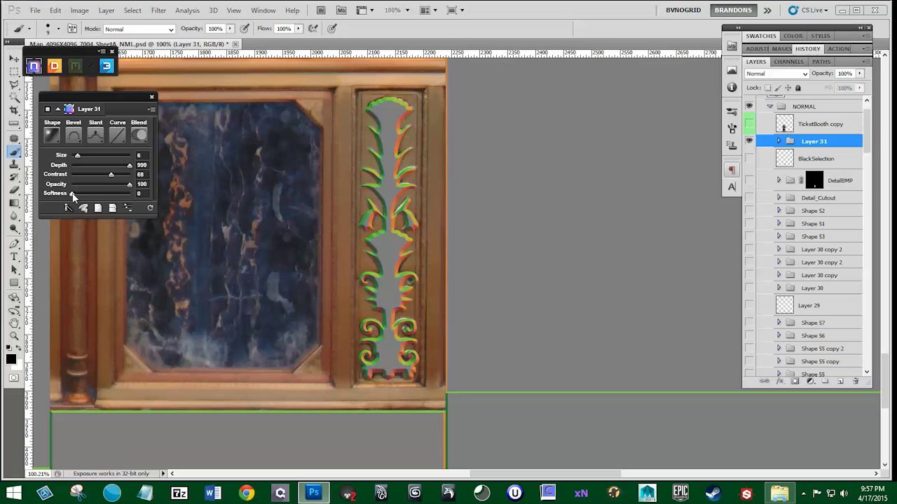
drag(72, 195, 83, 195)
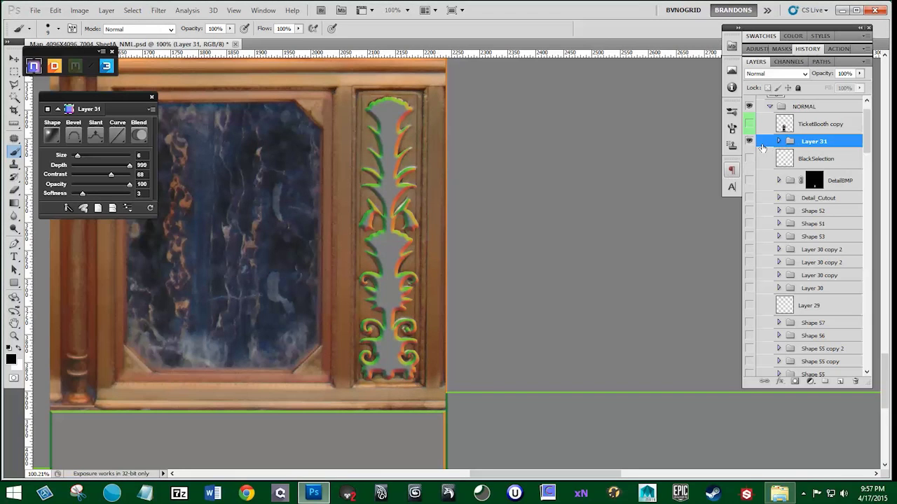
- Compare the Layer 31 bevel with the photographed carving beneath it and leave Layer 31 hidden
click(749, 143)
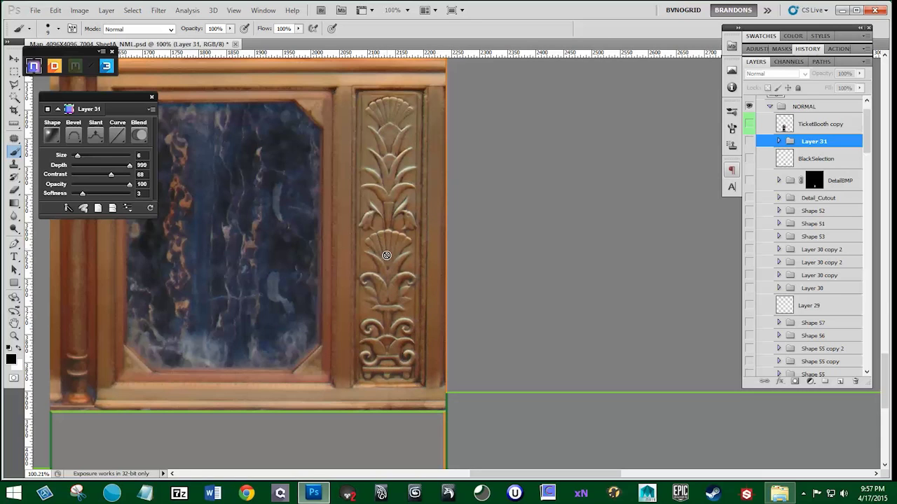
scroll(386, 255, up, 1)
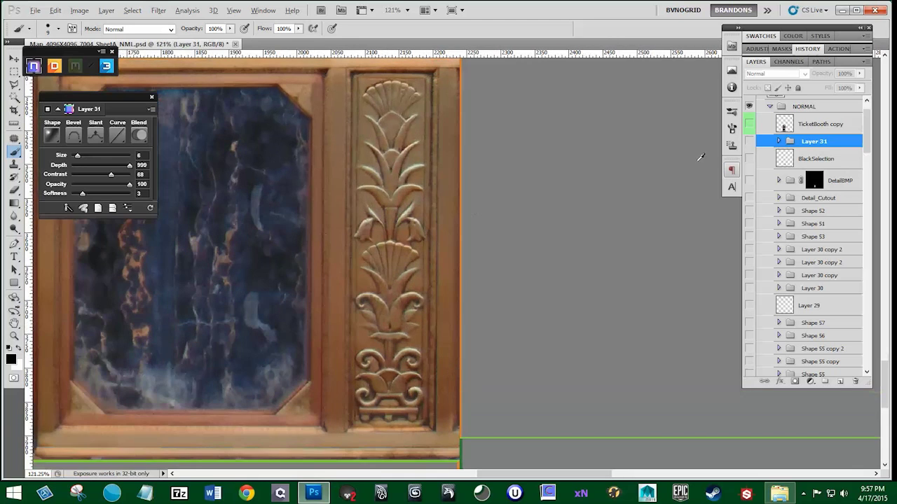
click(748, 142)
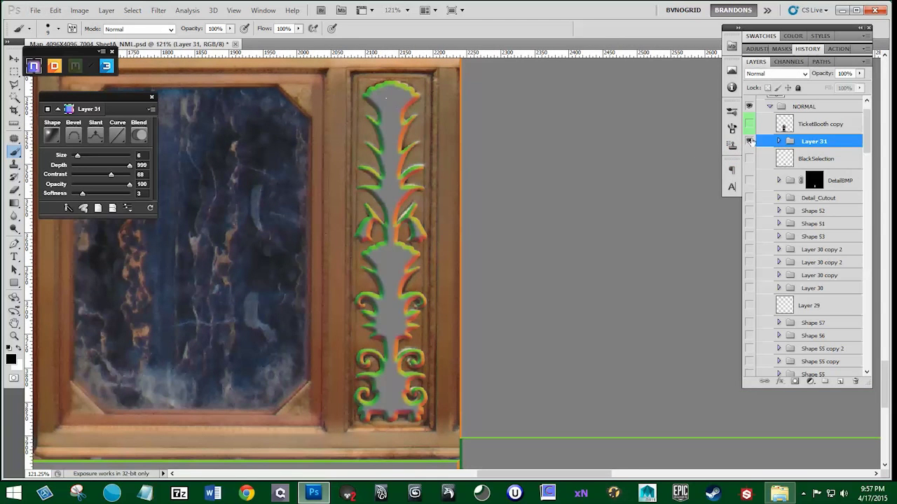
click(749, 142)
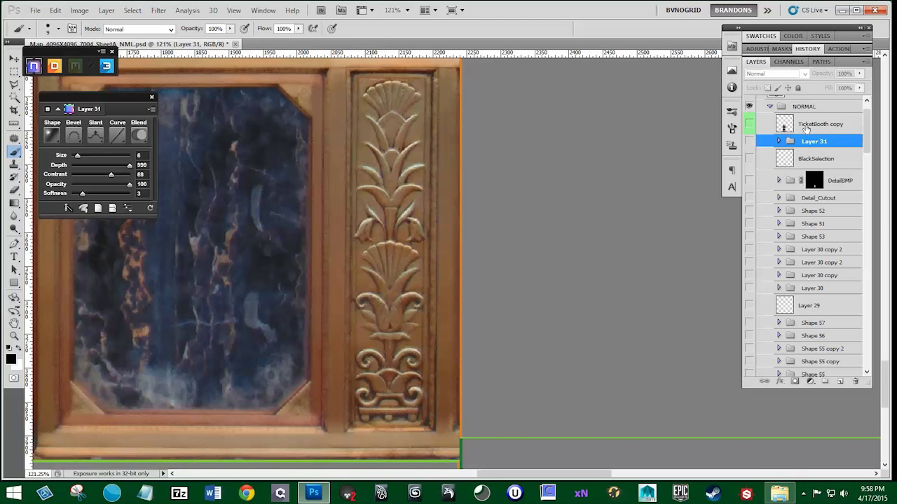
- Show the TicketBooth copy layer, make it active, and clear the selection around the booth
click(806, 126)
click(749, 124)
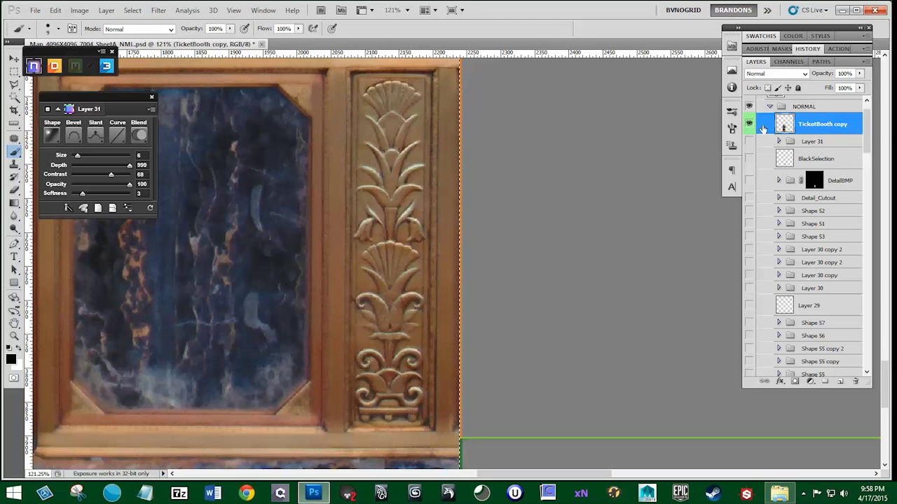
scroll(494, 222, down, 3)
scroll(493, 222, down, 4)
drag(501, 266, 499, 276)
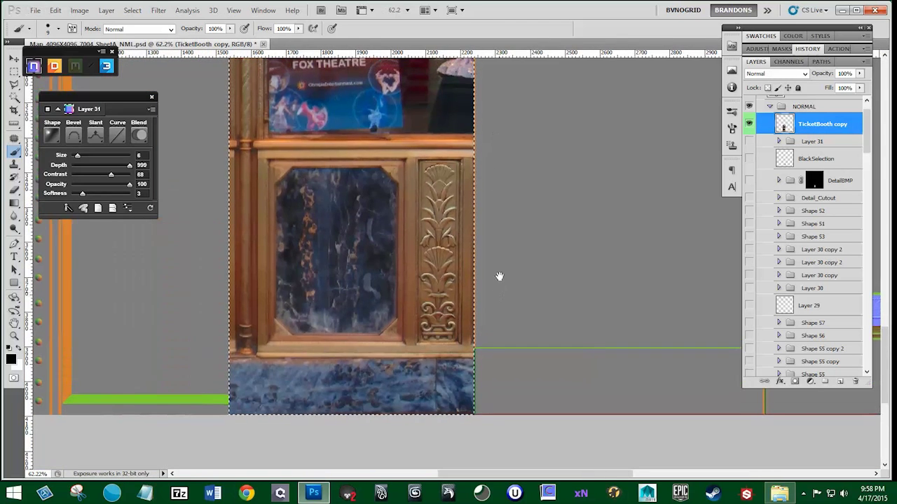
drag(510, 210, 497, 190)
scroll(491, 234, up, 7)
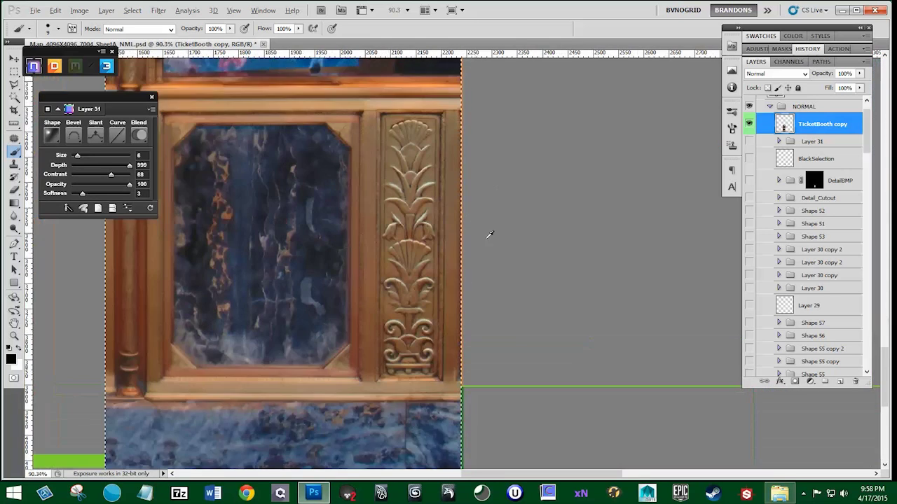
key(ctrl+d)
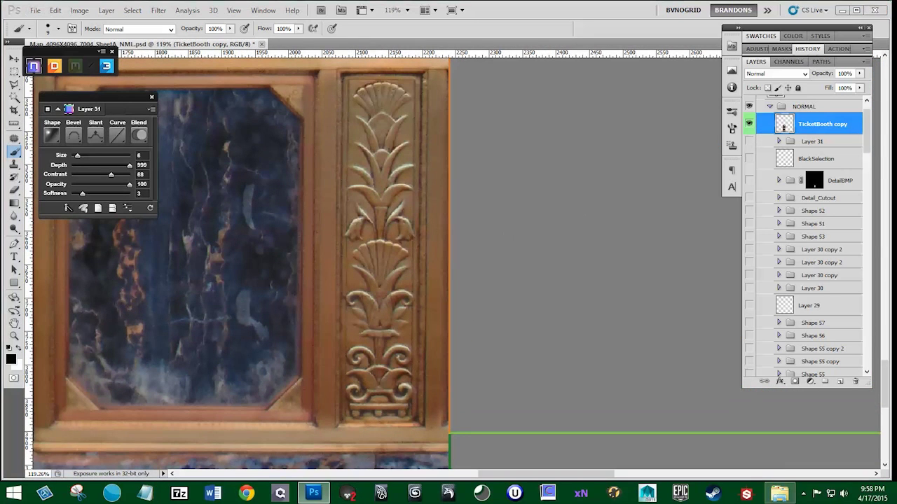
- Copy the rectangular carved ornament panel from TicketBooth copy to a new layer and hide the source layer
click(15, 74)
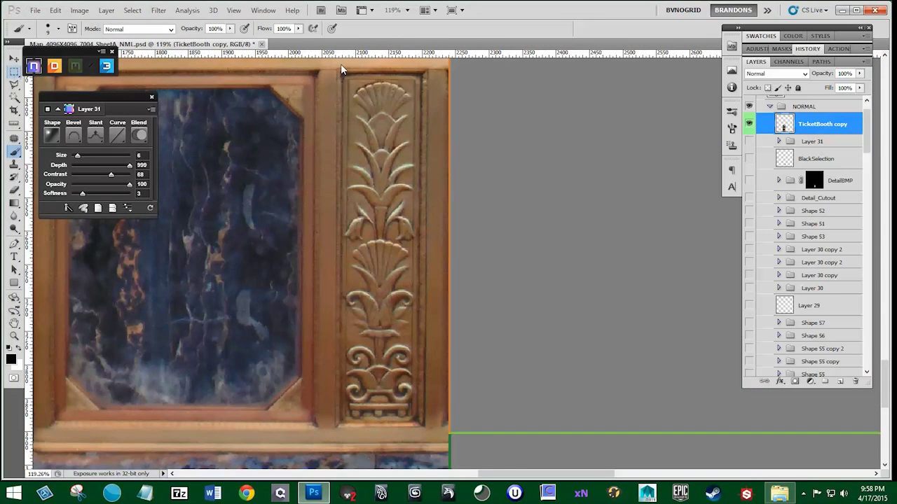
key(m)
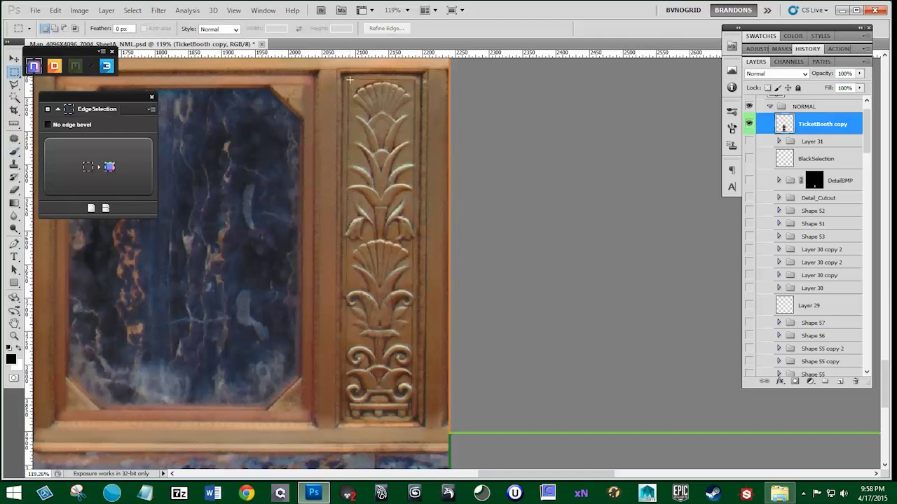
drag(390, 299, 418, 423)
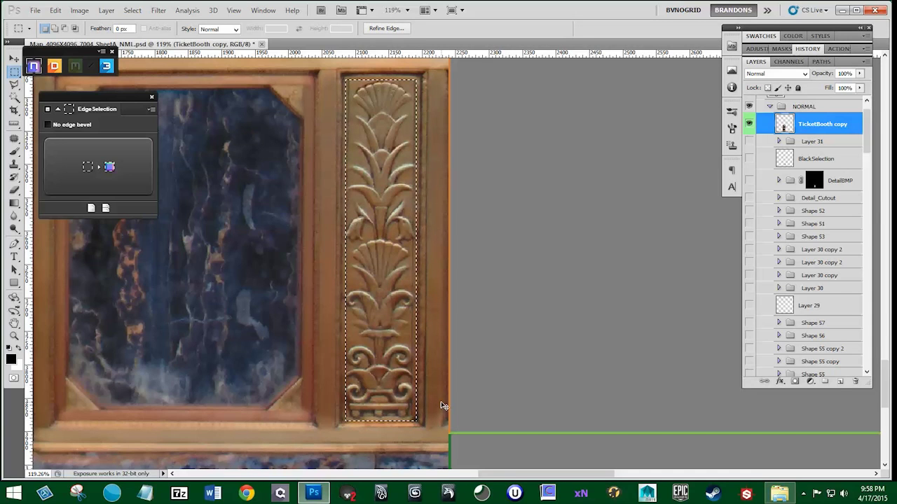
key(ctrl+j)
click(749, 145)
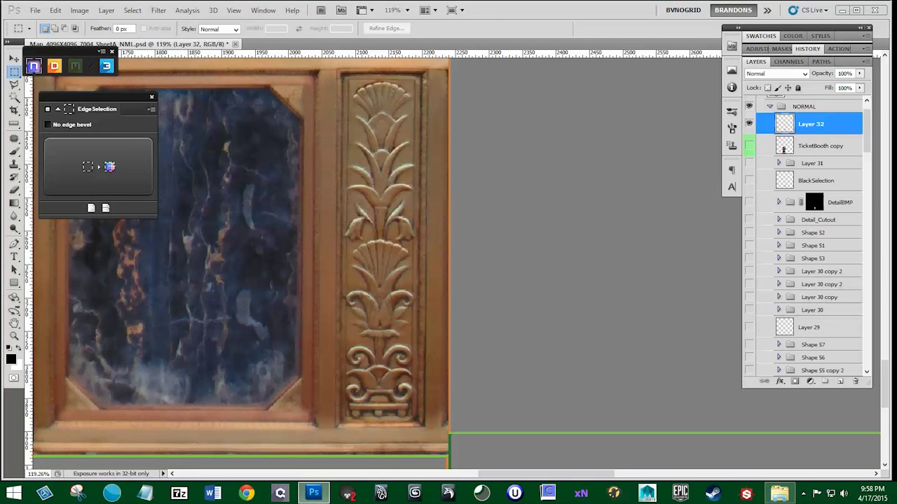
- Convert the copied ornament panel into a normal-map layer and show the Normals adjustment layer and grey base fill
click(110, 166)
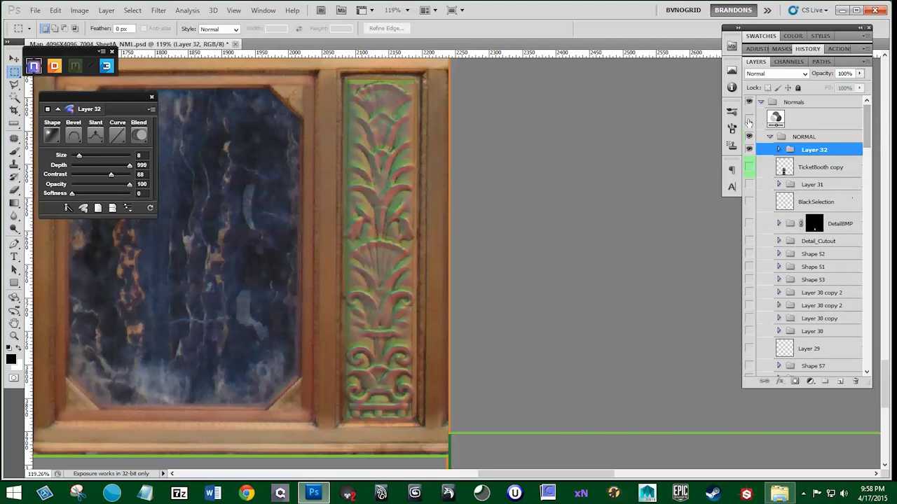
click(748, 119)
drag(866, 134, 865, 300)
click(748, 218)
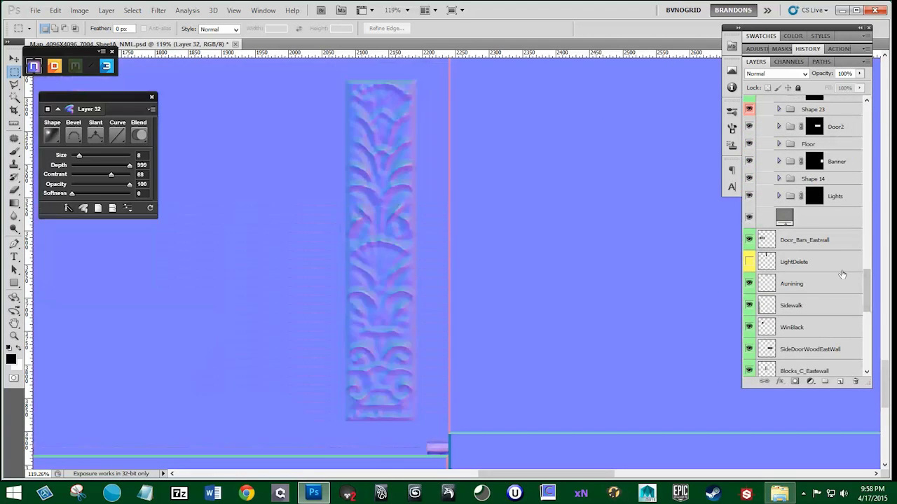
- Move the TicketBooth copy layer out of the NORMAL group to above the Normals group and leave it hidden
scroll(812, 207, up, 10)
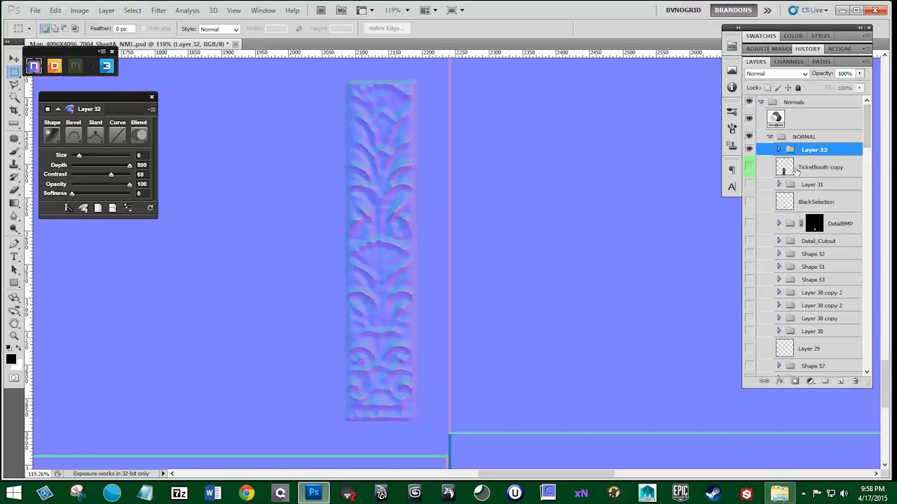
drag(796, 170, 799, 102)
click(748, 106)
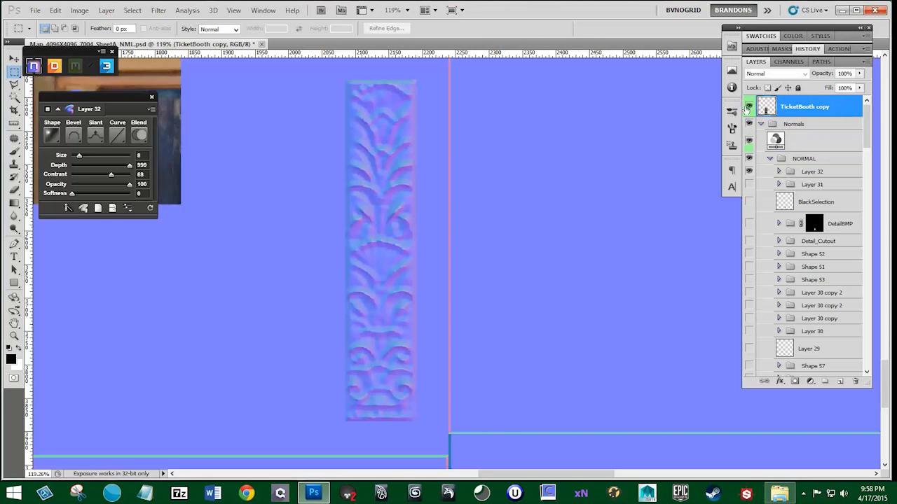
click(748, 107)
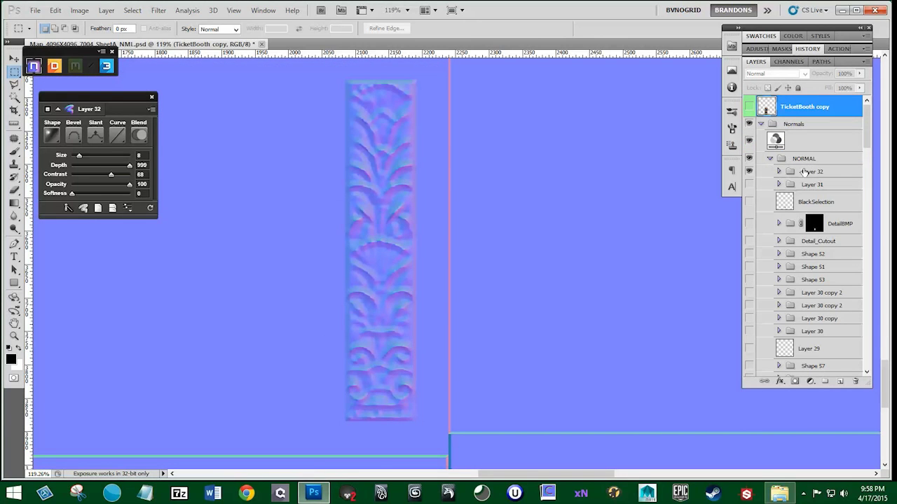
- Select Layer 32, try the Chiseled shape before restoring Smooth, and set its size to 5
click(805, 172)
click(750, 172)
click(750, 172)
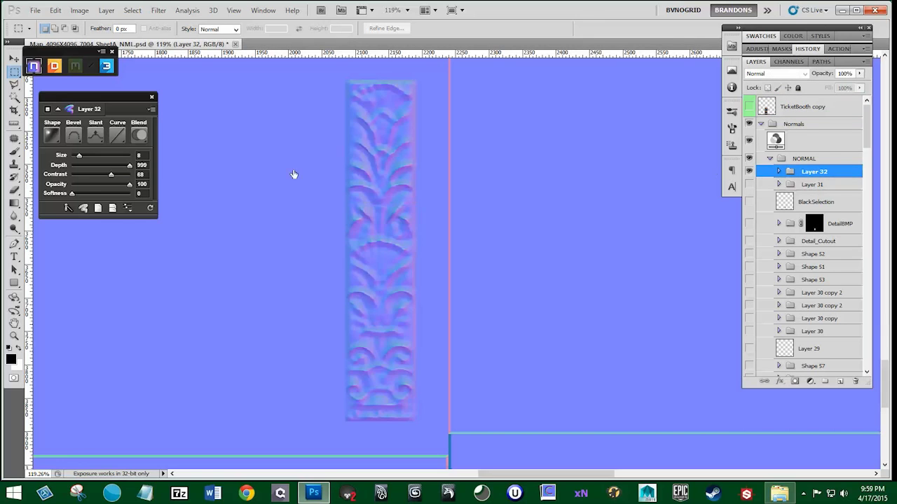
click(59, 139)
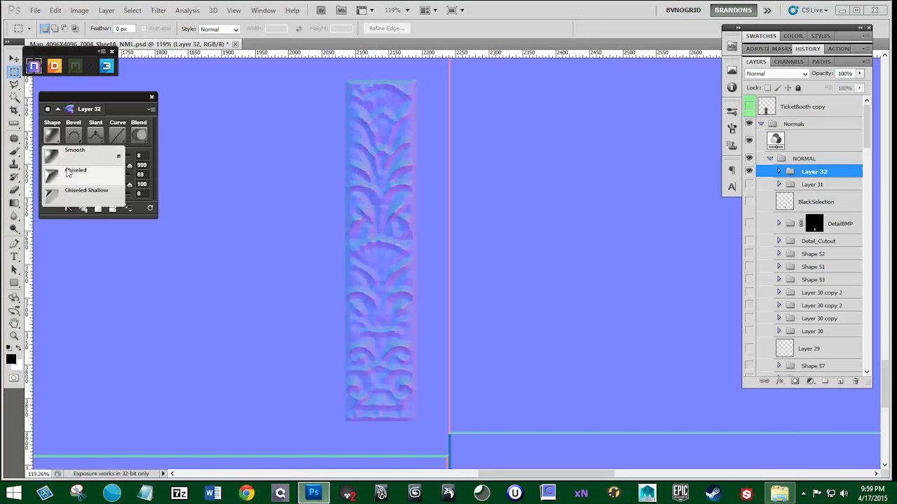
click(80, 179)
click(61, 139)
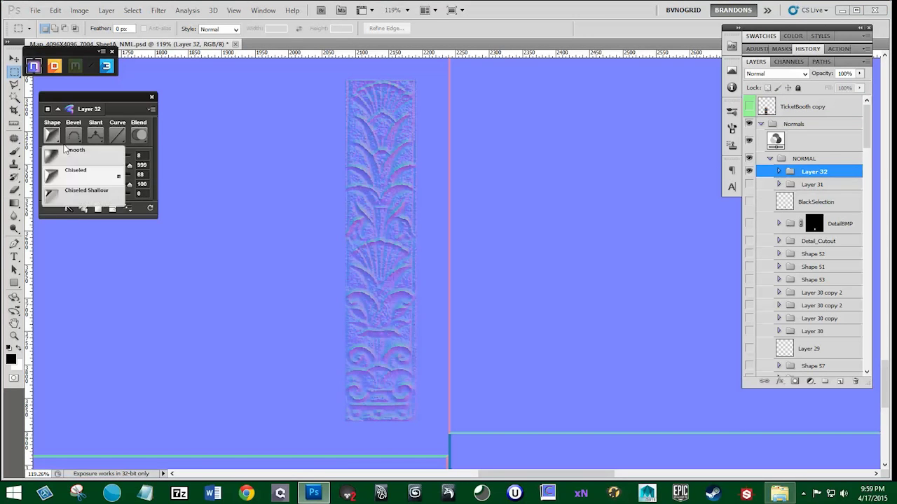
click(70, 156)
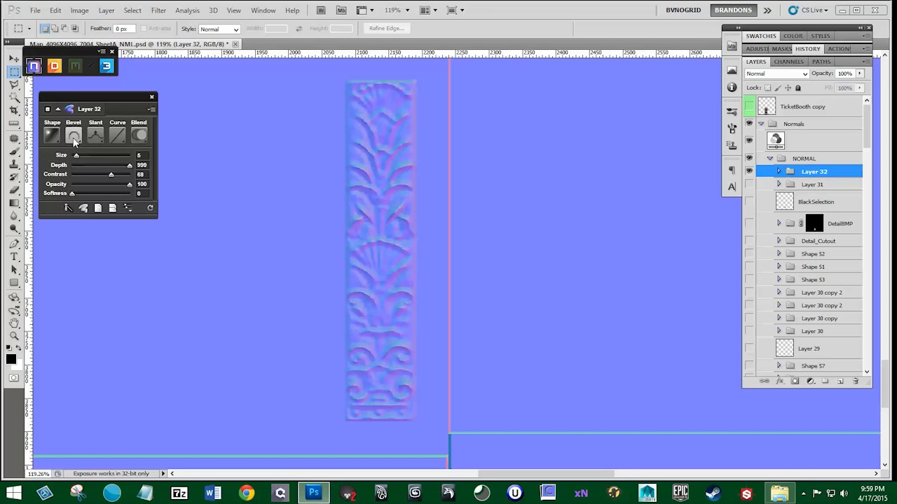
- Switch Layer 32 to the flat-topped bevel type and set depth 568, contrast 66 and softness 2
click(73, 135)
click(84, 194)
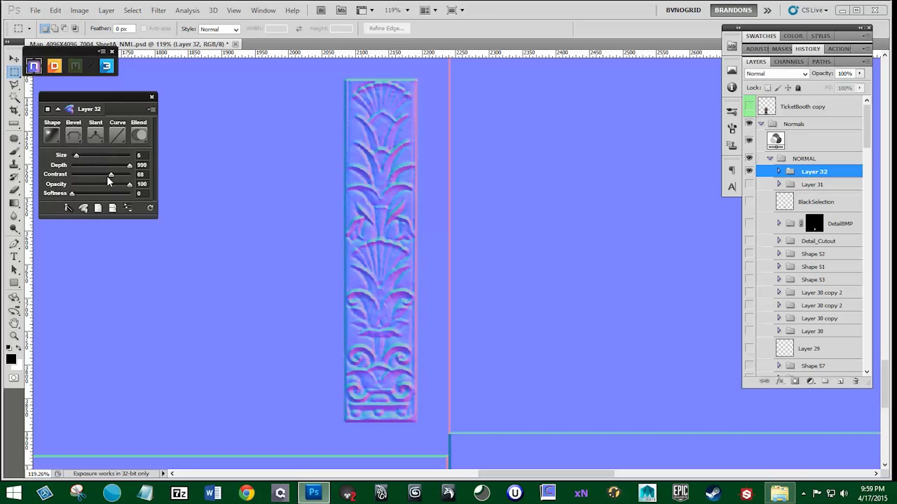
drag(110, 175, 105, 166)
drag(72, 195, 80, 197)
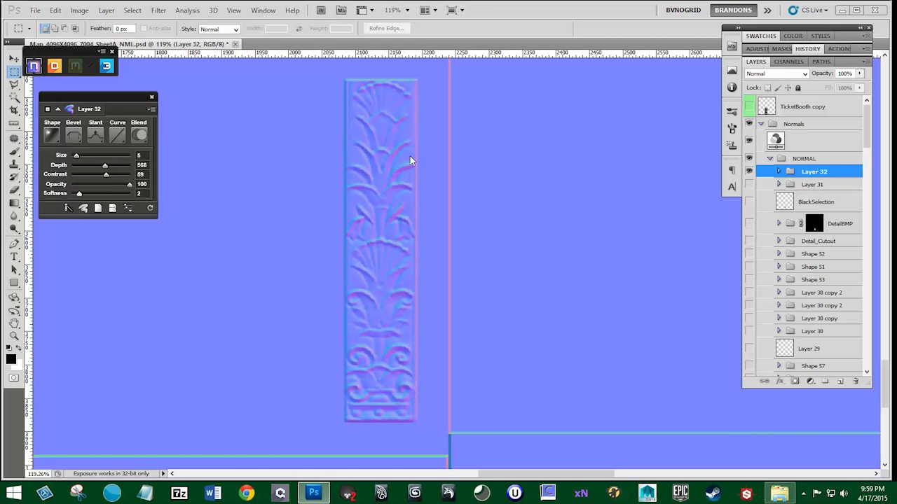
drag(105, 178, 109, 178)
- Try the Half Round, Cone, Valley - High and Cone - Asymmetrical curves on Layer 32 and restore the Linear curve
click(97, 136)
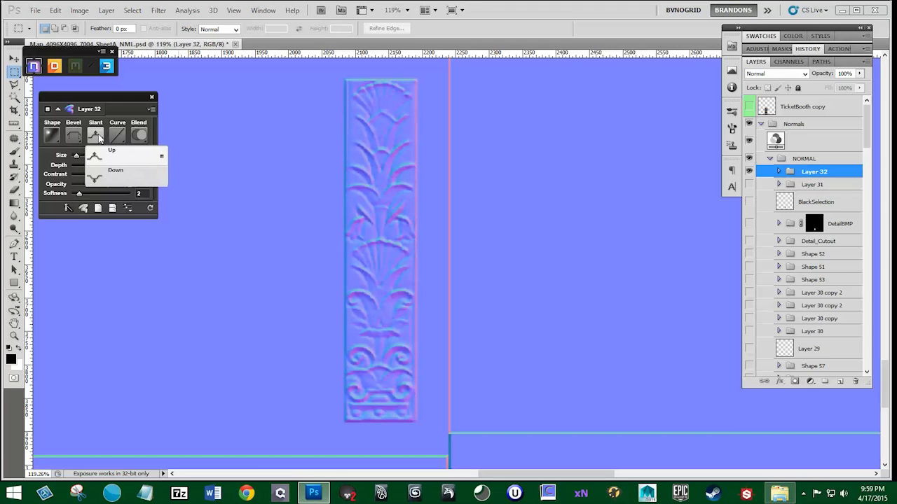
click(117, 136)
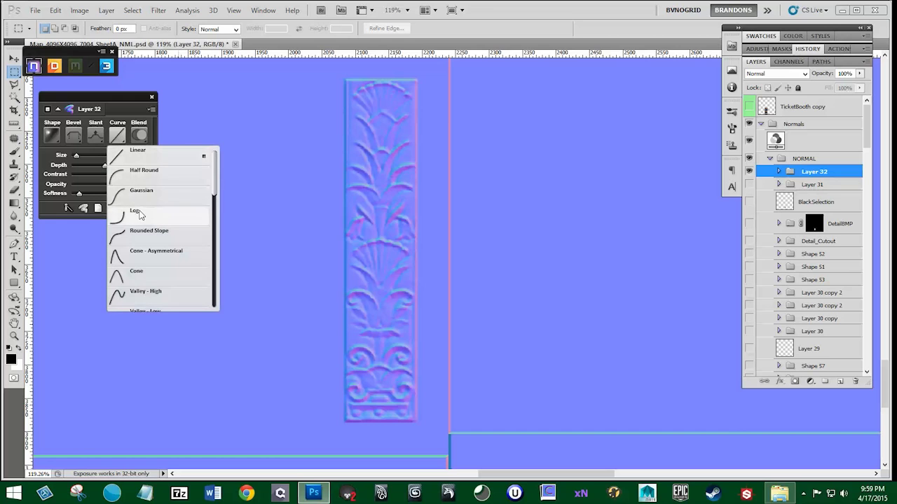
click(140, 171)
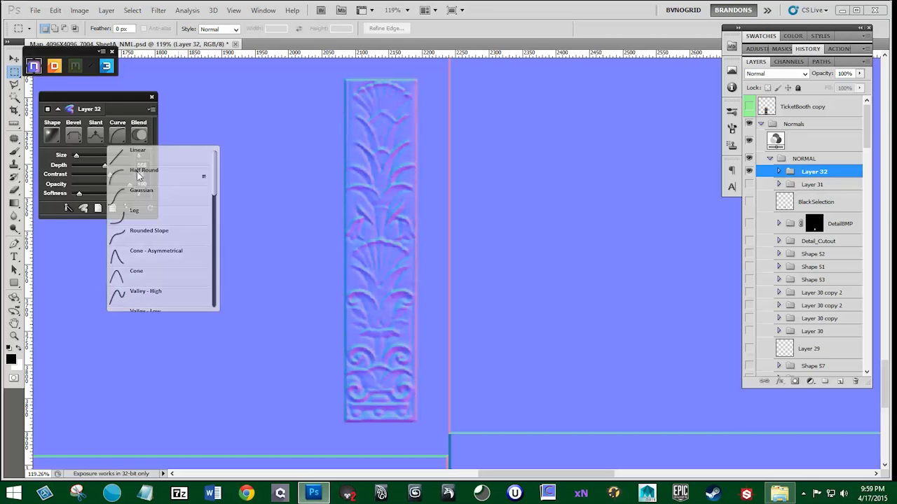
click(117, 136)
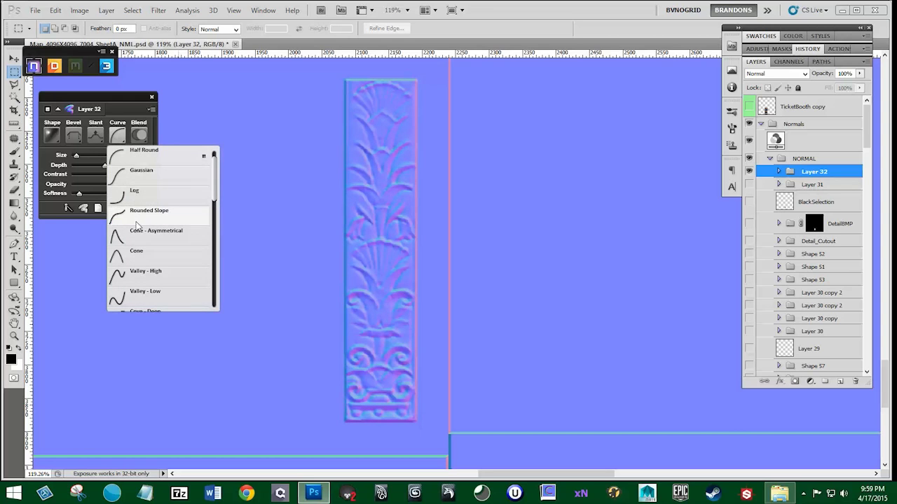
click(139, 257)
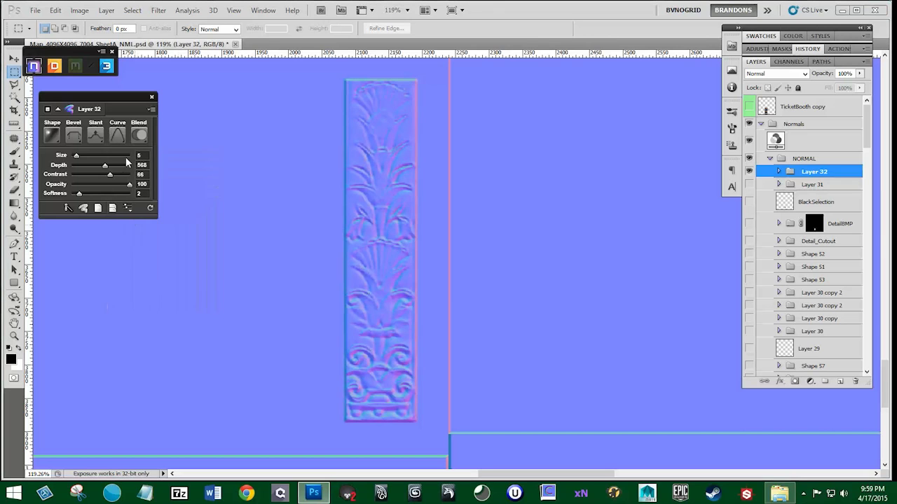
click(117, 136)
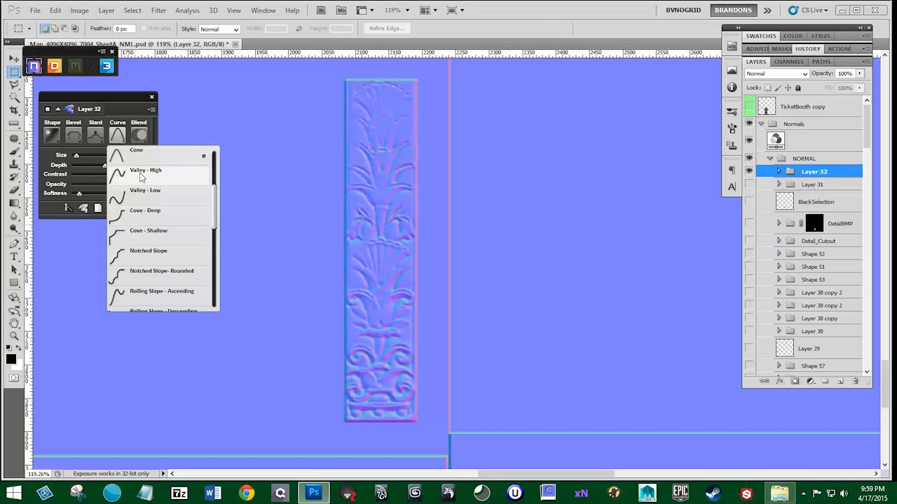
click(140, 177)
click(117, 136)
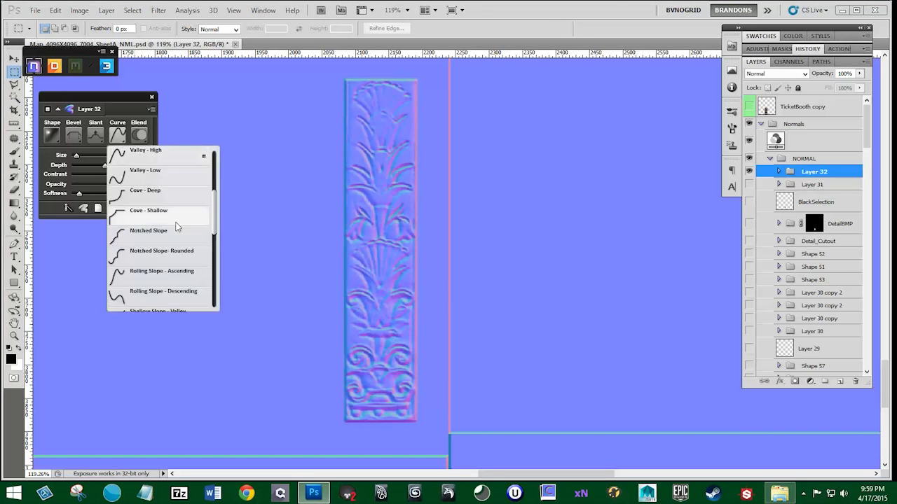
scroll(212, 219, up, 1)
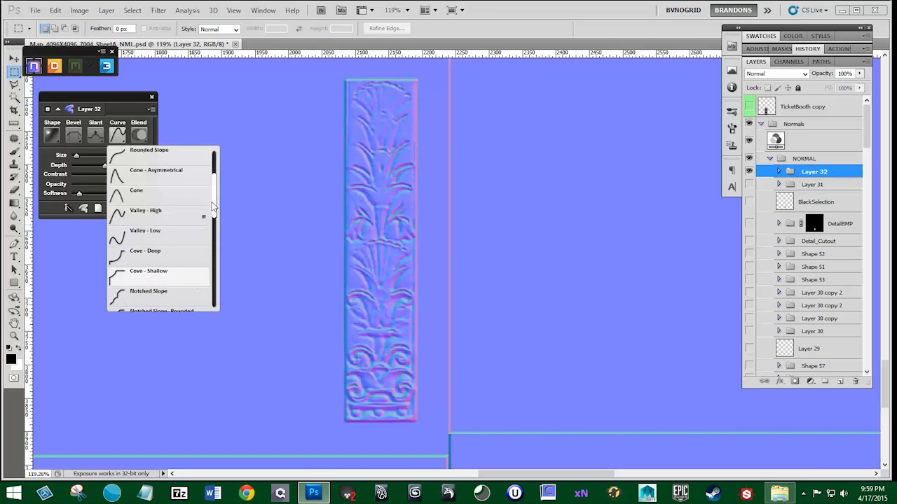
click(156, 182)
click(117, 136)
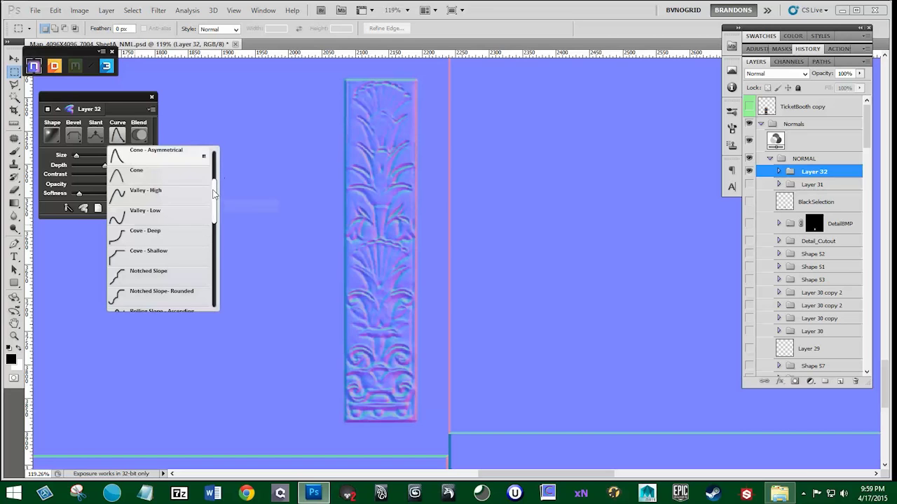
scroll(214, 179, up, 1)
scroll(154, 161, up, 1)
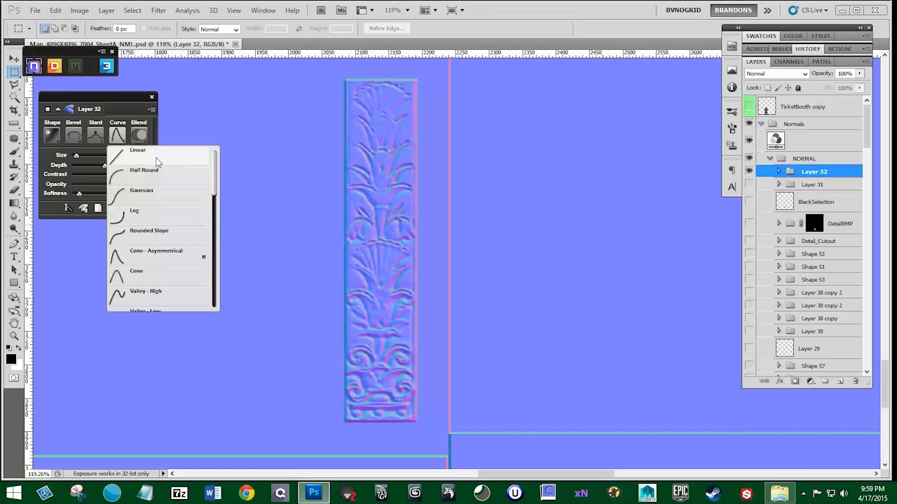
click(154, 161)
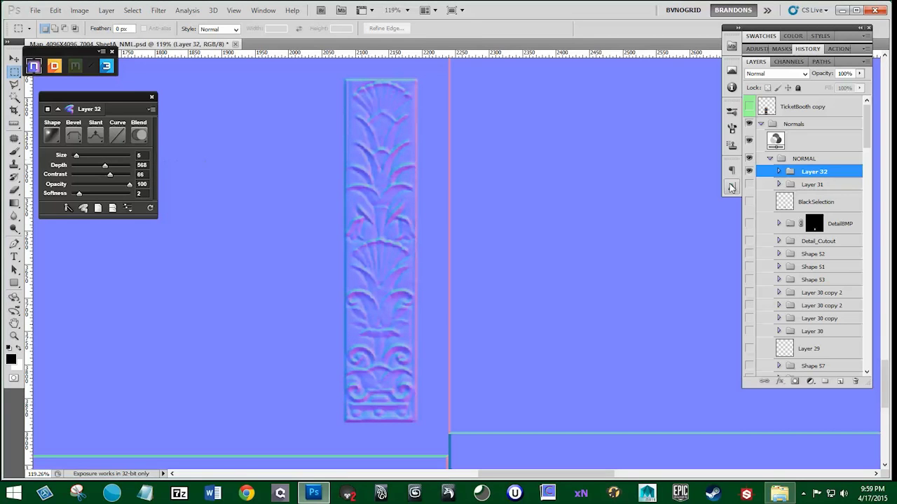
- Show Layer 31, try it above Layer 32 before returning it beneath, and make Layer 32 active
click(749, 185)
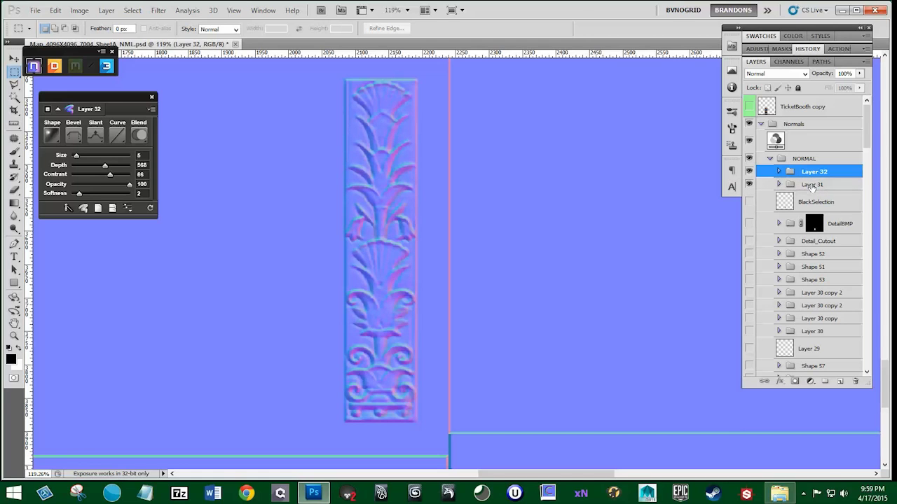
drag(812, 186, 811, 164)
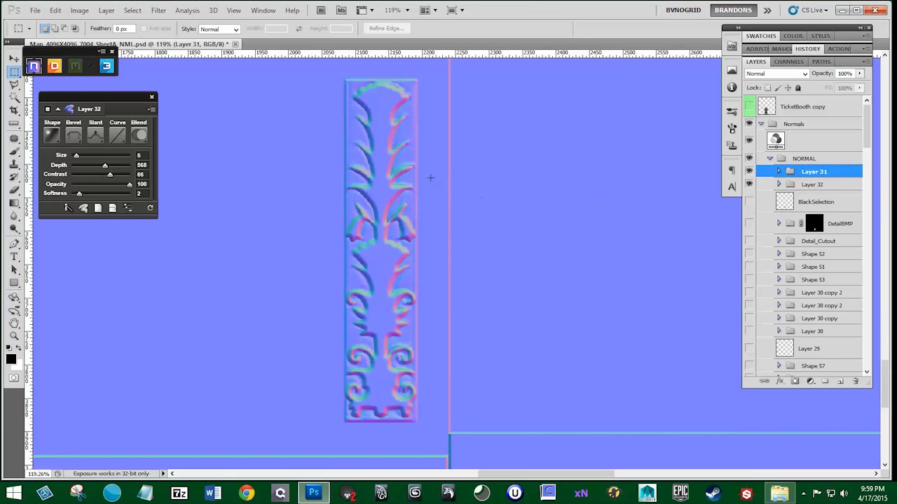
drag(807, 174, 807, 192)
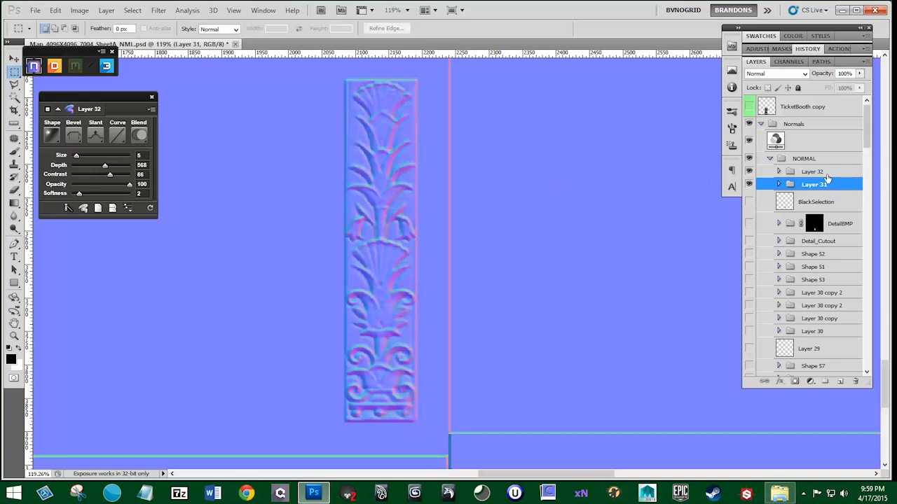
click(815, 173)
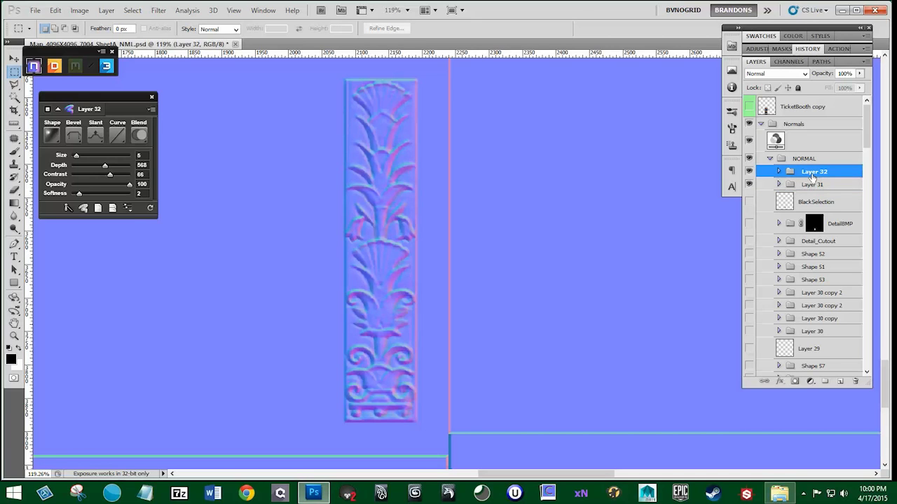
- Hide the Normals adjustment layer and grey base fill, and set Layer 32's blend mode to Soft Light
click(749, 140)
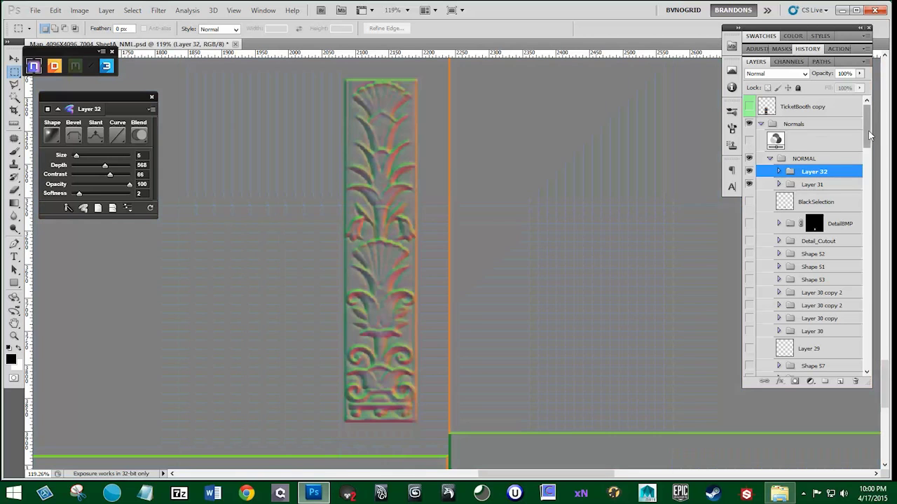
drag(867, 137, 873, 105)
click(747, 218)
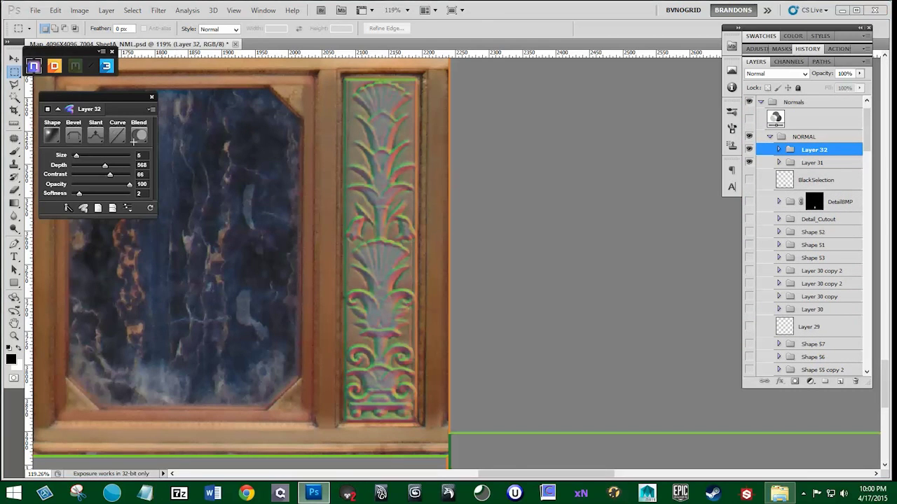
click(136, 138)
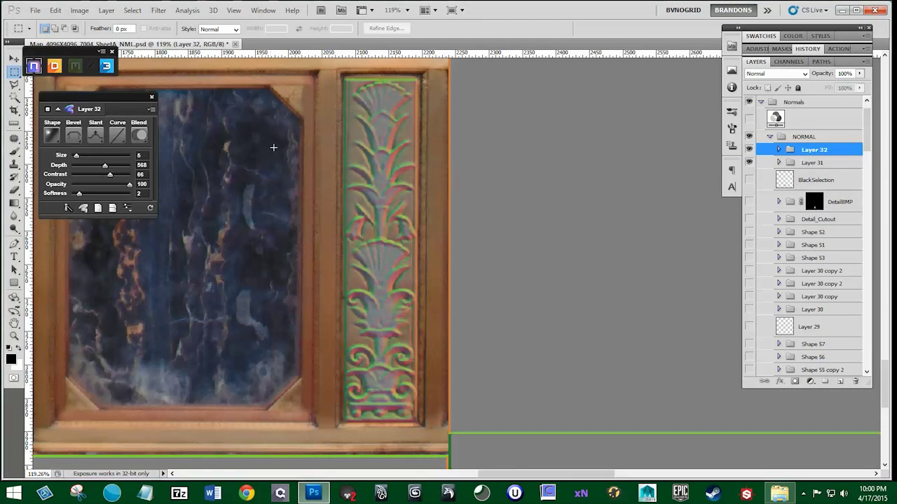
click(139, 136)
click(158, 193)
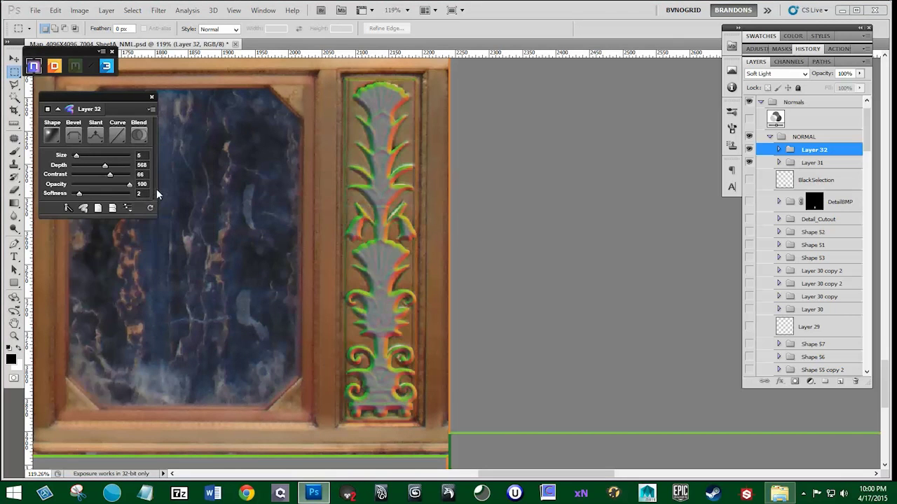
- Show the Normals adjustment layer and the grey base fill again
click(749, 117)
drag(868, 126, 867, 294)
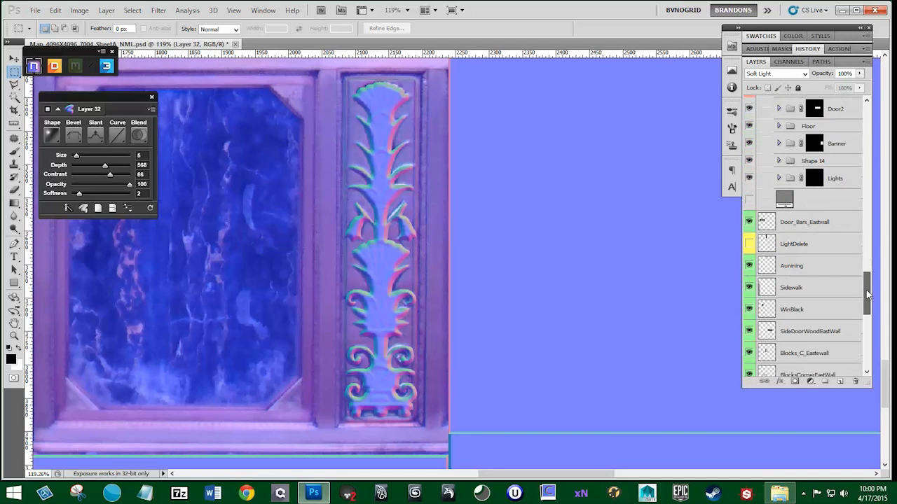
click(749, 201)
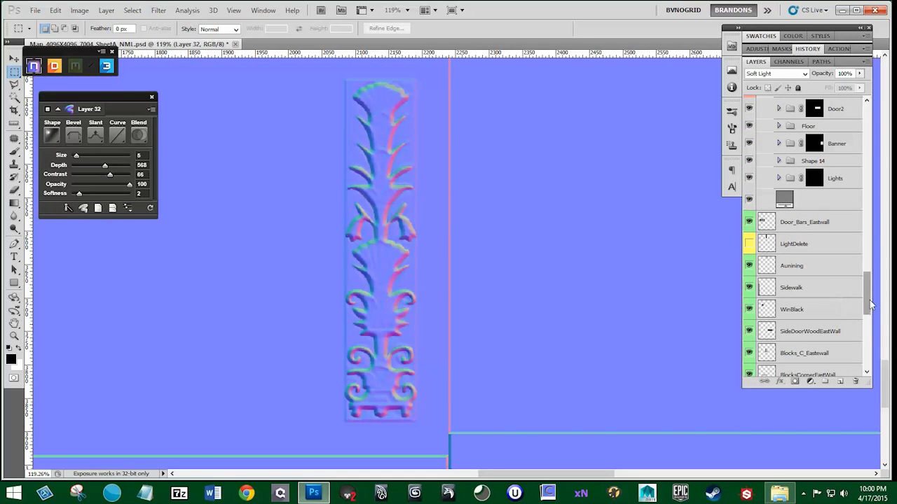
drag(867, 294, 864, 124)
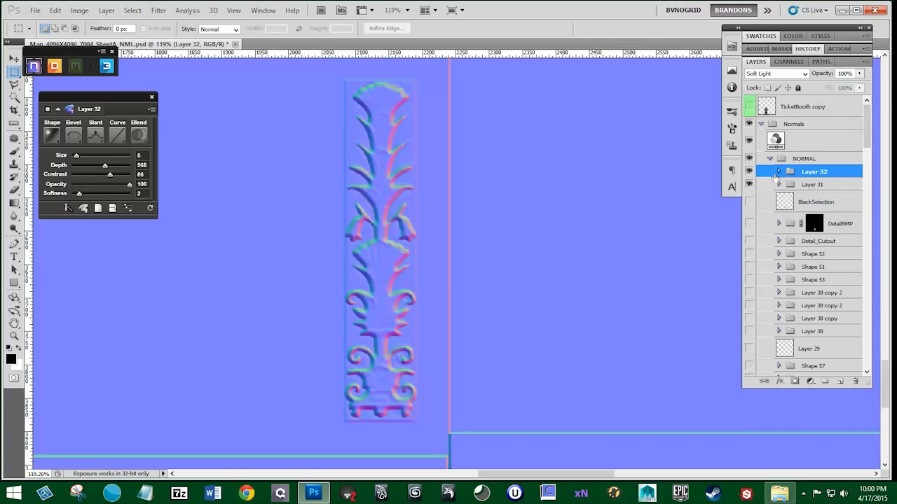
- Set Layer 32's blend mode to Overlay, and view Layer 32 and Layer 31 separately, leaving only Layer 31 shown
click(139, 135)
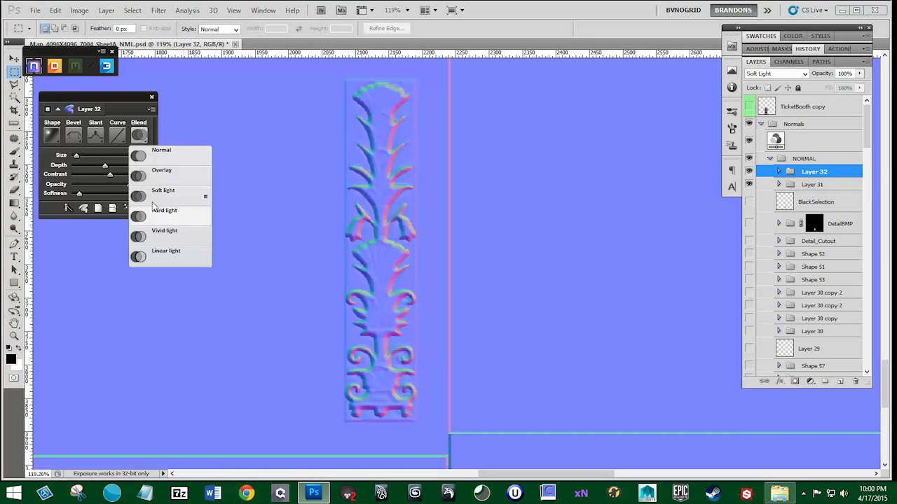
click(157, 172)
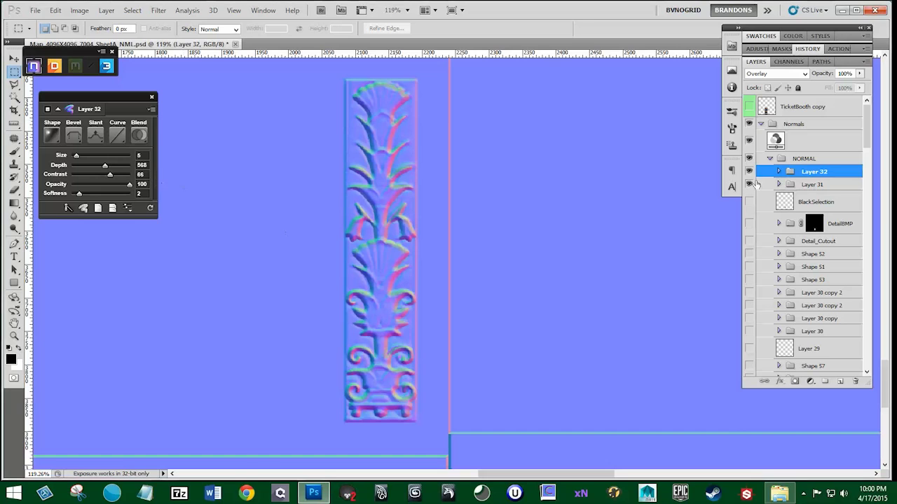
click(749, 183)
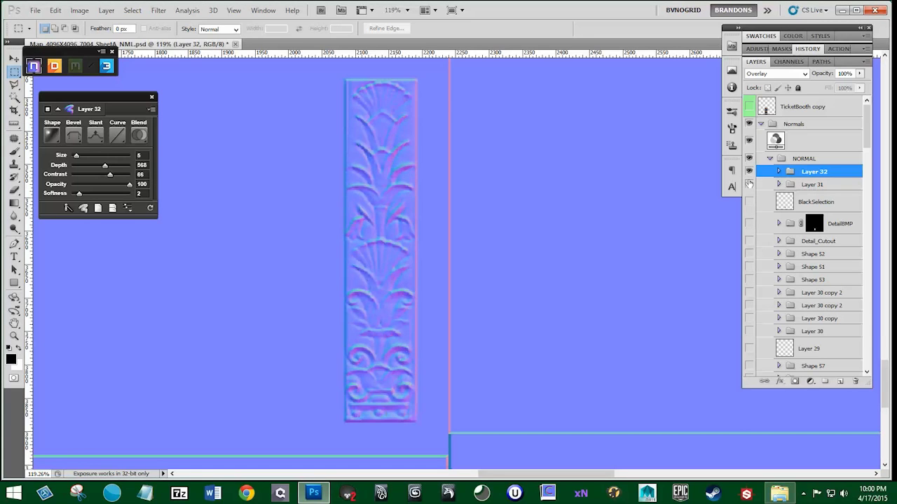
click(748, 173)
click(750, 184)
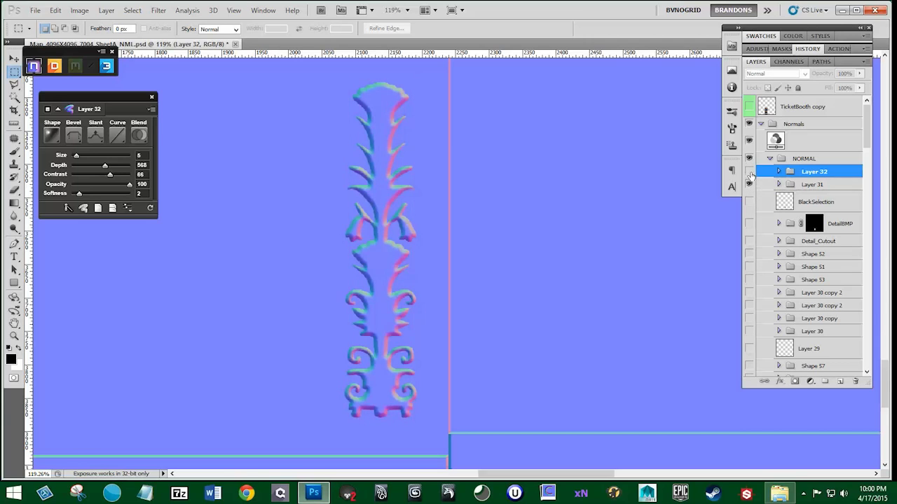
- Show Layer 32 over Layer 31, and compare the blended ornament with Layer 31 hidden and shown
click(749, 172)
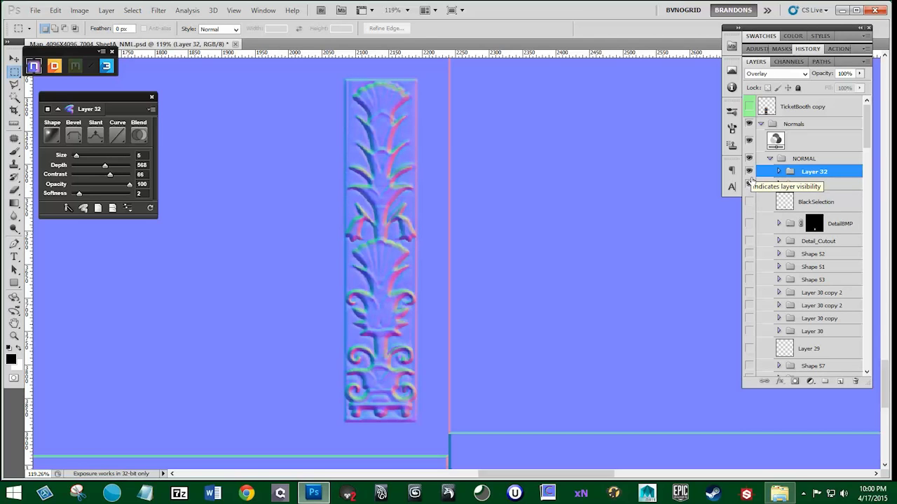
scroll(523, 187, down, 3)
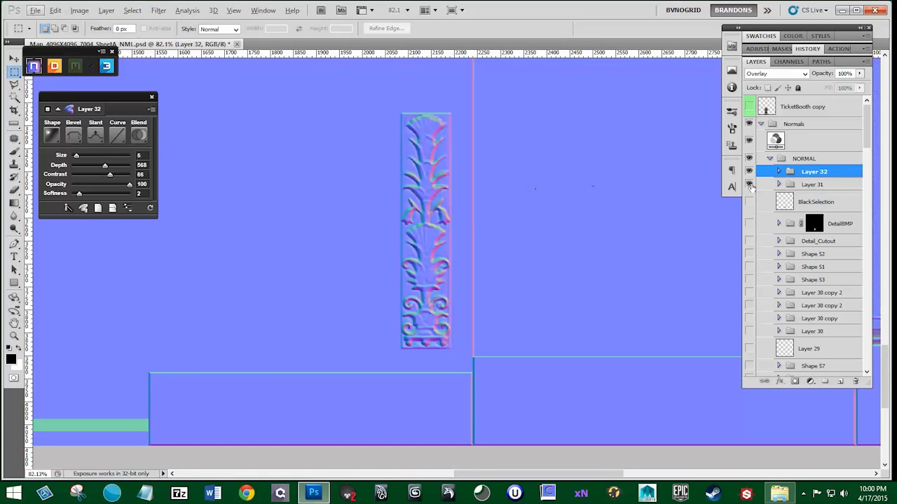
click(750, 185)
click(748, 185)
scroll(569, 203, down, 3)
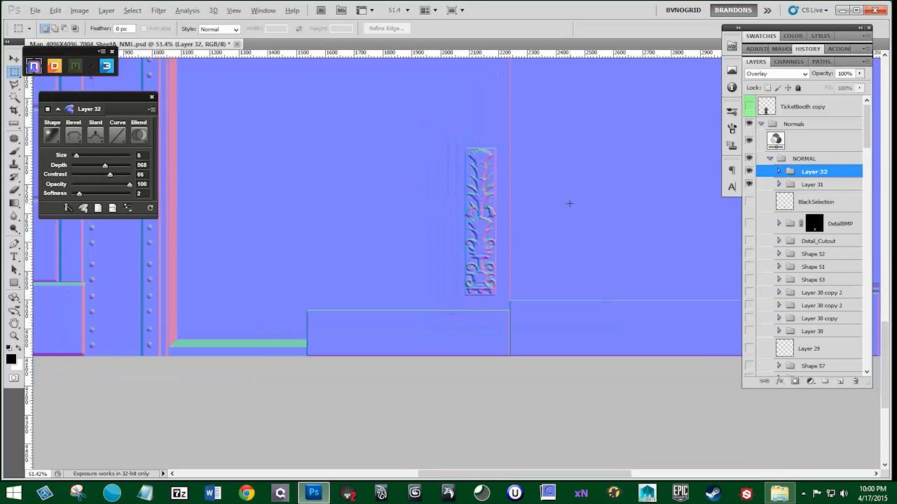
scroll(568, 203, up, 3)
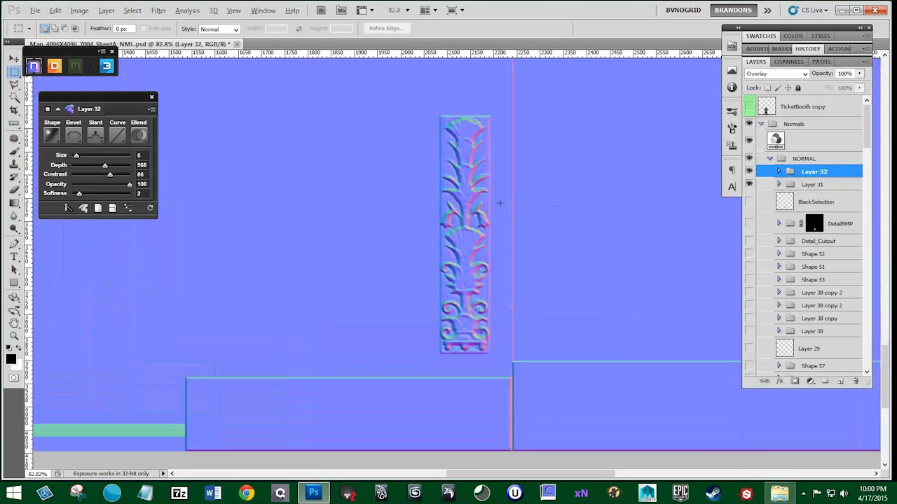
scroll(499, 203, up, 1)
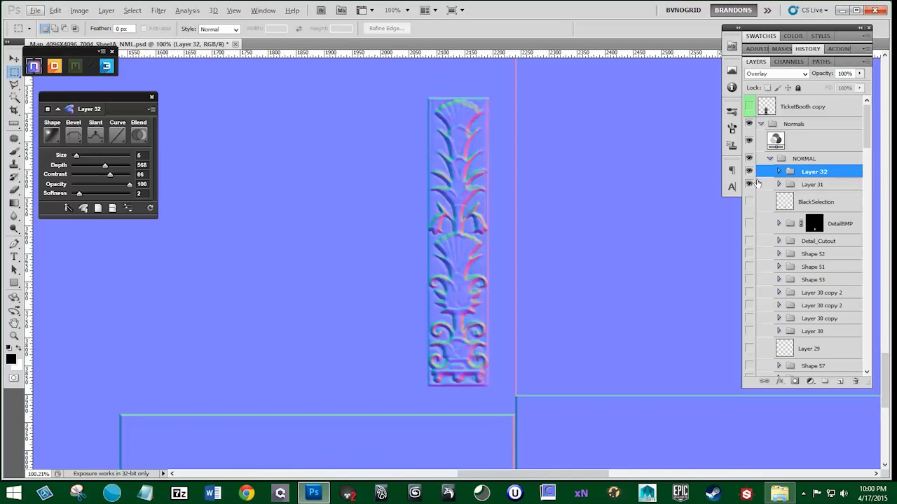
- Group Layer 32 and Layer 31 together and rename the group DetailSection
ctrl+click(806, 183)
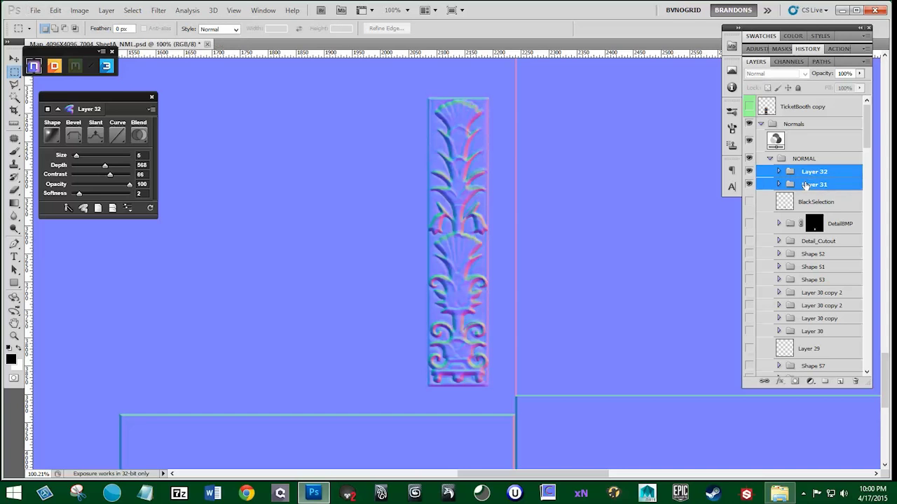
key(ctrl+g)
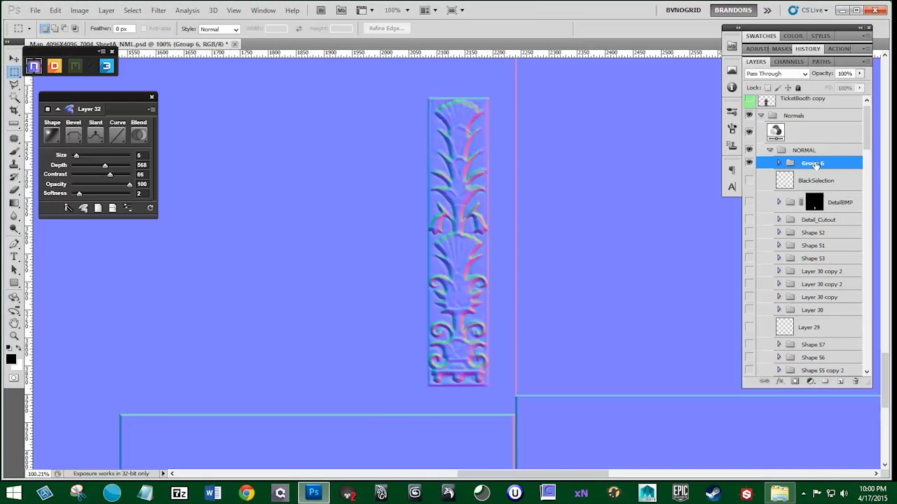
double_click(811, 163)
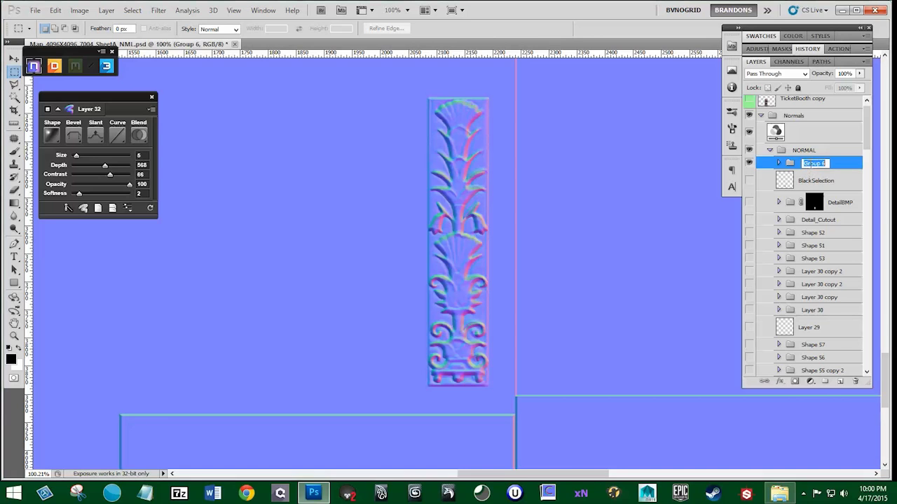
text(DetailSection)
key(Return)
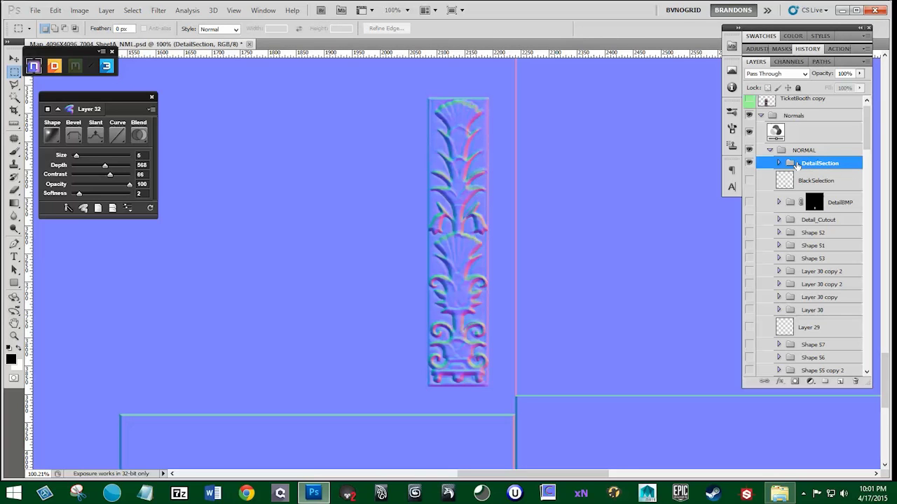
- Hide the Normals adjustment layer and the grey base fill to reveal the photographed booth texture underneath
click(749, 132)
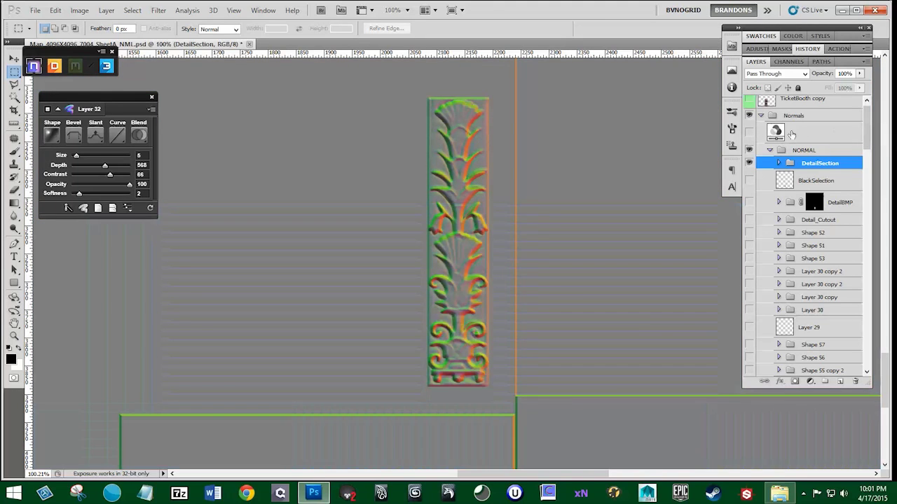
click(859, 132)
mouse_move(866, 127)
mouse_down()
mouse_move(867, 279)
mouse_move(869, 137)
mouse_up()
click(749, 280)
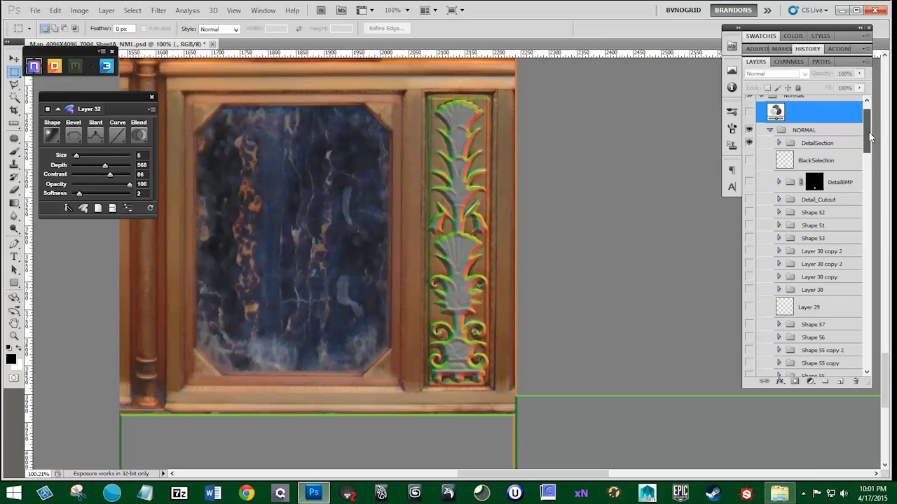
- Mask the DetailSection group to a rectangular selection around the carved ornament, and check it hidden and shown
click(817, 144)
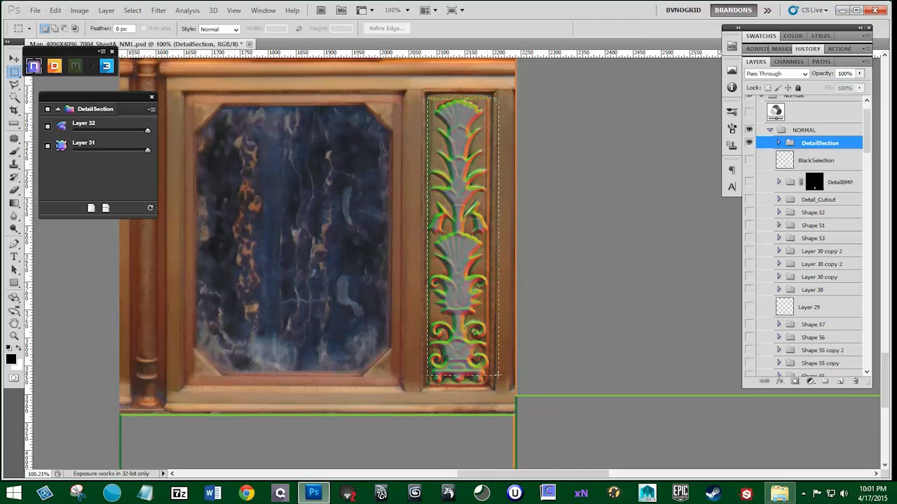
drag(488, 384, 488, 384)
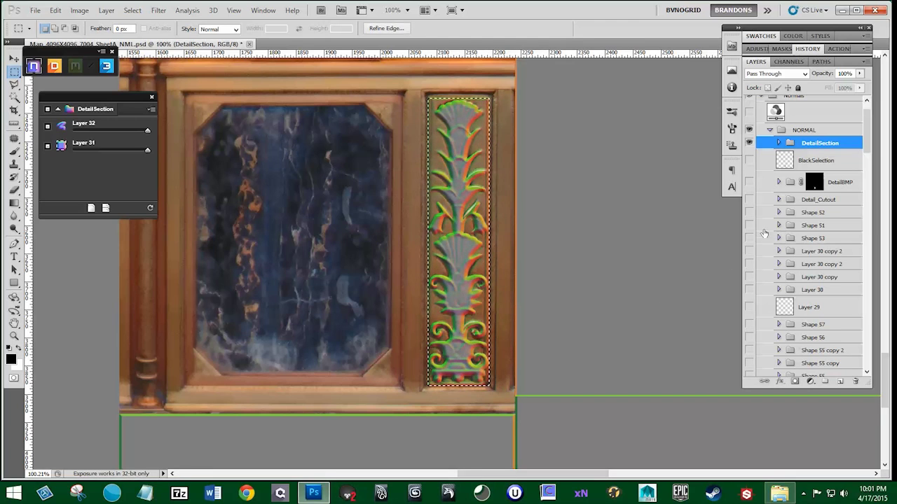
click(794, 382)
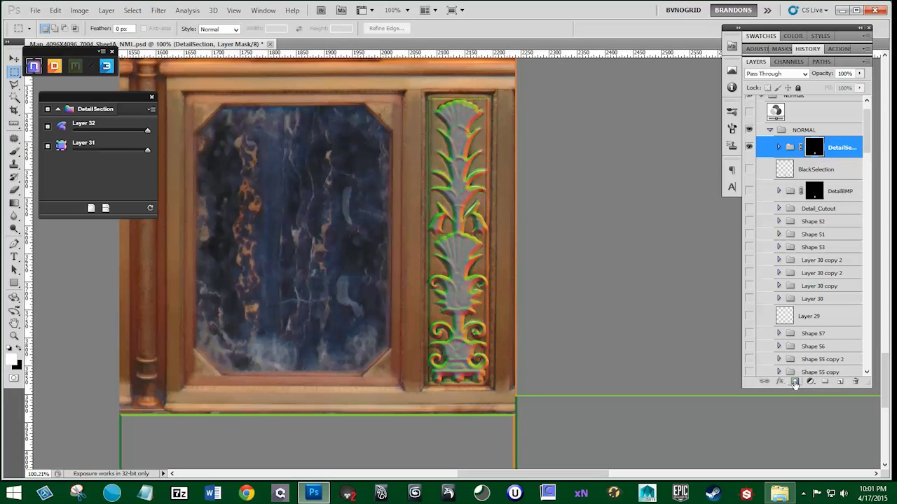
click(749, 147)
click(749, 147)
- Add a layer above BlackSelection and draw a rounded rectangle with a 12 px radius around the carved ornament's panel
drag(427, 199, 459, 209)
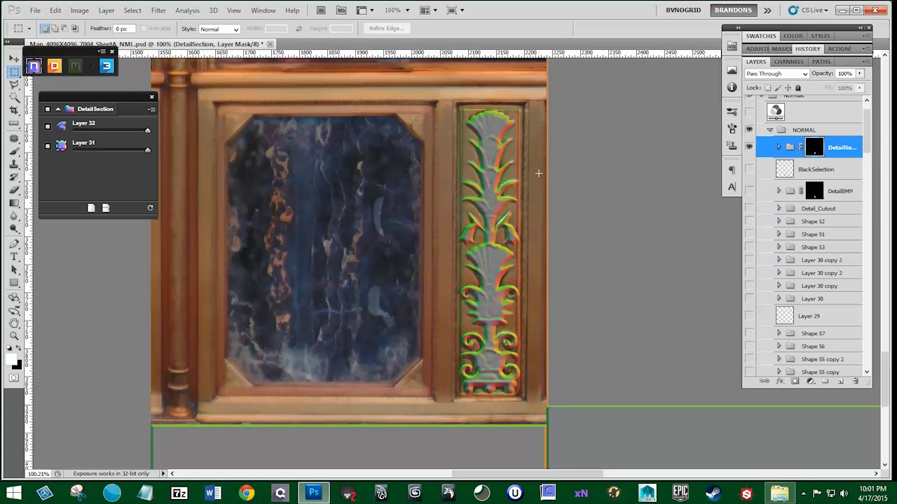
click(816, 170)
click(840, 382)
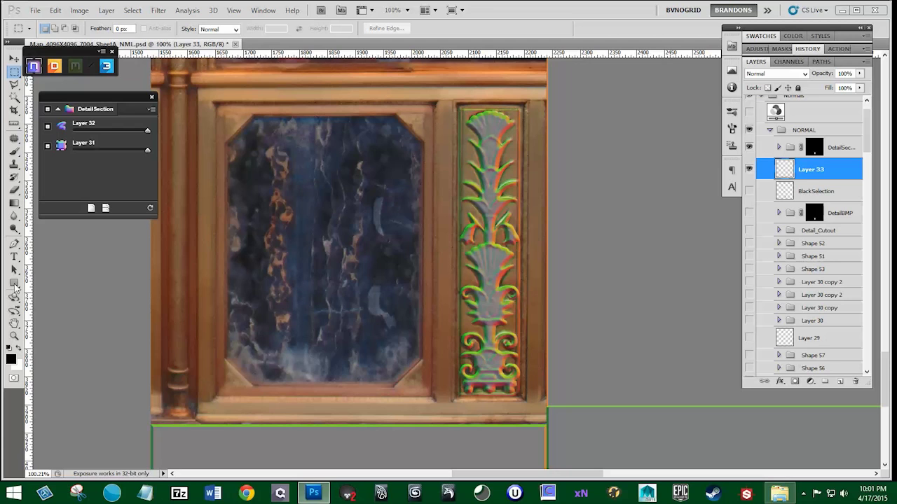
click(15, 284)
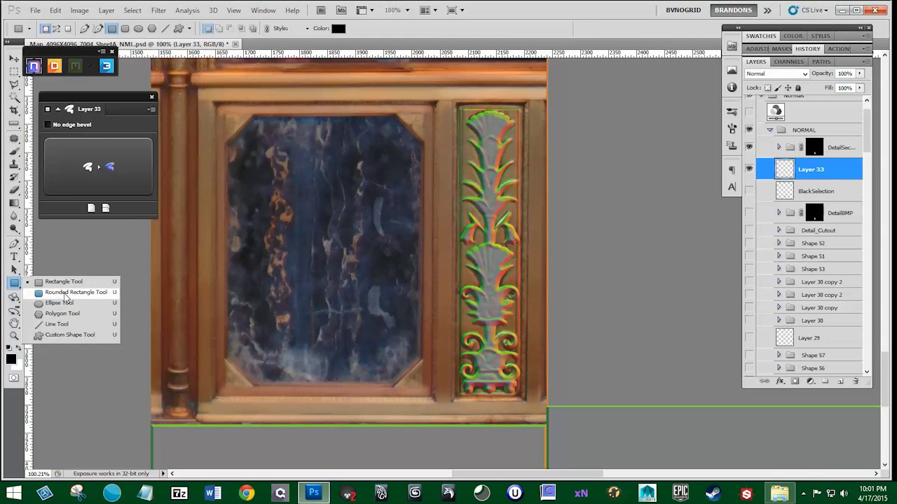
click(65, 294)
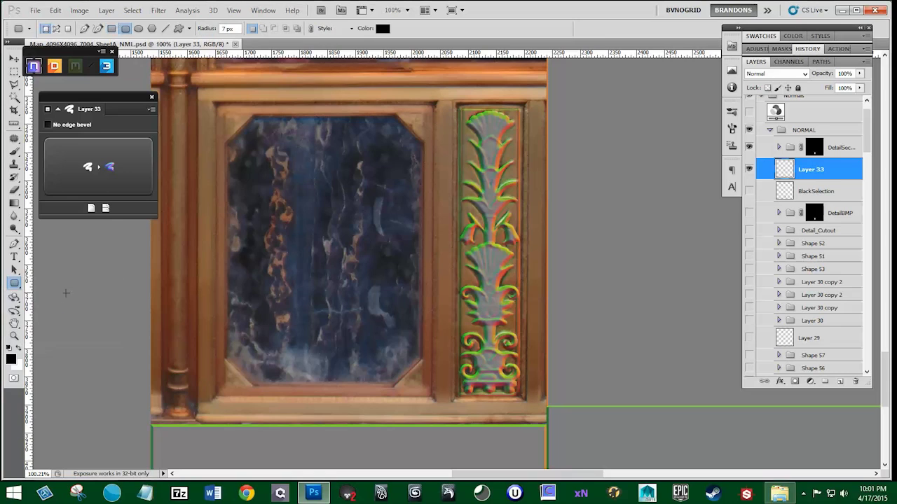
double_click(224, 28)
text(12)
drag(461, 109, 486, 140)
drag(519, 174, 522, 397)
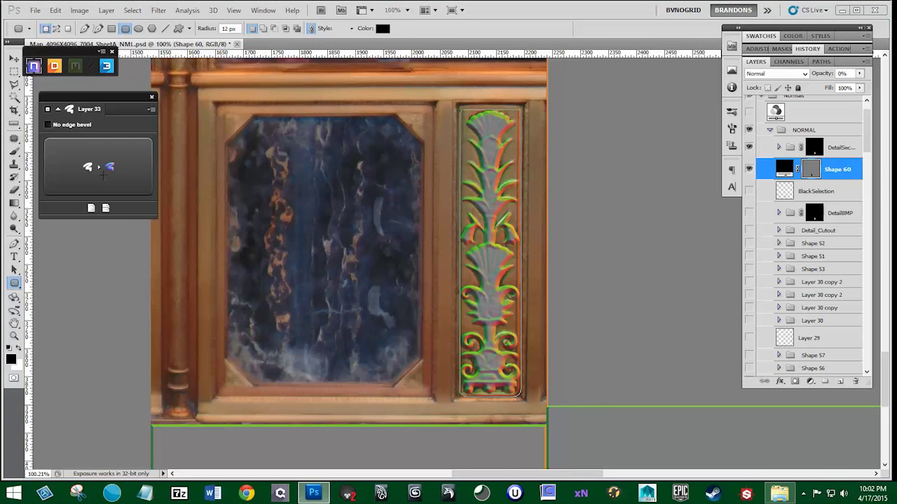
- Convert the rounded rectangle into a normal-map bevel with Chiseled shape, size 4 and softness 3
click(103, 175)
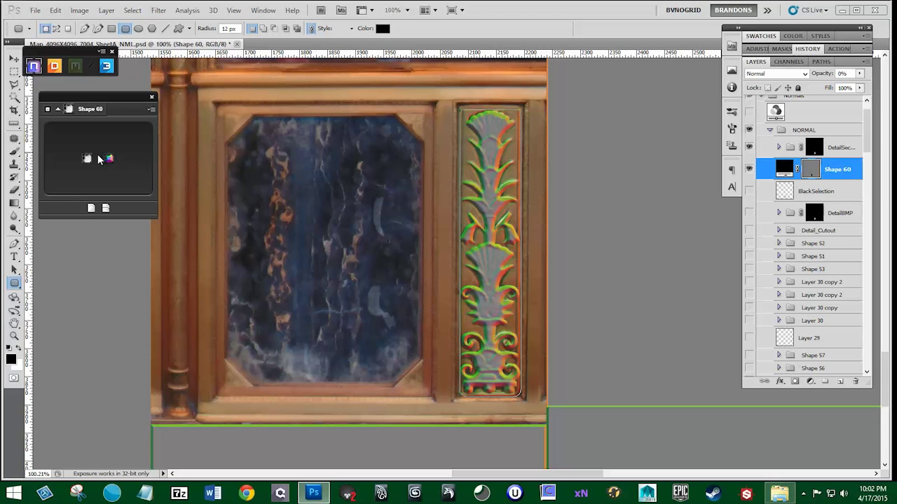
click(98, 159)
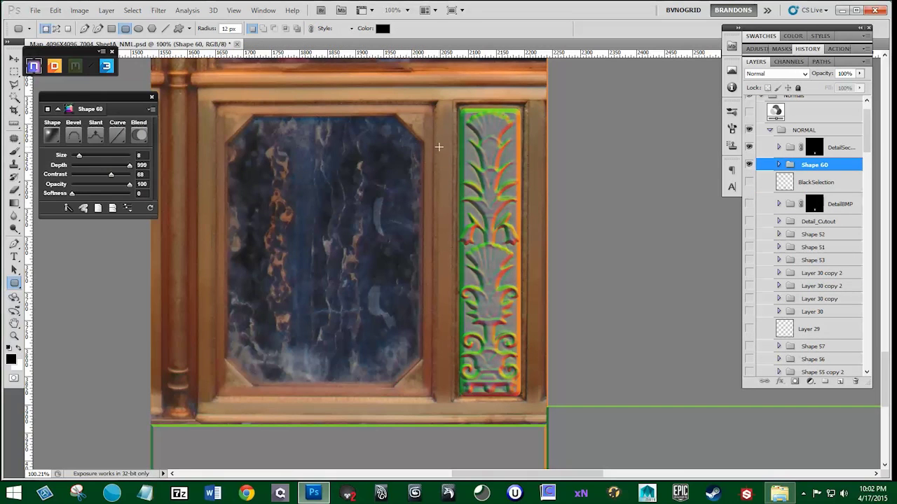
drag(79, 155, 75, 158)
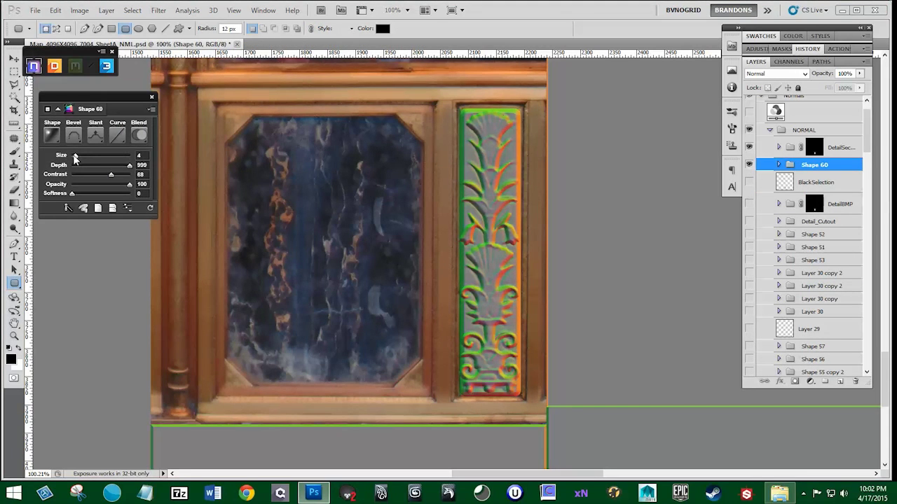
click(54, 140)
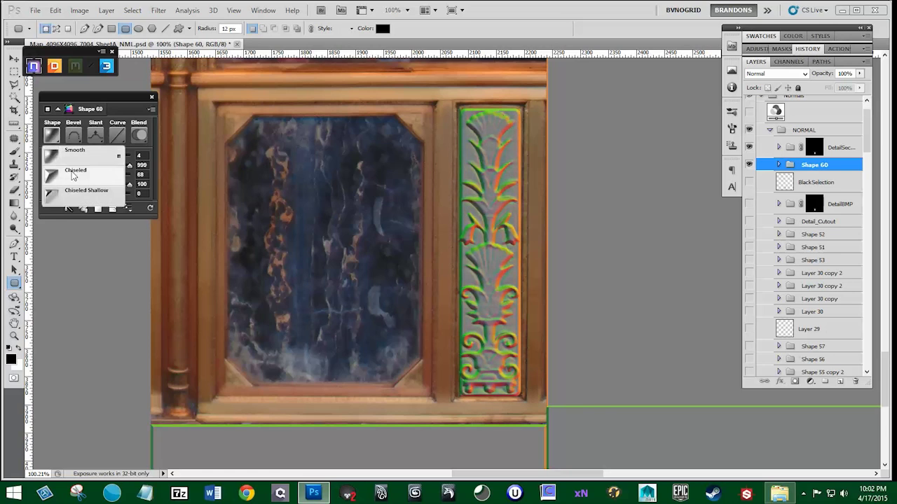
click(73, 174)
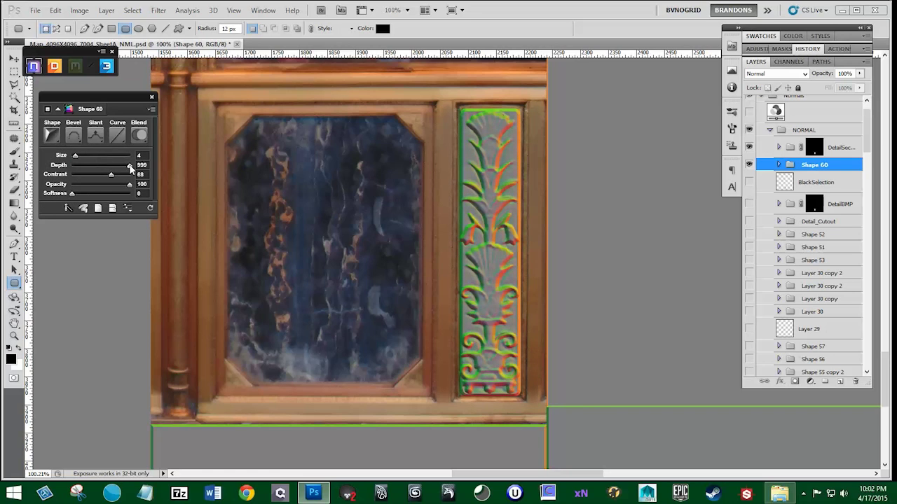
drag(72, 194, 83, 198)
- Stretch Shape 60 slightly outward to fit the panel recess, widening it to about 106.4% and extending its upper and lower edges
key(v)
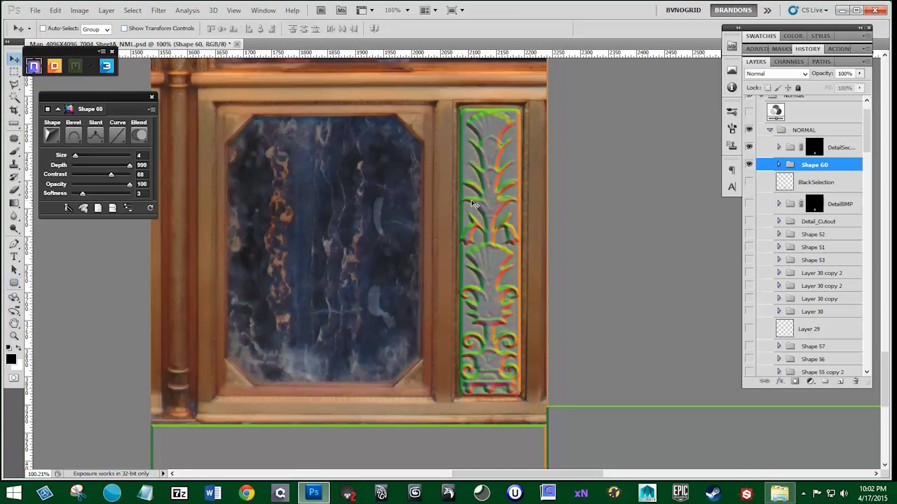
key(ctrl+t)
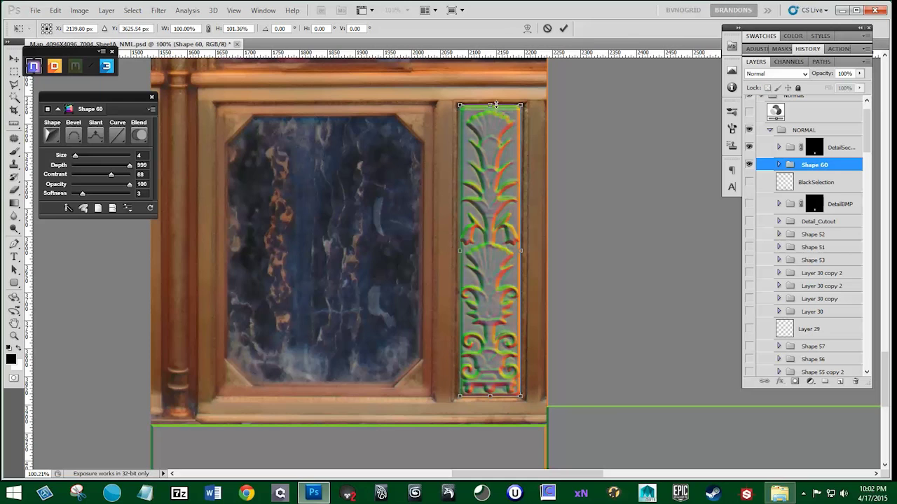
drag(521, 251, 525, 251)
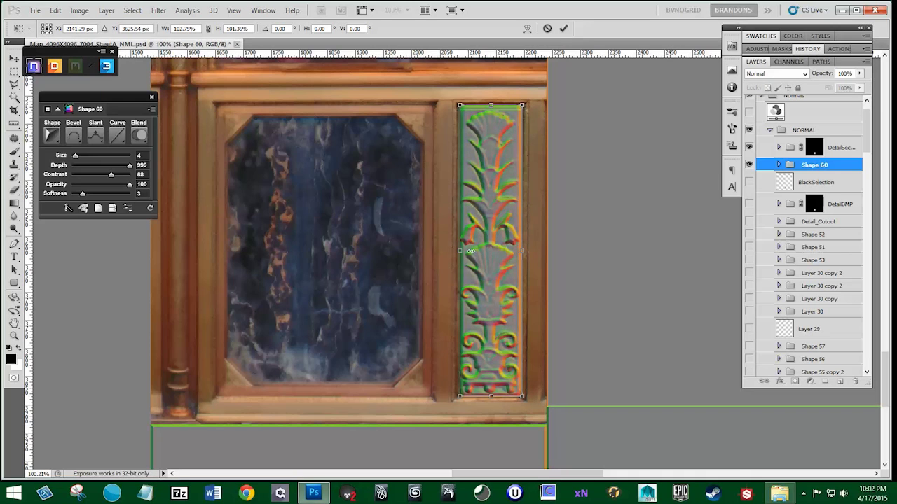
drag(463, 251, 461, 251)
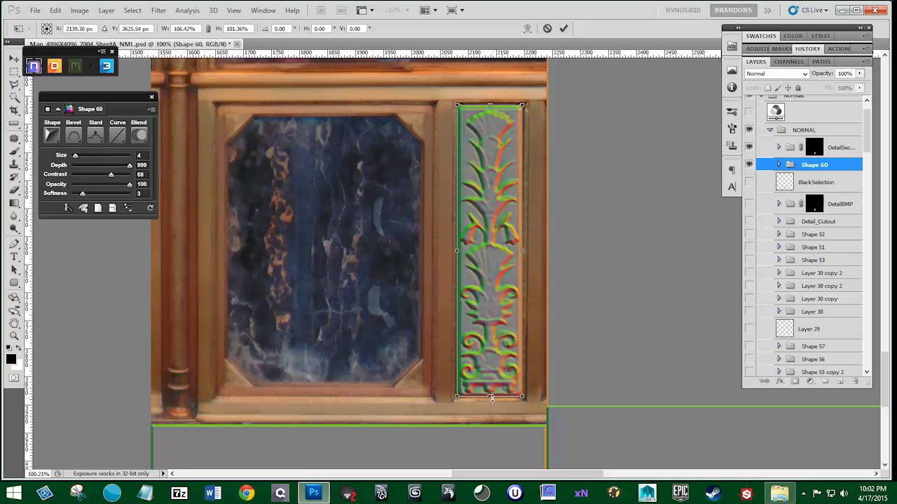
drag(492, 398, 494, 400)
key(Return)
- Hide Shape 60 and draw a sharp-cornered rectangle closely around the carved ornament, just inside the panel frame
click(748, 165)
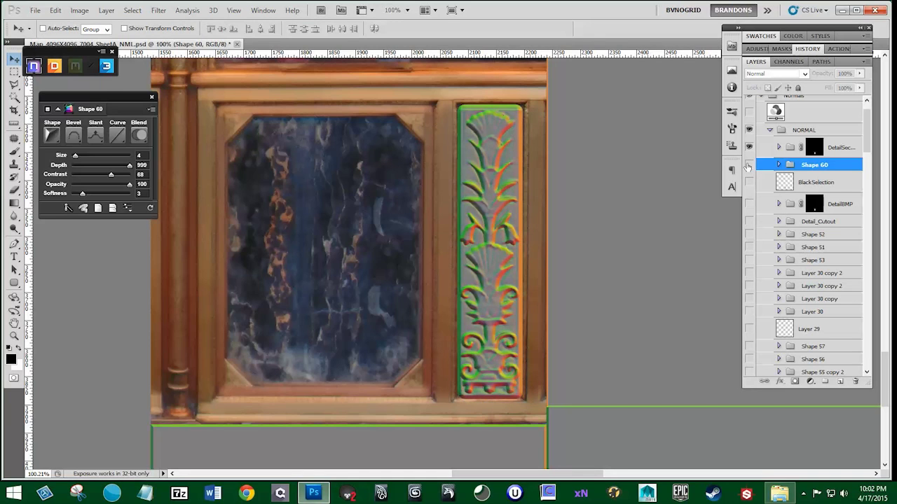
click(14, 283)
click(74, 284)
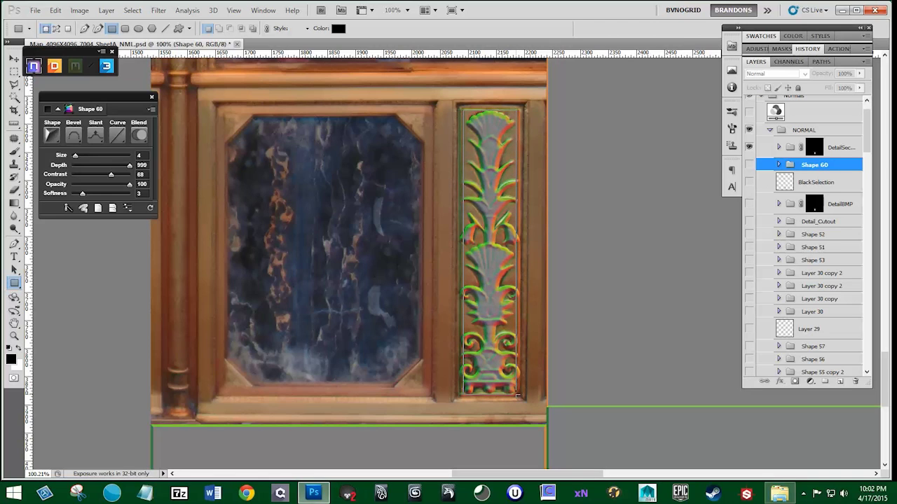
drag(517, 396, 516, 395)
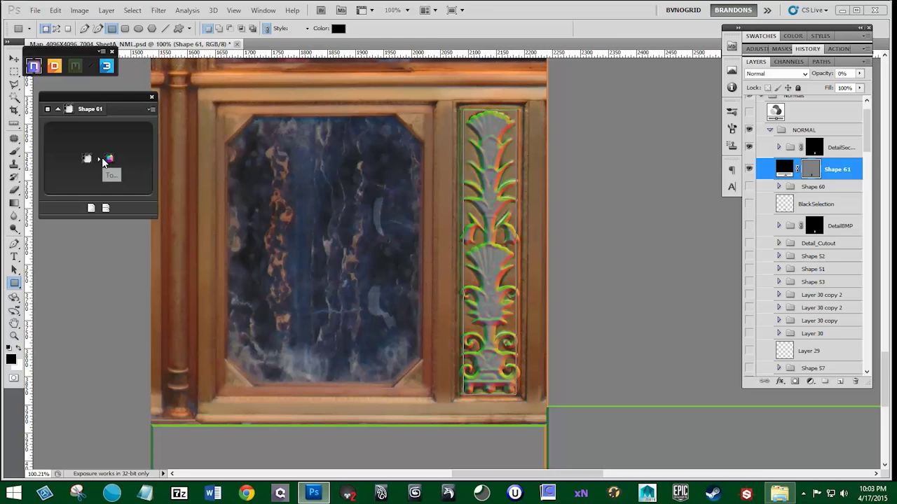
- Convert the new rectangle into a normal-map bevel of size 2, and show Shape 60 again as the active layer
click(103, 161)
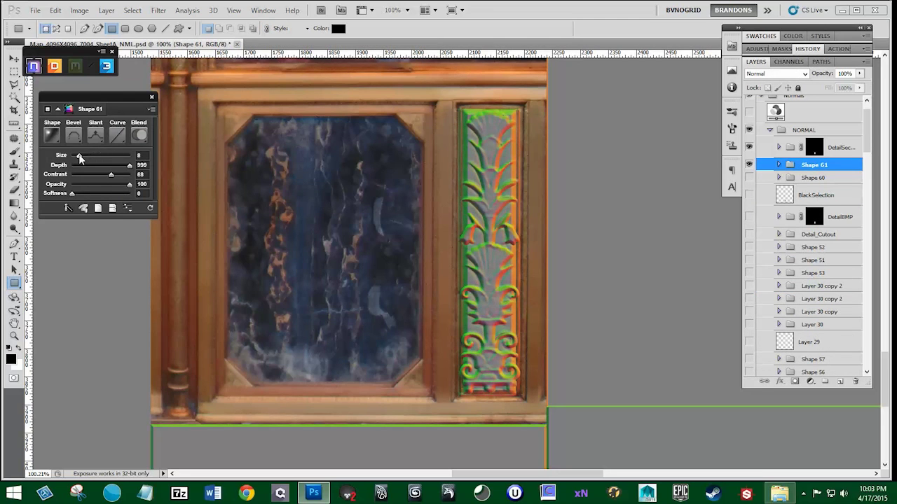
drag(79, 156, 73, 156)
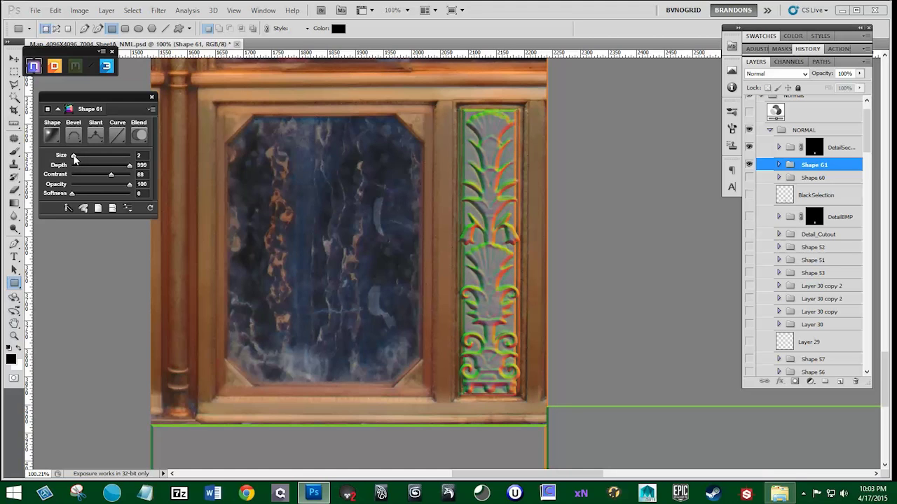
click(749, 178)
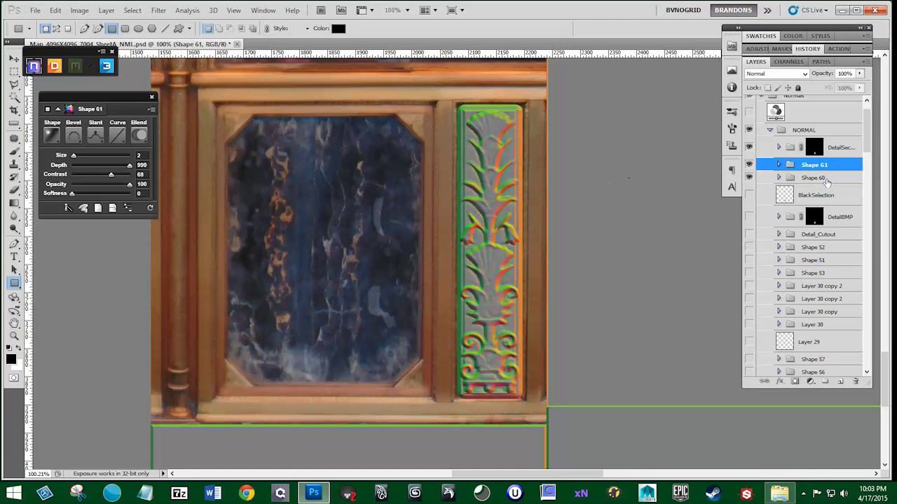
click(826, 178)
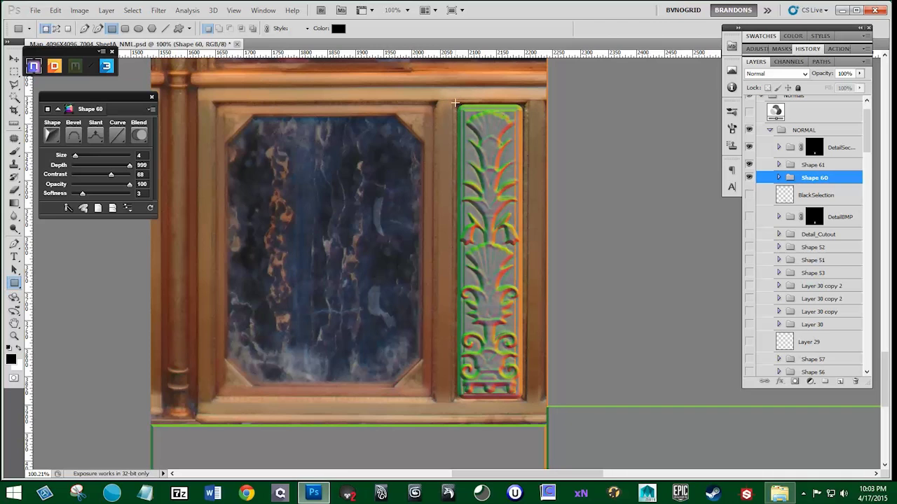
- Draw a rectangle around the inner edge of the ornament panel and convert it into a normal-map bevel of size 0
drag(455, 102, 524, 399)
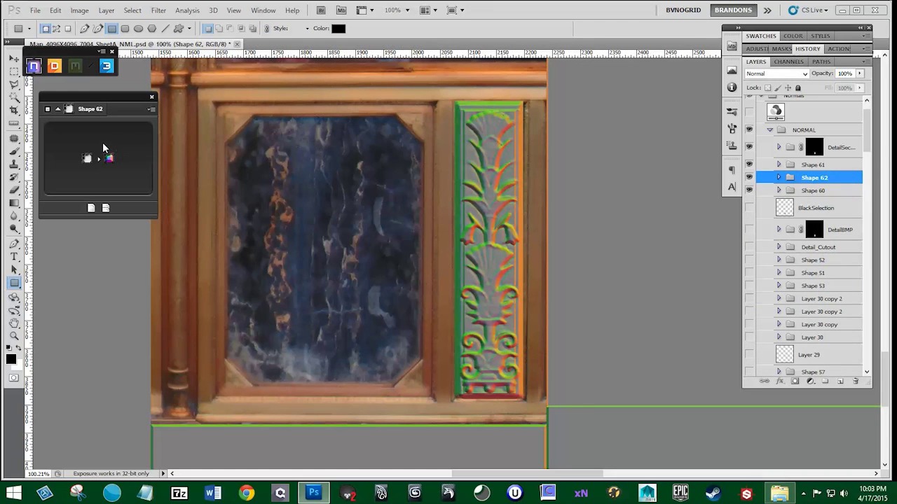
drag(79, 156, 40, 156)
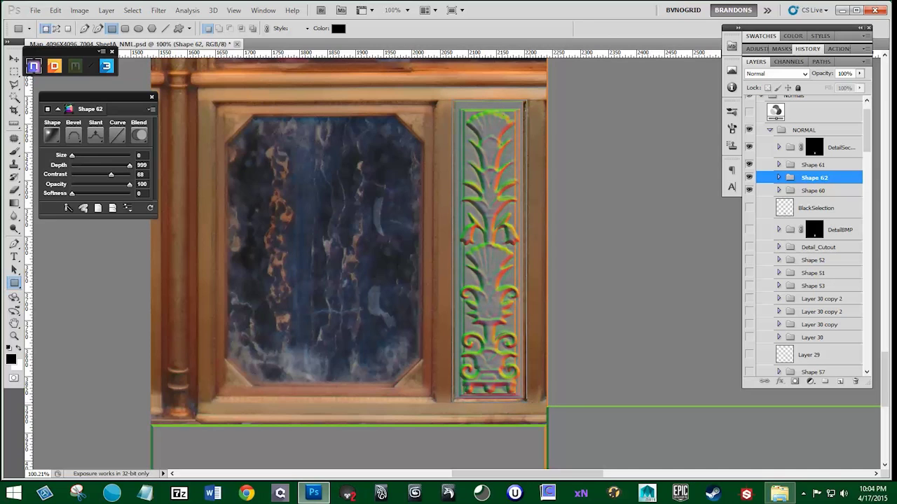
- Draw a slightly larger rectangle around the ornament panel and convert it into a normal-map bevel with Down slant and size 9
drag(454, 101, 526, 401)
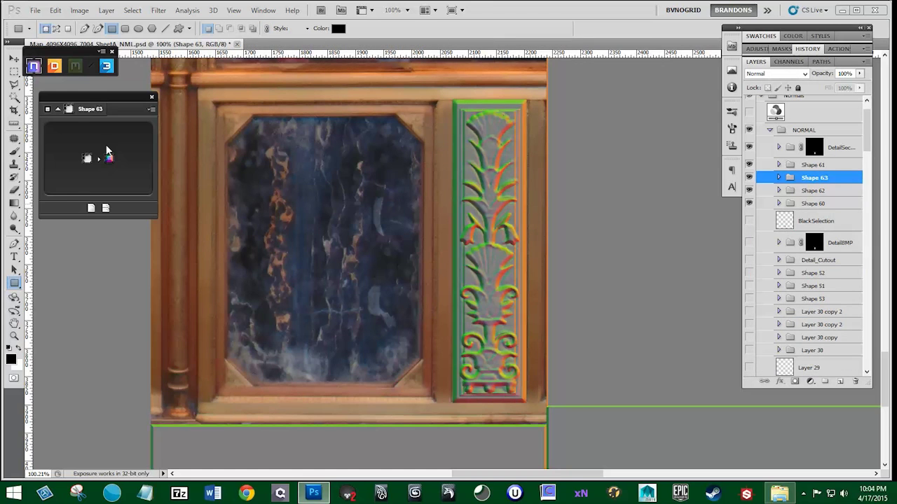
click(99, 141)
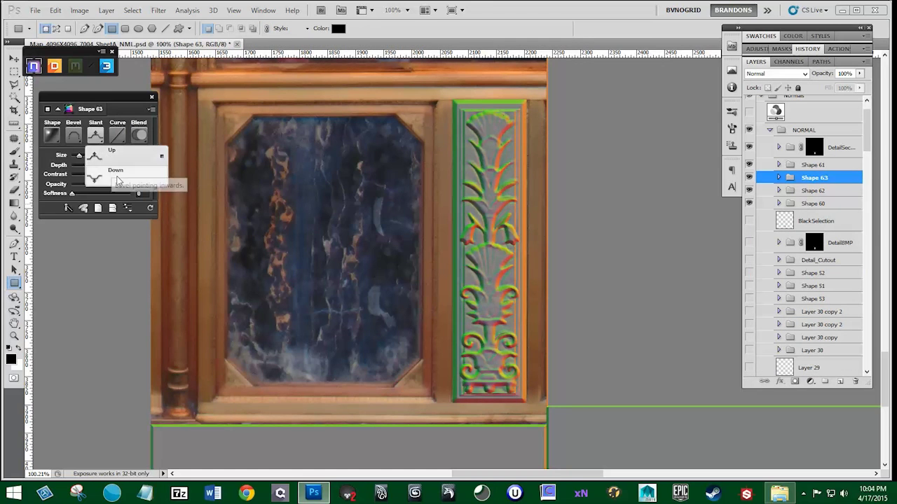
click(115, 171)
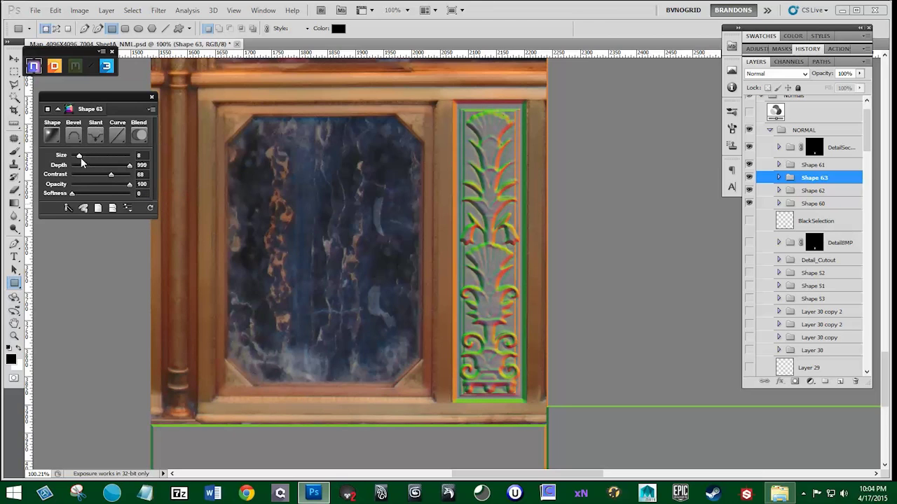
drag(78, 156, 79, 157)
- Give the outer panel rectangle, Shape 63, a Chiseled shape and stretch its width to 101.52%
click(53, 137)
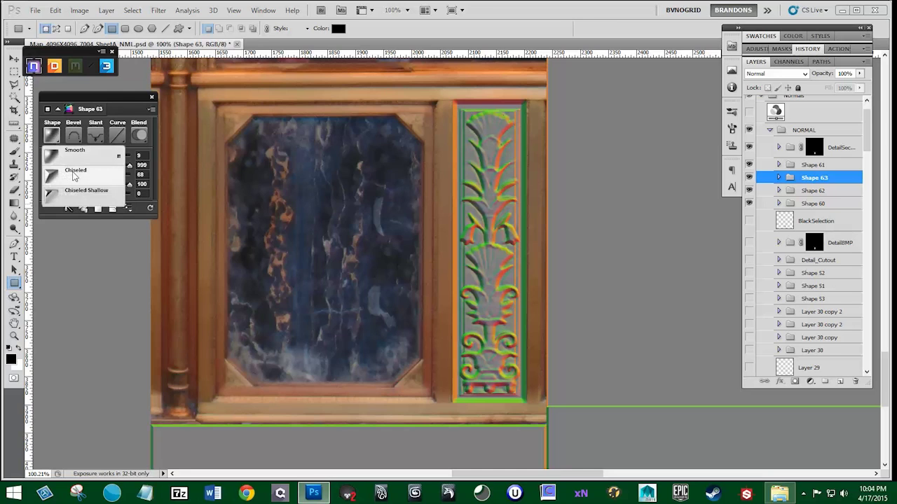
click(73, 175)
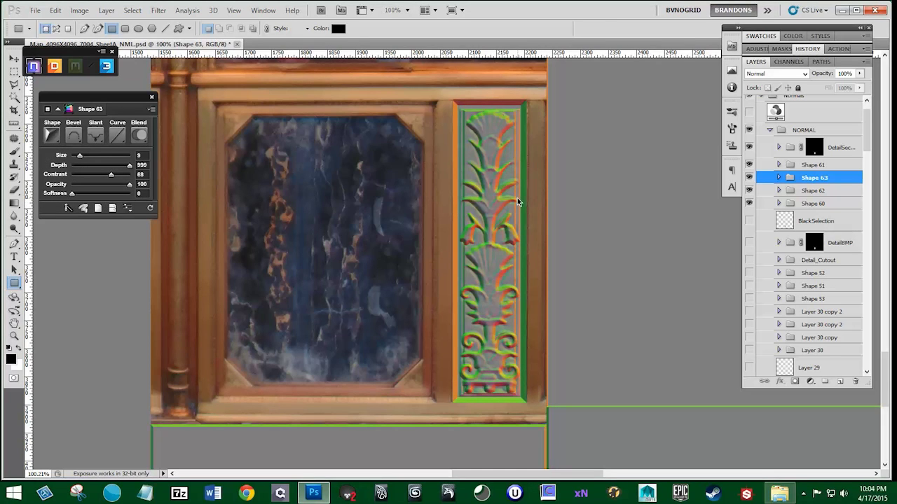
key(ctrl+t)
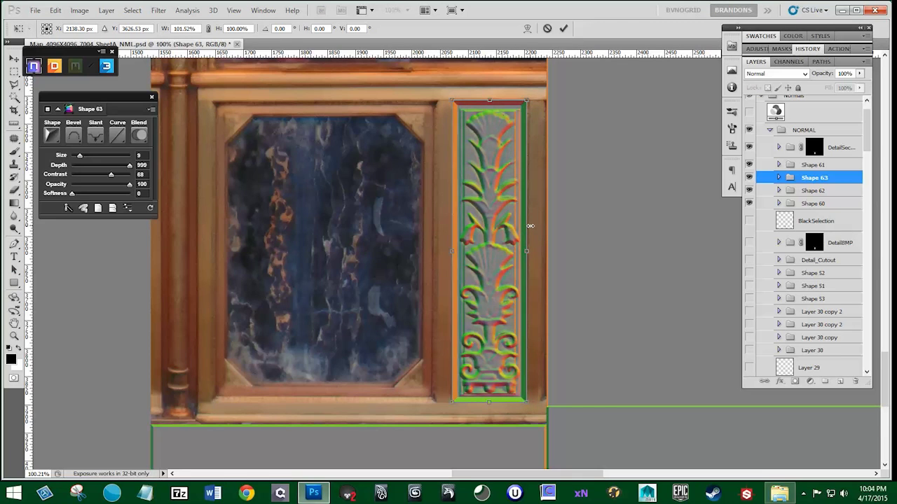
key(Return)
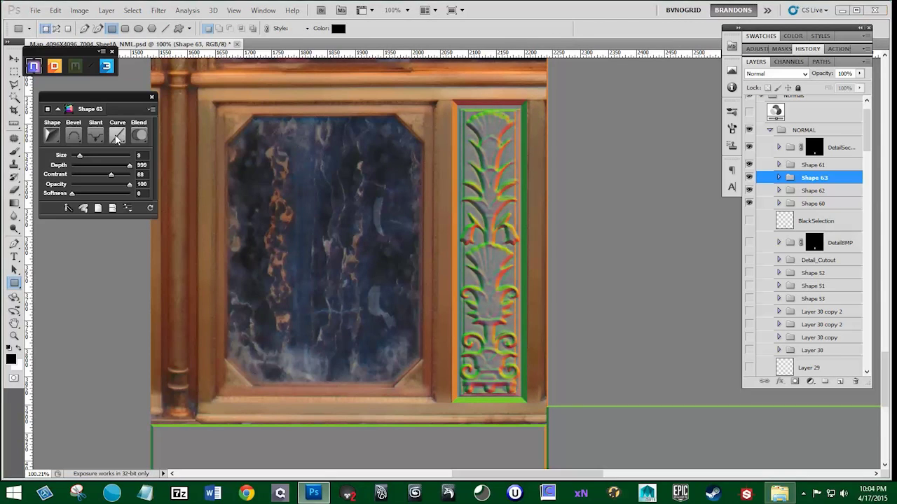
- Try the Emboss bevel type on Shape 63 and return it to Inner
click(73, 136)
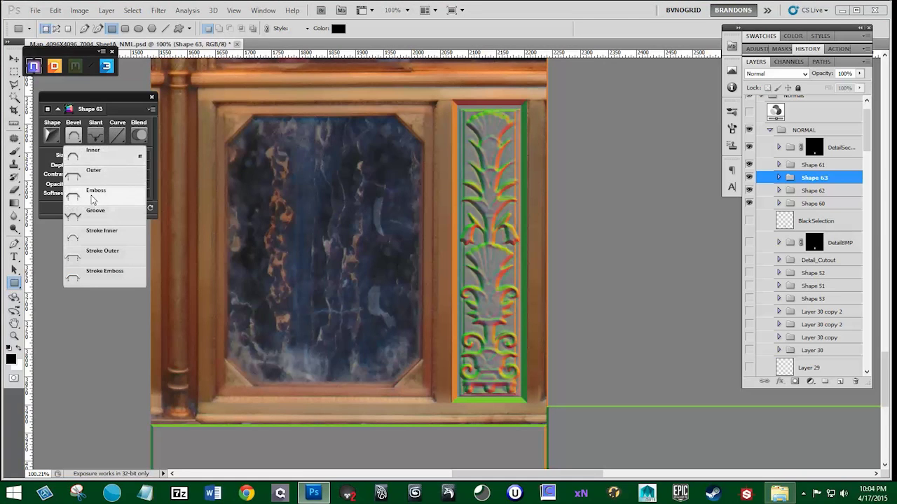
click(92, 202)
click(74, 137)
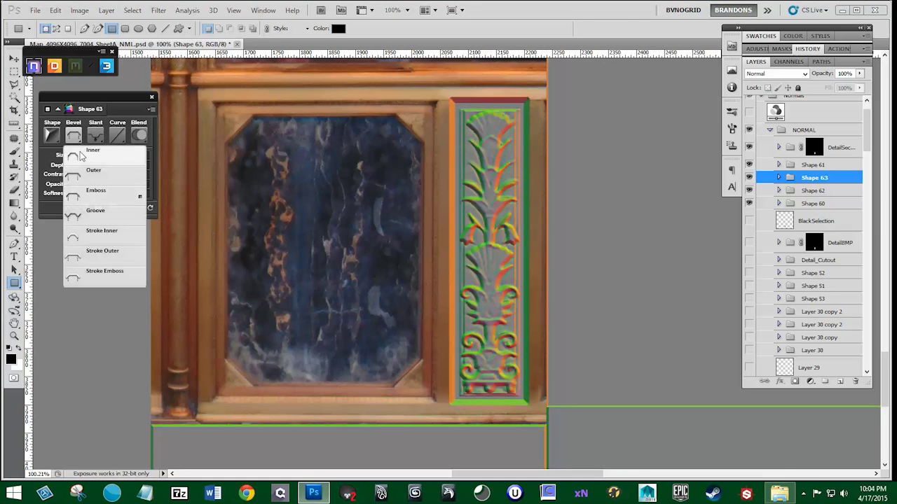
click(81, 161)
- Try different curve profiles, including Log, on Shape 63 and give its bevel a Valley profile
click(117, 136)
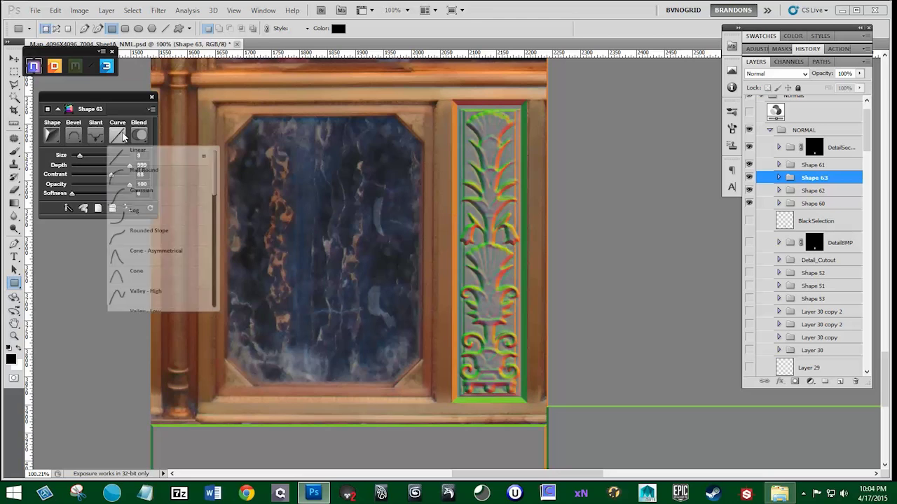
click(159, 255)
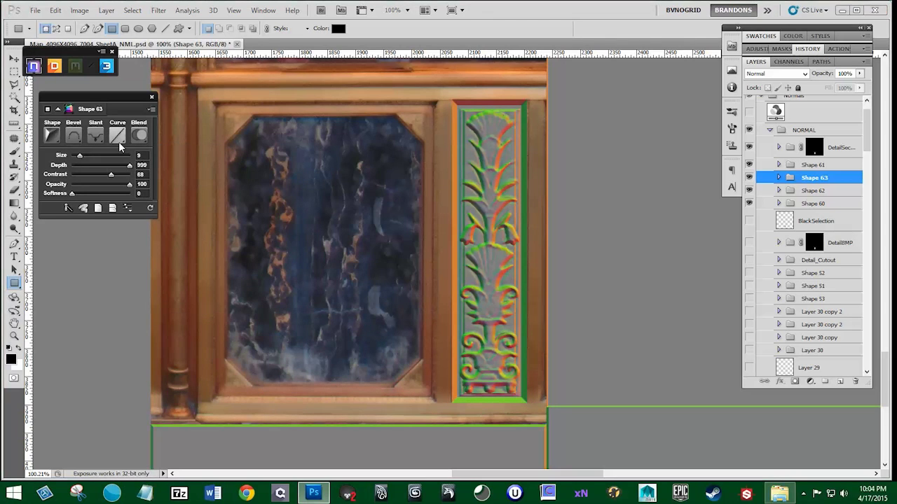
click(119, 144)
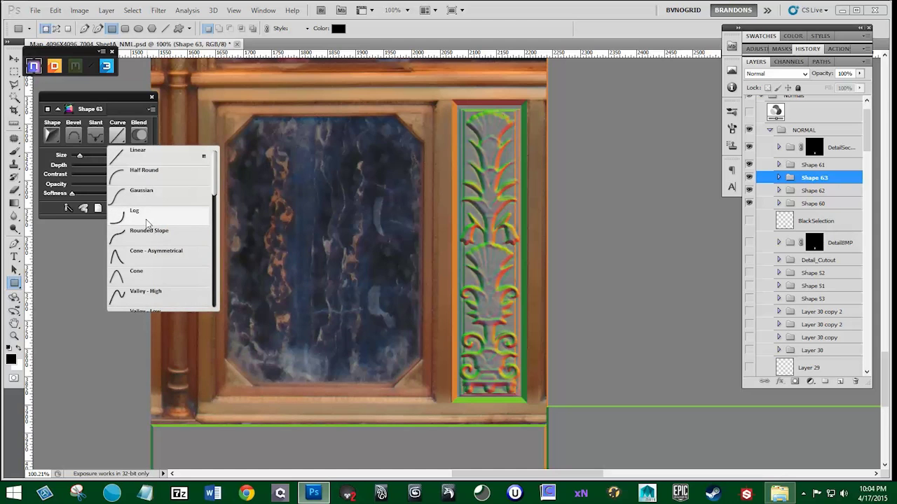
click(117, 138)
click(117, 138)
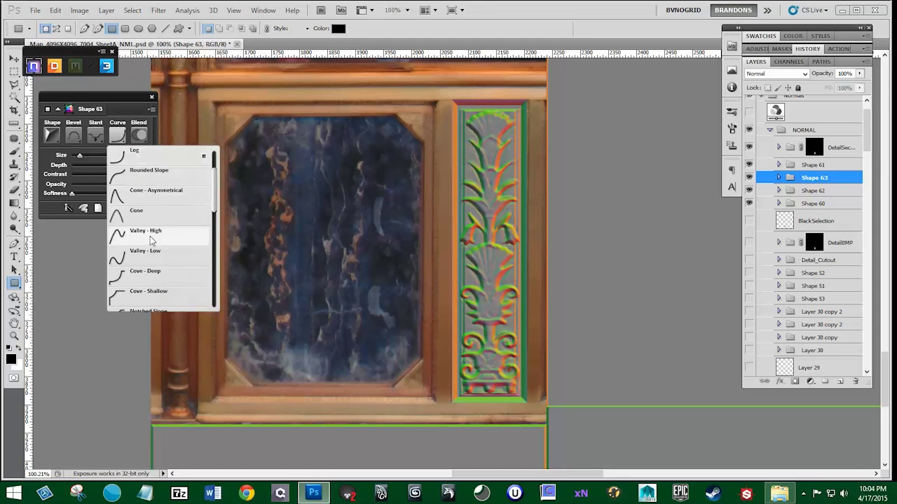
click(150, 239)
click(117, 136)
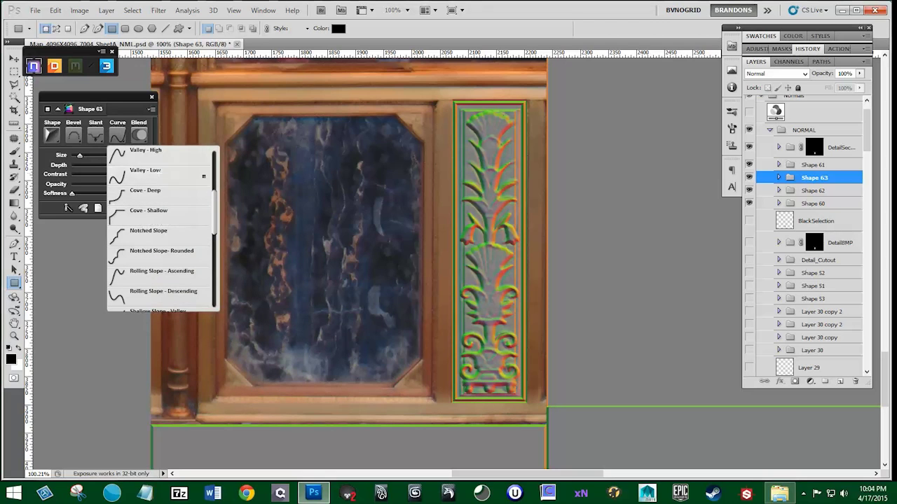
click(159, 174)
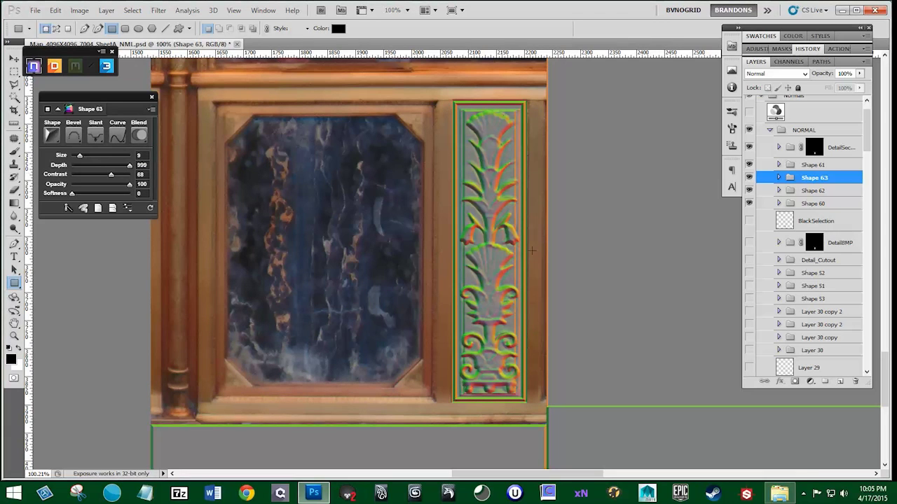
- Toggle Shape 63's visibility for comparison, and add a new empty layer above the DetailSection group
key(v)
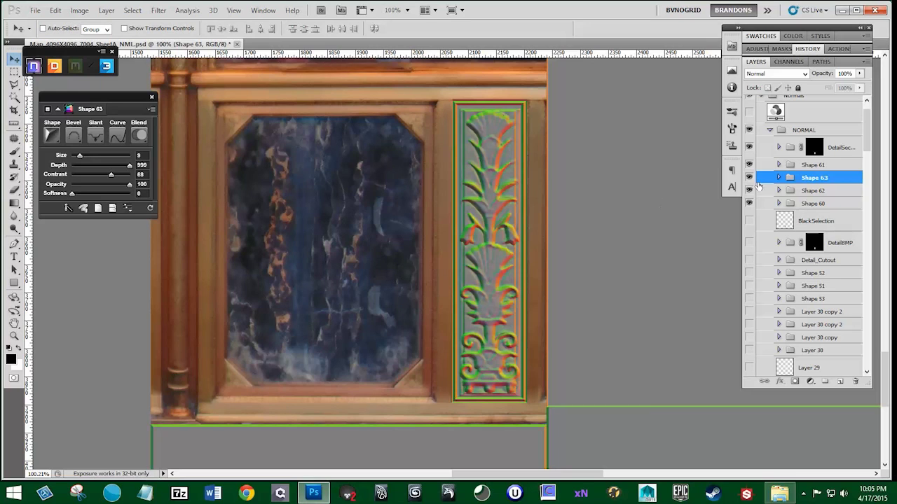
click(750, 178)
click(749, 178)
click(810, 168)
key(ctrl+alt+shift+n)
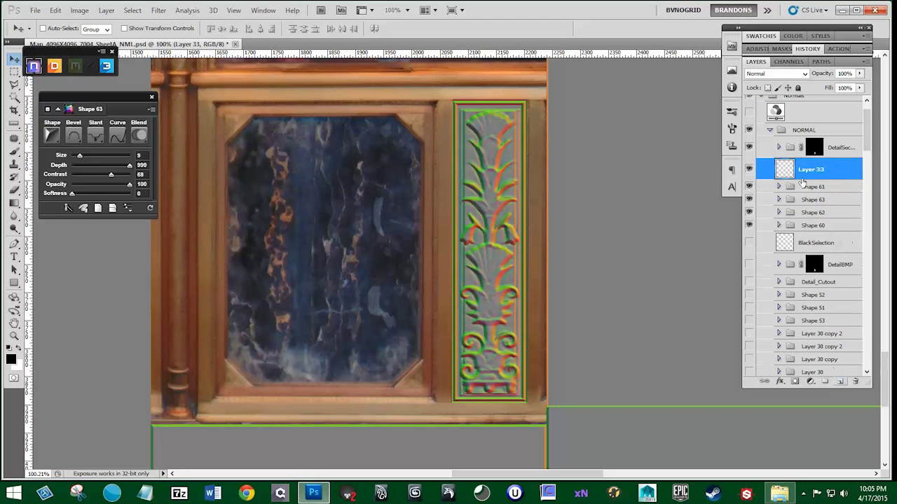
drag(804, 169, 805, 143)
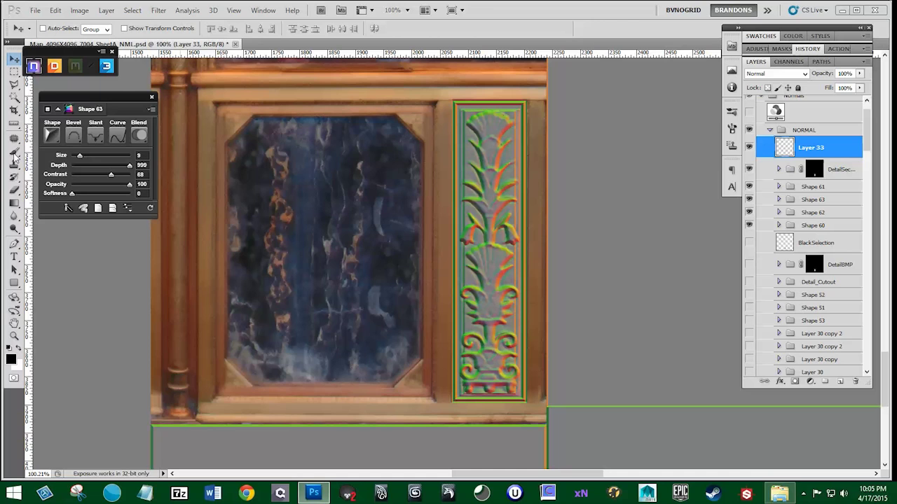
- Brush black lines on the new layer along the wooden frame around both panels, and delete that layer
click(14, 153)
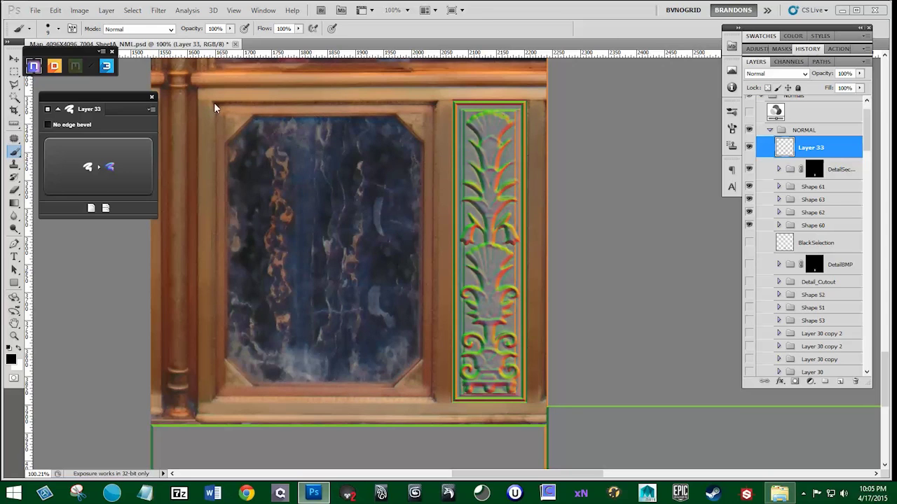
mouse_move(206, 93)
mouse_down()
mouse_move(206, 406)
mouse_move(410, 414)
mouse_move(541, 405)
mouse_move(538, 180)
mouse_move(526, 100)
mouse_move(537, 96)
mouse_move(210, 96)
mouse_up()
mouse_move(446, 100)
mouse_down()
mouse_move(452, 323)
mouse_move(446, 404)
mouse_up()
drag(817, 148, 853, 382)
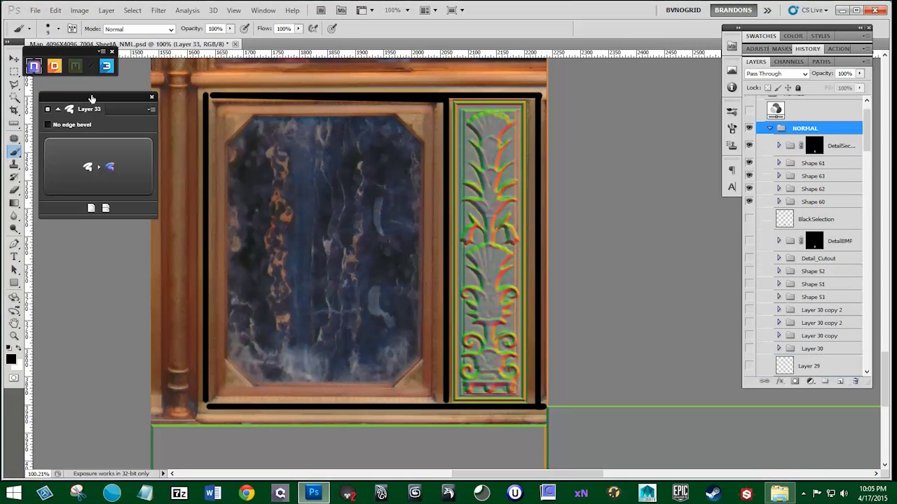
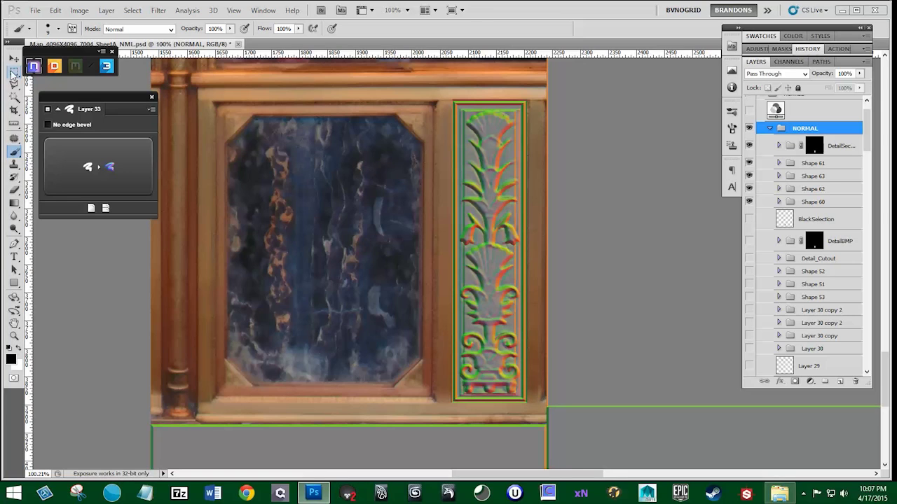
- Hide the run of layers from Detail_Cutout down through Layer 28 to expose the booth texture
key(m)
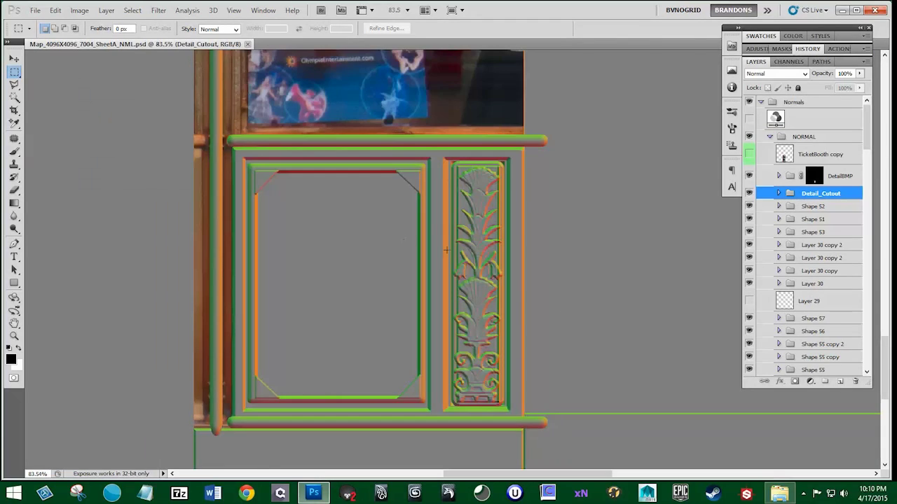
drag(749, 193, 750, 365)
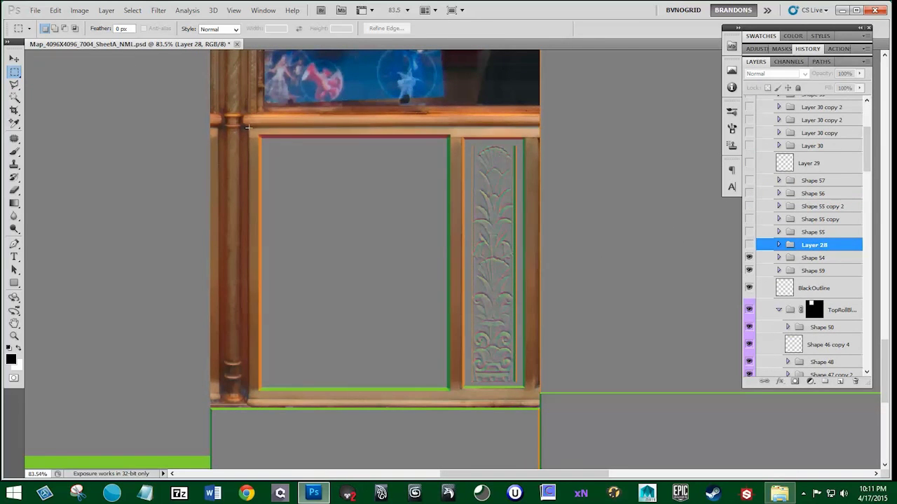
- Select the wooden frame around both panels with rectangular selections, leaving out the panel recesses and subtracting the excess block on the lower rail
mouse_move(249, 128)
mouse_down()
mouse_move(540, 138)
mouse_move(525, 400)
mouse_move(250, 389)
mouse_move(259, 127)
mouse_up()
scroll(250, 133, up, 5)
scroll(300, 200, down, 5)
scroll(442, 211, up, 4)
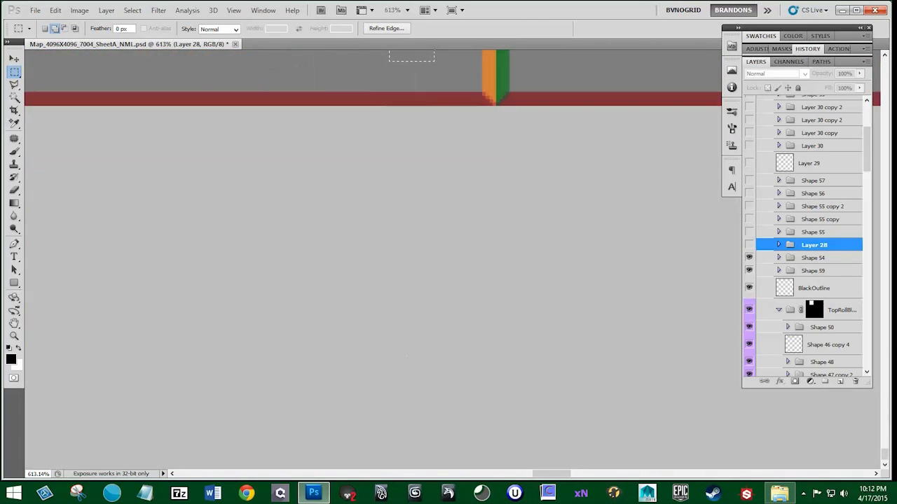
drag(414, 274, 363, 233)
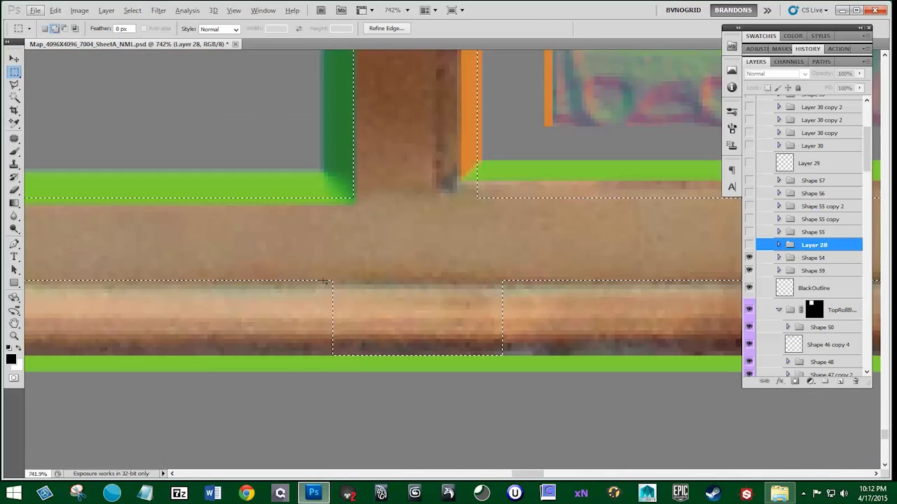
alt+drag(323, 281, 506, 357)
scroll(491, 350, down, 10)
drag(449, 304, 465, 322)
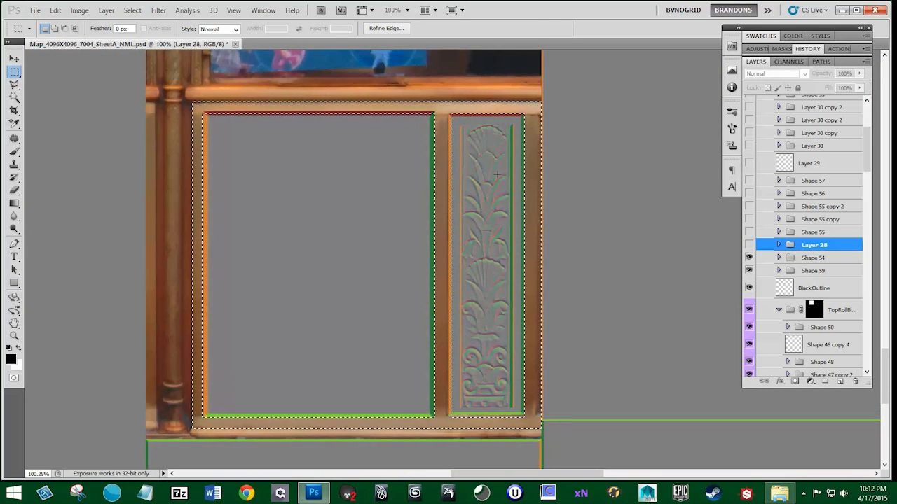
- Open NDO from the Quixel suite and convert the wooden frame selection into a normal-map bevel
click(280, 494)
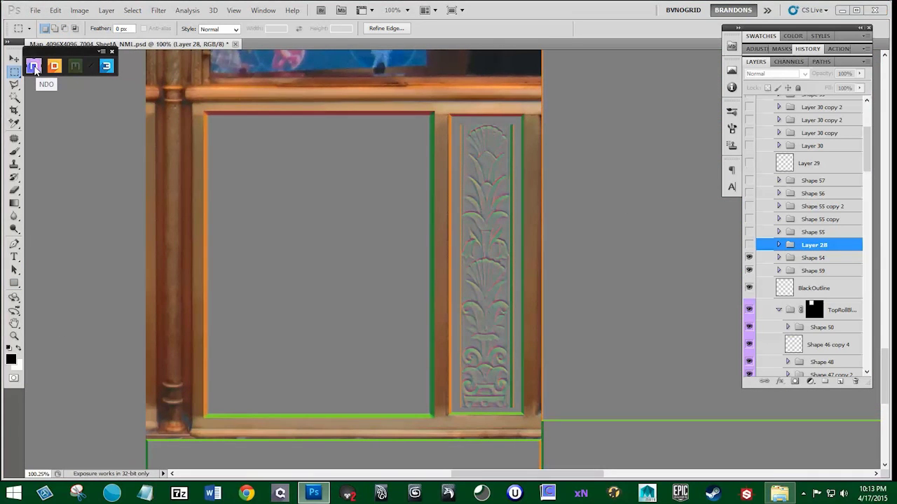
click(34, 68)
click(77, 150)
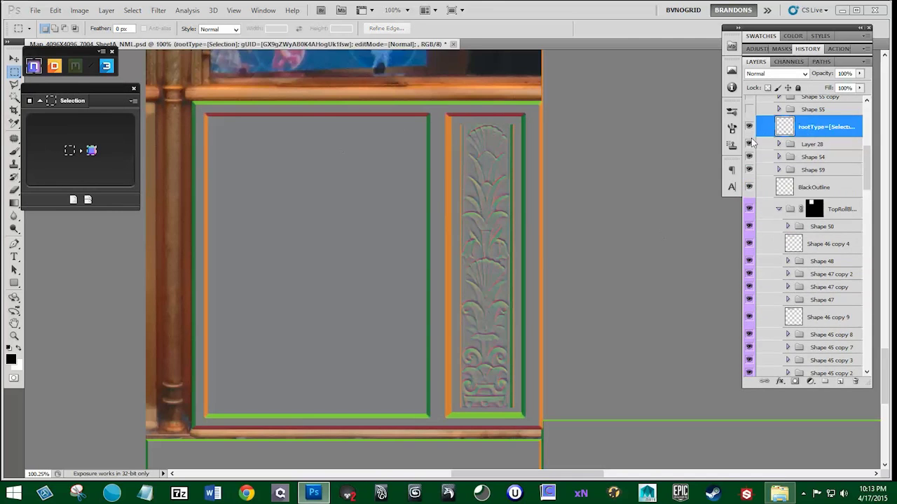
- Hide Layer 28, Shape 54 and Shape 59, and convert the frame selection into a normal-map bevel with size 5, contrast 85 and softness 1
drag(749, 135, 749, 163)
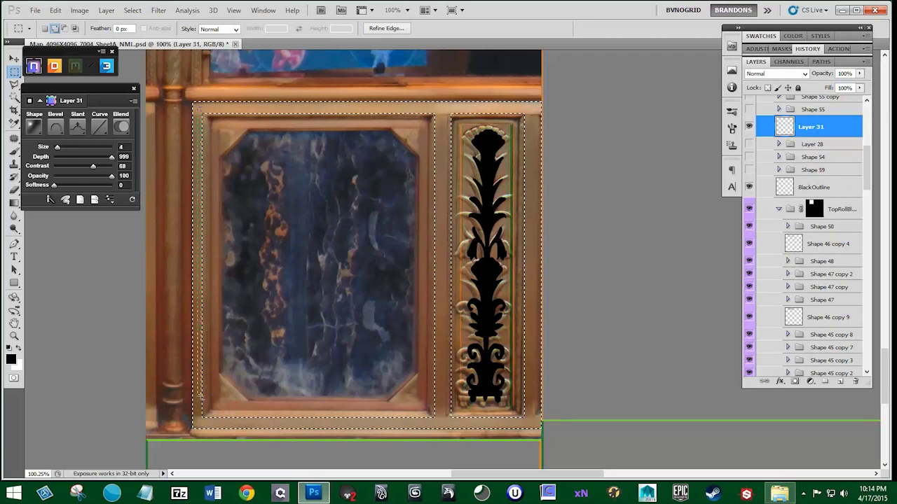
click(70, 150)
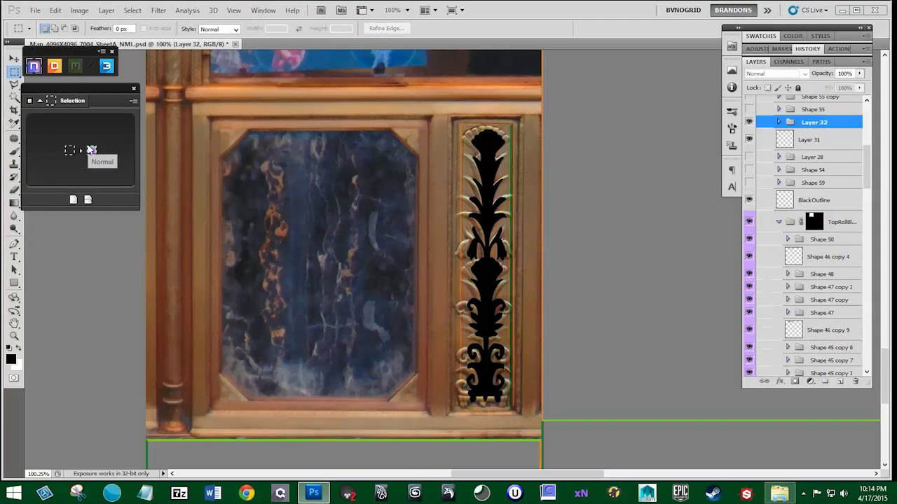
drag(57, 149, 104, 167)
drag(54, 186, 59, 188)
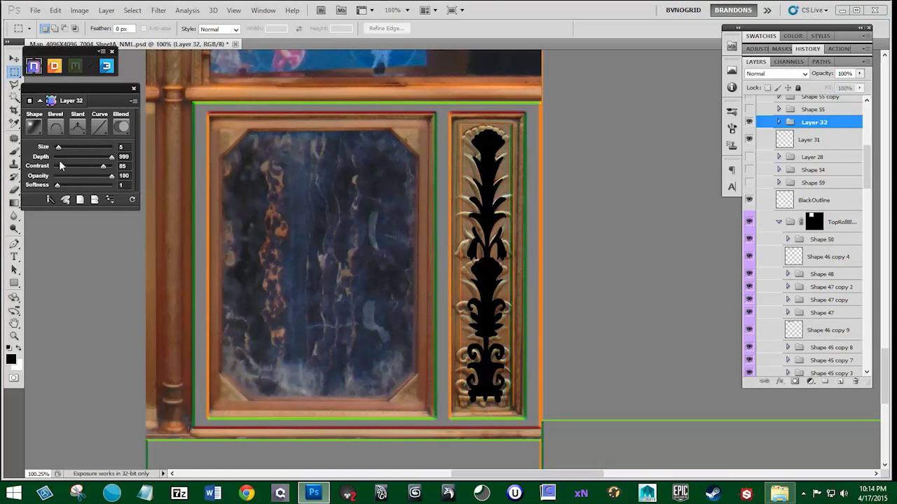
- Show Shape 54, Shape 59 and the Shape 55 rail, and make Shape 55 the active layer
click(749, 170)
click(749, 183)
scroll(779, 183, up, 2)
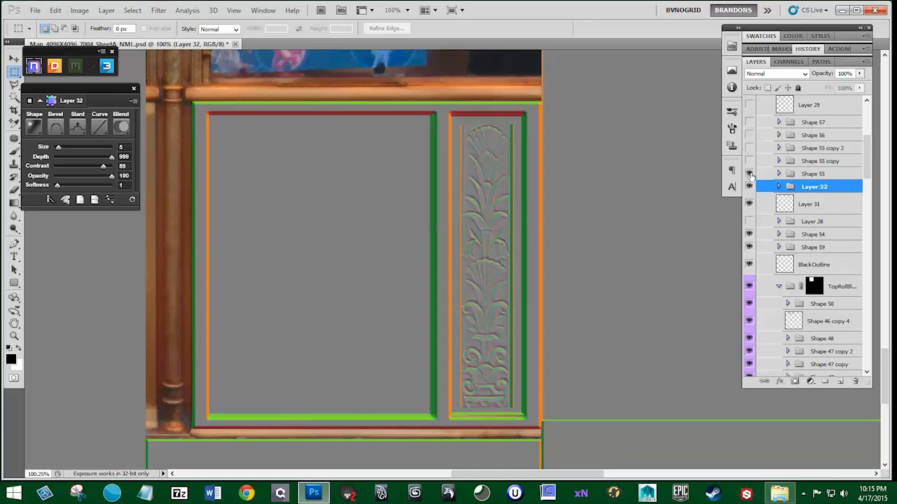
mouse_move(749, 174)
mouse_down()
mouse_move(749, 135)
mouse_move(749, 161)
mouse_up()
click(814, 174)
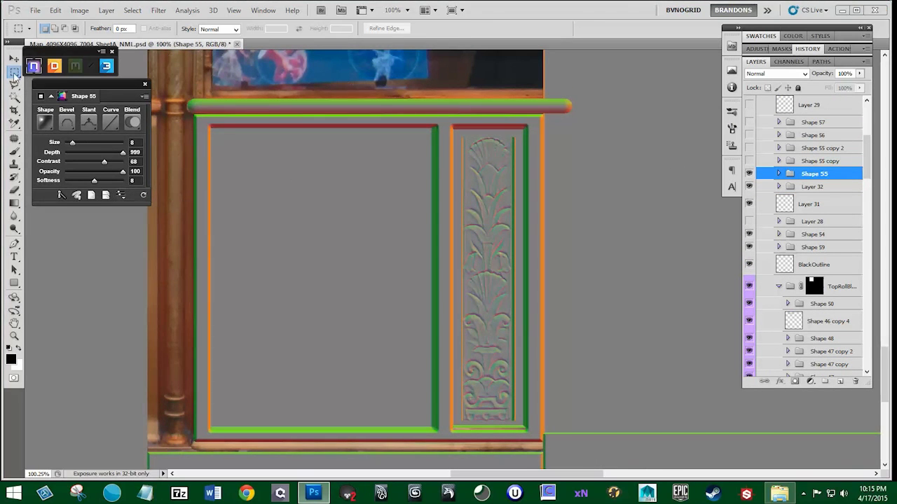
- Hide Shape 55, try a rounded rectangle with a 20 px radius over the upper rail, and convert it into a smooth NDO bevel
click(749, 174)
click(14, 283)
drag(225, 29, 196, 29)
text(20)
drag(186, 99, 543, 114)
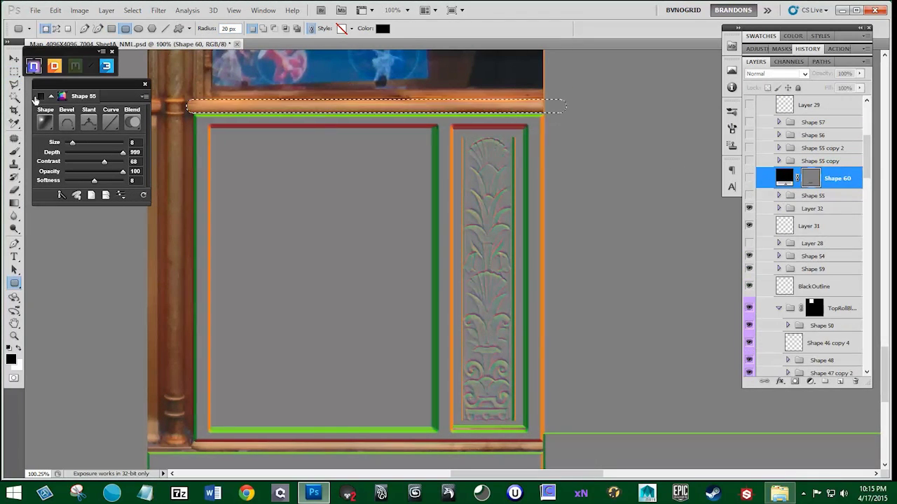
click(94, 143)
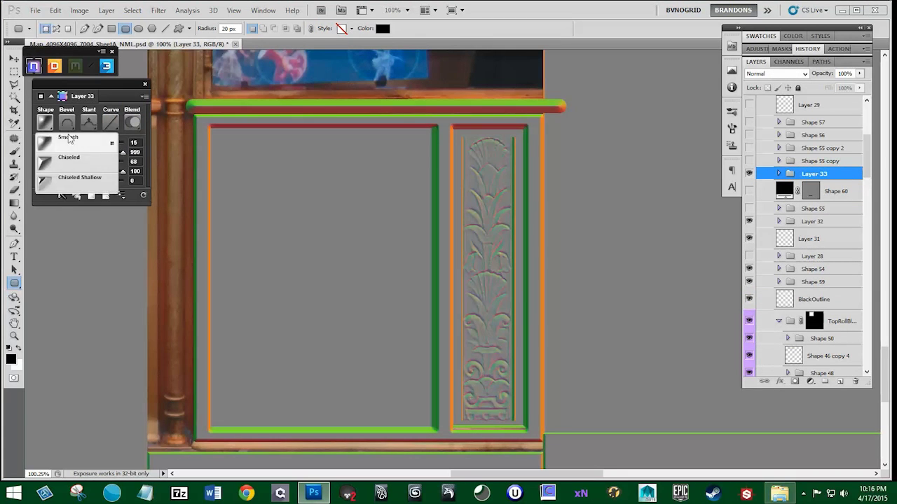
- Hide the trial rail bevel, show the Shape 55 rail again, and delete the Layer 33 group
click(749, 209)
click(749, 174)
click(814, 209)
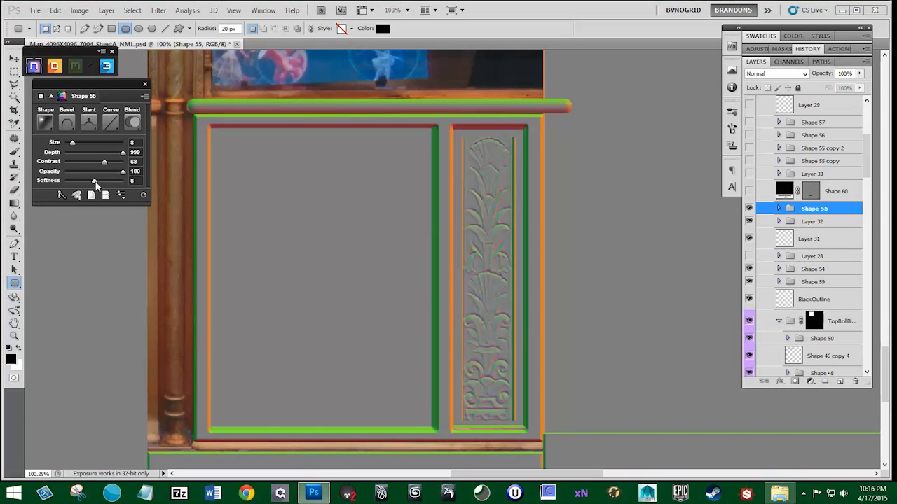
click(46, 123)
click(88, 123)
drag(815, 174, 855, 382)
- Show Shape 55 copy, Shape 55 copy 2, Shape 56 and Shape 57, and make Shape 57 the active layer
click(749, 158)
click(749, 145)
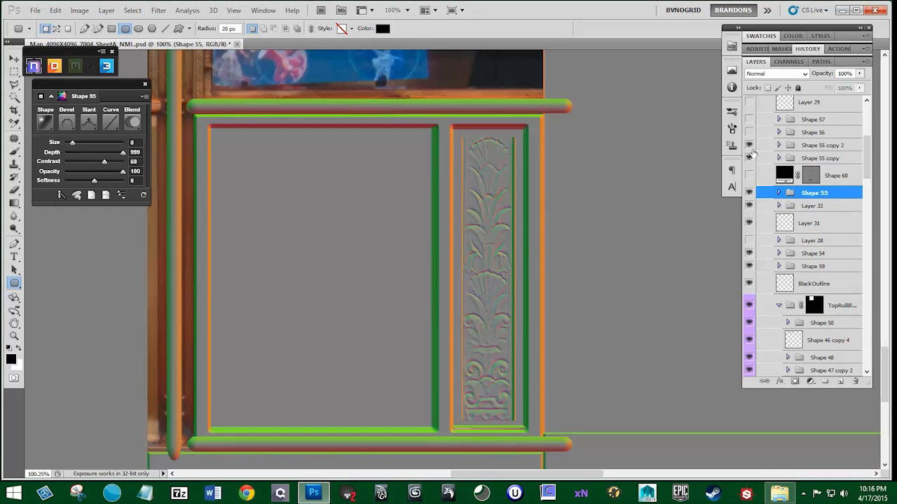
click(749, 132)
click(814, 133)
click(749, 120)
click(814, 119)
click(88, 123)
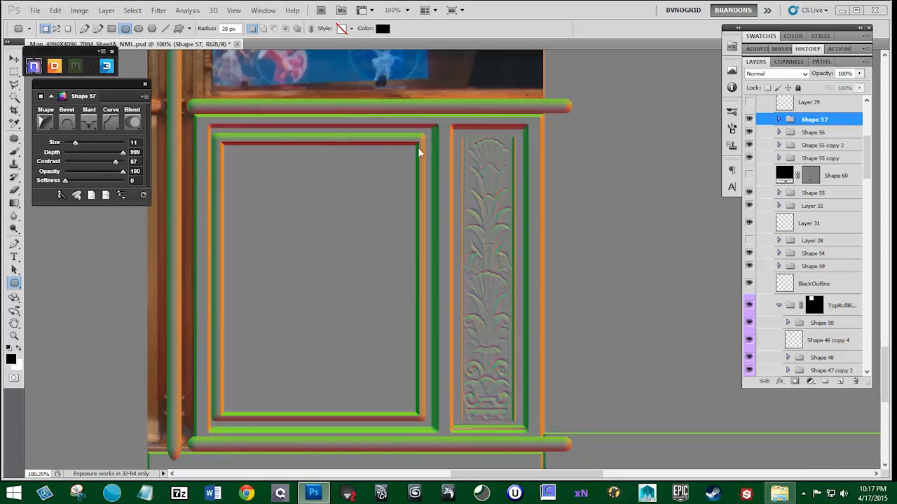
- Try to nudge the Shape 57 inner frame to the right on its own, and undo the move
key(v)
key(Right)
key(Right)
key(Right)
key(Right)
key(Right)
scroll(817, 165, up, 5)
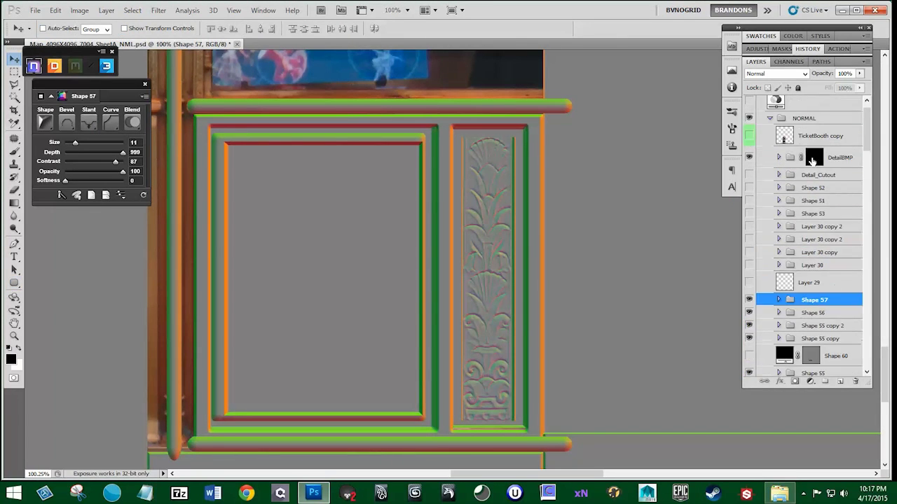
ctrl+click(814, 156)
click(779, 299)
scroll(827, 287, down, 1)
click(779, 261)
key(ctrl+alt+z)
key(ctrl+alt+z)
- Nudge Shape 57 and Shape 56 together three pixels to the right, and show the Layer 30 corner bevel
click(749, 262)
click(749, 261)
shift+click(813, 274)
key(Right)
key(Right)
key(Right)
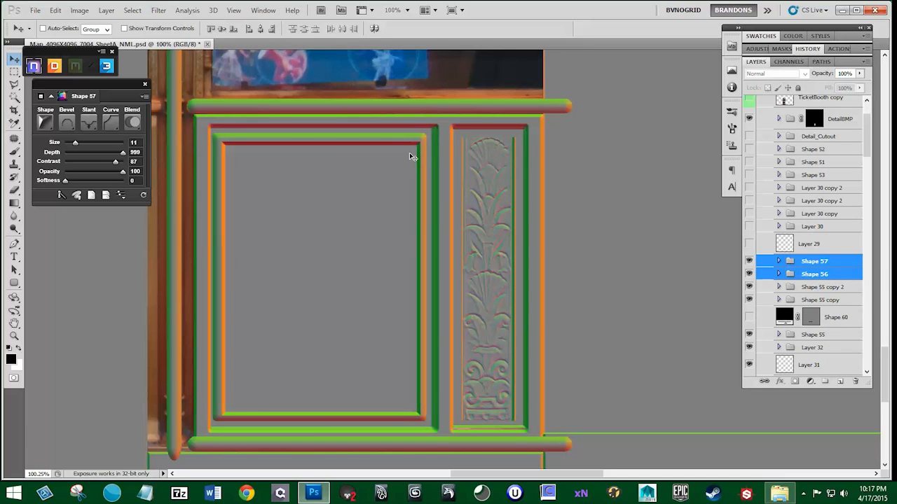
click(813, 227)
click(749, 227)
- Try a polygonal bevel across the large panel's upper-right corner, with size 2, depth 999, contrast 68 and softness 3
click(14, 85)
click(74, 96)
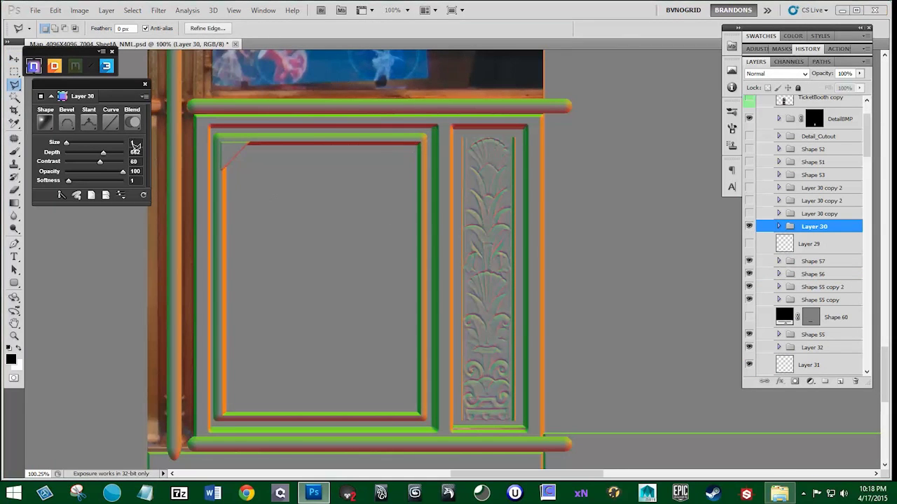
click(81, 151)
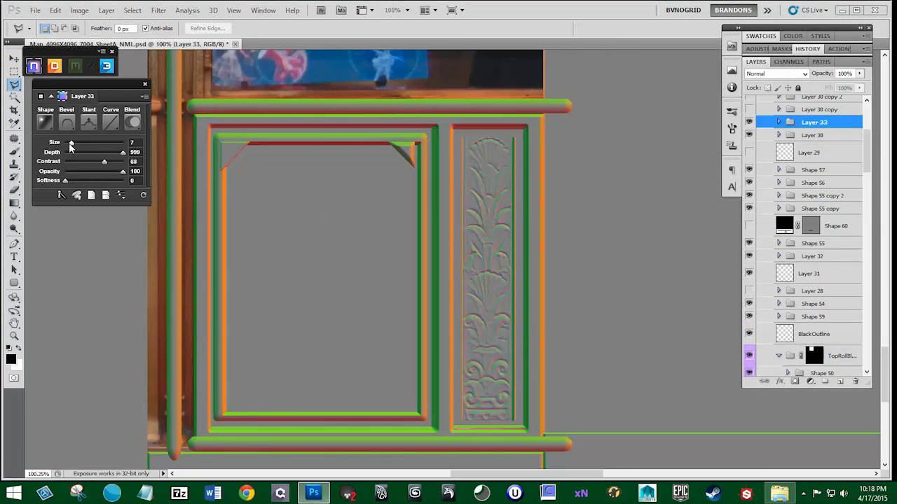
drag(71, 143, 68, 143)
mouse_move(66, 181)
mouse_down()
mouse_move(83, 183)
mouse_move(75, 181)
mouse_up()
key(v)
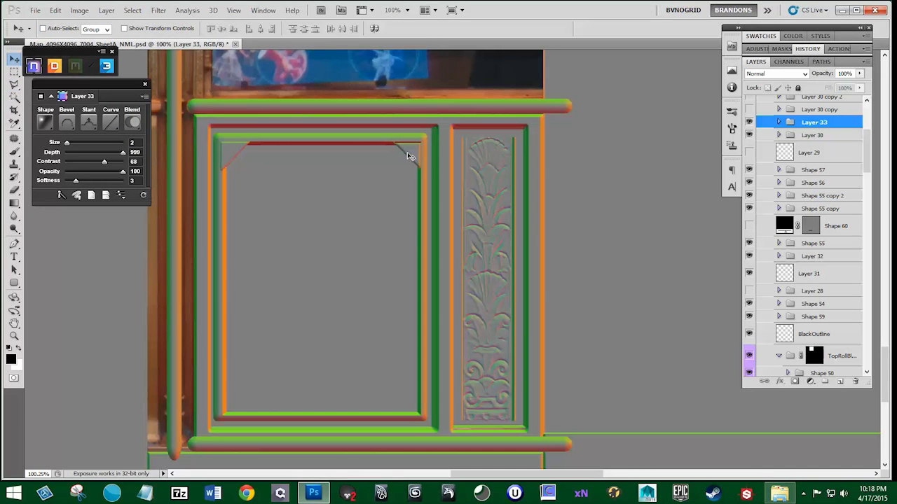
- Delete the Layer 33 corner bevel from the large panel
scroll(392, 149, up, 8)
scroll(404, 175, down, 7)
key(m)
drag(364, 136, 445, 158)
key(ctrl+d)
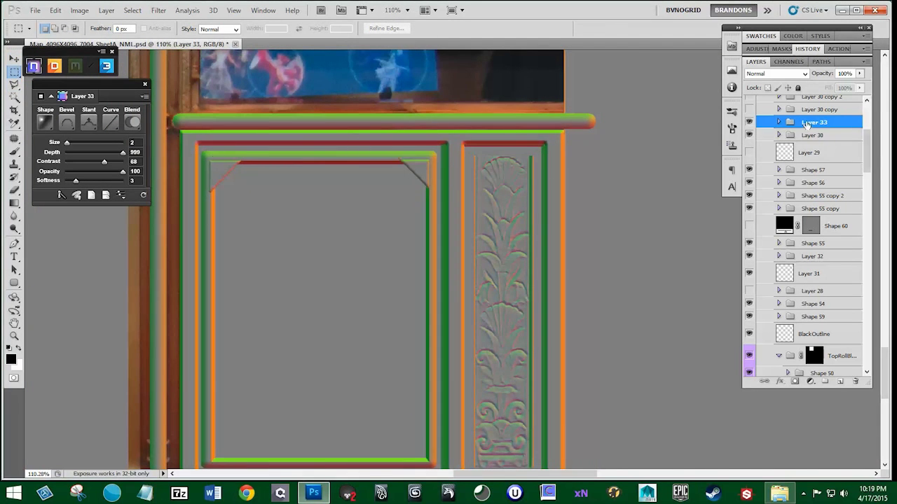
key(Delete)
scroll(760, 113, up, 2)
click(750, 103)
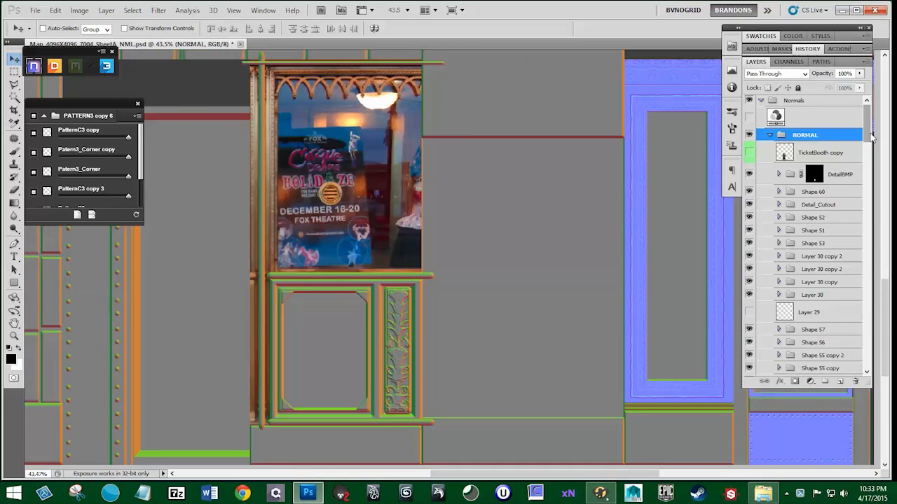
- Duplicate the blue patterned trim group of the middle poster door window and place the copy directly above DetailBMP
drag(868, 140, 868, 219)
click(827, 286)
drag(700, 241, 569, 233)
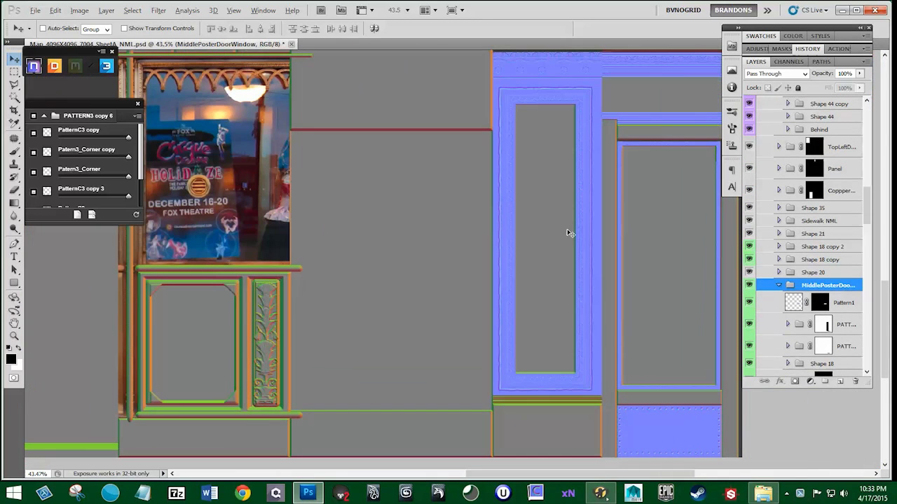
ctrl+click(384, 237)
drag(867, 172, 840, 382)
scroll(773, 182, up, 3)
click(749, 205)
click(749, 205)
click(749, 225)
click(749, 225)
drag(847, 212, 838, 169)
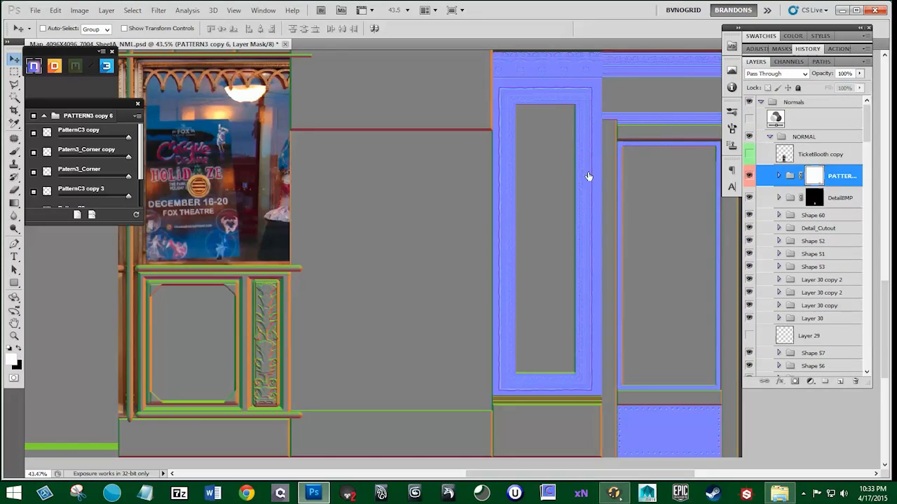
- Move the copied trim over the ticket booth window and mask away the outer bands along its left and lower sides
drag(589, 178, 231, 162)
scroll(197, 136, up, 4)
key(m)
scroll(262, 91, down, 3)
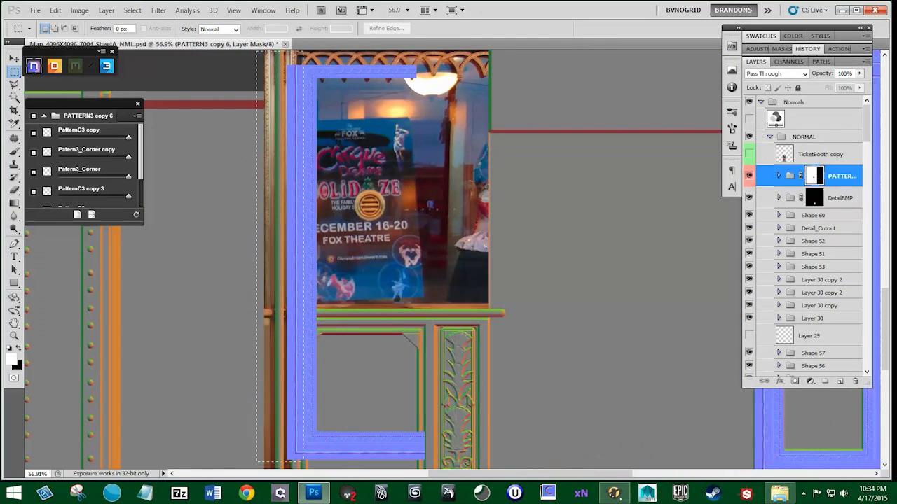
key(Delete)
drag(273, 465, 449, 444)
- Scale the copied trim down proportionally and fit it to the upper-left corner of the booth window's frame
scroll(516, 371, down, 8)
key(ctrl+t)
alt+shift+drag(511, 71, 455, 130)
key(Return)
scroll(401, 302, up, 8)
drag(387, 290, 385, 257)
scroll(401, 302, up, 4)
drag(499, 320, 402, 237)
- Extend the trim across the window's upper edge with copies of the PatternC3 strip inside the PATTERN3 copy 6 group
click(779, 175)
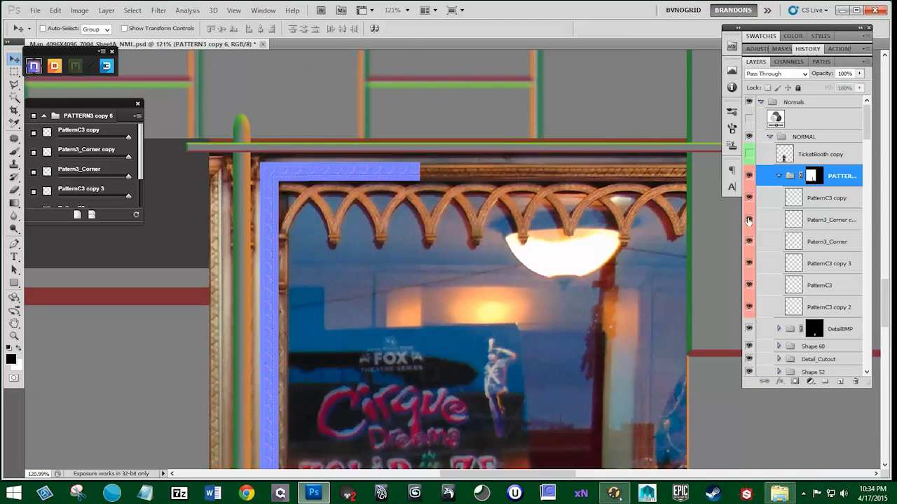
click(816, 286)
drag(440, 188, 390, 184)
alt+drag(328, 168, 586, 167)
alt+drag(545, 159, 673, 159)
- Identify the trim pieces by toggling their visibility, and delete Pattern3_Corner copy and PatternC3 copy 3 from the lower edge
drag(448, 448, 507, 67)
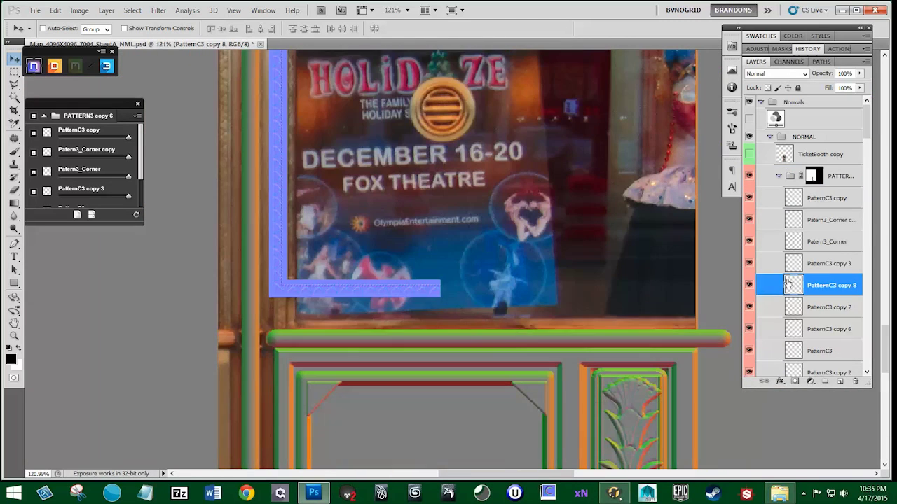
drag(749, 200, 750, 311)
scroll(750, 316, down, 2)
click(749, 321)
click(749, 321)
click(813, 322)
drag(748, 257, 749, 147)
drag(749, 190, 749, 321)
drag(827, 169, 855, 382)
drag(750, 165, 751, 209)
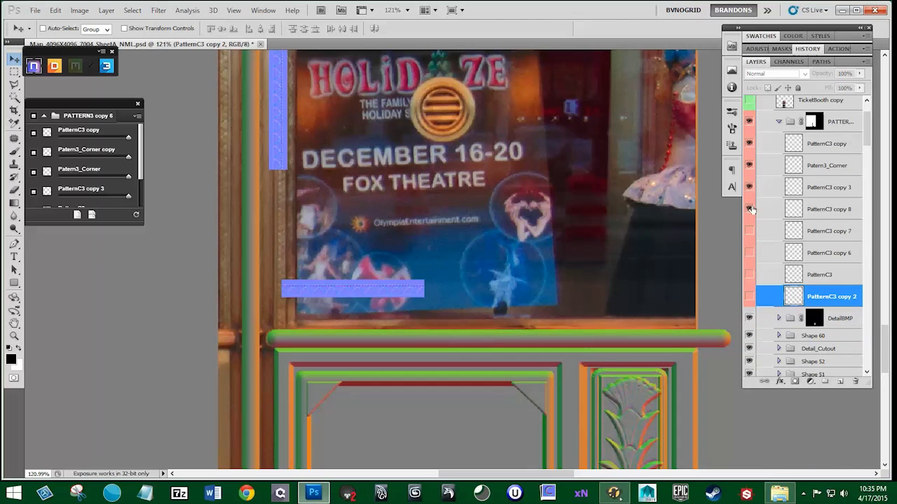
drag(828, 187, 856, 382)
drag(749, 206, 749, 271)
- Fill a rectangle at the lower end of the vertical trim with white on the PATTERN3 copy 6 group mask
click(814, 118)
key(m)
drag(268, 293, 288, 348)
key(alt+BackSpace)
key(ctrl+d)
- Duplicate the PatternC3 copy 2 strip, place the duplicate below it in the layer stack, and make the group mask active
click(748, 272)
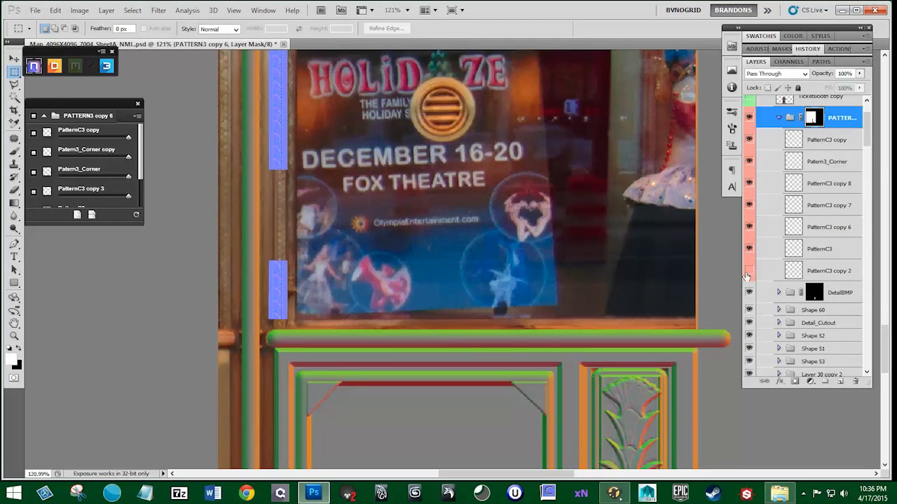
click(748, 272)
click(821, 271)
key(v)
key(ctrl+j)
drag(821, 272, 820, 294)
drag(501, 119, 435, 324)
click(814, 118)
key(m)
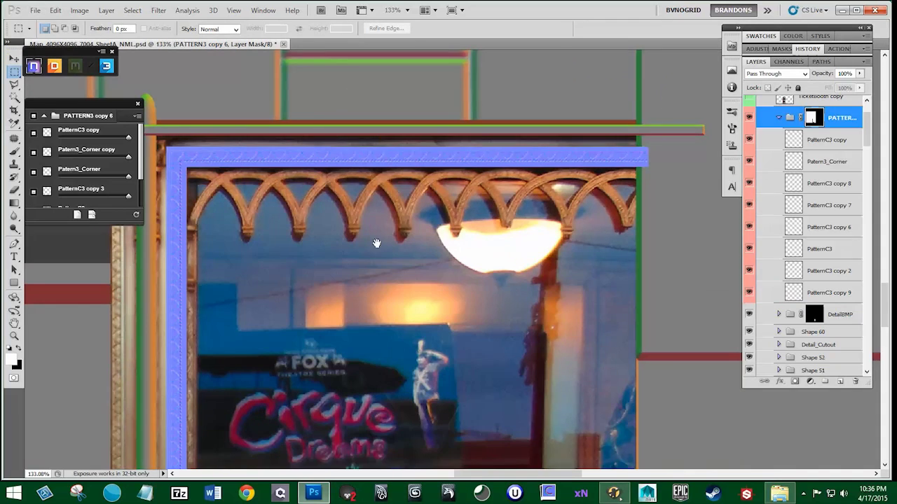
- Start a Pen path at the crest of a wooden arch above the window and curve it down the arch's inner edge
drag(377, 244, 454, 209)
click(821, 62)
click(14, 244)
scroll(481, 133, up, 3)
drag(481, 134, 396, 140)
drag(396, 142, 396, 152)
drag(335, 215, 323, 282)
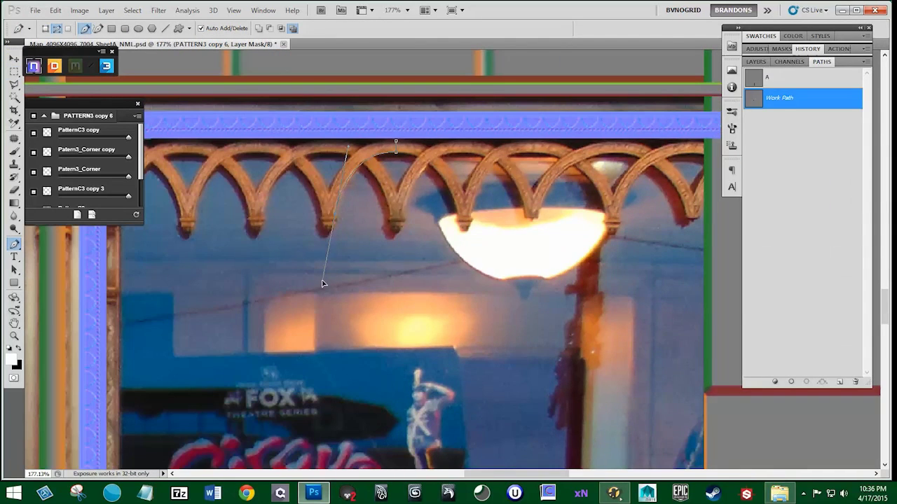
- Trace the path around the arch's pendant tip and up the outer edge of its left branch
click(328, 235)
click(323, 225)
scroll(319, 220, up, 9)
click(323, 223)
click(327, 214)
drag(260, 91, 199, 58)
scroll(261, 94, down, 4)
drag(308, 183, 326, 176)
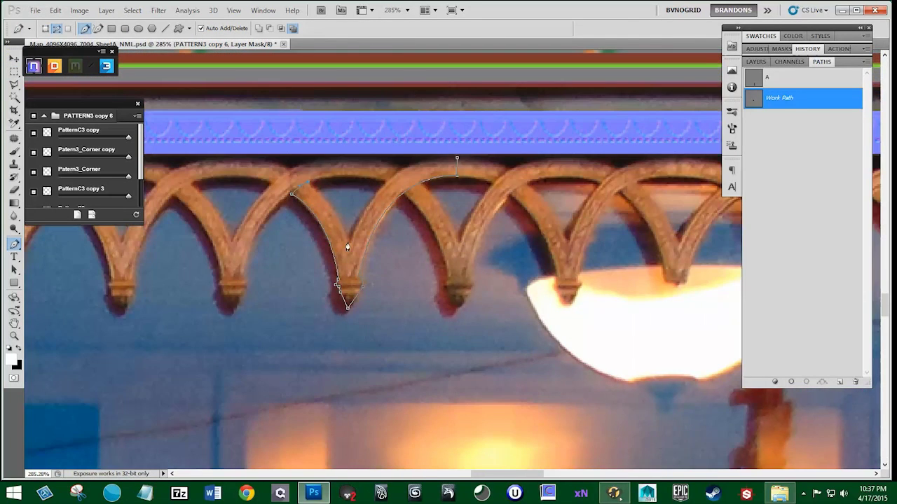
- Finish the arch segment's outline, save the path as C, and load it as a selection
scroll(350, 301, up, 3)
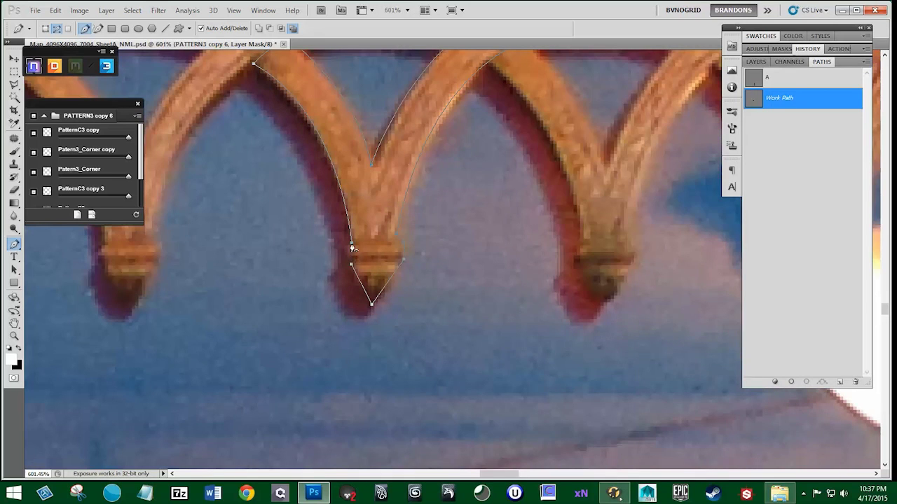
scroll(394, 238, down, 6)
ctrl+click(754, 99)
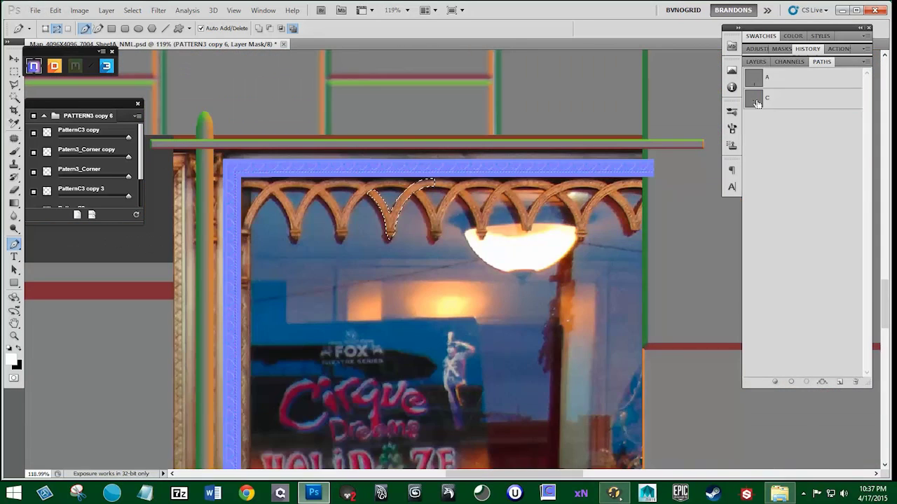
- Add an empty layer above the pattern group and try converting the arch selection into a normal-map layer
click(756, 62)
click(778, 143)
click(840, 382)
click(96, 161)
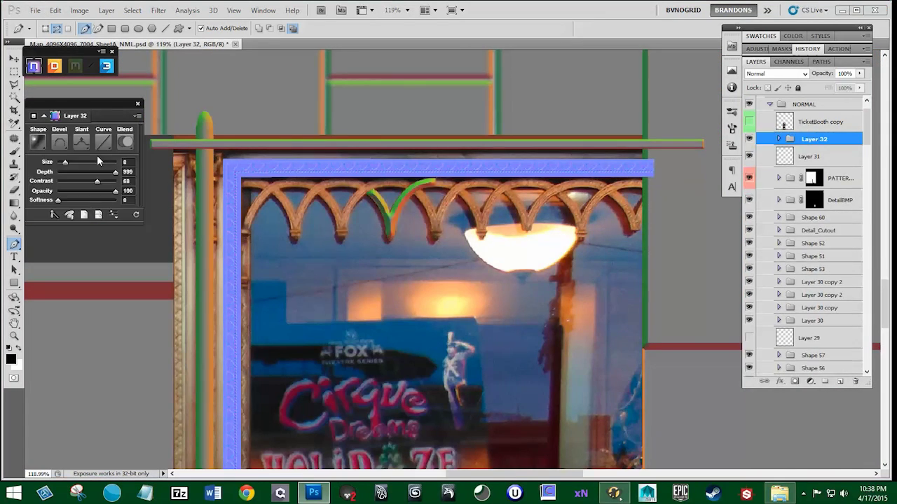
key(ctrl+alt+z)
- Edit path C to outline the stepped cap and rounded tip at the foot of the arch
scroll(394, 244, up, 5)
click(821, 61)
click(767, 98)
ctrl+click(361, 250)
click(360, 253)
click(377, 223)
drag(345, 212, 345, 208)
click(345, 226)
ctrl+click(418, 223)
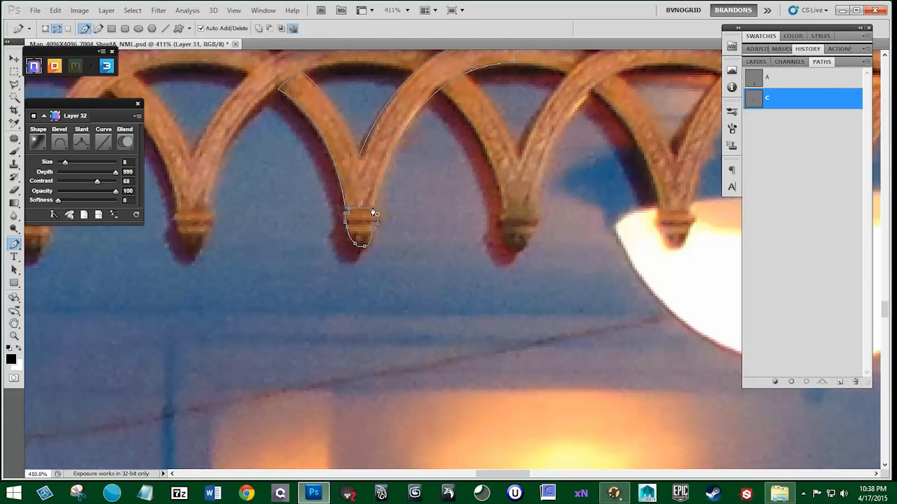
- Refine the cap outline by removing and repositioning anchor points along its collar and tip
drag(355, 244, 351, 245)
scroll(379, 219, up, 3)
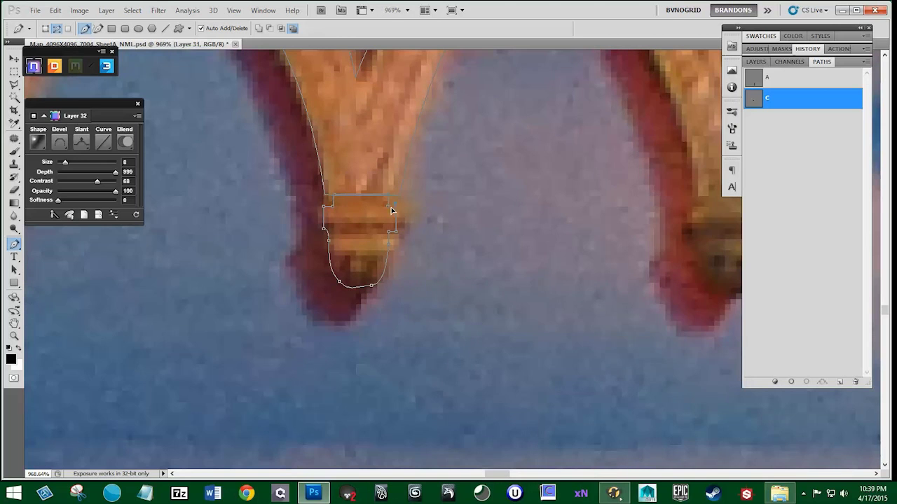
key(Delete)
click(389, 242)
drag(329, 241, 329, 169)
ctrl+click(388, 195)
scroll(444, 237, down, 4)
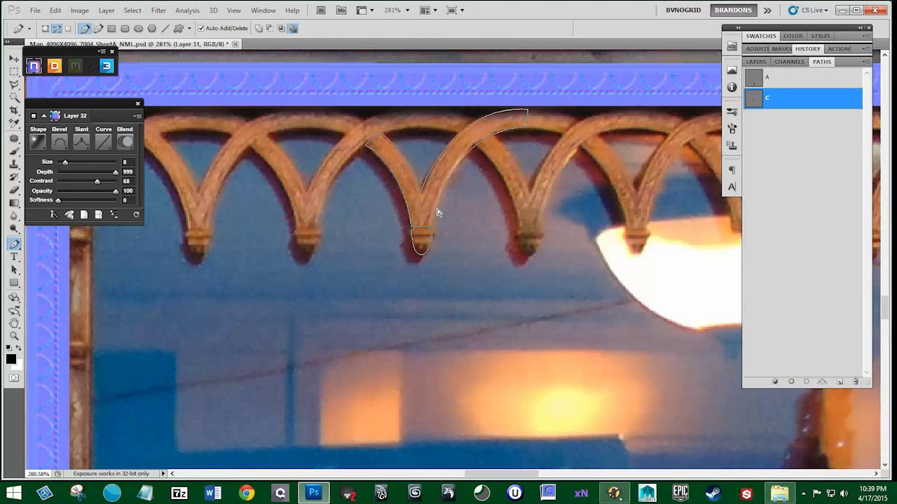
- Duplicate path C and rename the copy D
scroll(437, 251, up, 3)
drag(782, 99, 839, 382)
double_click(768, 118)
text(D)
key(Return)
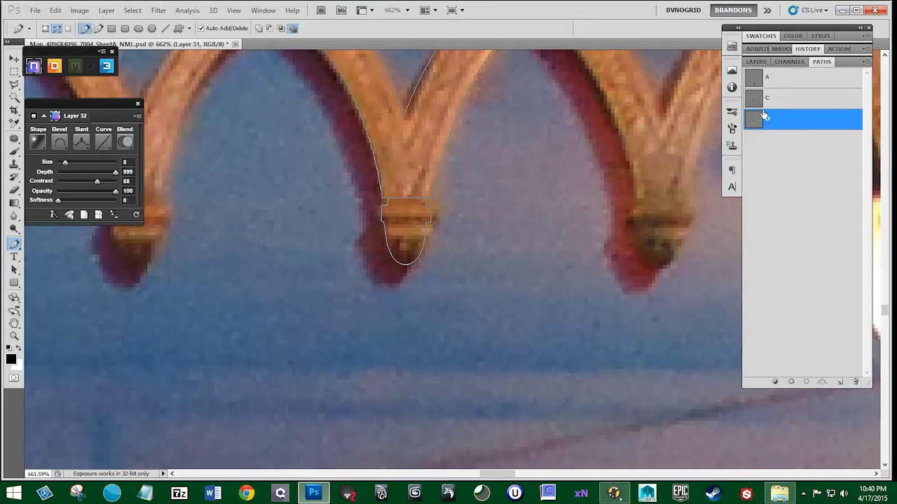
- Split the outline between the two paths, keeping only the arch in C and only the cap in D
click(765, 106)
click(759, 125)
scroll(363, 183, down, 1)
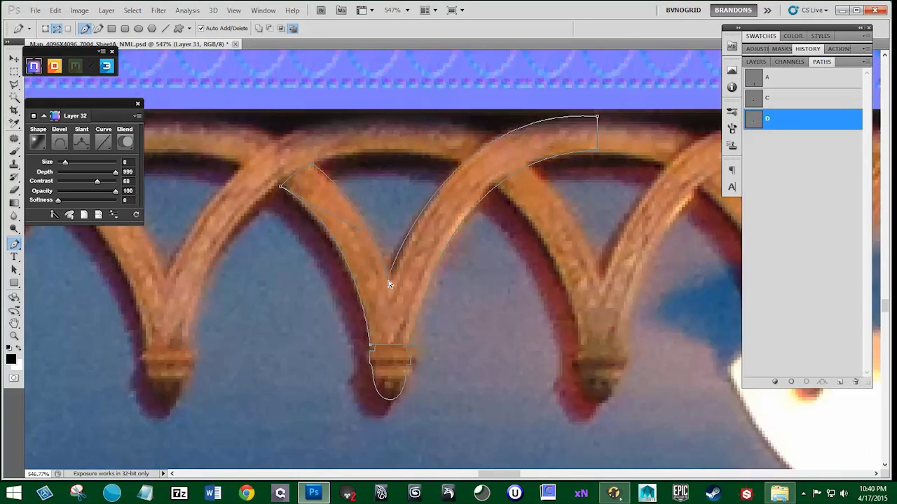
scroll(519, 224, down, 5)
- Convert the arch path's selection into a normal effect layer with size 0, depth 422 and contrast 79
click(756, 62)
key(ctrl+Return)
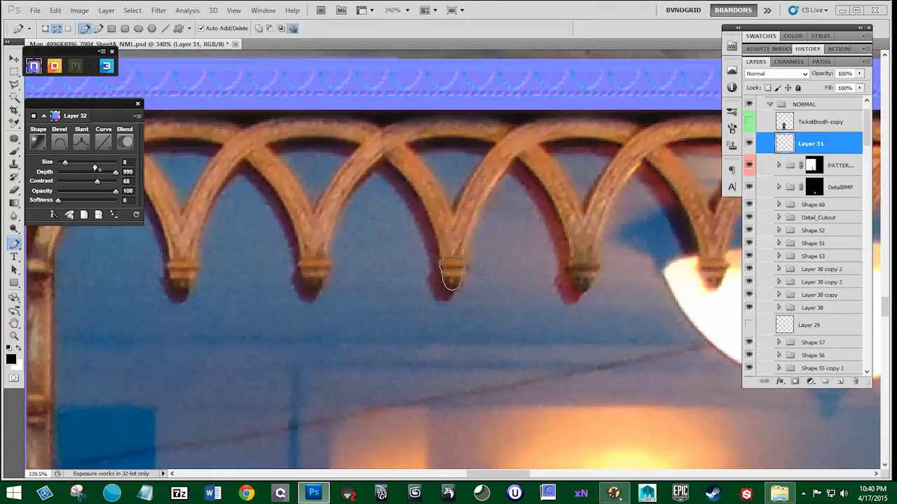
click(96, 167)
click(96, 168)
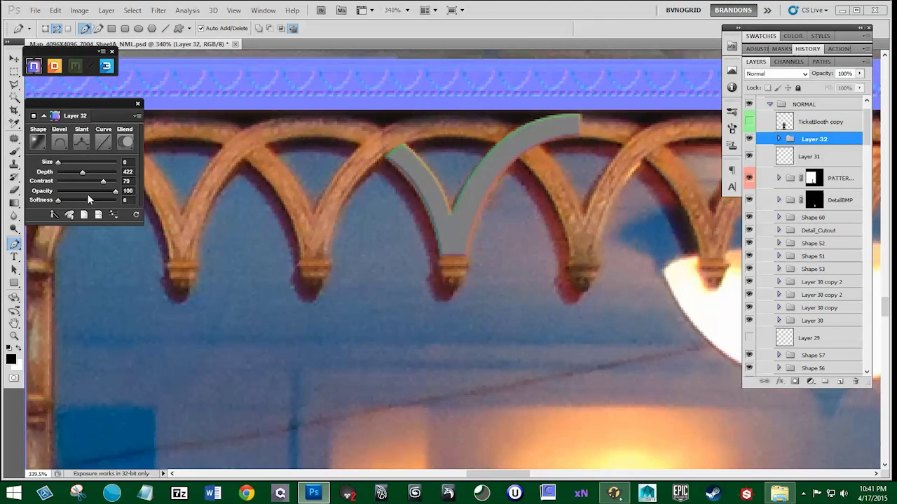
- Try several Curve profiles on the arch effect, choosing a zigzag one, and set size and softness to 1
click(103, 142)
click(115, 208)
click(104, 142)
click(124, 247)
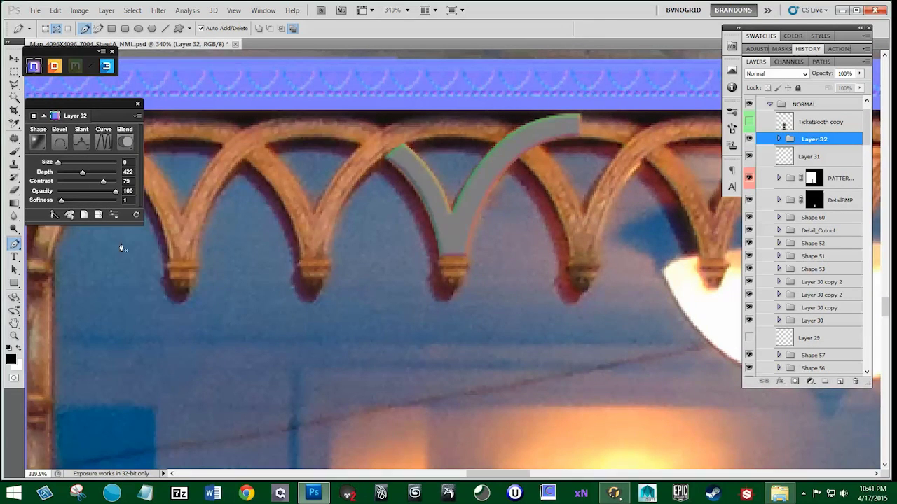
drag(57, 162, 59, 163)
click(104, 142)
click(124, 284)
scroll(159, 277, down, 1)
click(104, 142)
click(125, 304)
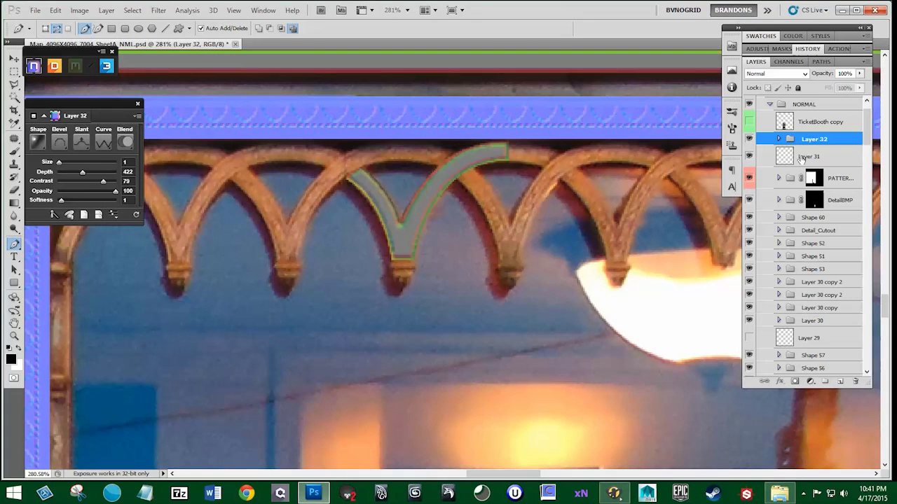
- Draw a new path around the stepped cap beneath the arch and adjust its lower curve points
click(821, 62)
click(756, 62)
click(821, 62)
scroll(400, 264, up, 5)
click(427, 252)
click(428, 264)
click(435, 264)
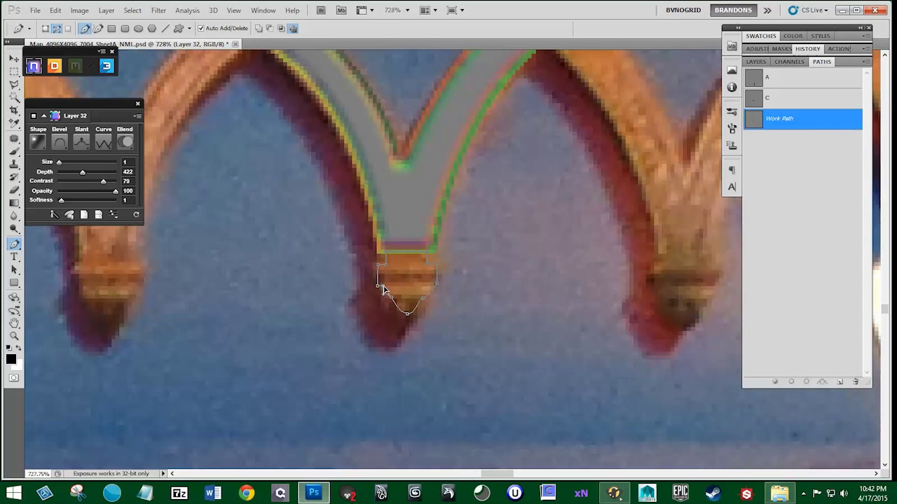
drag(429, 297, 479, 295)
ctrl+click(479, 295)
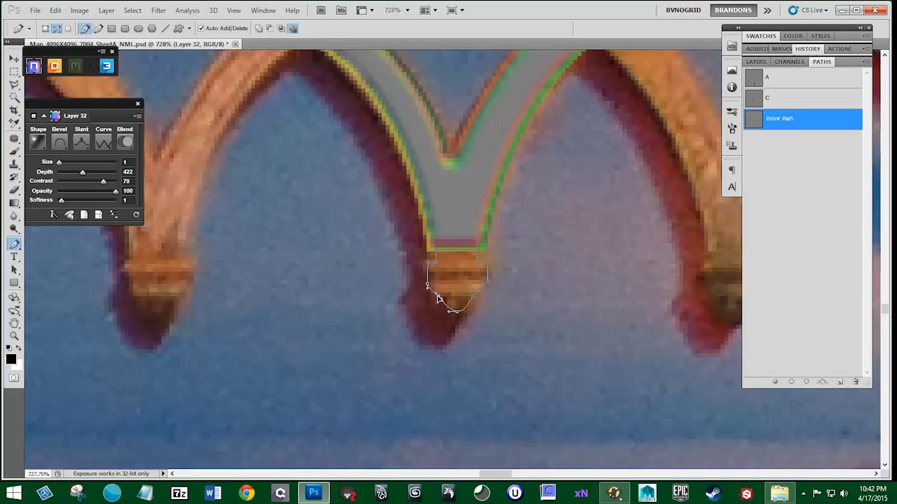
- Save the cap's work path under the name DD
scroll(392, 277, down, 5)
double_click(782, 121)
text(UM)
key(Return)
- Load the cap path as a selection and convert it into a normal effect layer
key(ctrl+Return)
scroll(659, 235, down, 2)
click(756, 61)
click(93, 174)
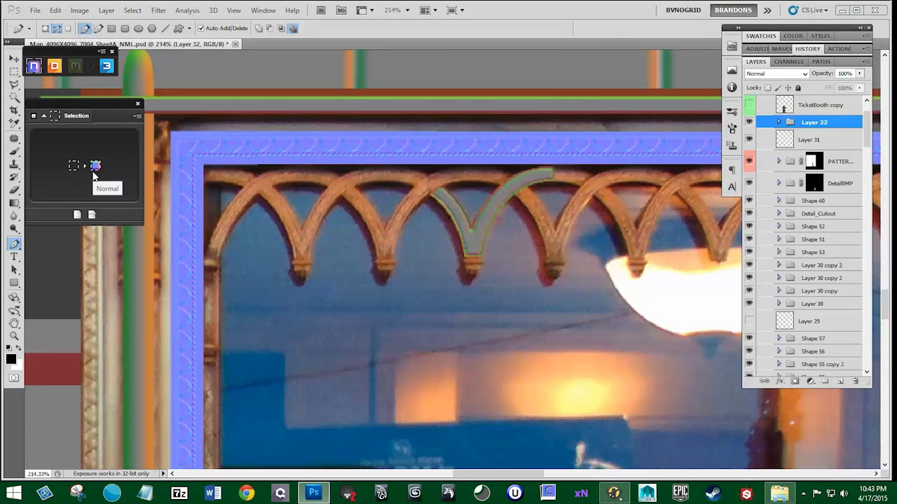
click(94, 169)
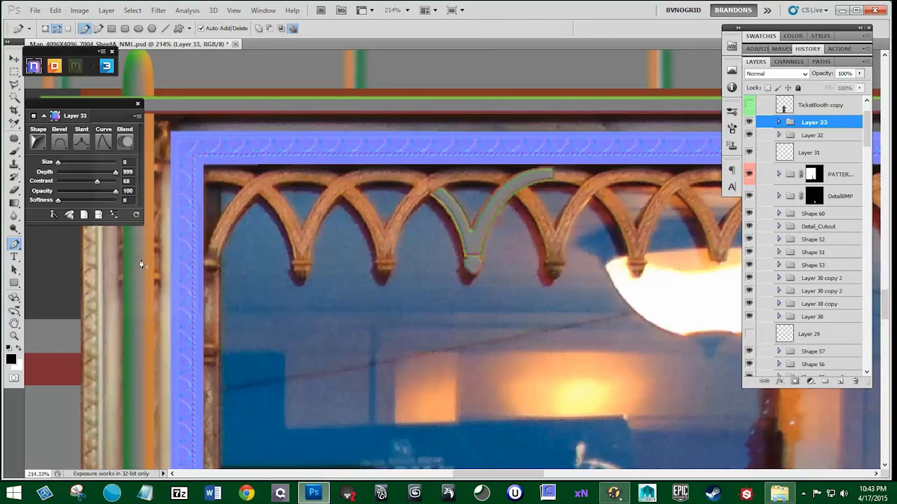
- Group the arch and cap normal layers and try to shift the group
scroll(492, 273, up, 3)
scroll(429, 205, down, 5)
shift+click(812, 135)
key(ctrl+g)
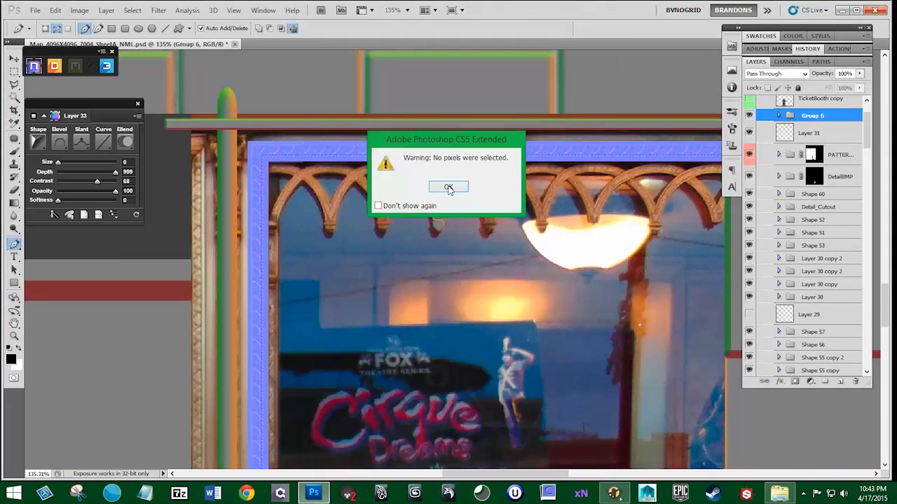
click(449, 188)
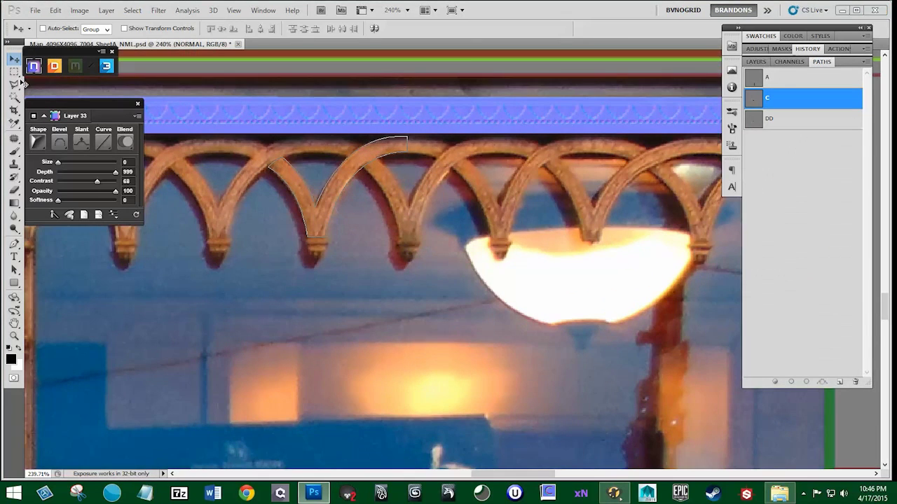
- Replace the cut-off end of path C so the arch outline continues past its crest into the next arch
key(p)
ctrl+click(406, 152)
key(Delete)
click(324, 237)
drag(407, 152, 442, 164)
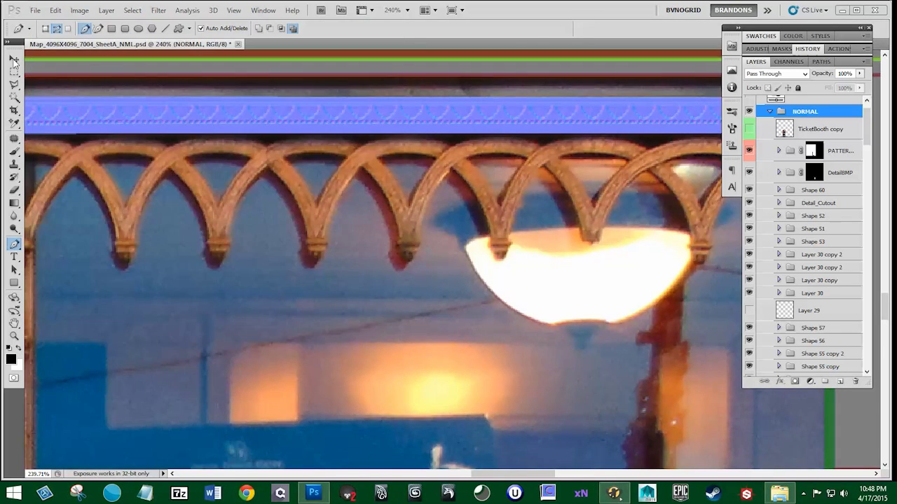
- Reopen the normal effect panel and convert the extended arch selection into a normal layer with size 2
click(13, 61)
scroll(63, 48, down, 1)
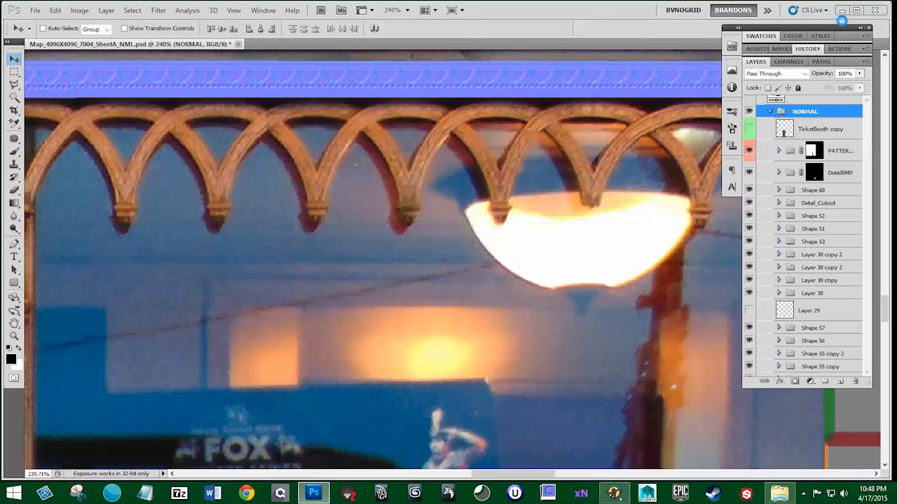
click(32, 66)
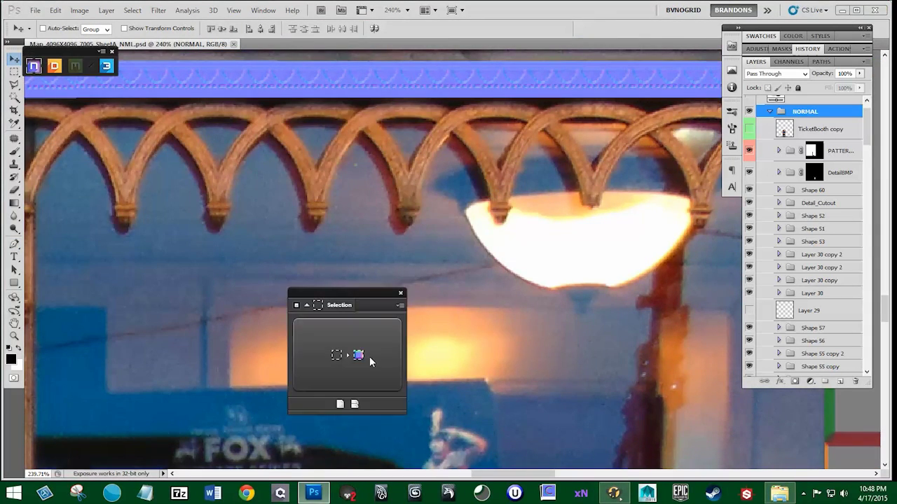
drag(86, 161, 79, 161)
click(57, 141)
click(73, 160)
- Apply a zigzag Curve profile to the arch's normal effect and set its softness to 2
click(123, 140)
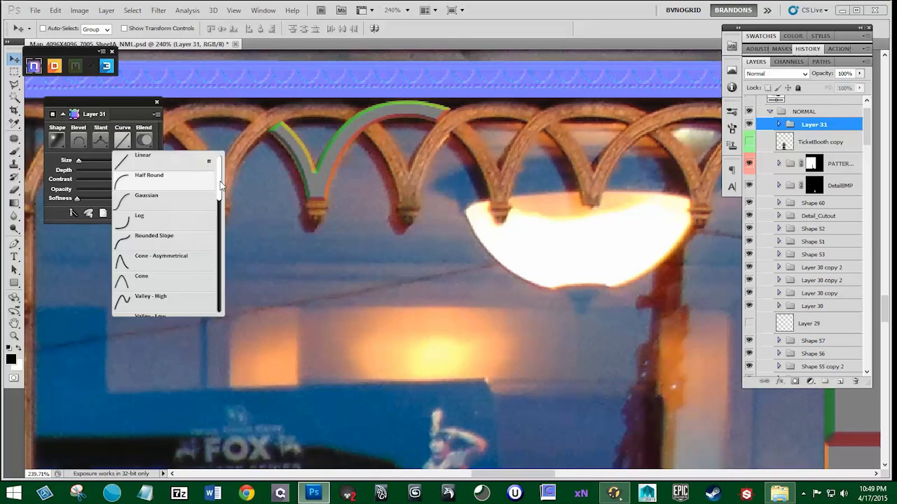
drag(221, 172, 222, 210)
click(157, 287)
drag(77, 199, 85, 199)
- Convert the cap selection into its own normal effect layer with size 2 and softness 2
scroll(355, 170, down, 3)
drag(369, 172, 431, 221)
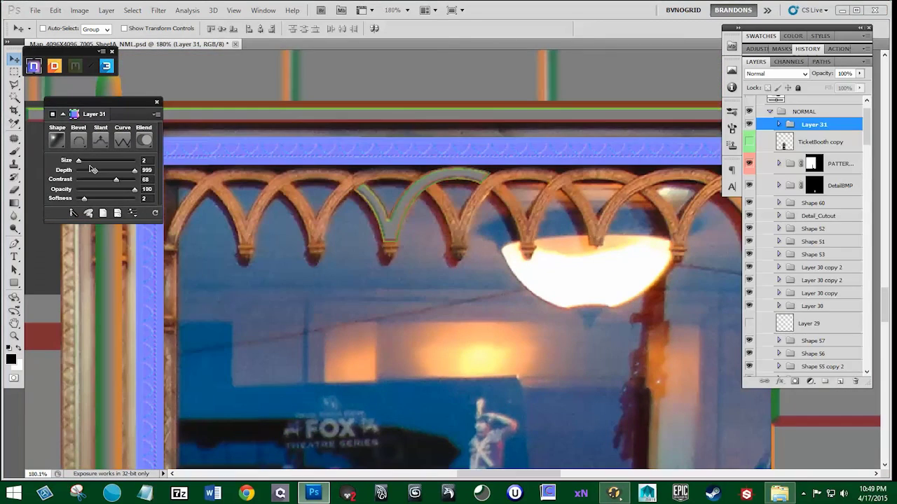
click(91, 168)
drag(85, 161, 78, 162)
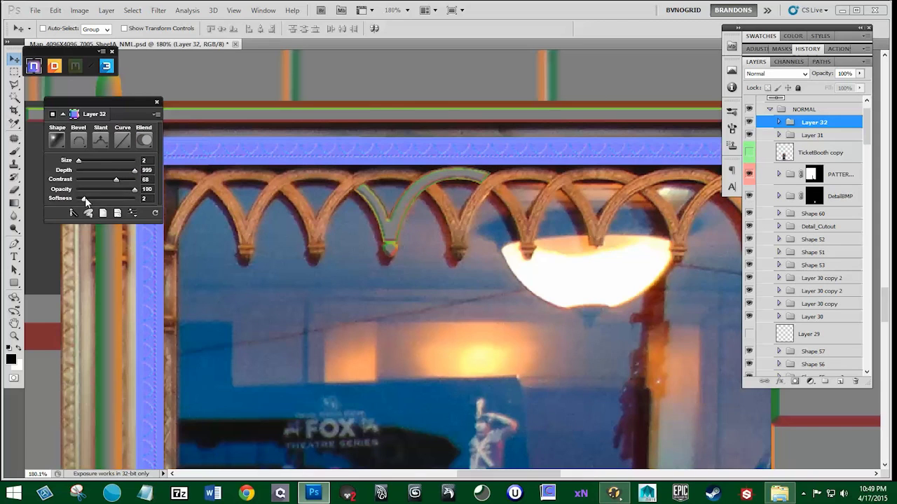
- Duplicate the arch and cap layers one bay to the left and scale all four to fit the photo's tracery
shift+click(815, 135)
drag(421, 216, 354, 208)
shift+click(814, 161)
key(ctrl+t)
drag(287, 168, 278, 162)
key(Return)
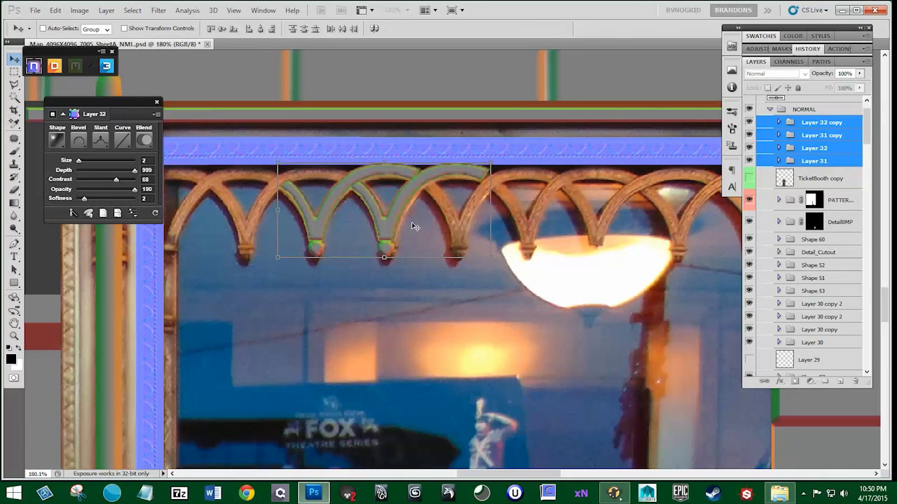
- Reorder the four layers so both cap layers sit below both arch layers
click(821, 136)
click(817, 149)
shift+click(814, 161)
key(Down)
click(819, 135)
ctrl+click(814, 161)
click(818, 122)
ctrl+click(812, 149)
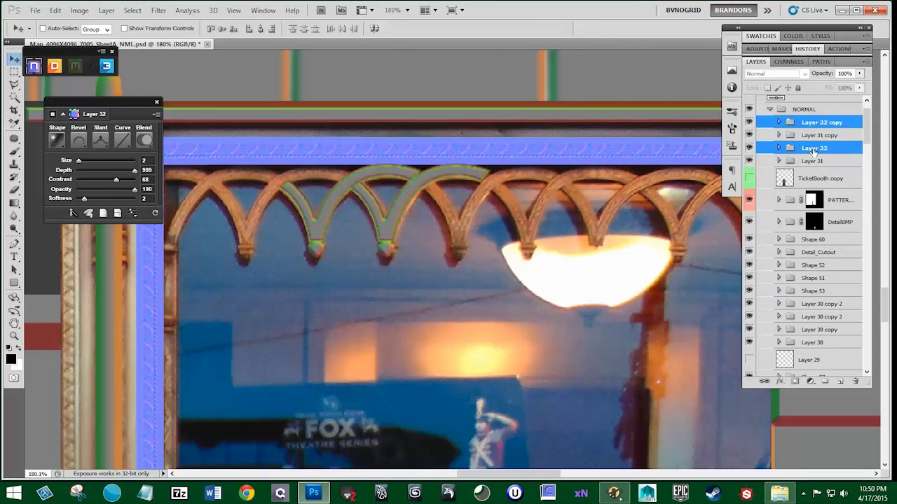
drag(813, 151, 812, 167)
- Nudge the arches and caps slightly down, and shift the original arch and cap slightly left
shift+click(816, 123)
key(Down)
click(813, 150)
shift+click(813, 162)
ctrl+click(812, 137)
ctrl+click(810, 151)
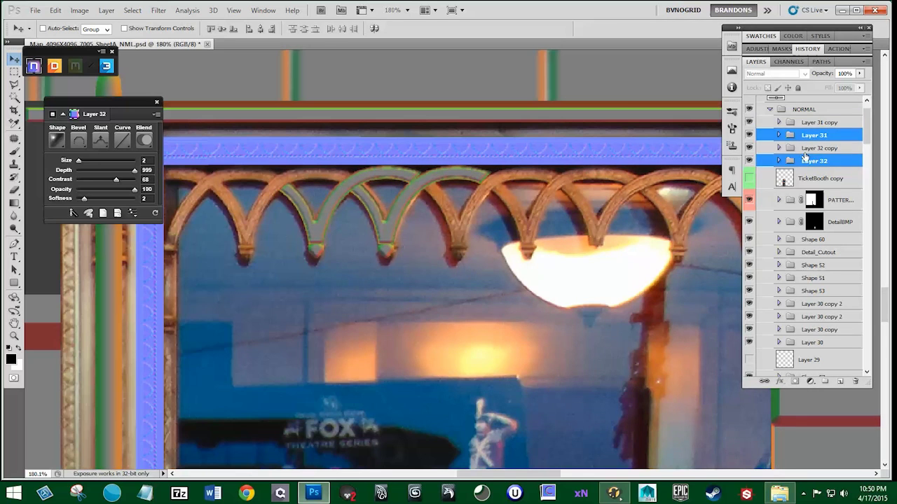
key(Left)
key(Left)
key(Left)
key(Left)
drag(807, 135, 805, 120)
key(ctrl+z)
- Duplicate the arch and cap layers repeatedly to both sides until the tracery spans the full window width
shift+click(808, 124)
mouse_move(387, 208)
mouse_down()
mouse_move(254, 207)
mouse_move(373, 213)
mouse_up()
drag(372, 214, 241, 213)
scroll(242, 213, down, 2)
shift+click(809, 203)
shift+click(812, 264)
drag(338, 210, 561, 223)
scroll(489, 216, down, 2)
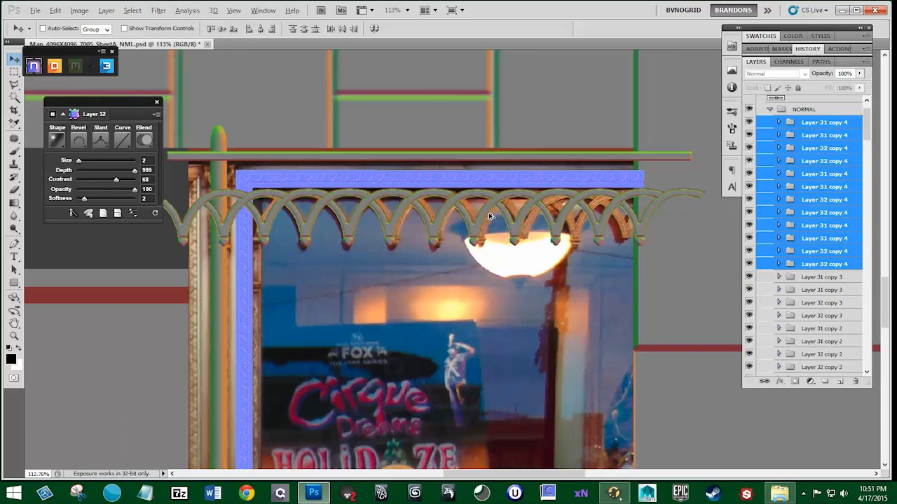
- Group all the arch and cap layers and mask the group to a rectangle inside the window frame
scroll(817, 259, down, 3)
shift+click(817, 255)
shift+click(818, 316)
key(ctrl+g)
key(m)
drag(252, 187, 633, 287)
click(794, 381)
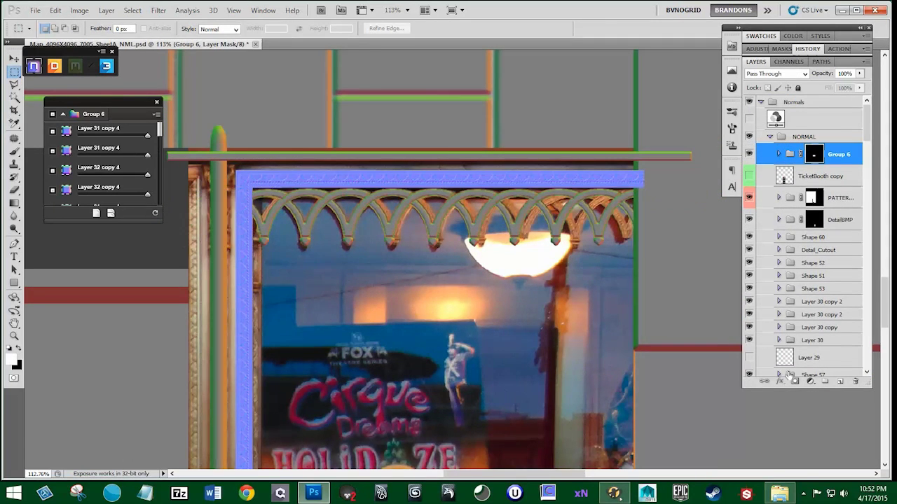
- Draw a rectangle shape covering the window glass, placed directly above the DetailBMP group
scroll(398, 209, down, 1)
drag(379, 231, 352, 151)
scroll(352, 150, down, 1)
click(814, 220)
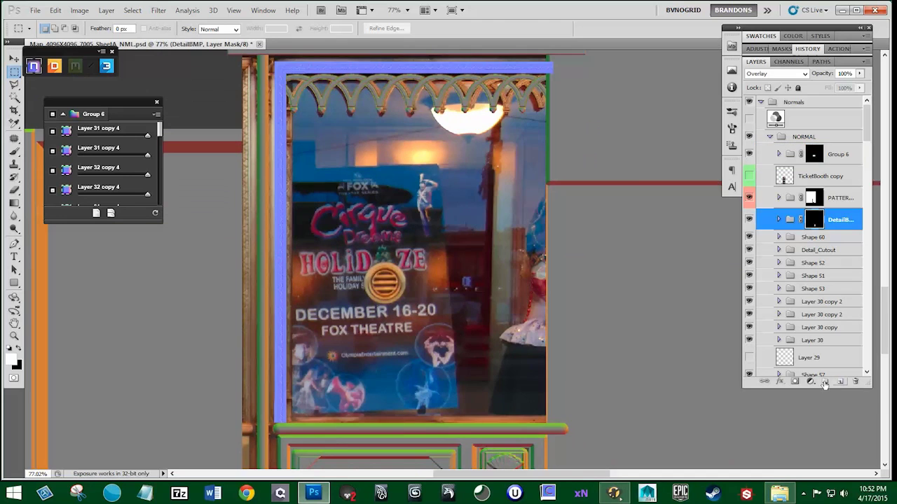
key(u)
mouse_move(289, 75)
mouse_down()
mouse_move(530, 366)
mouse_move(546, 418)
mouse_up()
drag(288, 420, 288, 421)
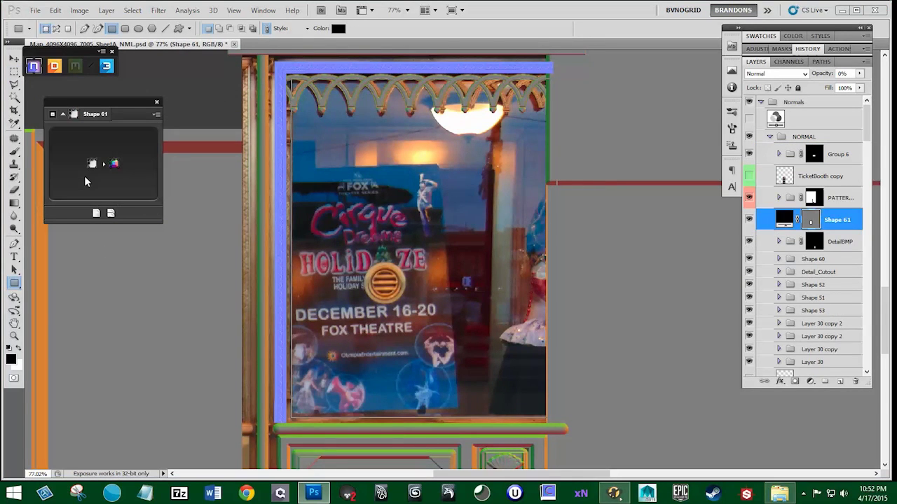
- Convert the window rectangle into a normal effect and toggle the visibility of the layers beneath to compare
drag(84, 161, 82, 161)
drag(386, 262, 431, 345)
click(749, 251)
click(750, 251)
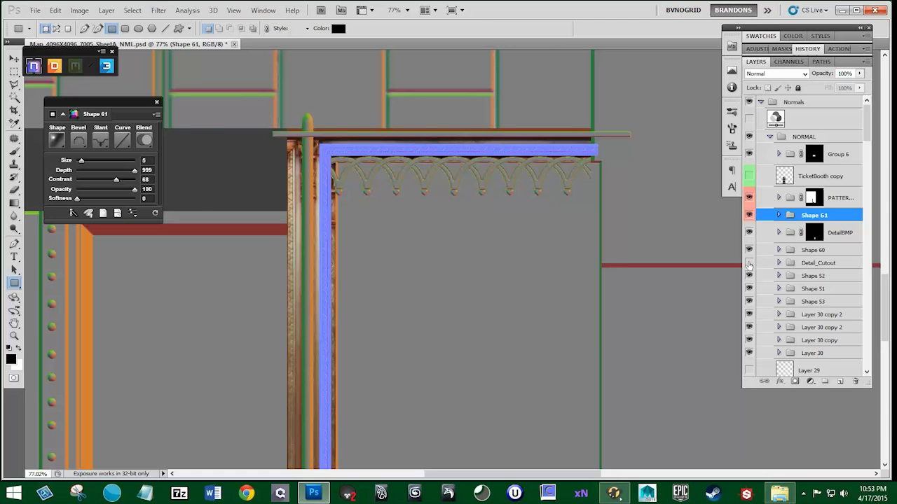
click(749, 263)
- Duplicate the window frame's pattern group and try flipping the copy, then undo the last change
click(836, 198)
key(v)
key(ctrl+j)
click(55, 11)
mouse_move(91, 231)
click(231, 339)
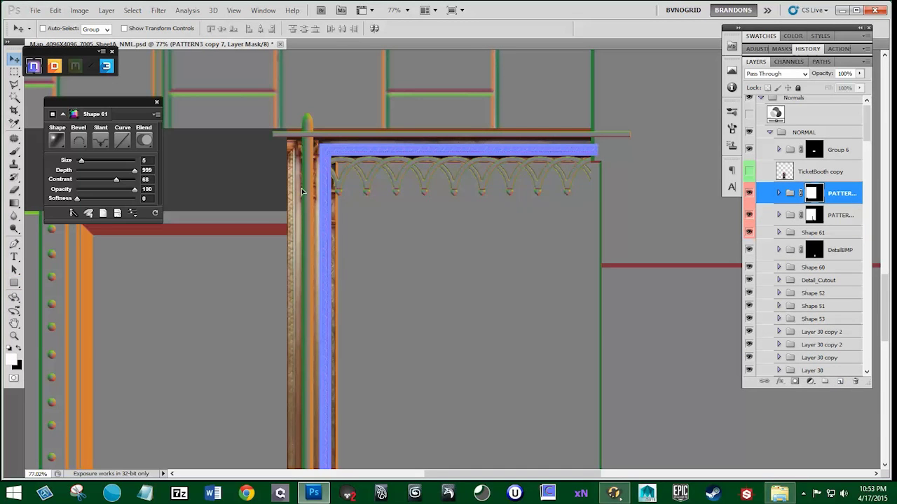
scroll(303, 192, down, 5)
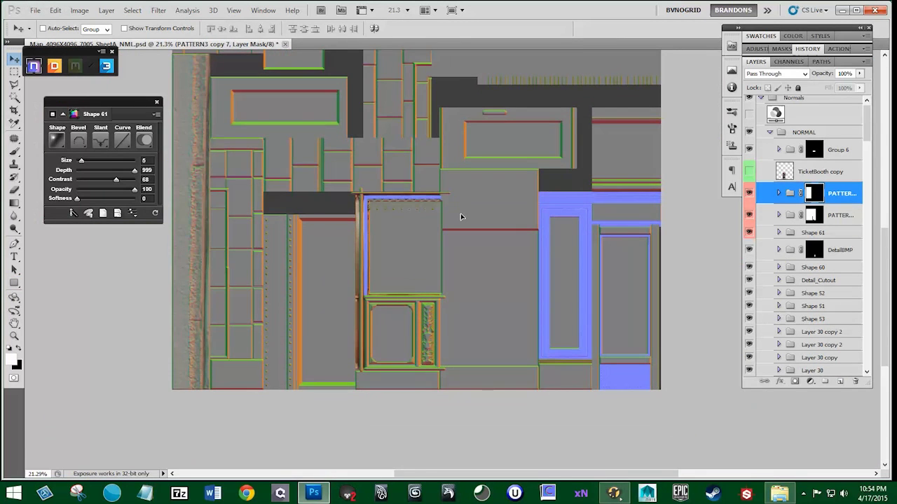
scroll(831, 194, down, 1)
key(ctrl+z)
scroll(369, 228, up, 6)
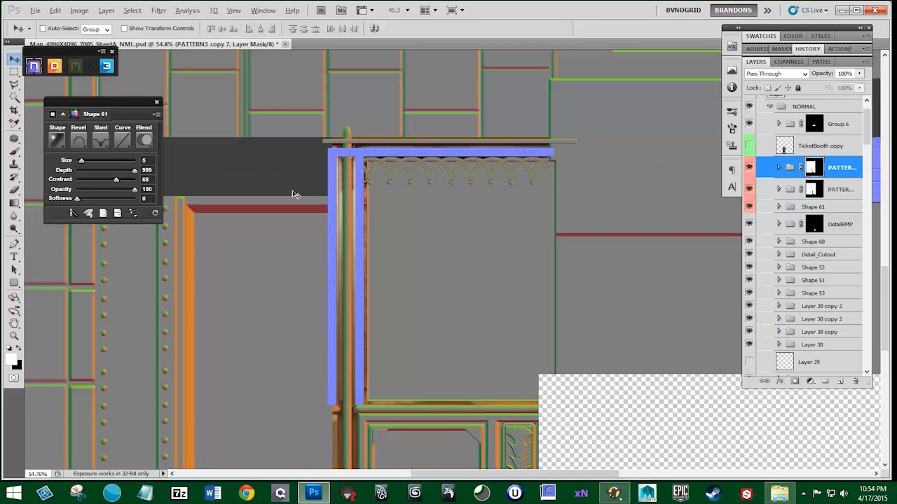
- Mirror the duplicated pattern group horizontally and position it on the other side of the column, above the doorway
click(749, 167)
click(749, 168)
click(56, 11)
click(231, 339)
scroll(302, 257, down, 5)
drag(178, 272, 356, 269)
scroll(321, 265, up, 5)
drag(386, 301, 382, 214)
scroll(383, 215, down, 3)
drag(428, 91, 466, 56)
- Draw a tall rounded rectangle over the full column and convert it into a normal effect with size 22 and softness 9
right_click(14, 283)
click(71, 298)
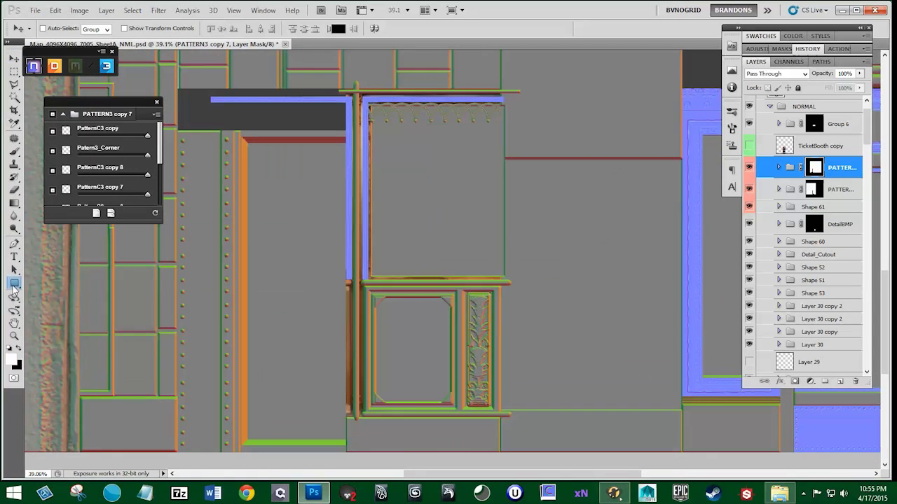
drag(354, 94, 361, 412)
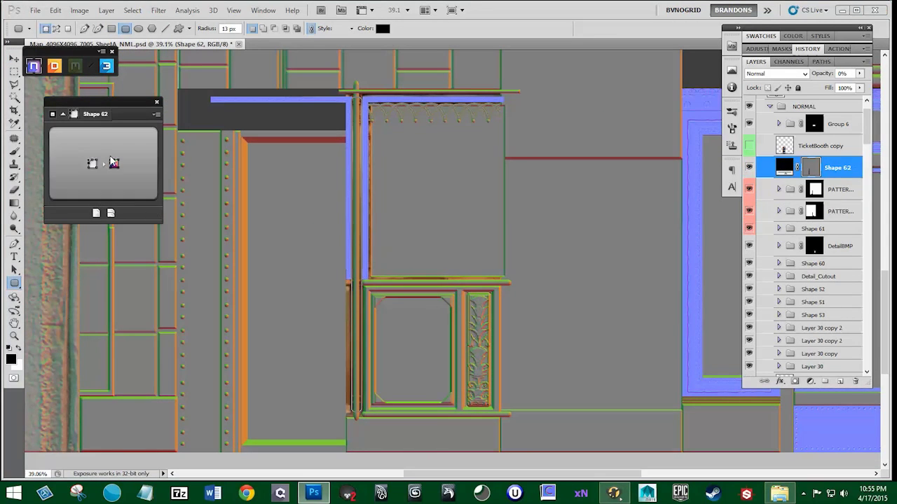
click(112, 161)
click(101, 141)
click(106, 180)
click(106, 199)
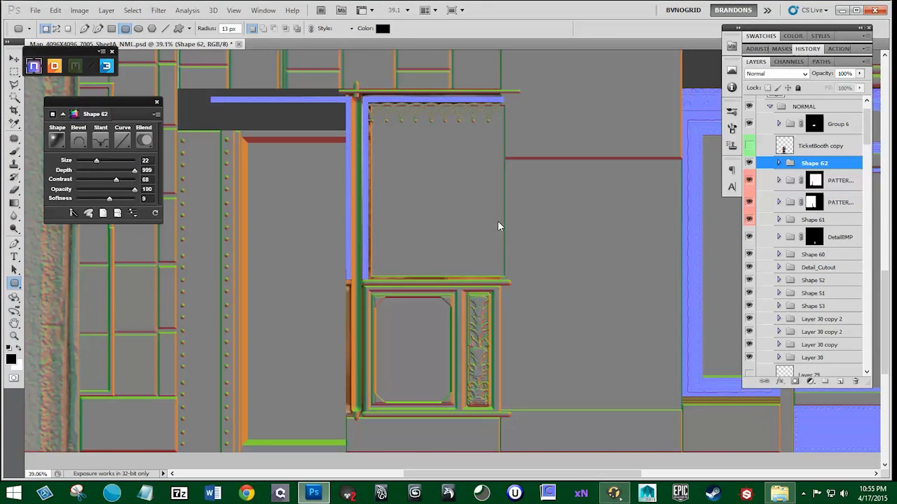
- Move the Shape 62 column layer down the stack to sit between Shape 59 and BlackOutline
drag(814, 163, 808, 363)
scroll(799, 311, down, 4)
drag(813, 176, 803, 330)
drag(391, 343, 390, 281)
scroll(391, 280, up, 3)
scroll(771, 334, down, 2)
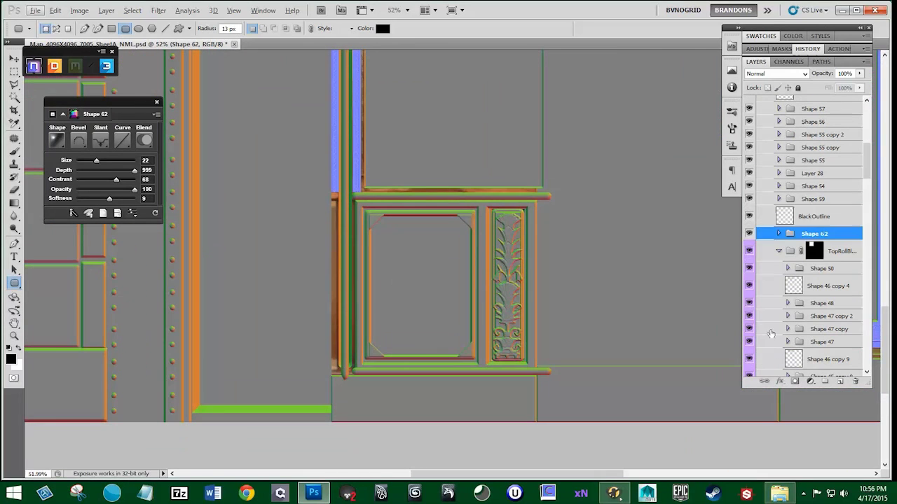
drag(770, 235, 769, 211)
- Toggle the visibility of the layers from Shape 62 up to Shape 55 copy to identify the lower panel's parts
double_click(749, 211)
double_click(749, 199)
double_click(749, 186)
click(749, 173)
double_click(749, 160)
click(749, 149)
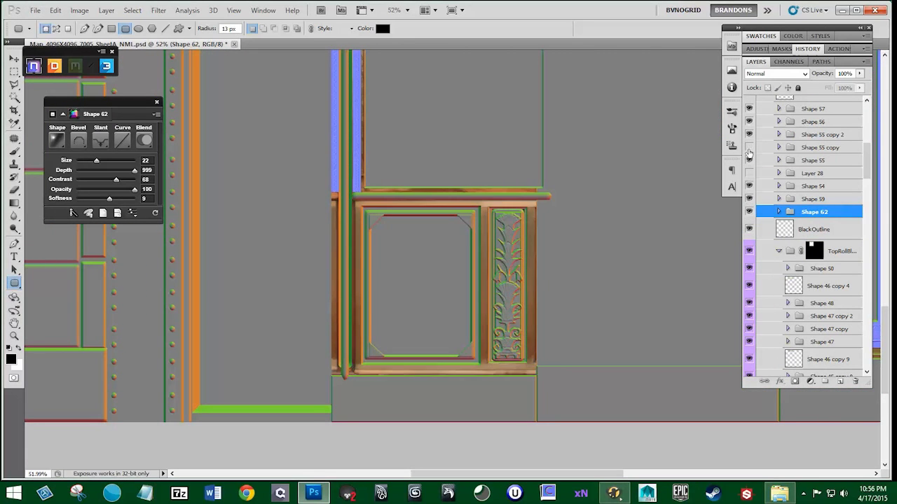
click(749, 173)
click(749, 147)
- Duplicate the Shape 55 copy, Shape 55 and Layer 28 groups and label the duplicates blue
click(819, 147)
shift+click(816, 173)
drag(816, 173, 841, 382)
right_click(750, 143)
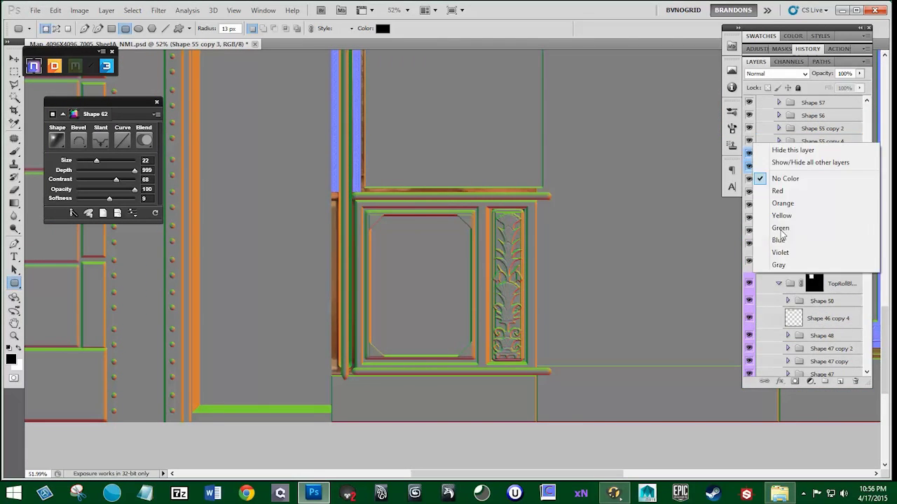
click(782, 239)
- Mirror the blue-labelled panel layers horizontally and align them against the opposite side of the column
click(56, 10)
click(237, 349)
drag(428, 220, 237, 223)
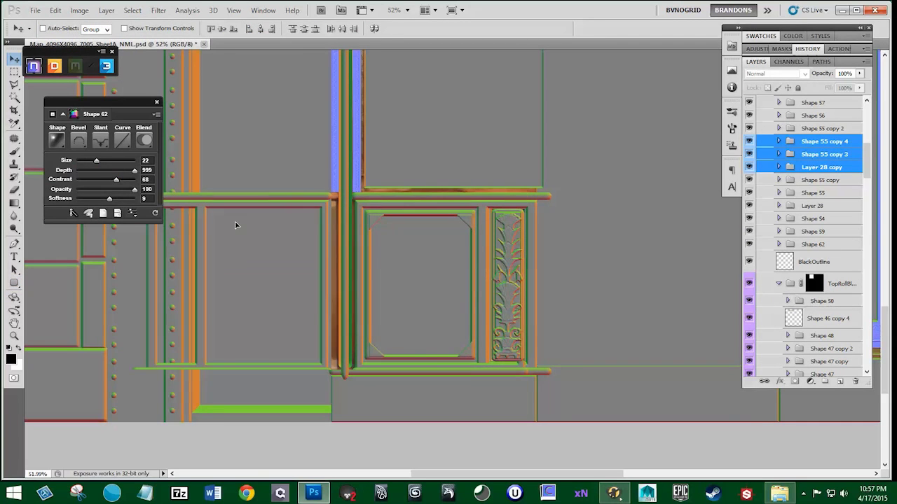
key(Right)
key(Right)
key(Right)
key(Right)
key(Right)
key(Right)
key(Right)
key(Right)
- Hide the Shape 57, Shape 56, Shape 55 copy 2 and Shape 62 layers
drag(423, 133, 427, 244)
scroll(813, 146, up, 4)
scroll(813, 148, down, 5)
drag(749, 255, 749, 283)
scroll(751, 261, down, 4)
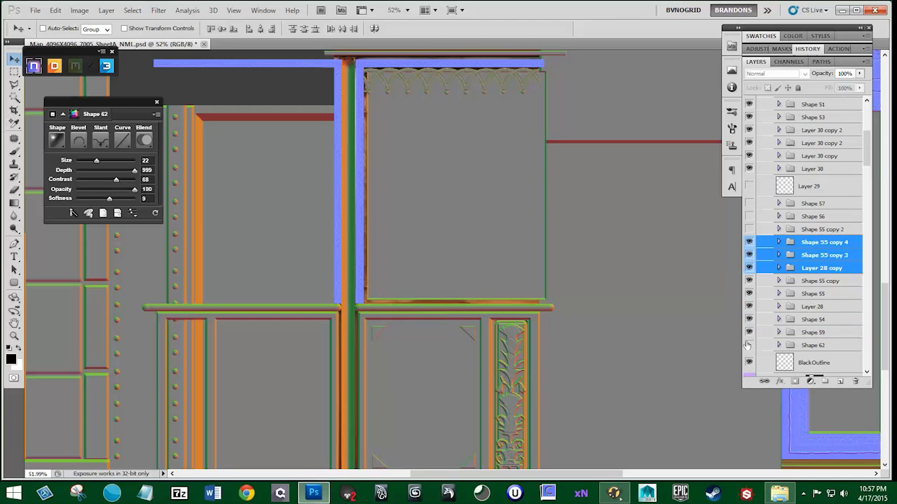
click(748, 345)
- Draw a thin rounded band above Layer 29 at the column's base and make it a normal effect with size 4 and softness 6
click(812, 186)
scroll(341, 228, up, 4)
key(u)
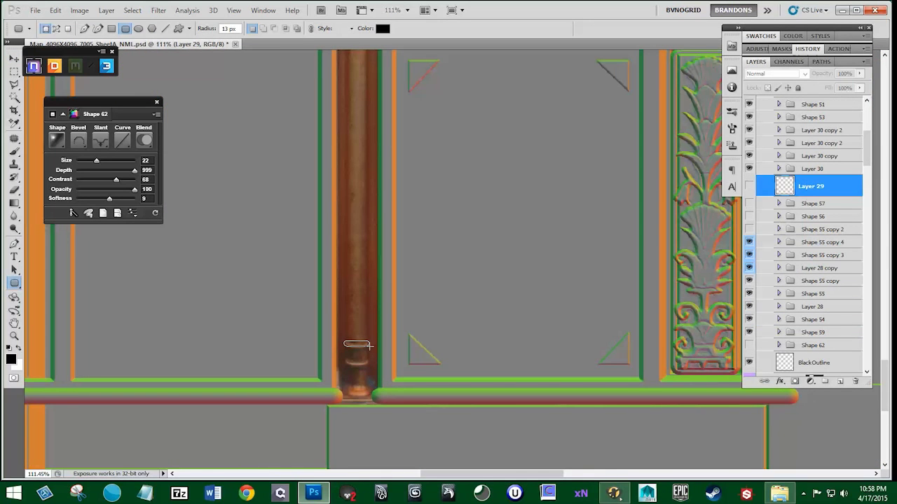
drag(368, 346, 369, 347)
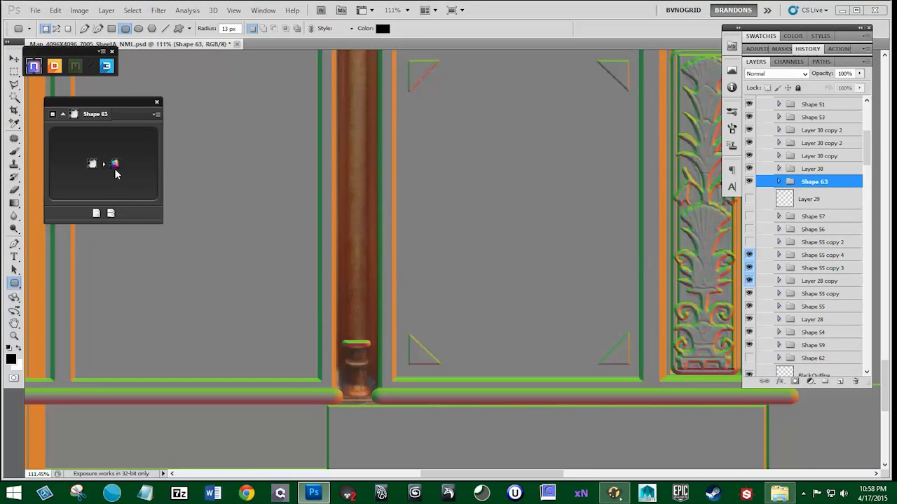
click(115, 168)
drag(84, 162, 82, 162)
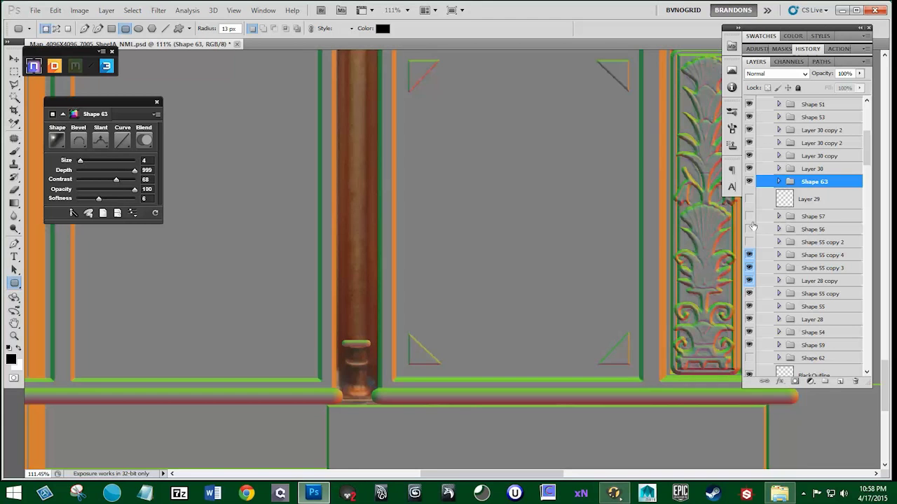
- Duplicate the rounded band twice and place the copies down the rings of the column's base
click(751, 219)
click(751, 219)
key(v)
drag(364, 329, 366, 362)
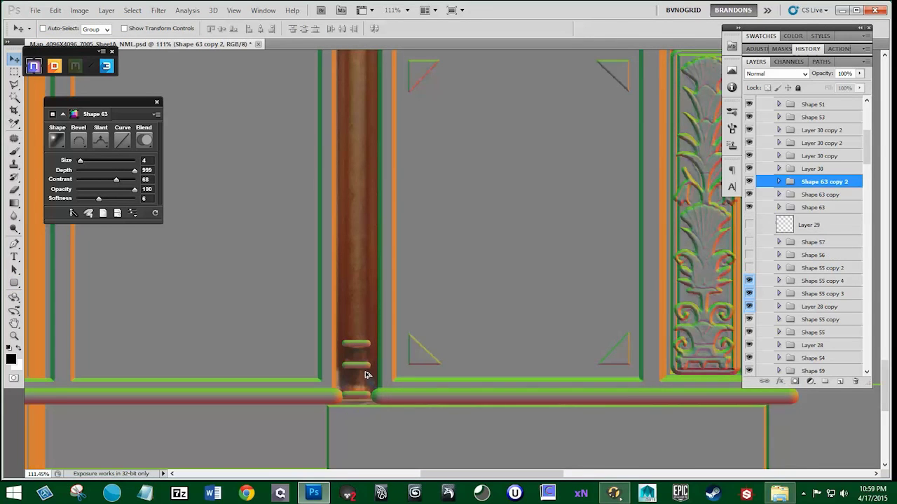
- Duplicate the Shape 63 and Shape 63 copy bands and place the copies where the column meets the upper horizontal rail
click(822, 195)
scroll(436, 282, down, 2)
drag(434, 283, 419, 343)
shift+click(815, 207)
drag(394, 351, 396, 127)
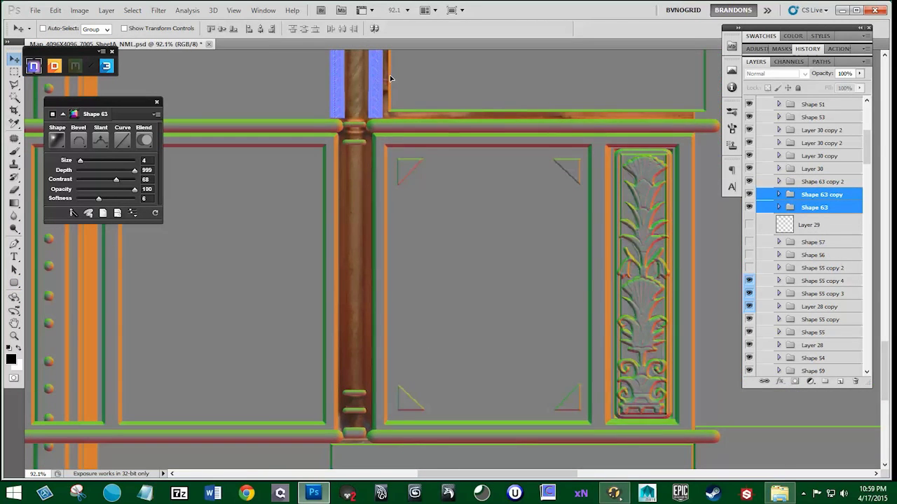
key(ctrl+j)
click(789, 196)
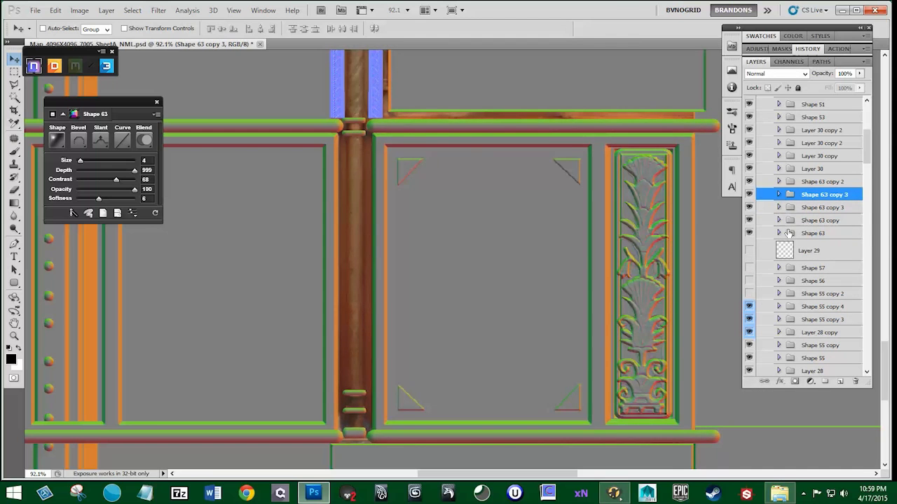
- Add two more band copies around the ring beneath the capital at the top of the twisted column
click(789, 182)
scroll(391, 125, down, 2)
scroll(391, 125, up, 8)
scroll(383, 140, up, 1)
drag(377, 466, 376, 434)
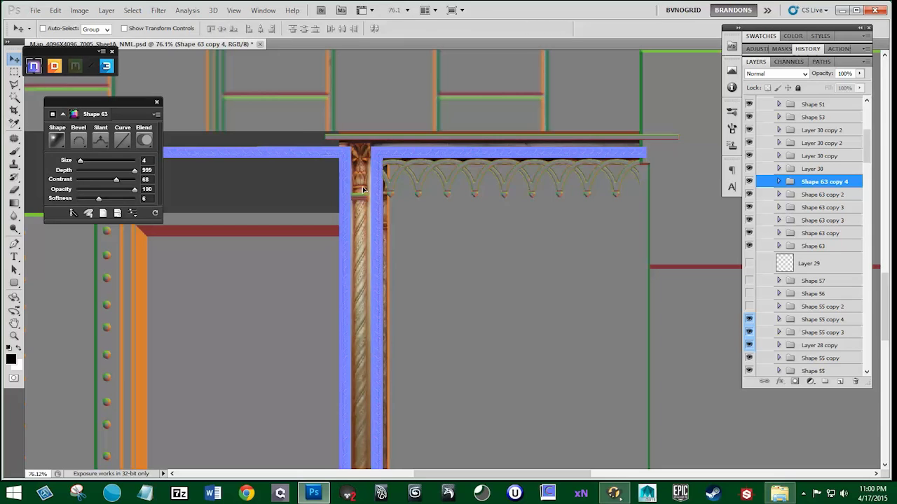
key(ctrl+j)
scroll(371, 208, up, 3)
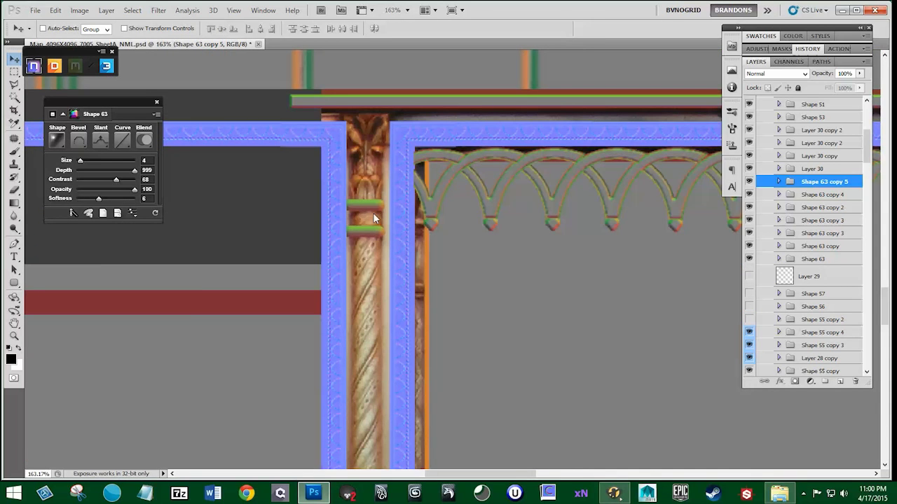
drag(374, 213, 355, 215)
- On a new layer, outline one half of the capital's leaf ornament, trim the selection at its centre line and fill it black
key(ctrl+shift+alt+n)
click(14, 86)
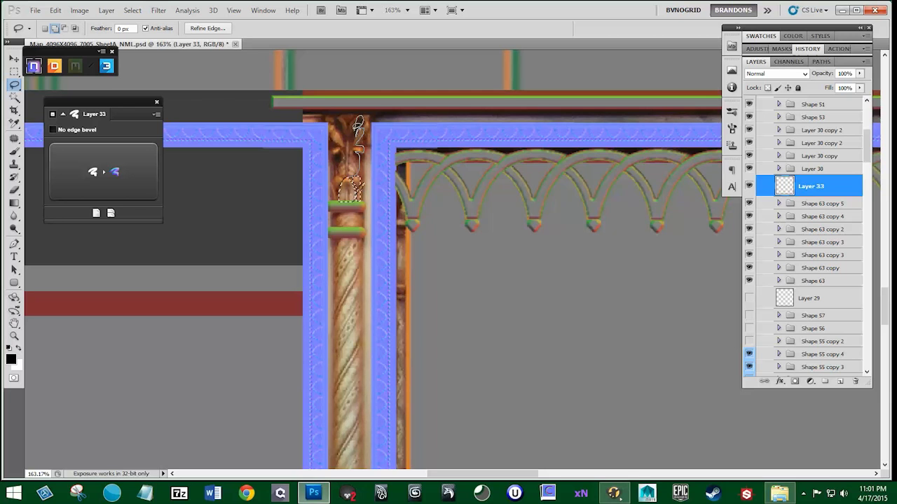
key(ctrl+d)
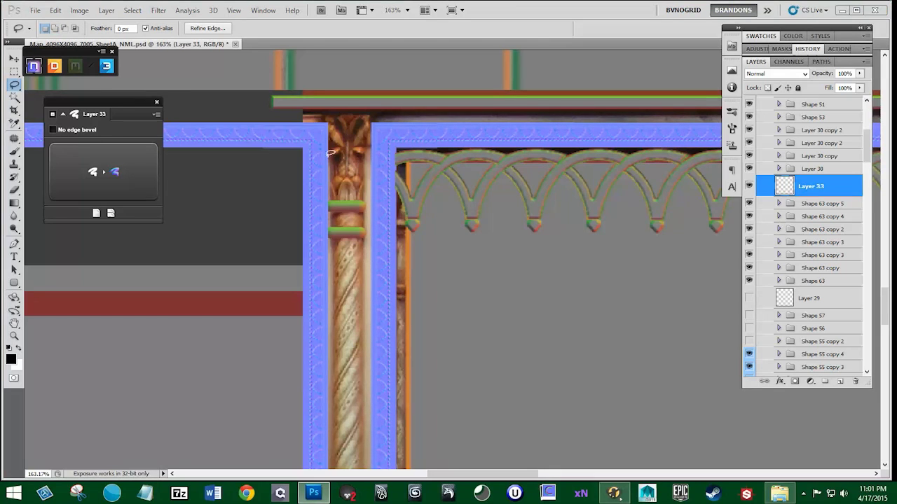
key(shift+l)
scroll(369, 144, up, 4)
click(333, 82)
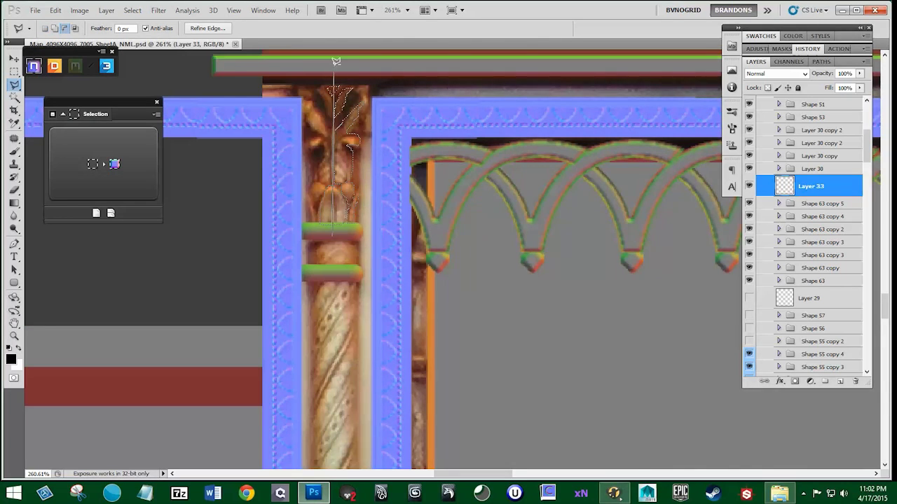
click(334, 69)
click(303, 72)
click(301, 241)
click(333, 237)
key(alt+BackSpace)
- Try converting the half ornament into a normal effect with size 1 and softness 4, then delete the effect
click(98, 173)
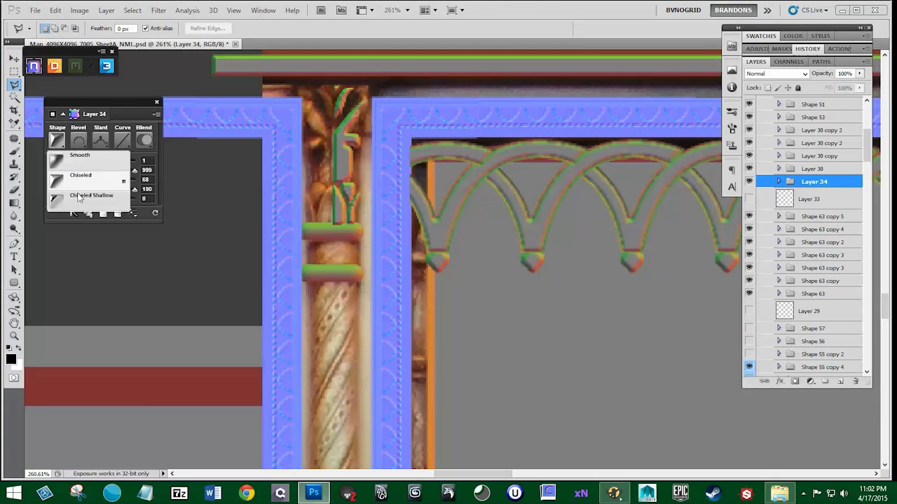
drag(77, 199, 92, 198)
scroll(361, 198, down, 1)
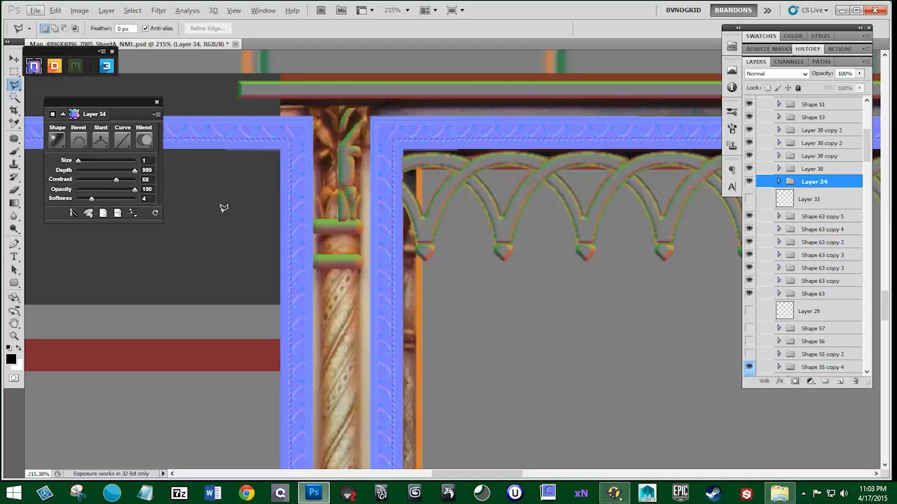
key(Delete)
- Duplicate the black half ornament, mirror the copy horizontally to complete the capital, and merge both layers
click(749, 177)
key(ctrl+j)
click(56, 11)
click(217, 389)
key(v)
shift+click(816, 197)
right_click(816, 196)
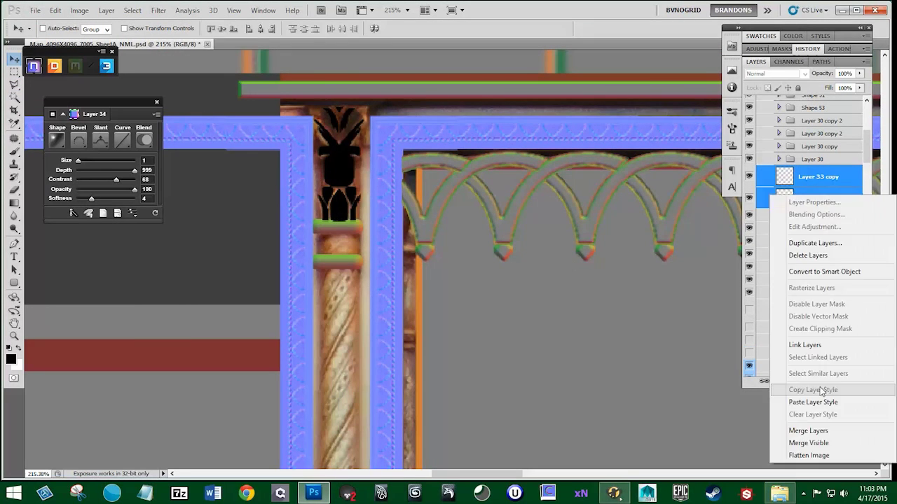
click(808, 431)
- Convert the merged capital ornament into a normal effect with size 6 and softness 0, keeping a hidden copy of the black layer
ctrl+click(784, 176)
click(749, 177)
click(125, 213)
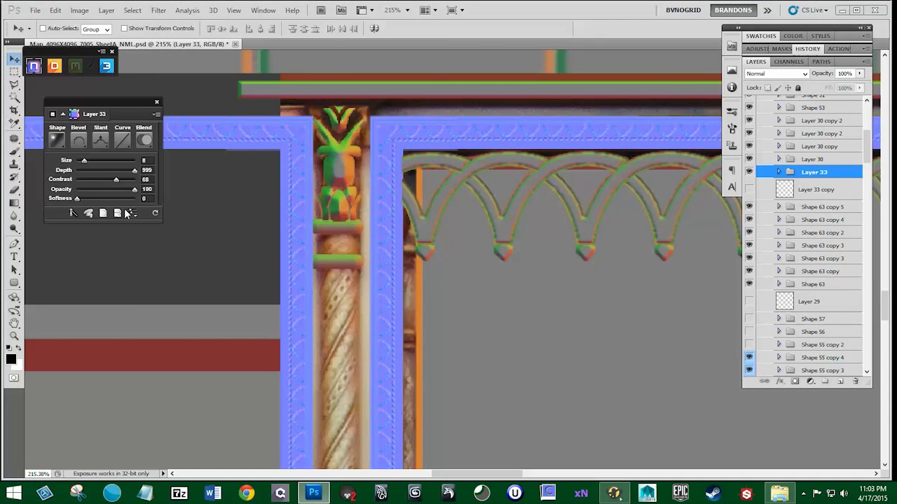
drag(85, 161, 83, 162)
click(133, 213)
- Move the Shape 63 copy 5 band above the capital ornament's normal layer
click(813, 171)
click(749, 207)
click(749, 207)
drag(812, 207, 805, 167)
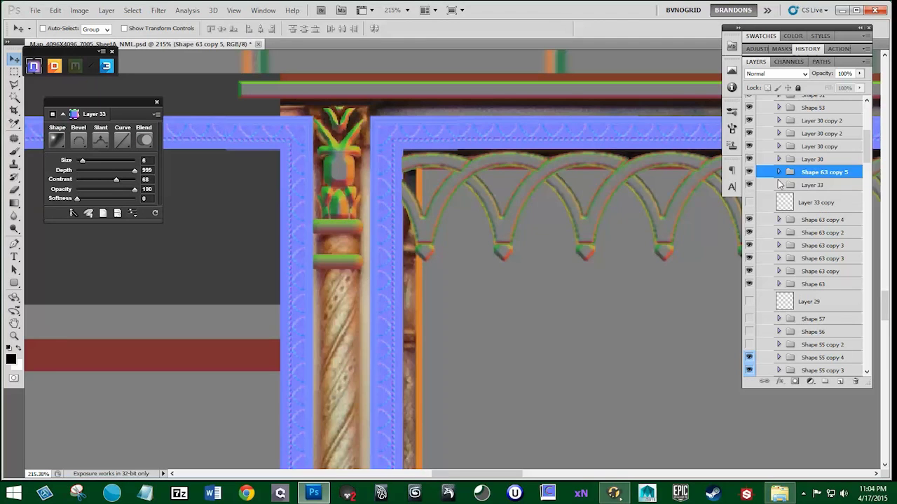
scroll(423, 211, down, 8)
scroll(748, 282, down, 5)
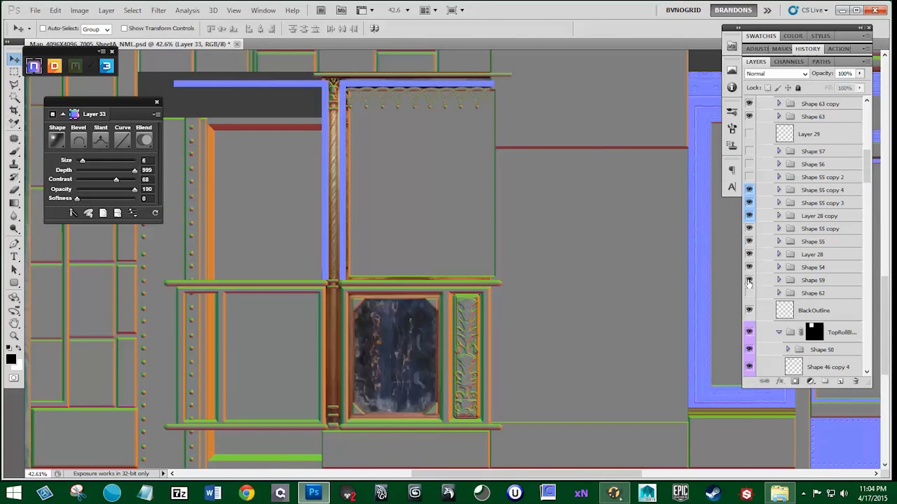
scroll(497, 246, down, 3)
click(813, 310)
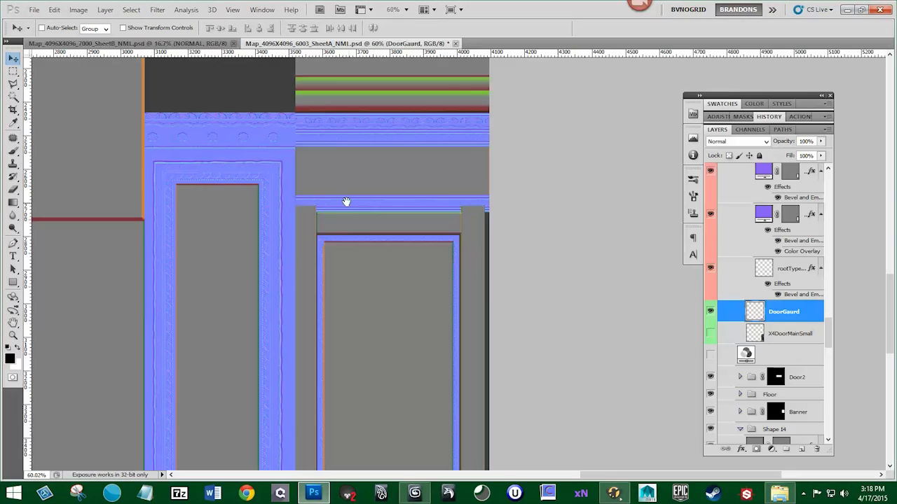
- Save the SheetA normal-map document as a new version named Map_4096X4096_6006_SheetA_NML.psd
scroll(346, 202, down, 6)
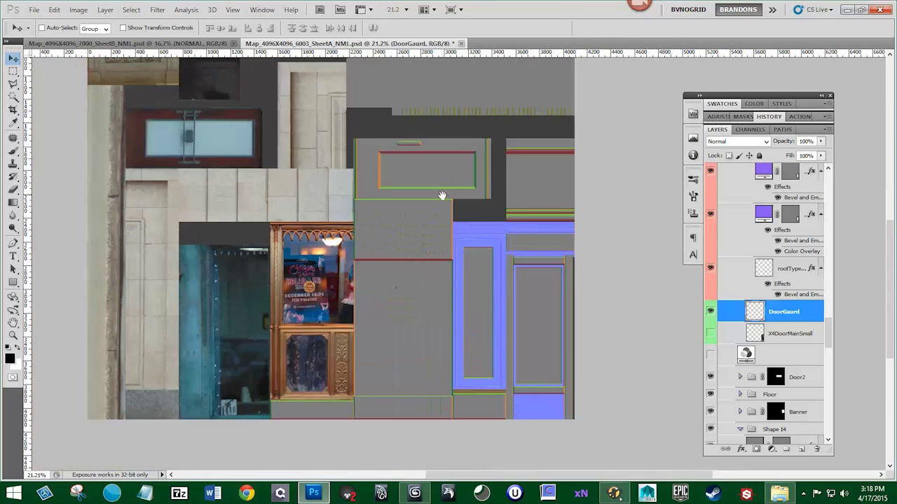
drag(441, 195, 442, 290)
scroll(423, 220, up, 3)
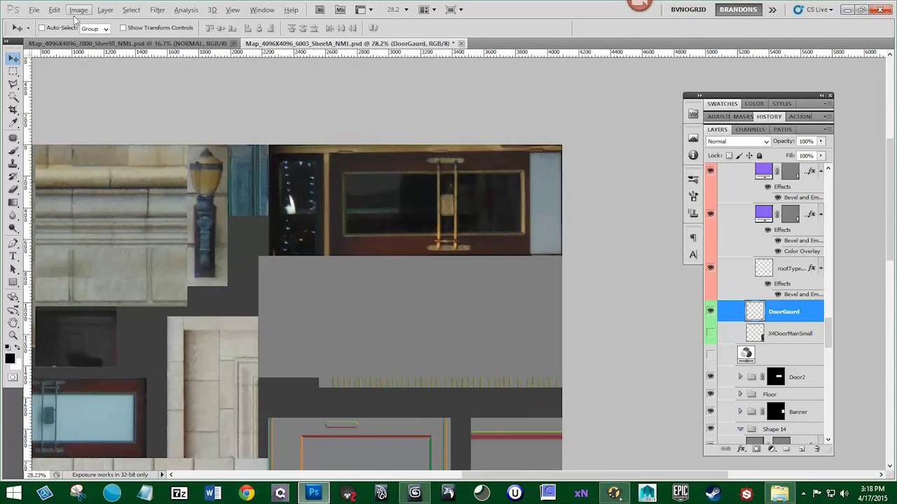
click(34, 10)
click(63, 180)
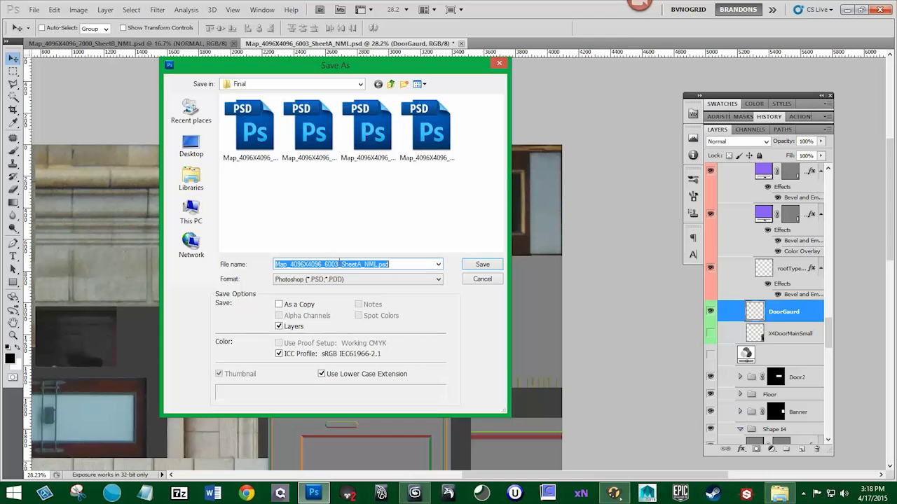
click(475, 266)
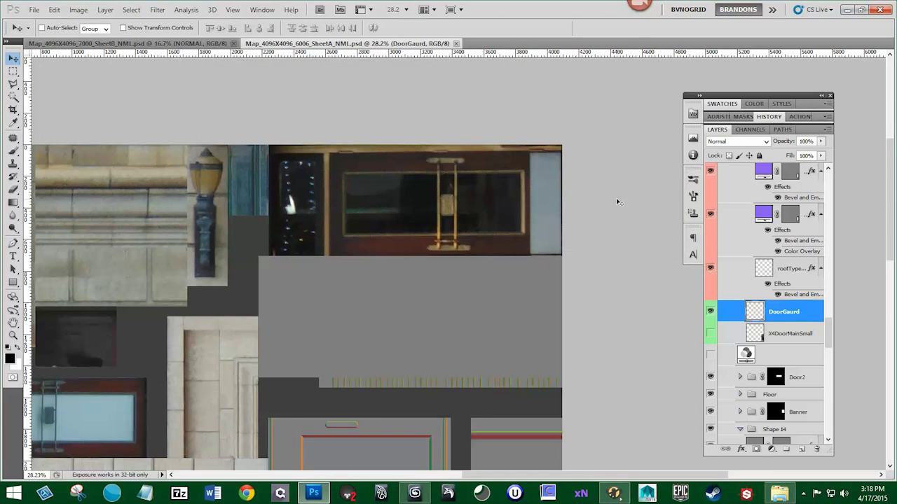
drag(581, 232, 549, 227)
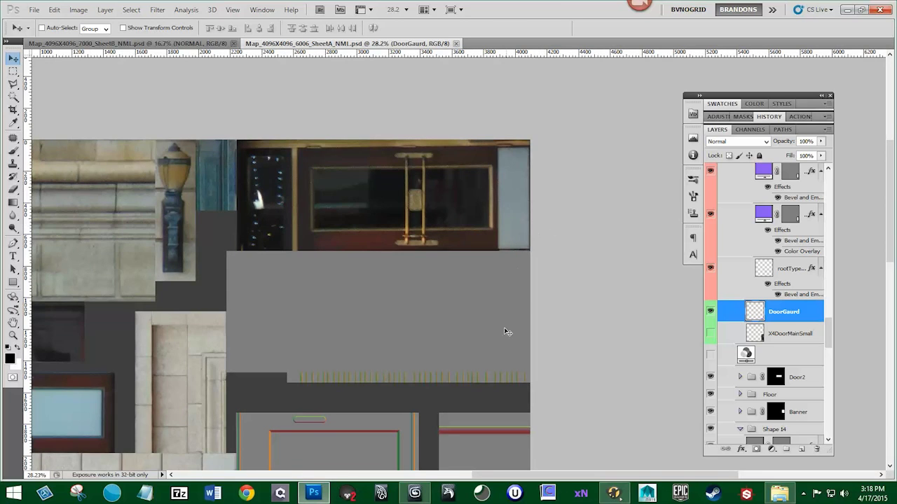
drag(504, 329, 419, 246)
scroll(416, 243, down, 5)
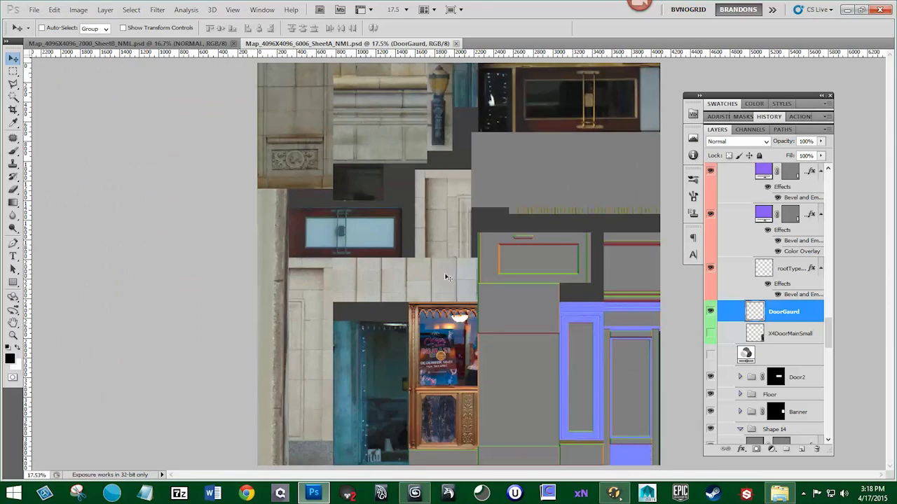
- Collapse the expanded groups in the NORMAL group and add a new empty layer directly above the Door group
scroll(454, 283, up, 8)
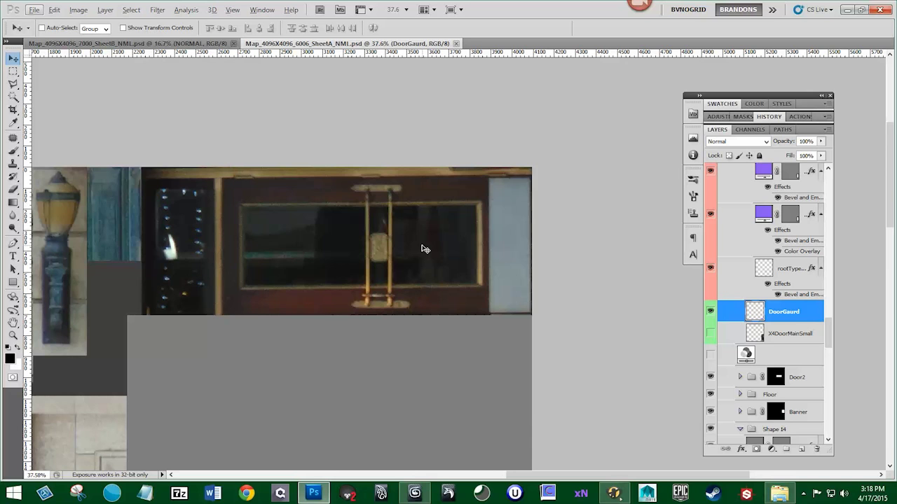
drag(828, 331, 828, 245)
click(749, 270)
click(813, 314)
click(740, 324)
drag(829, 291, 829, 196)
click(740, 238)
click(740, 234)
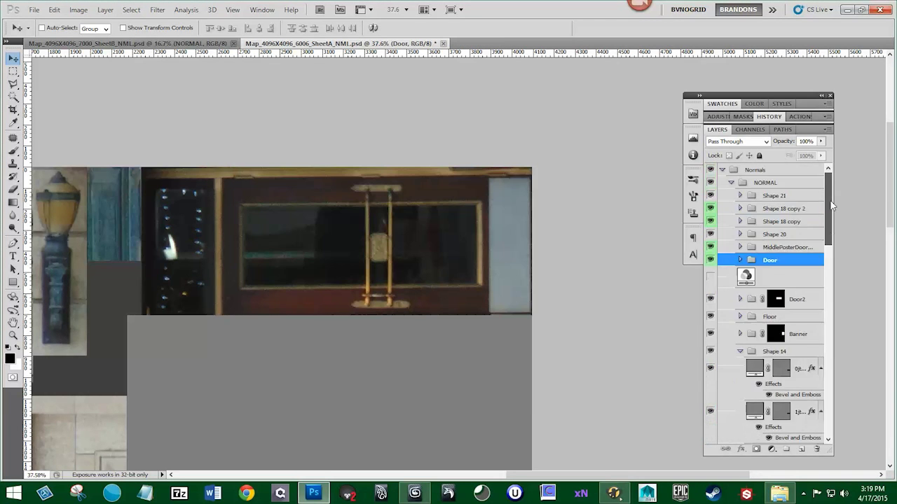
click(774, 283)
click(770, 262)
click(802, 450)
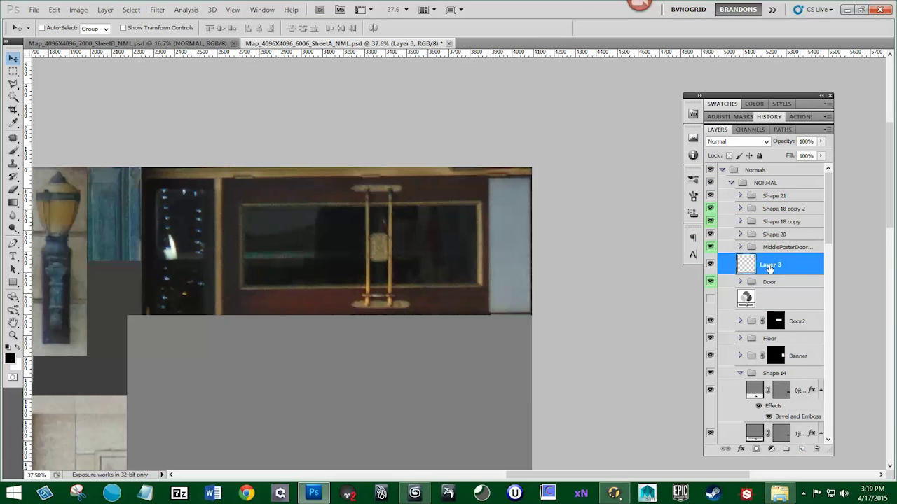
- Switch to Quixel nDo, draw a rectangle over the pale blue panel beside the door, and convert it into a normal effect with size 4
click(281, 493)
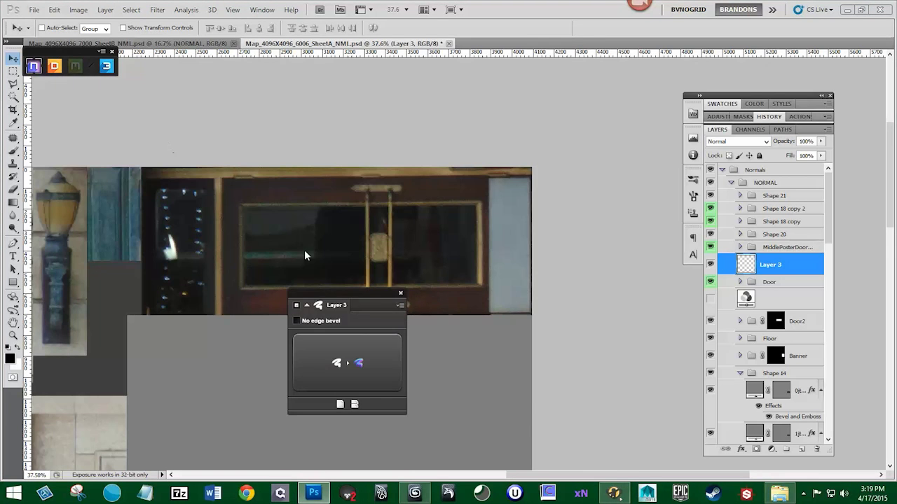
drag(371, 297, 124, 93)
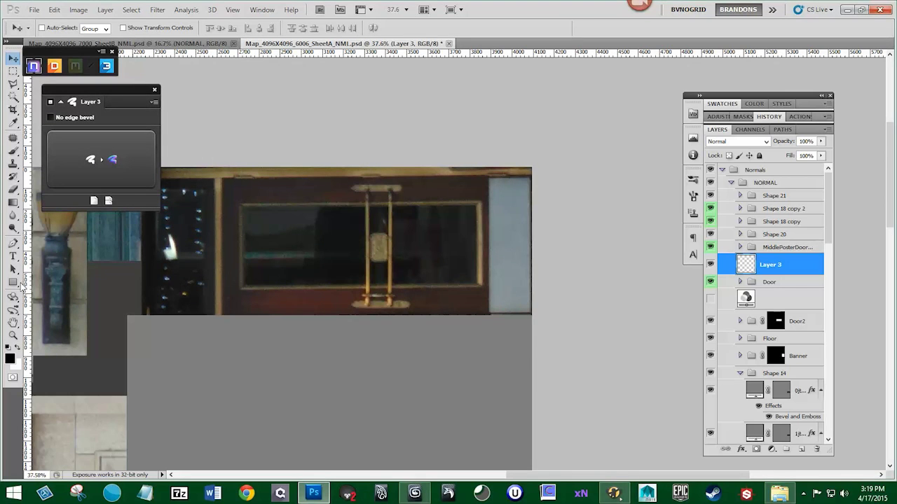
click(14, 283)
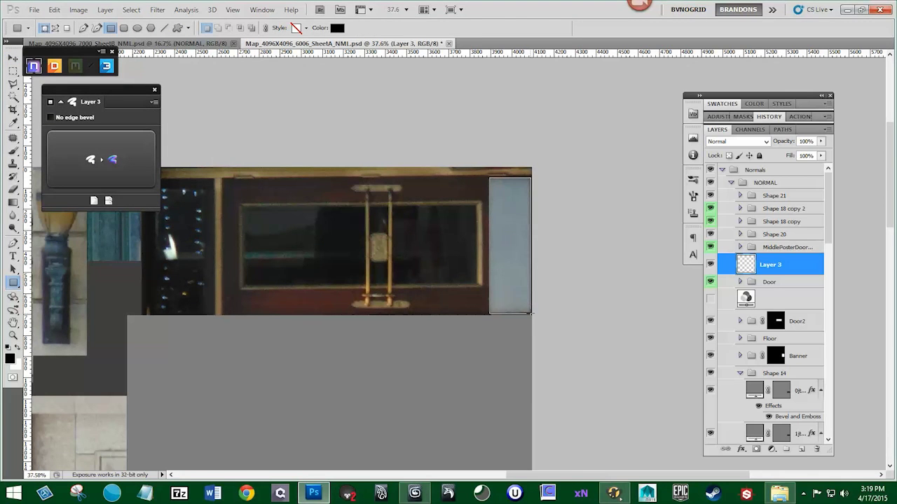
drag(531, 314, 531, 314)
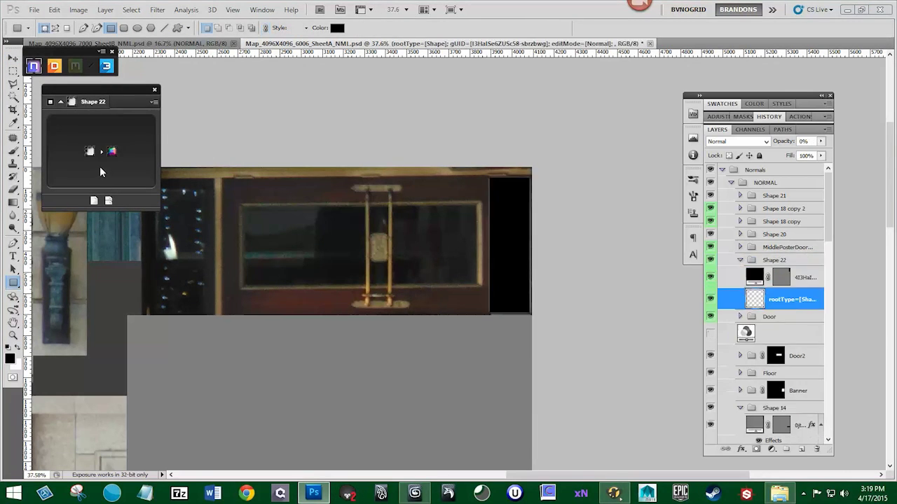
click(710, 262)
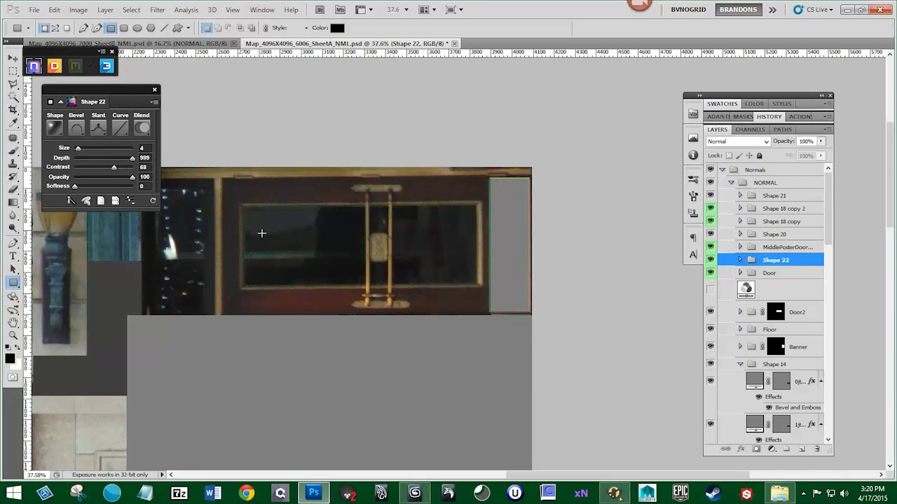
- Draw a rectangle over the whole dark door section below its upper trim and convert it into a normal effect with size 0 and depth 645
drag(262, 234, 294, 236)
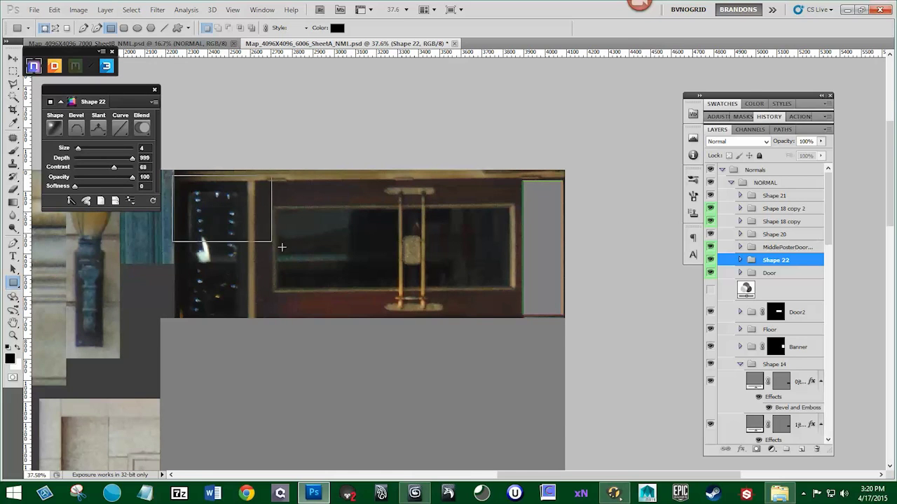
drag(282, 246, 569, 325)
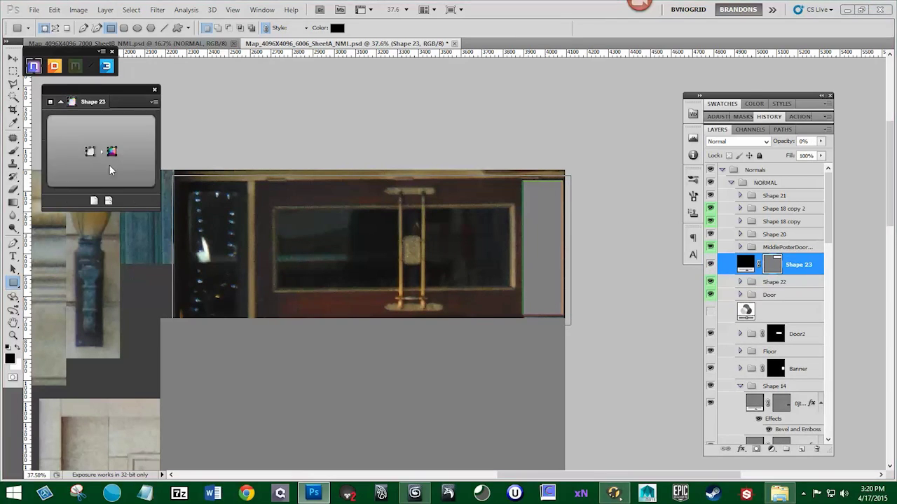
click(110, 165)
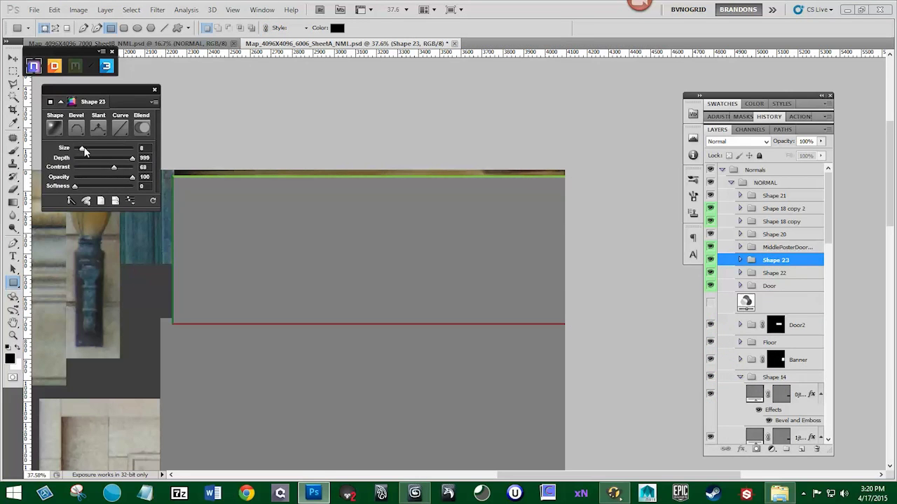
drag(83, 150, 74, 150)
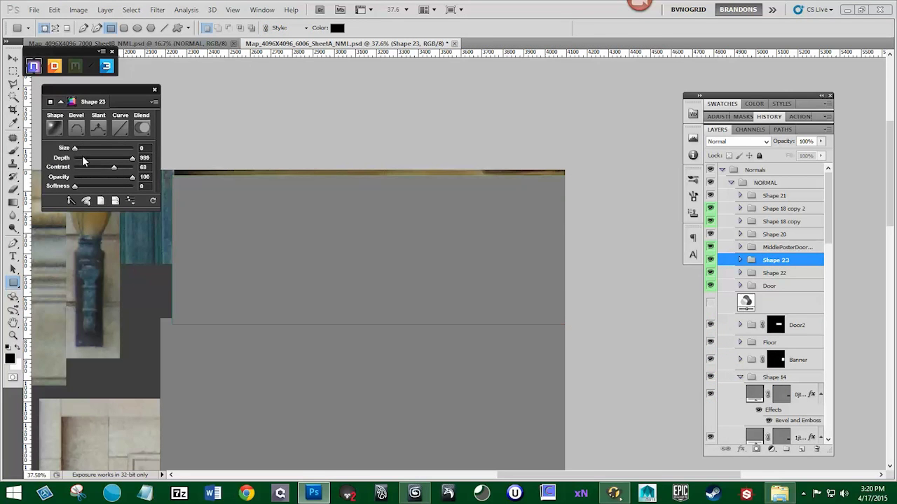
- Hide the full-door group Shape 23 and move it below Shape 22 in the layer stack
click(740, 260)
click(739, 260)
click(710, 260)
drag(767, 261, 770, 279)
- Label the Shape 23 and Shape 22 groups red
right_click(713, 273)
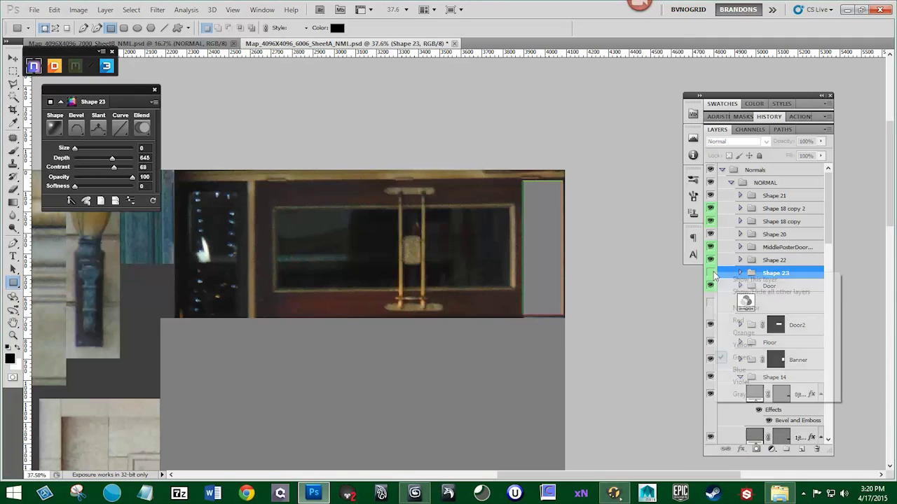
click(738, 321)
right_click(714, 261)
click(741, 308)
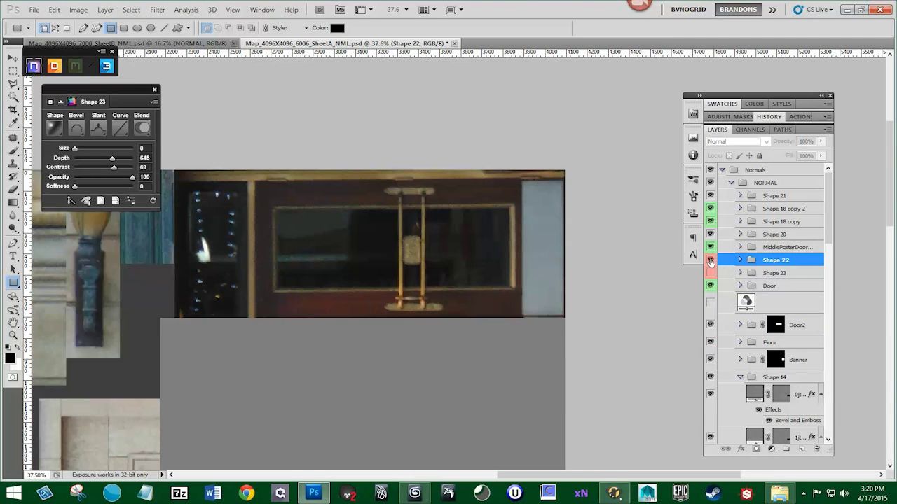
- On a new layer, draw a rectangle around the door's window and convert it to normals with slant Down, size 19 and a sharper shape style
click(801, 450)
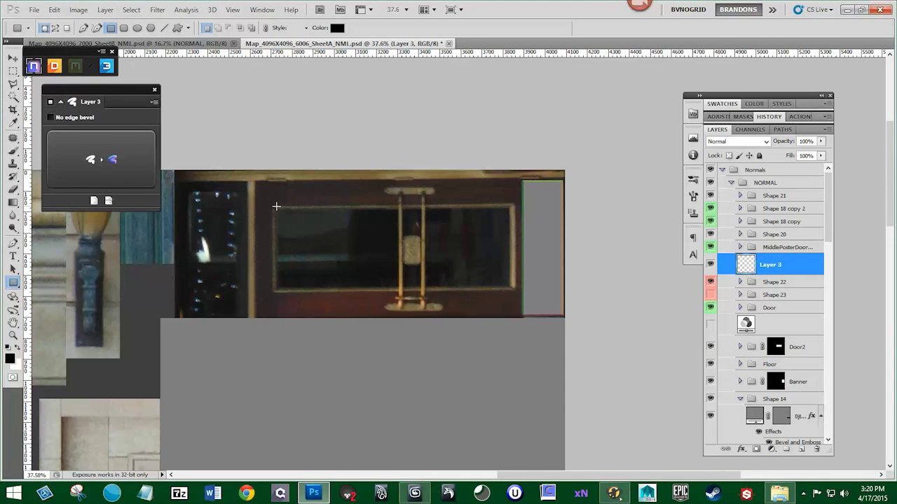
drag(273, 205, 516, 292)
click(82, 165)
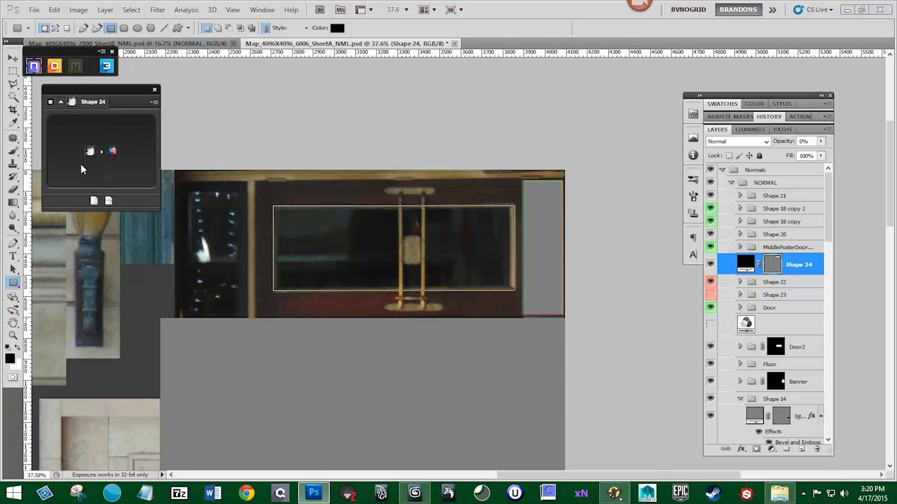
click(96, 131)
click(97, 167)
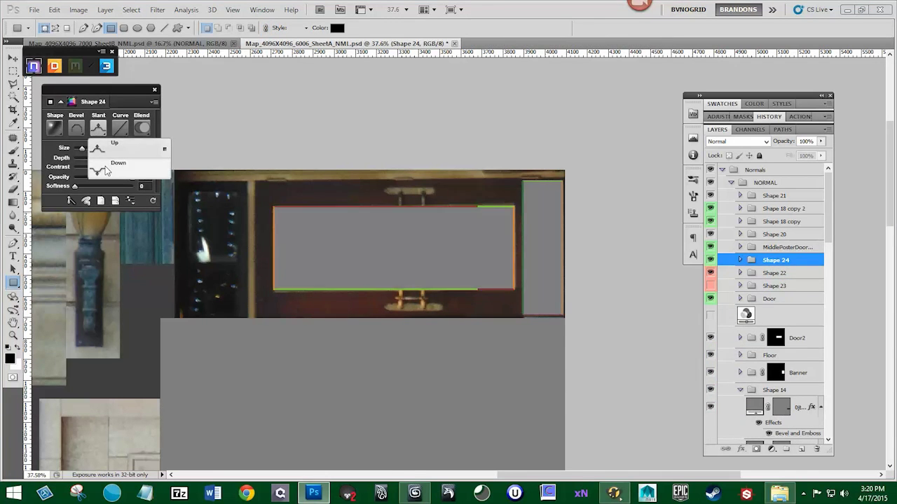
drag(89, 150, 92, 149)
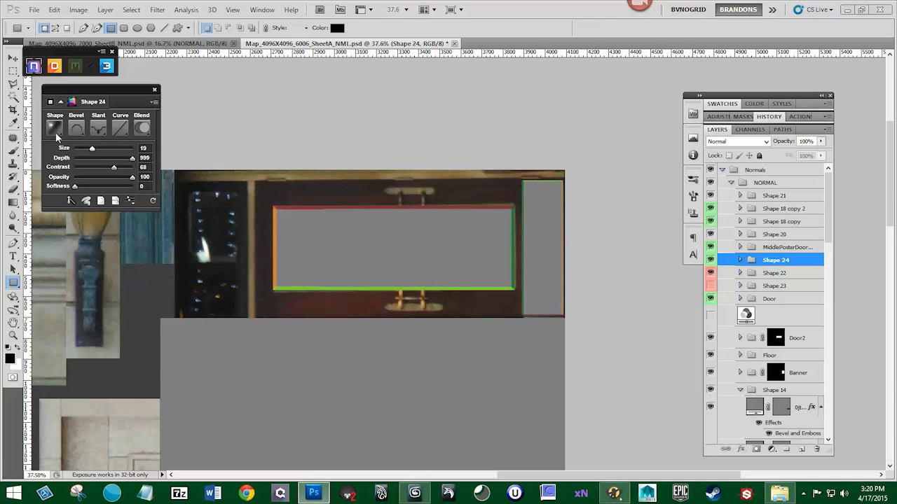
click(54, 127)
click(73, 175)
- Compare the window frame effect with the door photo by toggling its visibility, and label its group red
click(710, 260)
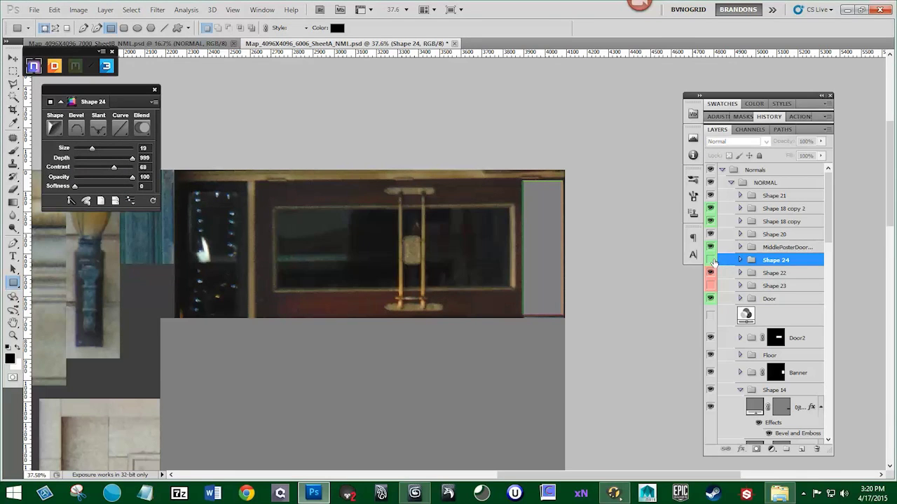
click(710, 260)
right_click(711, 260)
click(738, 308)
- Try the Notched Slope - Rounded and Rolling Slope - Ascending curves on the door window's frame effect
click(121, 127)
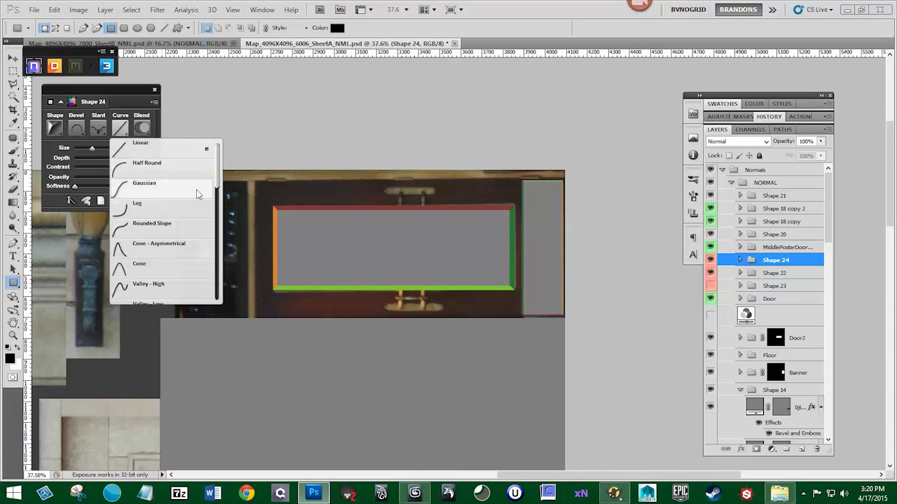
scroll(168, 210, down, 5)
click(165, 224)
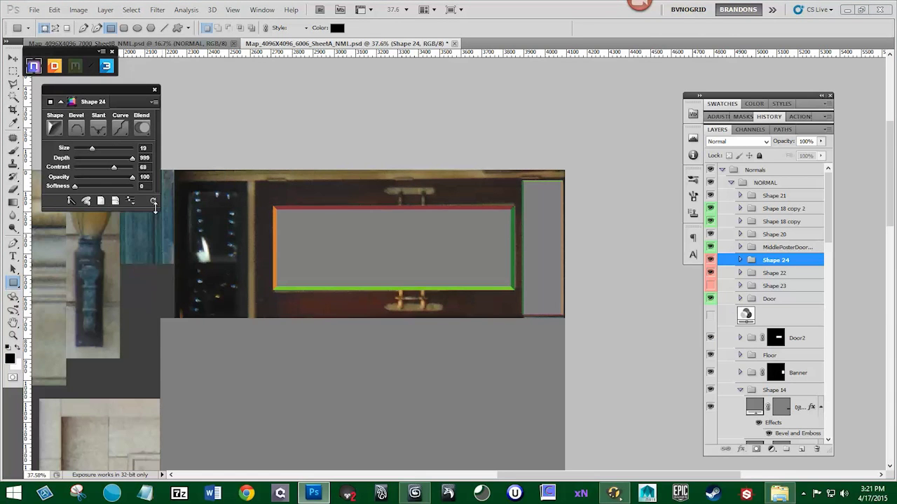
click(120, 128)
click(135, 167)
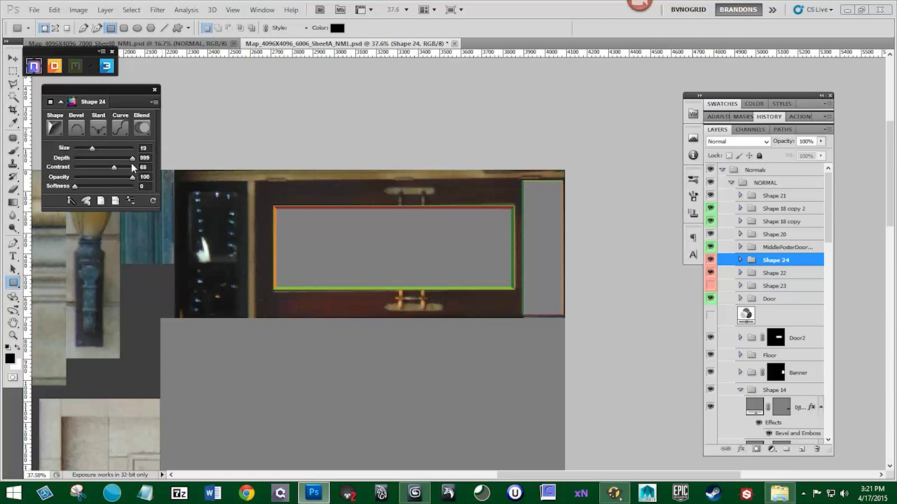
click(120, 128)
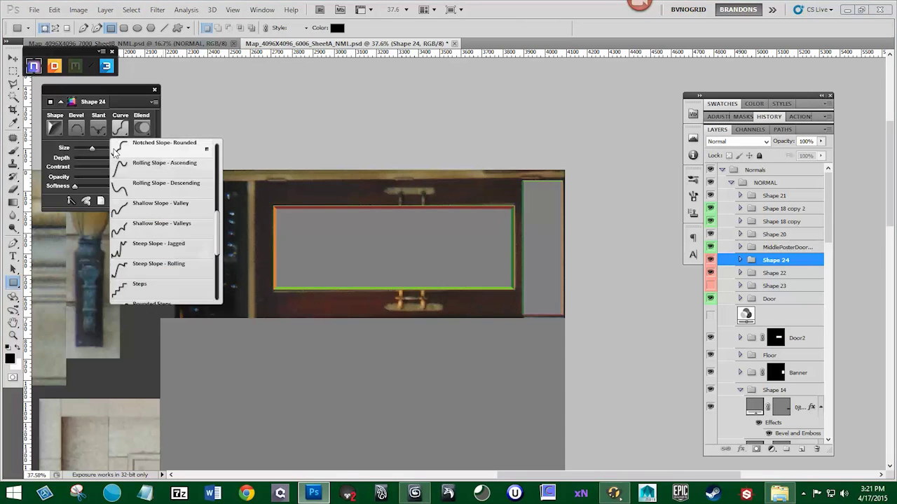
click(148, 203)
- Set the window frame effect's curve to Shallow Slope - Valley and compare it with the door photo
click(123, 129)
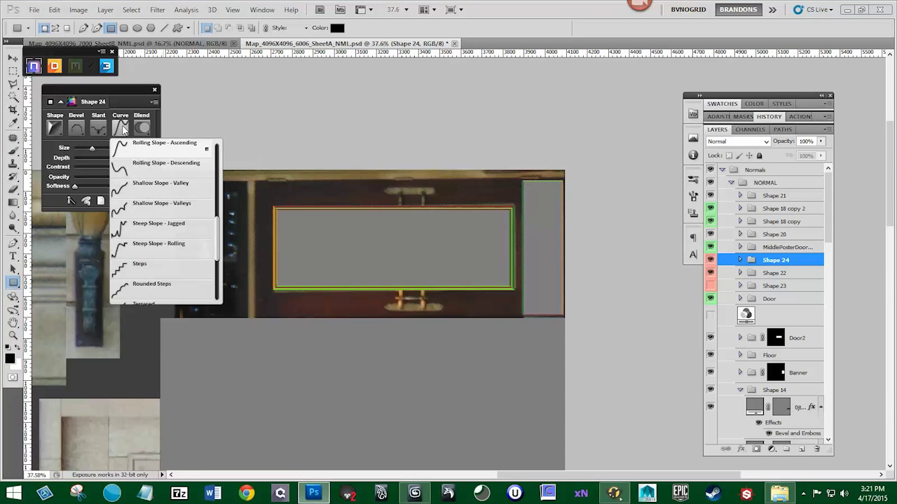
click(130, 163)
click(124, 133)
click(129, 168)
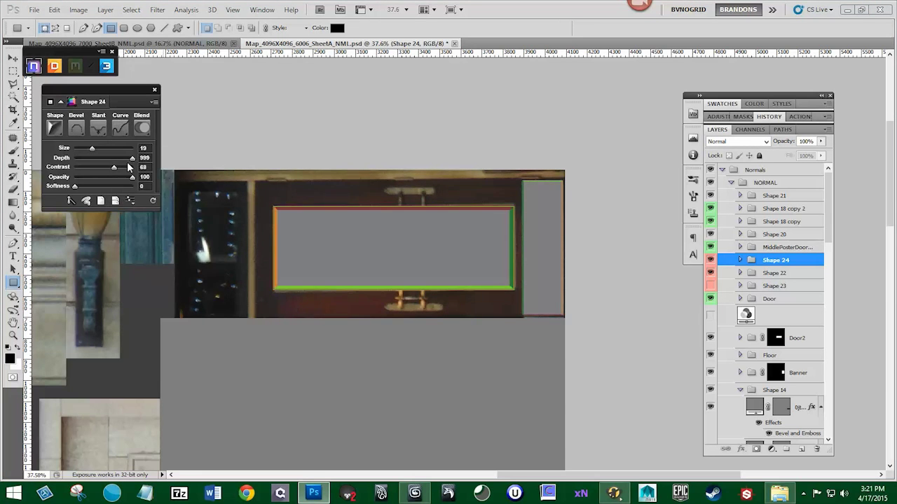
click(709, 262)
click(709, 263)
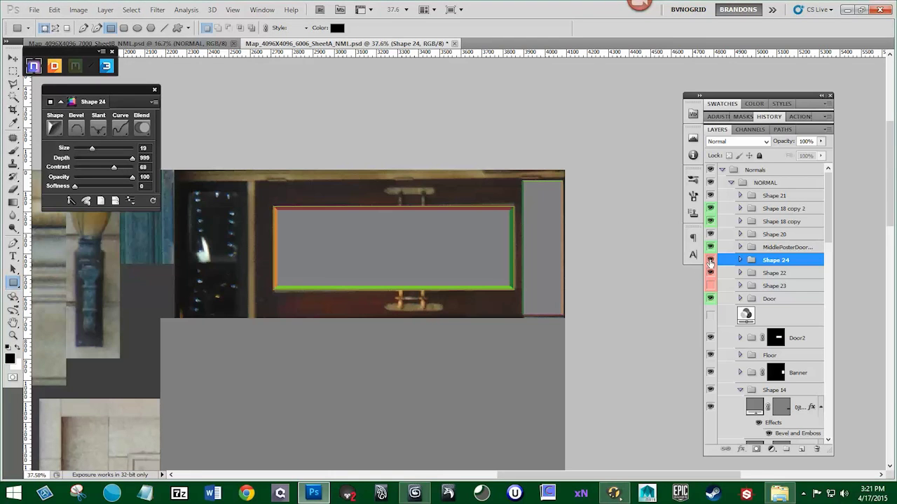
click(710, 263)
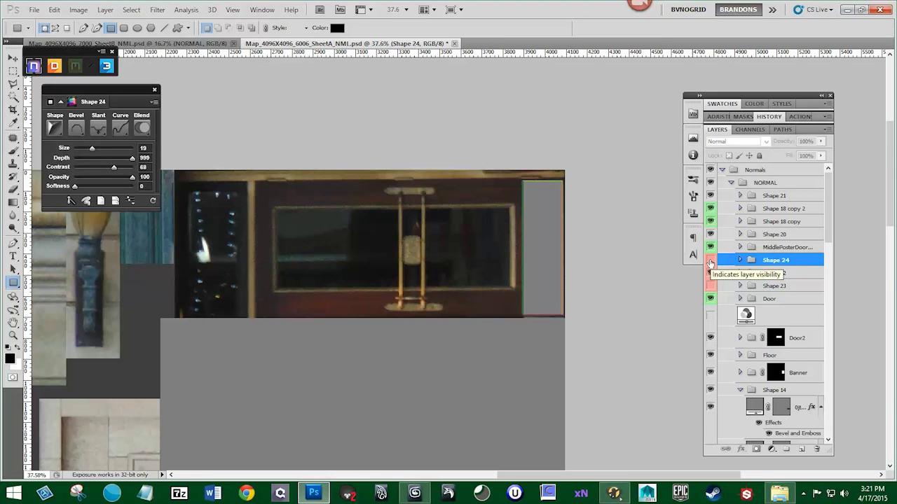
click(710, 261)
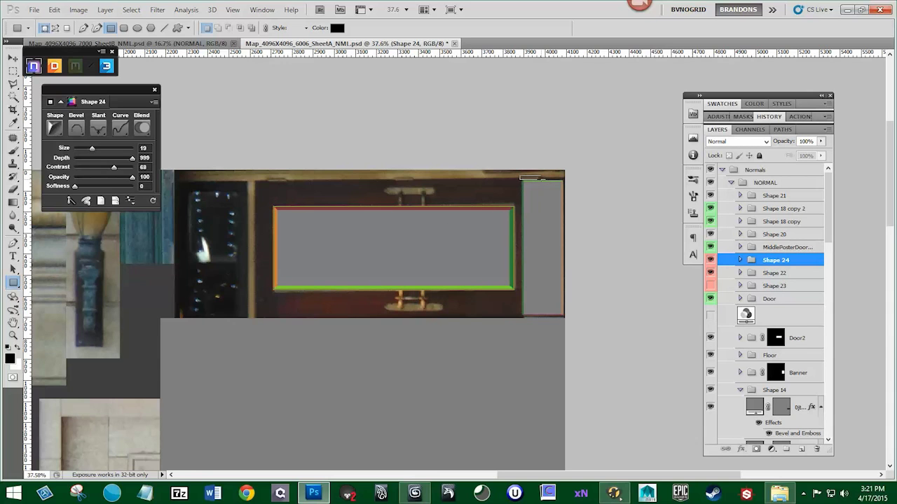
- Draw a small rectangle over the trim above the pale panel and convert it to normals with size 3, softness 4 and a sharper shape style
drag(542, 180, 546, 182)
click(108, 162)
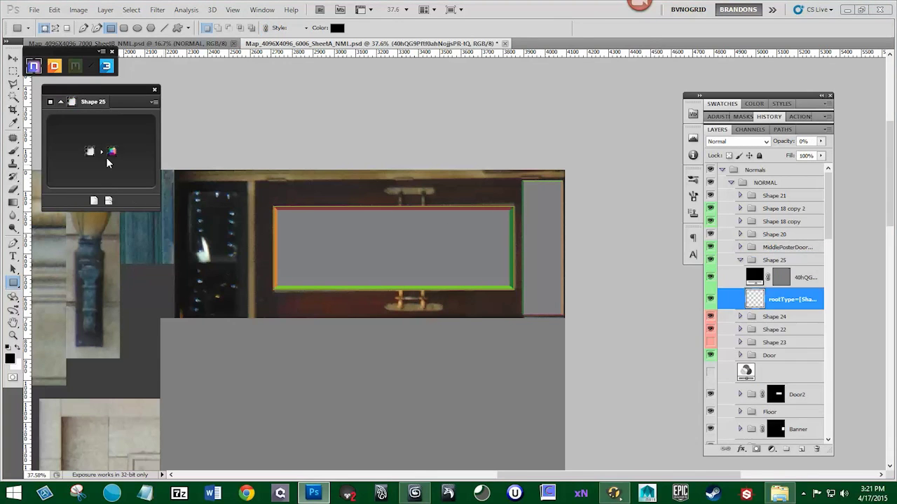
drag(82, 148, 77, 148)
scroll(524, 176, up, 3)
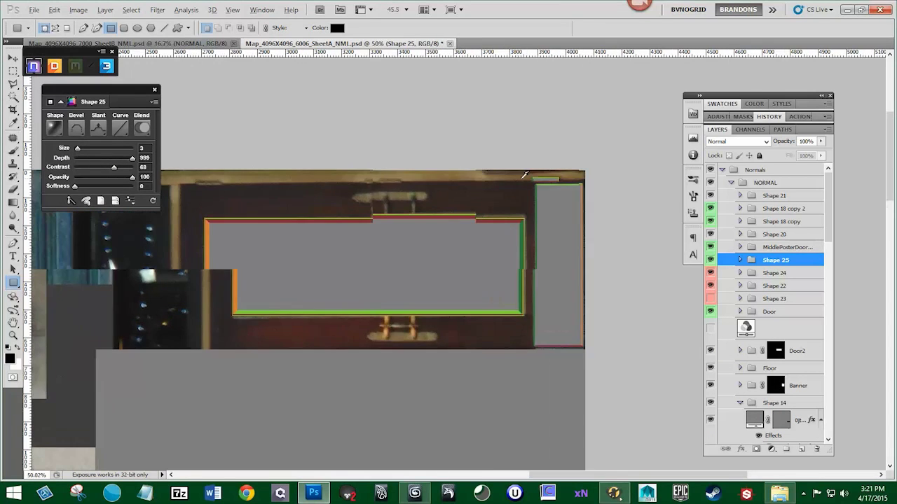
scroll(524, 175, up, 3)
click(55, 131)
click(74, 170)
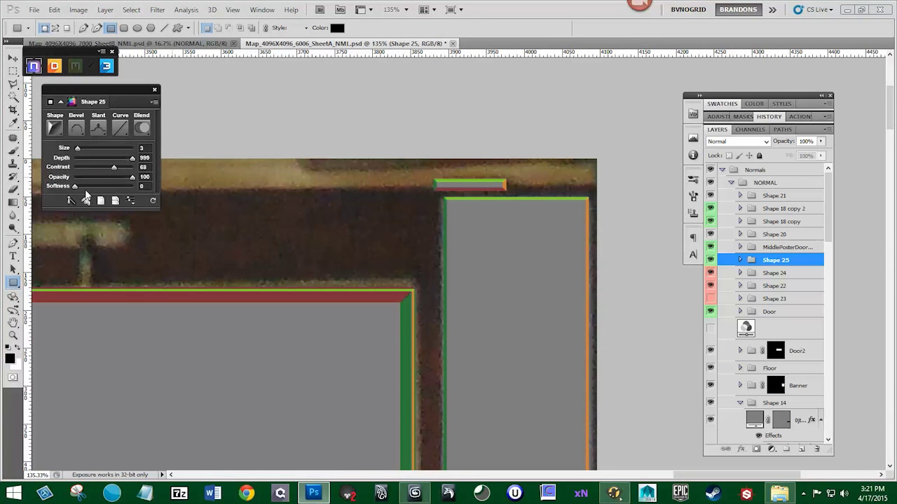
drag(95, 189, 115, 187)
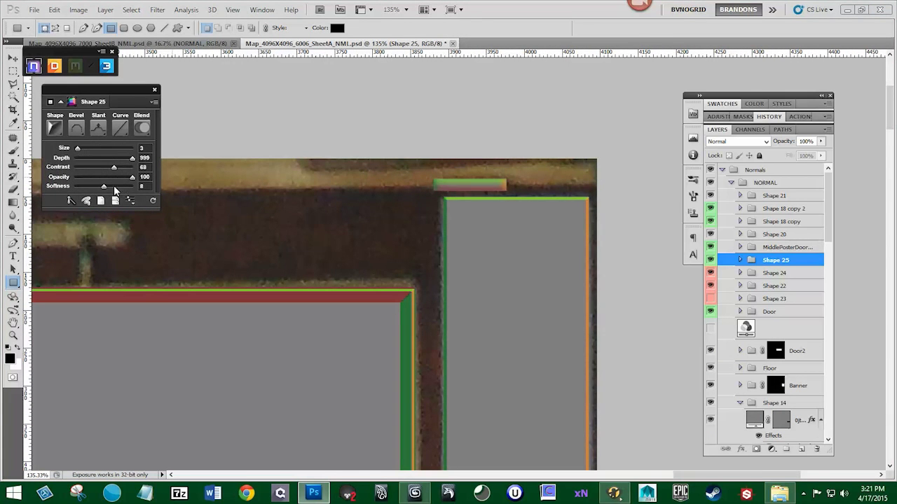
- Add a layer mask to the small trim piece's group and brush black over its corners to round them off
key(m)
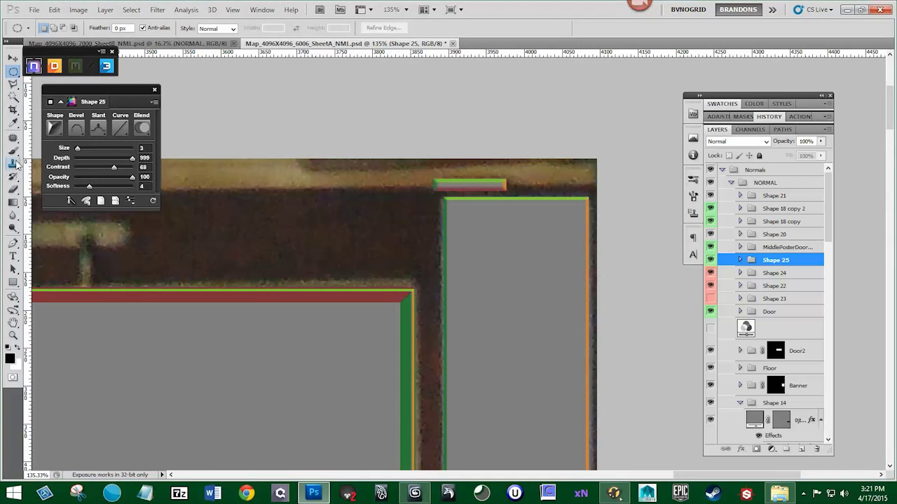
key(b)
click(756, 449)
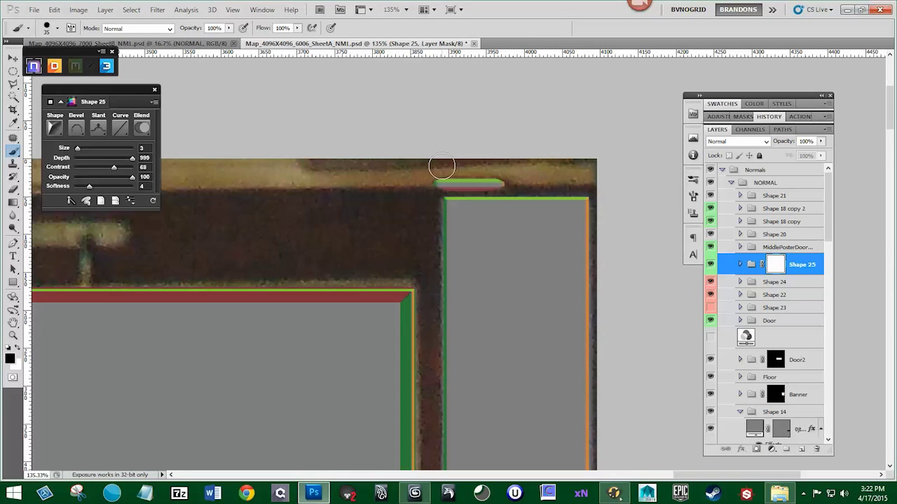
scroll(411, 200, down, 3)
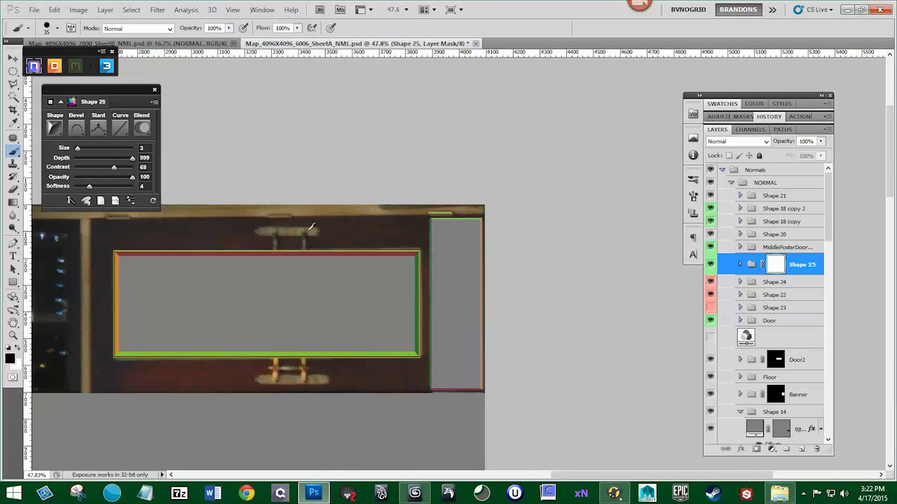
- Duplicate the small rounded trim piece's group twice and place the copies over the matching pieces along the trim above the door
scroll(312, 225, up, 2)
key(v)
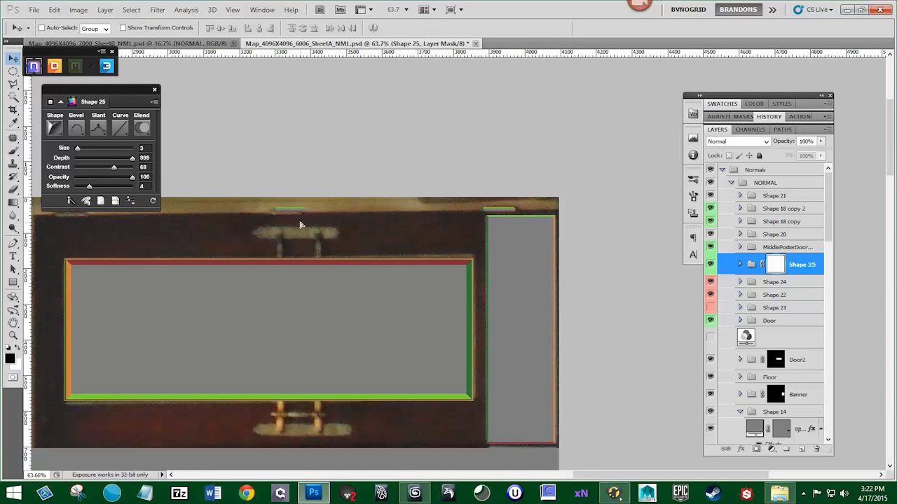
key(ctrl+j)
drag(295, 221, 502, 224)
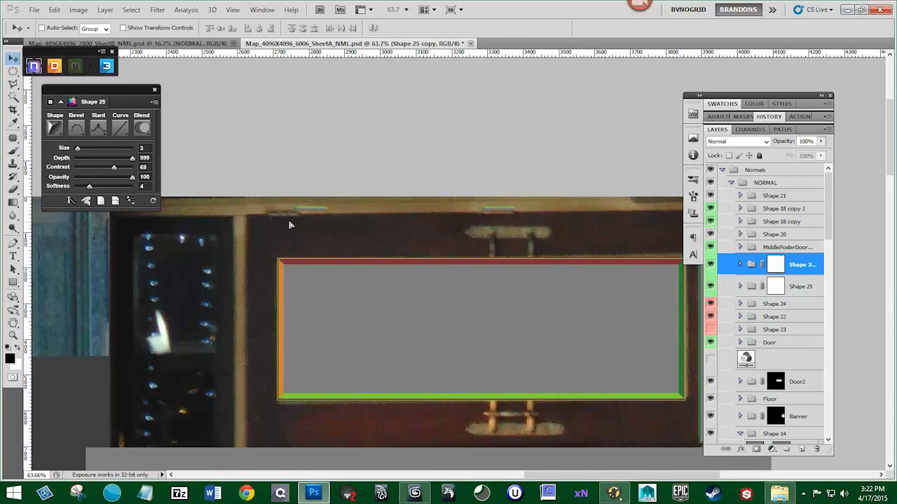
key(ctrl+j)
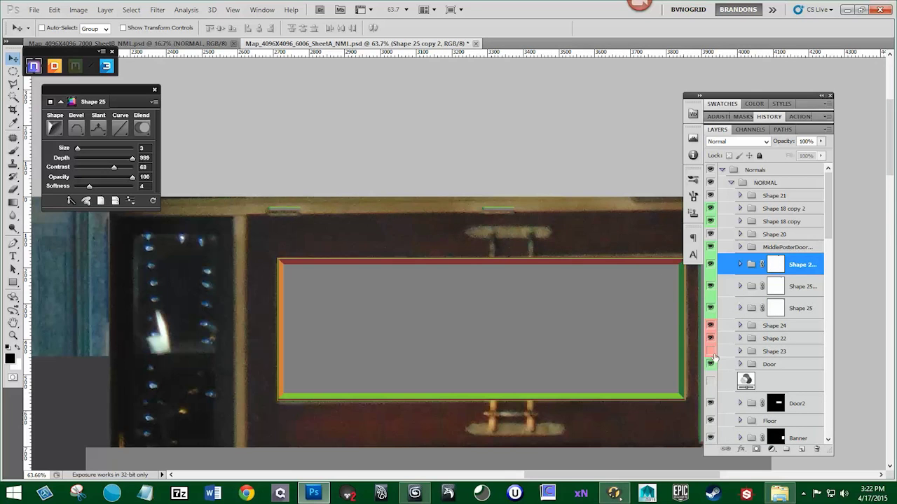
click(711, 363)
click(710, 363)
click(711, 363)
click(711, 363)
- On a new layer above Shape 24, draw a rectangle covering the whole door and side panel and convert it to normals
drag(591, 262, 504, 244)
scroll(503, 243, down, 2)
click(781, 325)
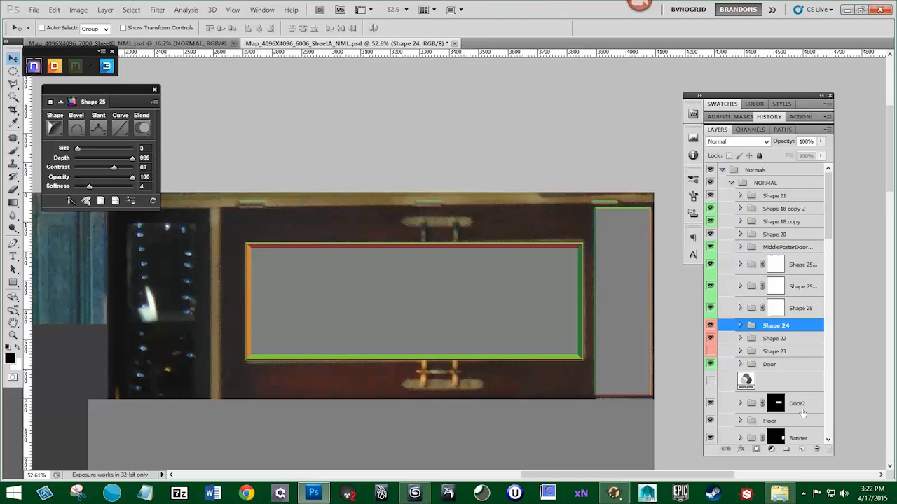
click(801, 449)
key(u)
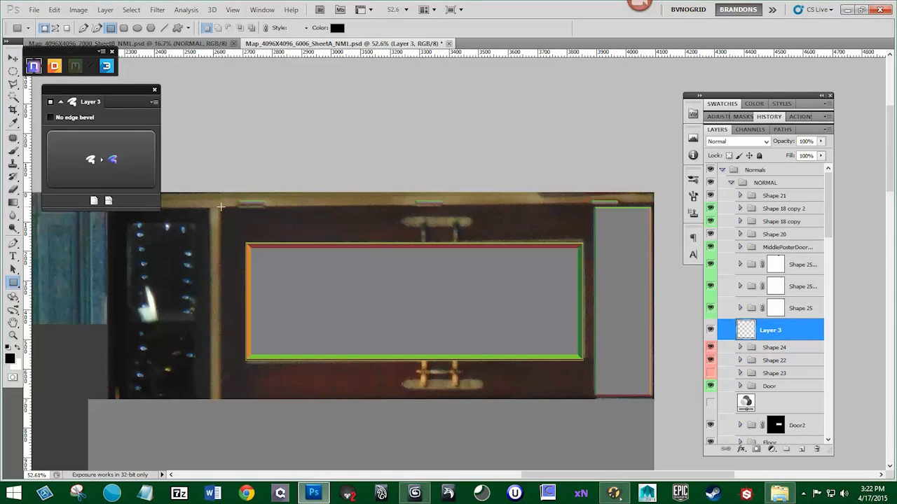
drag(262, 250, 656, 403)
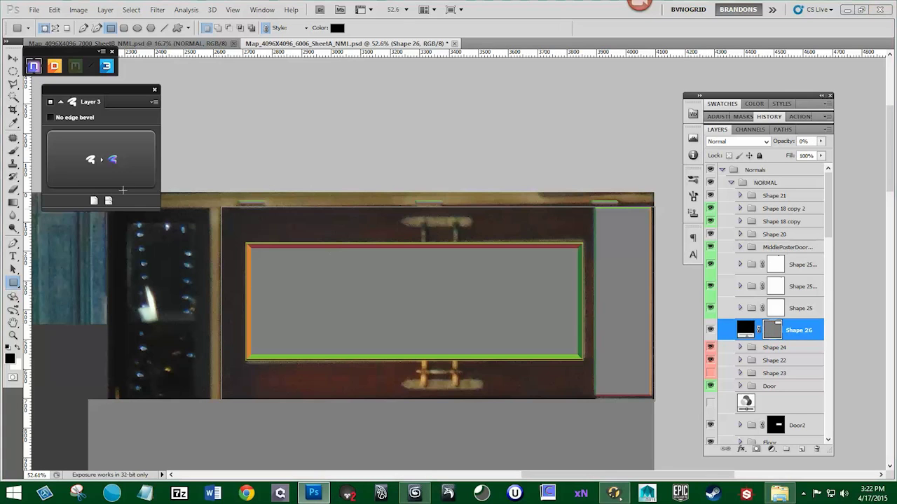
click(119, 166)
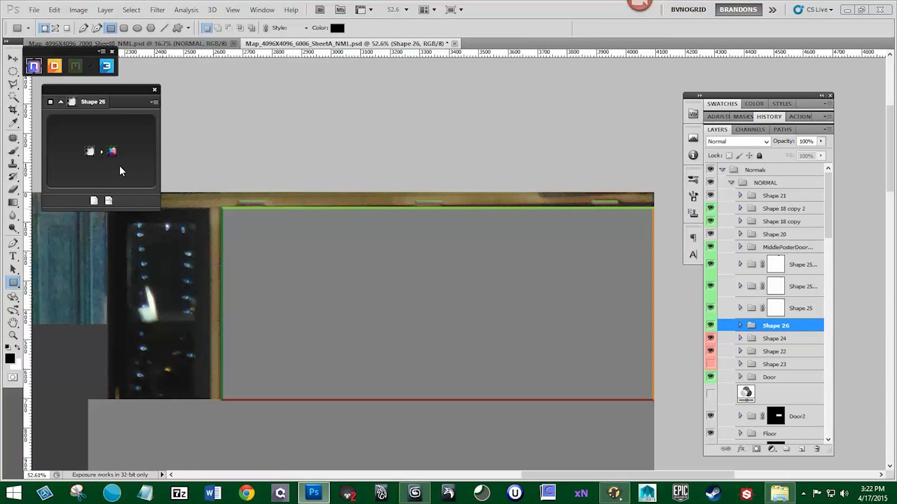
- Try the inverted slant on the door rectangle's normal effect, and switch it back to the original slant
click(99, 129)
click(110, 168)
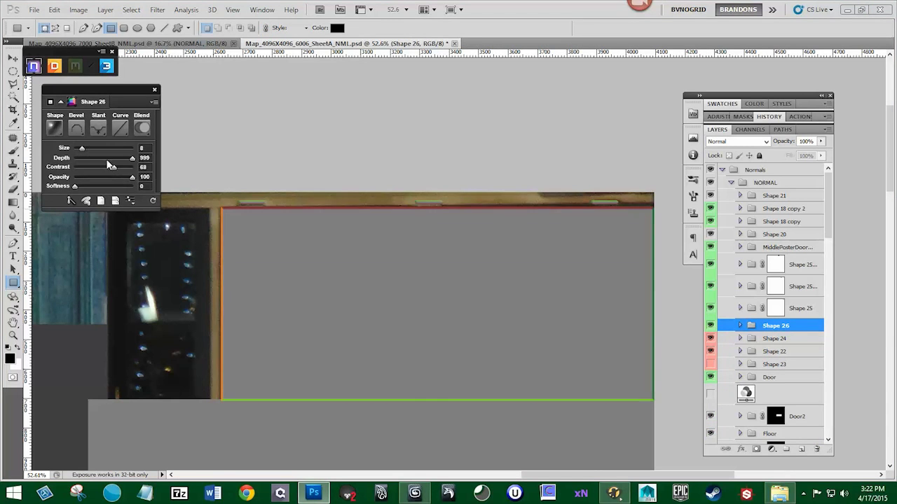
click(98, 129)
click(94, 148)
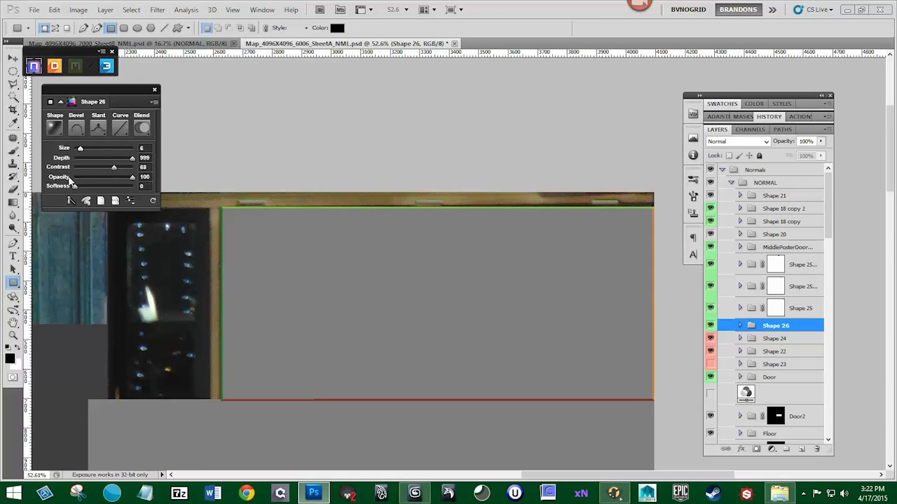
- Set the door rectangle's effect to softness 4 and size 8, and move its group below Shape 24
drag(75, 186, 90, 186)
drag(80, 148, 82, 148)
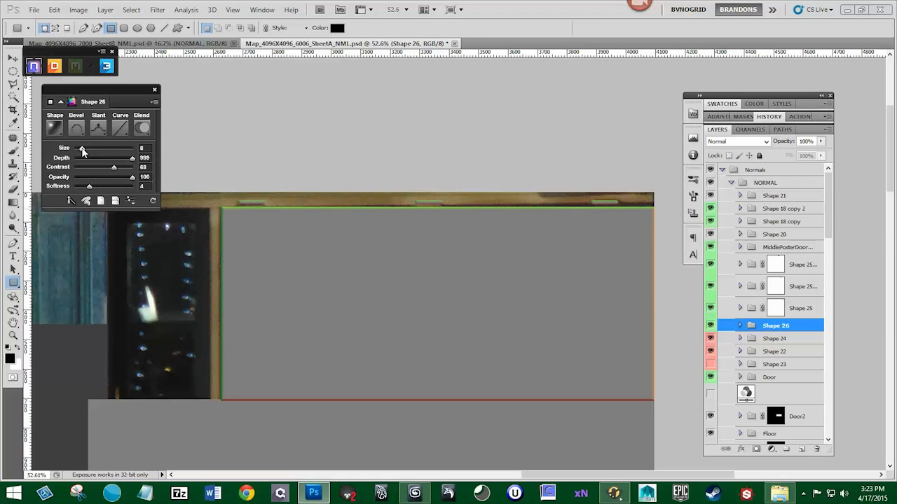
mouse_move(764, 330)
mouse_down()
mouse_move(768, 366)
mouse_move(772, 259)
mouse_move(768, 343)
mouse_up()
click(710, 352)
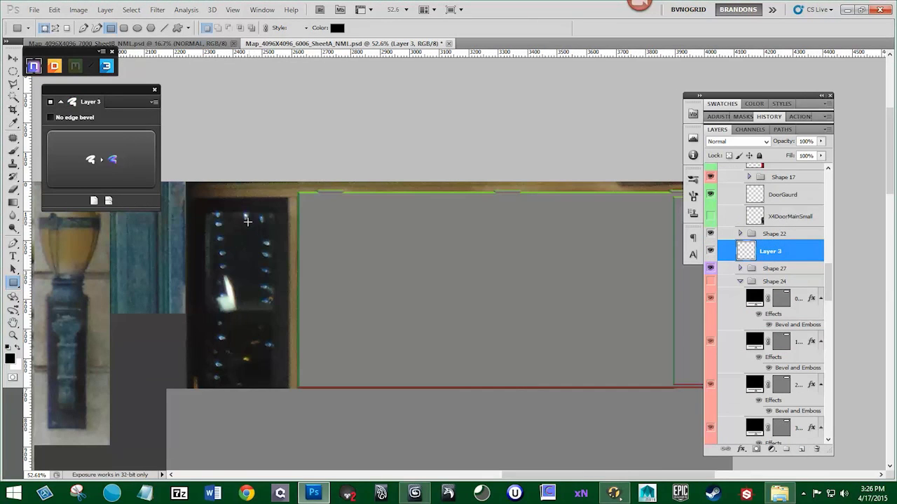
- Draw a rectangle over the dark panel beside the door and convert it to normals with inverted slant, size 10 and a sharper shape style
drag(185, 198, 287, 389)
click(112, 153)
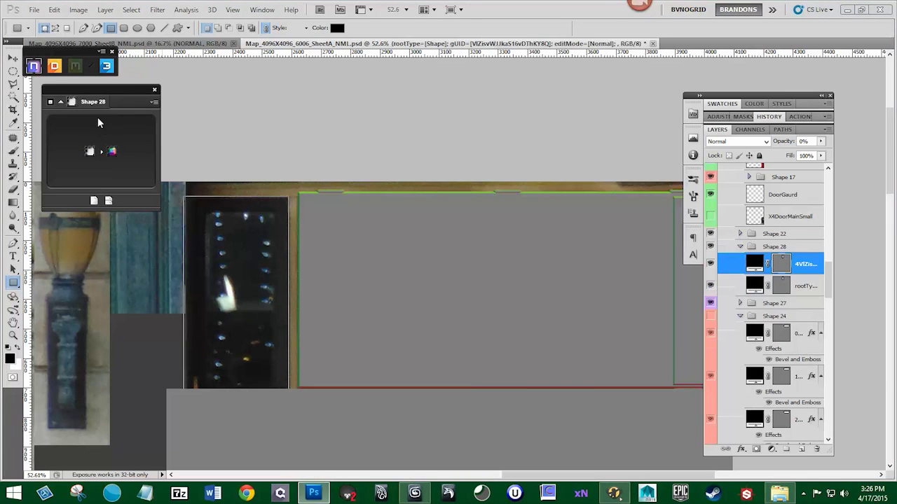
click(98, 128)
click(106, 171)
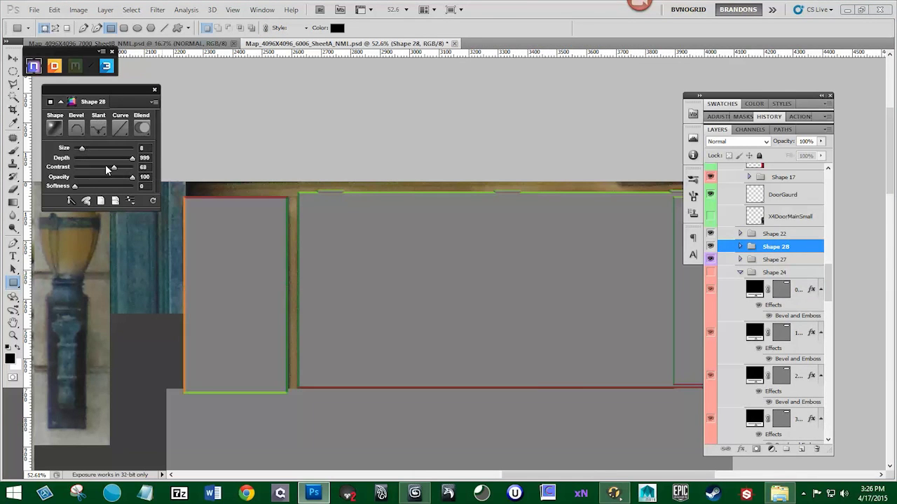
drag(84, 150, 79, 147)
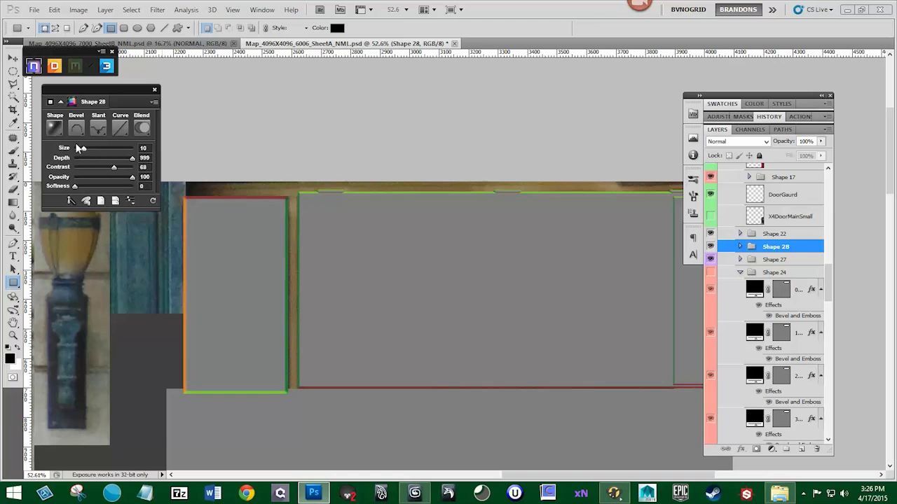
click(61, 133)
click(75, 170)
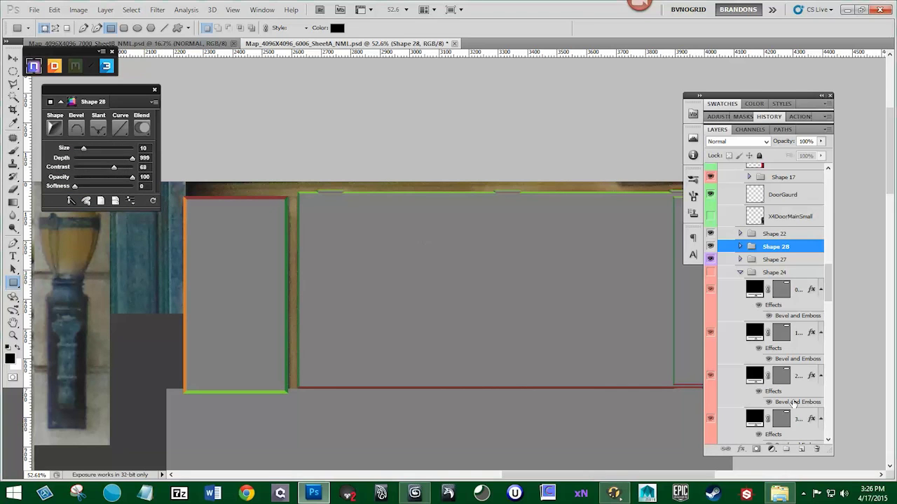
click(711, 246)
click(711, 246)
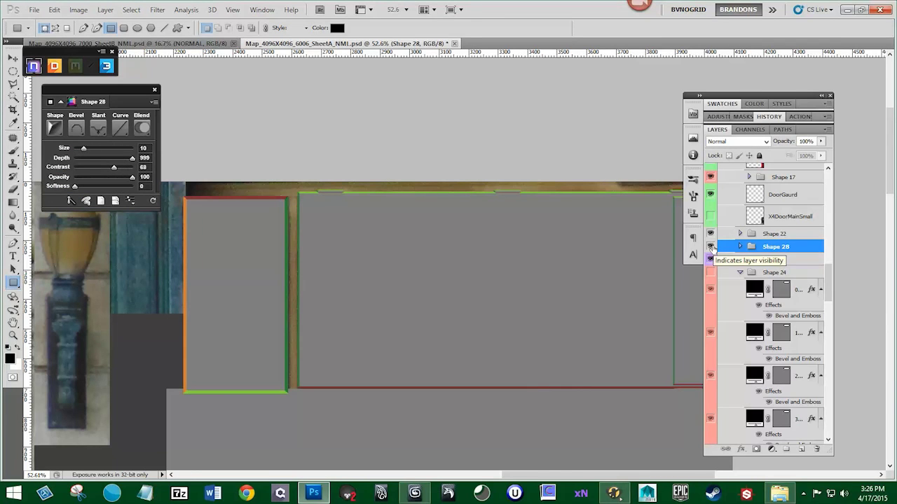
- On a new layer, marquee-select the trim above the door together with the vertical strip beside it and convert the selection to normals, size 10
click(800, 450)
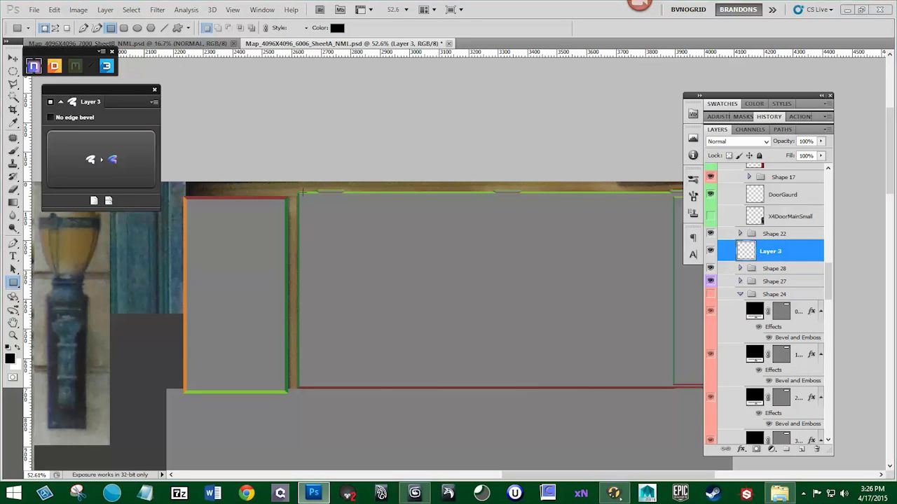
mouse_move(382, 198)
mouse_down()
mouse_move(320, 184)
mouse_move(388, 184)
mouse_up()
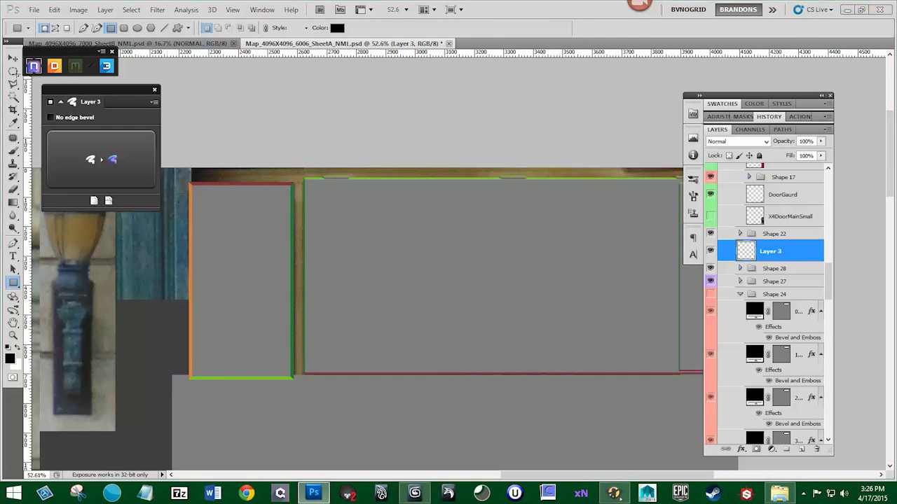
click(13, 72)
click(52, 71)
drag(292, 168, 304, 383)
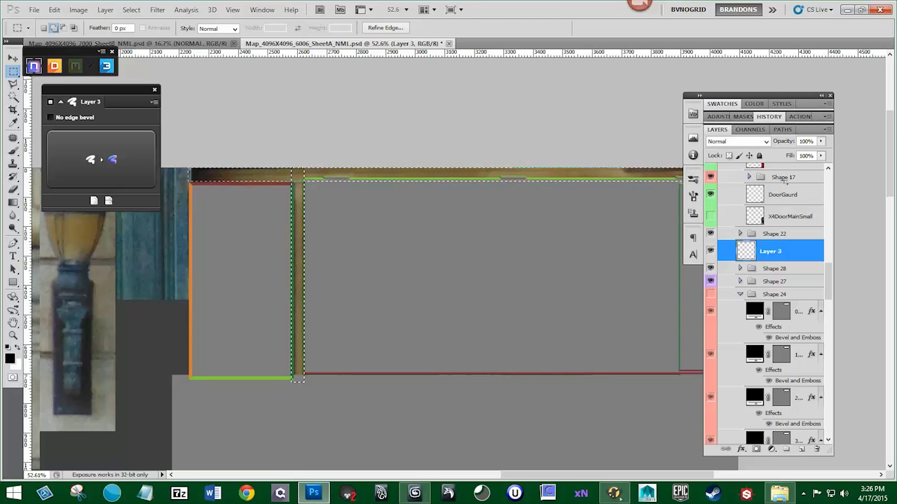
scroll(540, 206, down, 2)
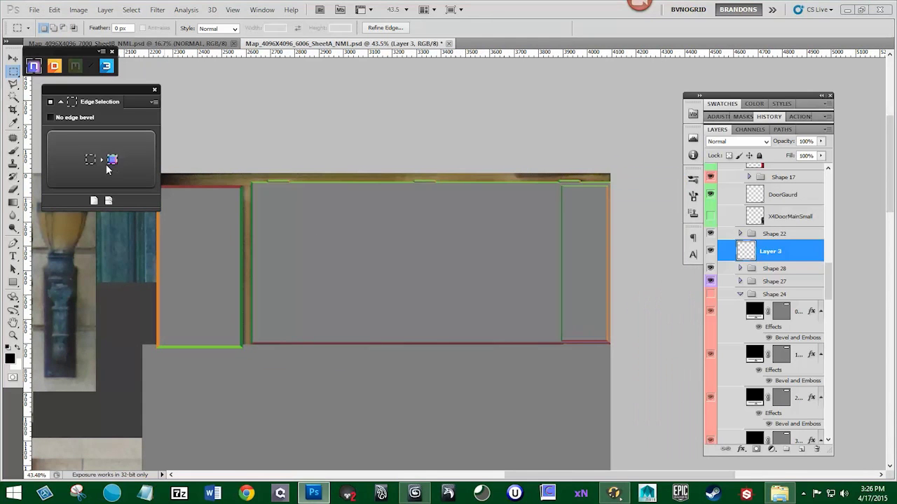
click(106, 168)
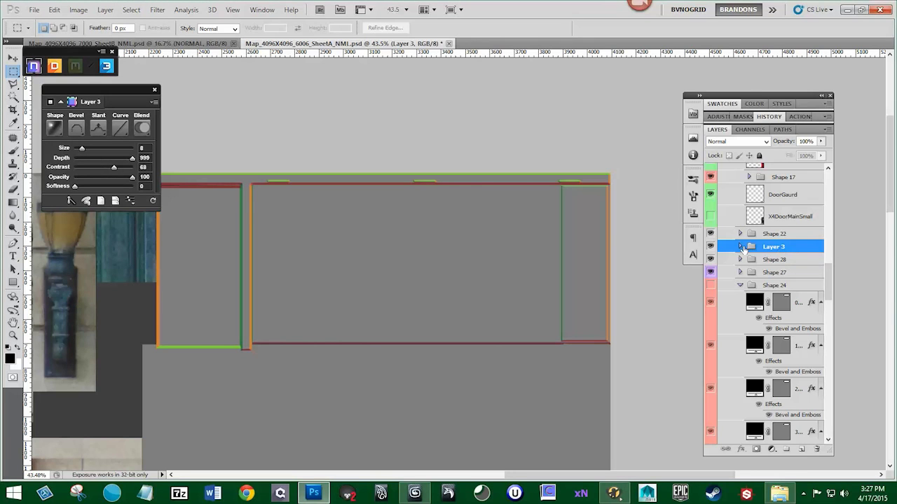
scroll(794, 255, up, 1)
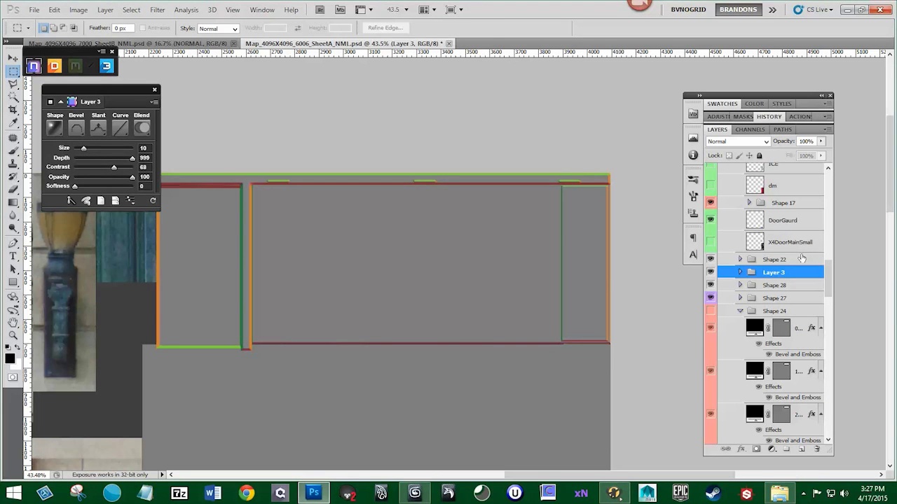
- Try moving the Shape 27 group above the Layer 3 trim group and compare the overlap with its visibility off and on
click(711, 285)
click(711, 285)
click(710, 299)
click(711, 298)
drag(760, 298, 762, 269)
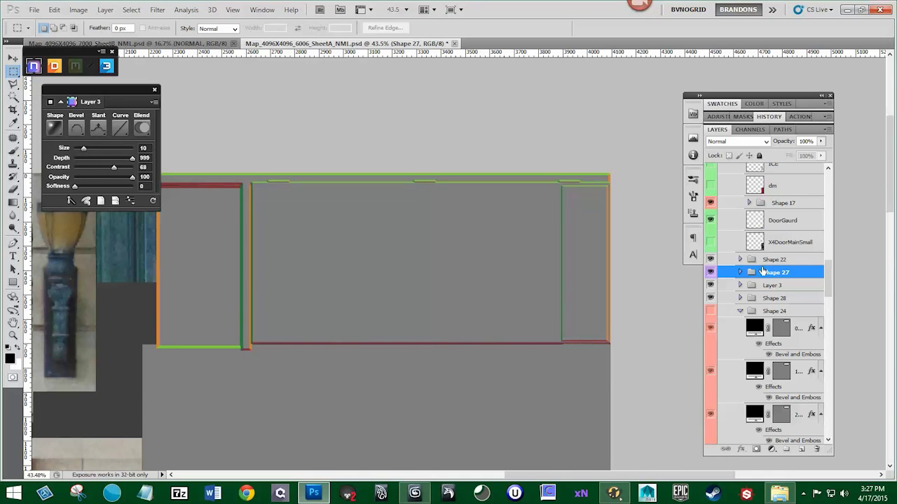
click(711, 271)
click(710, 272)
click(710, 272)
key(ctrl+z)
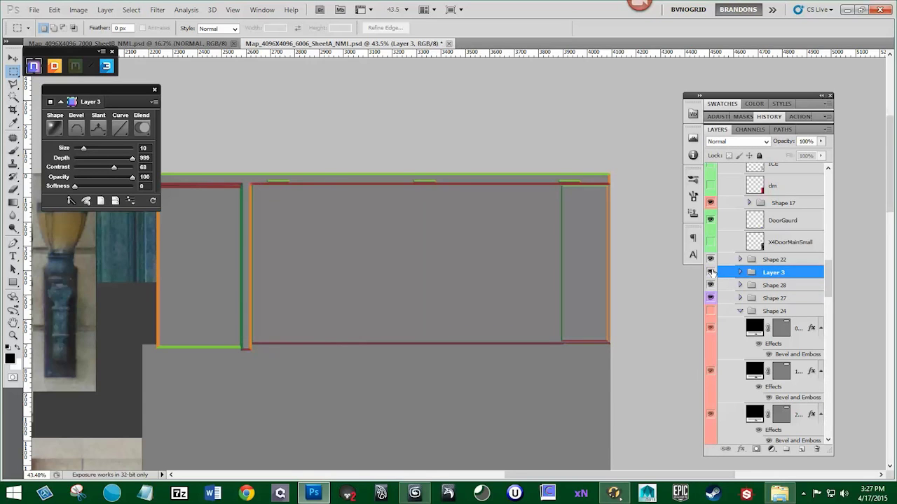
- Transform the Shape 28 panel so its upper edge extends up beneath the trim
click(711, 286)
click(710, 285)
click(730, 286)
key(ctrl+t)
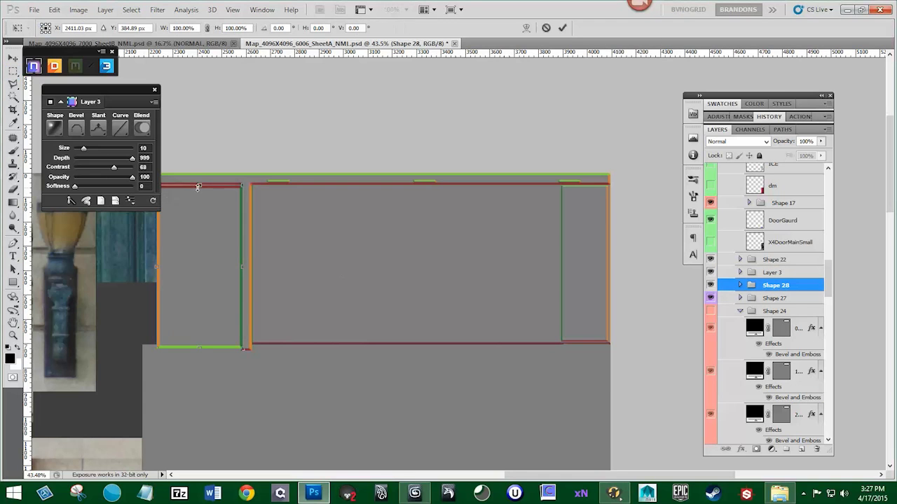
key(Return)
key(m)
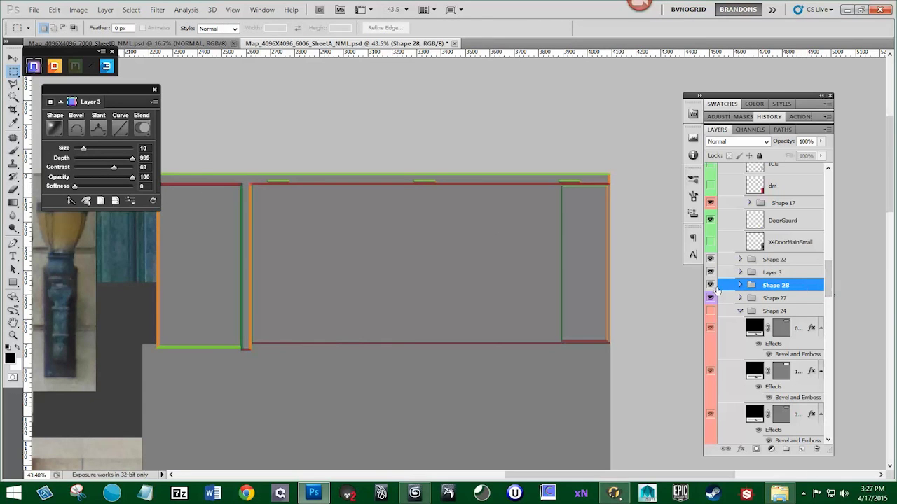
- Show the Shape 24 group and the X4DoorMainSmall layer, and collapse Shape 24 before selecting the Shape 22 group
click(711, 310)
click(710, 311)
drag(710, 274, 709, 251)
click(711, 311)
click(739, 311)
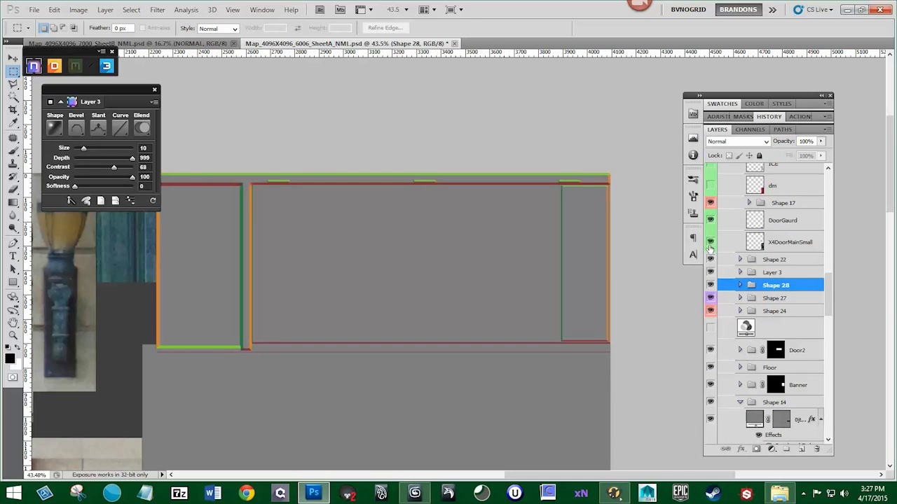
click(777, 260)
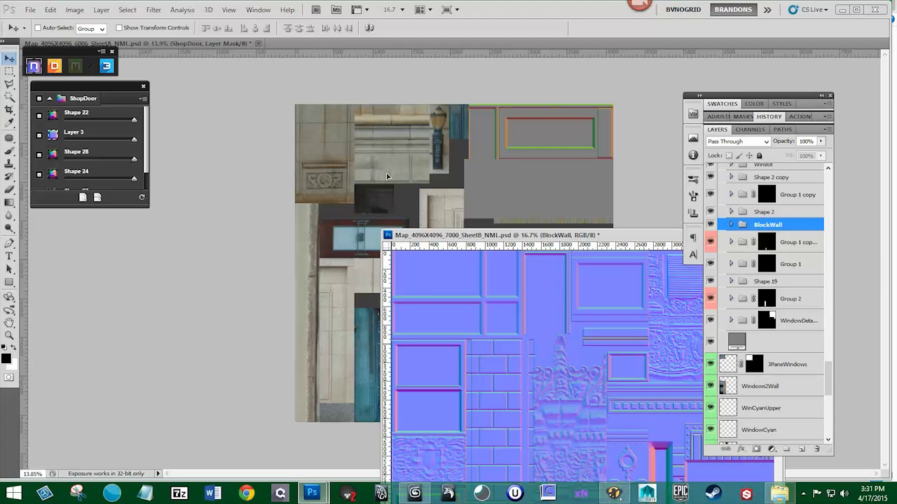
- Copy the BlockWall group from SheetB into SheetA, and reposition the floating SheetB window for a clear view of its sheet
drag(386, 177, 387, 176)
drag(509, 234, 549, 51)
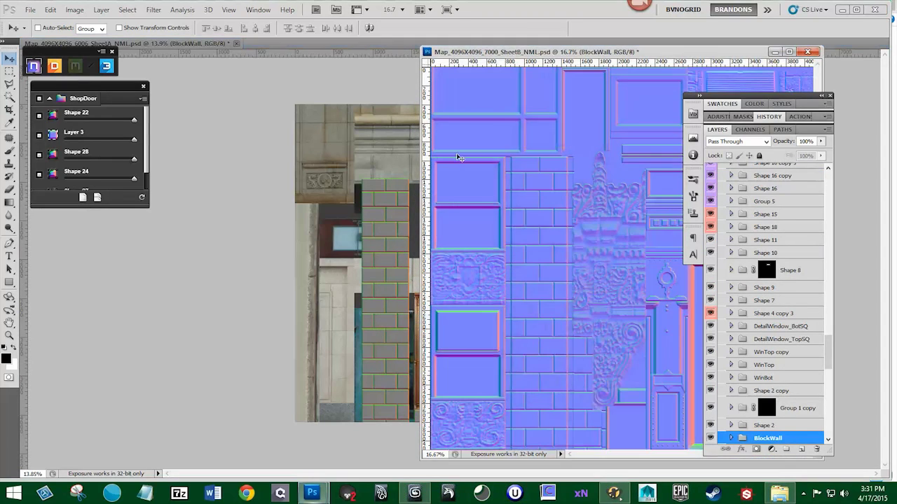
drag(733, 56, 541, 106)
- Hide SheetB's NORMAL group and topmost adjustment layer to inspect the photo textures, and dock the SheetB window as a tab
scroll(719, 192, up, 15)
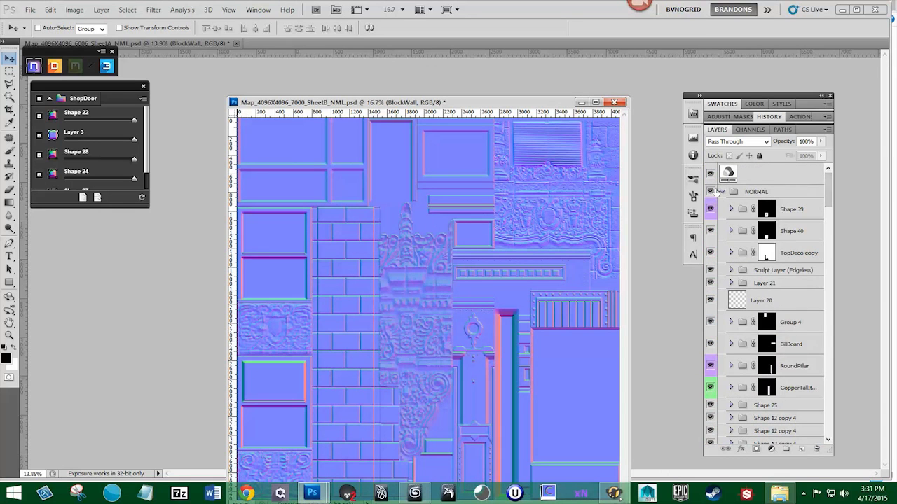
click(711, 191)
click(710, 175)
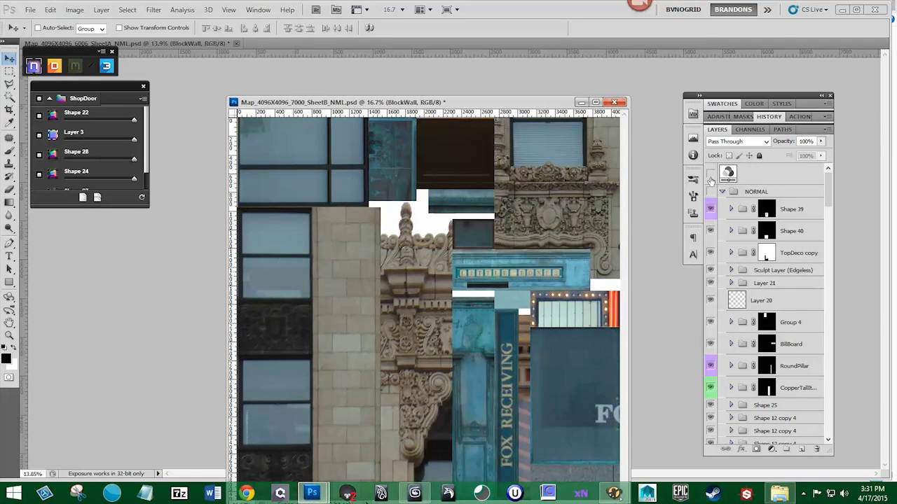
drag(505, 108, 517, 154)
drag(577, 150, 580, 47)
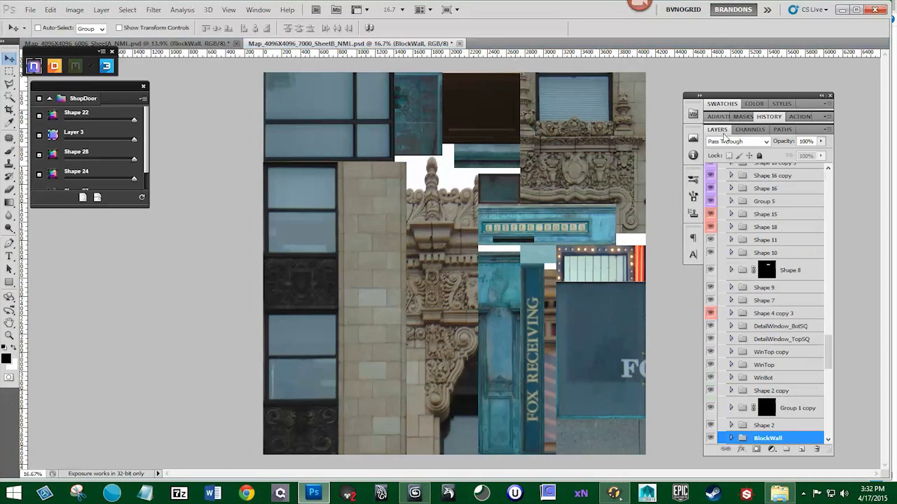
- Show SheetB's NORMAL group and topmost adjustment layer again, and return to SheetA to inspect the copied brick wall
drag(829, 344, 826, 179)
click(710, 191)
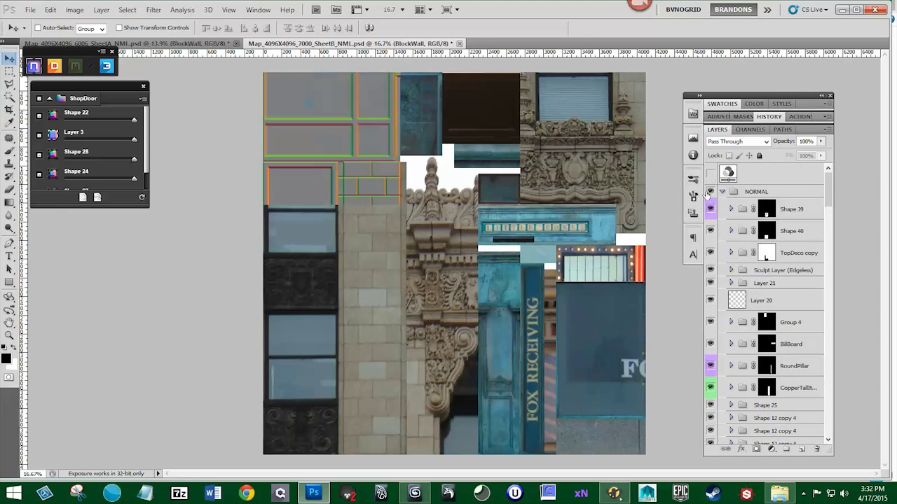
click(711, 174)
click(202, 43)
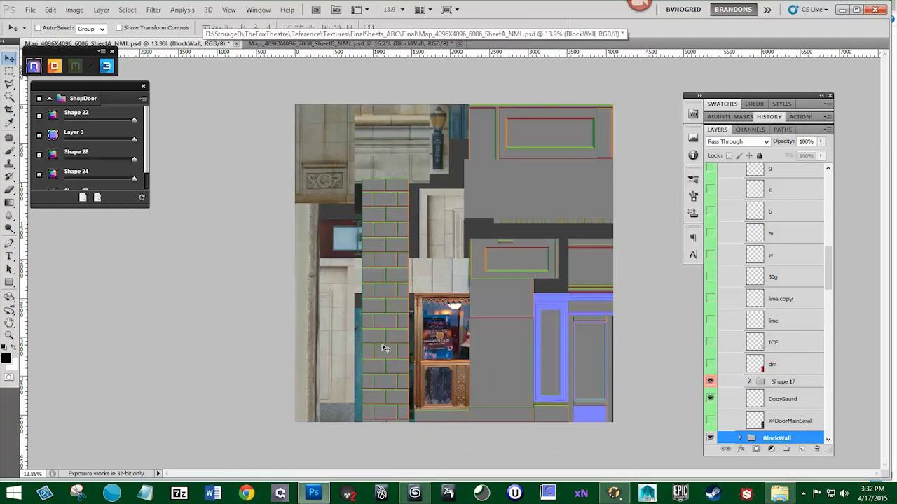
scroll(440, 265, up, 2)
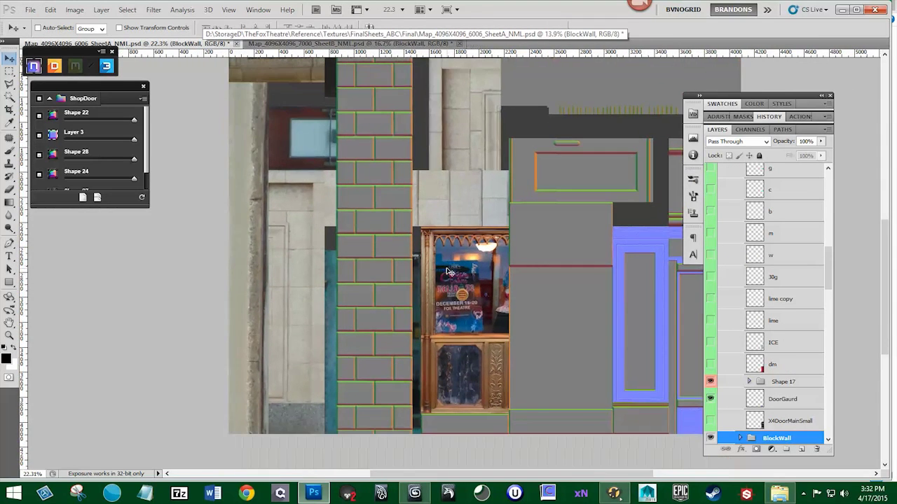
- Rotate the BlockWall group -90 degrees and move it across SheetA just below the pale stone strip
drag(302, 222, 352, 225)
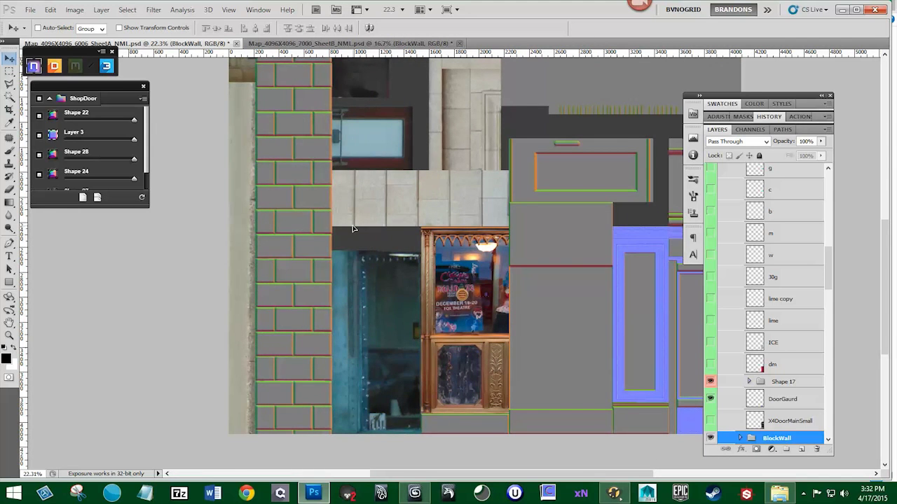
key(ctrl+z)
drag(400, 178, 399, 302)
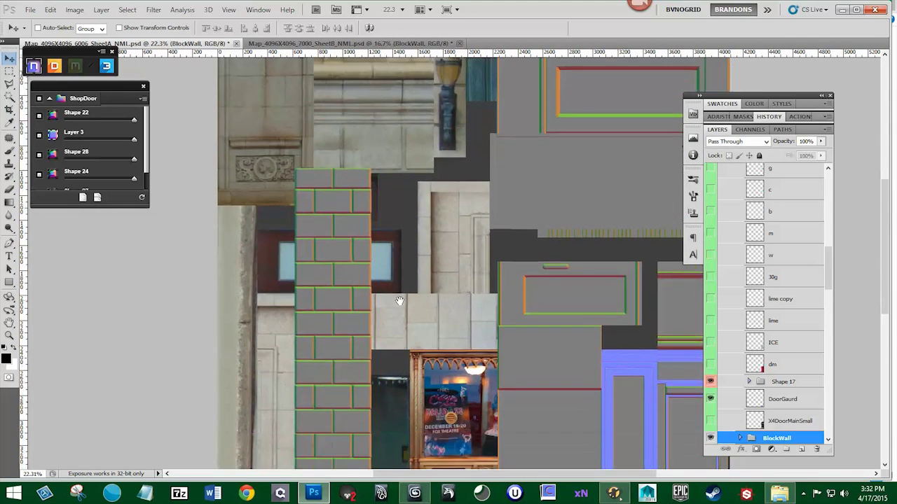
key(ctrl+t)
drag(393, 331, 288, 314)
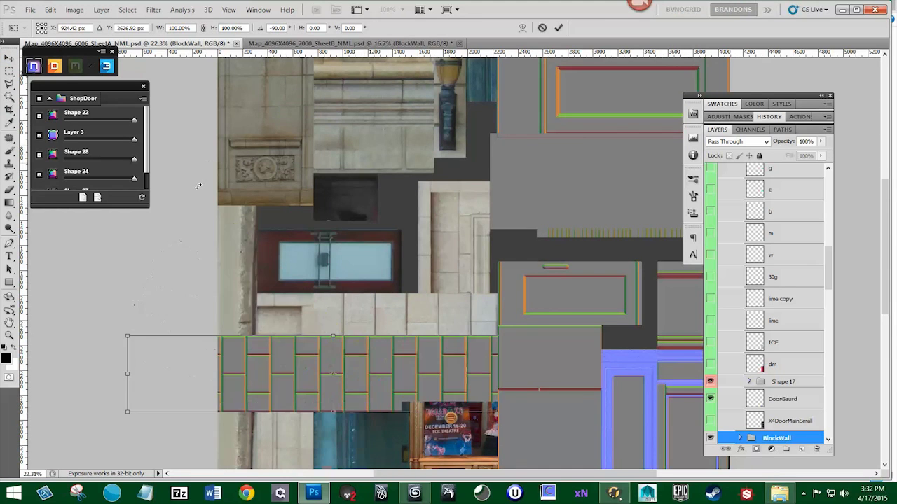
key(Return)
drag(374, 413, 421, 416)
key(shift+Up)
key(shift+Up)
key(shift+Up)
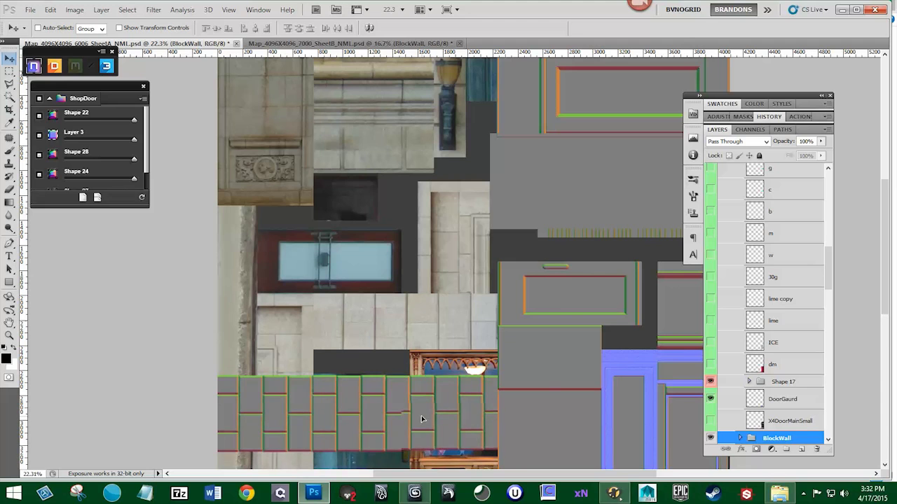
- Expand the BlockWall group and hide its uppermost brick groups, from Shape 1 copy 10 down into the Shape 1 copy 9 groups
scroll(742, 328, down, 3)
click(740, 335)
scroll(770, 315, down, 10)
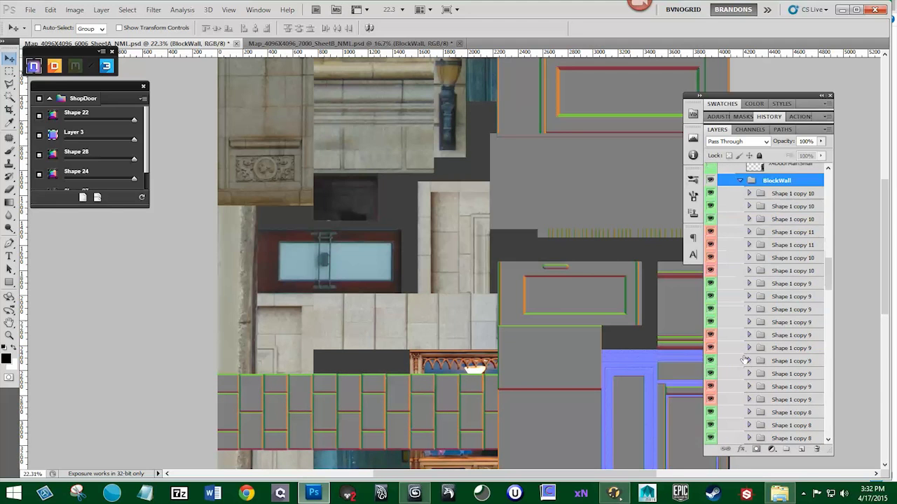
drag(824, 302, 700, 253)
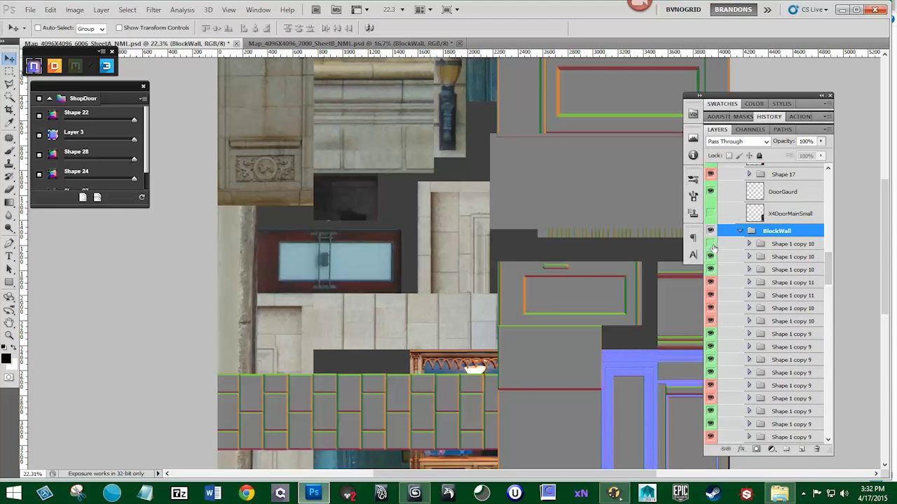
click(711, 256)
drag(711, 402, 711, 426)
drag(828, 272, 829, 297)
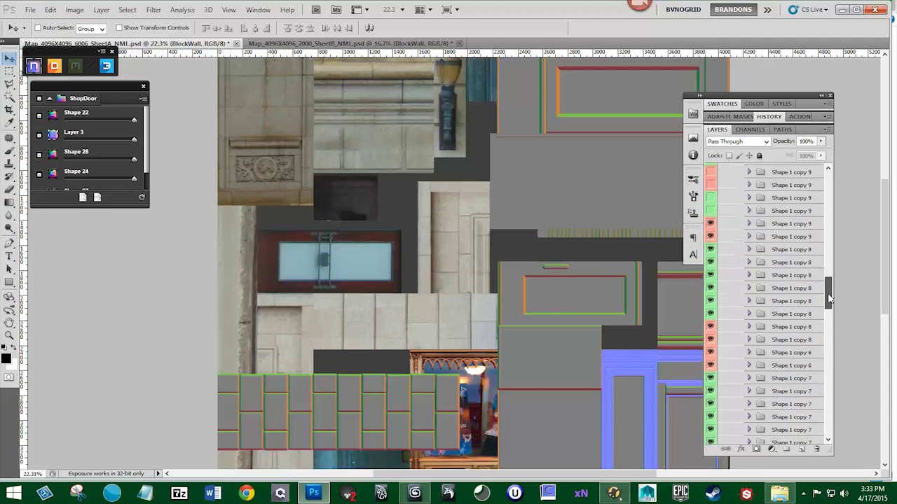
- Hide the remaining BlockWall brick groups, keeping only the lowest five Shape 1 copy 7 groups visible
drag(710, 223, 712, 417)
scroll(790, 342, down, 5)
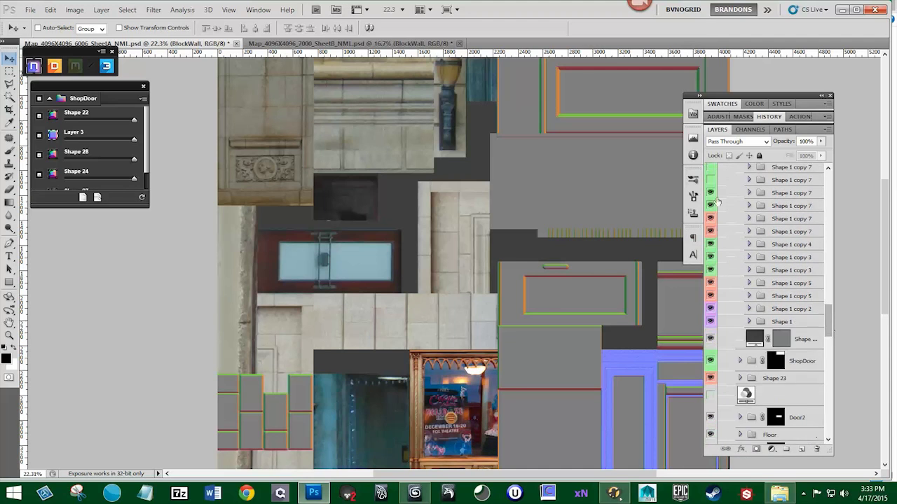
click(710, 245)
drag(709, 247, 710, 180)
click(710, 234)
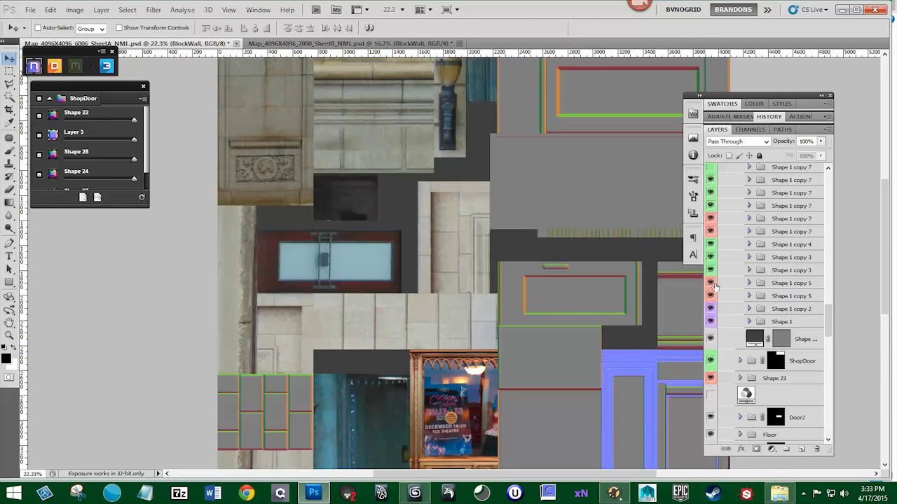
drag(710, 309, 714, 251)
- Delete all the hidden brick groups above and below the five visible Shape 1 copy 7 groups
click(790, 244)
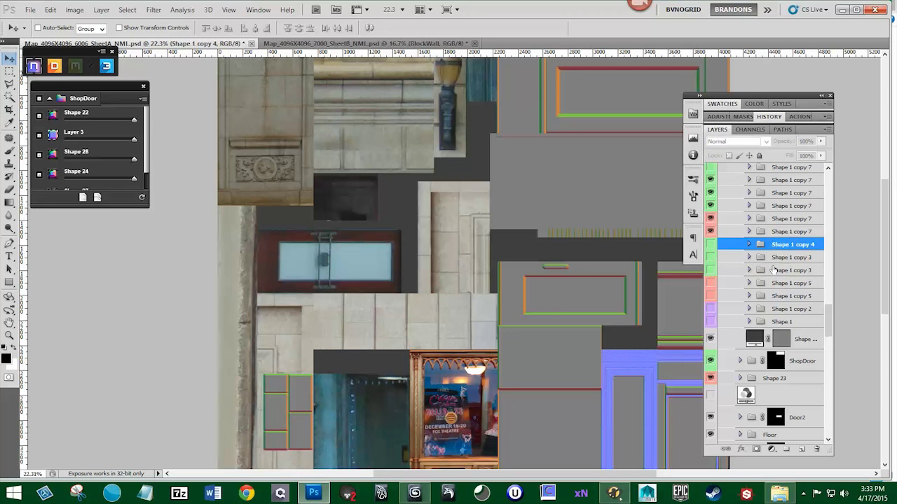
shift+click(781, 322)
drag(806, 322, 817, 449)
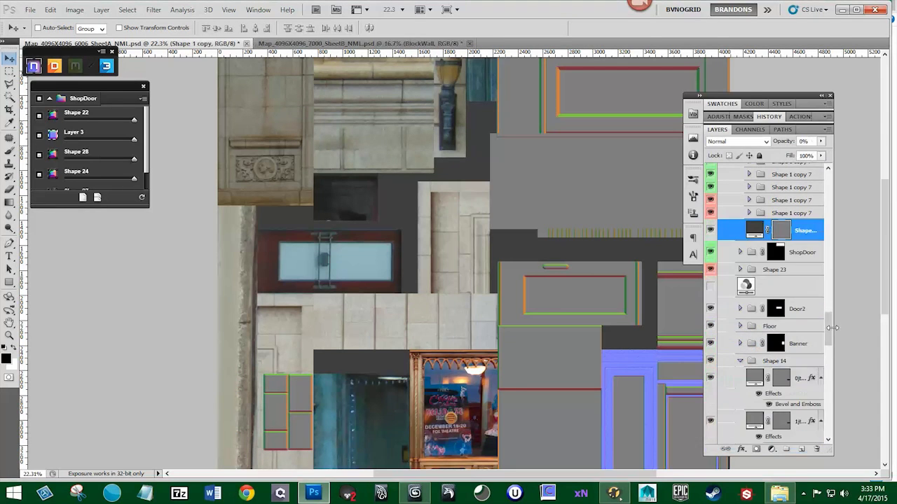
drag(829, 335, 829, 272)
click(786, 361)
click(785, 356)
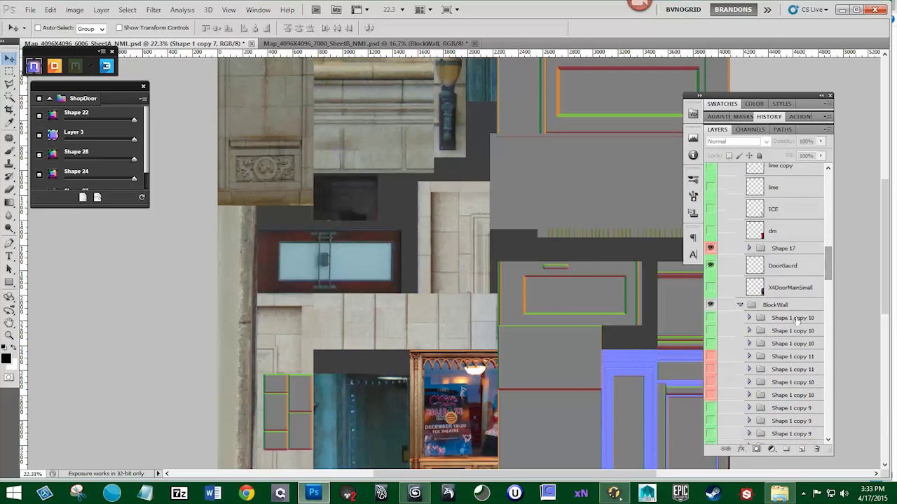
shift+click(790, 318)
drag(810, 424, 816, 449)
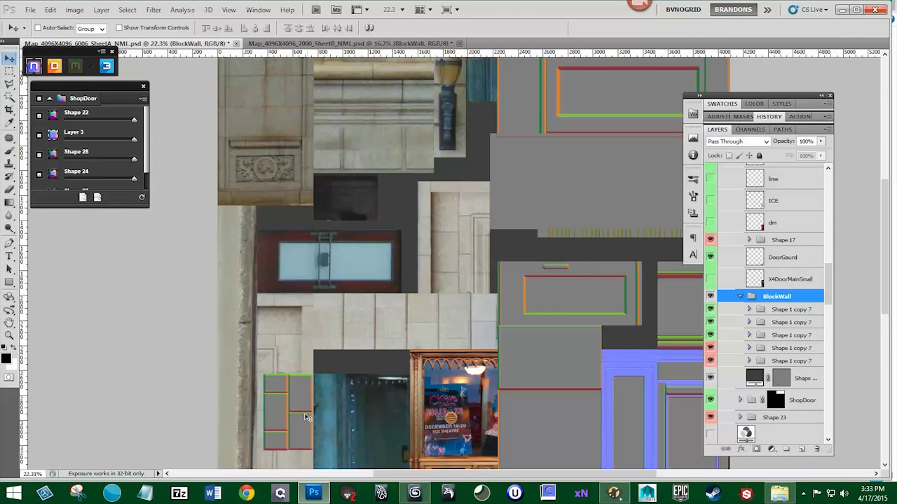
- Move the remaining BlockWall bricks onto the left end of the pale stone strip under the dark red panel
scroll(305, 419, up, 3)
drag(297, 418, 362, 251)
click(226, 11)
click(271, 166)
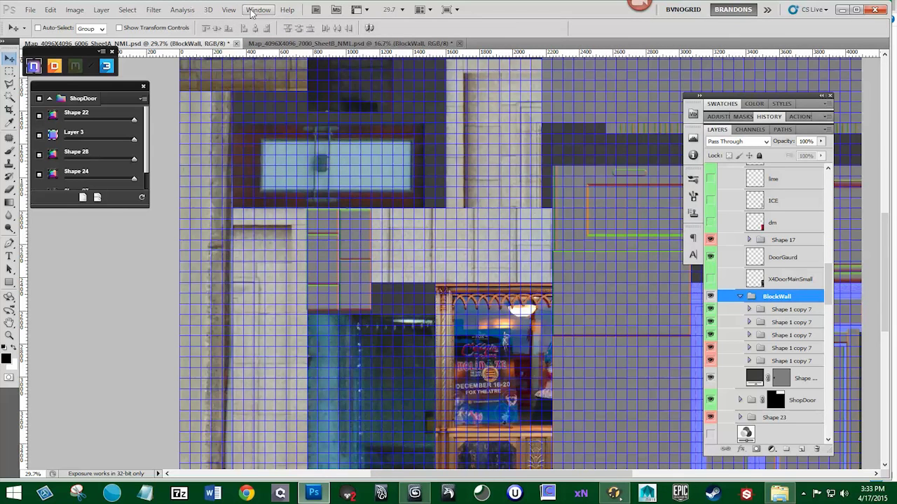
key(alt+v)
key(h)
key(g)
- Compare the BlockWall bricks with the stone beneath and set the group's blending mode to Difference
click(710, 297)
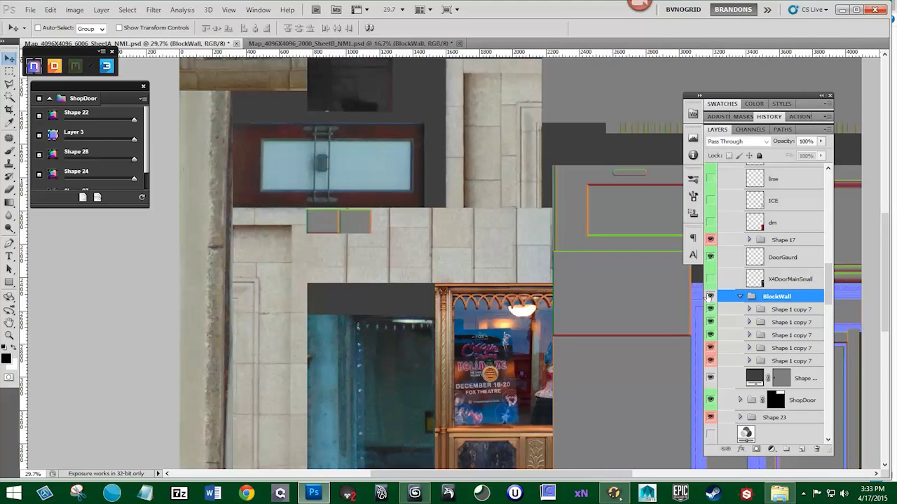
click(709, 296)
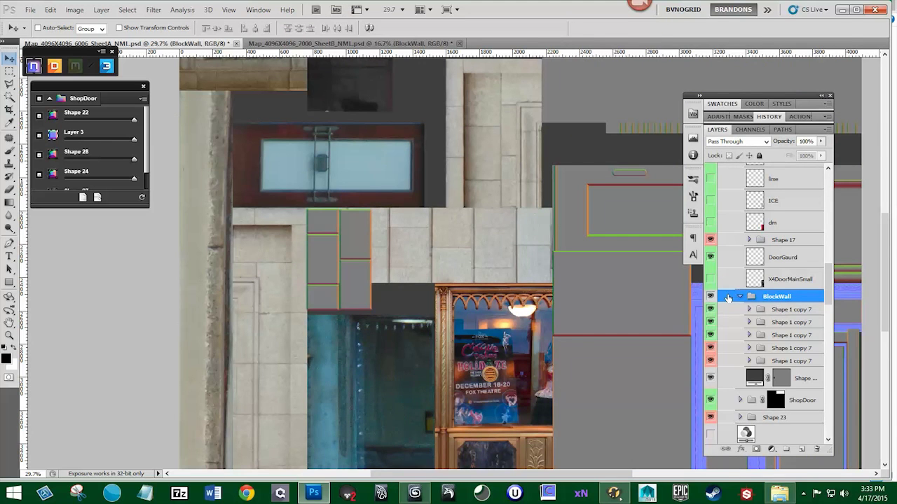
click(765, 142)
click(720, 376)
- Stretch the BlockWall bricks horizontally to match the stone block width and shift them down the strip
key(ctrl+t)
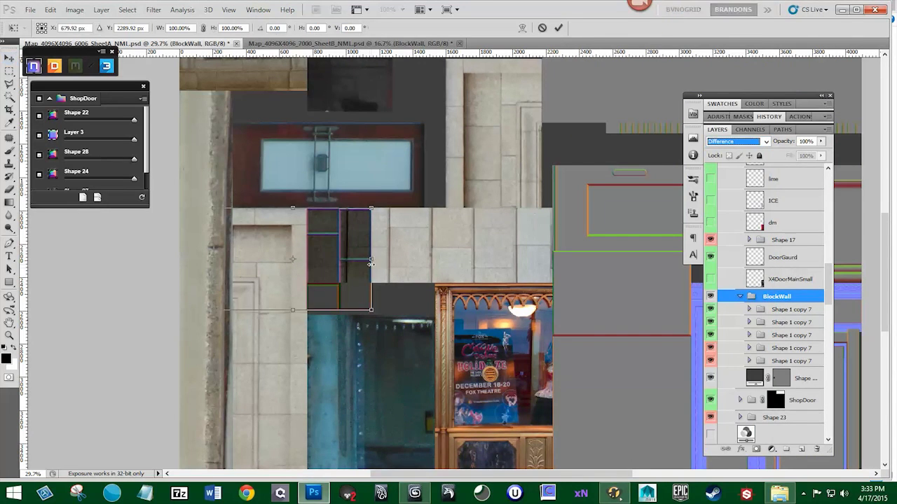
click(542, 28)
mouse_move(709, 309)
mouse_down()
mouse_move(710, 362)
mouse_move(710, 310)
mouse_up()
key(ctrl+t)
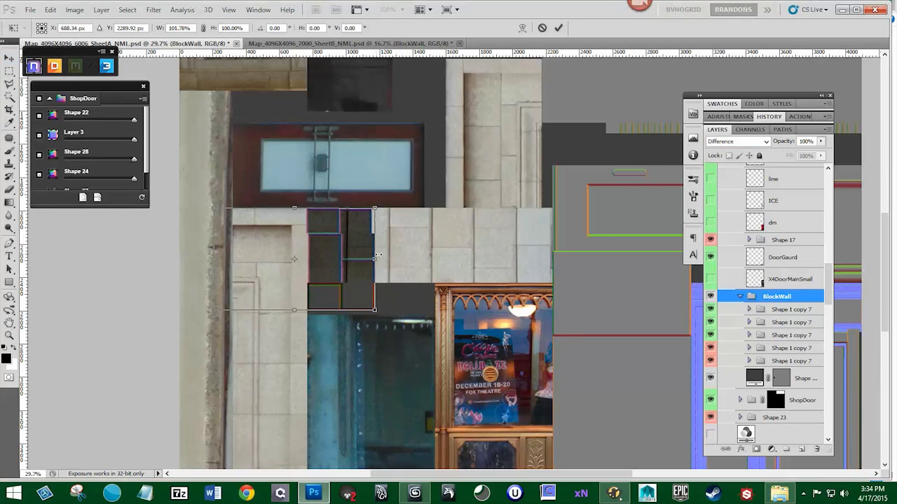
drag(231, 251, 200, 258)
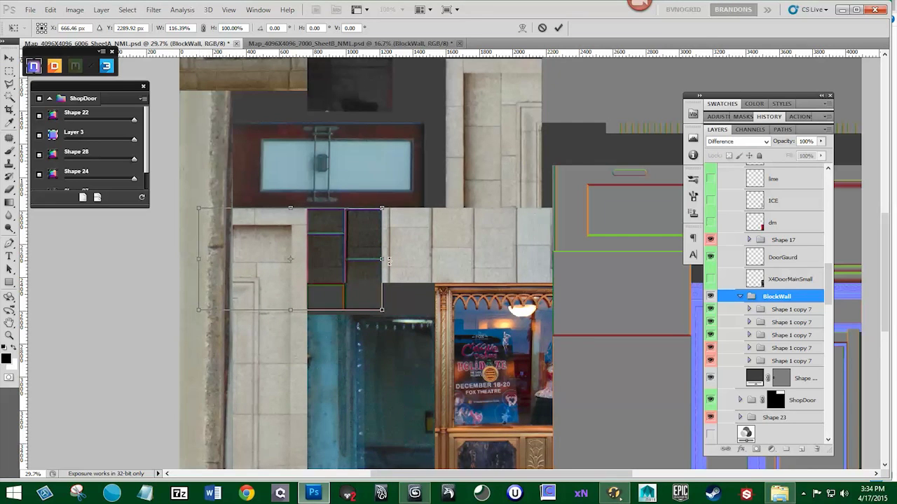
drag(383, 258, 355, 301)
key(Return)
- Move the topmost Shape 1 copy 7 brick to the strip's first stone block and stretch its height to match
click(710, 309)
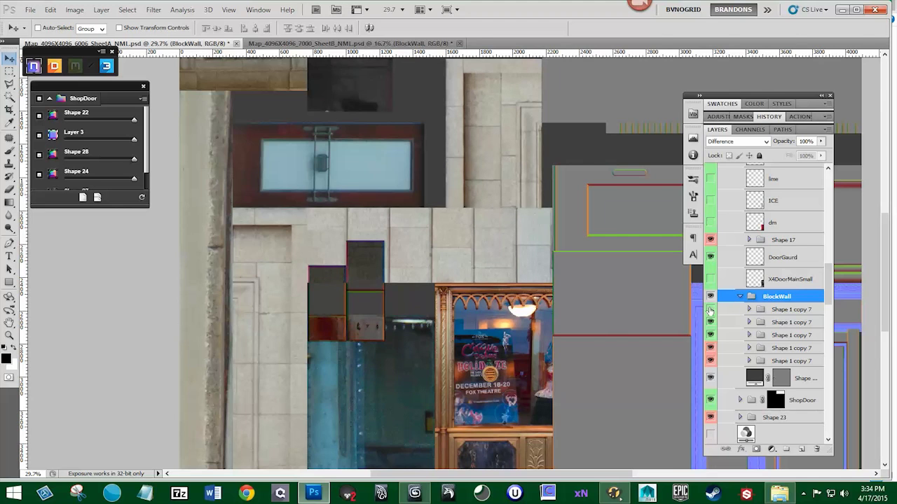
click(710, 309)
click(789, 309)
drag(334, 253, 332, 245)
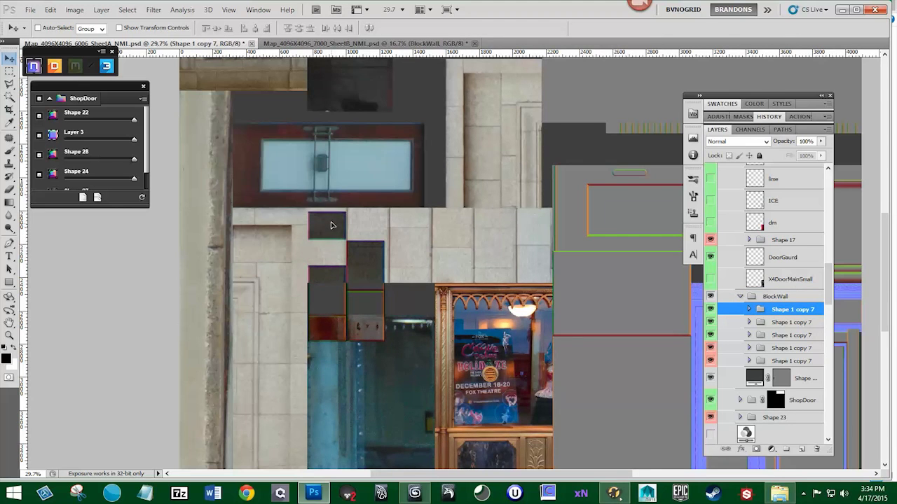
key(ctrl+t)
drag(327, 234, 339, 267)
key(Return)
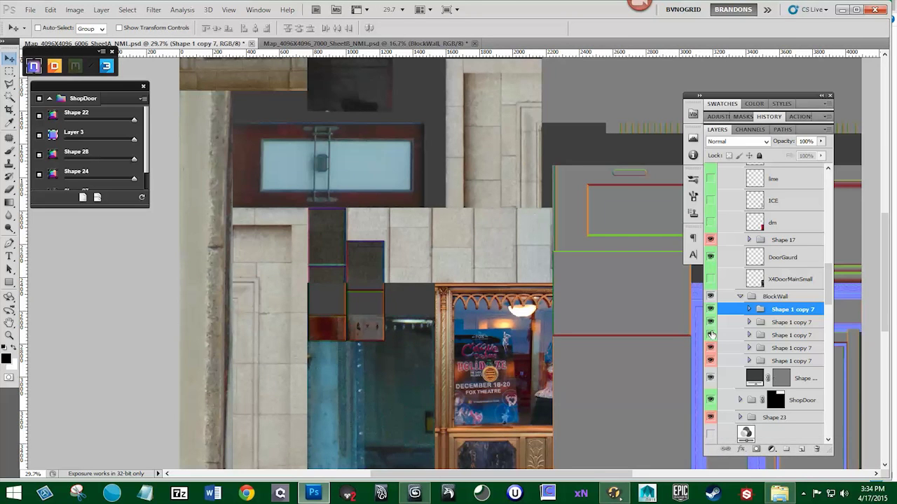
- Delete the third Shape 1 copy 7 group, the surplus lowest brick in the first column
click(711, 335)
click(711, 335)
drag(791, 336, 817, 449)
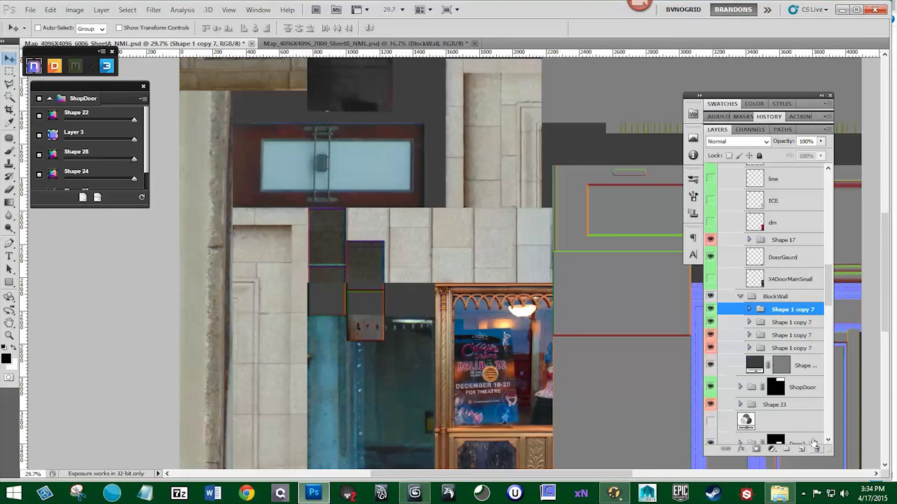
- Try to shorten the first column's lower brick to end at the stone strip's lower edge
click(711, 310)
click(711, 310)
click(711, 323)
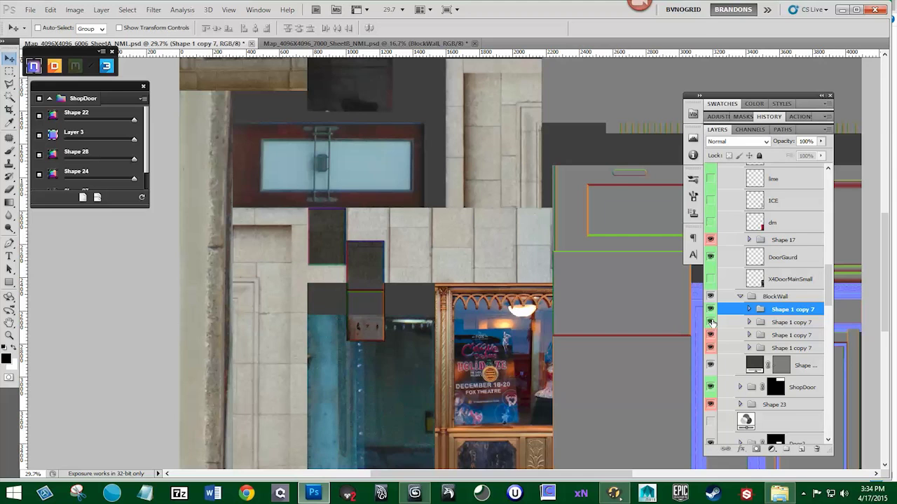
click(711, 322)
click(792, 322)
key(ctrl+t)
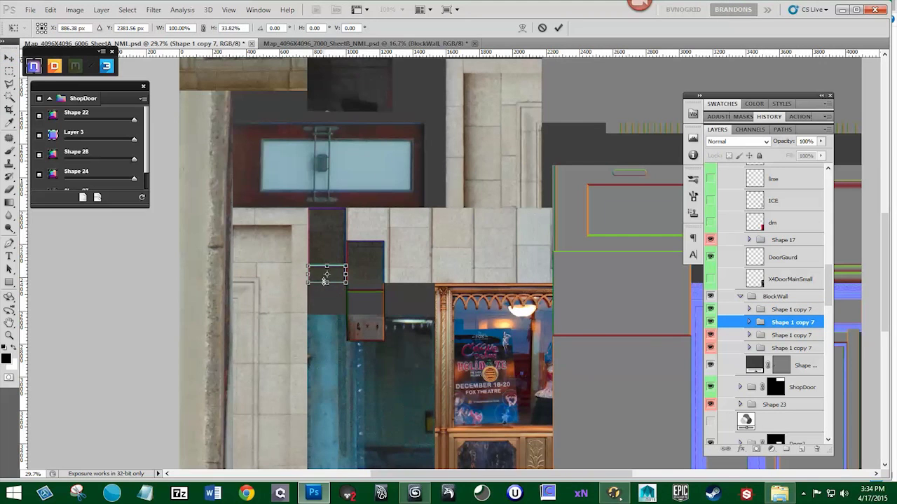
key(Return)
- Select the two second-column bricks and move them up so their joint matches the stone strip's joint
click(781, 336)
shift+click(789, 348)
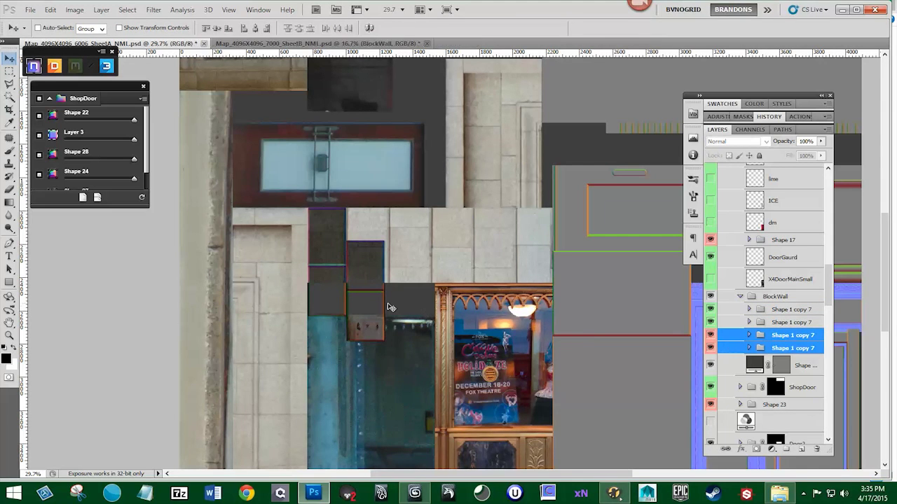
drag(373, 293, 376, 269)
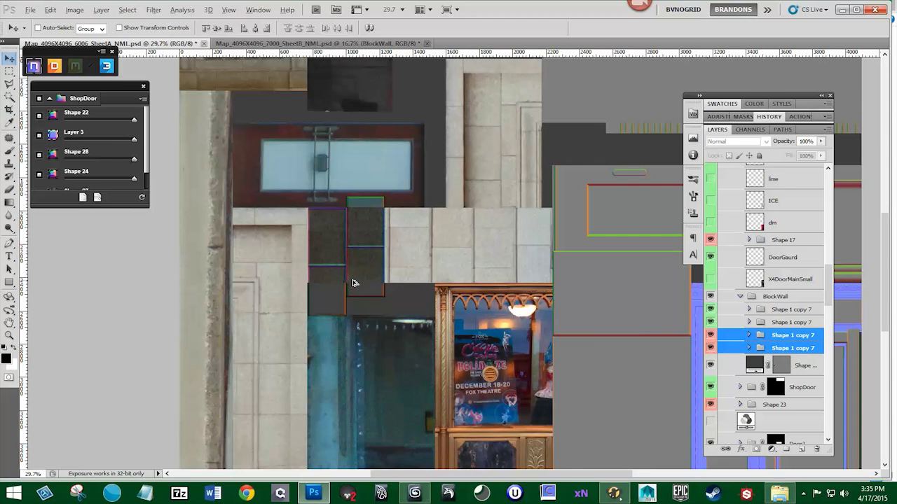
- Duplicate the two second-column bricks onto the fourth stone column and widen the copies to fit it
drag(354, 284, 451, 265)
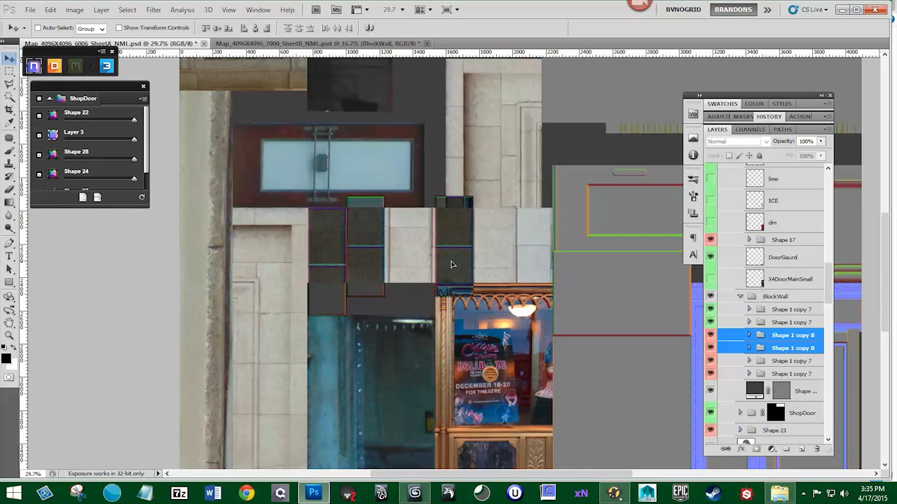
key(ctrl+t)
key(Return)
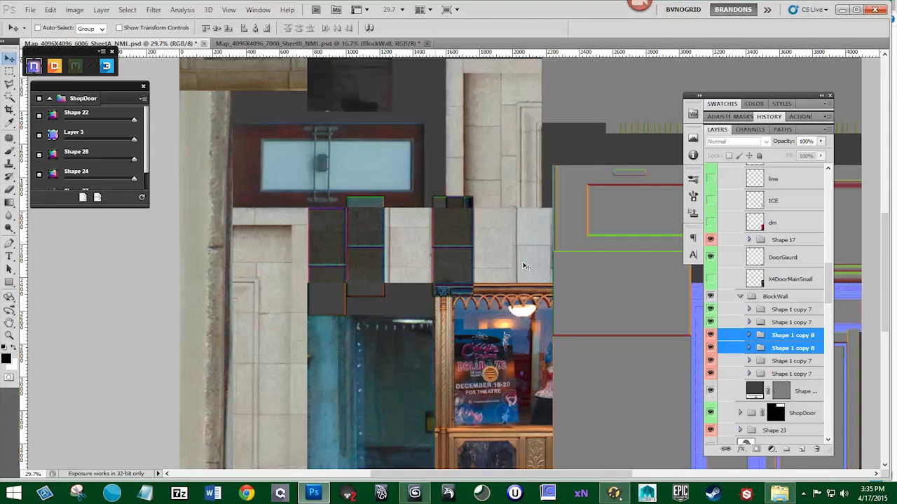
- Duplicate the two first-column bricks onto the third stone column, widening and lowering the copies to align with its joint
click(768, 325)
shift+click(778, 312)
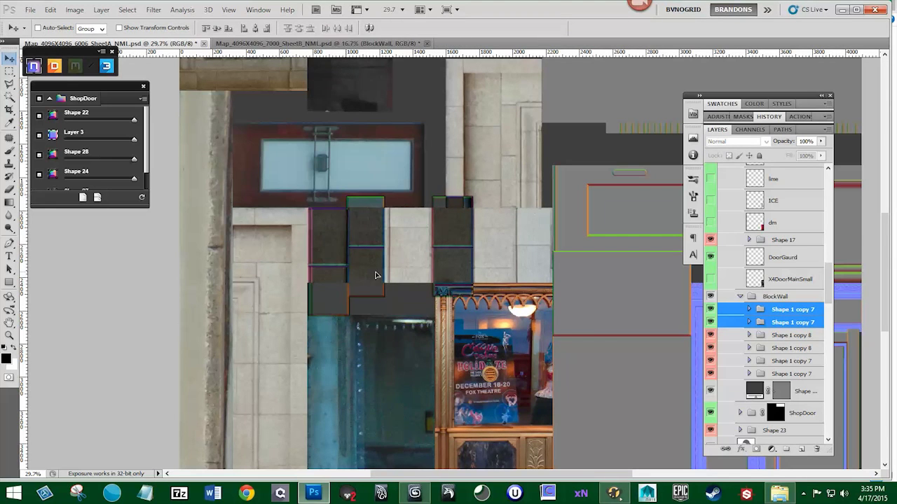
drag(375, 275, 424, 275)
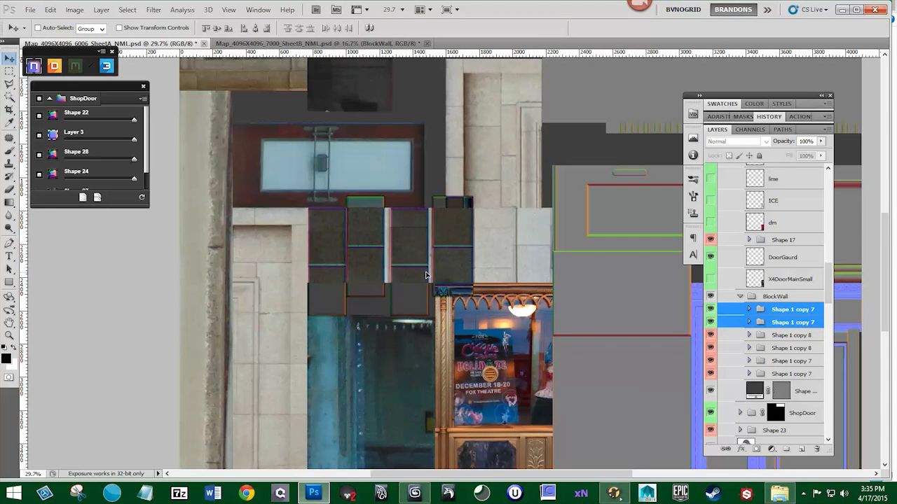
key(ctrl+j)
key(ctrl+t)
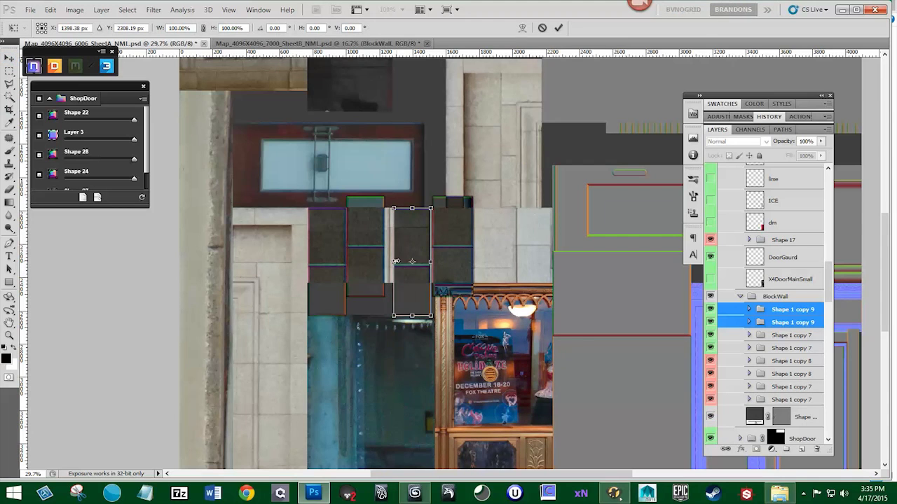
key(Return)
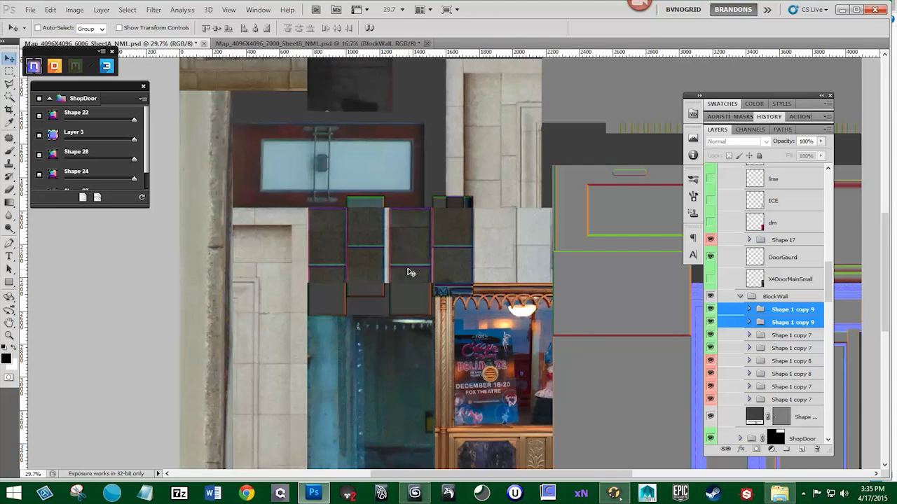
drag(411, 273, 408, 281)
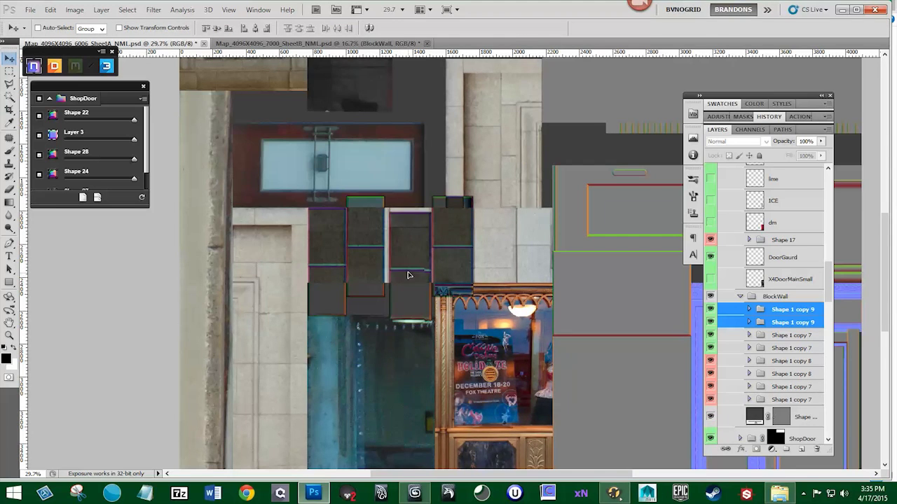
- Shorten the third column's upper brick to match the stone joint and stack a duplicate of it above
click(778, 323)
click(711, 323)
click(711, 323)
click(778, 309)
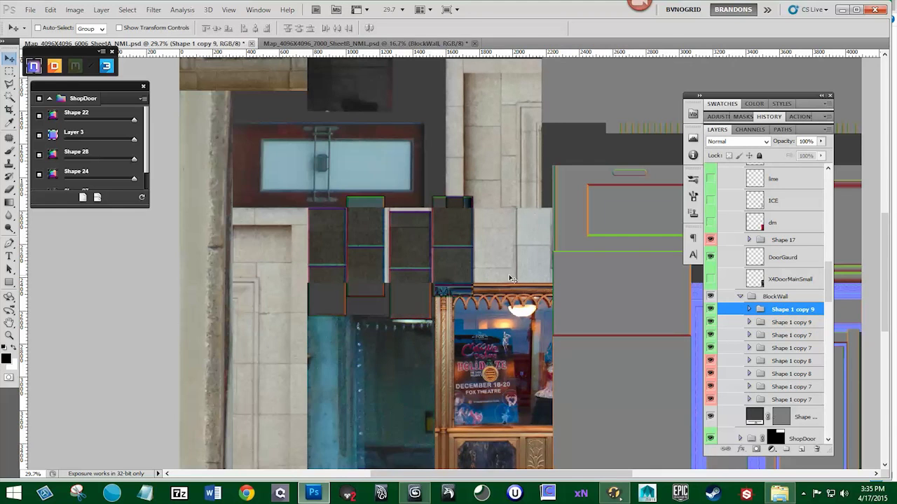
key(ctrl+t)
mouse_move(415, 211)
mouse_down()
mouse_move(416, 225)
mouse_move(415, 203)
mouse_up()
key(Return)
key(ctrl+j)
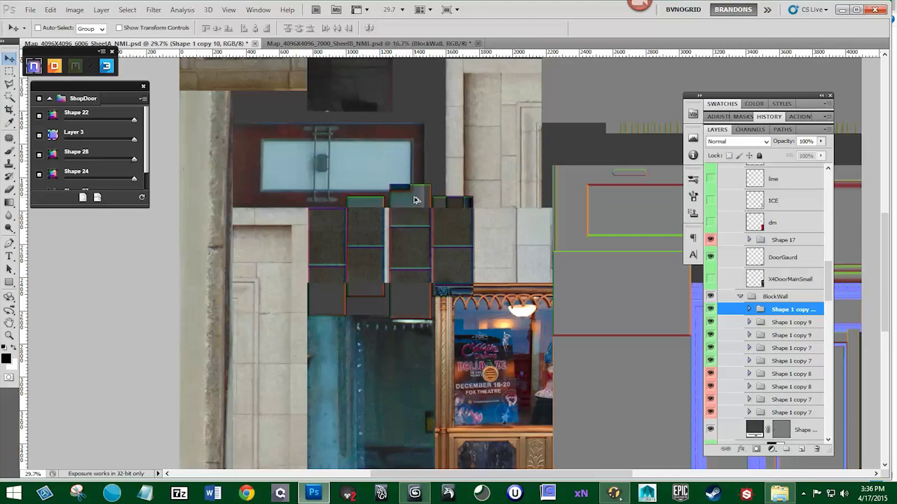
- Duplicate the three third-column bricks onto the fifth and sixth stone columns, aligning the copies with the stone joints
shift+click(788, 335)
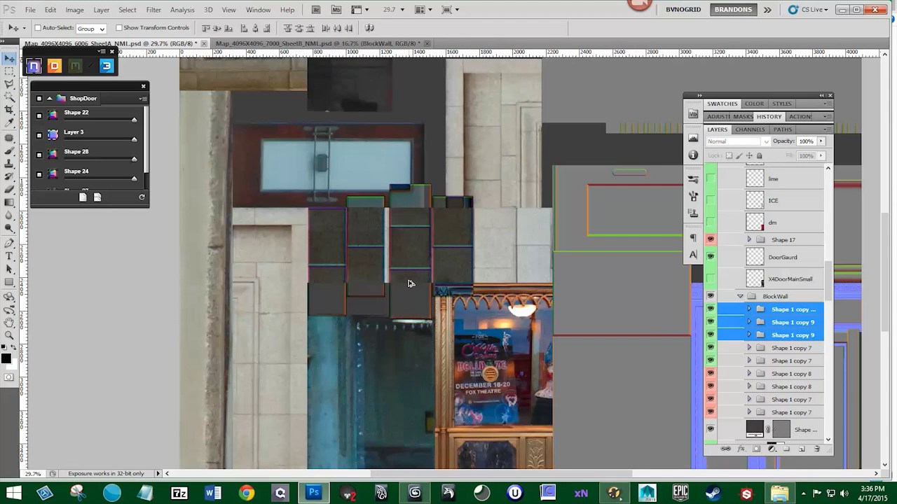
drag(407, 284, 538, 279)
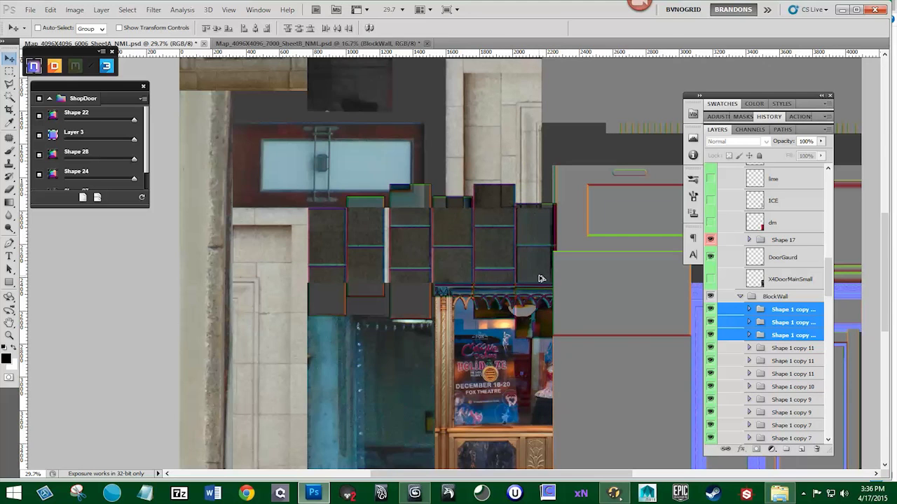
scroll(538, 278, up, 5)
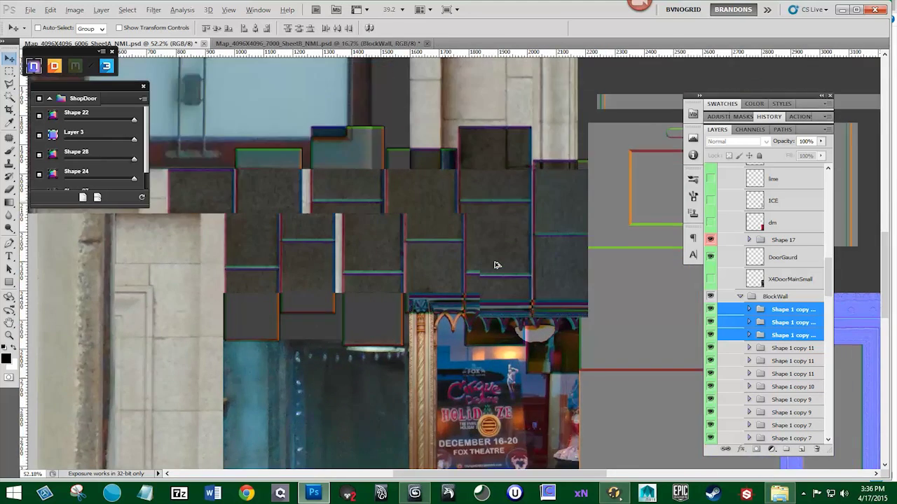
scroll(581, 288, down, 2)
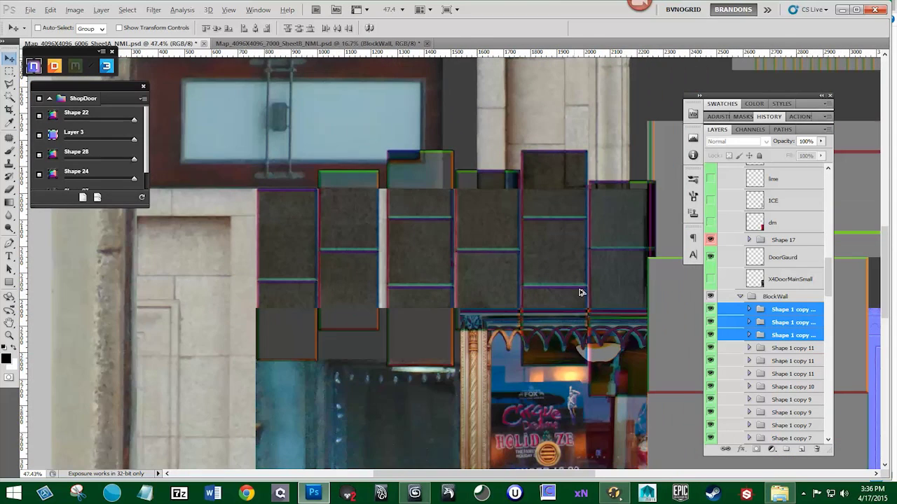
- Duplicate a sixth-column brick into the gap between the second and third columns, stretching it to about 207% height and narrowing it
click(793, 309)
drag(632, 275, 397, 323)
key(ctrl+t)
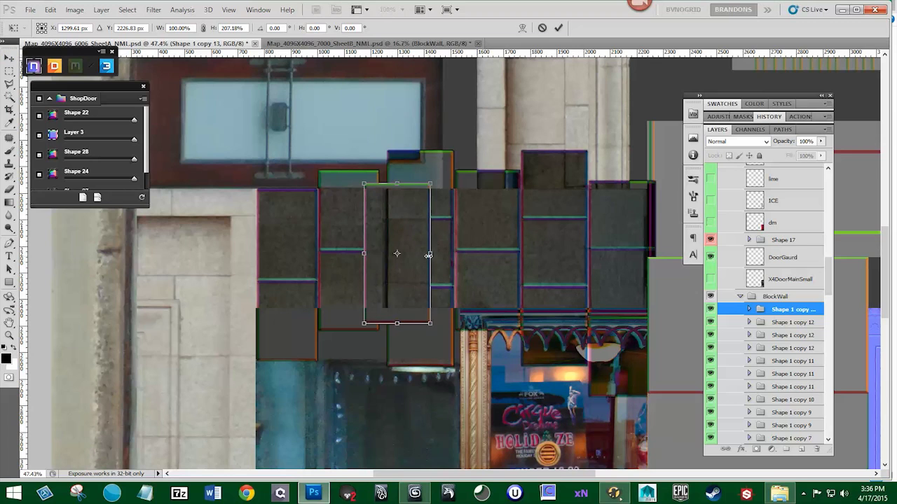
drag(429, 253, 384, 252)
key(Return)
- Select the two narrow filler bricks and move them beneath the other bricks in the BlockWall group
shift+click(794, 322)
scroll(792, 322, down, 6)
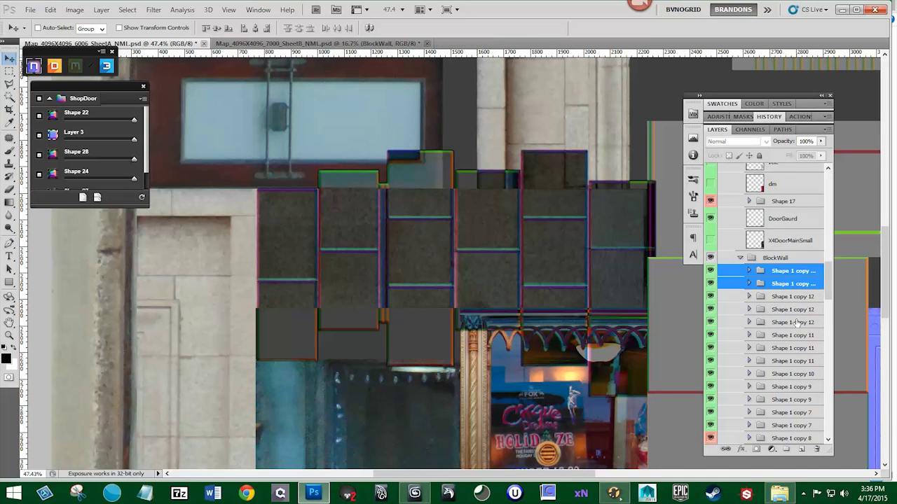
drag(778, 235, 780, 434)
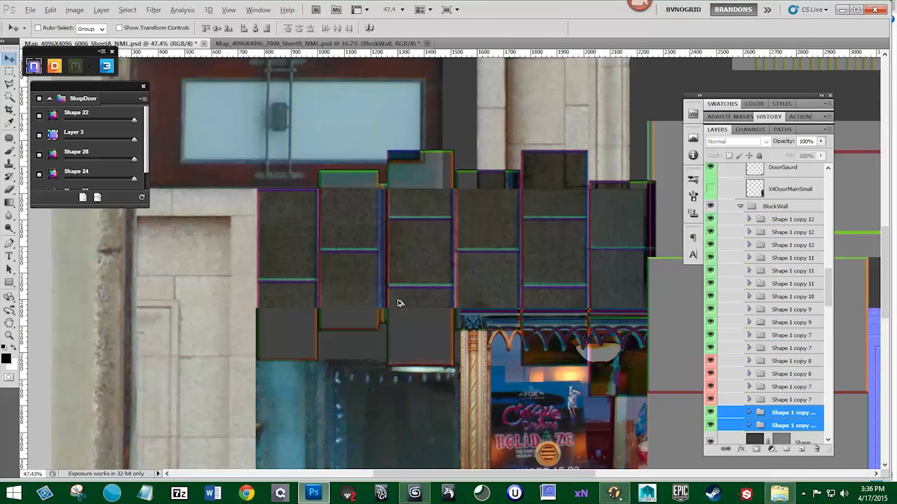
scroll(401, 304, down, 8)
drag(480, 277, 463, 264)
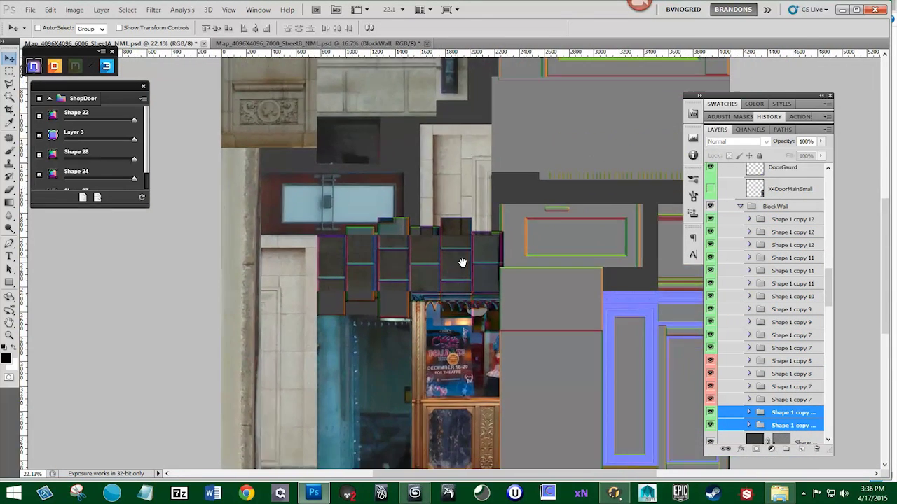
- Set the BlockWall group's blend mode to Pass Through and reorder the narrow filler bricks at the bottom of the group
click(710, 206)
click(711, 206)
click(773, 208)
click(739, 141)
click(742, 155)
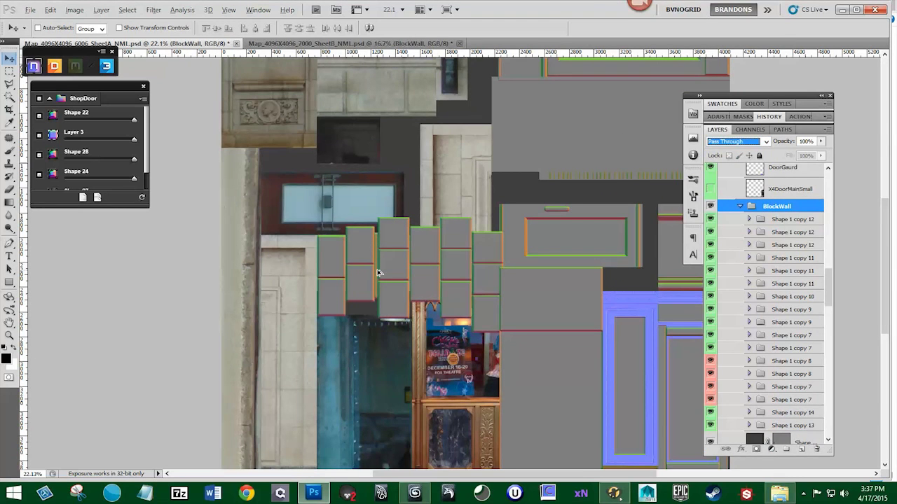
scroll(442, 278, up, 6)
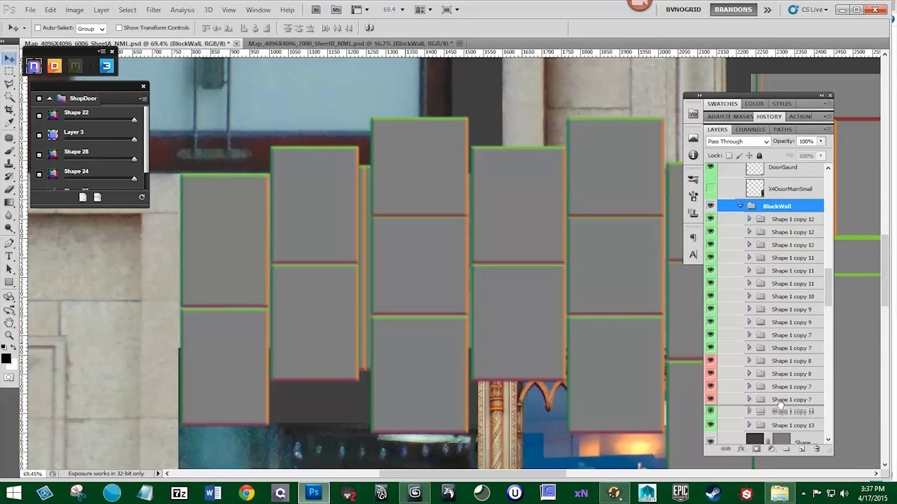
drag(778, 421, 781, 409)
- Duplicate the three bricks in the BlocksRight group as hidden spare copies labelled orange
scroll(332, 301, down, 2)
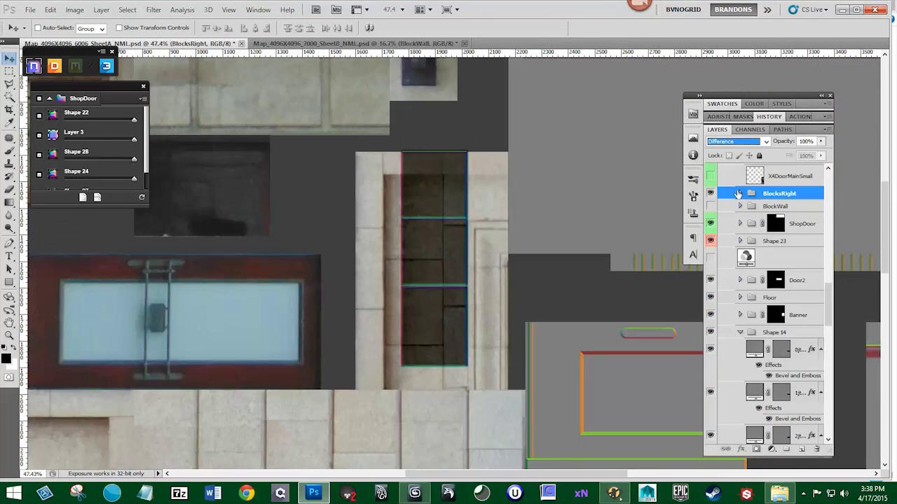
shift+click(792, 232)
drag(792, 232, 802, 449)
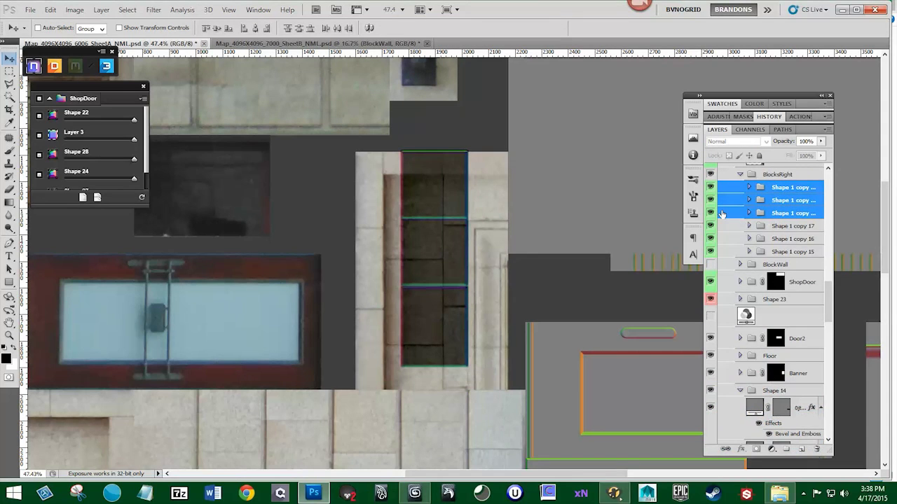
click(767, 213)
right_click(713, 213)
click(743, 275)
right_click(710, 200)
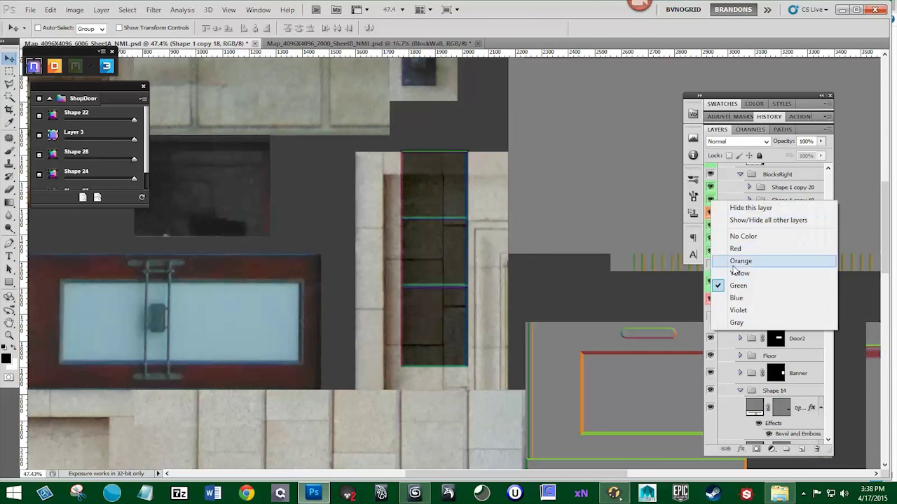
click(741, 262)
right_click(711, 187)
click(740, 248)
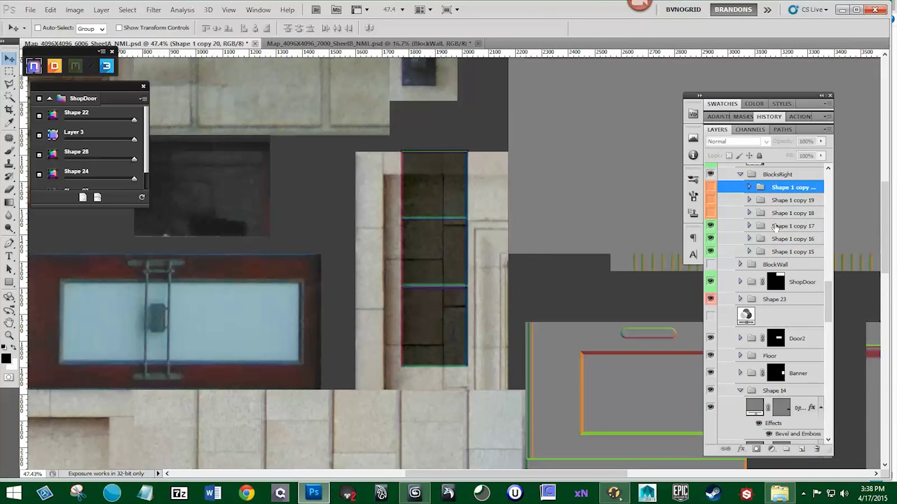
- Move the three green-labelled bricks onto the doorway stonework's left strip and stretch the top brick upward to about 126% height
click(792, 226)
shift+click(791, 251)
drag(439, 229, 346, 241)
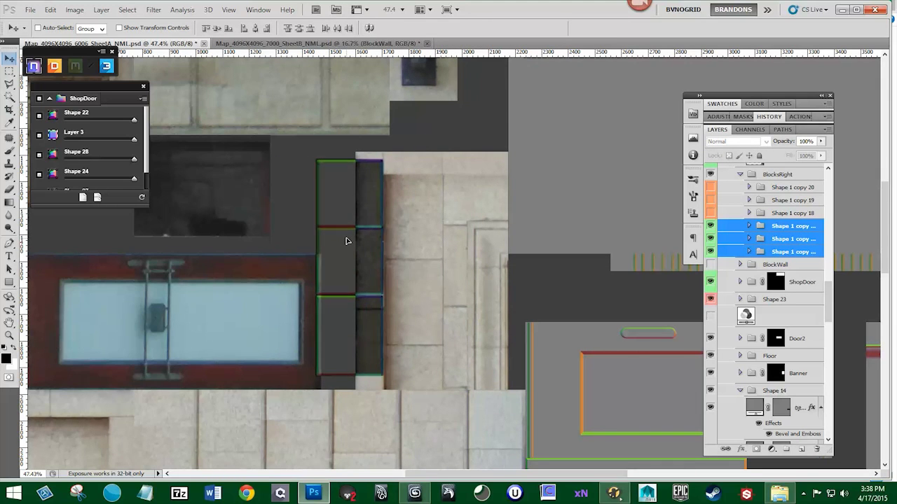
click(792, 226)
key(ctrl+t)
drag(349, 159, 354, 140)
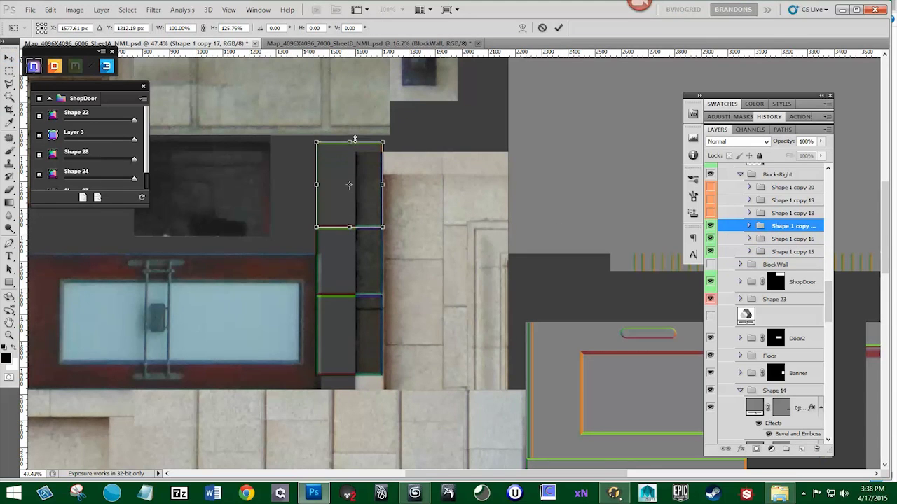
key(Return)
- Extend the left strip's middle brick down to the stone joint and its bottom brick past the strip's lower edge
click(770, 239)
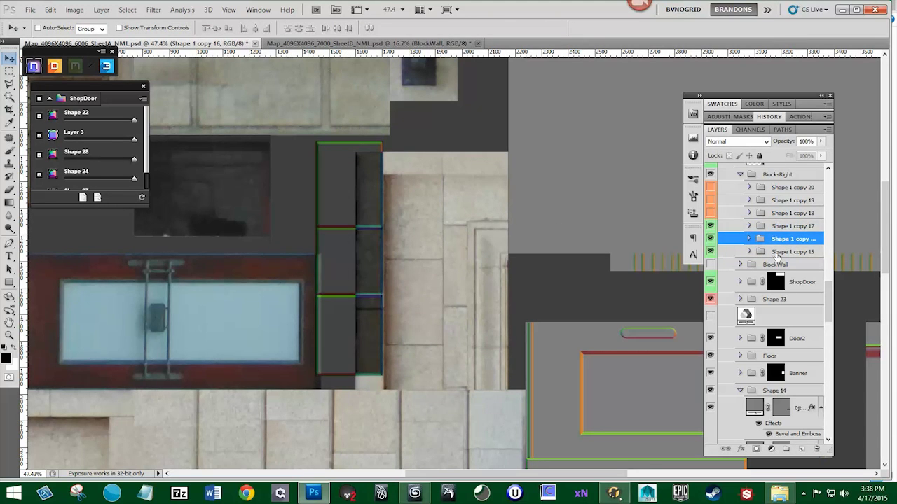
key(ctrl+t)
drag(349, 295, 349, 311)
key(Return)
key(alt+bracketleft)
key(ctrl+t)
drag(350, 375, 350, 402)
key(Return)
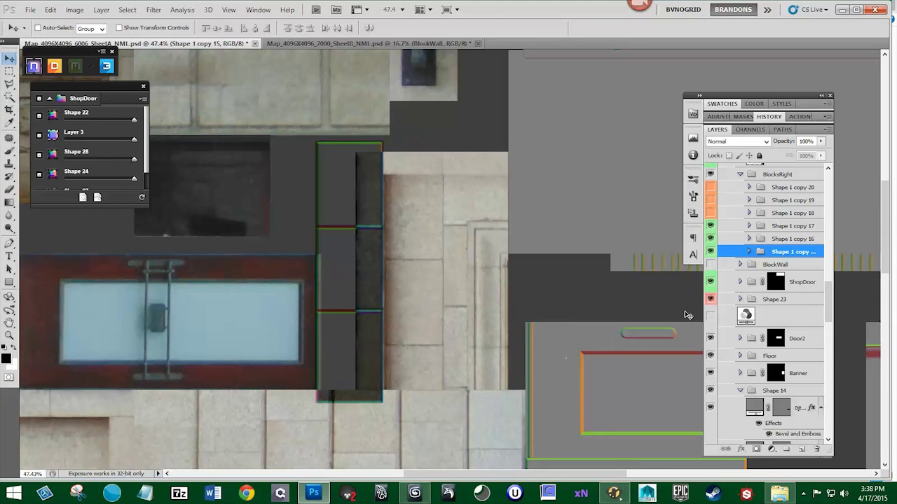
- Duplicate the three left-strip bricks onto the adjacent stone column and narrow the copies to its width
shift+click(789, 227)
drag(350, 268, 444, 306)
key(ctrl+t)
key(Return)
- Check the brick columns against the underlying stone by toggling their visibility and the extras overlay
drag(711, 264, 715, 283)
click(710, 289)
drag(711, 252, 712, 290)
click(228, 10)
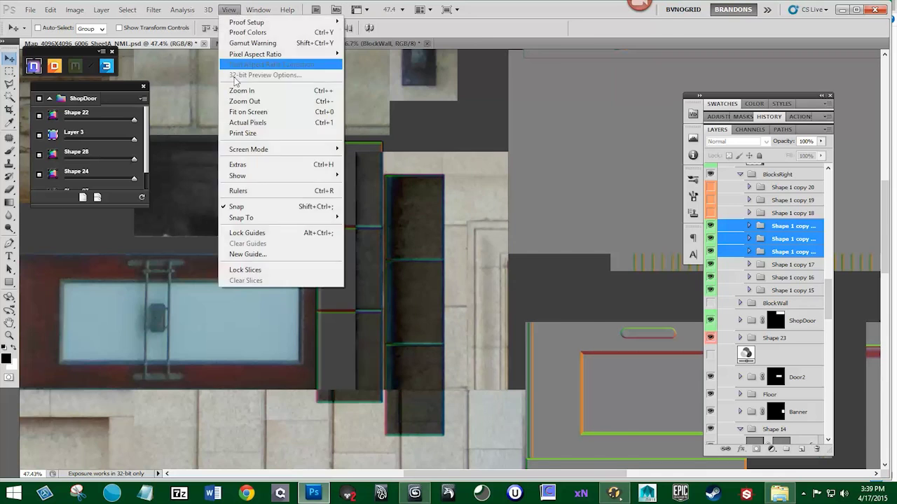
click(236, 165)
click(229, 10)
click(235, 166)
mouse_move(711, 252)
mouse_down()
mouse_move(711, 227)
mouse_move(711, 290)
mouse_move(711, 226)
mouse_move(710, 252)
mouse_up()
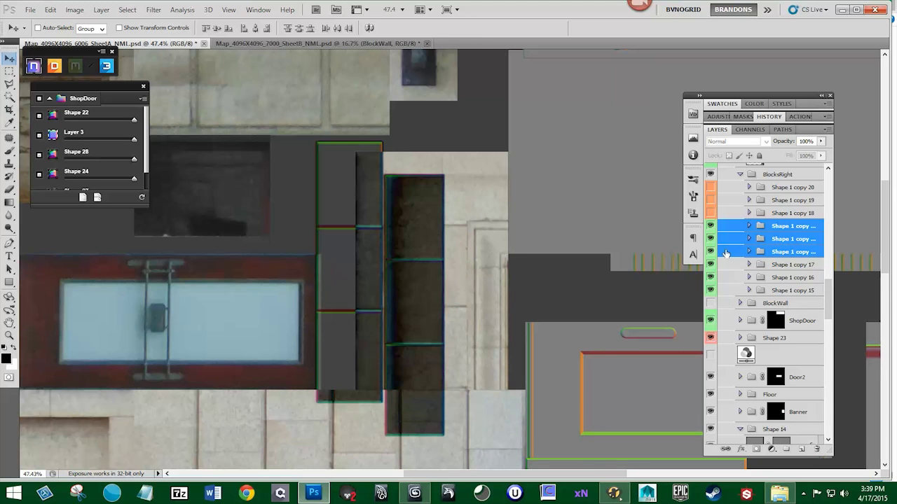
- Label the three second-column bricks blue and duplicate them onto the third stone column, aligned with its joints
right_click(725, 251)
click(745, 347)
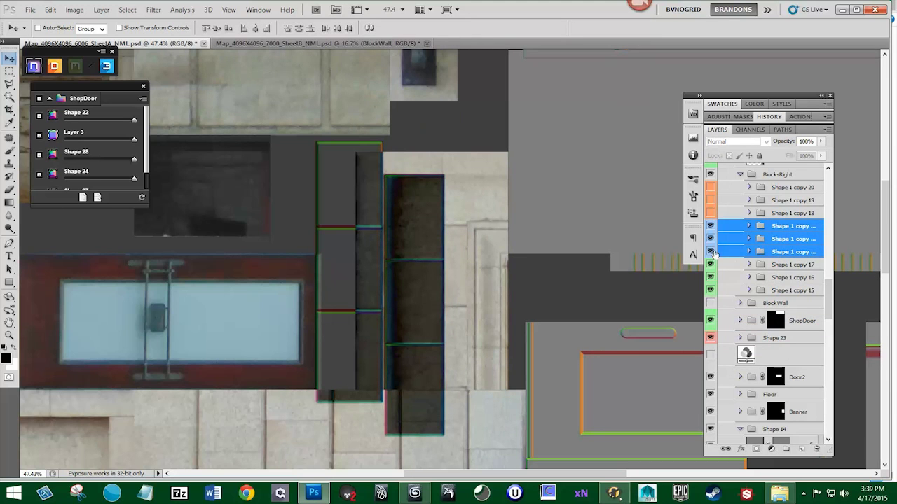
drag(430, 269, 489, 232)
drag(710, 227, 711, 251)
mouse_move(710, 227)
mouse_down()
mouse_move(711, 252)
mouse_move(710, 226)
mouse_up()
key(Up)
key(Up)
click(780, 228)
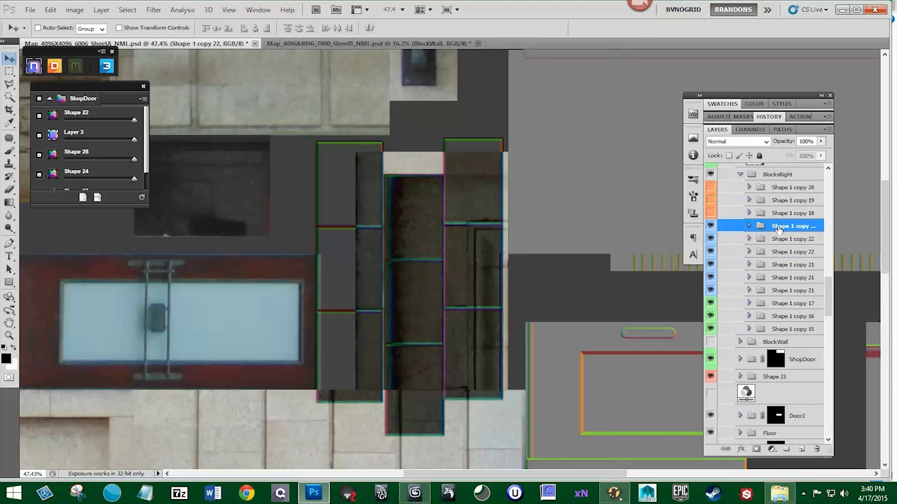
- Show the orange-labelled spare bricks and delete the topmost one
click(709, 213)
click(710, 201)
click(777, 189)
key(Delete)
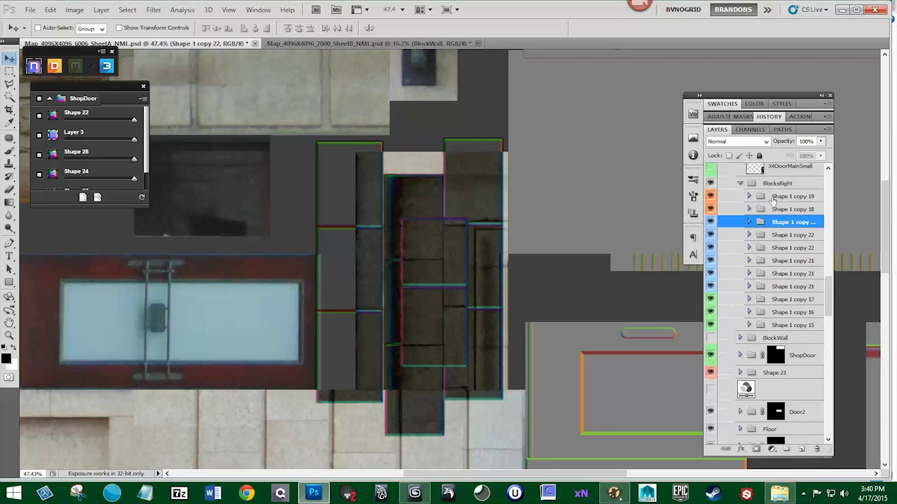
- Place the two remaining orange-labelled bricks across the tops of the second and third columns, narrowing the first to its column
click(778, 197)
shift+click(779, 210)
drag(425, 222, 423, 203)
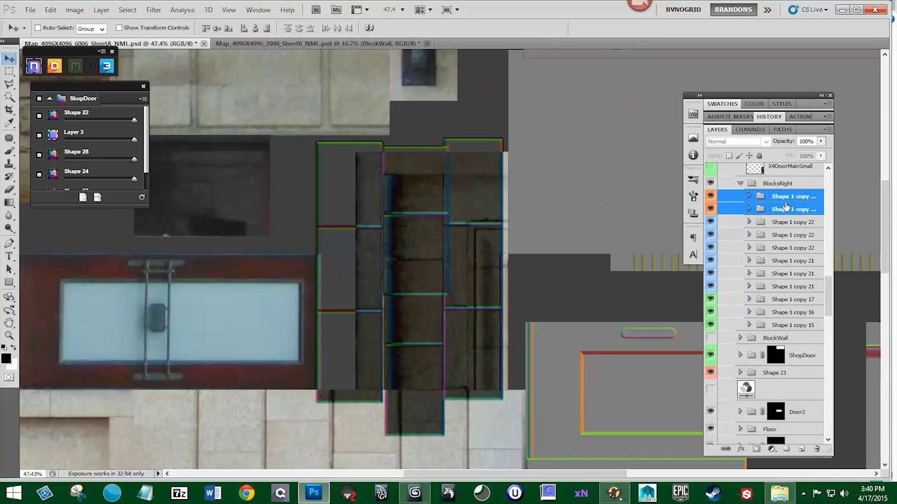
click(786, 198)
key(ctrl+t)
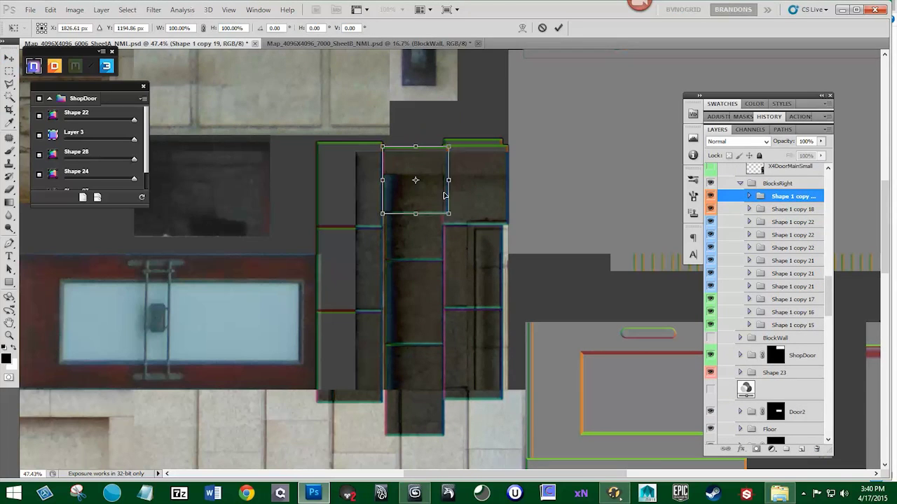
drag(448, 181, 443, 181)
key(Return)
- Group the two orange-labelled top bricks, show the grid, and mask the group to the narrow band above the second column
shift+click(788, 211)
drag(788, 210, 786, 449)
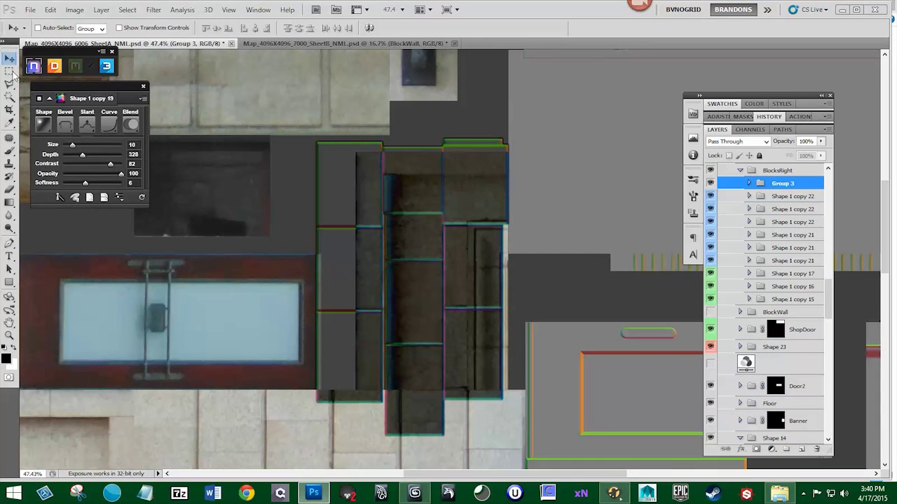
click(228, 10)
click(253, 165)
click(10, 72)
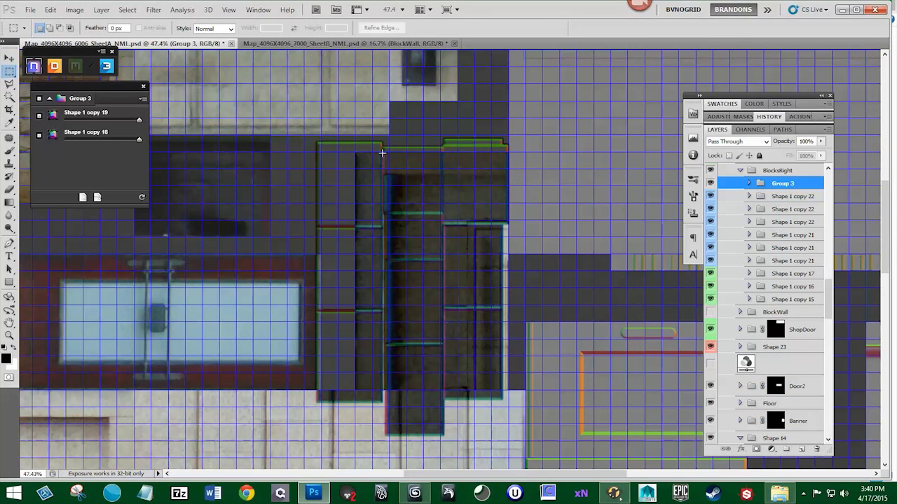
click(756, 450)
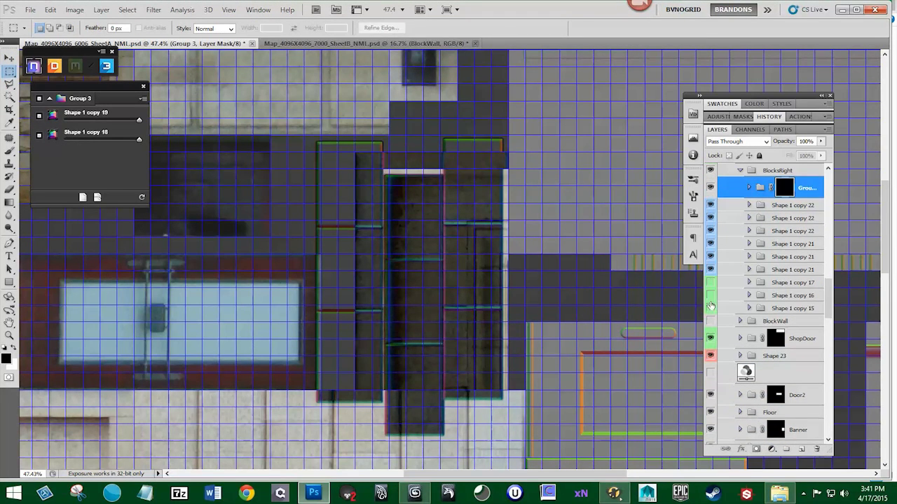
- Group the three green-labelled left bricks and mask the group to the left stone strip
drag(711, 305, 711, 308)
drag(711, 308, 711, 283)
click(792, 283)
shift+click(791, 308)
drag(791, 308, 786, 450)
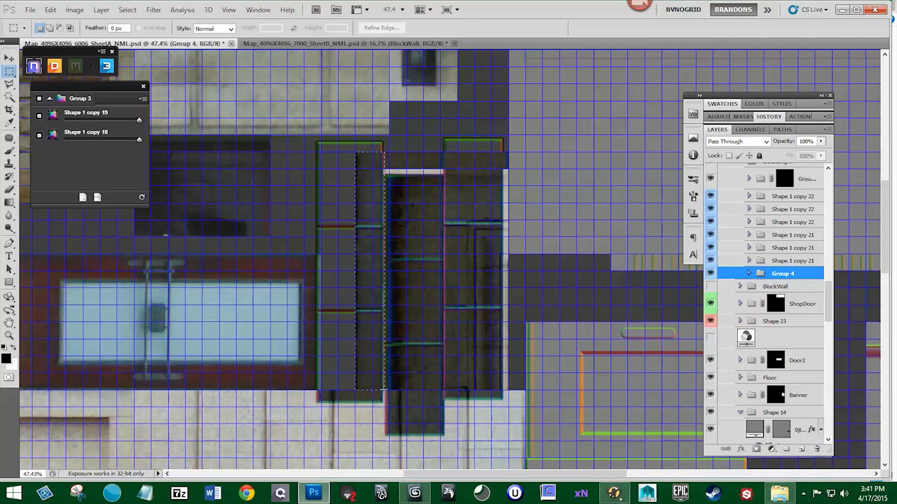
click(756, 449)
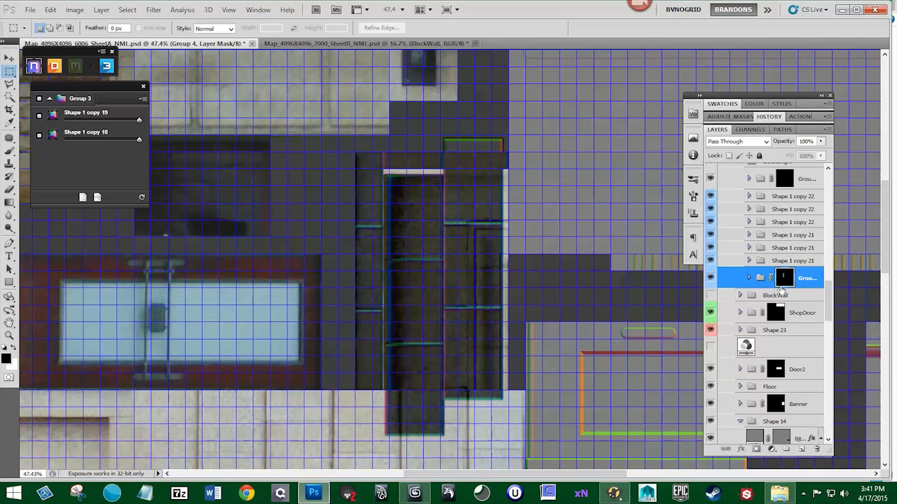
- Extend the top-brick group's mask by filling a selection across the band above the second and third columns with white
scroll(468, 198, up, 5)
scroll(780, 217, up, 1)
click(781, 217)
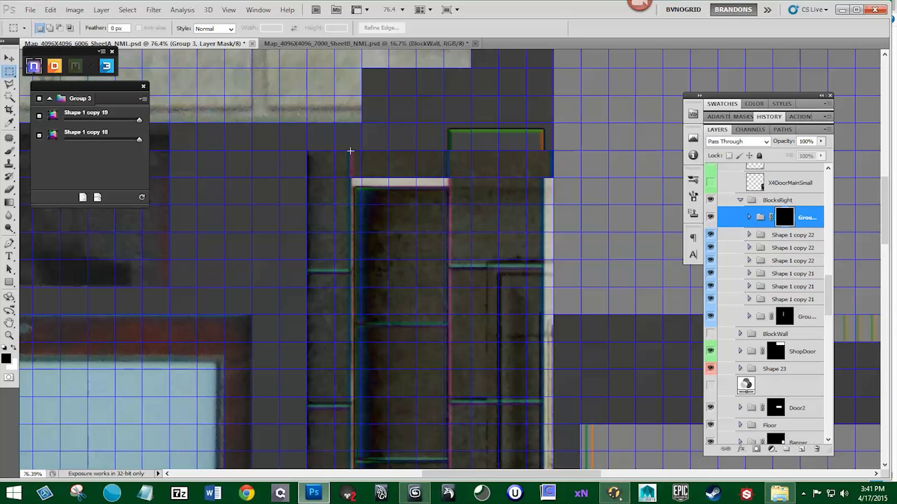
drag(350, 150, 556, 188)
key(alt+BackSpace)
key(x)
key(alt+BackSpace)
key(ctrl+d)
scroll(459, 250, down, 6)
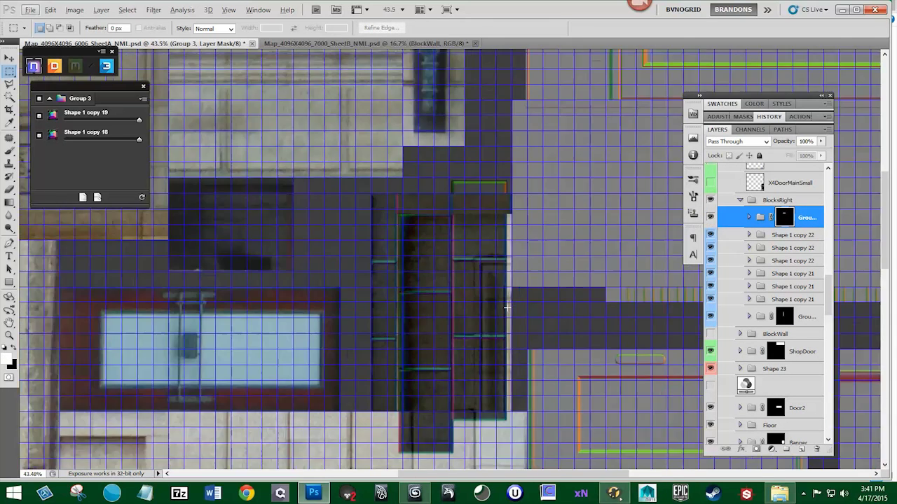
scroll(506, 306, up, 3)
click(710, 217)
click(711, 217)
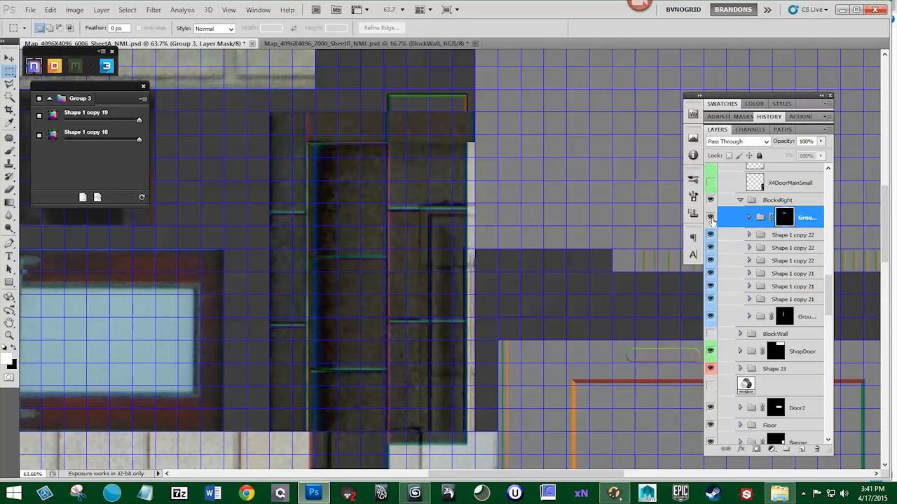
- Widen the three Shape 1 copy 22 bricks together so they reach the outer edge of the third stone column
click(710, 217)
click(710, 217)
click(710, 317)
click(711, 317)
mouse_move(711, 261)
mouse_down()
mouse_move(710, 235)
mouse_move(710, 261)
mouse_up()
click(792, 235)
shift+click(792, 260)
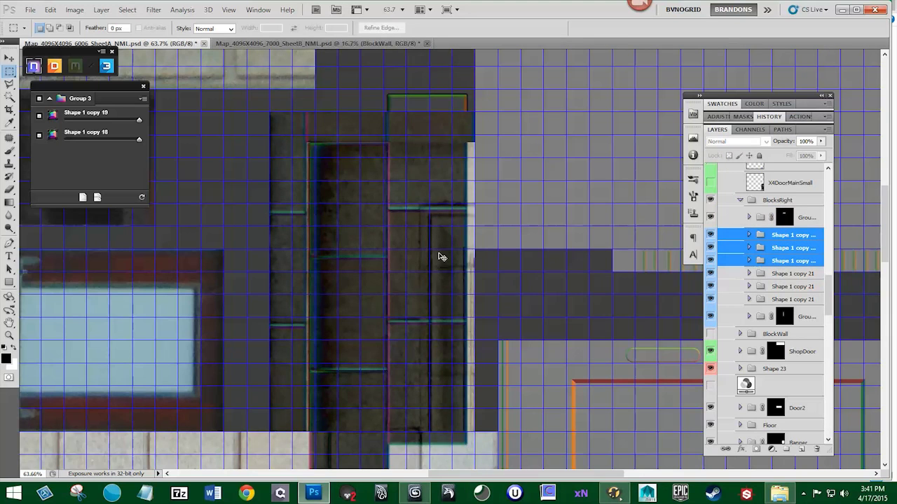
key(ctrl+t)
drag(468, 268, 476, 267)
key(Return)
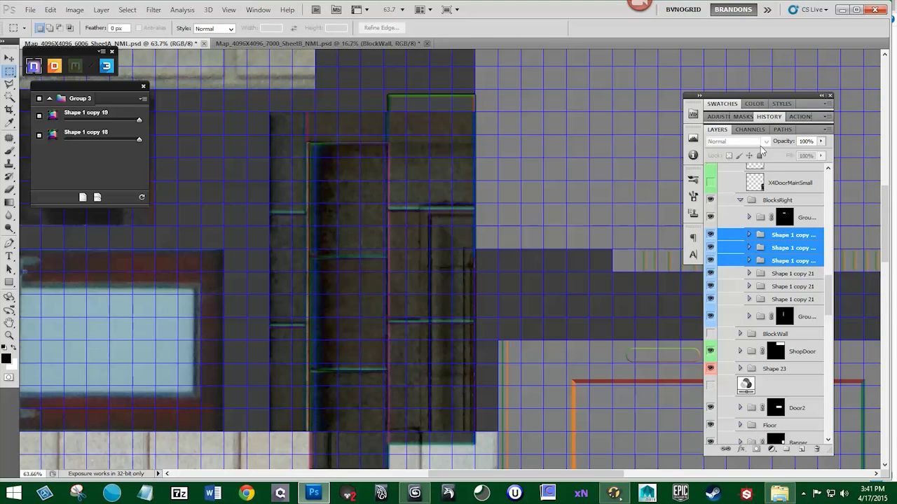
- Set the BlocksRight group's blend mode to Pass Through
click(790, 234)
click(779, 200)
click(766, 141)
click(732, 153)
click(711, 217)
click(710, 217)
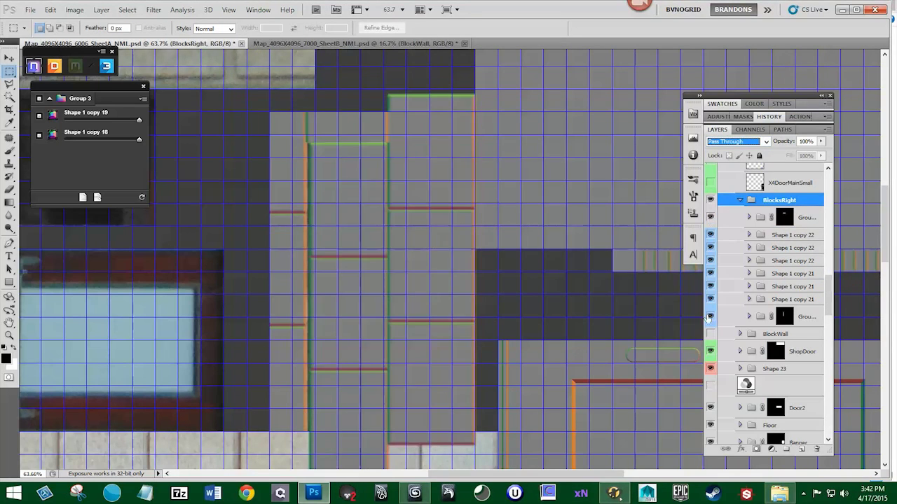
- Hide the third column's bricks and the grid, and outline the panel's outer frame with an L-shaped selection on a new layer
drag(711, 260, 714, 266)
click(777, 237)
click(802, 449)
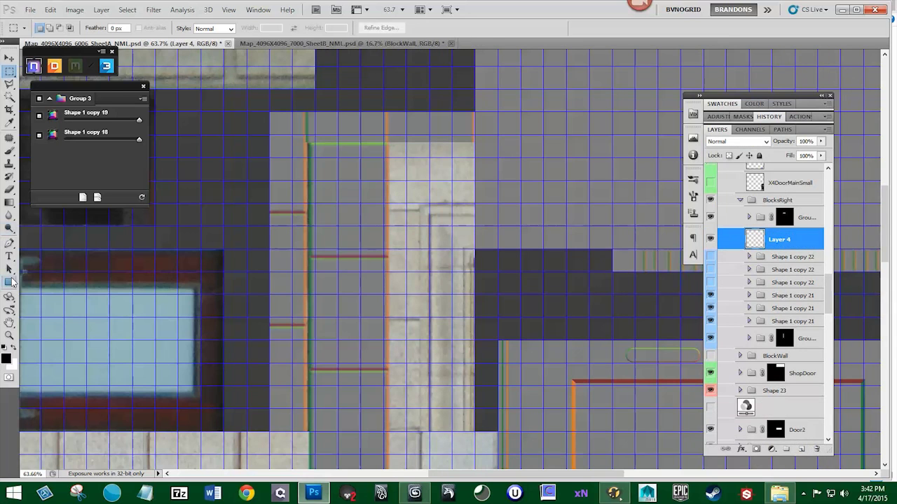
scroll(452, 223, up, 1)
key(ctrl+h)
drag(436, 222, 483, 233)
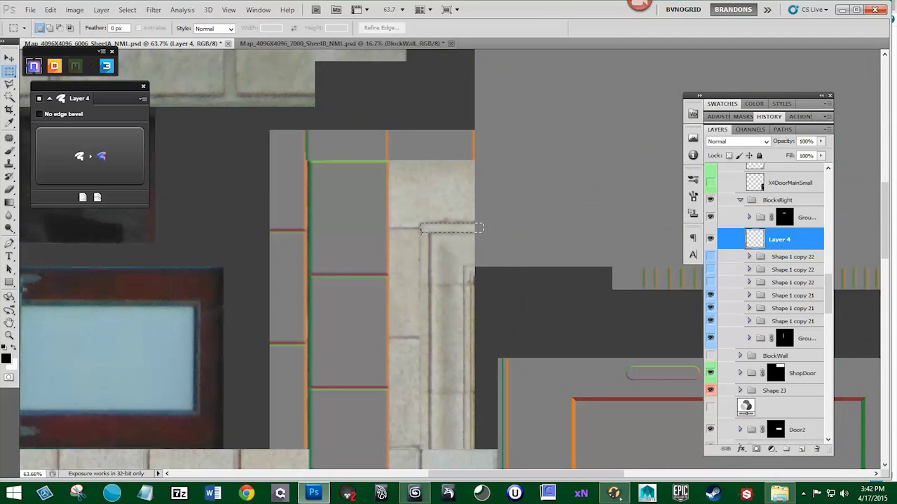
drag(423, 229, 425, 140)
drag(437, 362, 437, 376)
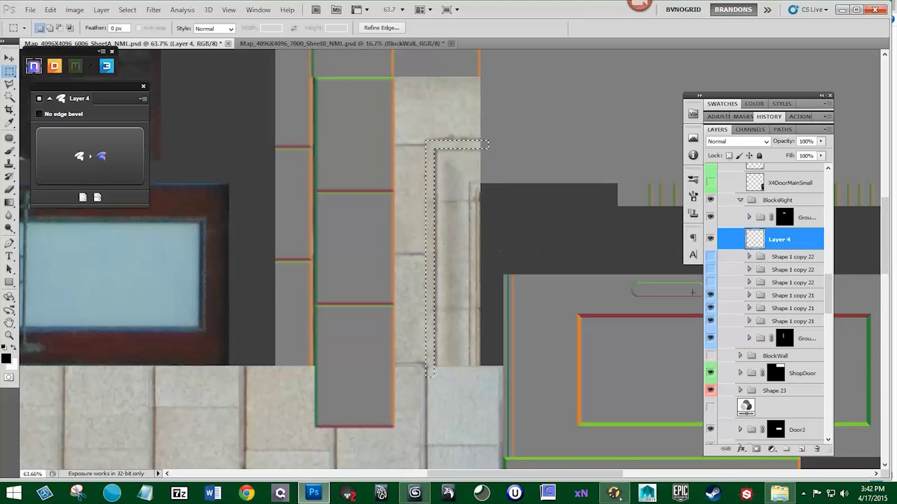
- Convert the L-shaped selection into a bevel with size 6 and contrast 88, reaching slightly past the stonework's outer edge
click(100, 160)
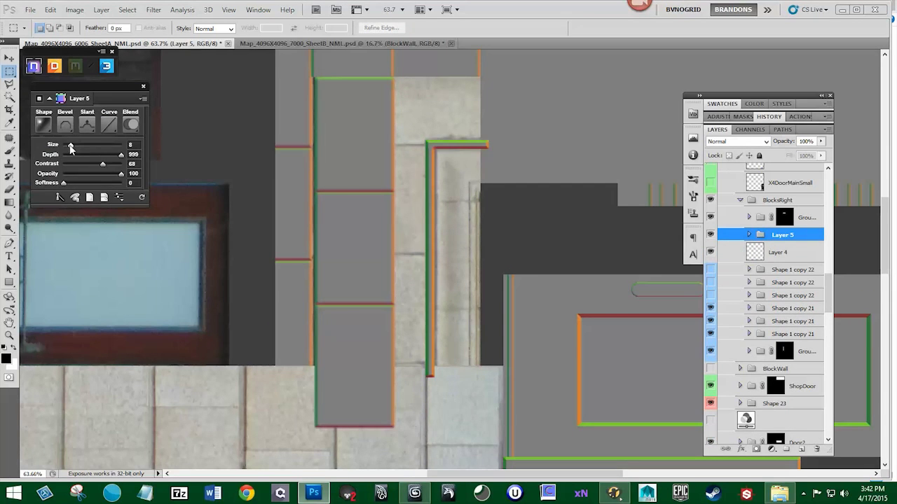
drag(70, 145, 67, 145)
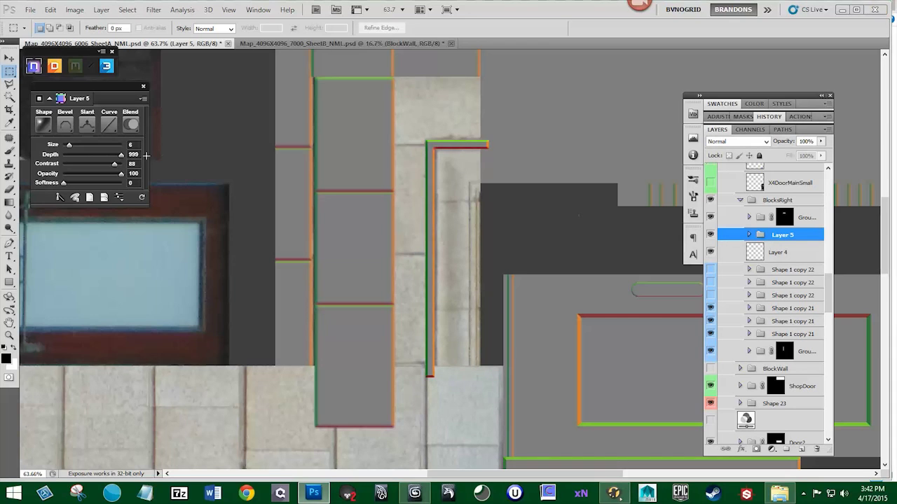
drag(69, 145, 68, 146)
drag(437, 372, 491, 258)
click(711, 237)
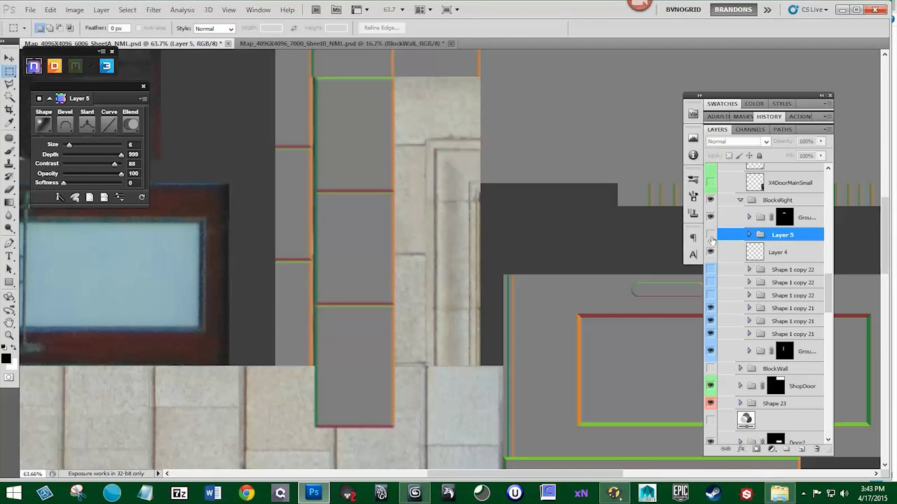
click(710, 236)
click(711, 237)
click(711, 236)
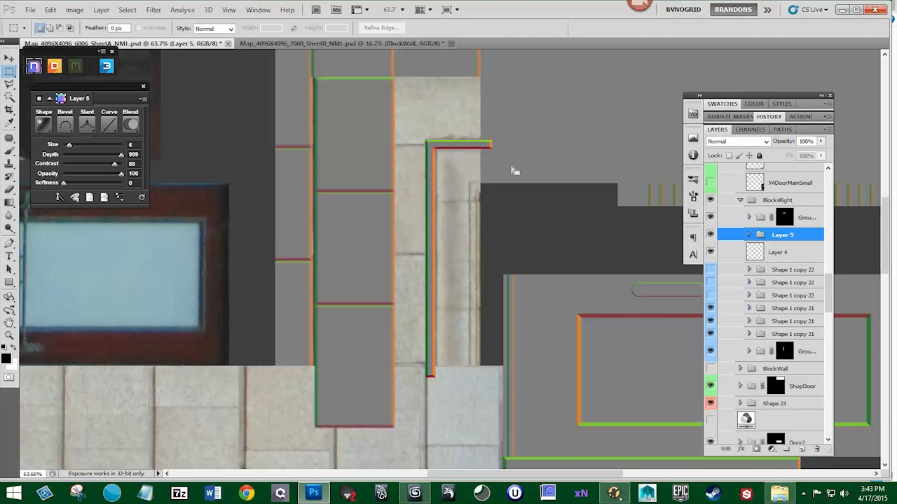
- Stretch the L-shaped frame bevel downward past the doorway stonework and delete the leftover blank Layer 4
key(ctrl+t)
drag(459, 377, 459, 389)
key(Return)
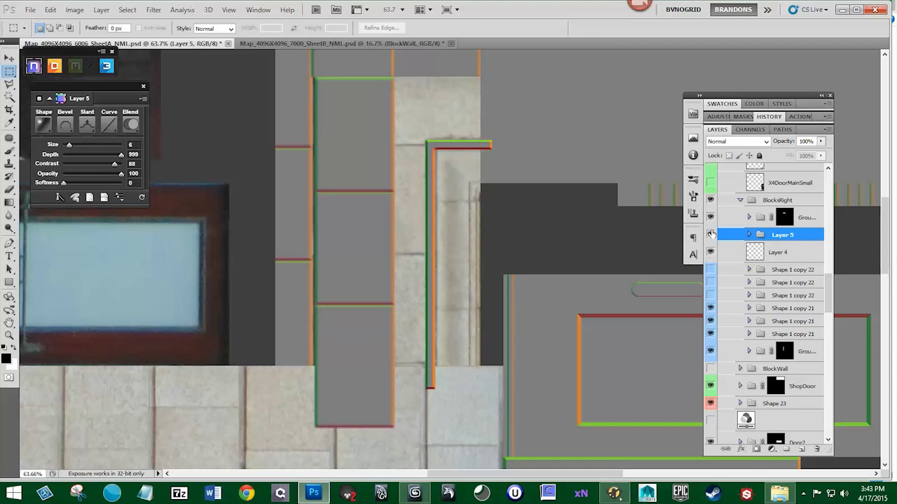
click(711, 234)
click(711, 234)
click(753, 252)
drag(791, 253, 816, 449)
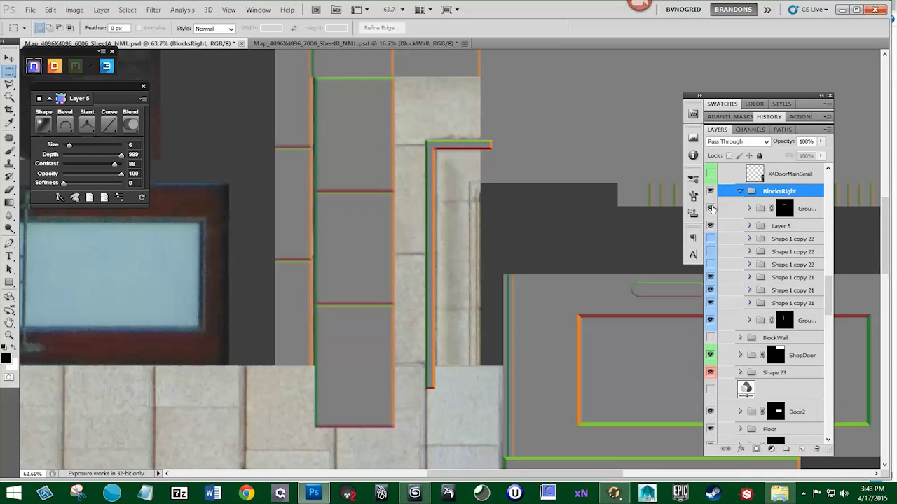
- Hide the L-shaped frame bevel and draw a rectangle shape over the upper block of the recessed panel
click(710, 226)
click(782, 225)
key(u)
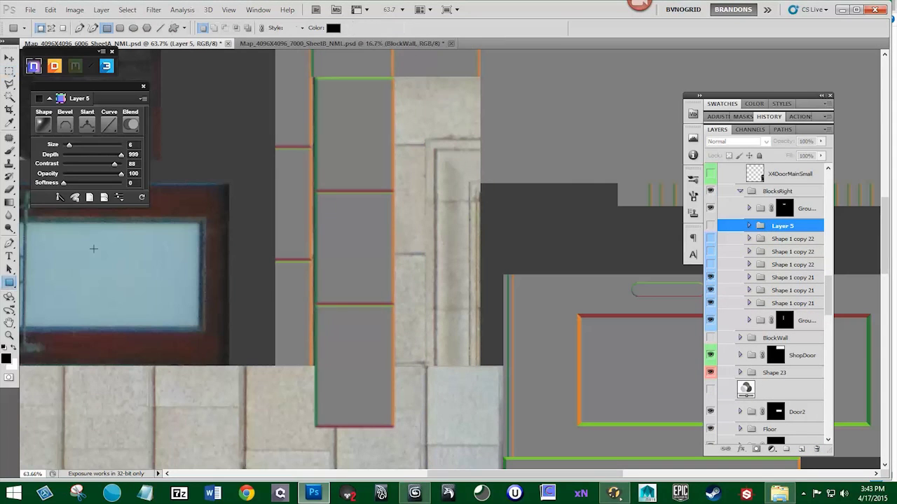
click(490, 201)
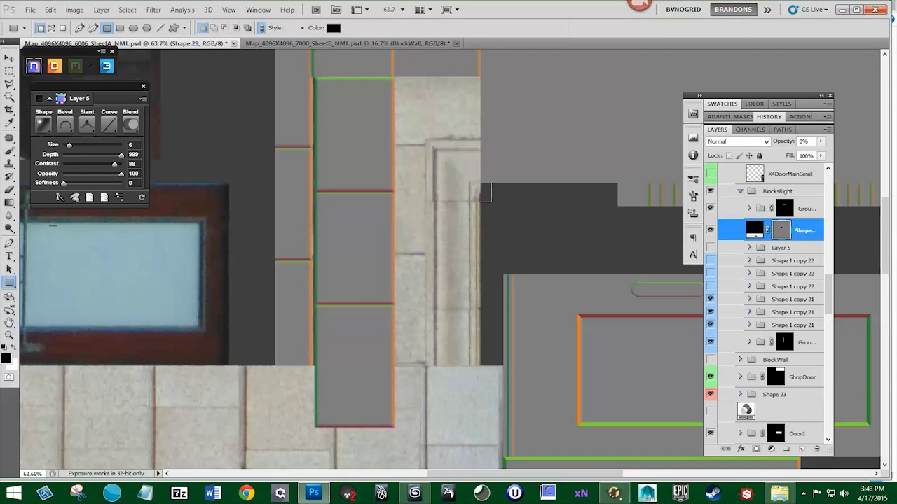
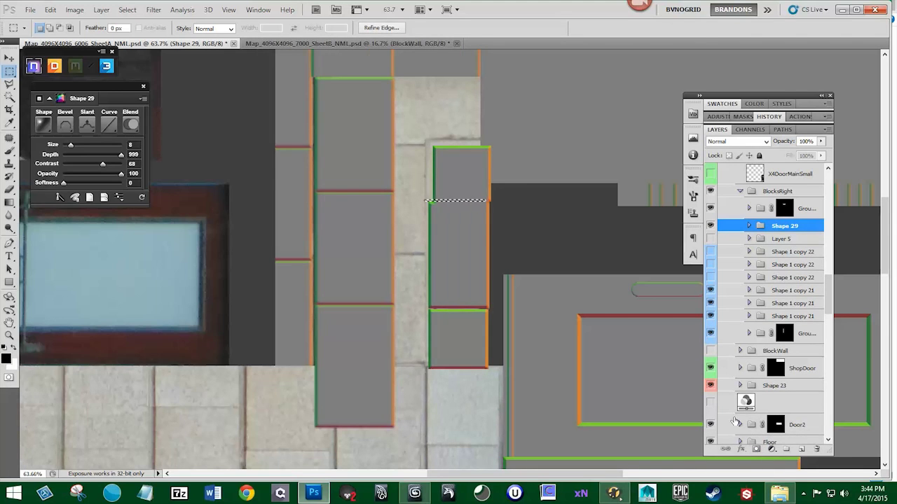
- Try to mask the seam below the upper panel block on the Shape 29 group
click(756, 450)
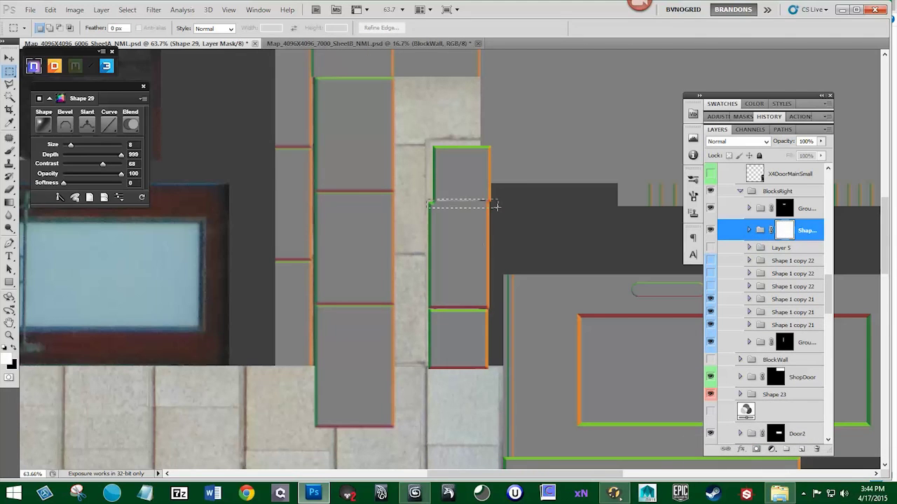
key(x)
key(ctrl+i)
key(ctrl+i)
key(i)
key(ctrl+i)
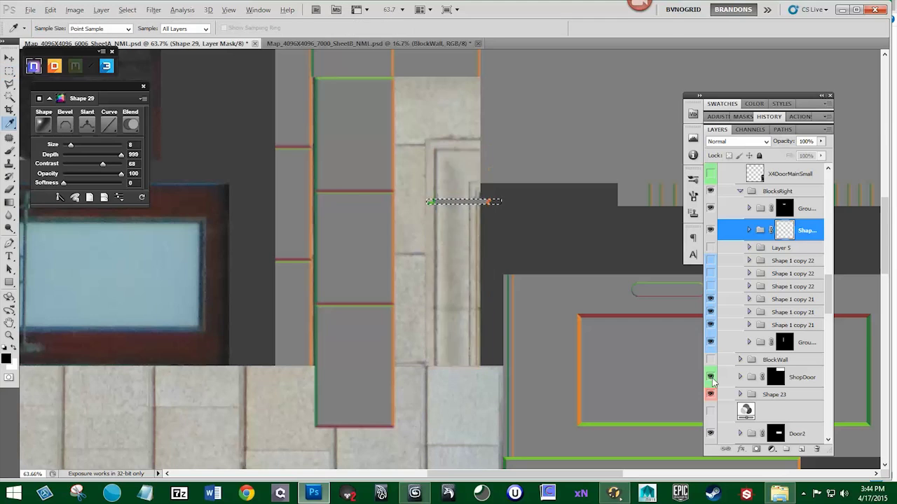
key(ctrl+i)
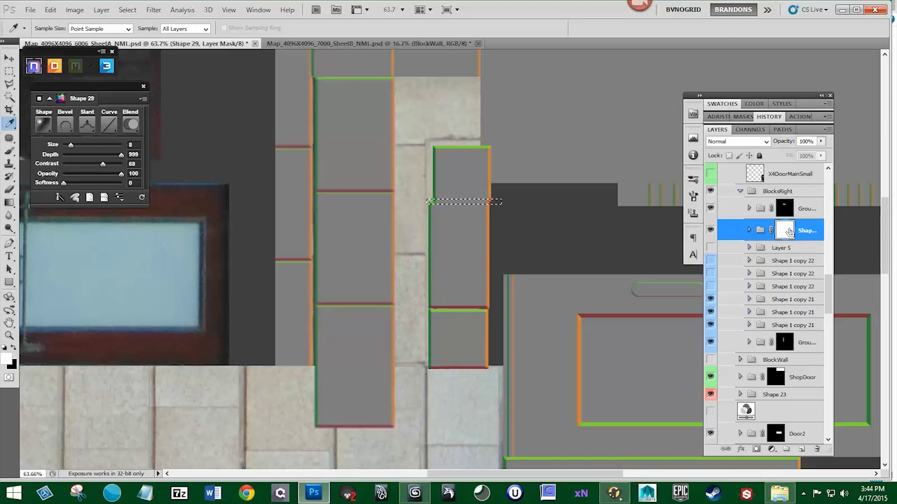
- Delete the layer mask from the Shape 29 group, along with the group itself
drag(785, 231, 817, 449)
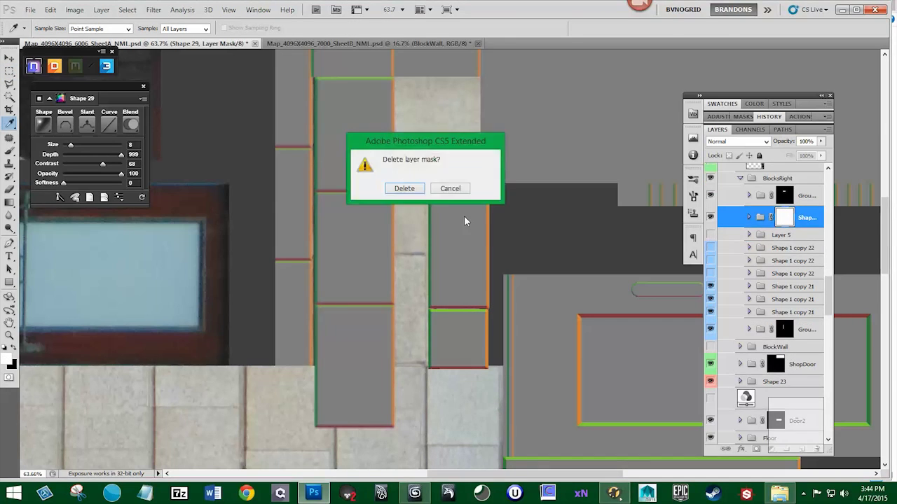
click(405, 188)
drag(772, 214, 816, 449)
- Show the third column's top brick, duplicate it, move the copy below the other Shape 1 copy 22 groups, and label it green
click(711, 226)
click(786, 227)
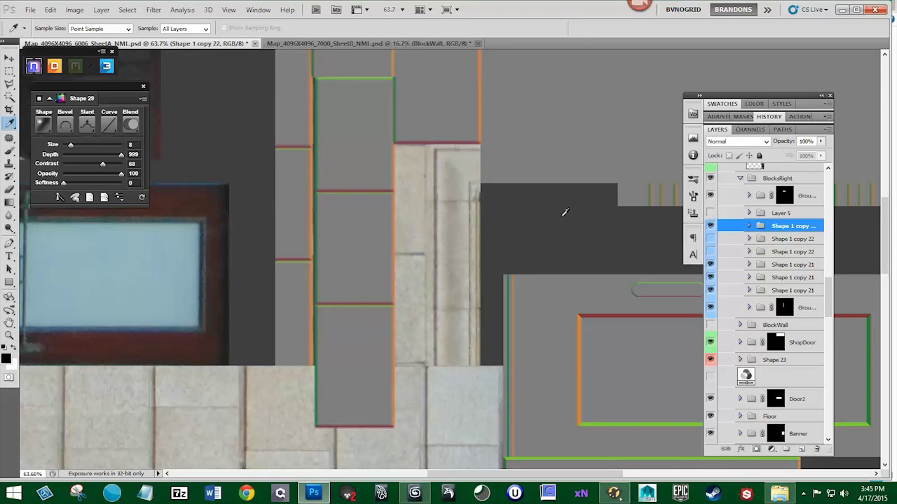
key(v)
drag(786, 227, 802, 449)
drag(769, 214, 765, 258)
right_click(711, 255)
click(738, 339)
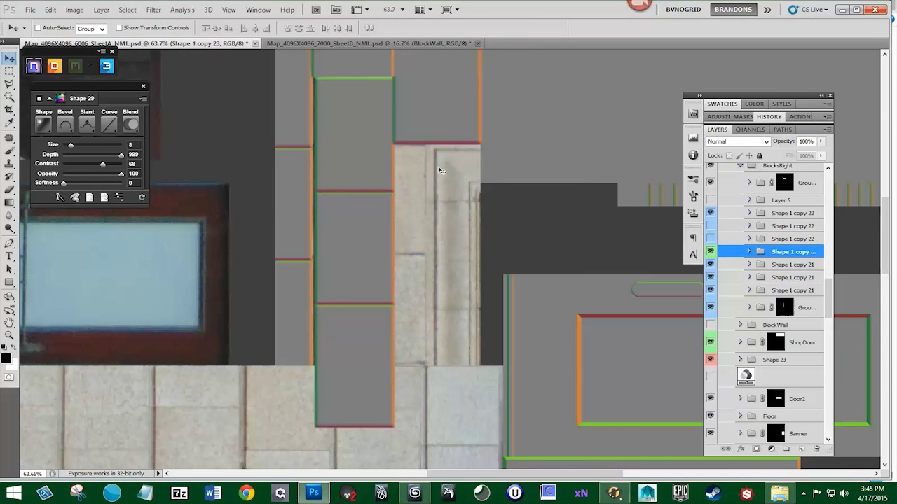
- Place three green-labelled brick copies one below another over the recessed panel, lined up with its stone joints
drag(456, 203, 465, 323)
key(ctrl+t)
key(Return)
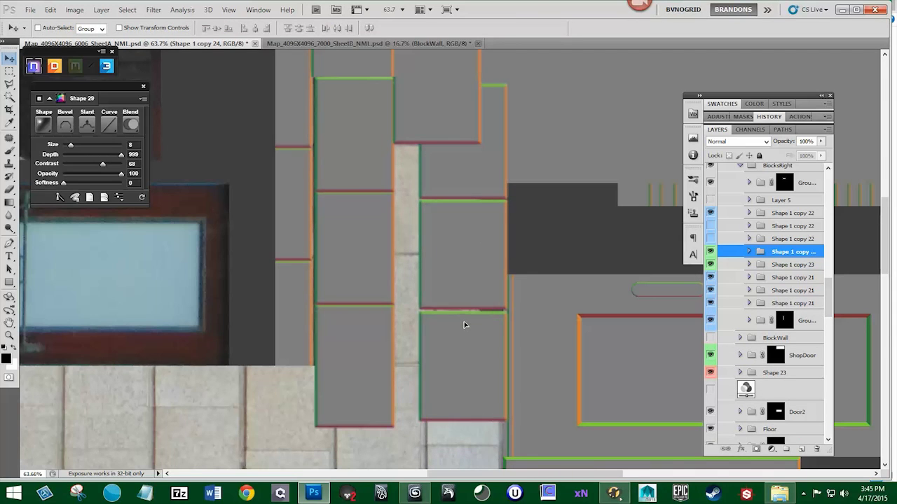
click(774, 264)
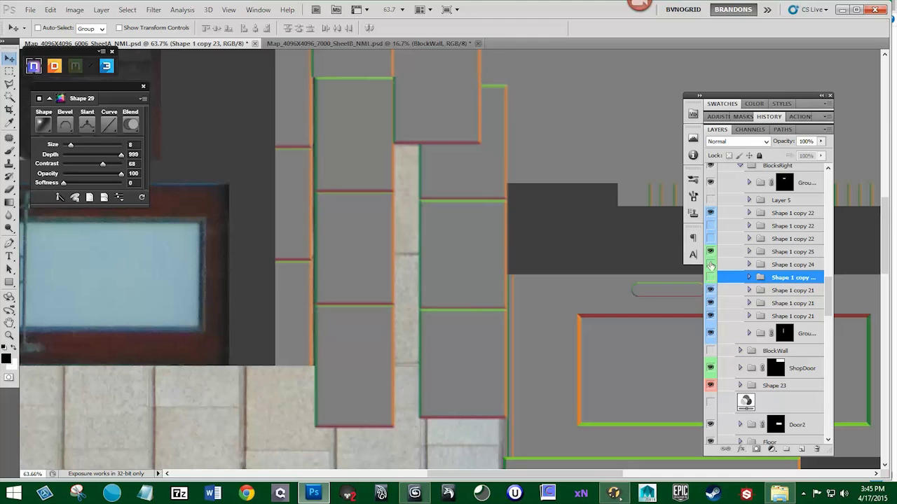
- Hide the green-labelled bricks and draw a thin L-shaped strip shape along the panel's innermost frame line
drag(711, 264, 711, 252)
click(785, 252)
key(ctrl+shift+alt+n)
key(u)
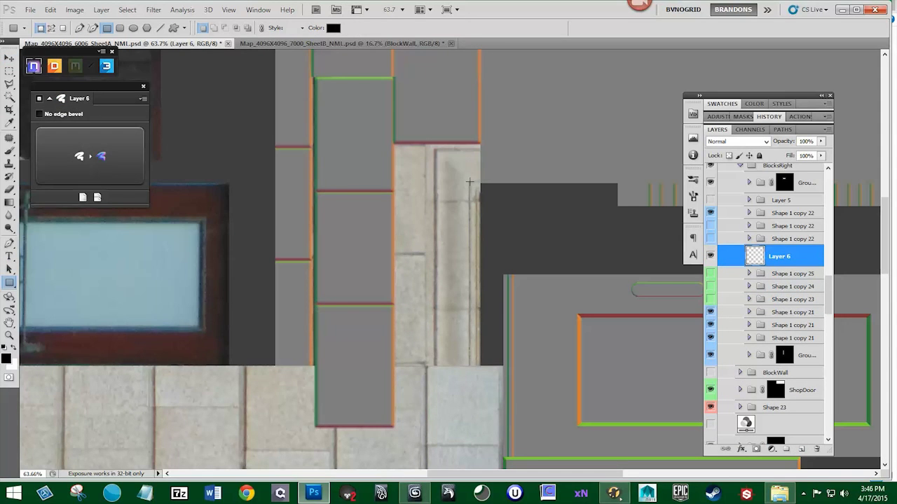
drag(474, 374, 475, 371)
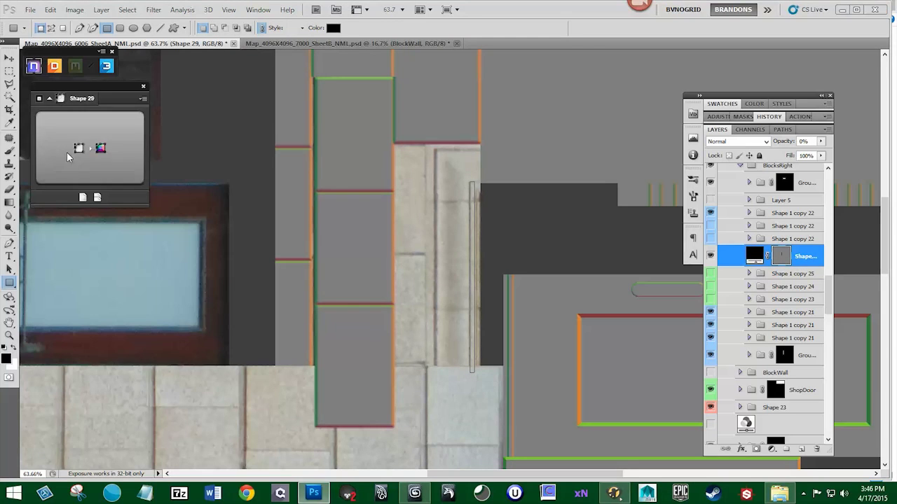
drag(498, 190, 500, 188)
- Convert the thin L-shaped strip into a bevel with size 4 and an inverted slant
click(101, 148)
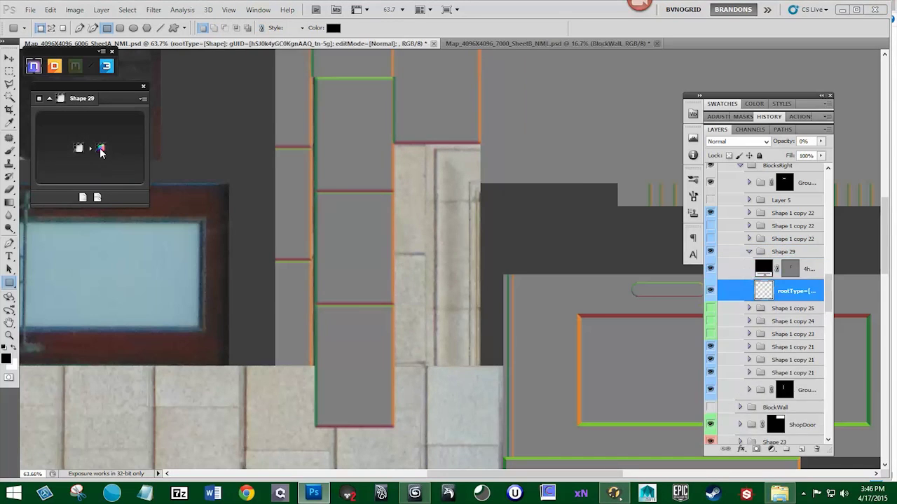
click(87, 126)
click(102, 166)
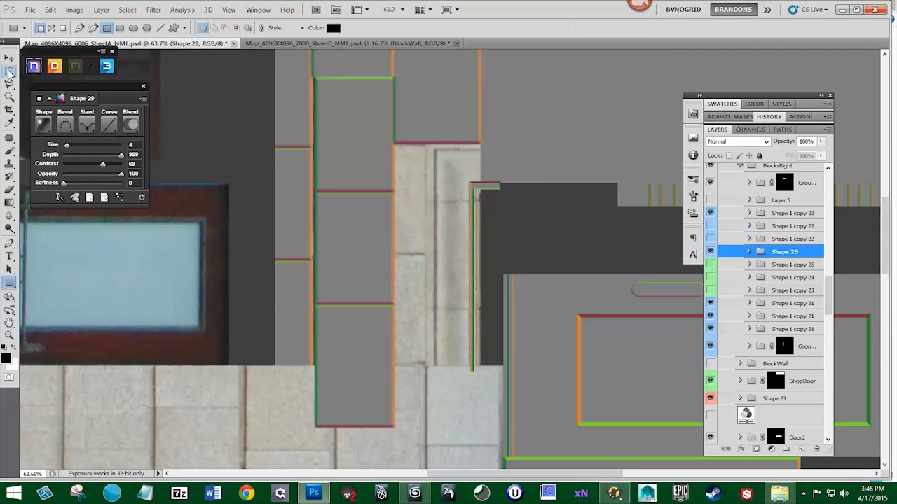
- Widen the thin L-shaped bevel past the stonework's outer edge and duplicate its Shape 29 group
key(ctrl+t)
key(Return)
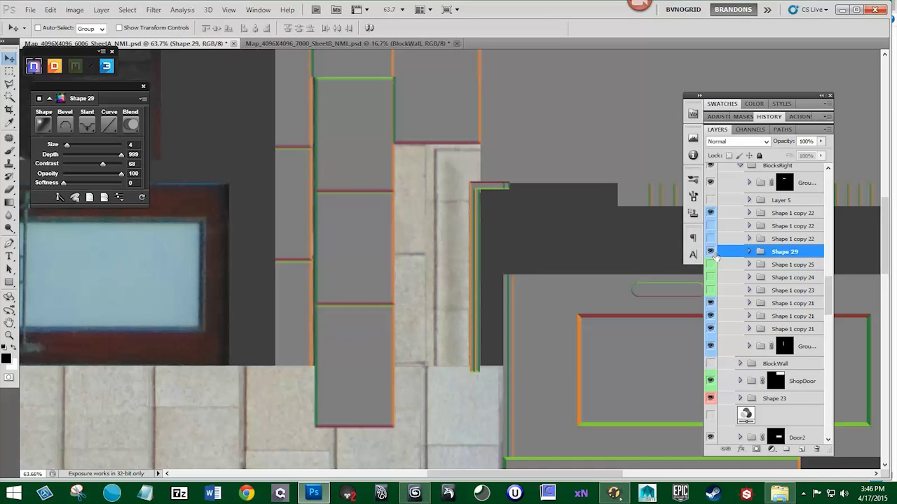
drag(776, 255, 780, 270)
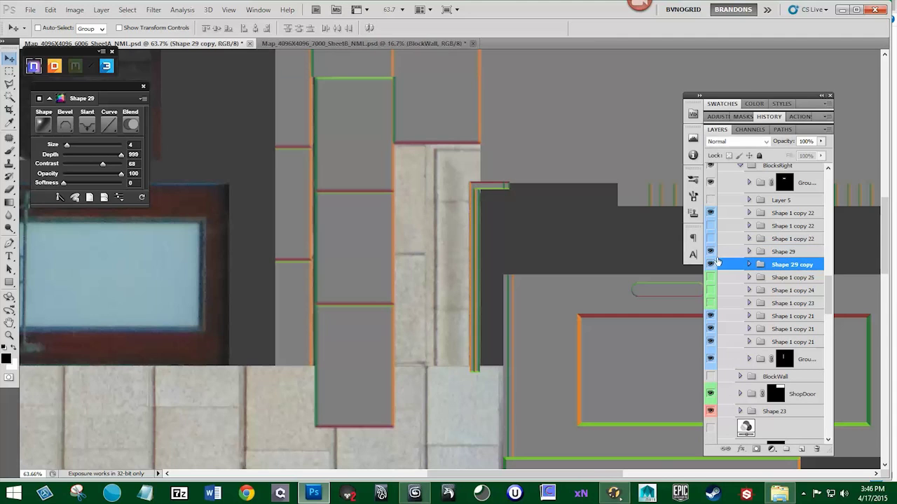
- Show all the hidden bricks and frame bevels, and move the three Shape 1 copy 22 bricks beneath the green-labelled ones
drag(711, 304, 713, 238)
click(711, 238)
click(710, 200)
click(776, 214)
shift+click(780, 239)
drag(779, 239, 779, 310)
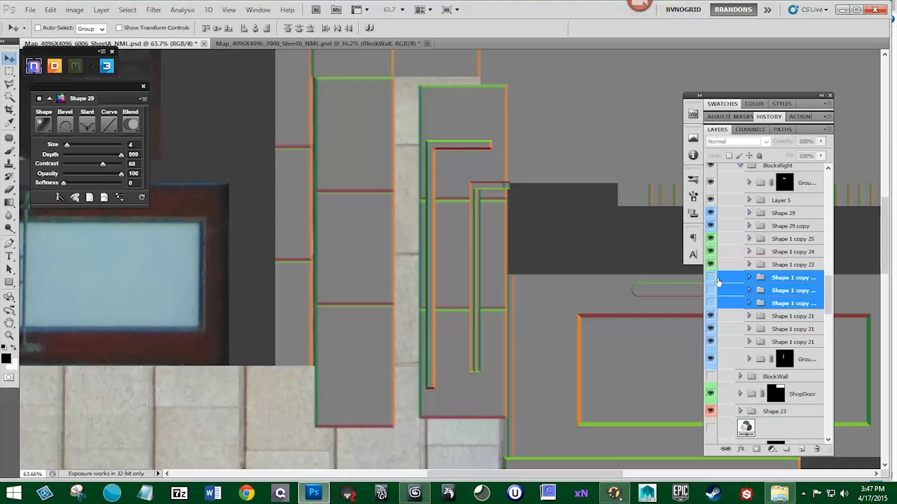
drag(711, 277, 711, 304)
- Compare the BlocksRight bevel detail with the doorway stonework beneath it by toggling its visibility
click(785, 227)
shift+click(783, 214)
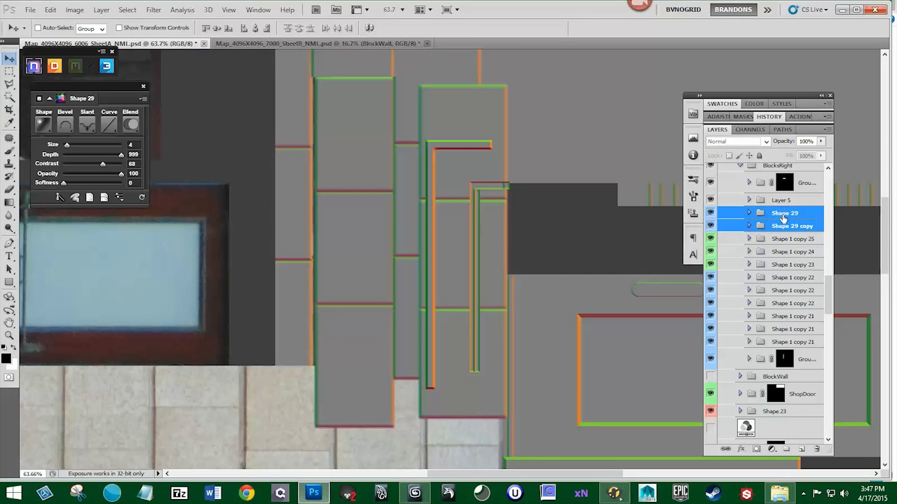
scroll(605, 260, down, 3)
scroll(751, 208, up, 1)
click(711, 195)
click(710, 196)
click(711, 180)
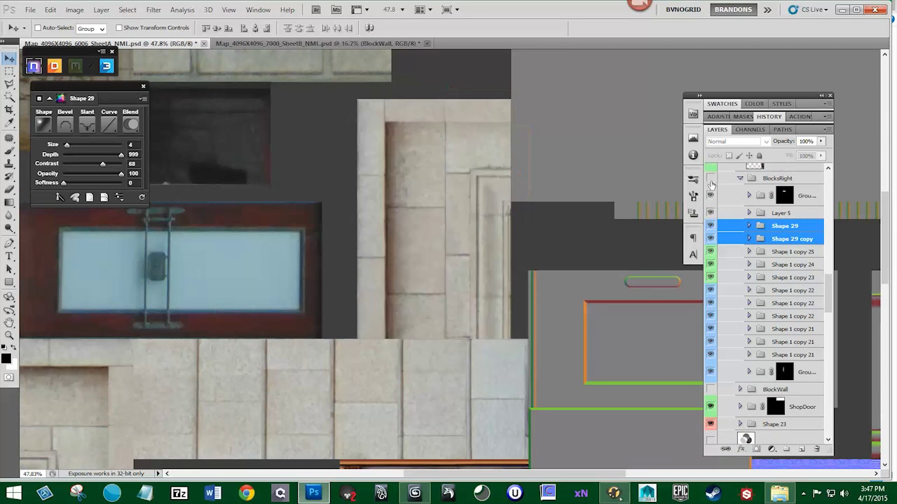
click(711, 180)
- Mask the BlocksRight group to the doorway stonework rectangle using the grid, and check it against the texture
click(712, 179)
click(778, 178)
click(229, 10)
click(240, 164)
key(m)
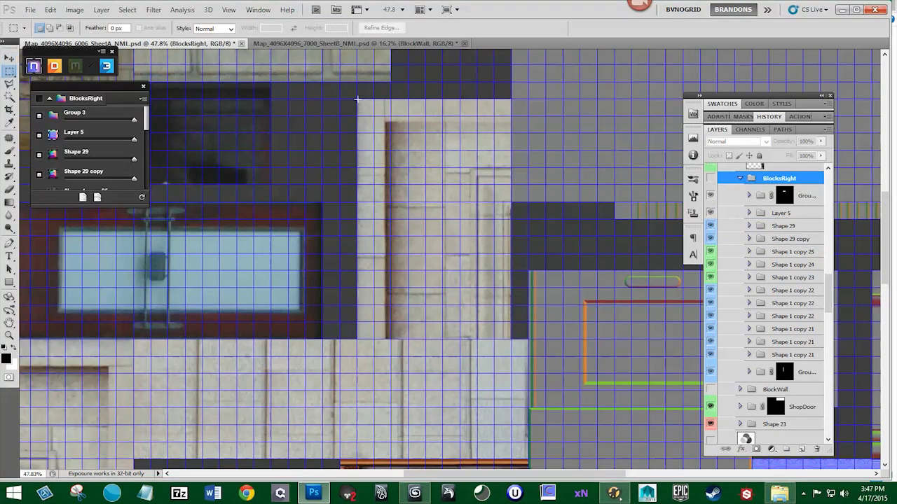
drag(358, 100, 512, 339)
click(756, 449)
click(228, 10)
click(240, 165)
click(712, 181)
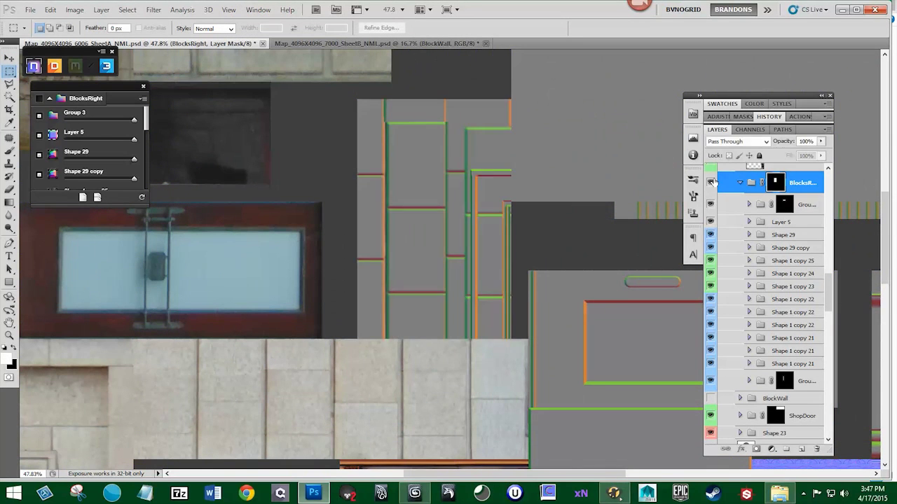
click(712, 180)
click(712, 180)
click(711, 181)
click(712, 182)
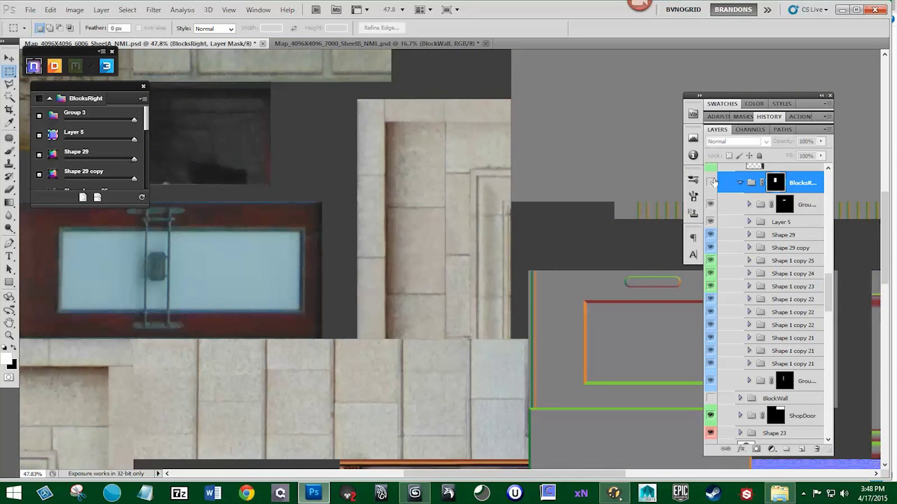
- Show the BlocksRight group again and delete its masked Group 3
click(712, 182)
click(711, 204)
click(711, 204)
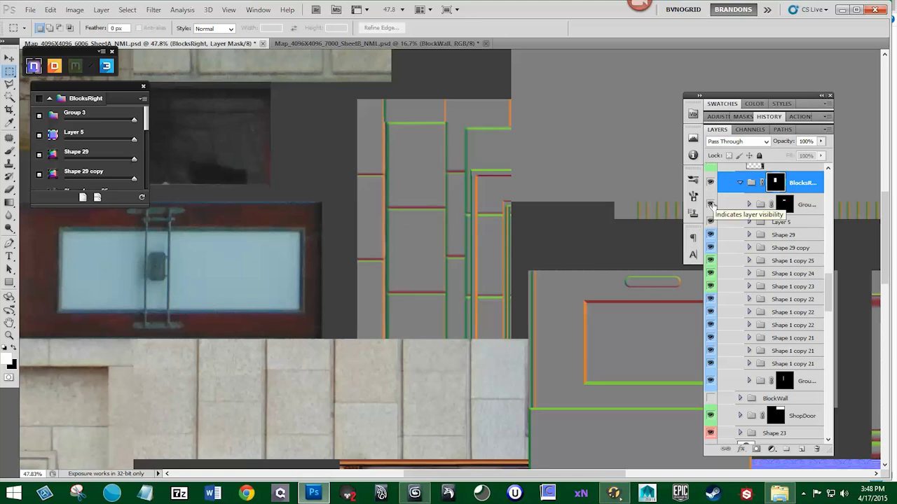
drag(807, 207, 816, 449)
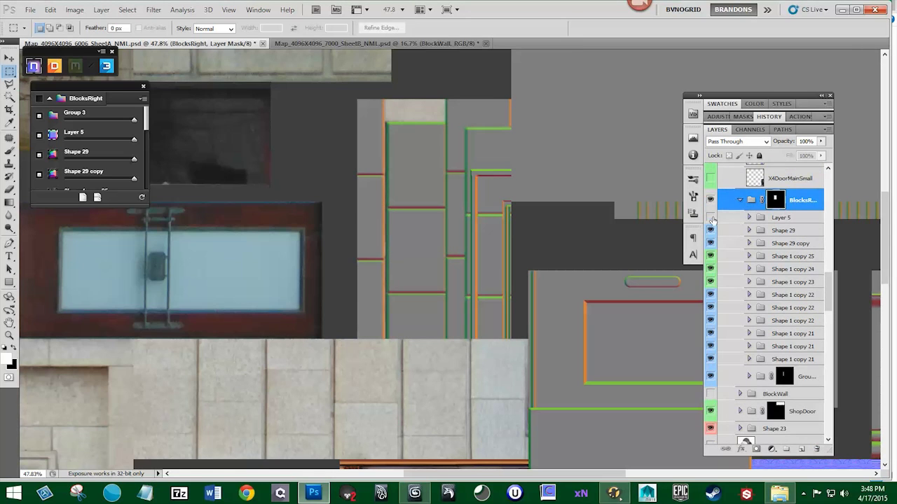
- Extend Group 4's layer mask over the bare stone at the top of the doorway stonework's centre column
click(711, 377)
click(711, 377)
click(807, 382)
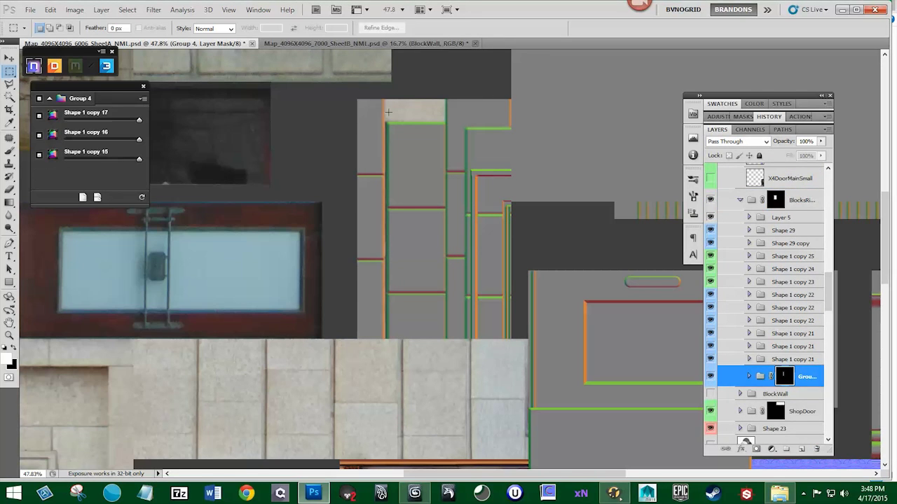
key(ctrl+t)
drag(389, 110, 450, 103)
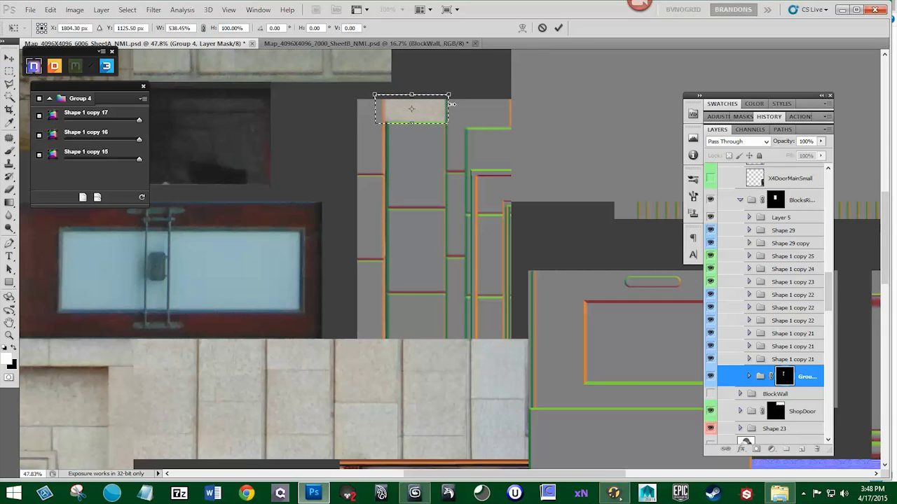
key(Escape)
- Widen the top brick in Group 4 to the centre column's far edge and check the group's mask
click(749, 377)
click(777, 357)
key(ctrl+t)
drag(390, 125, 452, 120)
key(Return)
ctrl+click(785, 338)
click(785, 339)
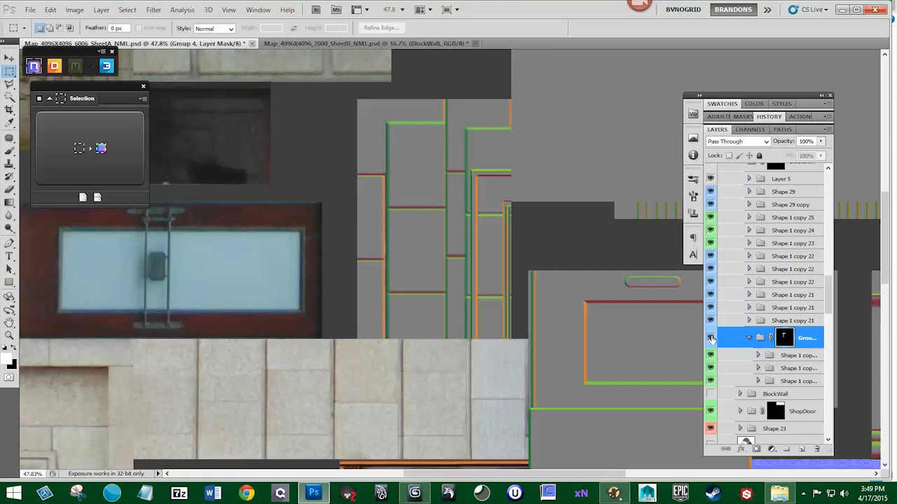
- Identify the bricks by visibility and try to move the three Shape 1 copy 22 bricks below Group 4
click(710, 308)
click(711, 308)
click(711, 295)
click(710, 295)
mouse_move(711, 282)
mouse_down()
mouse_move(711, 257)
mouse_move(710, 282)
mouse_up()
click(788, 257)
shift+click(785, 283)
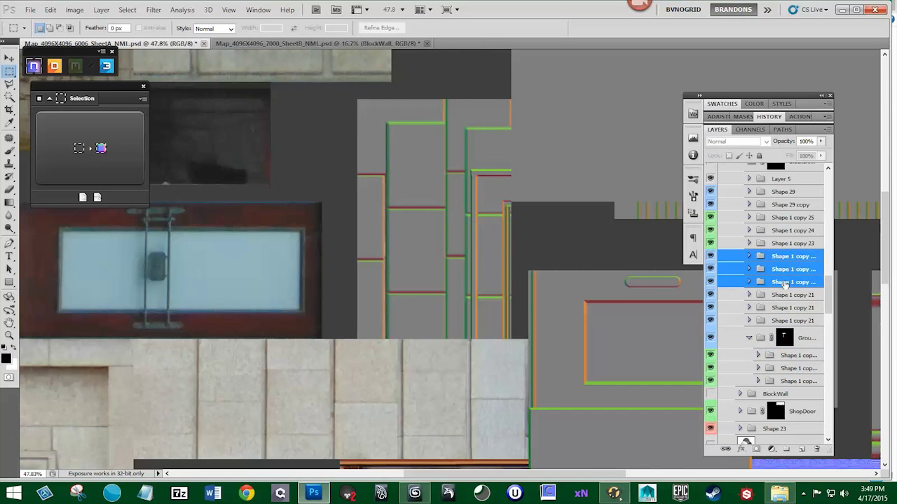
scroll(777, 273, up, 1)
drag(784, 295, 773, 407)
click(710, 174)
click(711, 176)
drag(779, 372, 779, 360)
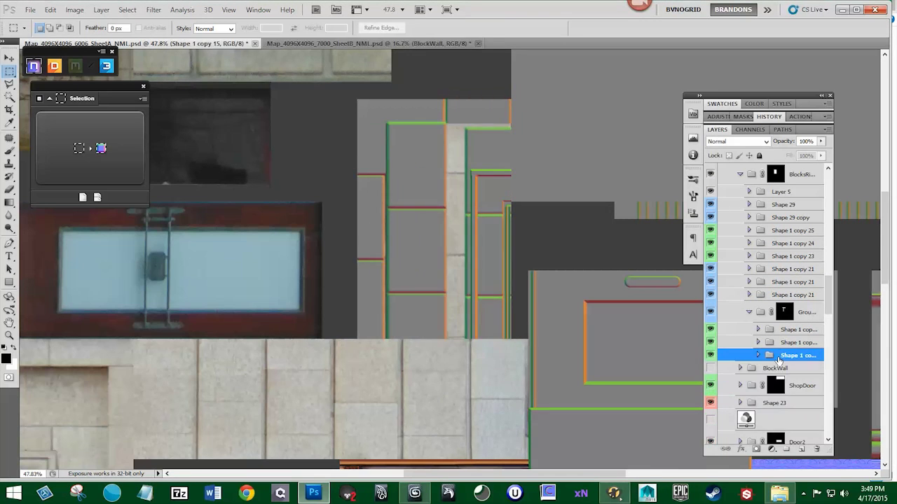
key(ctrl+z)
- Place the three Shape 1 copy 22 bricks between the Shape 1 copy 21 bricks and Group 4
click(711, 176)
click(711, 176)
click(711, 176)
mouse_move(711, 367)
mouse_down()
mouse_move(710, 393)
mouse_move(710, 368)
mouse_up()
drag(784, 370, 785, 302)
click(711, 175)
click(785, 353)
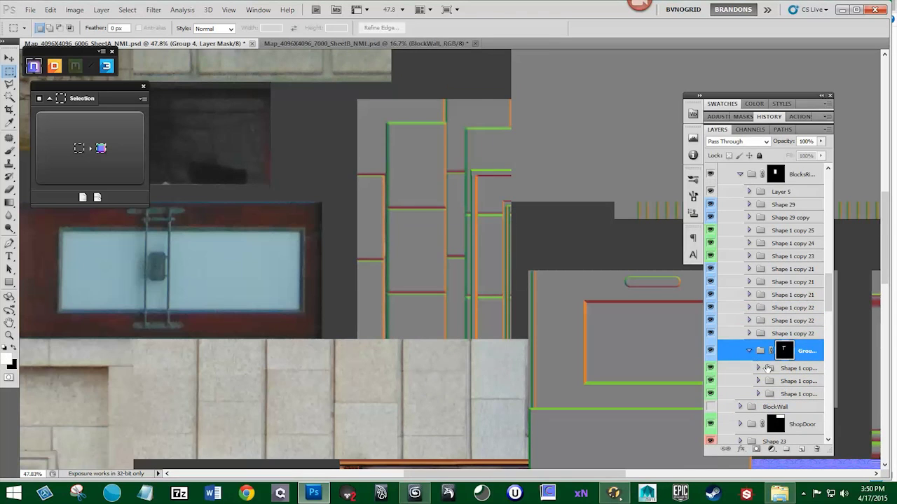
- Widen Group 4's Shape 1 copy 17 brick to about 153%, reaching the doorway stonework's outer edge
click(710, 368)
click(711, 368)
scroll(768, 350, down, 3)
scroll(768, 315, up, 2)
click(785, 279)
key(ctrl+t)
mouse_move(433, 92)
mouse_down()
mouse_move(450, 143)
mouse_move(515, 117)
mouse_up()
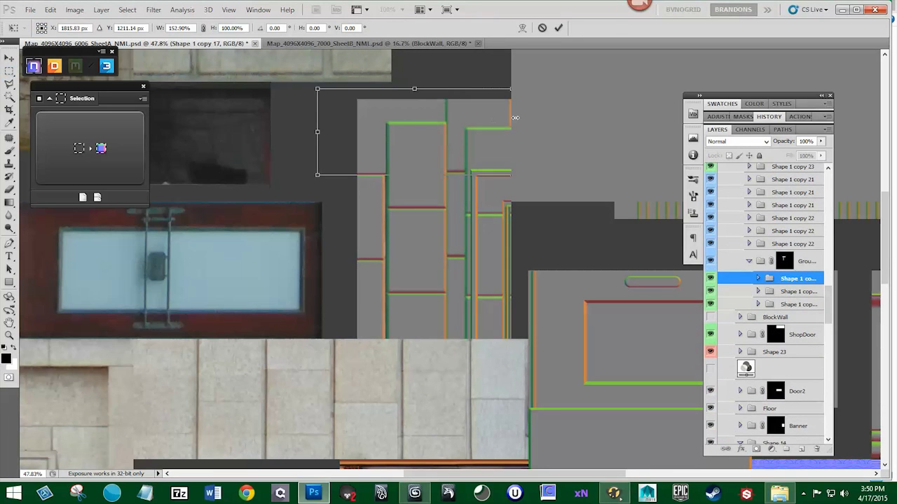
key(Return)
key(ctrl+d)
- Load Group 4's mask as a selection and check its bricks and the BlockWall group by toggling visibility
click(784, 262)
ctrl+click(784, 261)
click(710, 279)
click(711, 278)
click(711, 317)
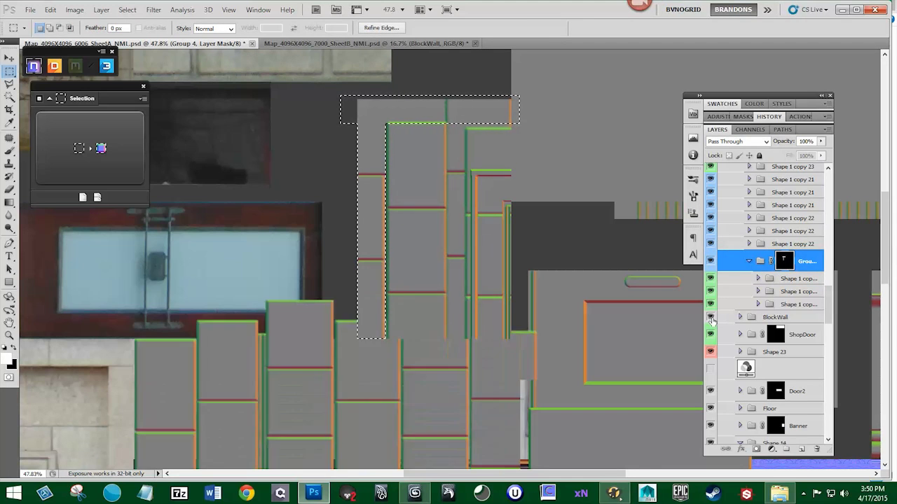
click(711, 317)
click(711, 304)
click(710, 304)
- Move the three Shape 1 copy 22 bricks beneath Group 4 in the layer order
click(710, 218)
click(710, 218)
click(785, 220)
shift+click(786, 243)
drag(785, 244, 783, 313)
click(784, 222)
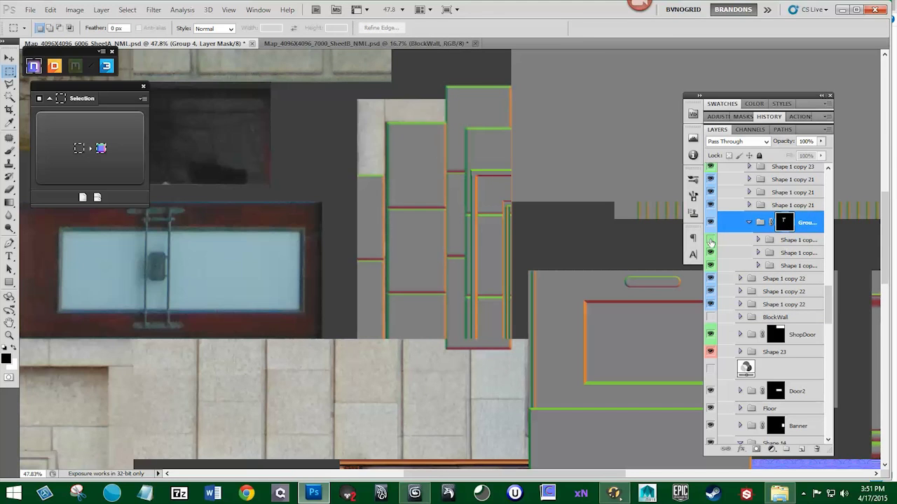
- Duplicate the top Shape 1 copy 22 brick beneath the others and place the copy above the centre column
drag(784, 278, 773, 317)
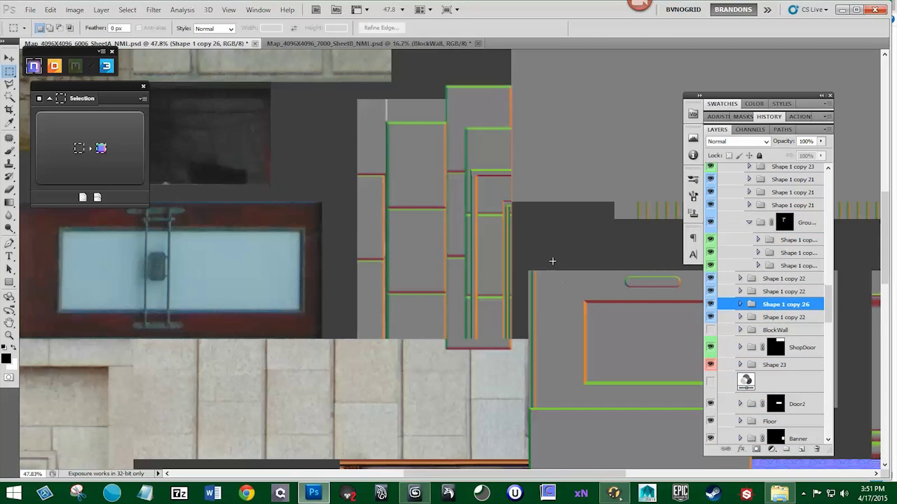
key(v)
click(784, 224)
key(m)
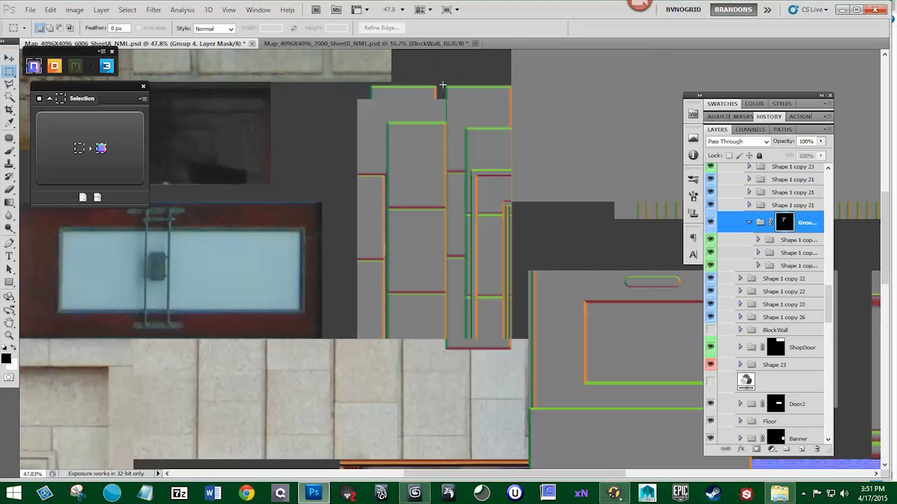
key(ctrl+d)
- Align the Shape 1 copy 26 brick with the centre column so it meets its neighbour, checking against Group 4
click(710, 223)
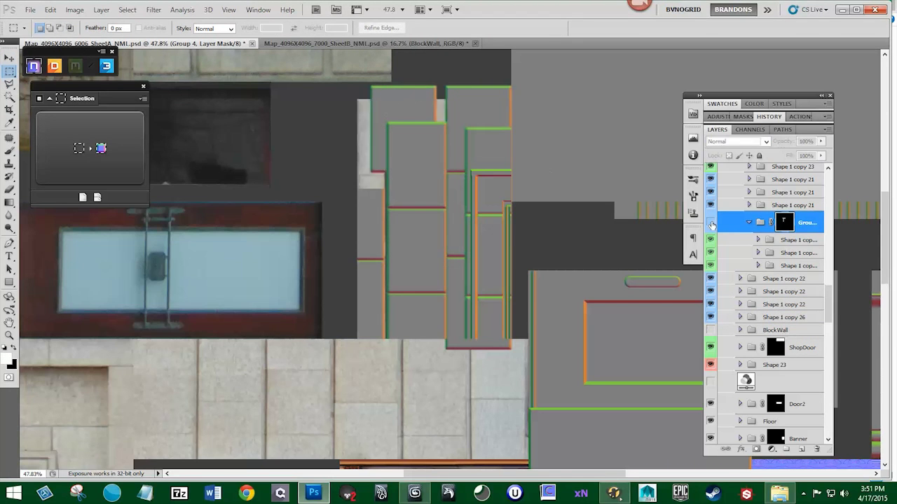
click(710, 222)
click(711, 222)
click(711, 222)
click(773, 318)
key(v)
drag(395, 110, 410, 110)
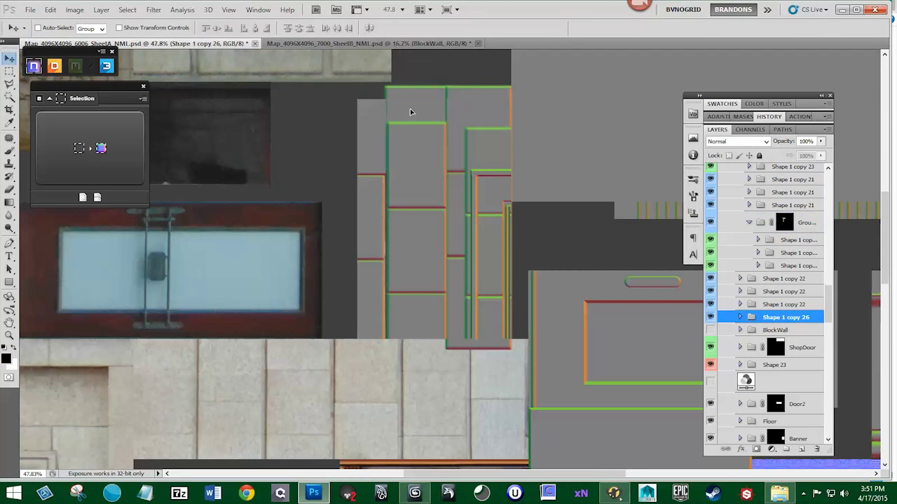
click(710, 317)
- Duplicate a narrow side-column brick in Group 4 and move the copy to the top of that column
click(773, 240)
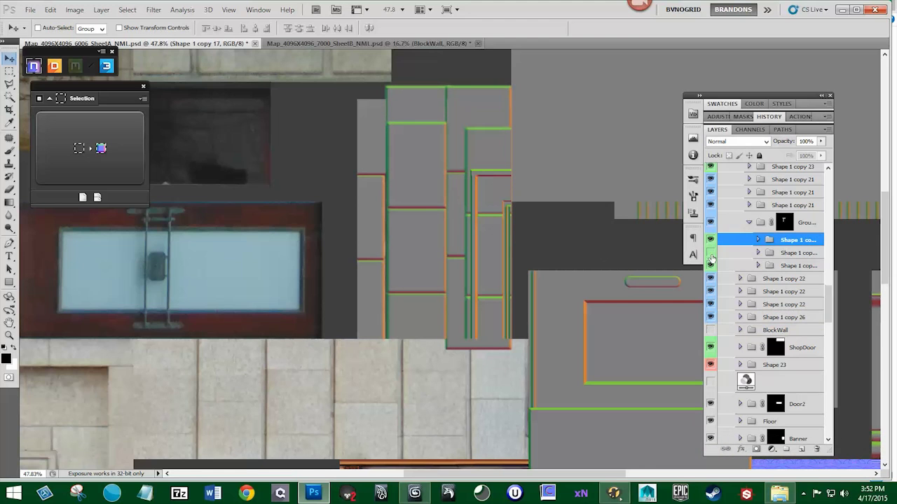
click(774, 253)
drag(378, 233, 379, 196)
drag(787, 253, 786, 232)
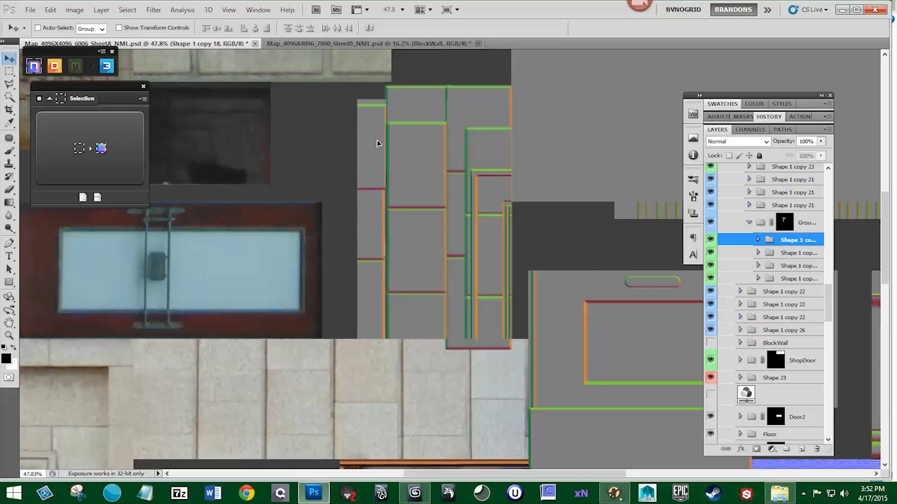
drag(377, 129, 376, 131)
- Move the three Shape 1 copy 22 bricks and Shape 1 copy 26 into BlocksRight, directly beneath Group 4
scroll(725, 199, up, 4)
click(711, 188)
scroll(777, 316, down, 1)
click(791, 370)
shift+click(792, 408)
drag(795, 369, 796, 360)
scroll(729, 216, up, 1)
click(711, 203)
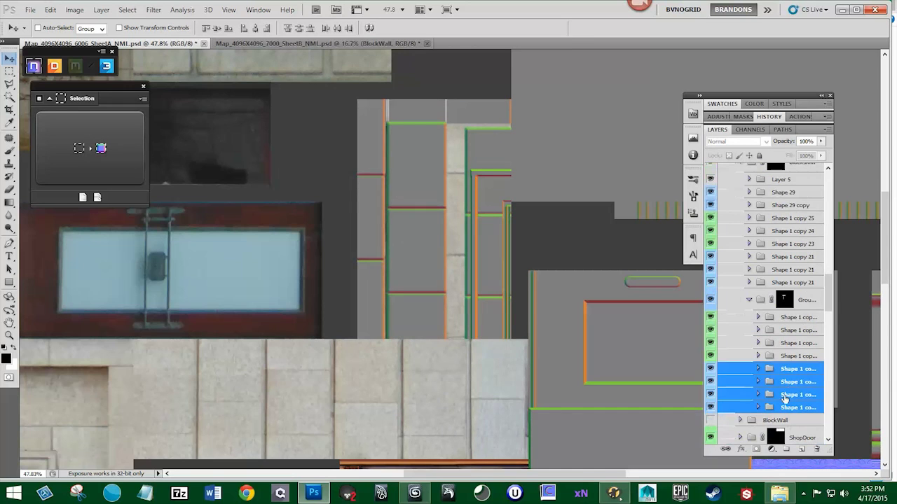
scroll(711, 337, down, 1)
click(710, 302)
click(711, 305)
scroll(722, 312, up, 1)
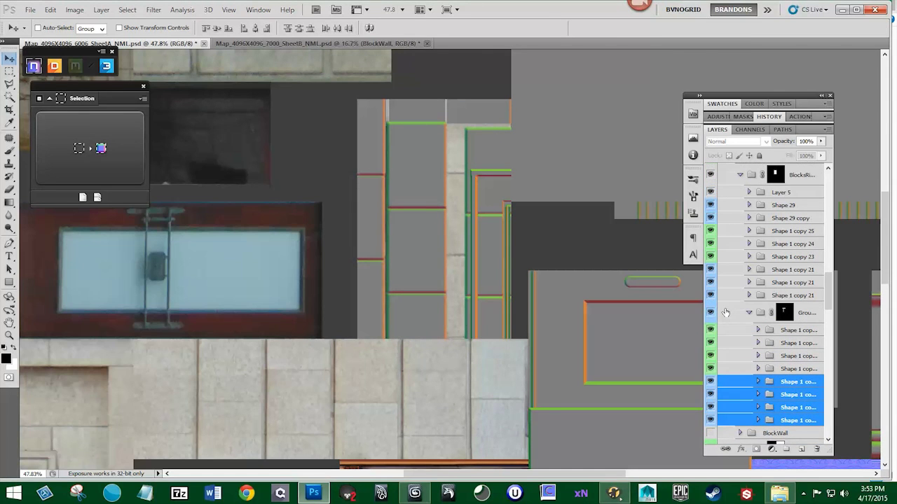
drag(786, 385, 765, 306)
drag(795, 365, 793, 311)
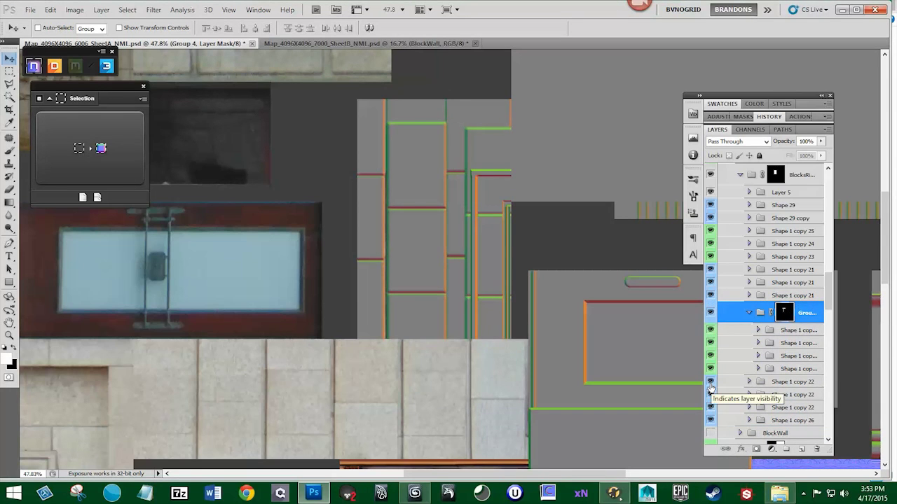
- Compare BlocksRight with the texture, then duplicate the centre column's upper Shape 1 copy 21 brick into the adjacent column
scroll(711, 210, up, 2)
click(711, 210)
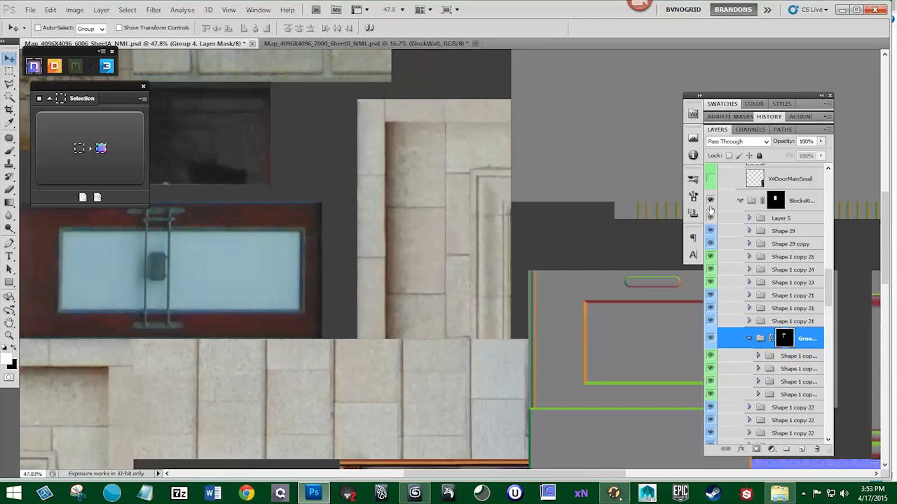
click(711, 202)
drag(712, 372, 711, 297)
click(711, 296)
click(730, 296)
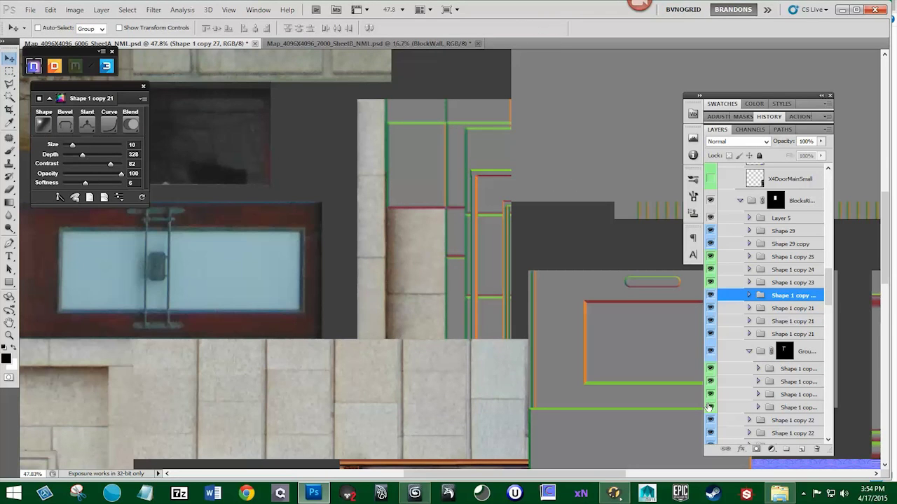
click(709, 407)
- Toggle the BlocksRight group's visibility to compare its brick joints with the stonework texture
click(710, 203)
click(710, 203)
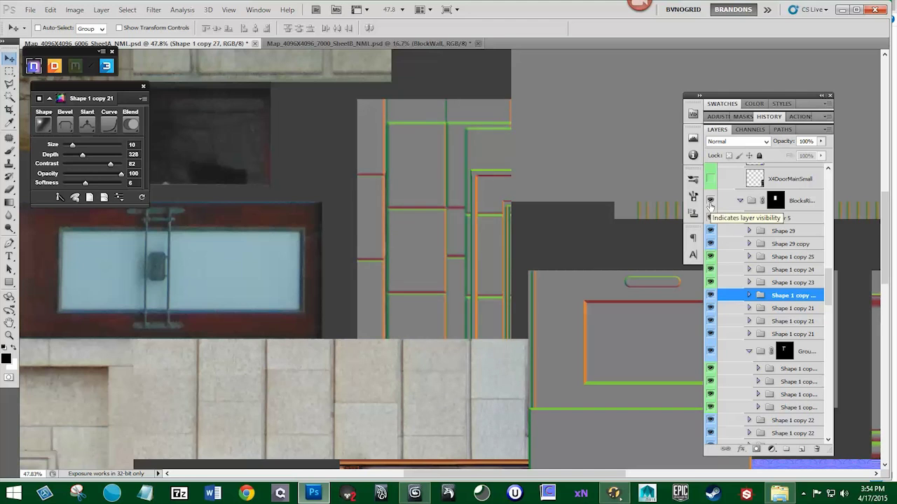
click(711, 203)
click(711, 203)
click(710, 202)
click(711, 203)
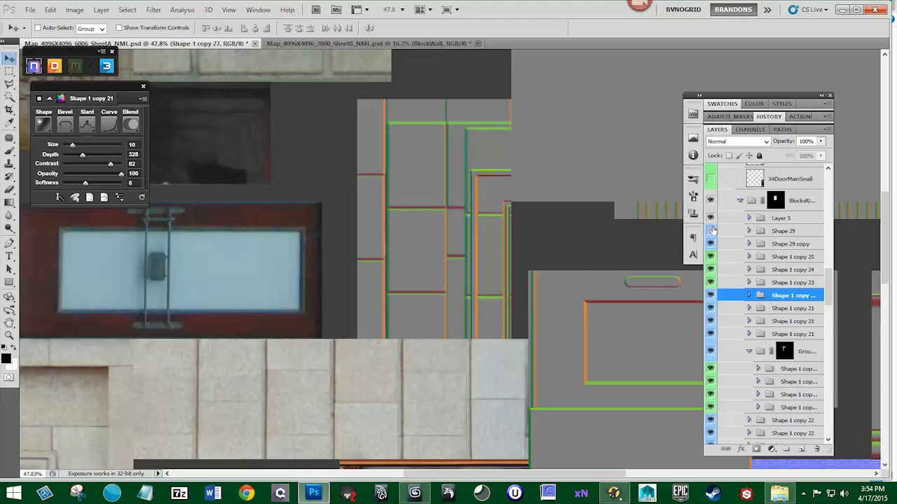
- Group the Shape 1 copy 25, 24 and 23 bricks inside BlocksRight
click(712, 282)
click(779, 257)
shift+click(779, 283)
key(ctrl+g)
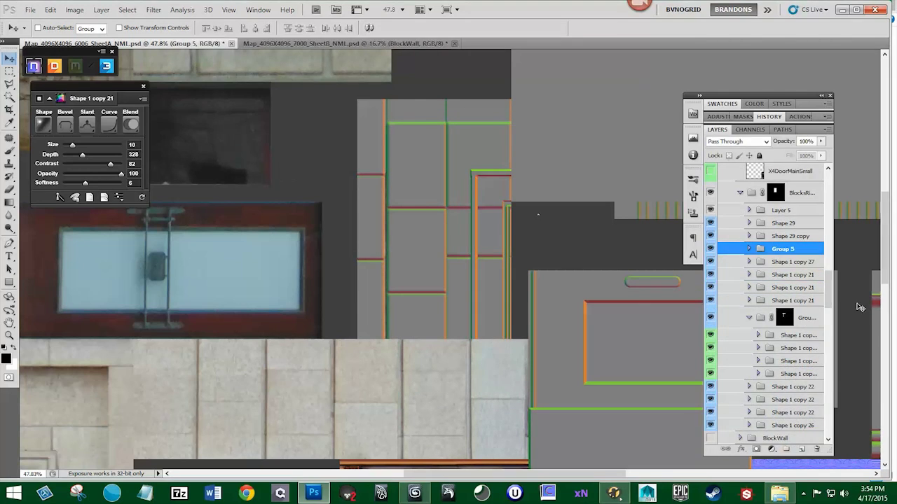
key(ctrl+z)
drag(776, 272, 786, 449)
- Try masking Group 5 to a narrow vertical strip beside the inner panel frame
key(m)
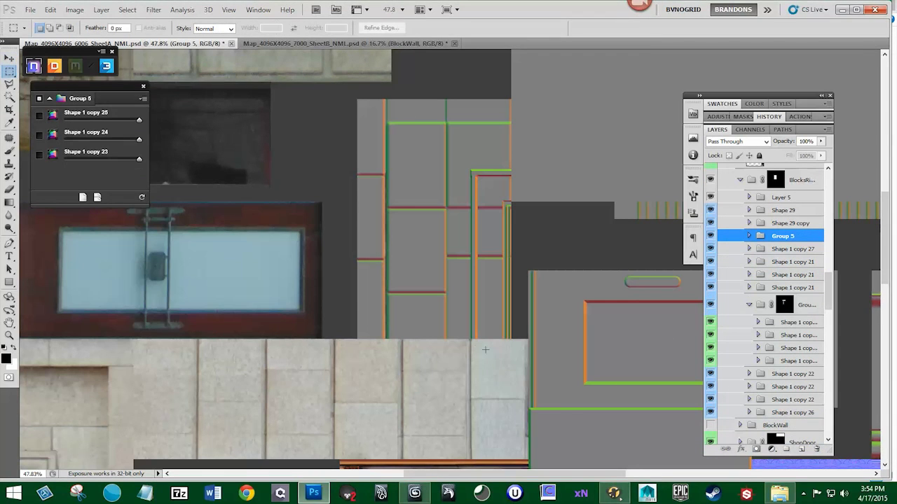
drag(474, 354, 476, 354)
click(756, 449)
click(749, 240)
drag(711, 258, 709, 284)
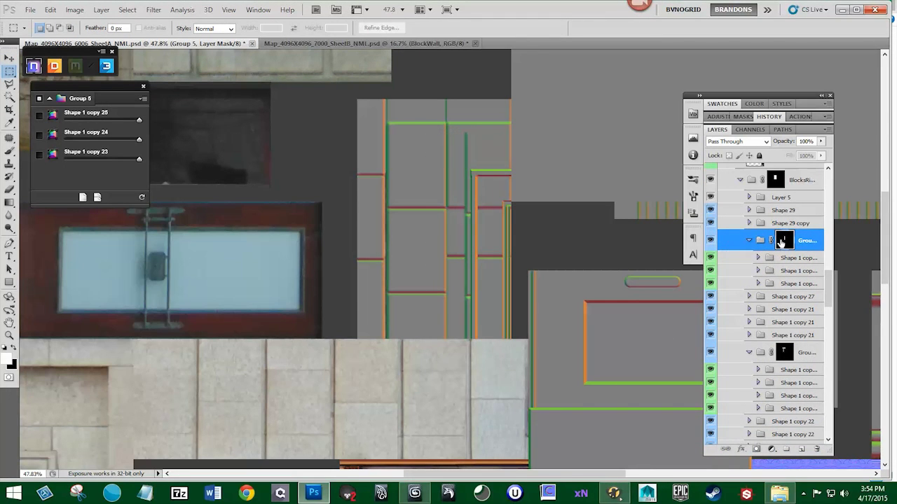
- Fill Group 5's mask with black, compare the result with the texture, and remove the mask
key(x)
key(alt+BackSpace)
key(ctrl+d)
click(711, 181)
click(710, 181)
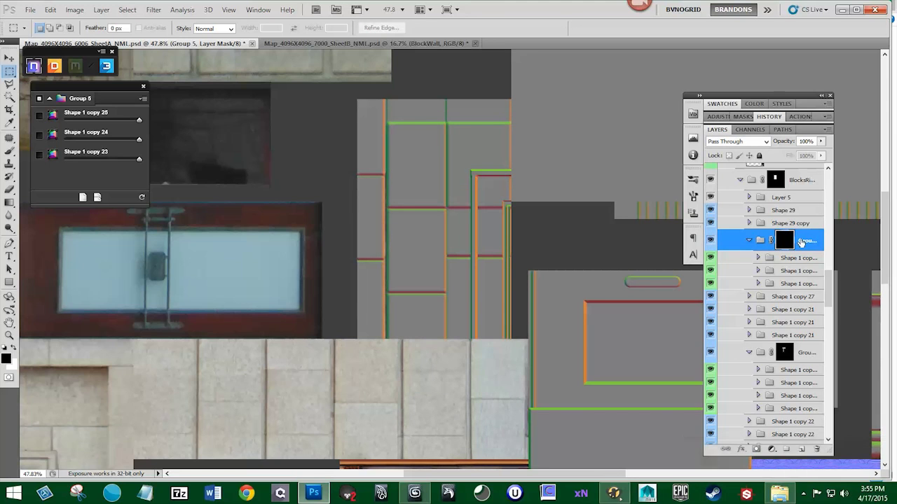
drag(801, 241, 792, 198)
key(ctrl+z)
drag(787, 240, 816, 450)
- Shorten the Shape 1 copy 27 brick to the texture's upper joint and compare BlocksRight with the texture
click(711, 227)
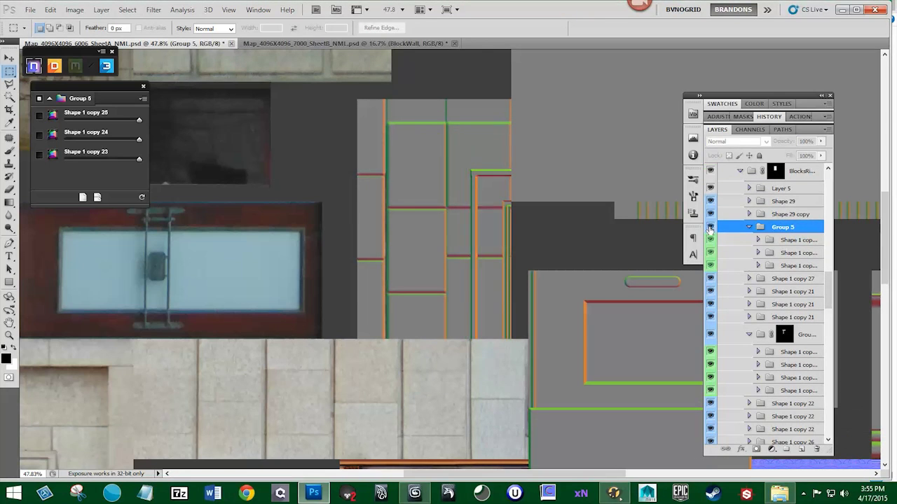
click(710, 227)
click(710, 171)
click(710, 171)
click(710, 278)
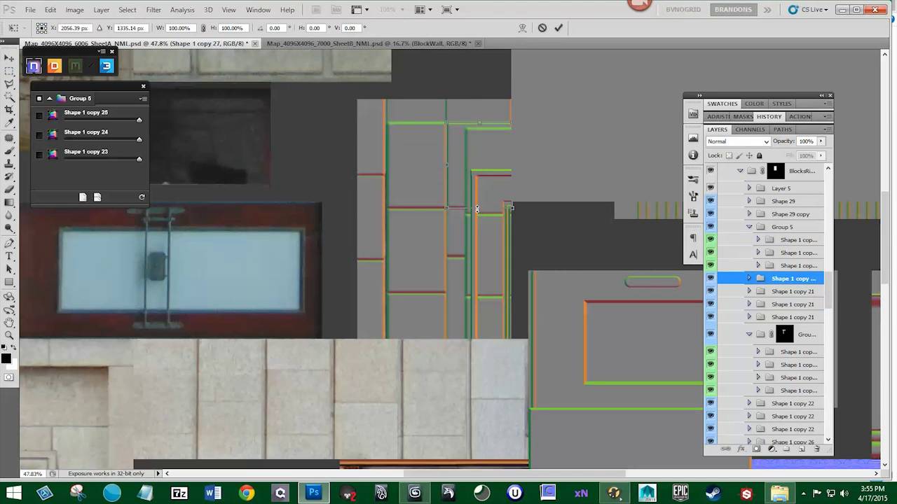
click(710, 172)
click(709, 172)
click(709, 171)
click(709, 172)
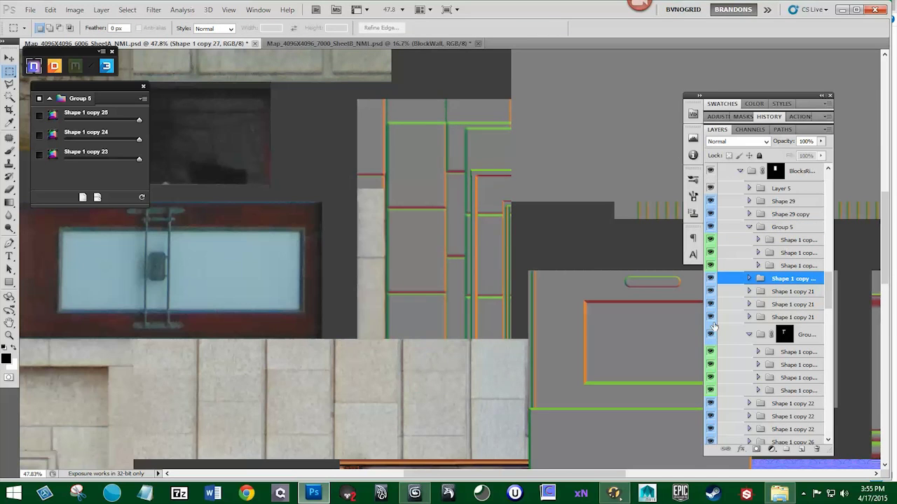
- Free-transform Group 5 to fit the narrow stone blocks at the wall's right edge, comparing it with the underlying texture
click(783, 227)
key(ctrl+t)
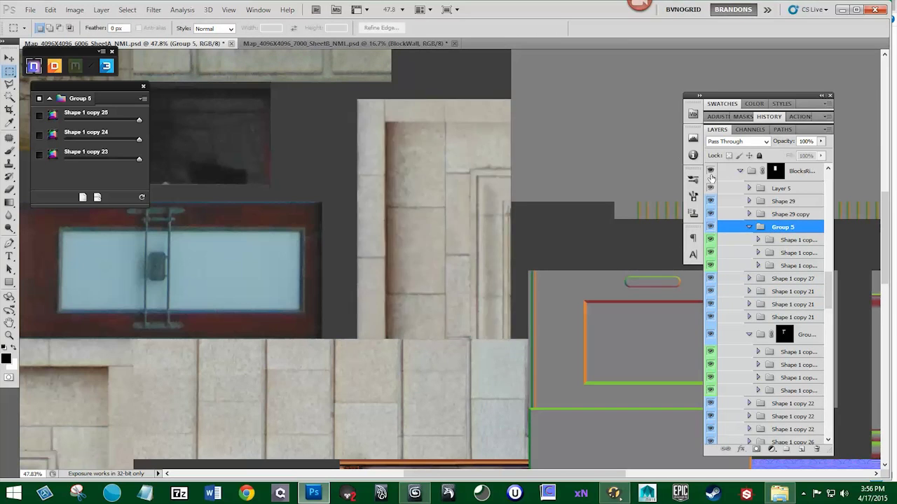
key(Return)
click(710, 171)
click(710, 171)
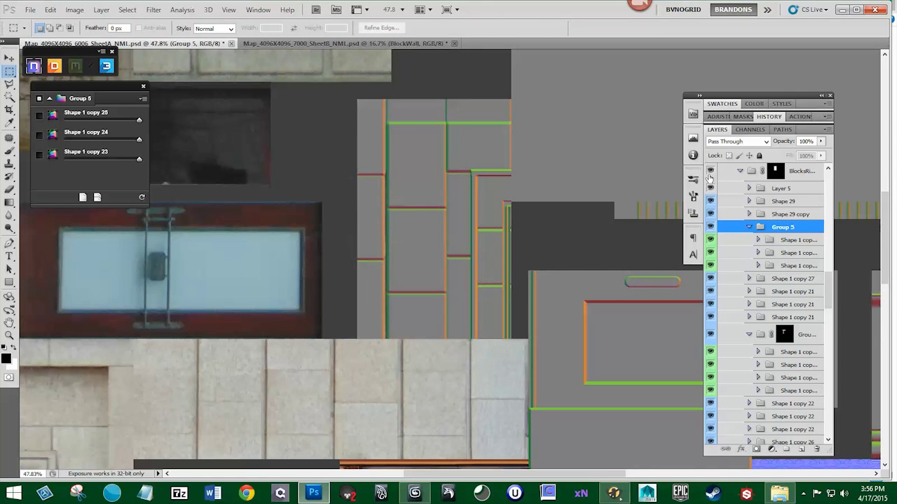
- Shift the first two block shapes in Group 5 vertically to line up with the stone joints
click(797, 242)
key(v)
drag(494, 299, 495, 321)
click(798, 253)
drag(502, 301, 502, 322)
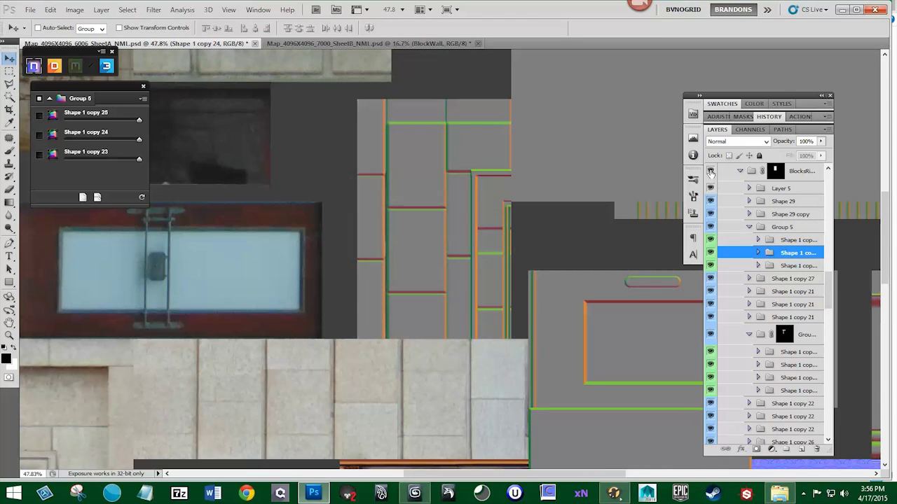
shift+click(797, 240)
drag(538, 290, 538, 279)
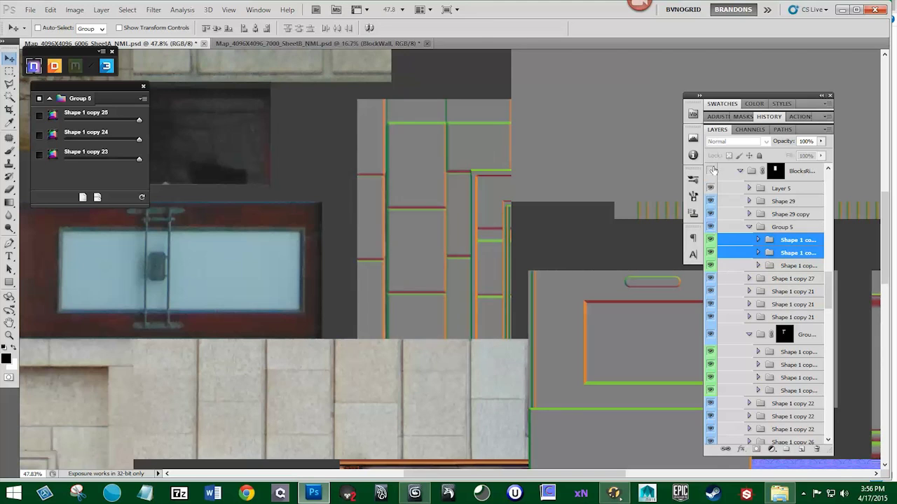
- Fine-tune Shape 1 copy 24 and Shape 1 copy 23 with Free Transform to match the joints of the narrow blocks
click(797, 252)
key(ctrl+t)
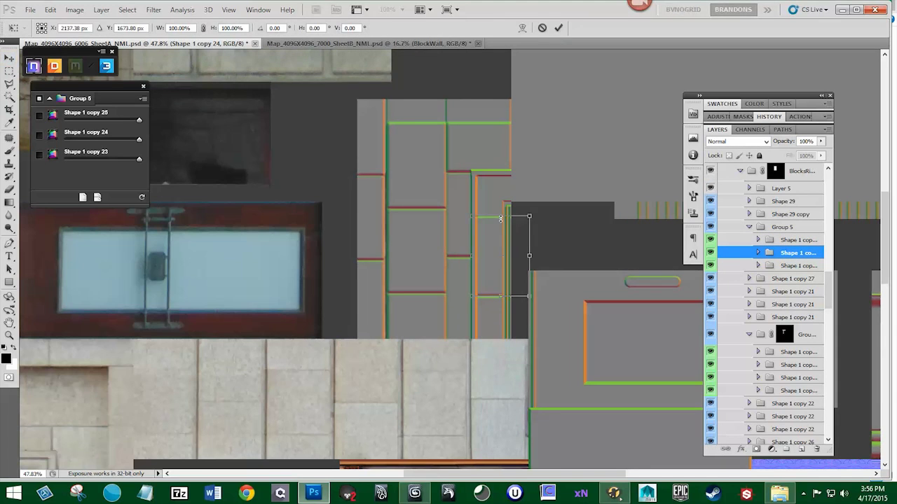
key(Return)
drag(501, 217, 500, 215)
click(741, 266)
key(ctrl+t)
key(Return)
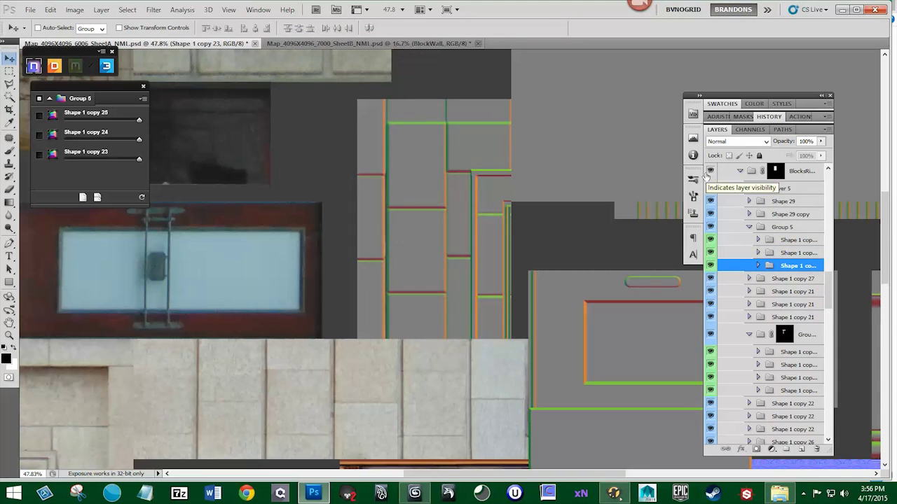
- Widen Shape 29 copy to 132.19%, check the right-hand block group against the texture and collapse the group
click(790, 214)
key(ctrl+t)
drag(535, 260, 540, 260)
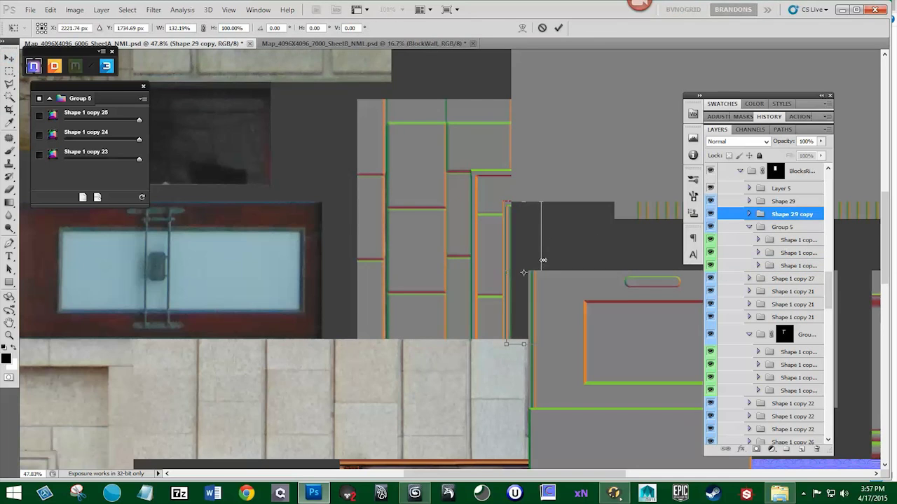
key(Return)
scroll(547, 253, down, 2)
click(710, 172)
click(711, 172)
click(740, 172)
- Mask the BlockWall group to a rectangular selection around the row of stone blocks, using the grid as a guide
click(710, 192)
click(710, 192)
click(776, 192)
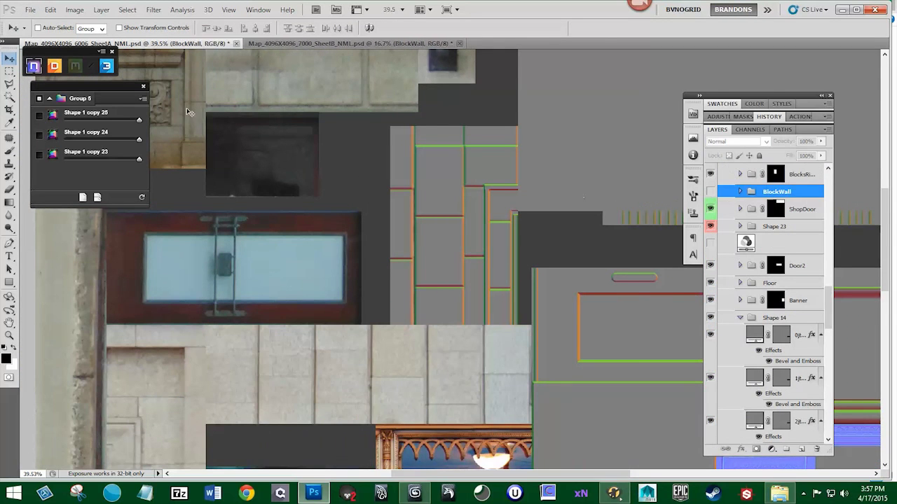
click(9, 71)
click(229, 10)
click(233, 166)
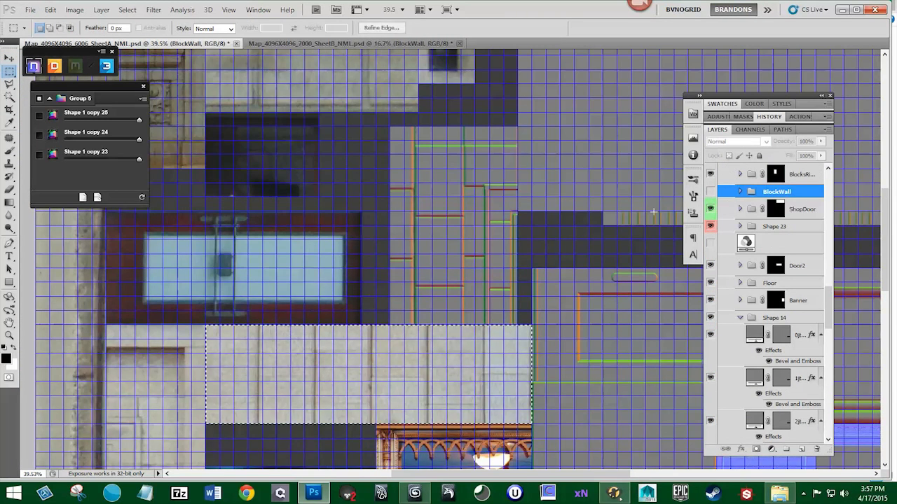
click(756, 449)
scroll(491, 253, down, 1)
click(228, 9)
click(242, 165)
- Save the document under the new name Map_4096X4096_6007_SheetA_NML.psd
scroll(421, 336, down, 1)
drag(407, 371, 437, 258)
key(ctrl+shift+s)
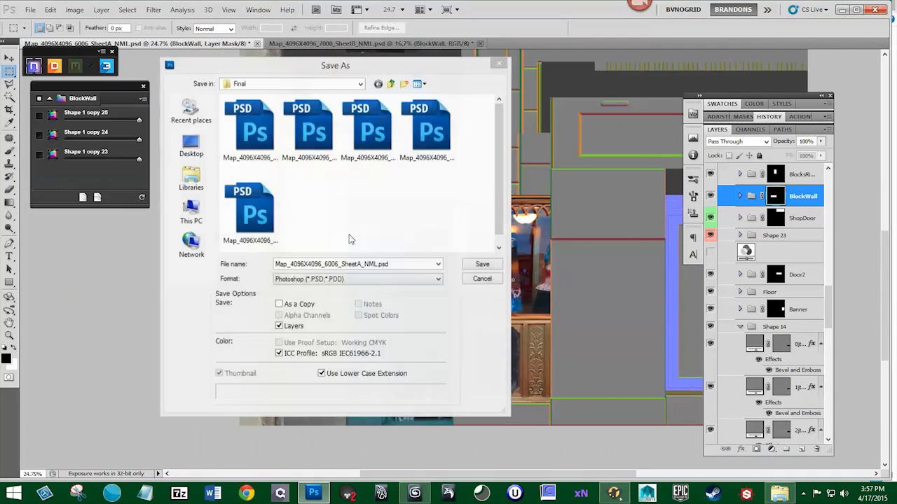
click(339, 264)
key(BackSpace)
text(7)
click(482, 264)
click(649, 193)
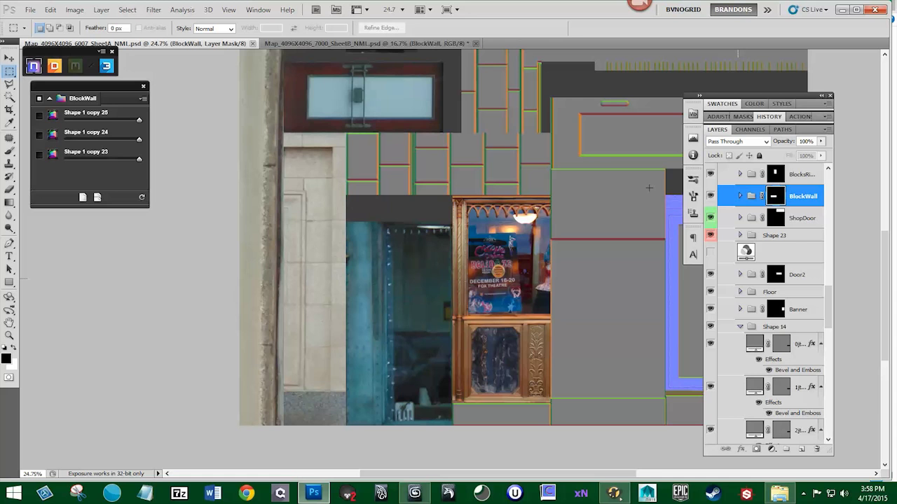
- Duplicate the Sidewalk layer as Sidewalk NML, move it to the top of the NORMAL group and apply EdgeBrush to it
drag(395, 218, 414, 256)
scroll(415, 256, down, 2)
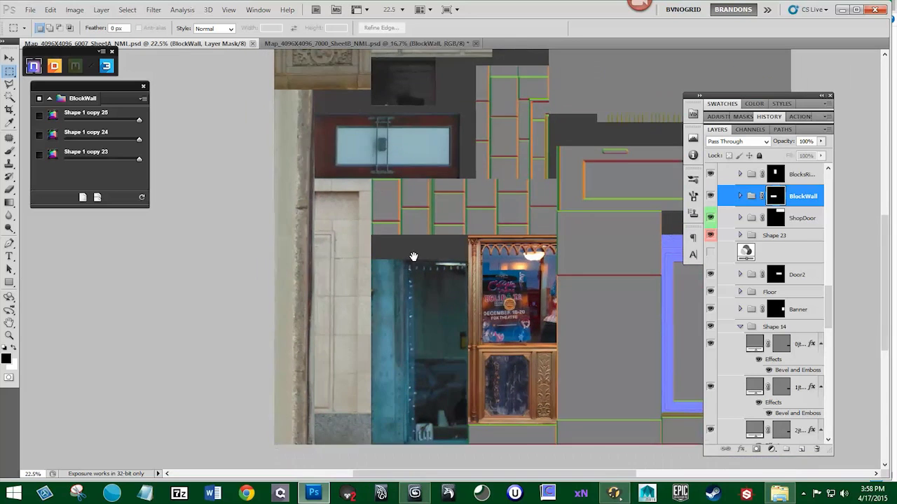
key(v)
right_click(302, 276)
click(577, 296)
drag(799, 435, 803, 449)
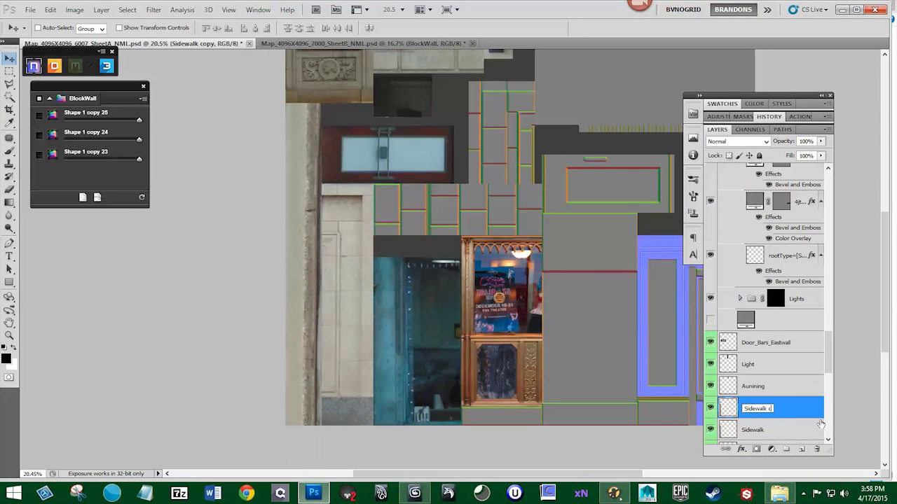
drag(763, 408, 771, 190)
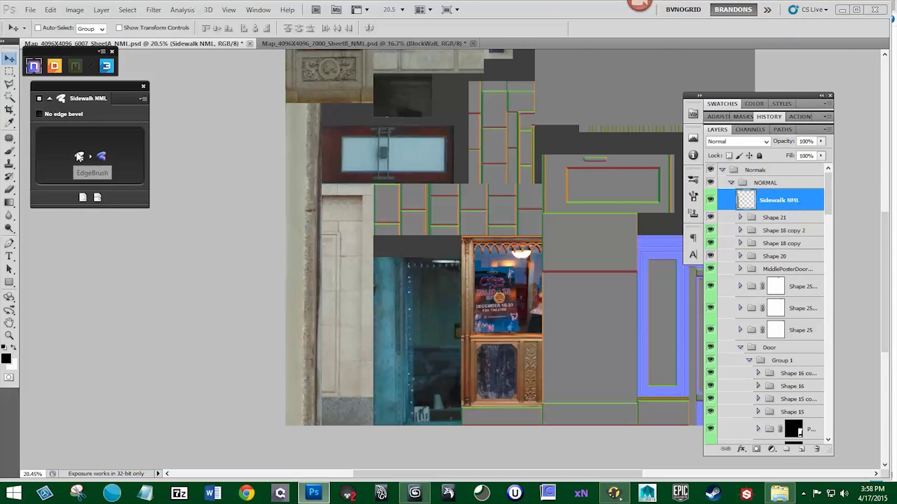
click(78, 156)
- Move the adjustment layer to the top of the NORMAL group, and show it and the flat gray layer beneath the shapes
drag(828, 202, 806, 314)
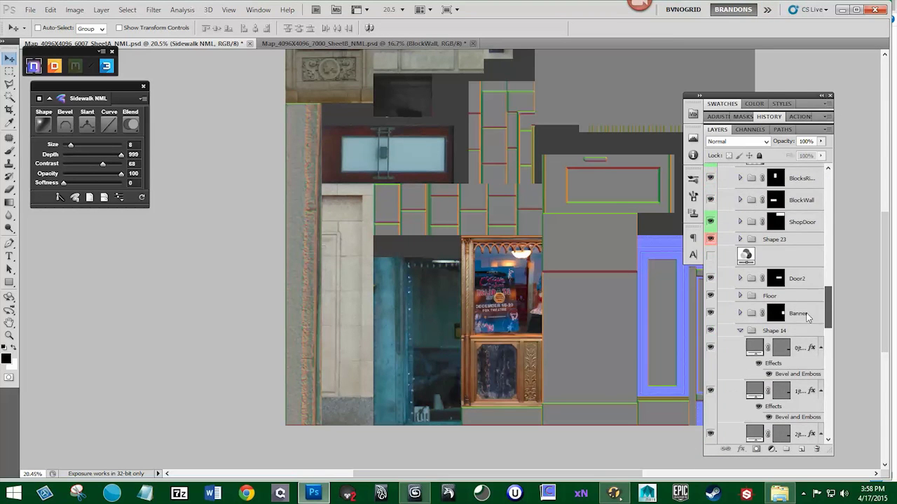
drag(756, 255, 781, 188)
click(711, 196)
scroll(773, 388, down, 20)
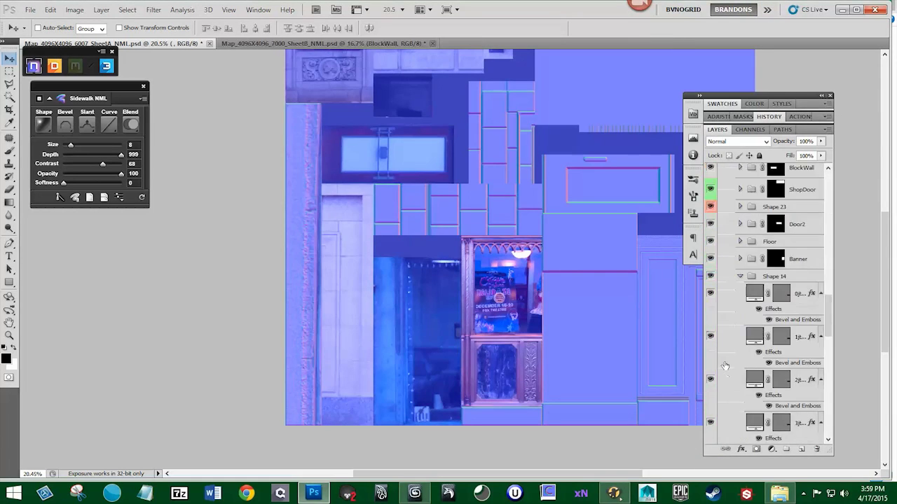
click(709, 364)
scroll(733, 287, up, 20)
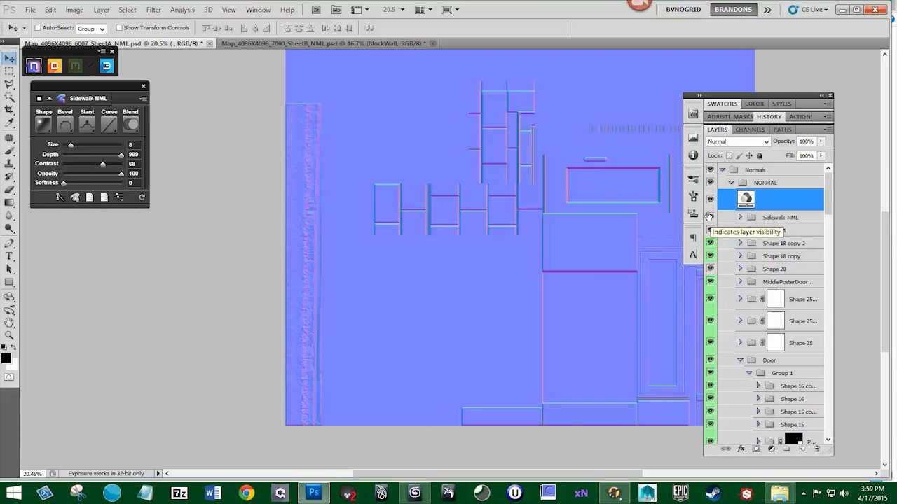
- Compare the normal map with the original texture by toggling the visibility of the Normals and NORMAL groups
click(710, 170)
click(710, 170)
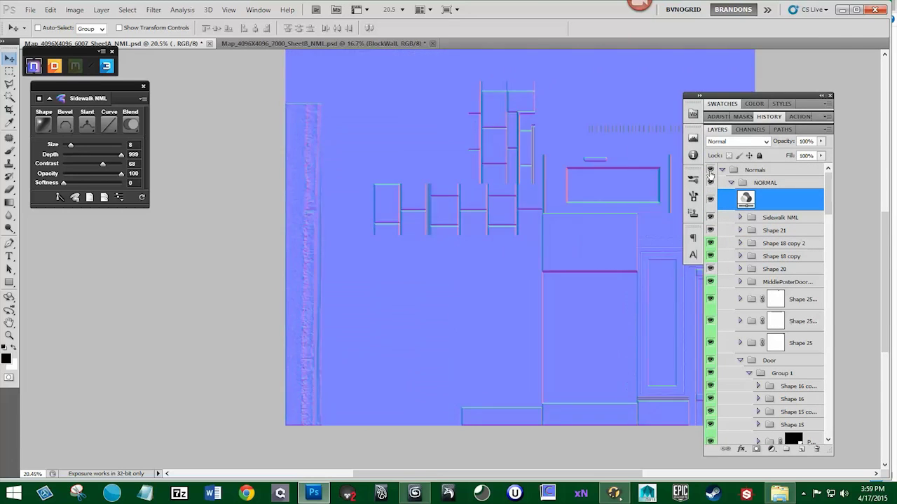
click(710, 170)
click(710, 170)
click(710, 170)
click(709, 170)
click(709, 170)
click(710, 170)
click(710, 170)
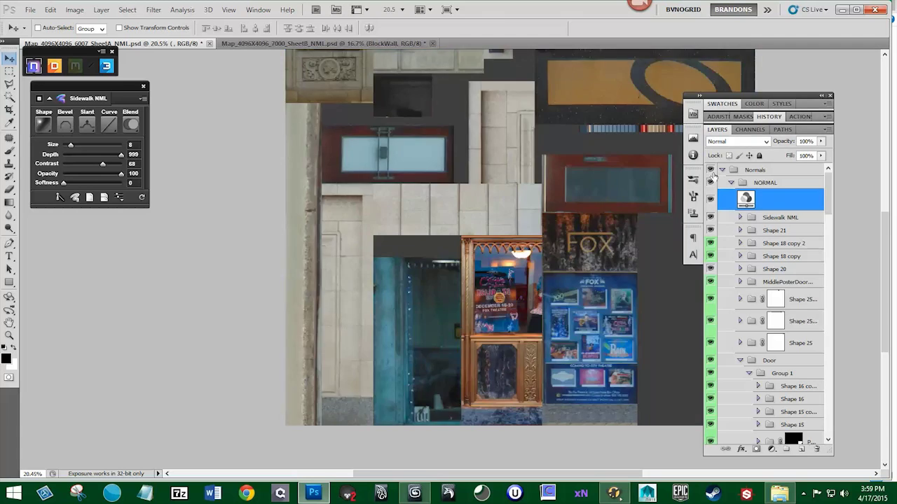
click(710, 182)
click(710, 182)
click(710, 182)
- Move the adjustment layer above the NORMAL group, and hide both it and the flat gray base layer
drag(528, 136, 459, 279)
drag(762, 199, 760, 177)
click(710, 205)
scroll(729, 350, down, 15)
click(710, 339)
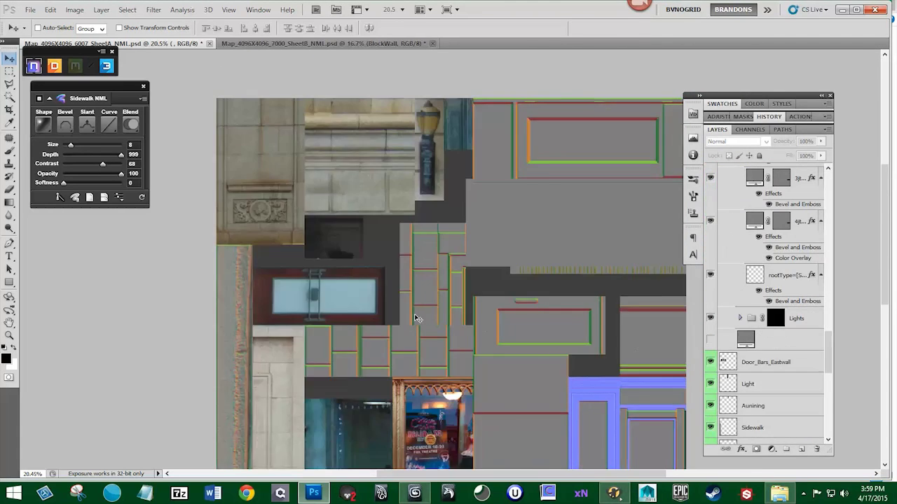
- Collapse the Door and Shape 14 groups in the layer stack
scroll(416, 312, up, 3)
drag(421, 284, 383, 314)
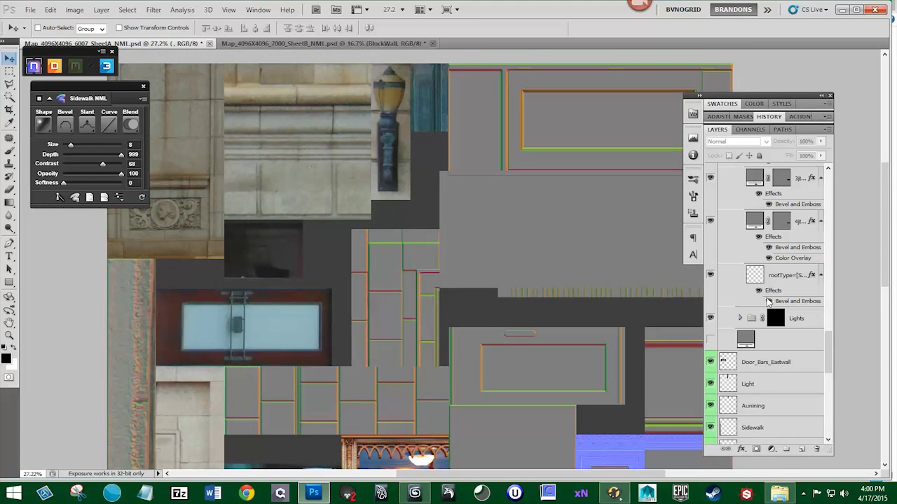
scroll(729, 362, up, 6)
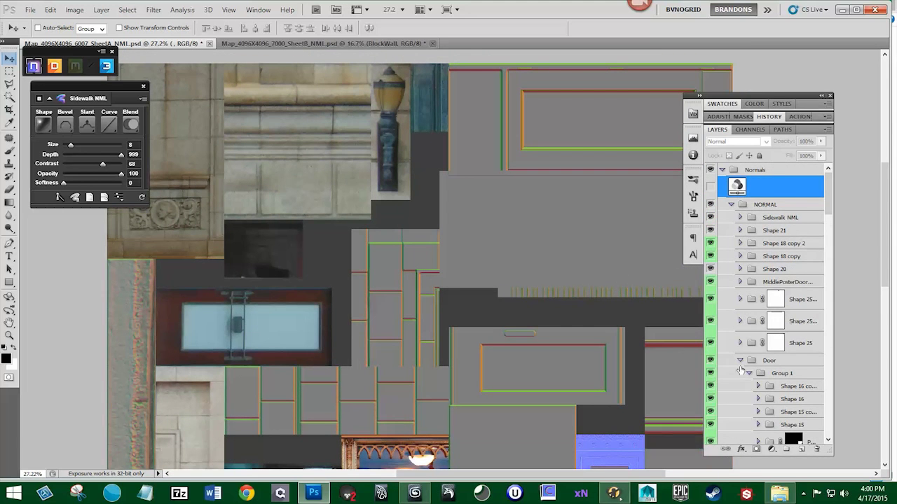
scroll(741, 370, down, 8)
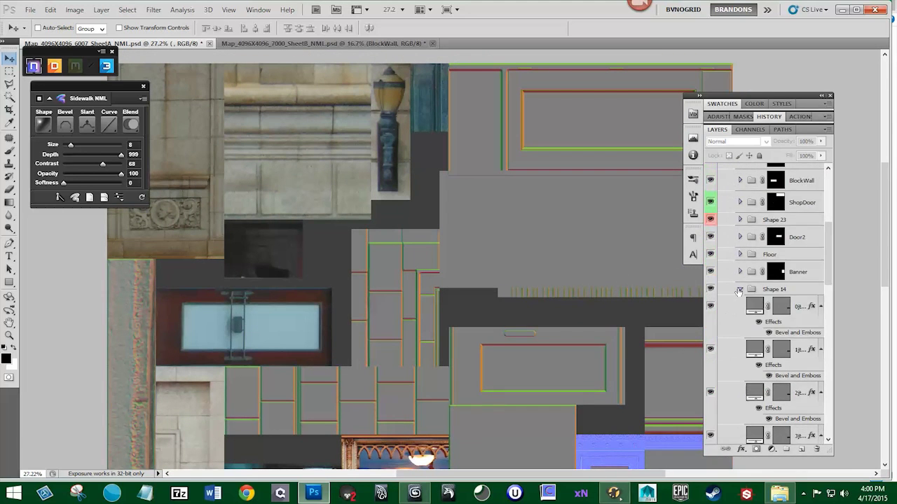
click(739, 290)
mouse_move(711, 306)
mouse_down()
mouse_move(711, 237)
mouse_move(710, 306)
mouse_up()
- Duplicate the ShopDoor group, rename the copy SideDoor and expand it
click(802, 204)
key(ctrl+j)
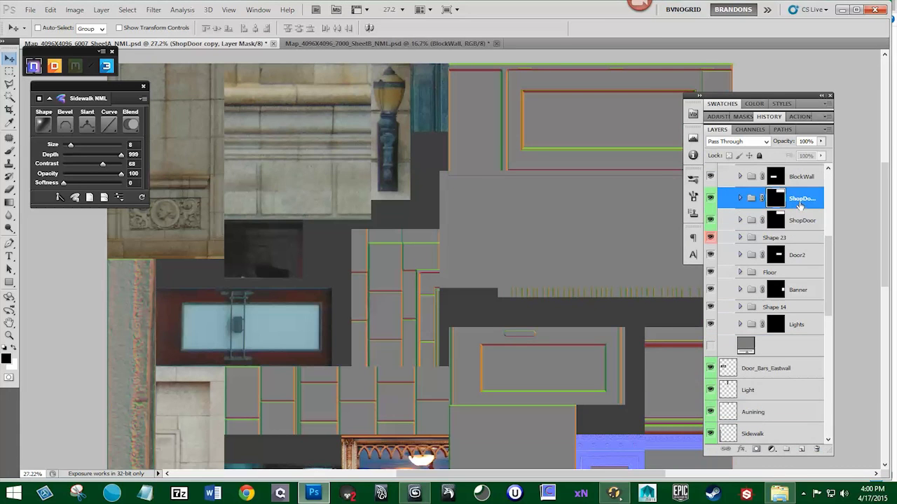
double_click(800, 201)
text(SideDoor)
click(740, 199)
- Delete Shape 22 and Layer 3 from the SideDoor group
click(710, 216)
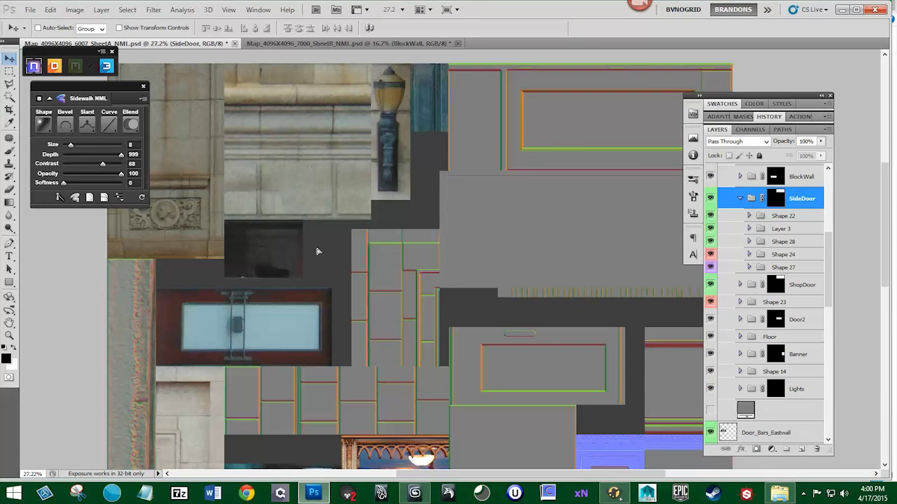
drag(782, 216, 816, 449)
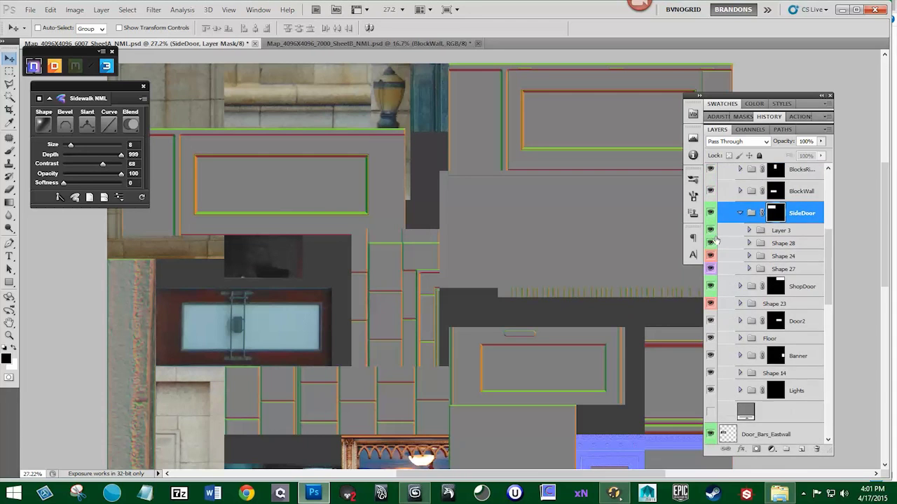
scroll(714, 241, up, 1)
click(711, 257)
click(710, 258)
drag(782, 256, 816, 449)
- Move the SideDoor group and its shapes down over the red glass-panelled door, and show the grid
click(791, 258)
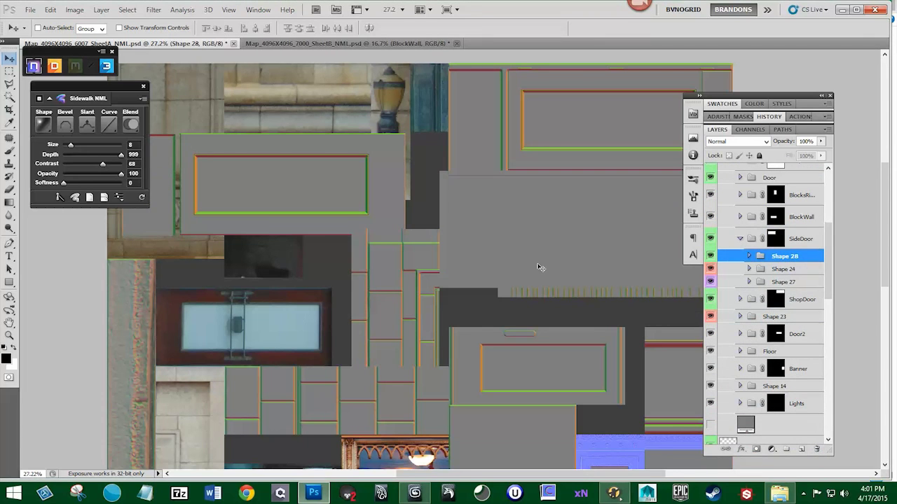
drag(180, 232, 263, 239)
drag(263, 239, 252, 365)
click(778, 240)
click(230, 10)
mouse_move(245, 170)
click(361, 199)
drag(393, 374, 405, 385)
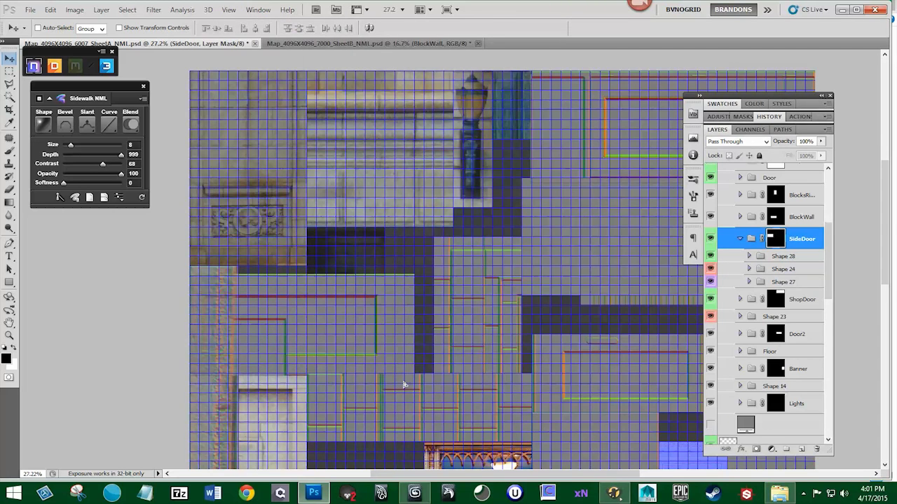
- Resize Shape 27 to the red door's outer frame with a width of 77.89%, isolating it from the other SideDoor shapes
click(776, 270)
click(783, 282)
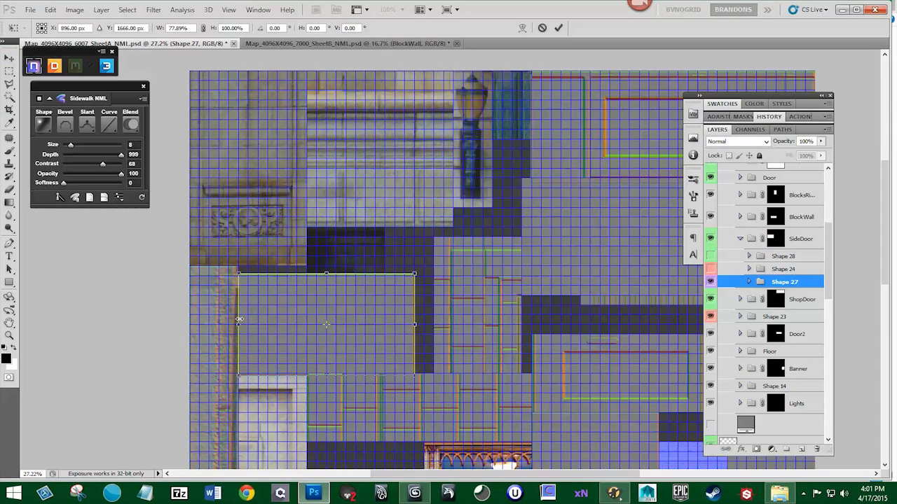
key(ctrl+t)
drag(326, 273, 316, 315)
key(Return)
click(710, 282)
click(711, 281)
- Resize Shape 24 to 77.69% width and fit it around the red door's glass panel
click(710, 269)
click(783, 269)
click(710, 282)
key(ctrl+t)
drag(228, 336, 263, 336)
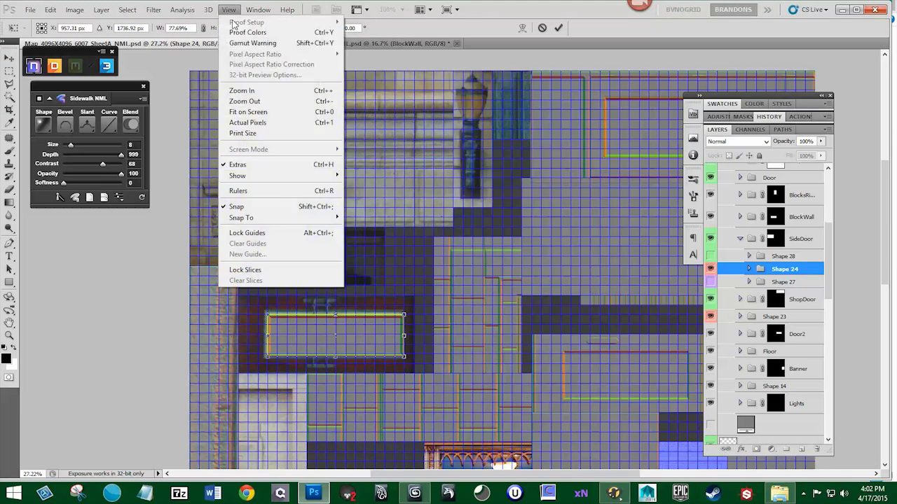
key(Return)
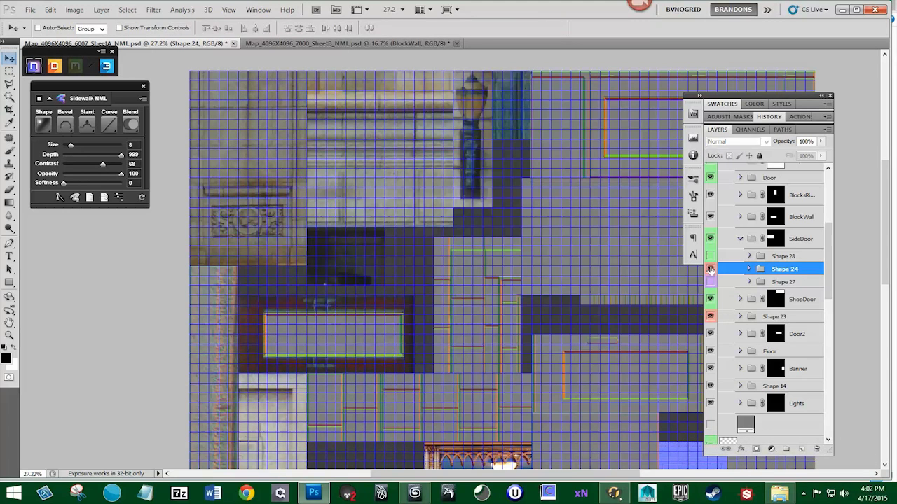
key(ctrl+t)
key(Return)
- Show Shape 27 and Shape 28, and move Shape 28 out of the SideDoor group to just above it
click(711, 281)
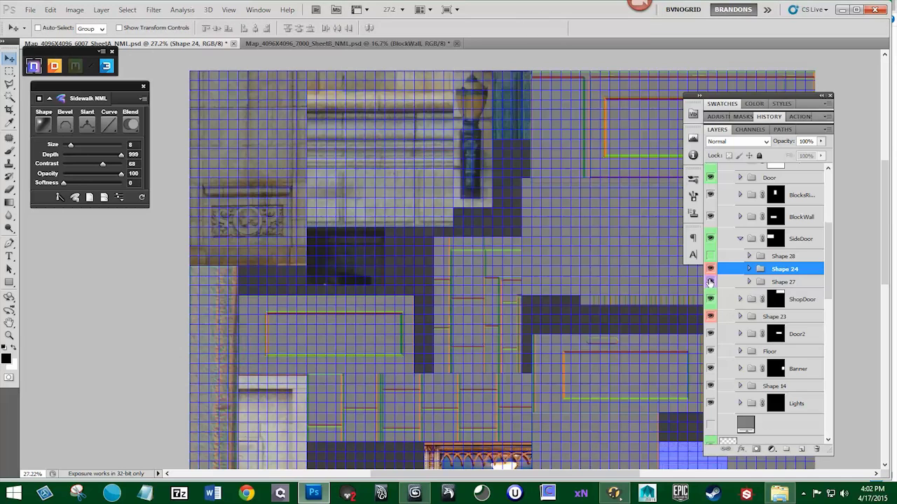
click(710, 256)
click(779, 257)
drag(334, 266, 264, 315)
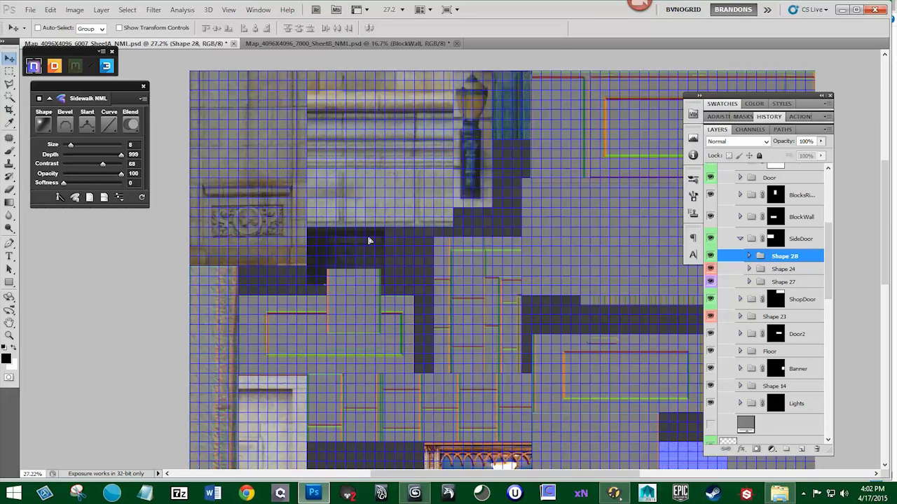
drag(783, 256, 783, 229)
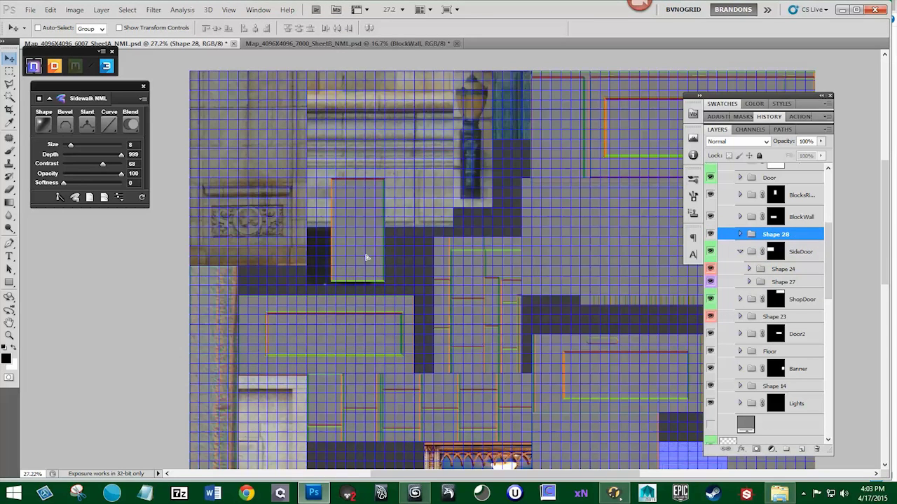
- Resize Shape 28 to cover the dark window area above the red door
key(ctrl+t)
drag(358, 181, 357, 227)
drag(331, 255, 307, 255)
key(Return)
scroll(353, 281, up, 7)
ctrl+click(340, 278)
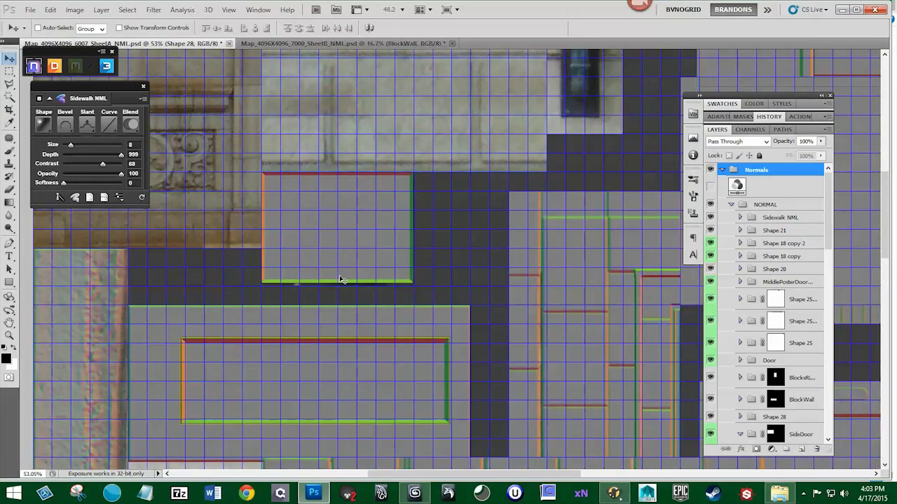
- Show the rulers, stretch Shape 28's lower edge slightly down over the dark area below it, and hide the grid
drag(828, 235, 828, 253)
key(ctrl+r)
key(ctrl+t)
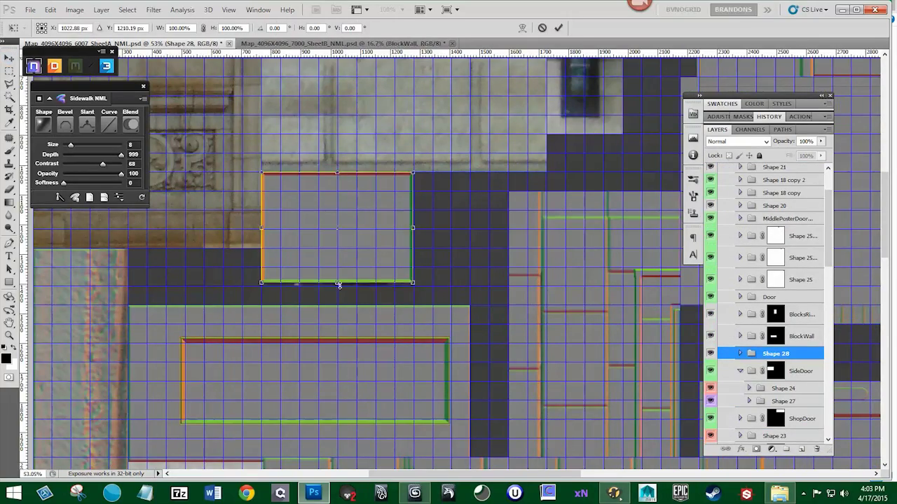
drag(338, 283, 338, 286)
key(Return)
scroll(300, 248, down, 6)
scroll(379, 218, up, 2)
click(229, 9)
mouse_move(242, 179)
click(379, 212)
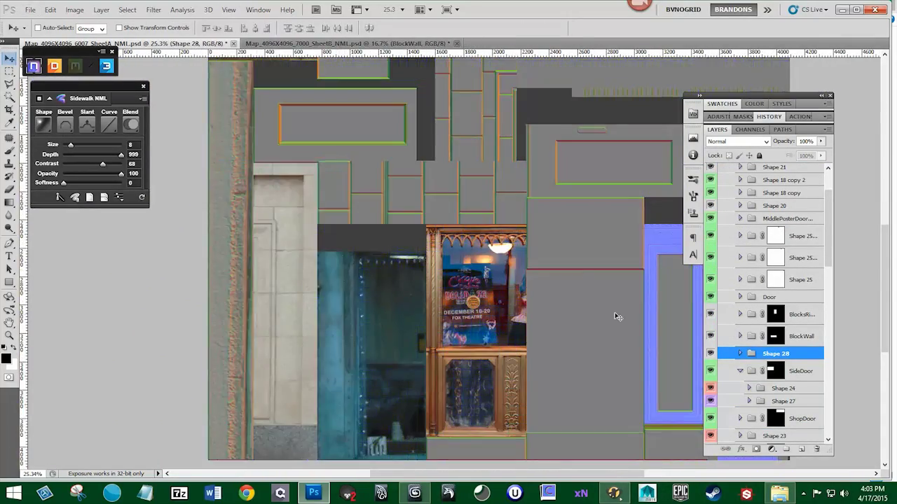
- Collapse the SideDoor group, duplicate the BlocksRight group, and move the copy over the pale stone column beside the teal doorway
scroll(616, 316, down, 1)
click(741, 372)
scroll(736, 319, up, 3)
scroll(723, 270, down, 6)
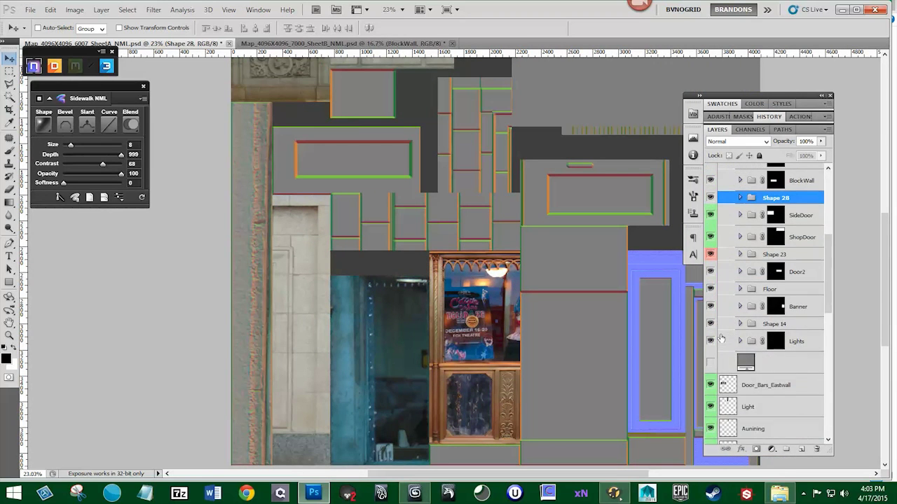
scroll(721, 338, up, 4)
drag(759, 301, 802, 449)
drag(479, 144, 304, 311)
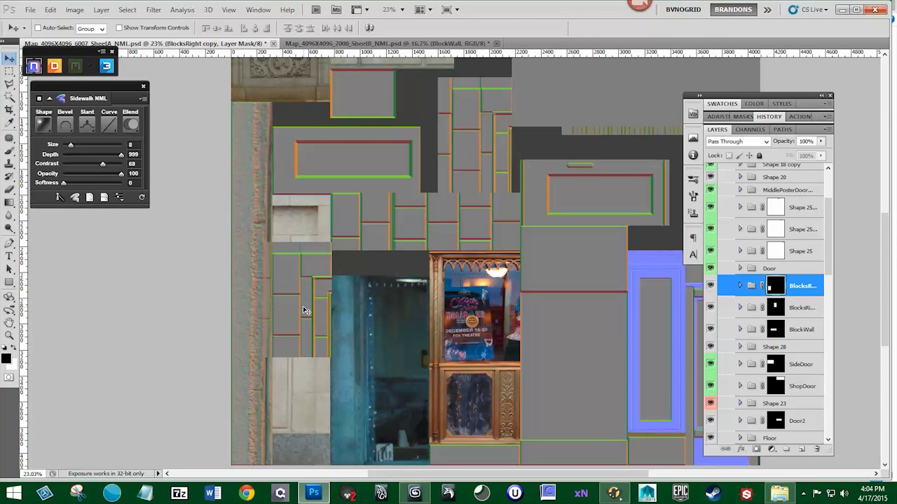
- Rotate the BlocksRight copy half a turn and flip it vertically
key(ctrl+t)
drag(349, 223, 247, 390)
key(Return)
drag(321, 338, 361, 352)
click(51, 10)
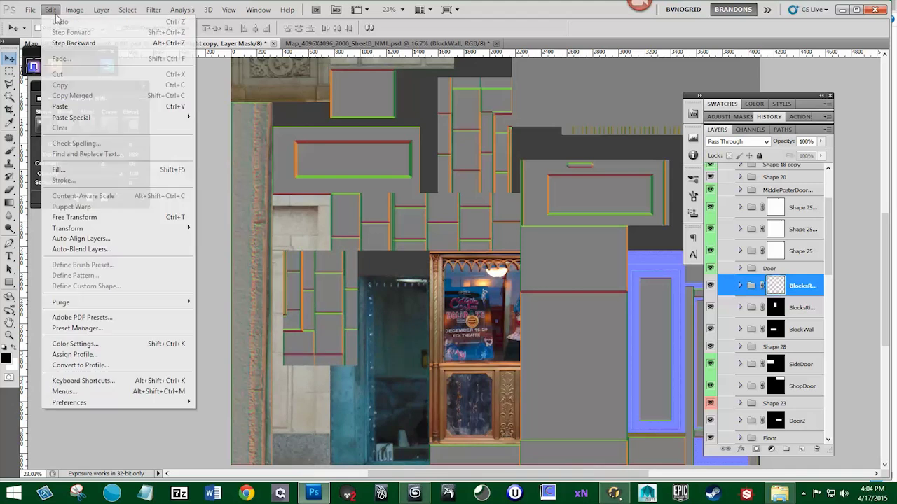
mouse_move(70, 228)
click(228, 361)
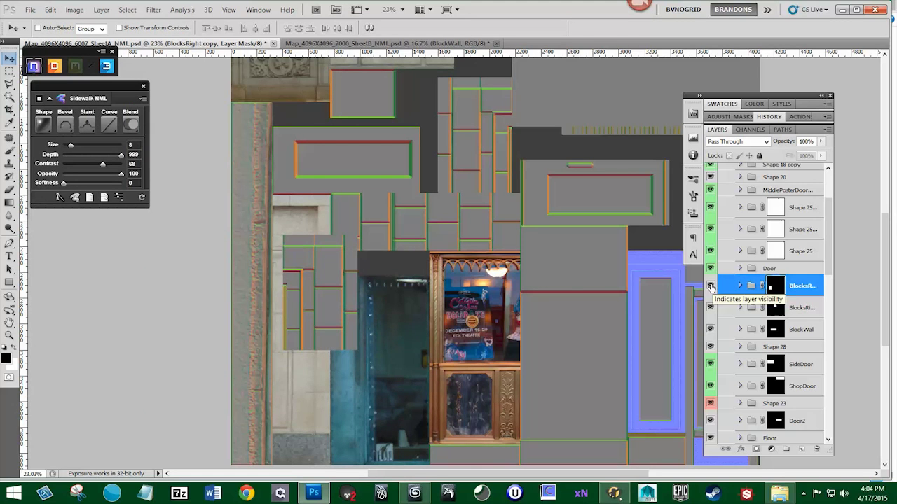
- Show the grid, align the BlocksRight copy with the upper part of the pale stone column, and compare it with the texture
click(234, 10)
click(242, 165)
drag(334, 264, 307, 219)
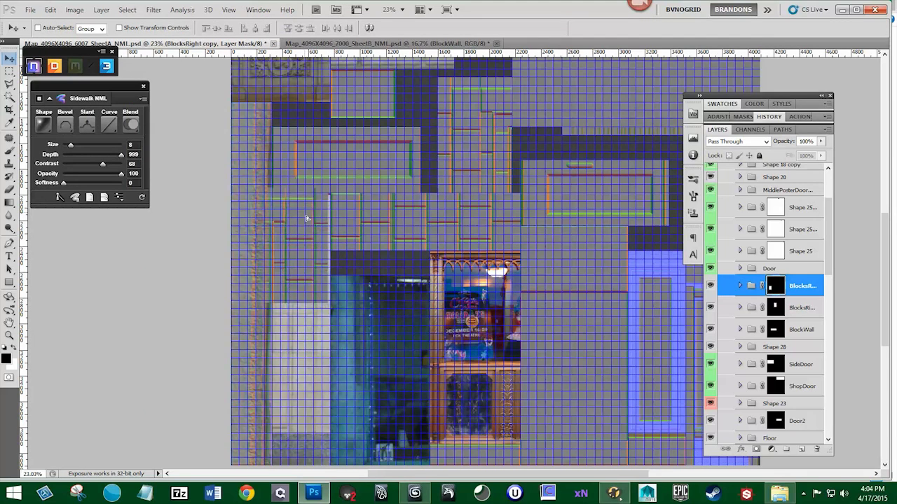
click(711, 287)
click(711, 287)
click(711, 287)
click(711, 286)
- Widen the BlocksRight copy to 108.83% across the stone column and hide the grid
key(ctrl+t)
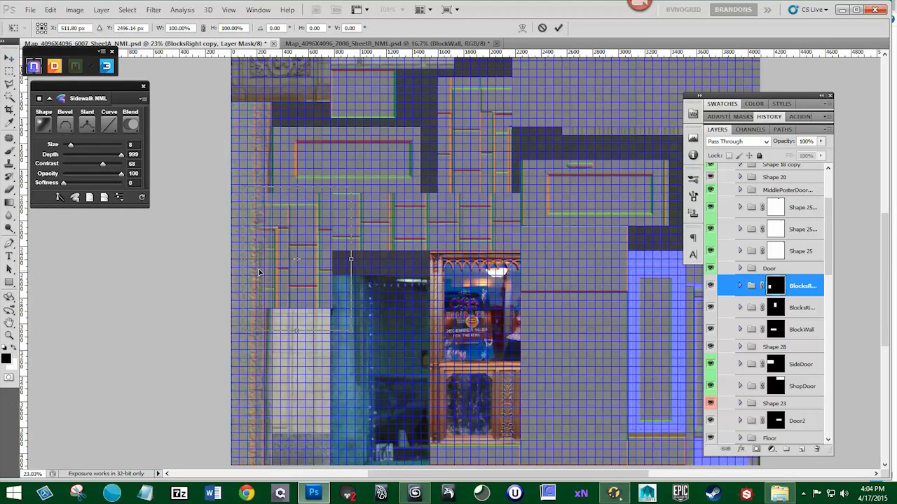
drag(244, 275, 251, 254)
key(Return)
key(ctrl+apostrophe)
key(ctrl+t)
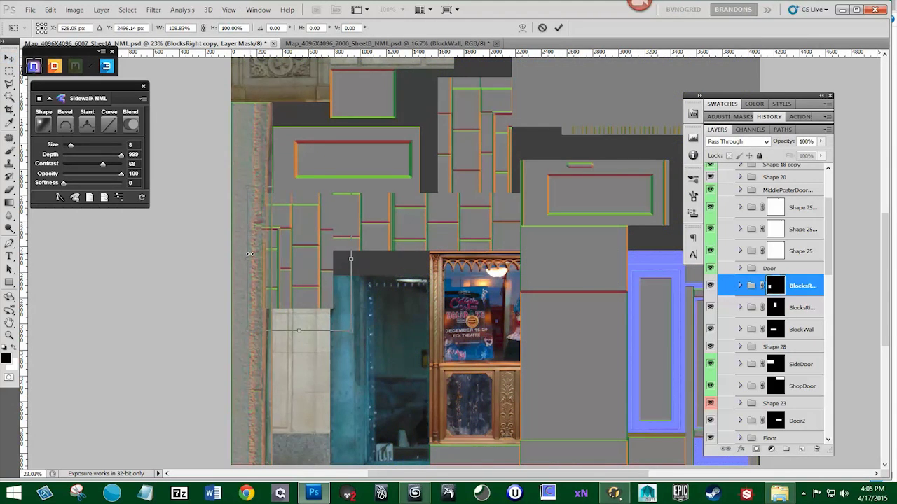
key(Return)
- Compare the BlocksRight copy with the stonework beneath and delete the group's layer mask
click(711, 286)
click(711, 286)
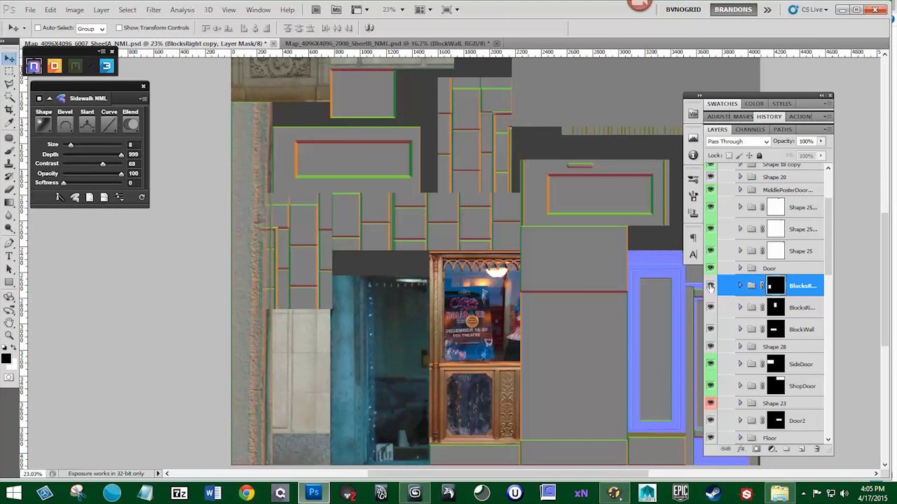
click(711, 286)
click(711, 286)
drag(764, 288, 817, 449)
key(Return)
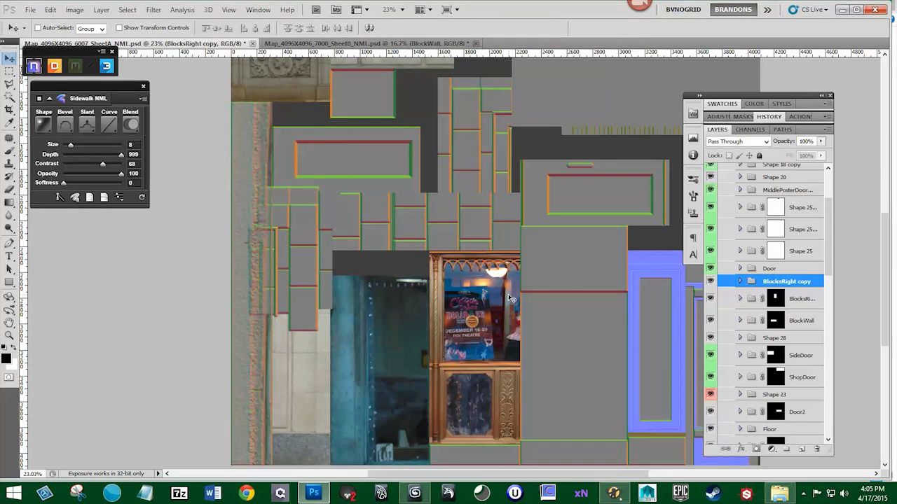
click(709, 283)
click(709, 283)
- Expand the BlocksRight copy group, select Layer 5, and hide all the other shapes in the group
click(740, 282)
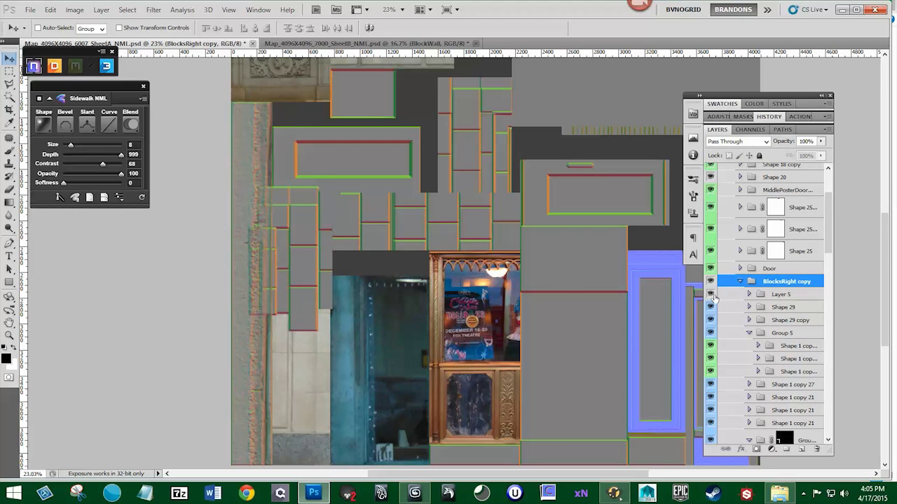
click(763, 294)
click(711, 308)
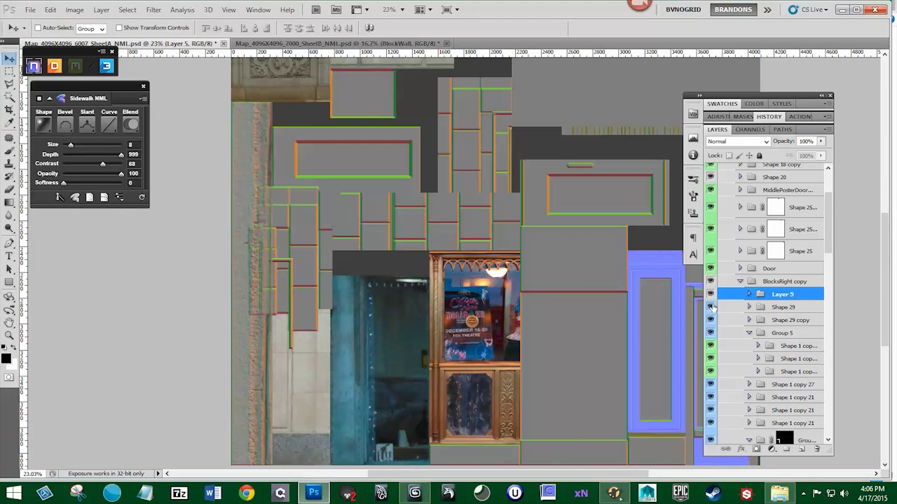
drag(711, 307, 711, 343)
mouse_move(712, 392)
mouse_down()
mouse_move(711, 440)
mouse_move(712, 393)
mouse_up()
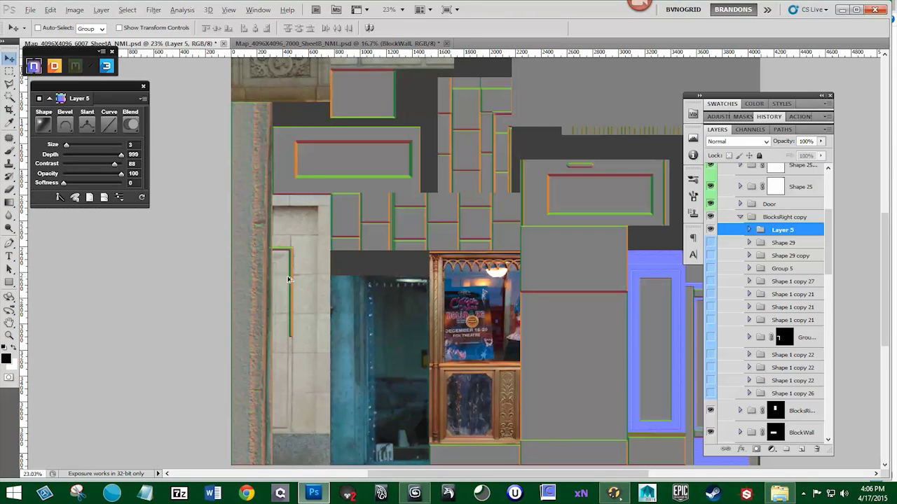
- Duplicate Layer 5 downward, then rotate and flip the copy horizontally to form the lower half of the stone panel outline
alt+drag(288, 278, 286, 375)
key(ctrl+t)
shift+drag(301, 336, 240, 462)
click(49, 9)
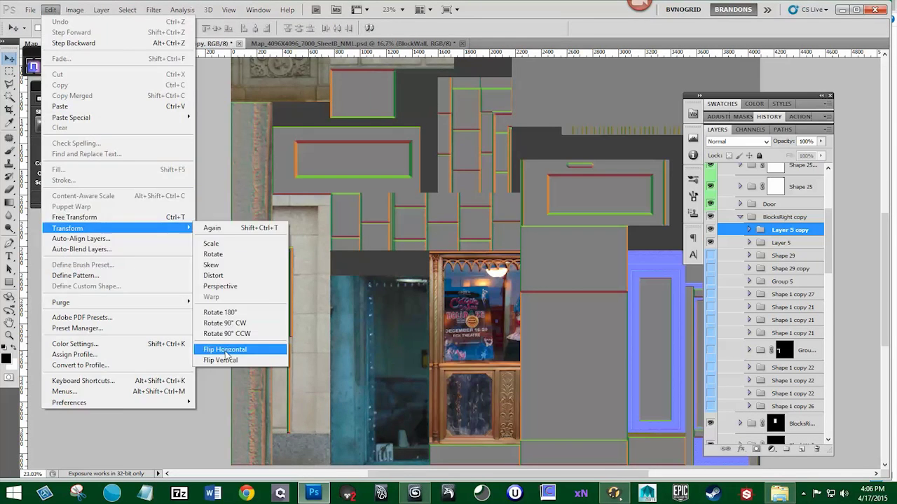
click(260, 344)
key(m)
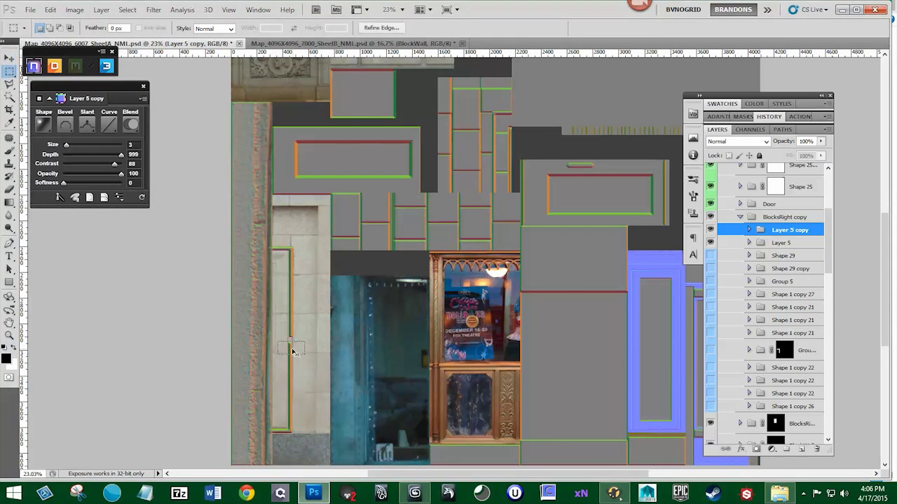
key(ctrl+d)
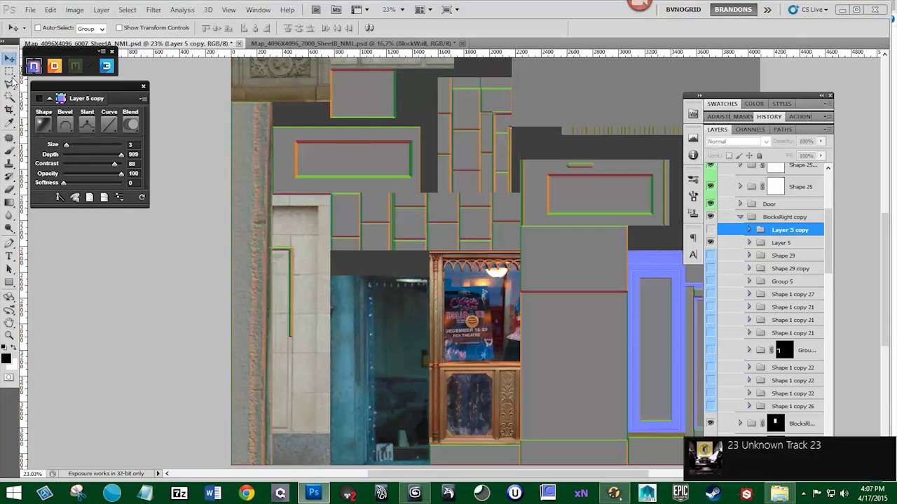
- Delete Shape 29 and Shape 29 copy, and show Group 5, Shape 1 copy 27 and the first Shape 1 copy 21
key(m)
drag(783, 258, 817, 449)
click(710, 243)
click(710, 244)
click(710, 257)
click(779, 260)
click(710, 269)
click(778, 270)
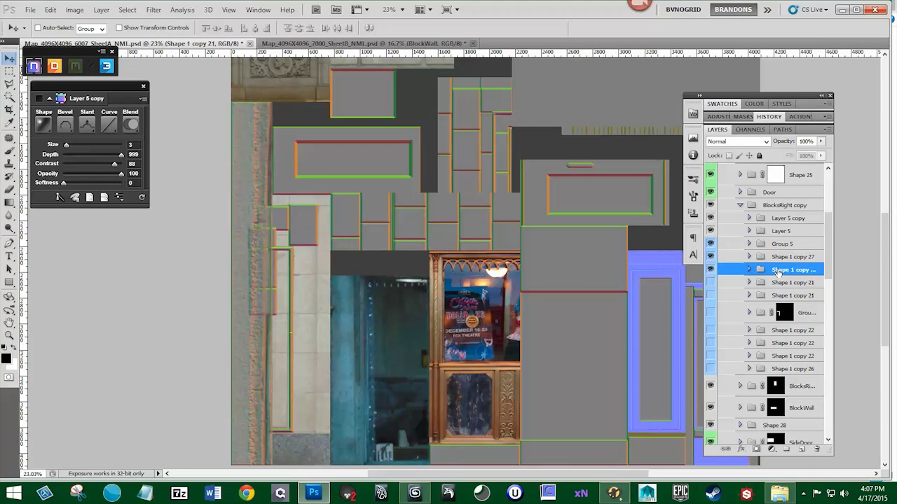
- Resize Shape 1 copy 21 and Shape 1 copy 27 to fit the top row of stone blocks
click(711, 271)
key(ctrl+t)
key(Return)
click(779, 258)
drag(304, 245, 270, 235)
key(ctrl+t)
key(Return)
key(ctrl+t)
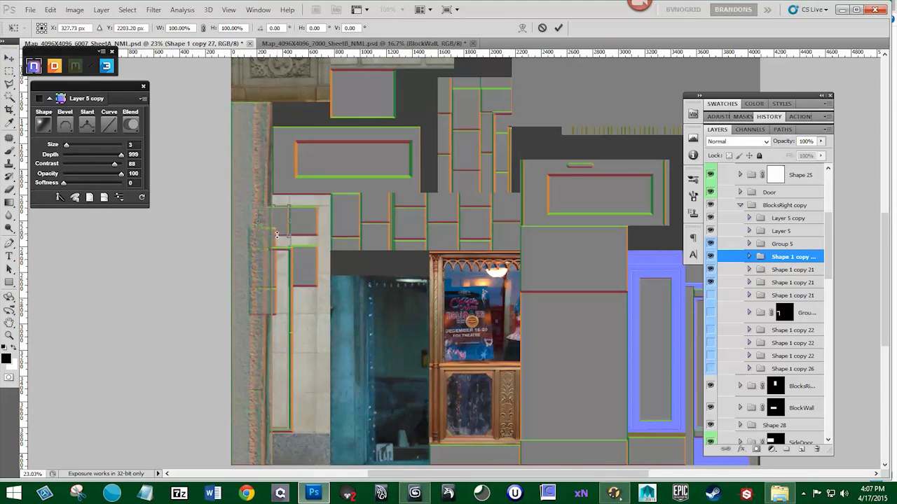
key(Return)
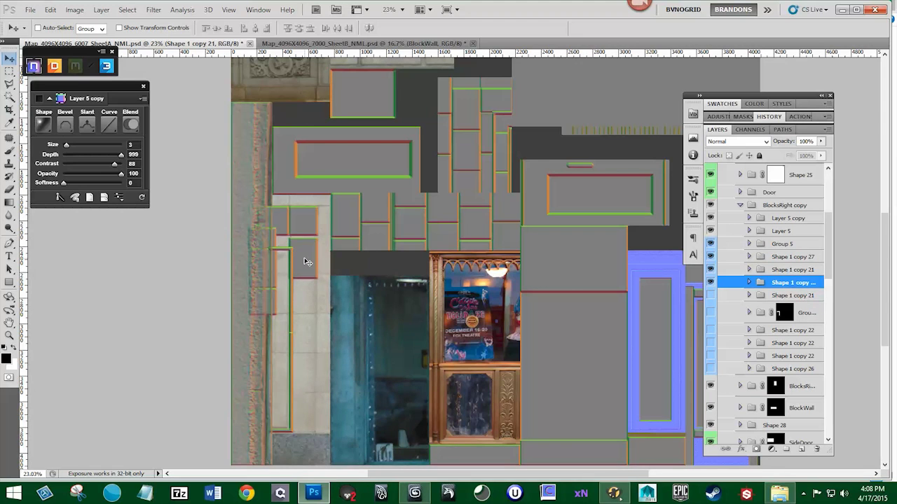
- Narrow the top row's Shape 1 copy 21 to 98.03% width and shorten the third Shape 1 copy 21 to 71.02% height
key(ctrl+bracketright)
shift+click(780, 262)
click(781, 259)
key(ctrl+t)
key(Return)
click(781, 271)
key(ctrl+t)
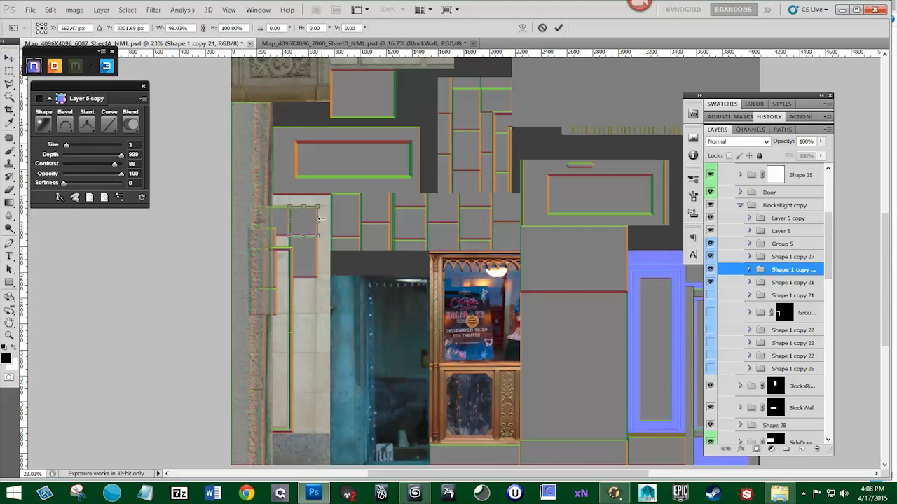
key(Return)
click(712, 296)
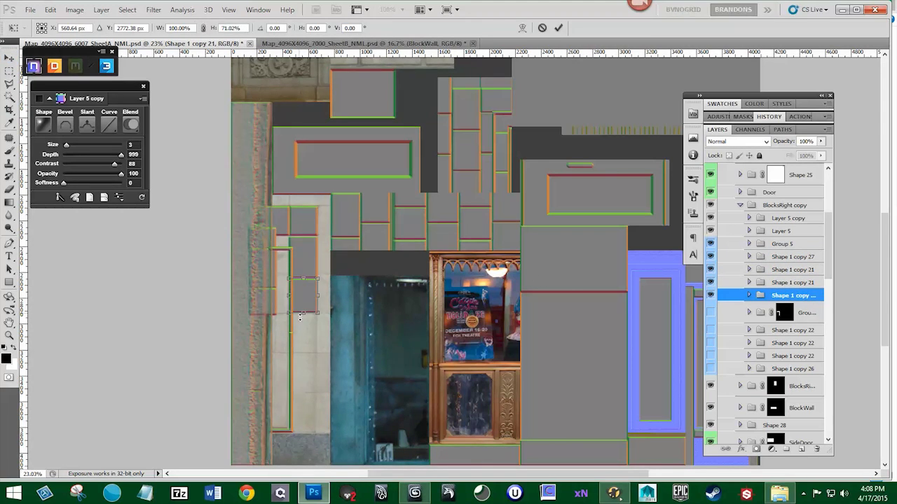
- Delete the masked group, one Shape 1 copy 22 and Shape 1 copy 26 from the BlocksRight copy group
click(711, 313)
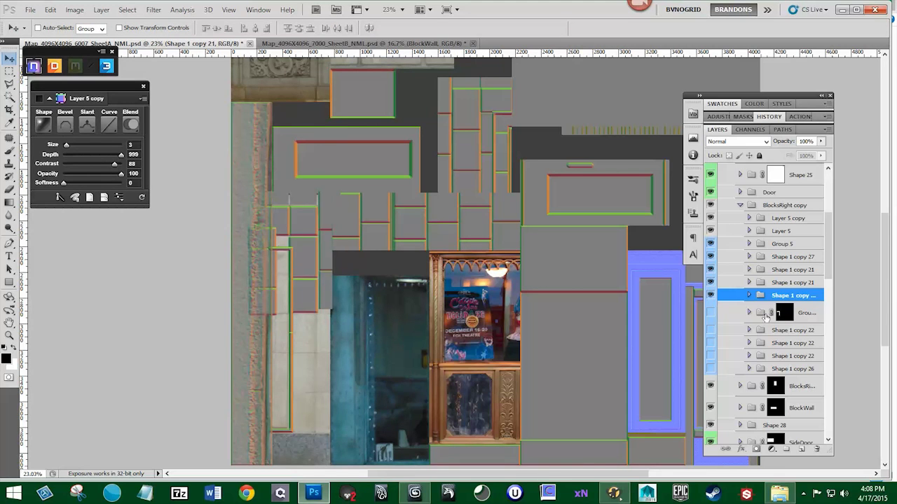
drag(766, 317, 816, 449)
click(711, 309)
drag(785, 308, 816, 449)
click(711, 313)
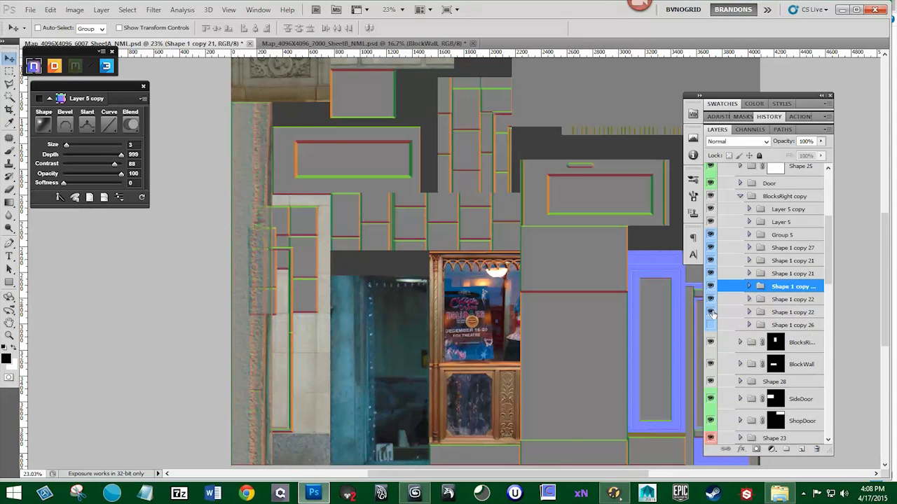
drag(785, 325, 816, 449)
click(710, 291)
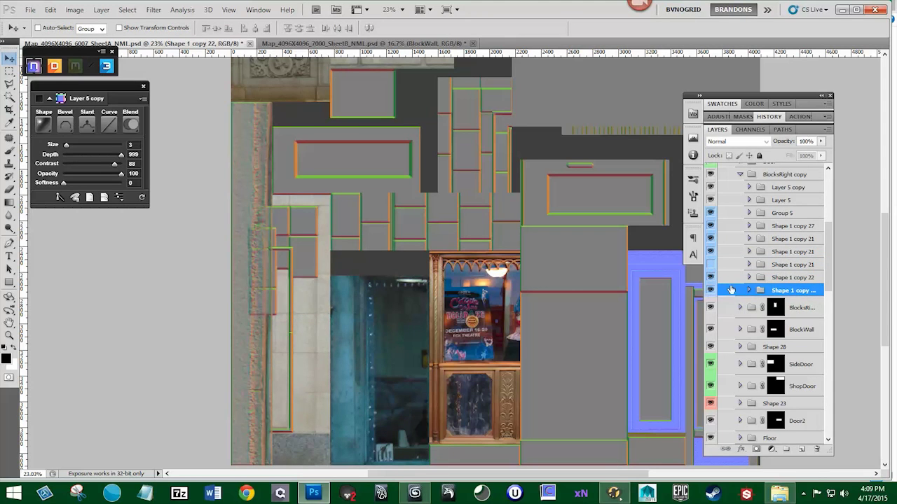
- Show the third Shape 1 copy 21 and duplicate it with the last Shape 1 copy 22 into the rows below
ctrl+click(731, 265)
click(711, 265)
drag(302, 288, 316, 328)
key(ctrl+t)
drag(285, 359, 285, 385)
key(Return)
- Duplicate the lowest pair of block shapes down to fill the last row above the stone column's base
click(769, 276)
click(714, 280)
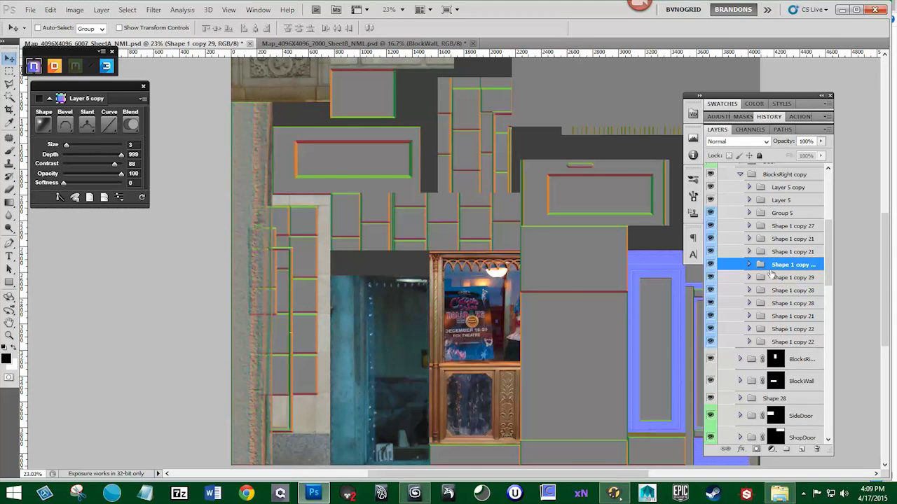
ctrl+click(772, 276)
drag(305, 355, 303, 392)
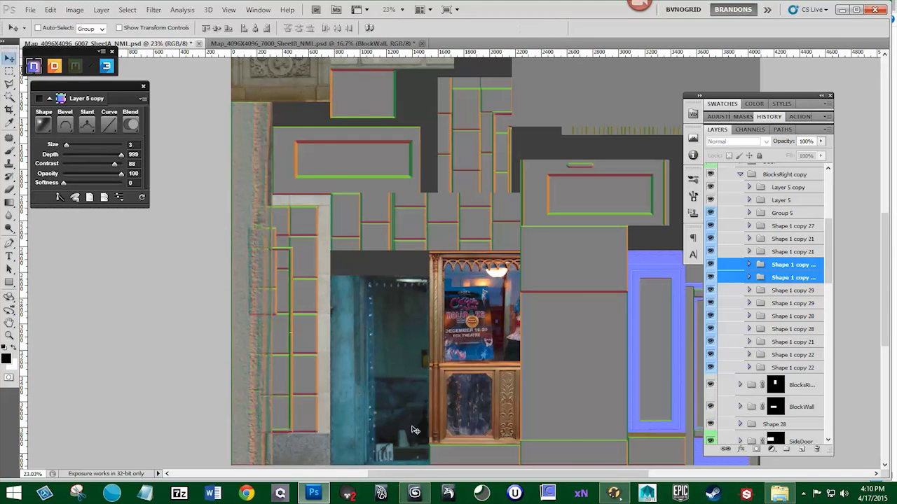
- Delete Group 5, add a new layer, and convert a marquee selection of the stone column's outer border into a normal shape
drag(711, 218, 816, 449)
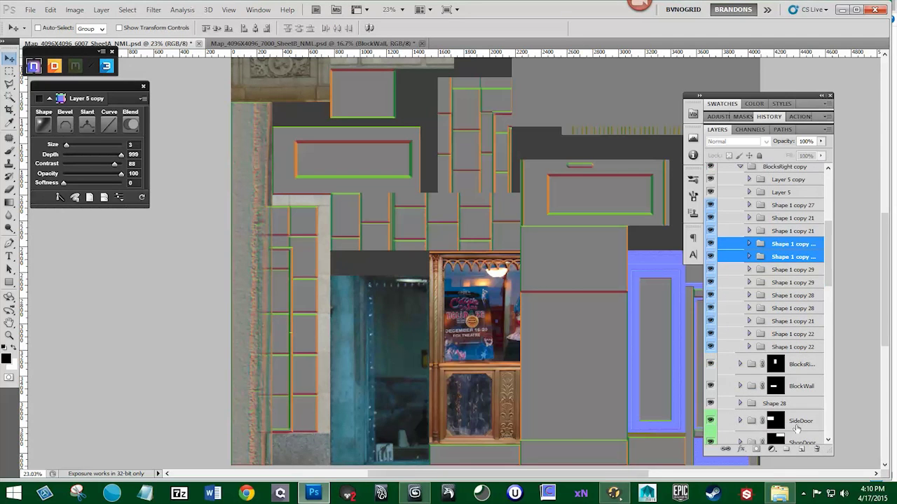
click(801, 449)
click(11, 72)
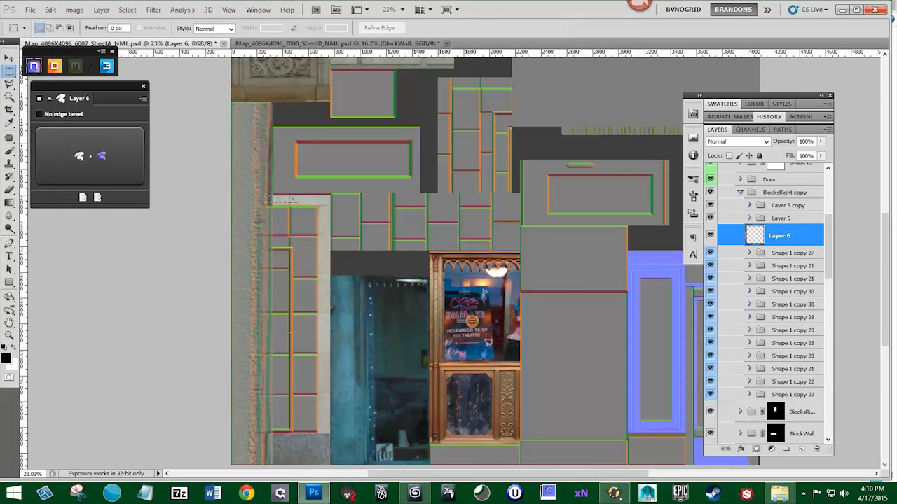
click(77, 157)
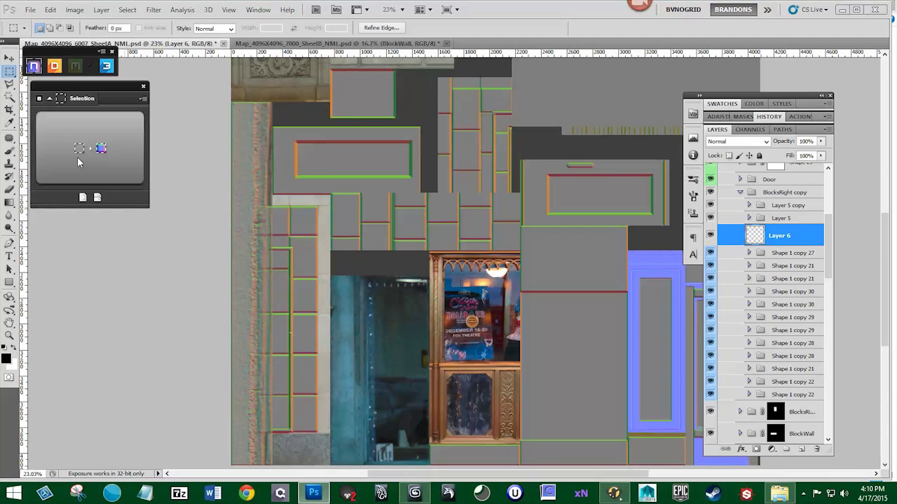
drag(70, 147, 72, 147)
- Select thin joint lines across the stone border and mask them out of Layer 7
click(710, 231)
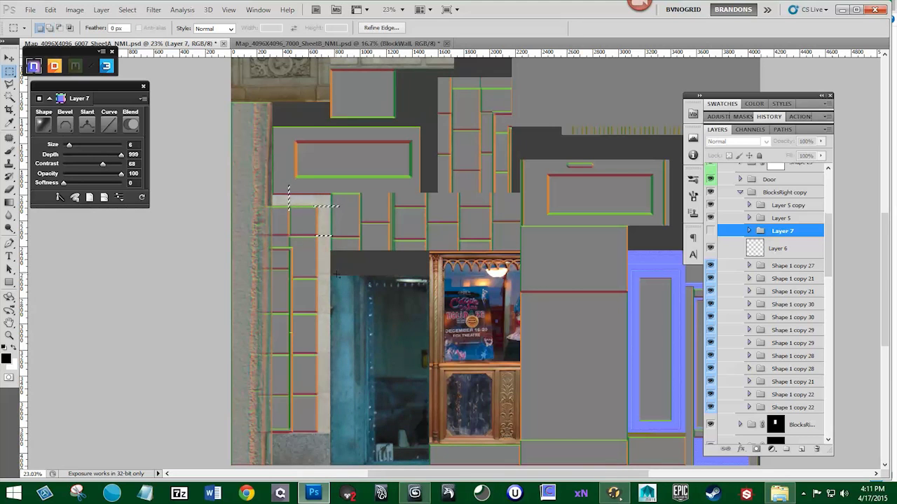
alt+click(756, 450)
scroll(311, 211, up, 7)
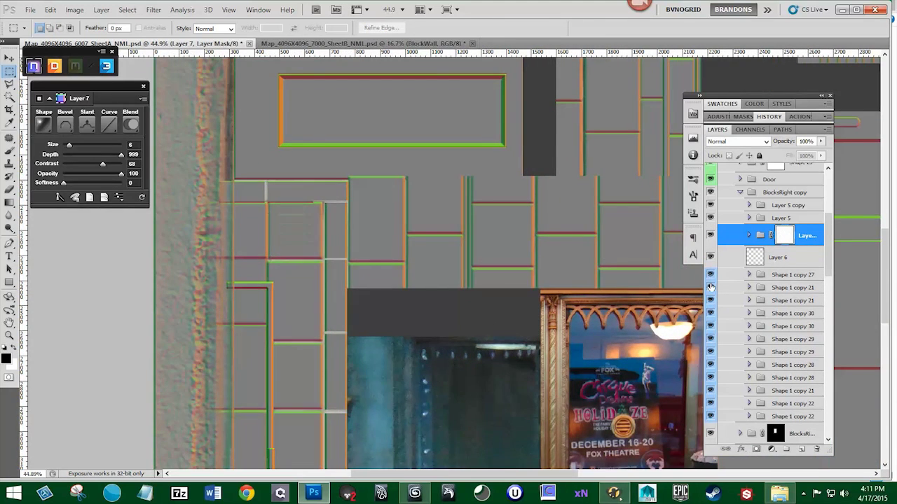
click(771, 288)
key(ctrl+t)
key(Escape)
- Try to convert the joint-line selection from Layer 7's mask into a new normal shape
scroll(420, 287, down, 5)
drag(427, 308, 394, 216)
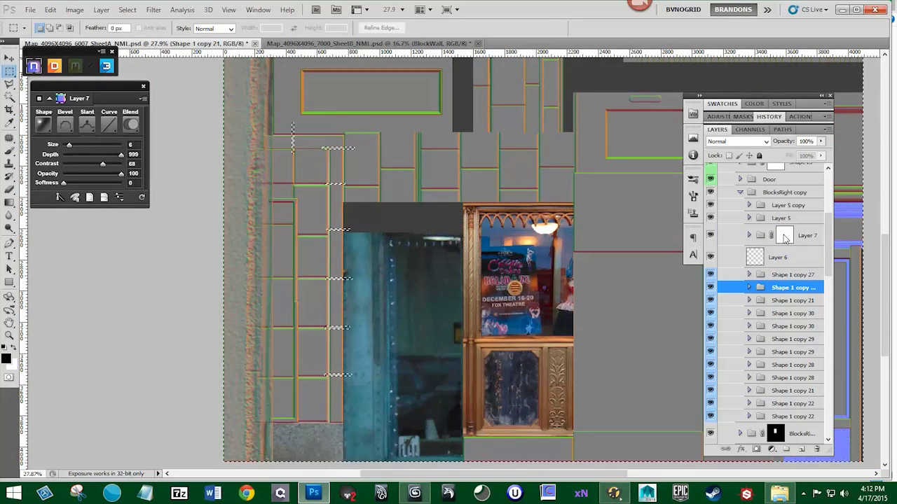
click(49, 99)
click(80, 150)
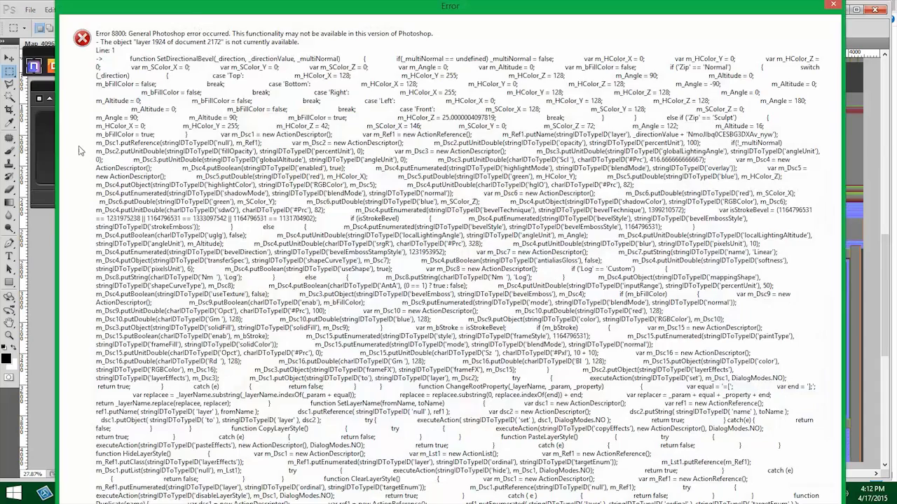
key(Return)
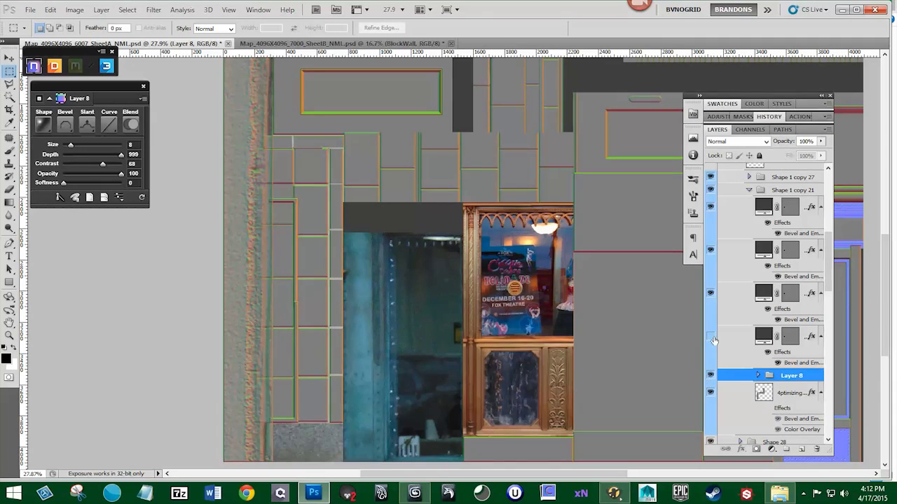
- Revert the document history to the point where Layer 8 was just added and still empty, and collapse the history list
click(712, 392)
scroll(533, 336, down, 7)
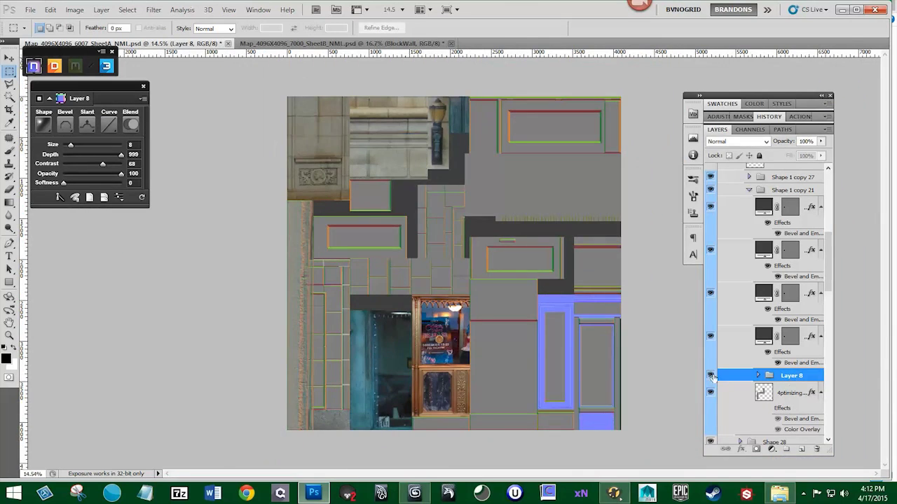
drag(804, 381, 804, 398)
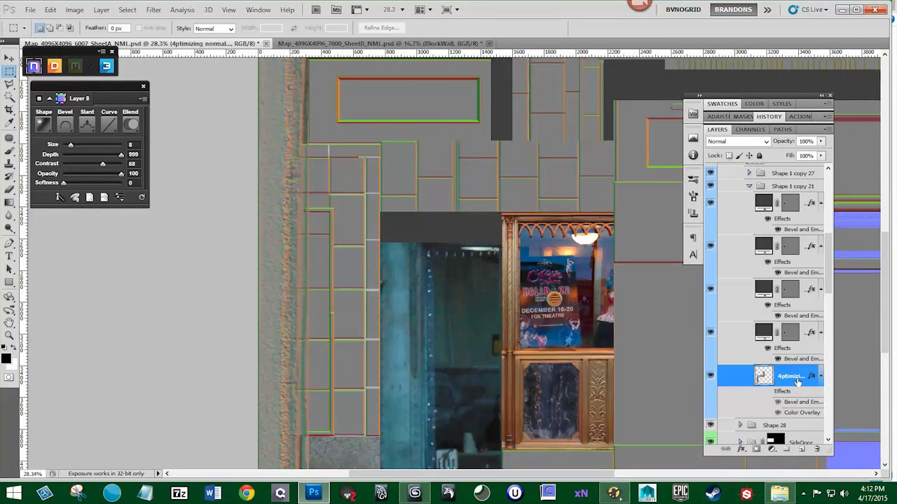
click(770, 118)
click(760, 225)
click(758, 158)
scroll(758, 154, up, 3)
click(753, 213)
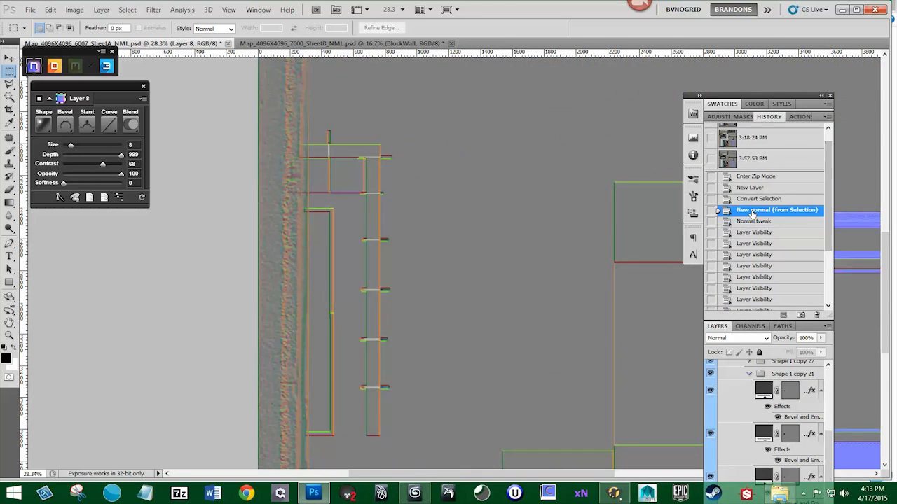
click(752, 187)
drag(765, 96, 804, 29)
double_click(805, 50)
- Compare the stone blocks with the 4ptimizing normal layer hidden and shown
click(749, 320)
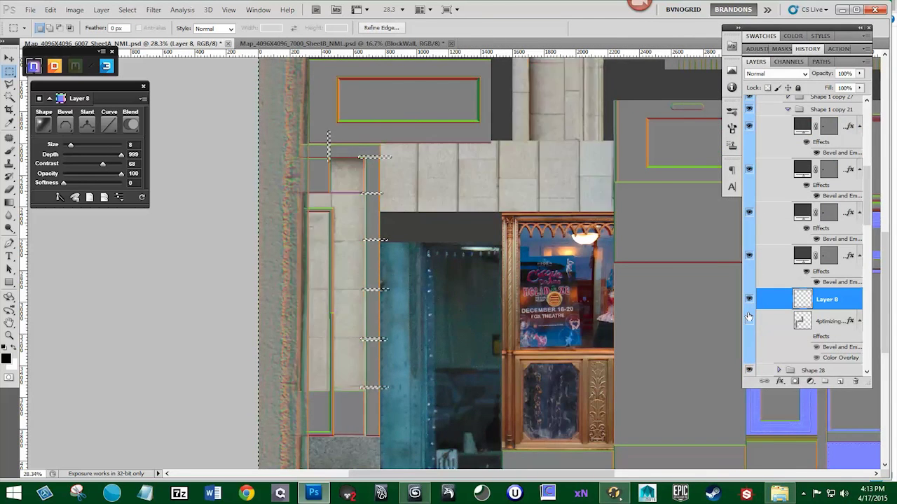
click(749, 320)
scroll(778, 316, down, 1)
click(806, 310)
click(748, 296)
click(748, 296)
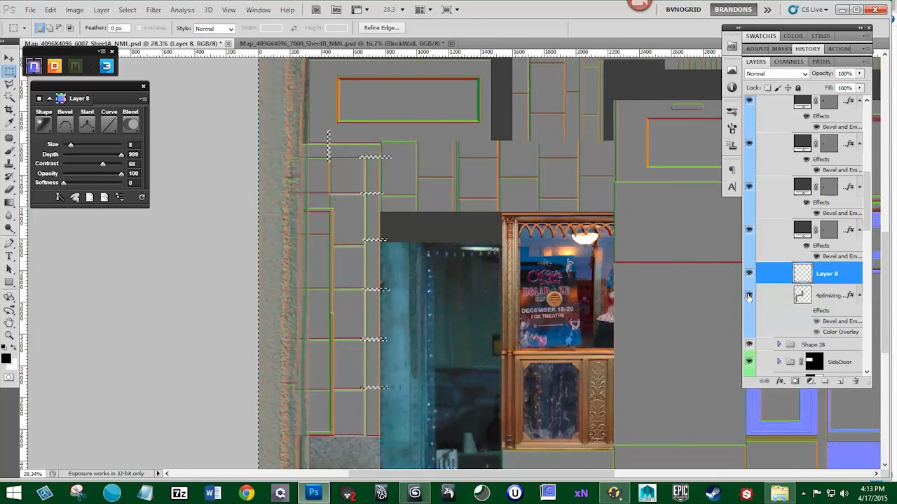
click(748, 295)
click(748, 296)
click(756, 297)
- Save the document as Map_4096X4096_6008Bkup_SheetA_NML.psd
key(ctrl+shift+s)
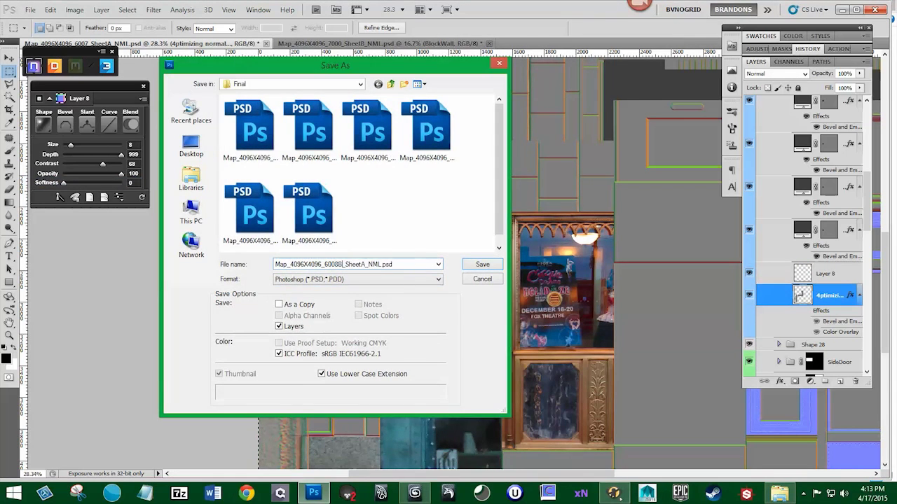
key(Return)
key(Return)
- Check which stone blocks the door, shape and Layer 5 copy groups cover by hiding and showing them
scroll(749, 344, down, 1)
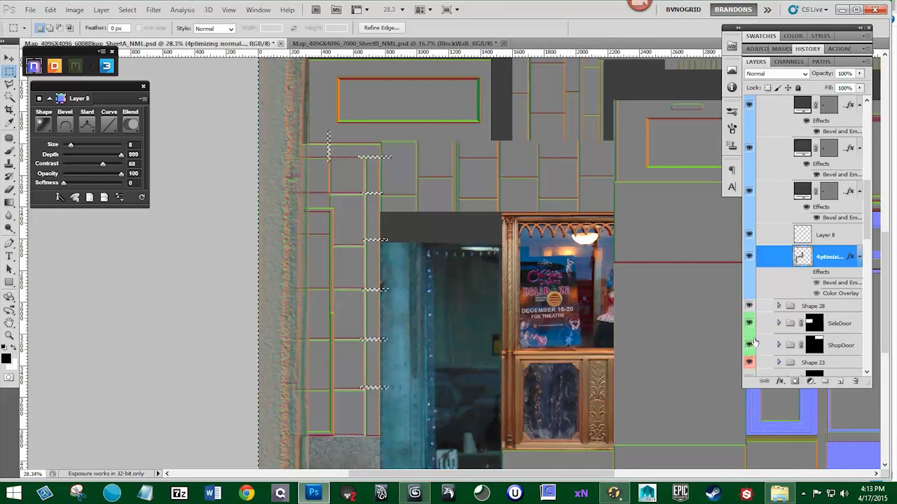
click(749, 325)
click(749, 325)
scroll(761, 257, up, 3)
click(748, 163)
click(749, 162)
scroll(749, 165, up, 4)
click(749, 168)
click(749, 168)
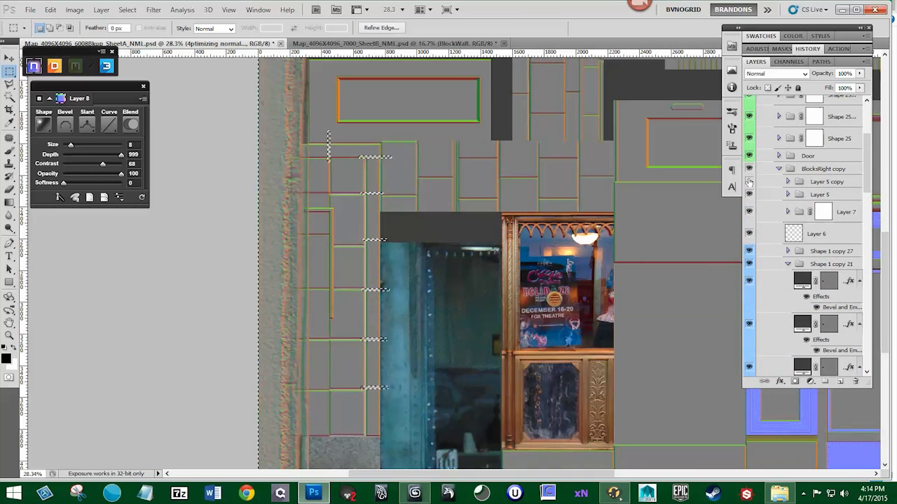
- Try to fill a new layer inside Layer 7 with black using the selection loaded from that group's mask
click(788, 211)
click(825, 217)
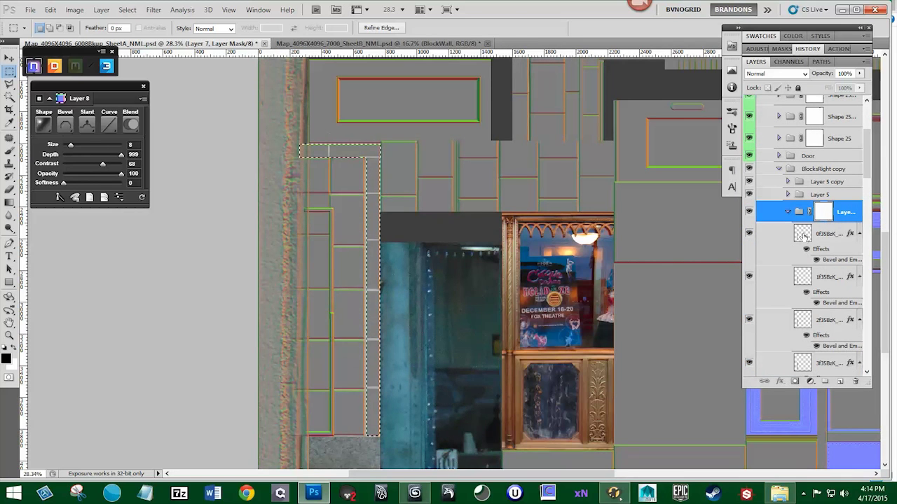
ctrl+click(823, 216)
click(840, 382)
key(alt+BackSpace)
key(ctrl+z)
key(shift+i)
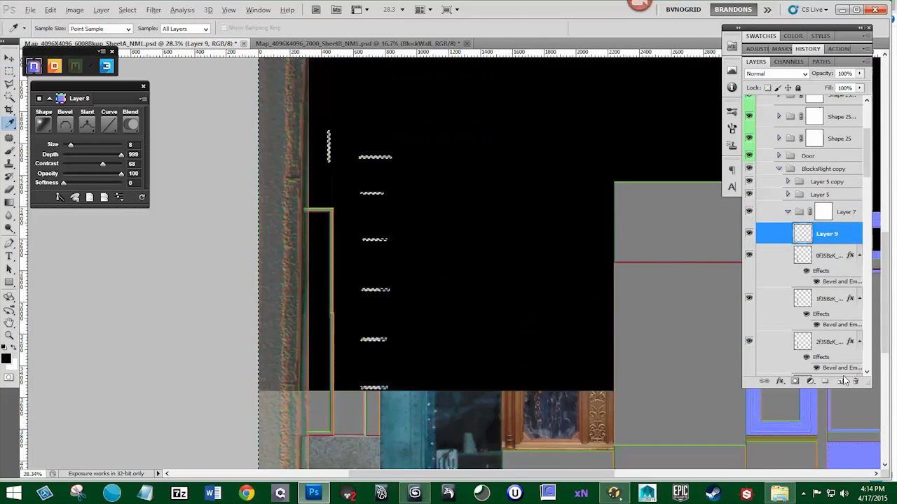
key(alt+BackSpace)
key(ctrl+z)
click(128, 10)
click(153, 55)
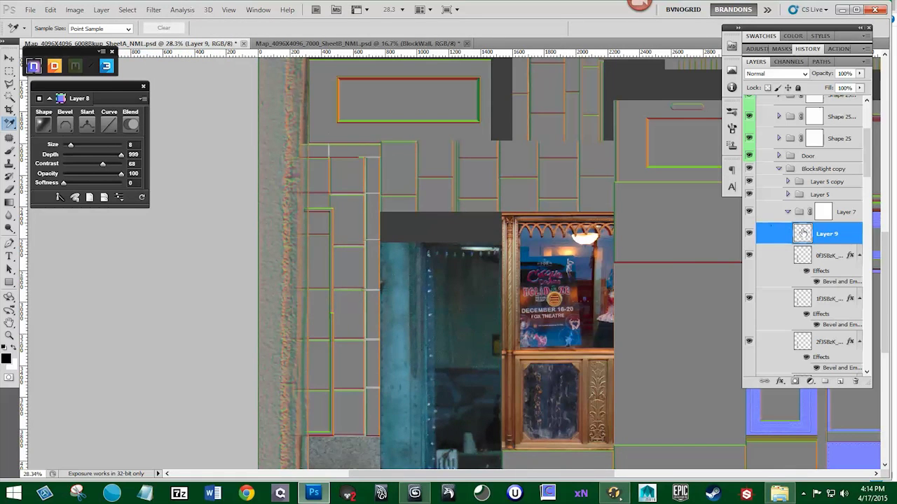
- Move Layer 9 out of Layer 7, hide that group, and convert the stone border blocks' selection into a new normal shape
drag(803, 233, 805, 202)
click(749, 211)
click(846, 234)
click(840, 382)
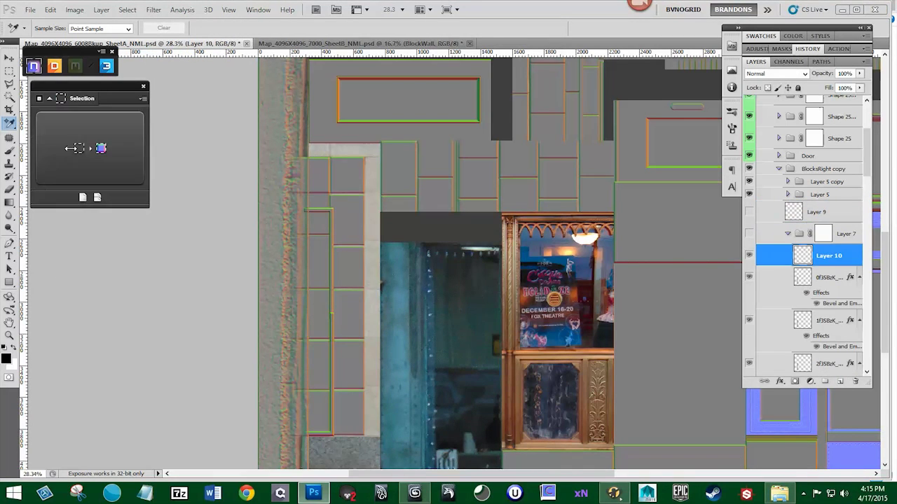
click(74, 148)
- Delete Layer 7's mask, the old Layer 7 group and the empty Layer 6
drag(831, 232, 856, 381)
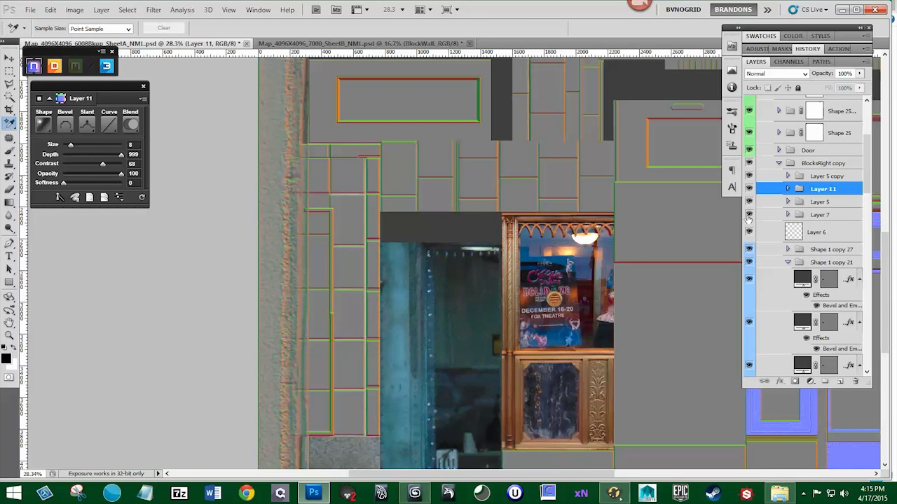
drag(819, 215, 856, 381)
drag(799, 201, 856, 382)
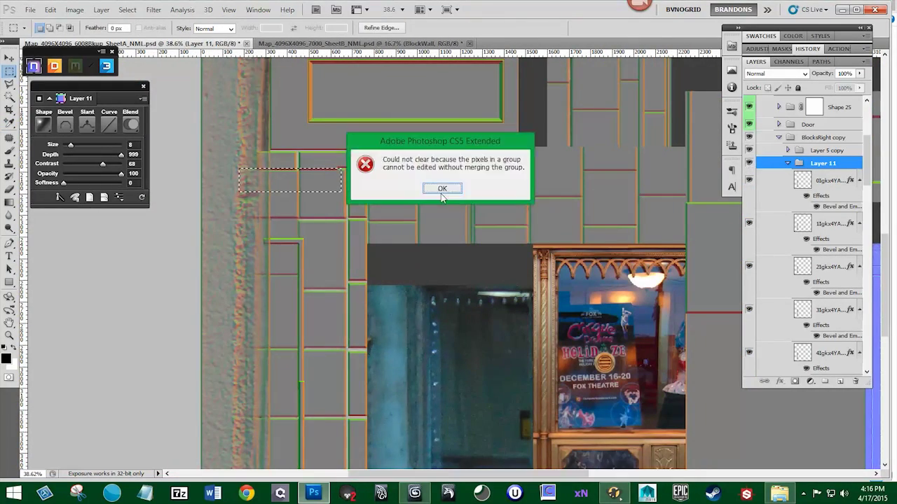
- Stretch the Layer 11 border shapes vertically to 102.52% down toward the column's base and clear the selection
click(795, 381)
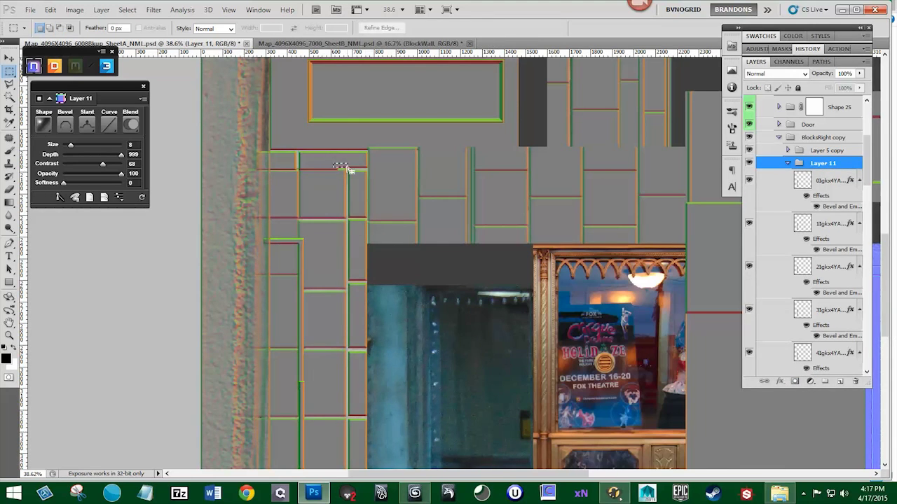
scroll(332, 161, up, 6)
key(ctrl+t)
mouse_move(350, 181)
mouse_down()
mouse_move(455, 188)
mouse_move(401, 112)
mouse_up()
scroll(414, 182, down, 6)
drag(339, 414, 338, 422)
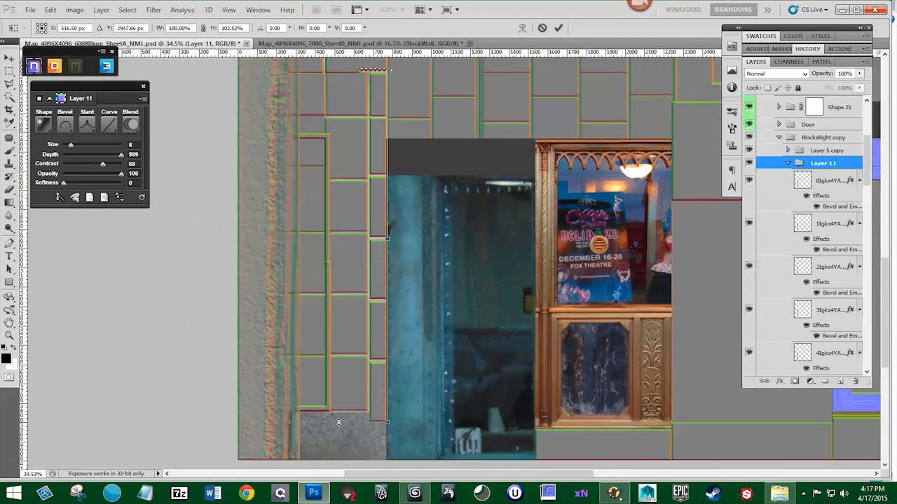
key(Return)
key(ctrl+d)
- Load the border block outlines from Layer 11 as a selection and delete that group
scroll(484, 309, down, 1)
scroll(397, 105, up, 6)
ctrl+click(803, 181)
key(Delete)
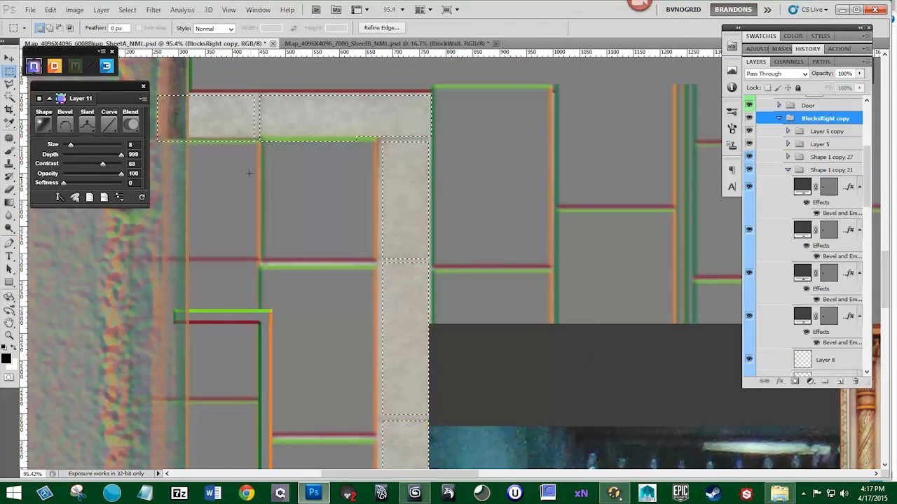
- Trim the lower edge of the selection's upper row and convert the selection into a new normal shape
drag(334, 158, 393, 147)
drag(431, 124, 196, 197)
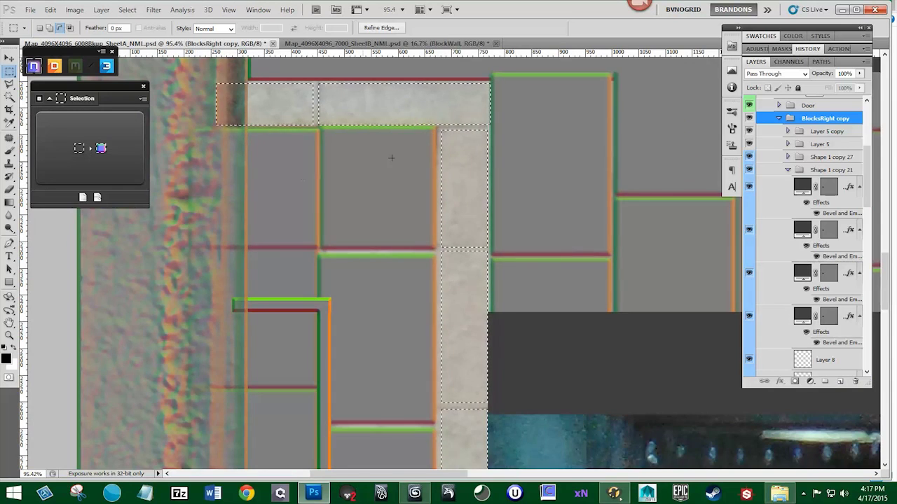
scroll(329, 172, down, 3)
click(94, 125)
scroll(423, 255, down, 7)
drag(423, 255, 402, 160)
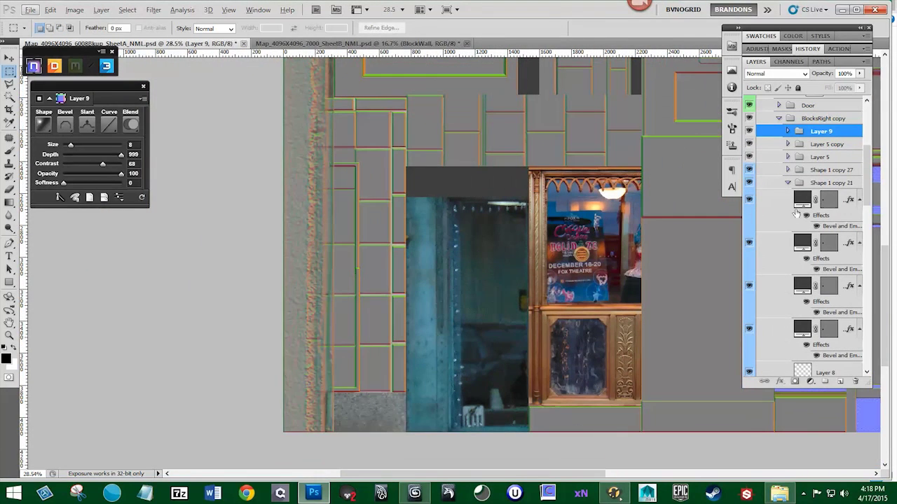
- Collapse the Shape 1 copy 21 group and check what it, Shape 1 copy 27 and SideDoor cover by toggling their visibility
click(787, 183)
click(749, 183)
click(749, 183)
click(749, 170)
click(749, 171)
click(749, 212)
click(749, 212)
click(749, 184)
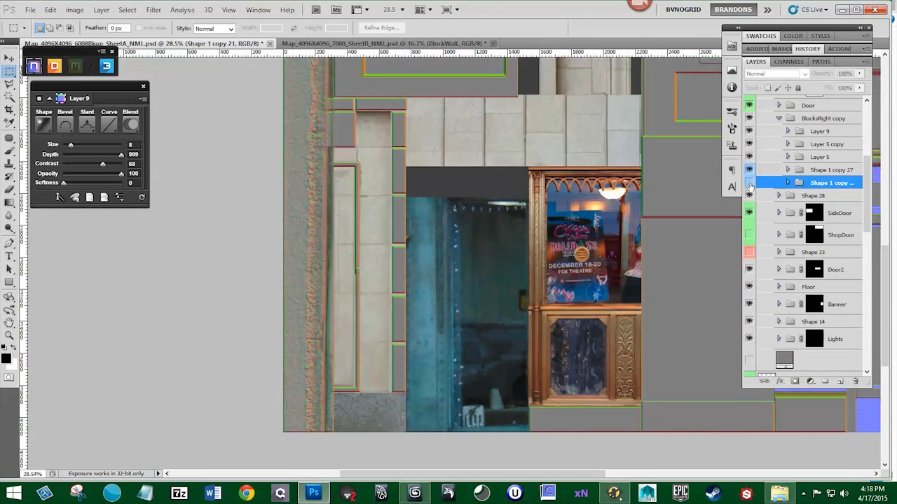
click(749, 183)
- Draw a rectangle over the stone column on a new layer below Shape 1 copy 21 and convert it into a size 0 normal
click(822, 195)
click(840, 382)
drag(824, 193, 855, 382)
key(u)
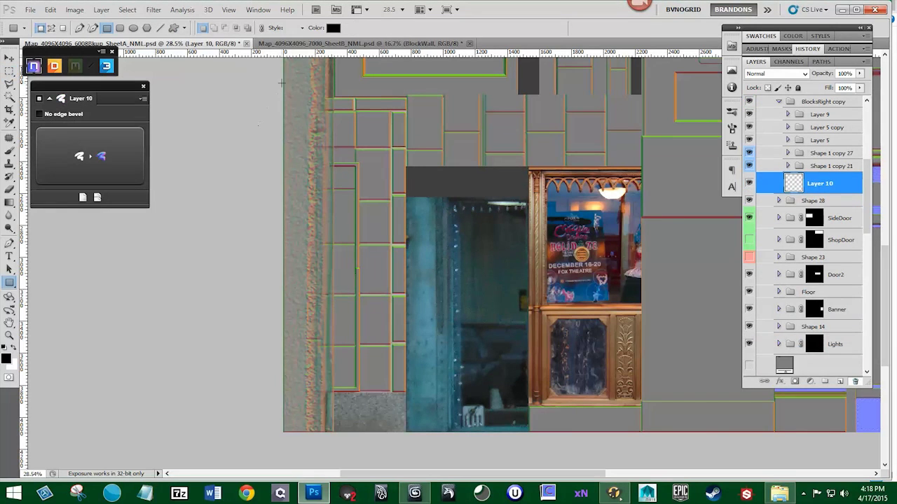
drag(257, 89, 414, 437)
key(0)
key(0)
click(82, 154)
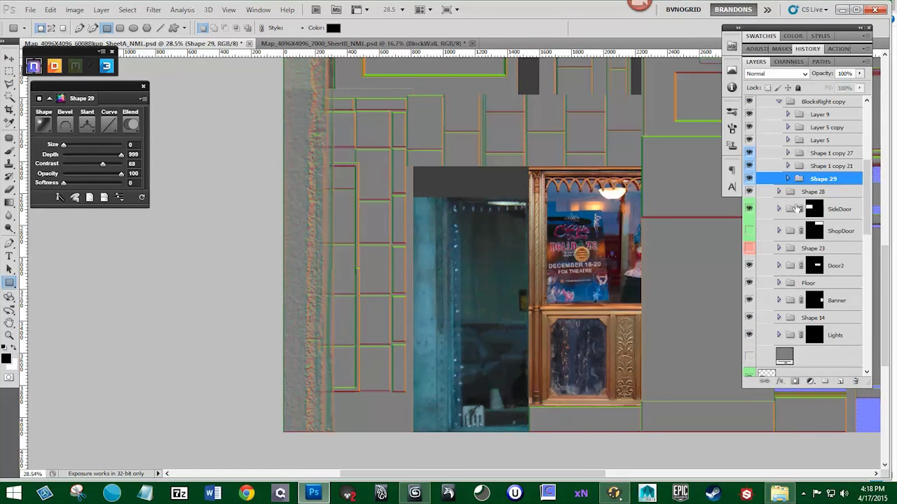
- Mask the Shape 29 group to a marquee selection around the stone column's blocks, using the grid as a temporary guide
click(230, 10)
mouse_move(240, 174)
click(367, 208)
key(m)
click(749, 101)
drag(330, 148, 406, 393)
click(749, 102)
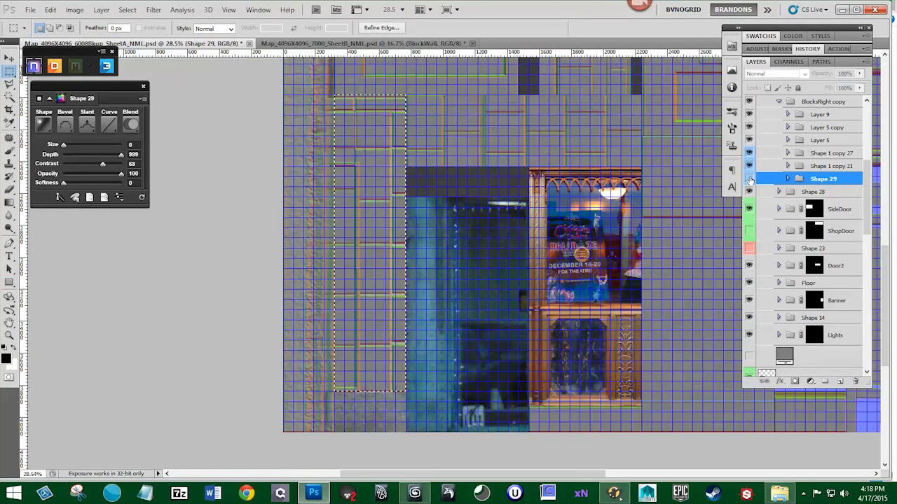
click(794, 382)
click(230, 9)
click(367, 208)
- Save the document as Map_4096X4096_6010_SheetA_NML.psd
drag(516, 147, 403, 258)
scroll(402, 258, down, 2)
click(31, 10)
click(44, 182)
click(351, 265)
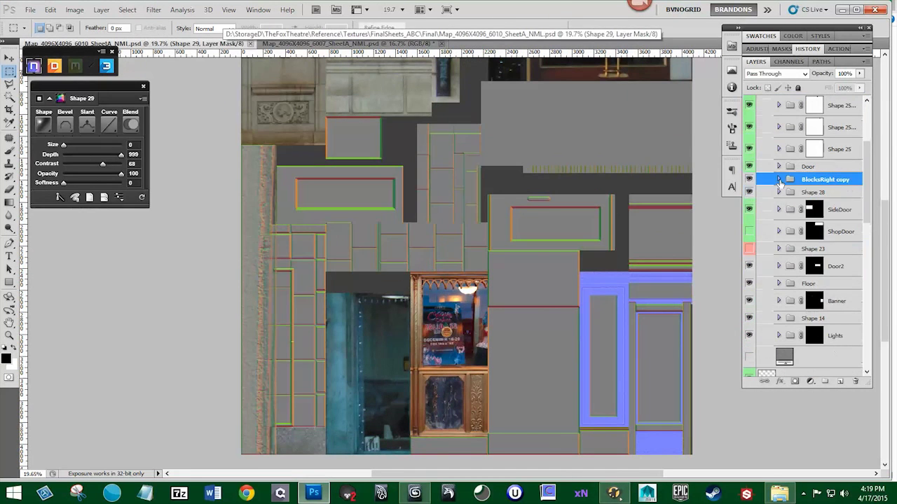
- Isolate the Shape 1 copy 21 group by hiding the block groups above it, and delete its empty Layer 8
click(779, 180)
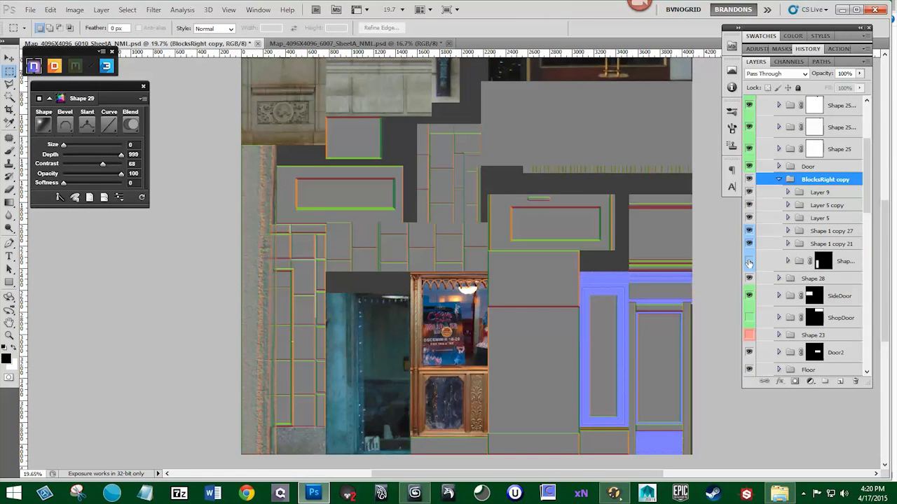
scroll(771, 252, down, 3)
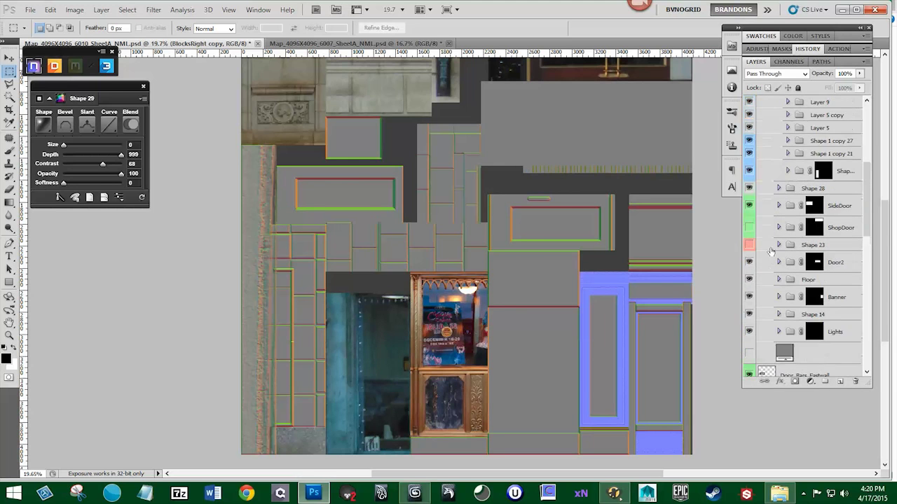
scroll(770, 252, up, 2)
drag(749, 154, 749, 193)
click(749, 205)
click(749, 205)
click(787, 205)
scroll(803, 257, down, 4)
drag(823, 218, 856, 382)
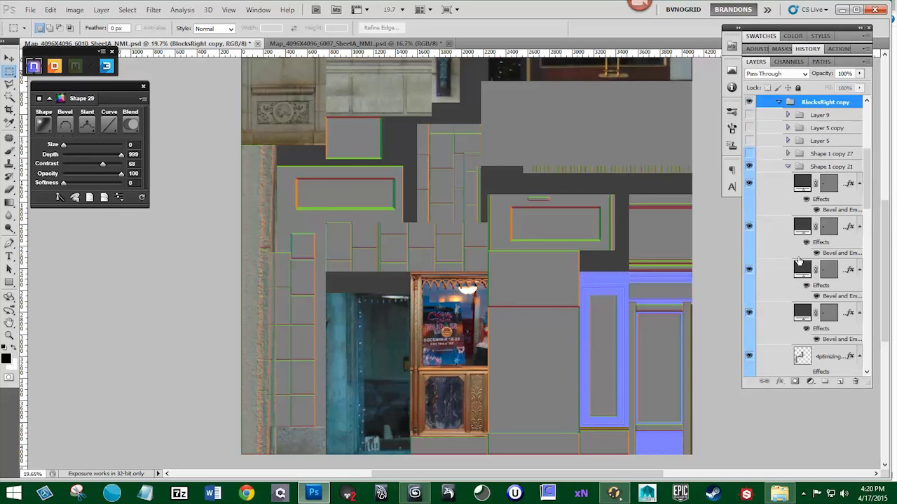
- Show the hidden block groups again and check the 4ptimizing layer and Shape 29 by toggling their visibility
scroll(799, 261, down, 3)
click(749, 279)
click(749, 278)
click(749, 255)
scroll(749, 255, up, 5)
drag(749, 180, 749, 142)
scroll(751, 210, down, 5)
click(749, 240)
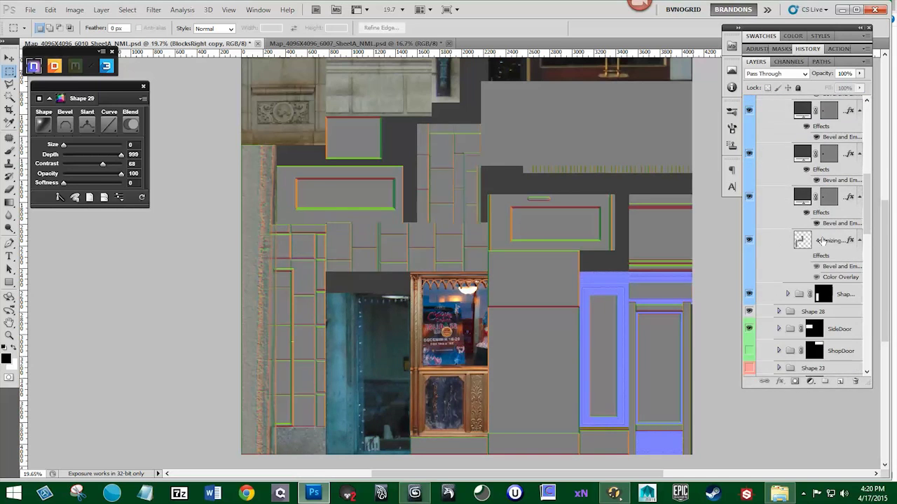
- Mask the 4ptimizing layer with the selection loaded from Shape 29's mask and collapse the BlocksRight copy group
scroll(822, 240, up, 10)
scroll(813, 294, down, 9)
click(832, 266)
ctrl+click(823, 320)
click(795, 382)
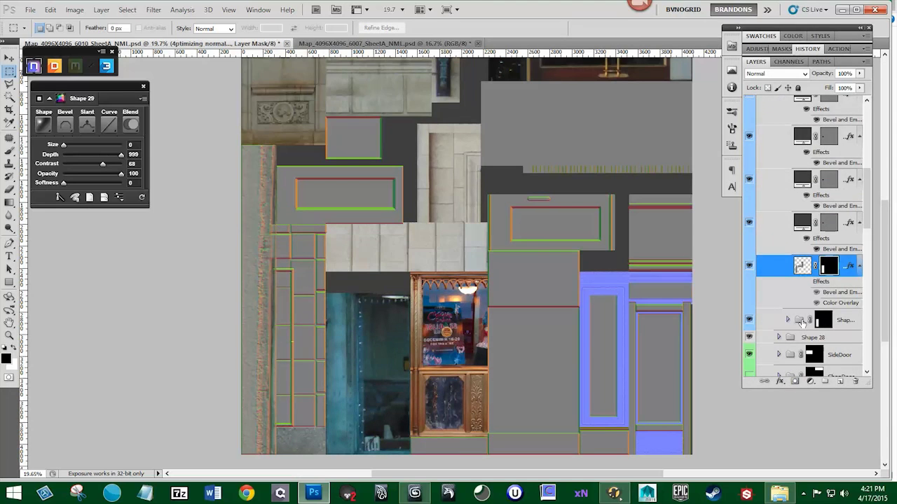
scroll(801, 280, up, 8)
click(778, 180)
- Copy the BlocksRight and BlockWall groups from Map_4096X4096_6007_SheetA_NML.psd into the 6010 document
click(382, 43)
scroll(805, 267, down, 8)
click(841, 280)
shift+click(840, 302)
key(v)
drag(382, 43, 536, 134)
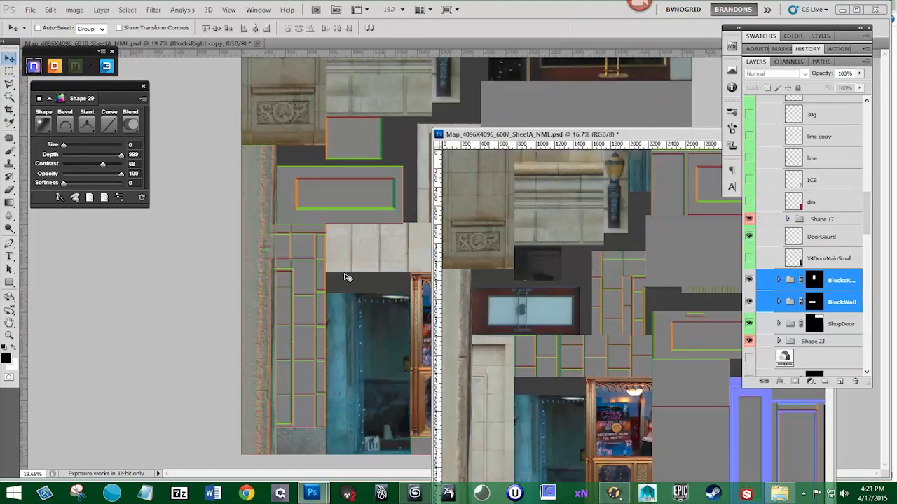
drag(348, 278, 343, 279)
- Check the copied BlocksRight and BlockWall groups in the 6010 document and close the 6007 file
drag(536, 135, 382, 43)
click(112, 44)
scroll(832, 131, up, 2)
drag(749, 158, 749, 180)
click(391, 43)
click(409, 192)
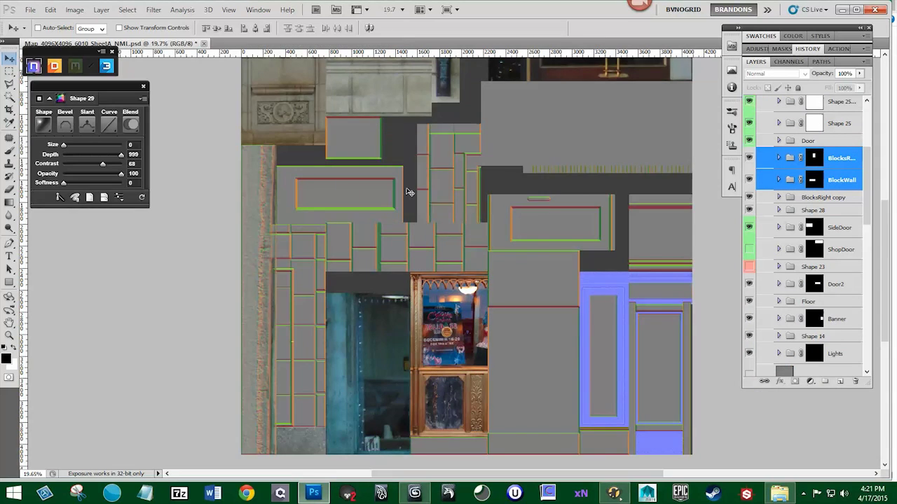
- Save the document as Map_4096X4096_7000_SheetA_NML.psd
scroll(409, 192, down, 1)
click(30, 10)
click(47, 181)
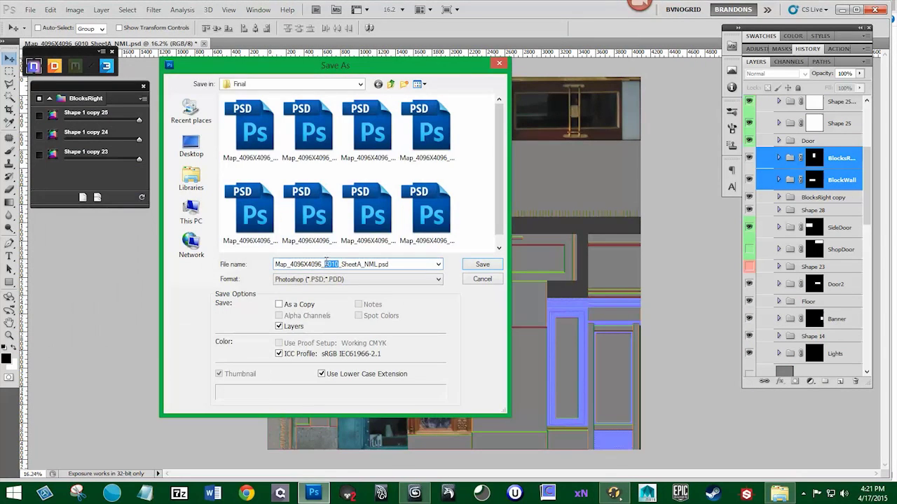
key(Return)
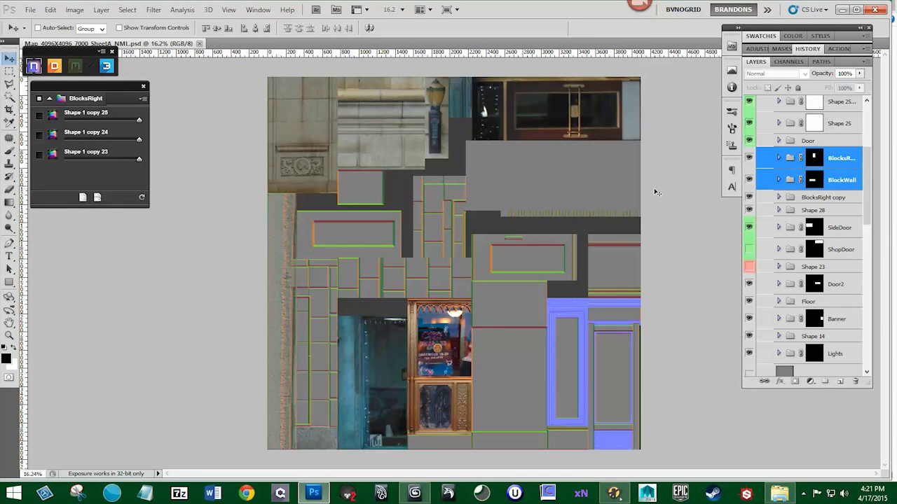
- Turn the ShopDoor and Shape 23 groups back on and check the BlockWall group by toggling its visibility
click(749, 269)
drag(867, 203, 867, 238)
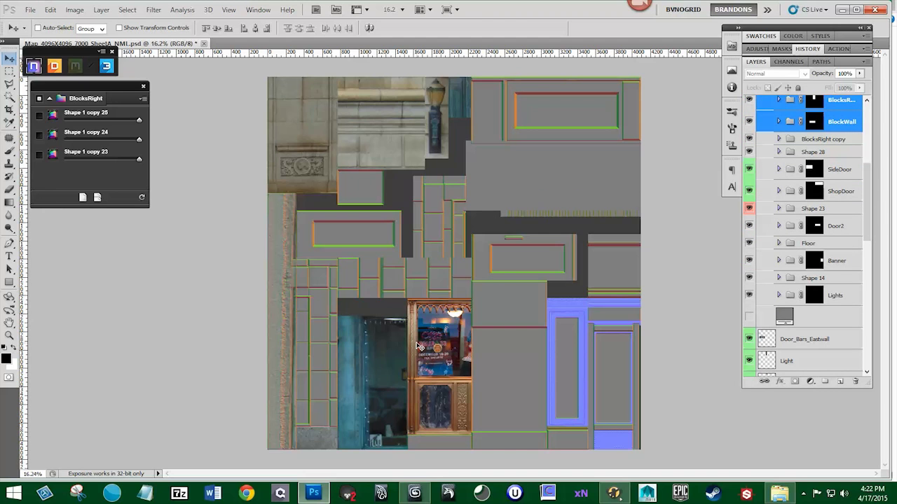
scroll(360, 284, up, 10)
scroll(751, 190, up, 3)
click(749, 189)
click(749, 189)
click(749, 212)
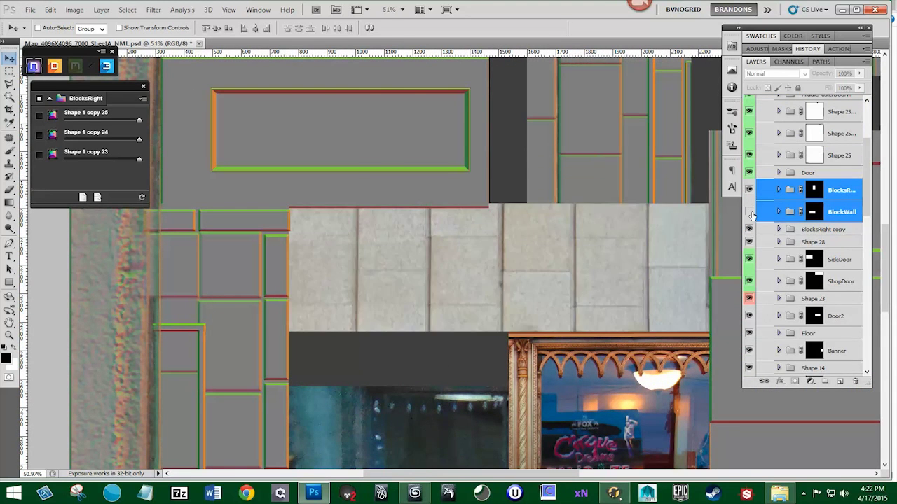
click(749, 211)
click(779, 212)
- Identify the individual block shapes in BlockWall by toggling them and apply a free transform to a Shape 1 copy 7 block
click(749, 230)
click(749, 230)
scroll(750, 280, down, 3)
click(750, 332)
click(749, 332)
click(750, 306)
click(750, 306)
click(750, 268)
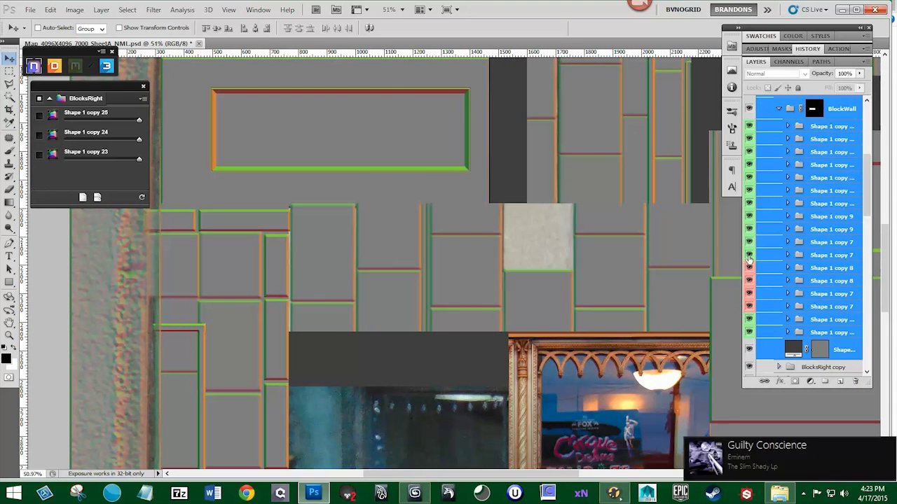
click(752, 243)
click(750, 242)
click(832, 242)
key(ctrl+t)
key(Return)
scroll(327, 219, down, 13)
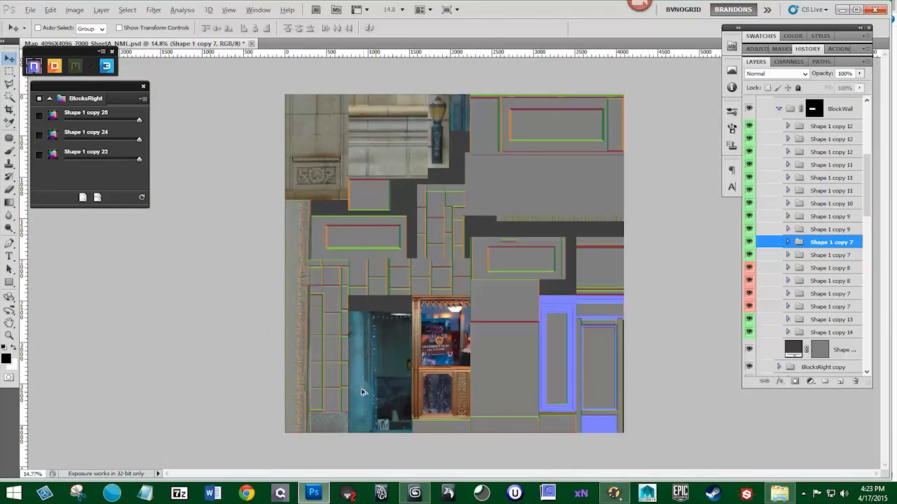
- Draw a rectangle over the dark shop window beside the teal frame and convert it to a bevelled normal with size 26
scroll(363, 393, up, 9)
click(779, 109)
scroll(805, 147, up, 6)
click(806, 147)
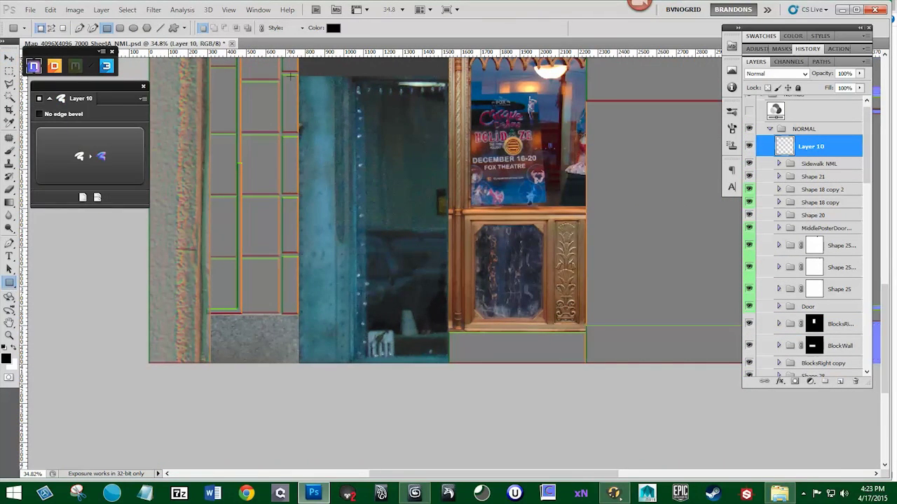
drag(351, 133, 366, 157)
drag(461, 379, 475, 379)
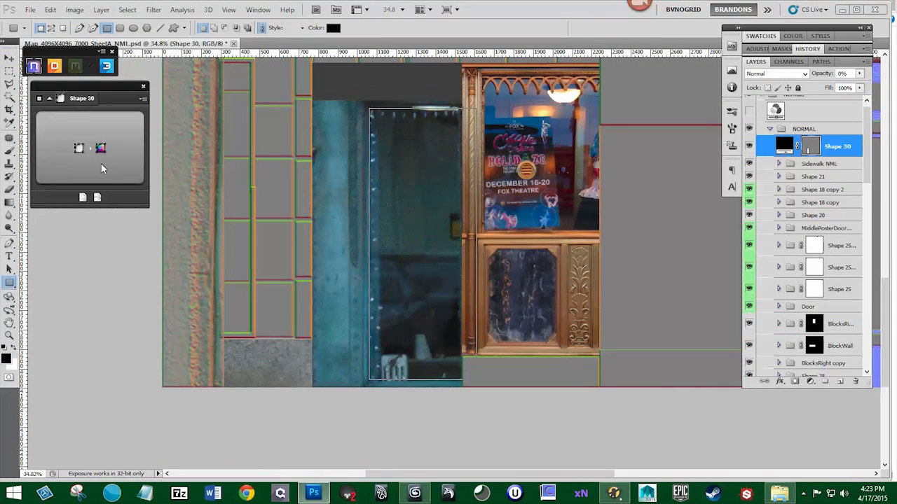
click(101, 163)
click(44, 126)
click(56, 159)
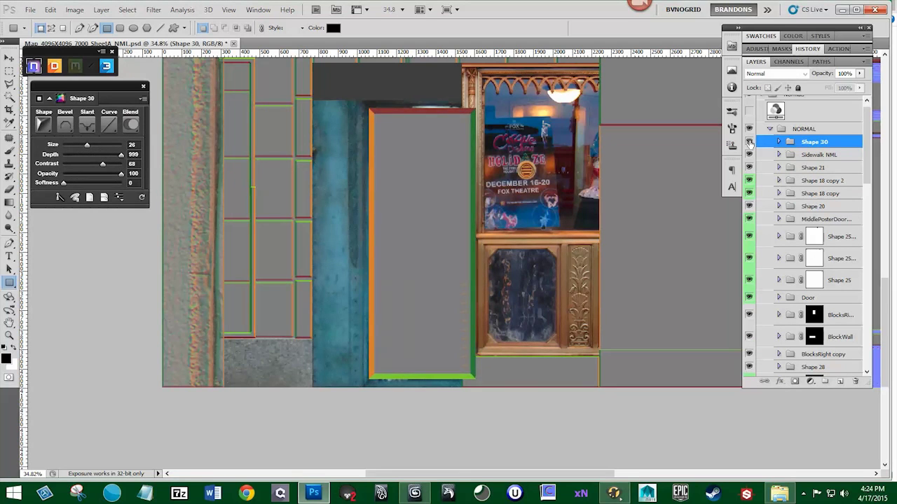
- Place Shape 30 in a new group named CoppperTarnighedWindowLeft
drag(823, 381, 824, 381)
double_click(814, 142)
text(CoppperTarnighedWindowLeft)
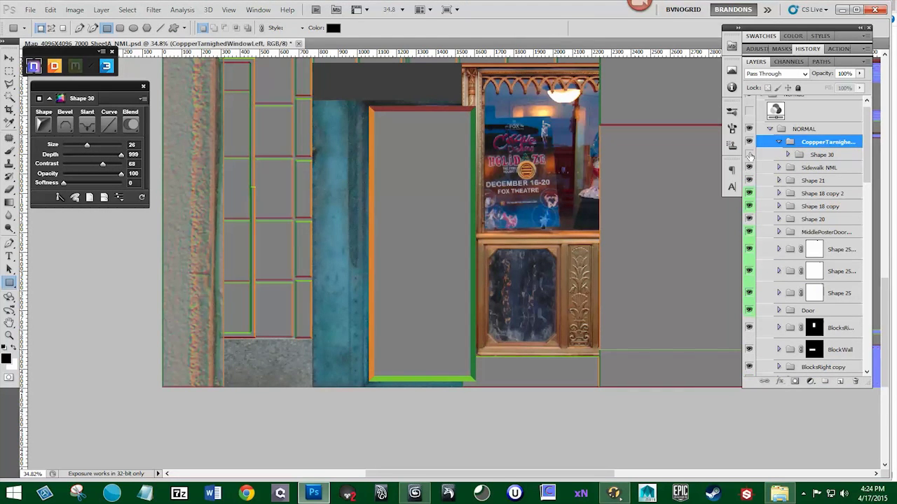
- Draw a tall rectangle over the teal copper panel beside the window, convert it to a size 8 bevel, and adjust its width
click(749, 156)
click(822, 155)
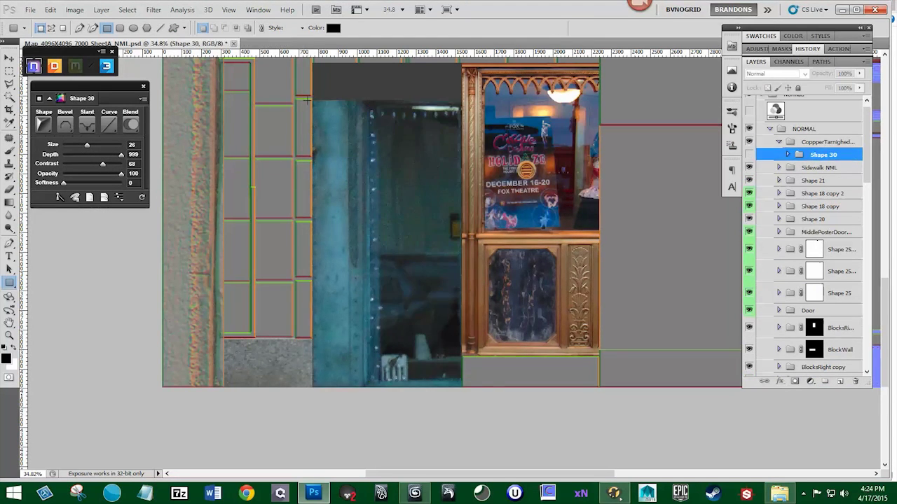
drag(301, 101, 368, 408)
click(749, 176)
click(100, 148)
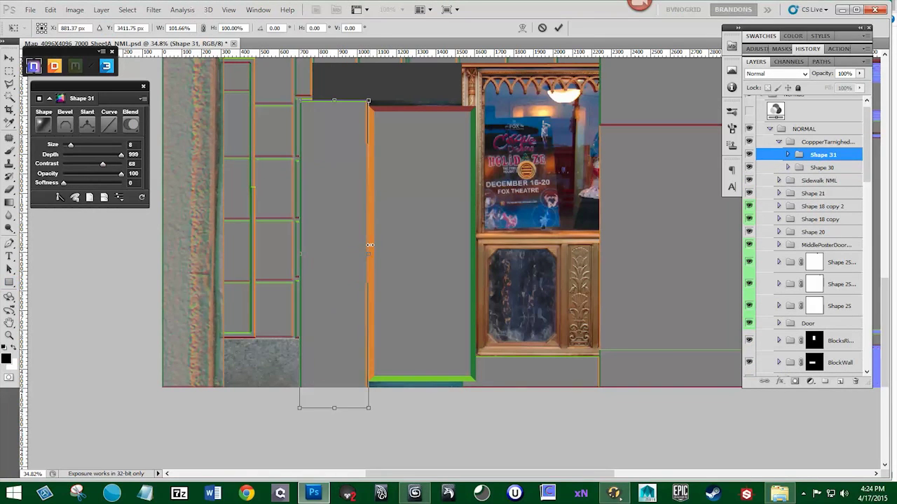
- Draw a narrow vertical strip along the copper panel's inner edge, convert it to a size 8 bevel, and hide both panel shapes
drag(355, 368, 362, 89)
click(100, 148)
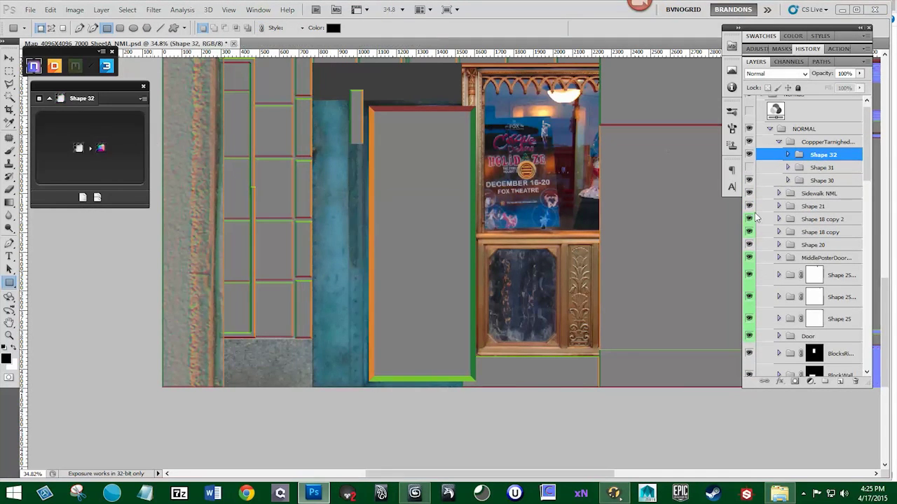
click(749, 168)
click(749, 155)
click(749, 167)
- Open Map_4096X4096_7000_SheetB_NML.psd and look through its copper group for the rivet shapes
click(54, 302)
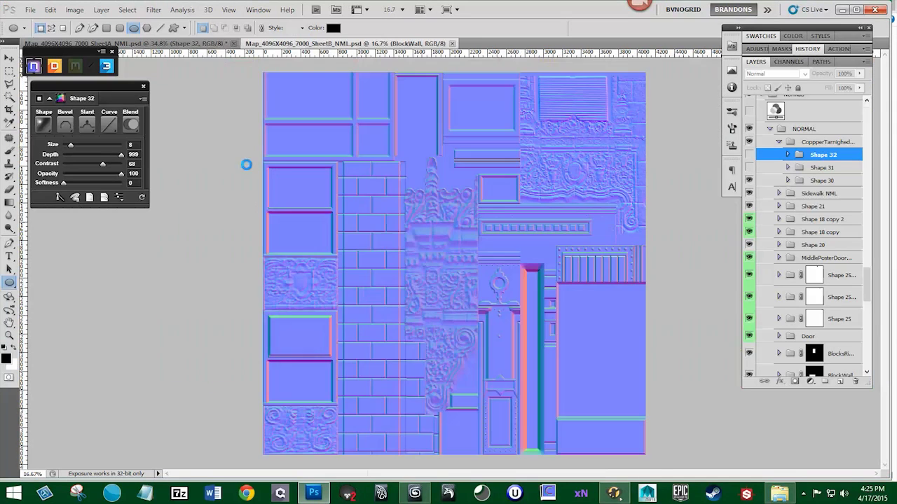
scroll(564, 237, up, 2)
drag(867, 288, 866, 204)
scroll(854, 209, up, 5)
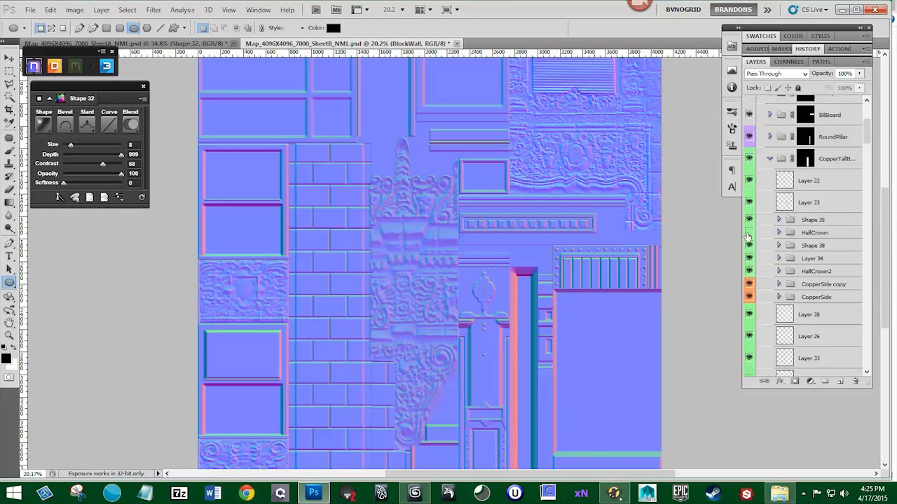
click(749, 297)
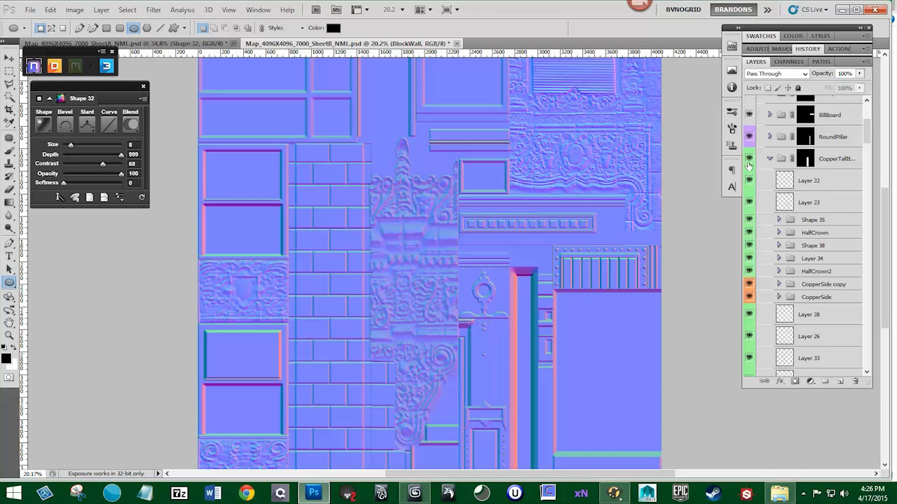
scroll(749, 210, down, 5)
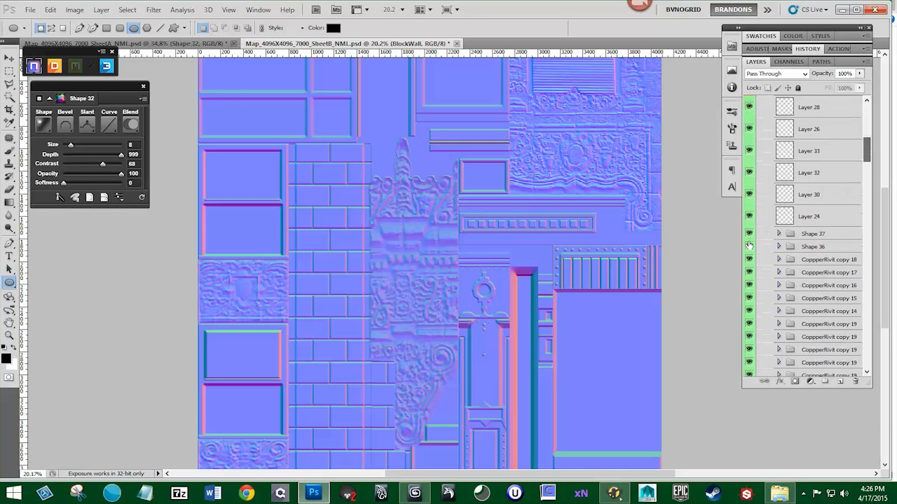
- Select the CoppperRivit copy 16 group, inspect its contents, and change its layer colour label
click(750, 285)
click(807, 286)
drag(484, 336, 464, 210)
click(779, 285)
right_click(747, 286)
click(770, 411)
click(779, 286)
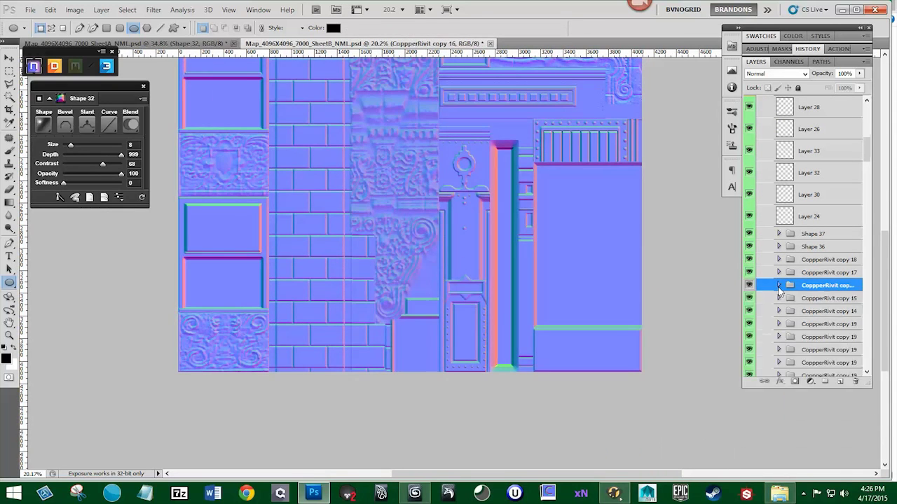
- Copy the CoppperRivit copy 16 group into CoppperTarnighedWindowLeft in the SheetA document and close the SheetB file
drag(364, 43, 617, 86)
key(v)
drag(630, 280, 354, 280)
drag(592, 87, 266, 105)
click(581, 107)
scroll(814, 163, up, 2)
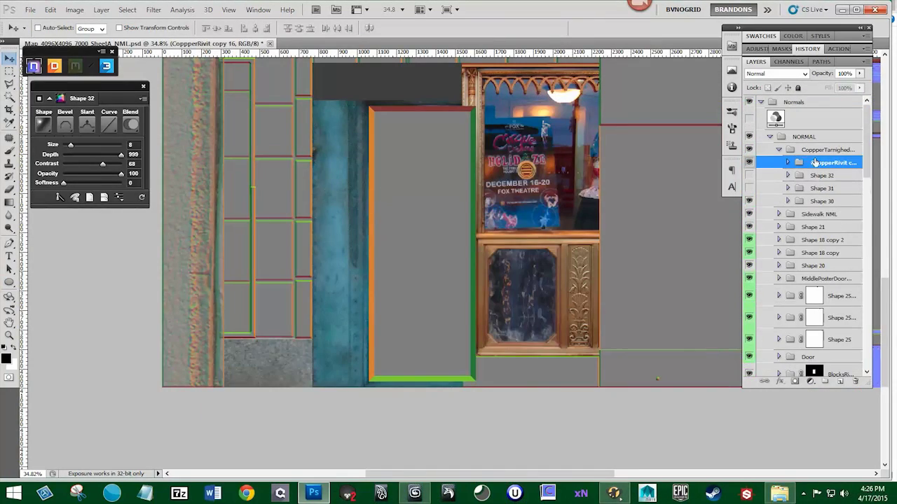
- Move the copied rivet group onto the lower part of the copper panel's inner strip beside the window
click(787, 163)
scroll(506, 254, down, 3)
drag(509, 255, 500, 261)
drag(580, 332, 385, 203)
scroll(385, 204, up, 5)
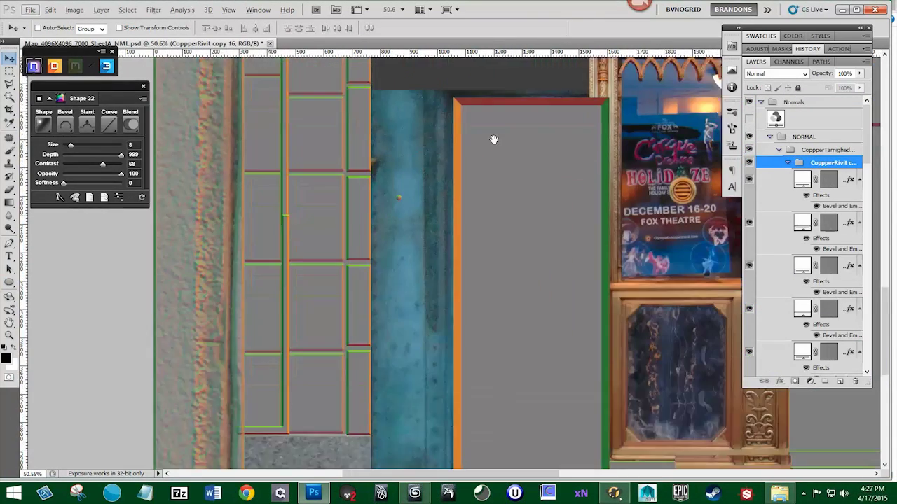
drag(494, 140, 483, 60)
drag(395, 130, 433, 304)
- Duplicate the rivets along the lower inner strip to build an evenly spaced column of ten rivets
click(788, 162)
shift+click(832, 176)
drag(438, 277, 428, 308)
shift+click(833, 201)
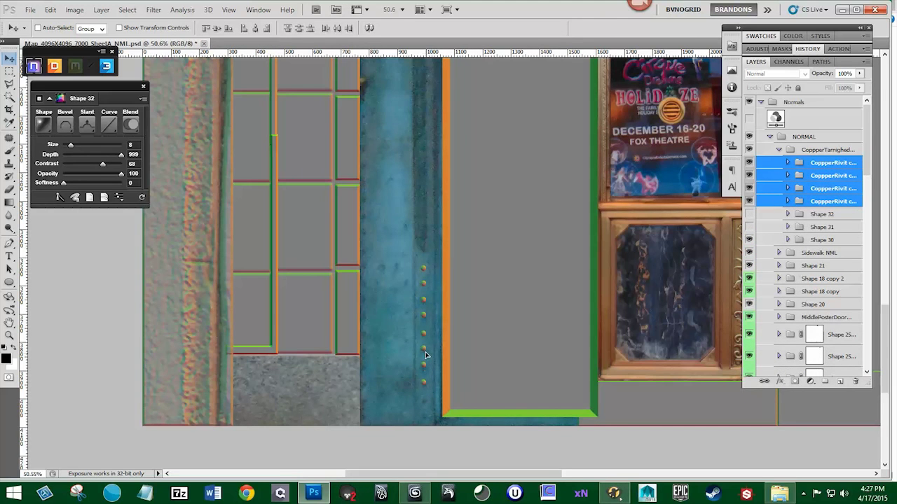
drag(424, 358, 429, 336)
ctrl+click(826, 201)
ctrl+click(827, 189)
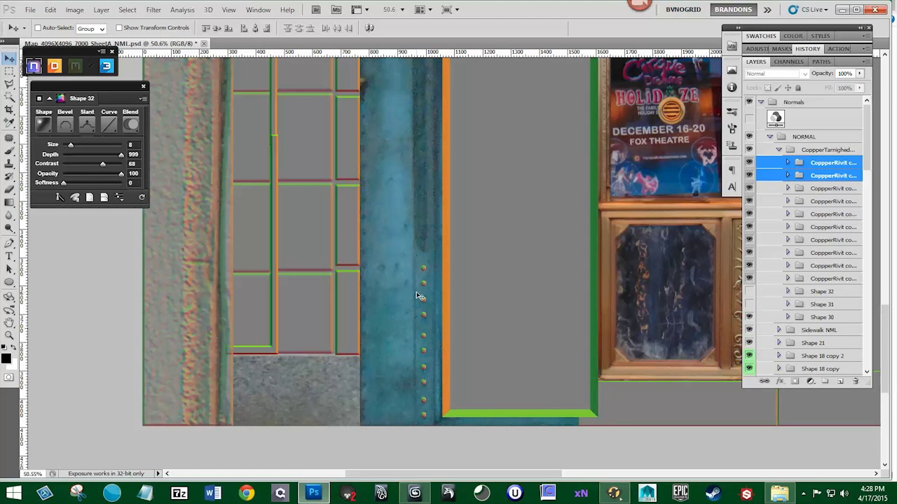
- Duplicate the rivet column along the full height of the copper panel's outer edge and delete the surplus copies
scroll(421, 300, down, 3)
shift+click(827, 278)
key(ctrl+j)
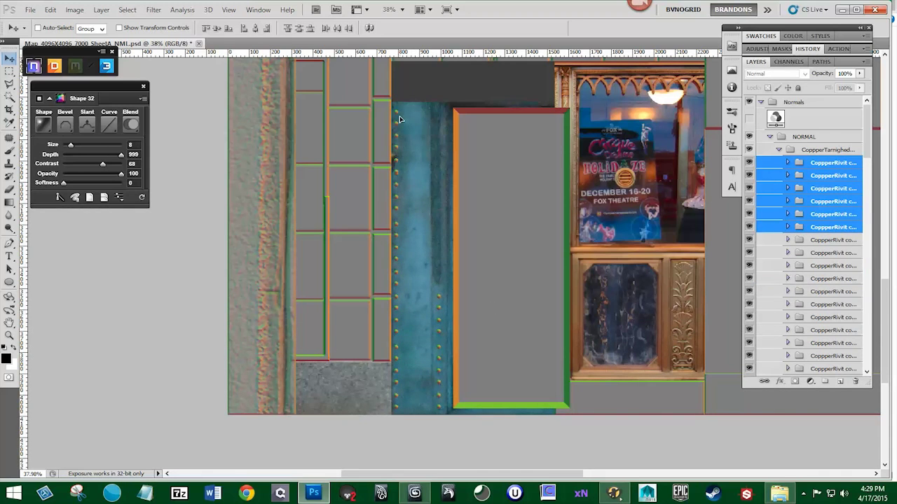
click(833, 162)
drag(834, 227, 855, 382)
scroll(336, 245, down, 2)
scroll(485, 274, down, 1)
scroll(462, 267, up, 6)
scroll(428, 254, down, 5)
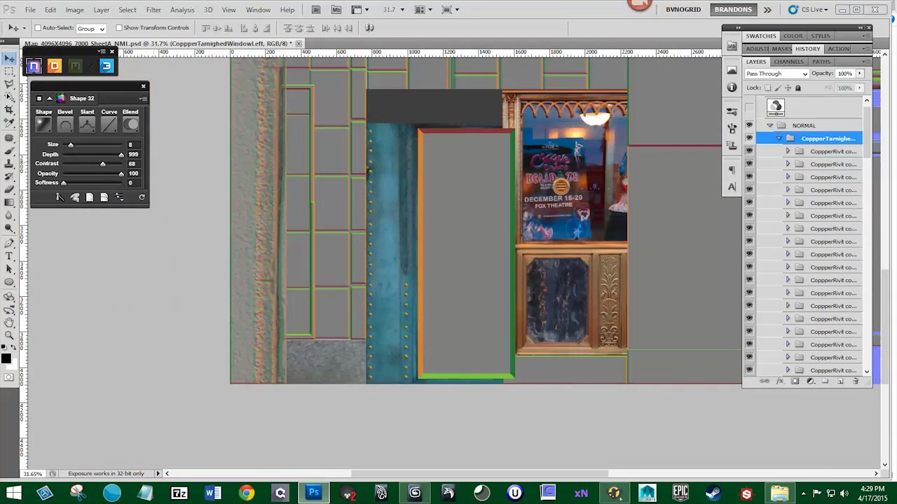
- Compare Shape 31, Shape 32 and the rivets with the underlying texture by toggling their visibility
click(9, 282)
click(778, 139)
click(819, 151)
click(779, 151)
drag(866, 145, 867, 187)
click(778, 150)
click(748, 252)
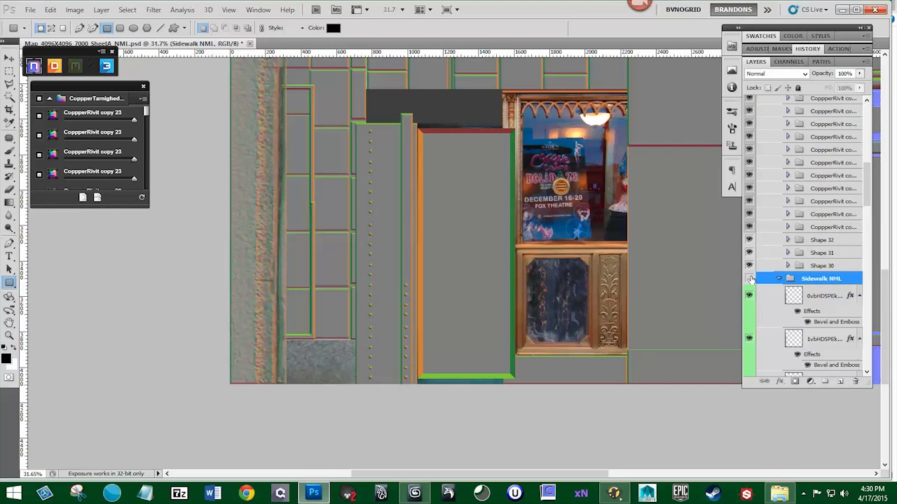
click(750, 279)
click(749, 253)
click(750, 241)
click(750, 228)
click(750, 239)
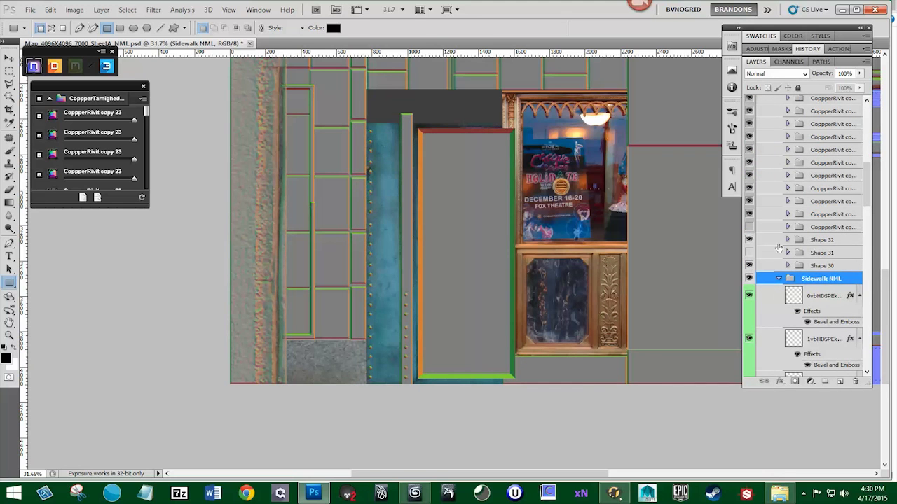
click(776, 243)
click(750, 253)
click(750, 253)
click(749, 241)
- Try outlining a tall strip with a pointed lower end on a new layer and converting the selection to a size 8 bevel
click(840, 382)
key(l)
click(400, 116)
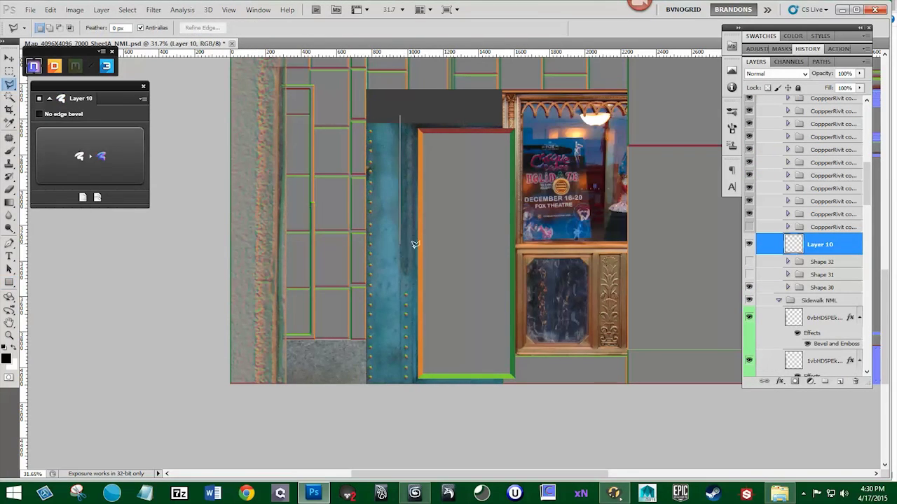
double_click(412, 264)
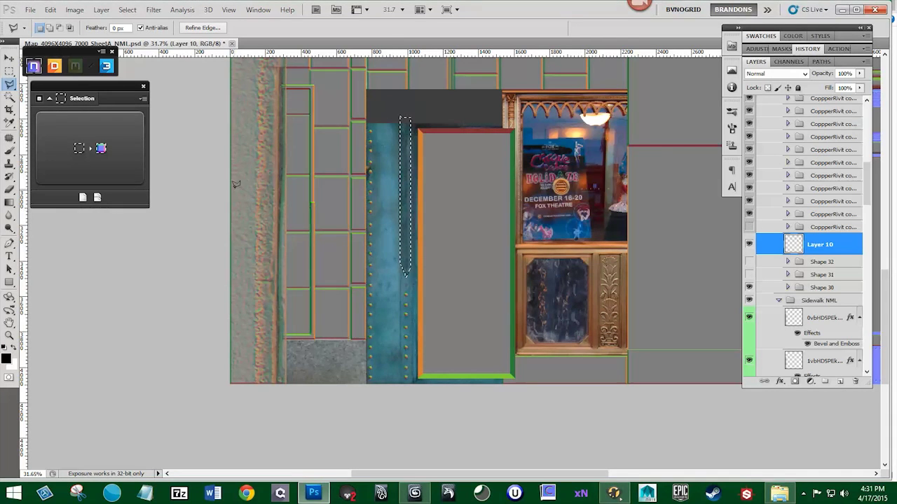
click(102, 150)
click(749, 227)
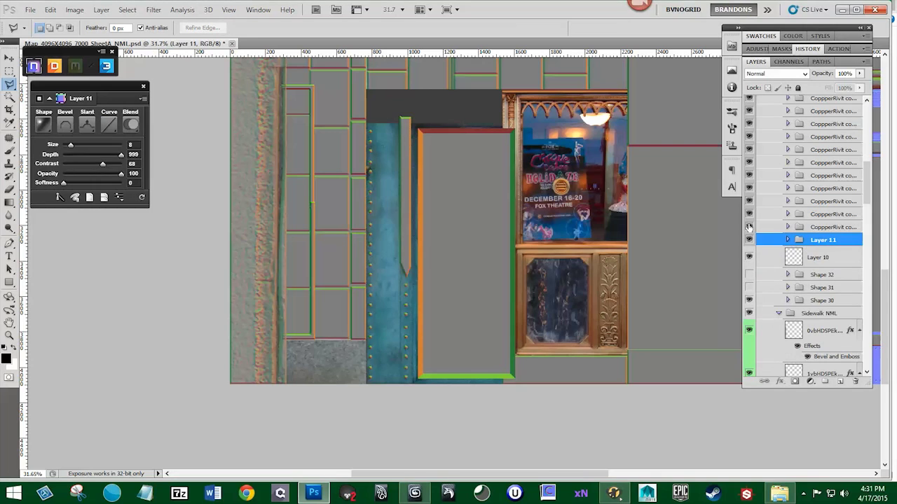
- Add a layer mask to the Layer 11 group and paint out the edges of the strip's pointed tip
click(795, 382)
key(b)
scroll(406, 263, up, 6)
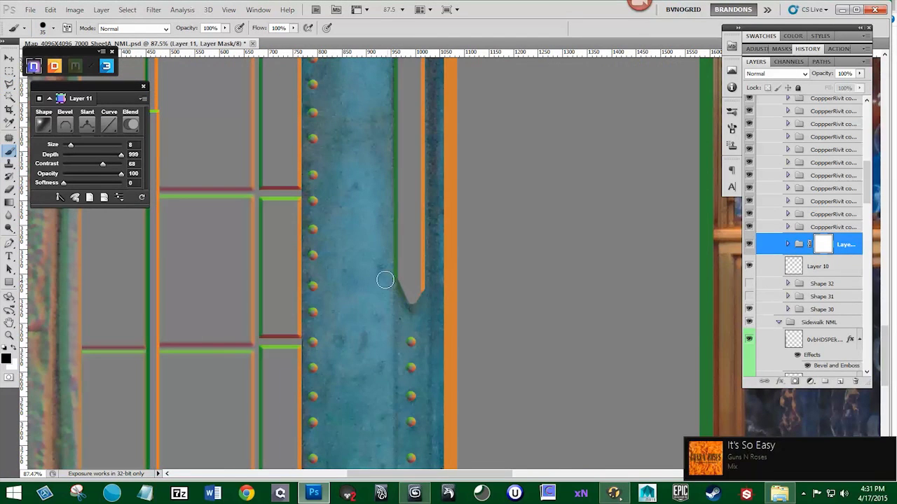
drag(411, 316, 424, 313)
scroll(330, 272, down, 3)
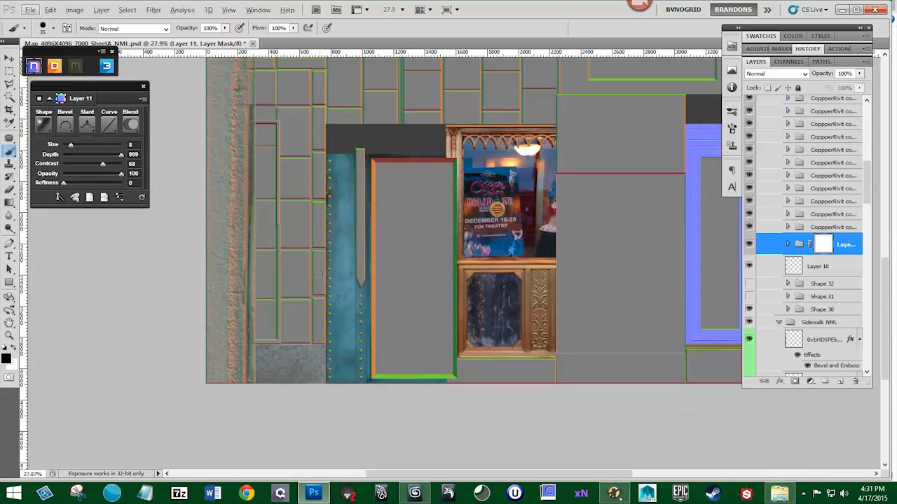
- Show Shape 31 and Shape 32 again and delete the masked Layer 11 group
click(749, 297)
key(v)
scroll(377, 293, up, 2)
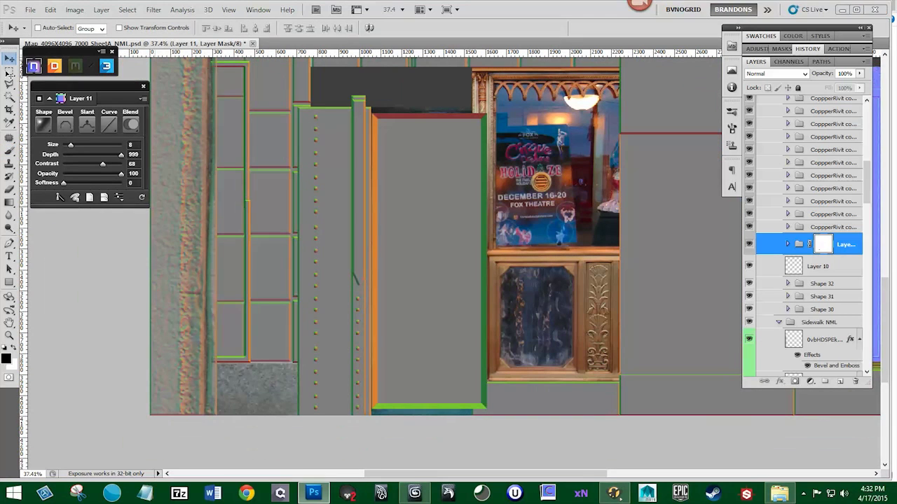
key(m)
key(v)
drag(846, 245, 856, 382)
- Duplicate the inner strip's rivet groups and extend the rivet column upward past the strip's top
scroll(824, 193, up, 8)
click(749, 125)
click(749, 125)
scroll(749, 210, down, 5)
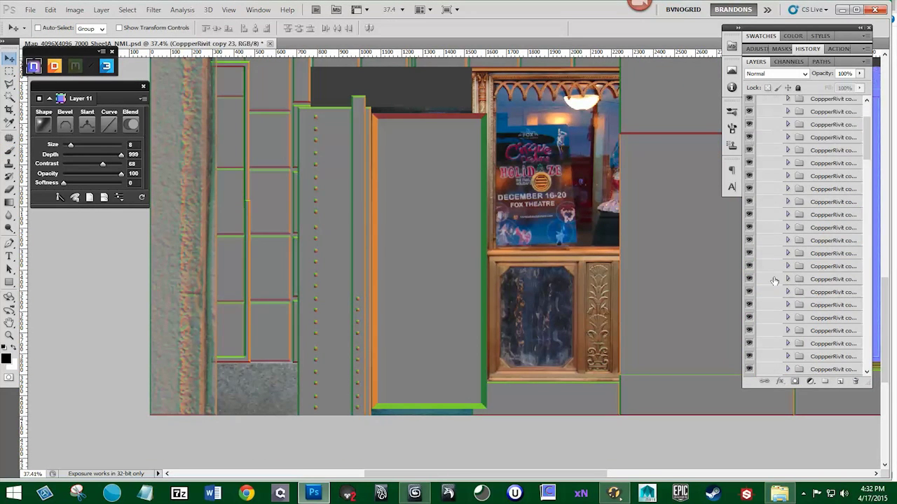
shift+click(830, 305)
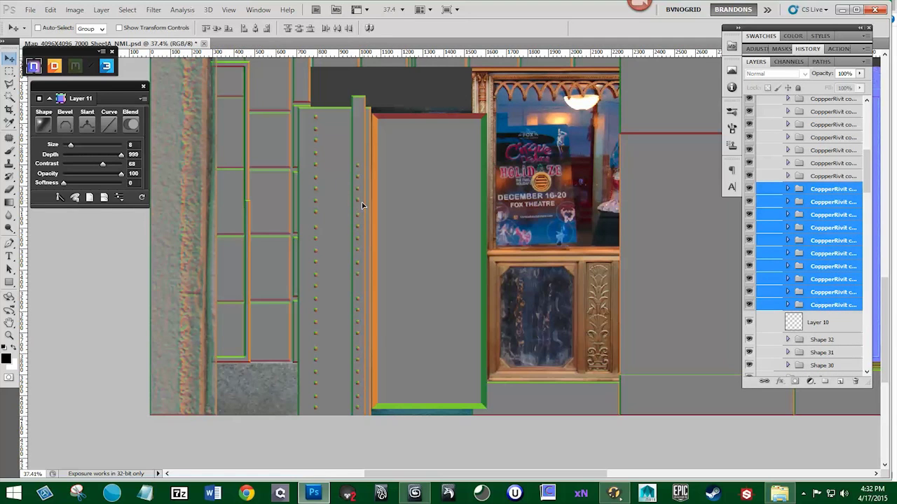
key(ctrl+j)
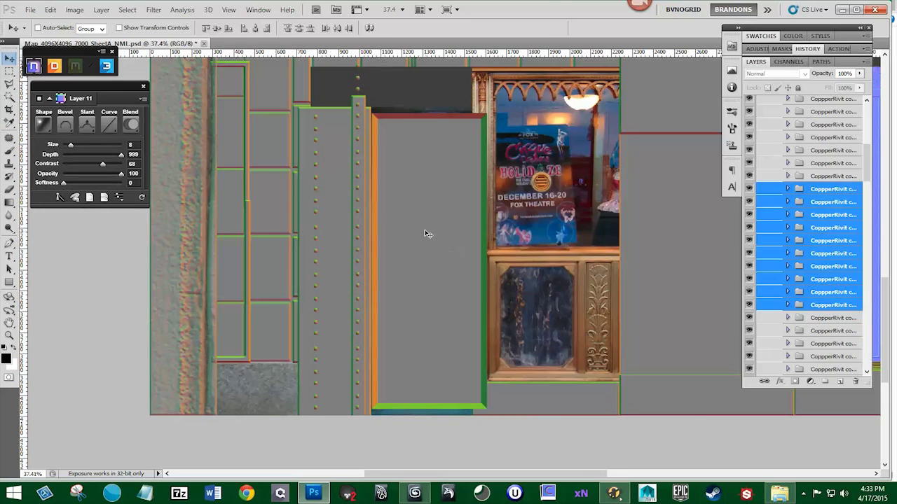
- Mask the CoppperTarnighedWindowLeft group with a rectangular selection around the copper panel and window, using the grid as a guide
scroll(428, 234, down, 1)
scroll(845, 199, up, 5)
click(778, 149)
click(778, 163)
click(9, 71)
key(ctrl+apostrophe)
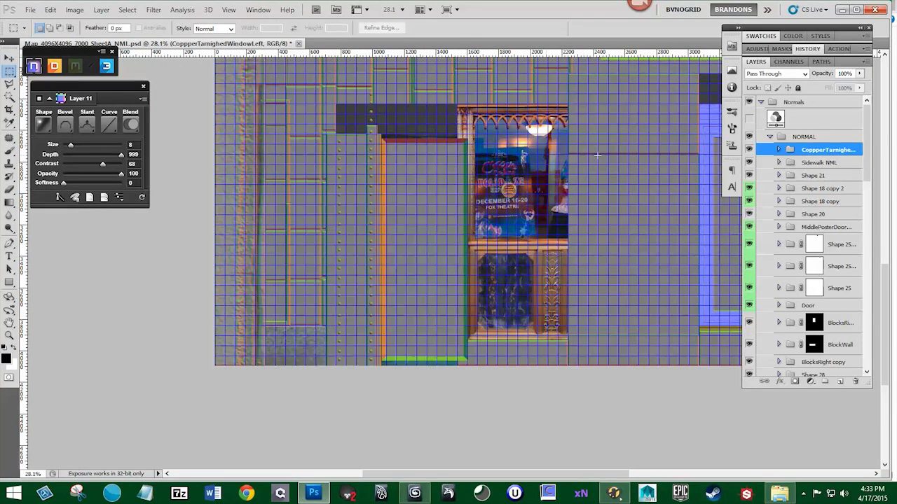
click(749, 149)
drag(336, 133, 456, 366)
click(749, 150)
click(795, 382)
key(ctrl+apostrophe)
scroll(453, 169, up, 1)
click(790, 154)
click(778, 154)
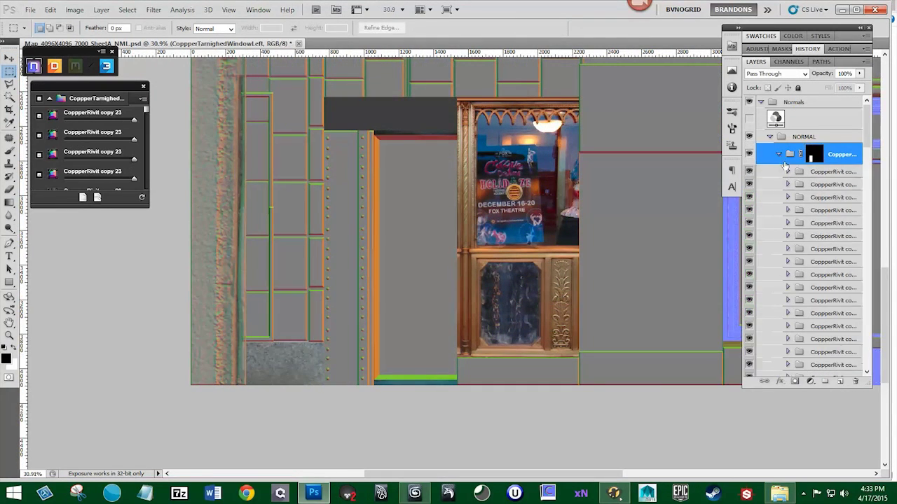
- Add a layer beneath Shape 30 in the copper group and draw a rectangle over the orange-framed panel, converting it to normals
scroll(827, 280, down, 10)
click(826, 284)
click(840, 382)
drag(810, 289, 829, 290)
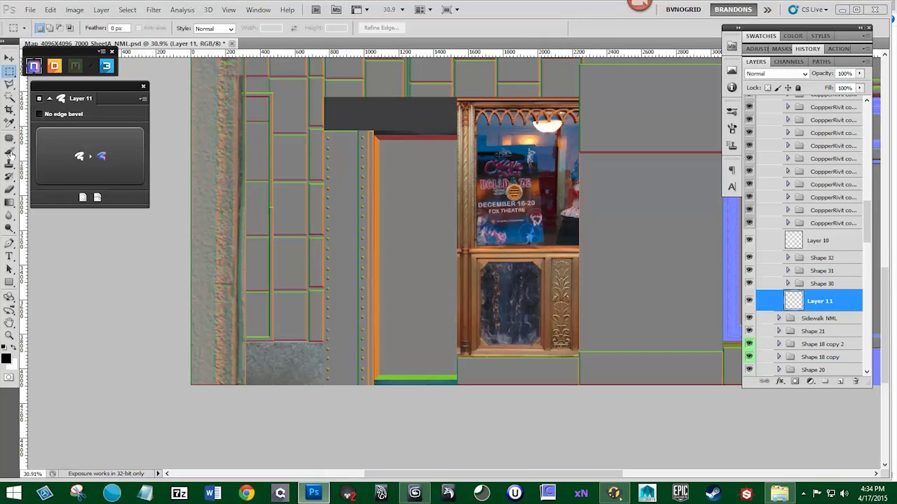
click(9, 282)
drag(371, 121, 464, 400)
click(78, 148)
- Collapse the copper window group and add a new layer directly above the Sidewalk NML group
scroll(783, 134, up, 10)
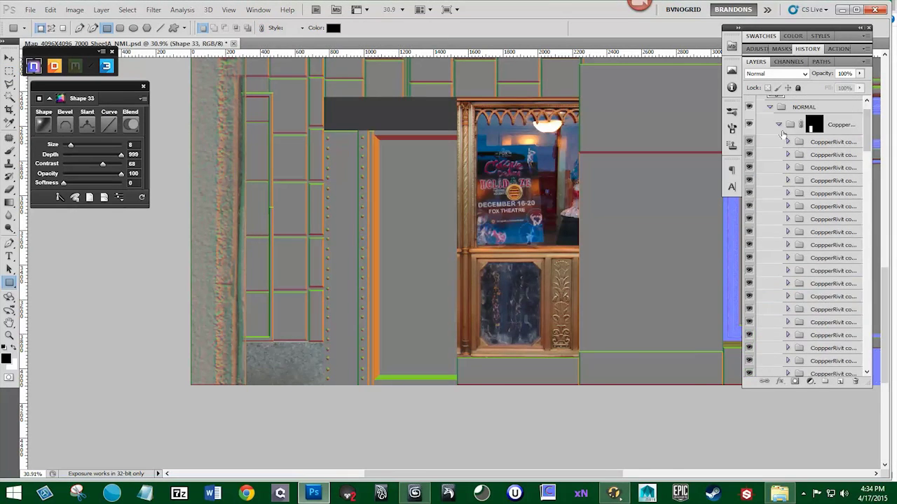
click(778, 124)
scroll(351, 244, down, 3)
scroll(260, 314, up, 8)
scroll(827, 150, up, 1)
click(819, 168)
click(840, 381)
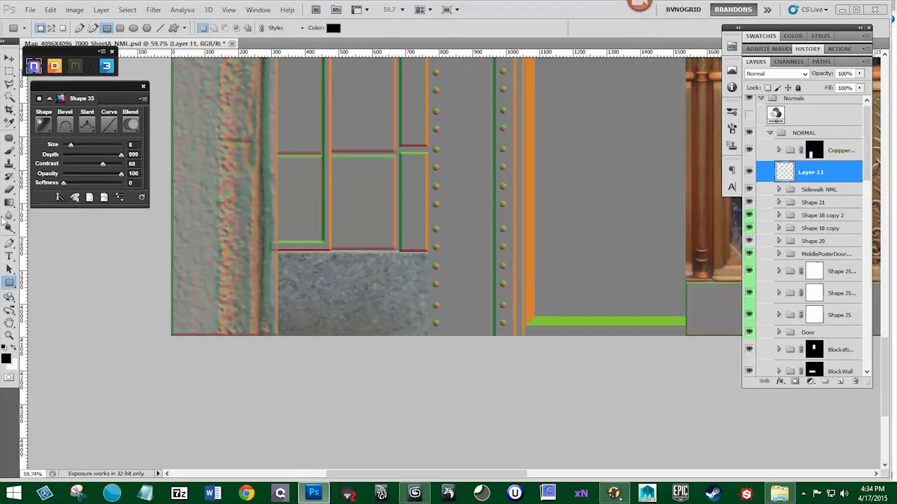
- Display the grid and toggle Shape 21's visibility to check which area of the sheet it covers
scroll(358, 254, down, 3)
key(ctrl+apostrophe)
scroll(374, 336, down, 5)
click(750, 203)
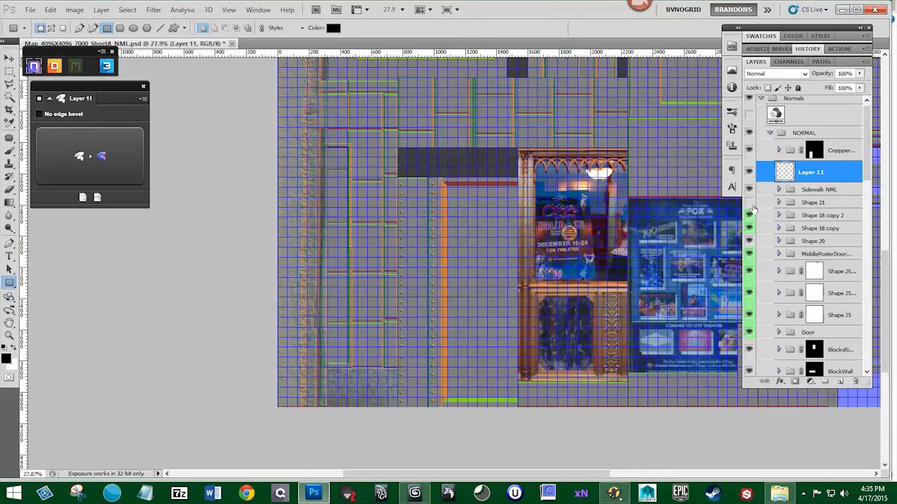
click(749, 210)
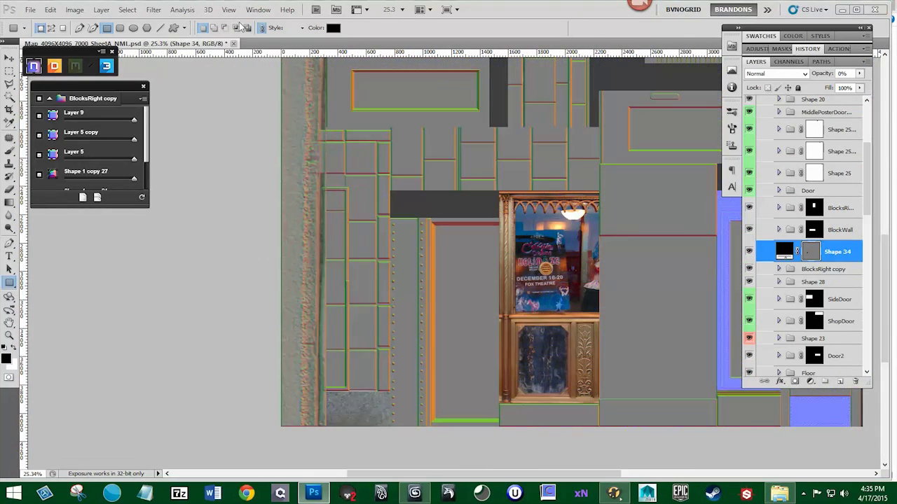
click(749, 269)
click(798, 271)
key(ctrl+apostrophe)
drag(326, 127, 391, 391)
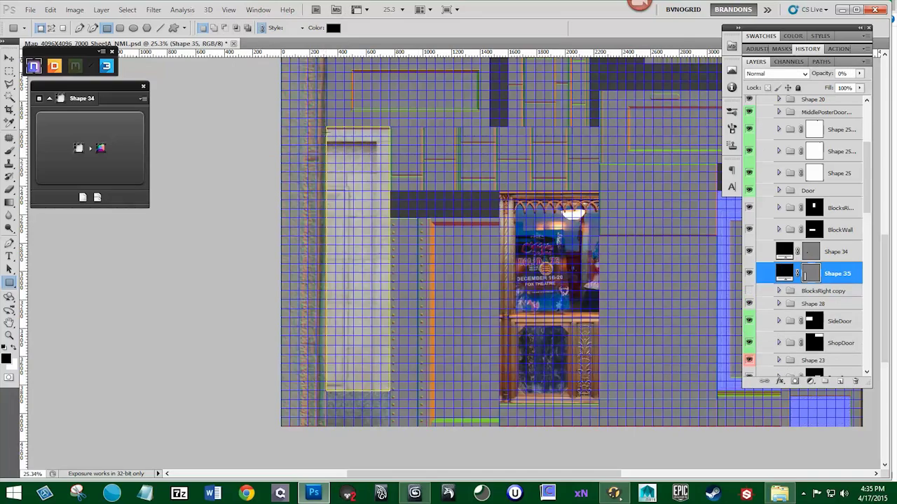
scroll(325, 122, up, 8)
scroll(328, 136, down, 8)
click(749, 291)
click(824, 290)
click(794, 381)
drag(328, 136, 393, 400)
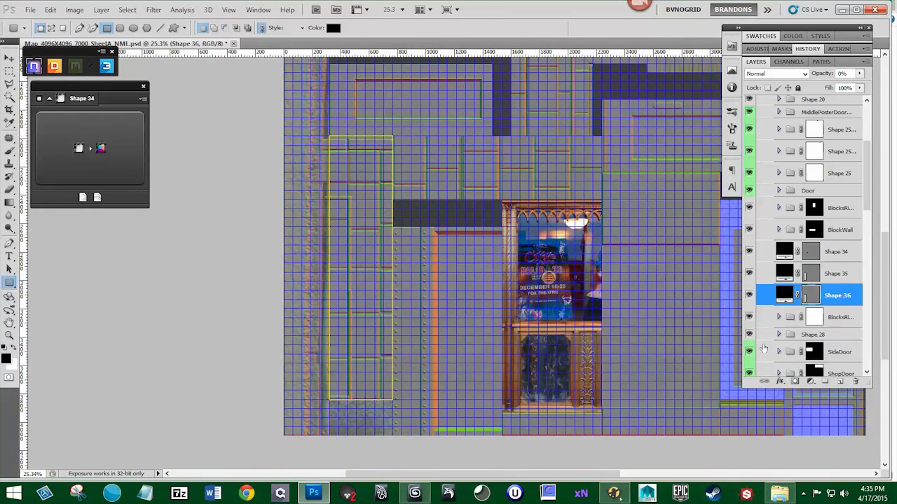
key(Delete)
key(Delete)
- Toggle the BlockWall and BlocksRight copy groups to examine which parts of the sheet they cover
scroll(749, 210, down, 4)
click(749, 203)
click(749, 204)
click(748, 248)
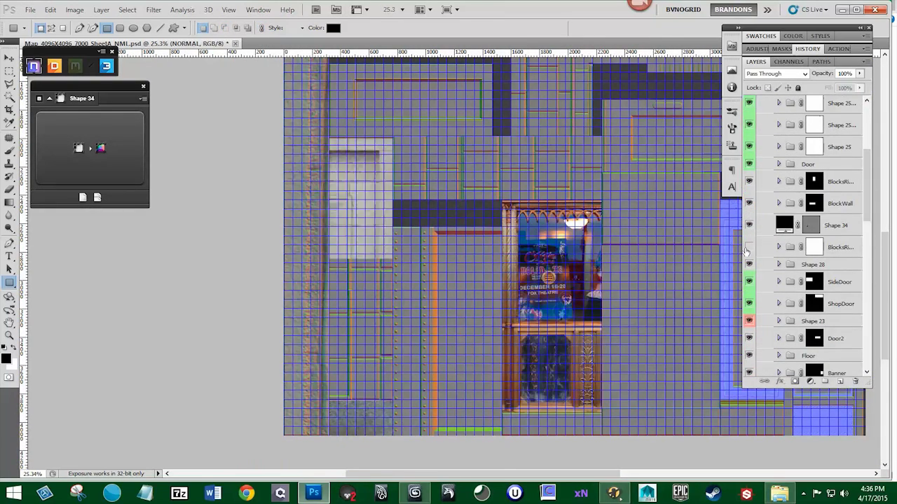
click(749, 248)
click(749, 248)
click(749, 248)
- Replace the BlocksRight copy group's mask with one limited to the narrow block column, using the grid as a guide
drag(814, 248, 855, 381)
click(406, 186)
drag(328, 136, 393, 401)
key(ctrl+z)
key(m)
click(795, 381)
key(ctrl+apostrophe)
click(749, 240)
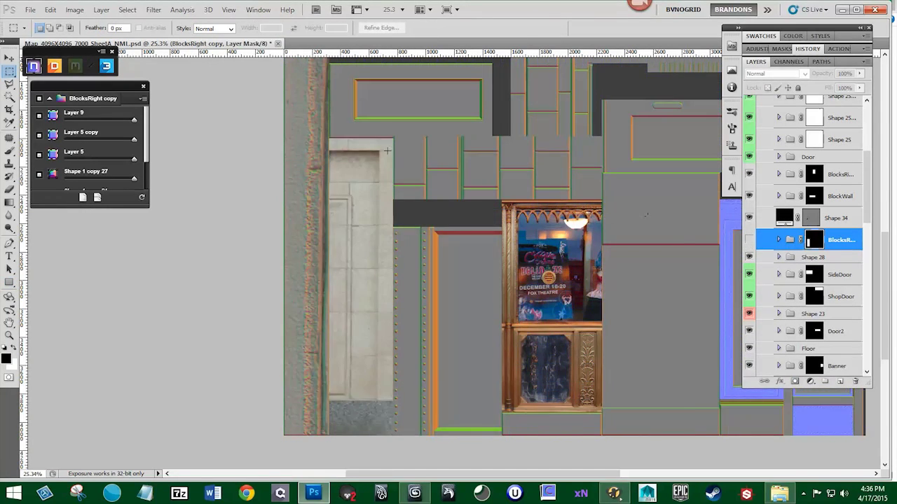
- Show the masked BlocksRight copy group, expand it and check its Layer 9 with a transform against the grid
scroll(345, 113, up, 8)
key(ctrl+apostrophe)
click(749, 240)
click(778, 240)
click(821, 257)
key(ctrl+t)
key(Return)
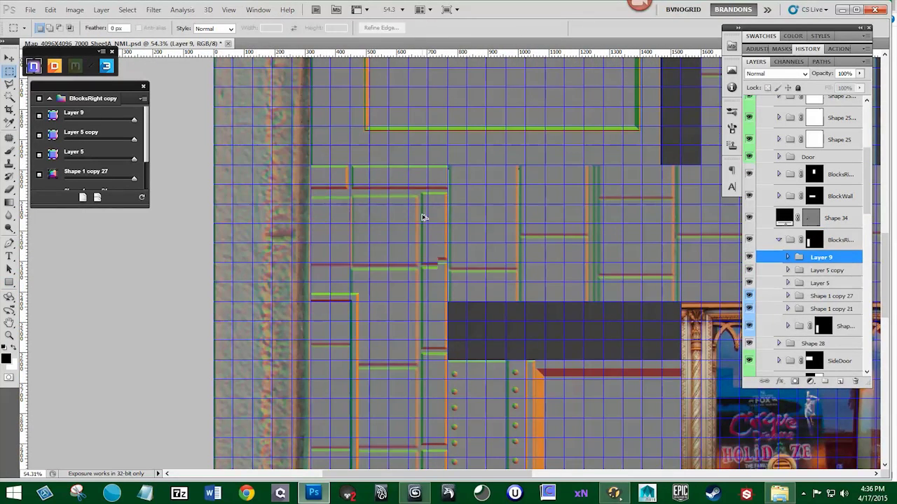
click(840, 240)
key(ctrl+t)
scroll(449, 210, down, 10)
key(Escape)
scroll(448, 210, up, 8)
click(821, 257)
key(ctrl+t)
drag(389, 180, 446, 190)
key(Escape)
key(ctrl+d)
- Expand Layer 9 and clear the vertical seam inside the block column's top band from its sublayers
click(788, 257)
click(805, 276)
click(805, 318)
scroll(804, 318, down, 3)
click(804, 318)
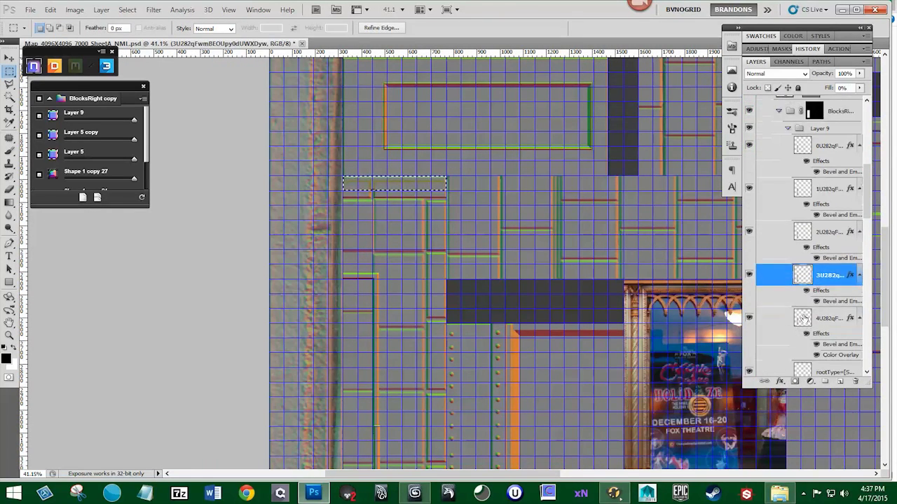
click(804, 319)
scroll(805, 319, down, 1)
key(alt+bracketright)
key(alt+bracketright)
key(alt+bracketright)
key(alt+bracketright)
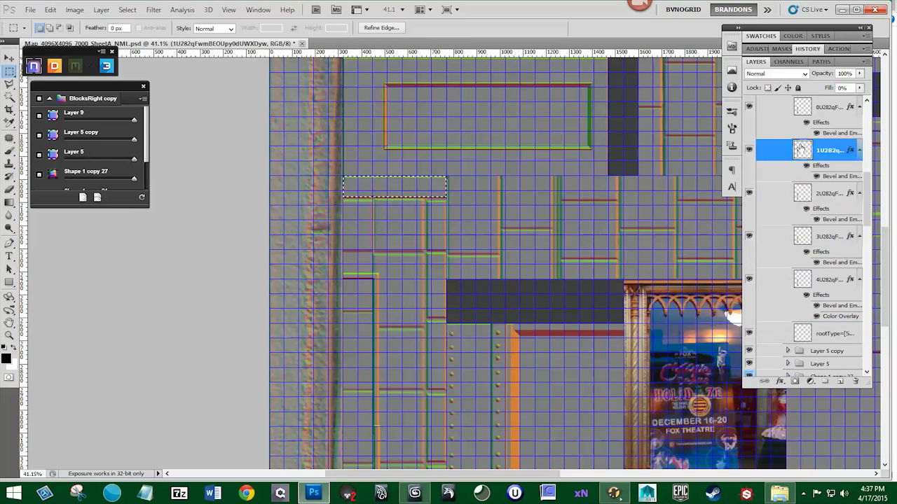
- Reselect the block column's top band and rework that region on every Layer 9 sublayer so it forms one wide block
click(793, 234)
scroll(401, 133, up, 3)
drag(323, 192, 462, 221)
click(803, 185)
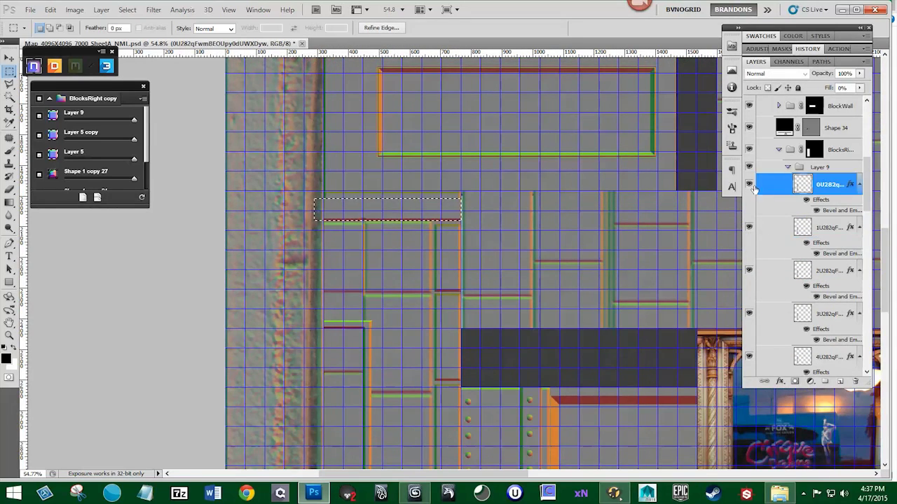
click(803, 271)
click(804, 315)
scroll(804, 314, down, 3)
click(805, 307)
scroll(374, 188, up, 2)
key(alt+bracketright)
key(alt+bracketright)
key(alt+bracketright)
key(alt+bracketright)
key(alt+bracketright)
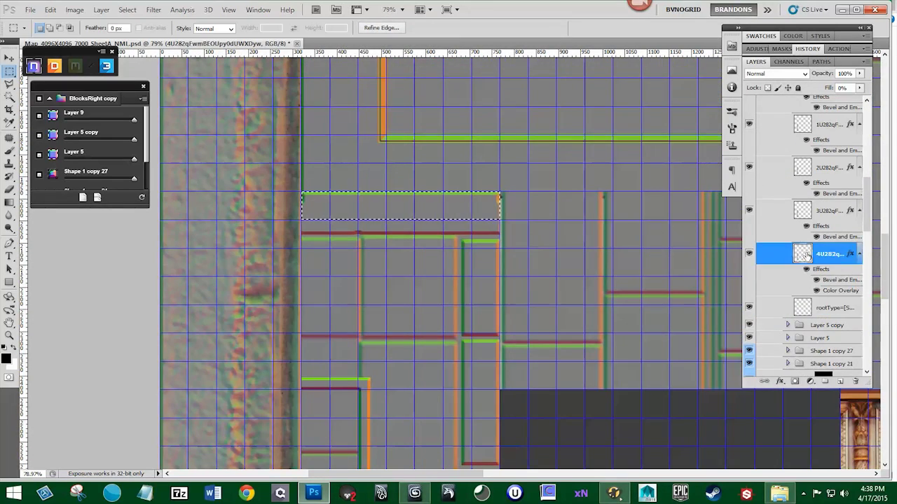
- Select all Layer 9 sublayers together and narrow them slightly to align with the block column's right edge
key(ctrl+d)
scroll(829, 324, down, 2)
shift+click(829, 334)
key(ctrl+r)
key(ctrl+t)
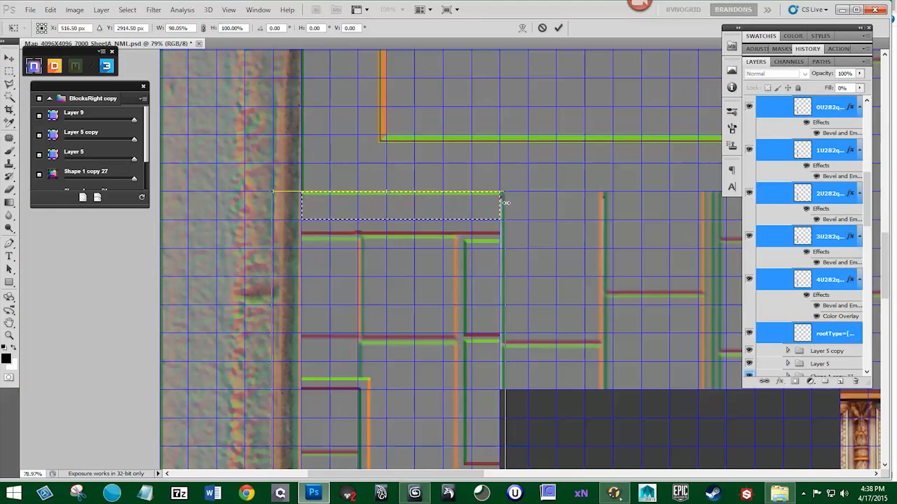
drag(503, 200, 500, 200)
key(Return)
- Add a new layer on top inside Layer 9, ready the Clone Stamp tool and hide the grid
click(840, 382)
key(s)
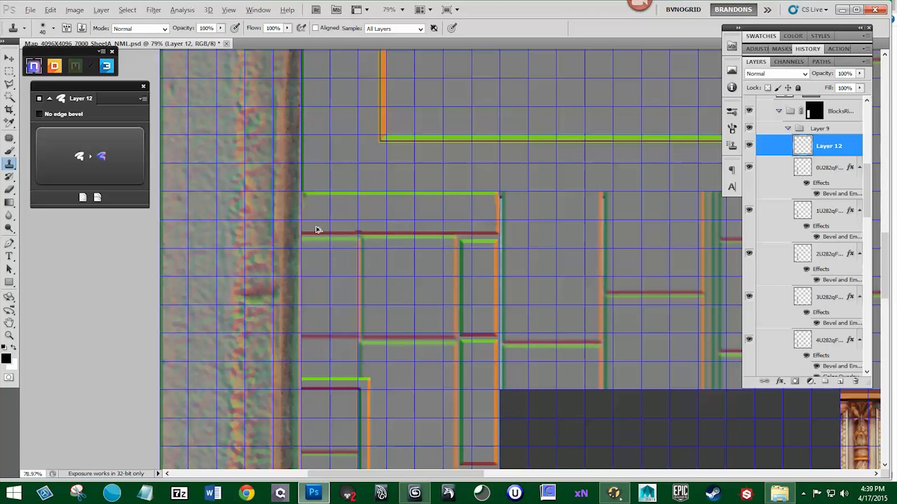
scroll(250, 232, down, 7)
key(ctrl+h)
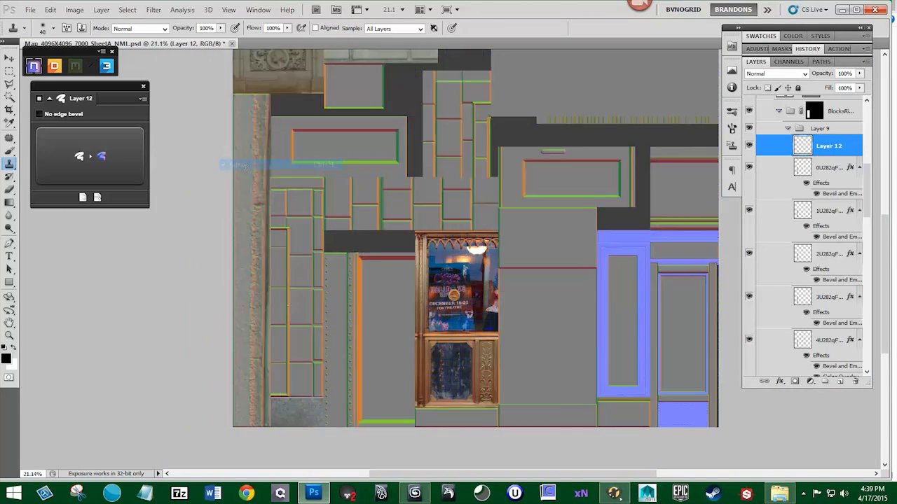
- On Layer 11, draw a rectangle over the grey stone base below the block column and convert it to a normal-map shape
scroll(323, 382, up, 5)
click(788, 128)
click(778, 150)
scroll(815, 166, up, 6)
click(815, 166)
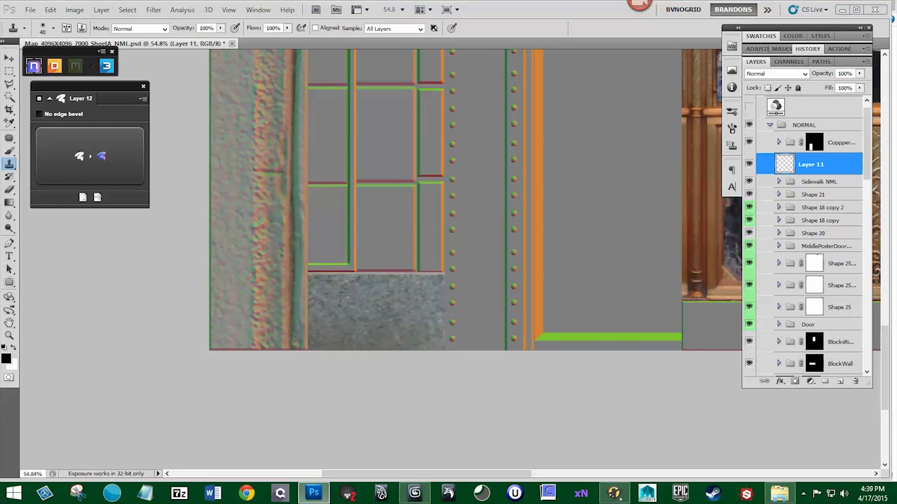
click(9, 282)
key(ctrl+h)
drag(308, 271, 445, 351)
click(98, 167)
click(91, 156)
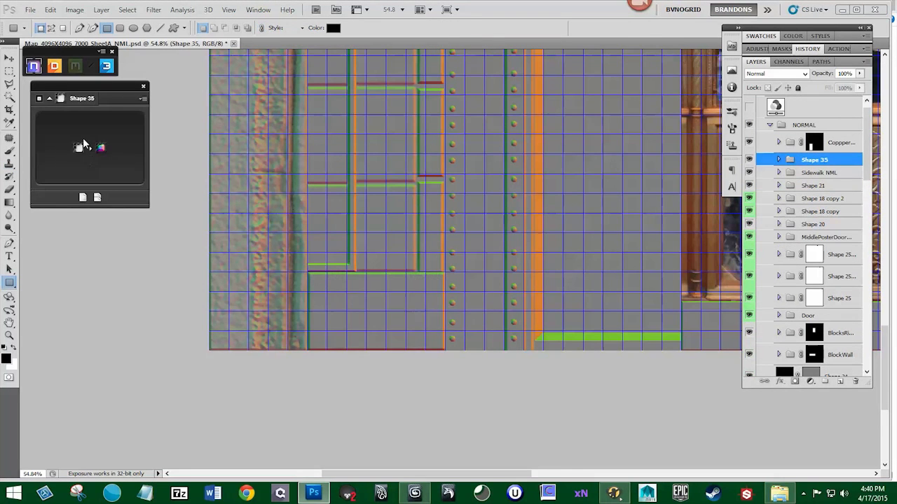
- Set the stone base shape's bevel to size 11 and softness 5, and hide the grid
click(45, 125)
click(50, 202)
drag(66, 183, 80, 183)
click(229, 10)
click(250, 163)
scroll(360, 227, down, 2)
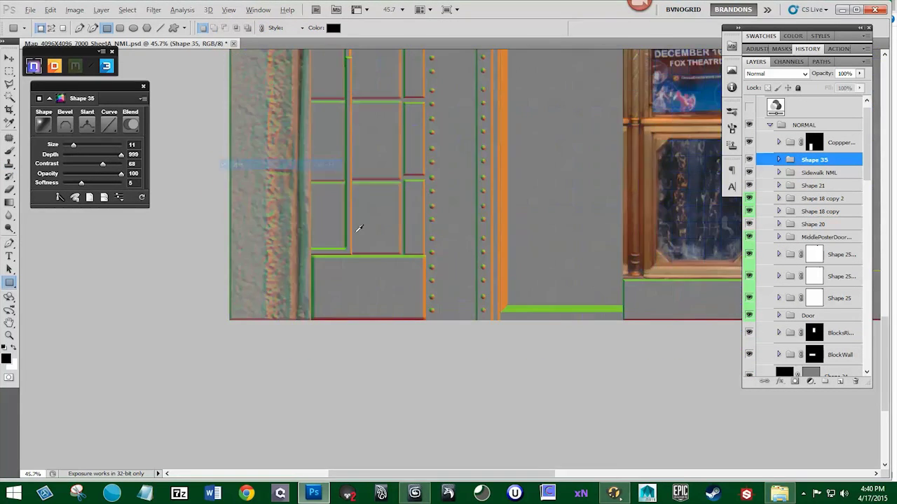
- Examine the bevelled stone base with and without the grid, and review the whole sheet
scroll(382, 322, up, 3)
click(230, 9)
click(250, 161)
click(229, 10)
click(250, 161)
scroll(412, 185, down, 6)
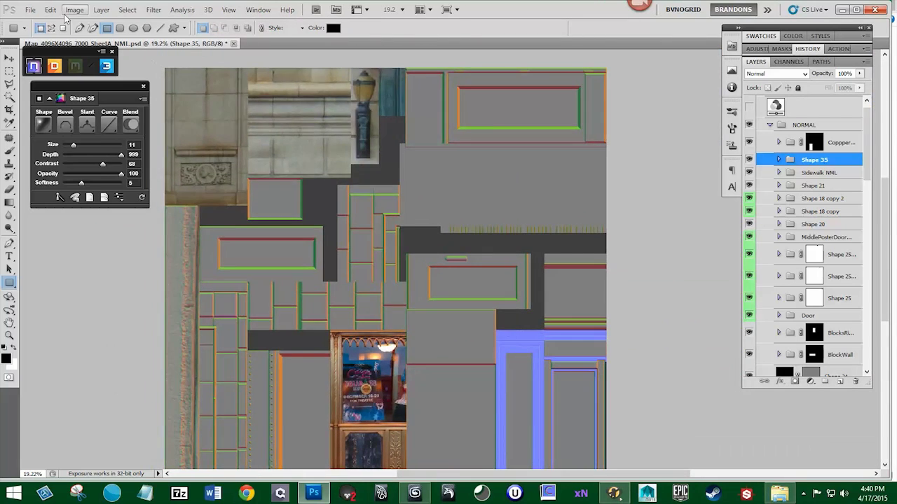
- Save the document as a new version named Map_4096X4096_7001_SheetA_NML.psd
click(30, 10)
click(53, 179)
click(338, 264)
click(483, 264)
drag(367, 313, 356, 178)
scroll(382, 343, up, 8)
scroll(377, 336, down, 7)
drag(398, 84, 427, 203)
scroll(421, 164, up, 9)
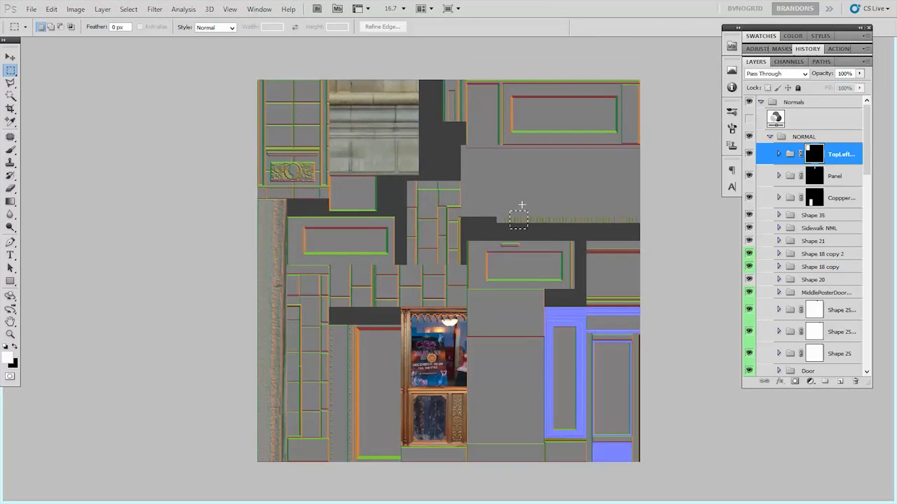
- Add a new layer at the top of the NORMAL group and open the normal-map conversion panel for it
key(f)
drag(455, 217, 476, 250)
scroll(374, 146, up, 4)
key(ctrl+shift+alt+n)
key(f)
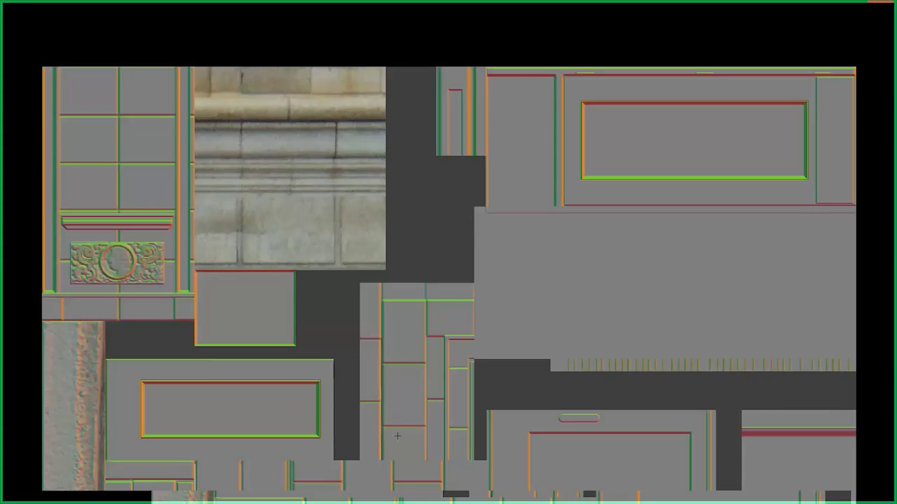
key(f)
middle_click(33, 66)
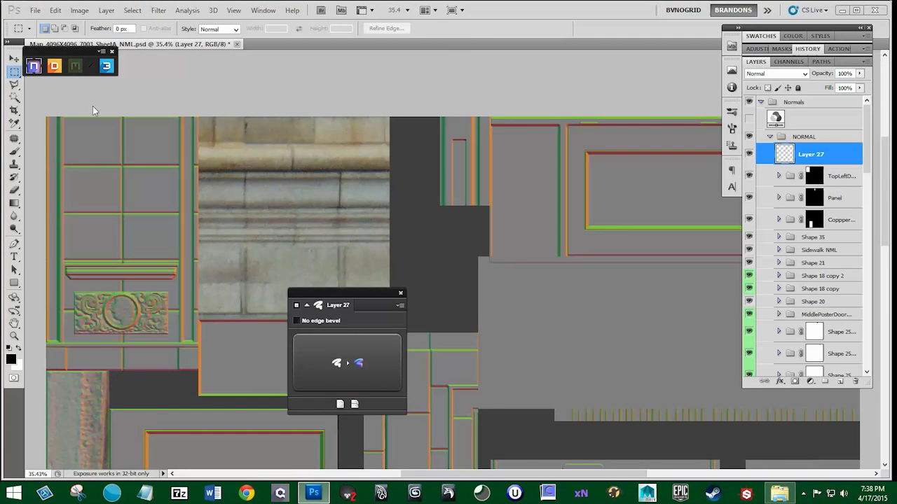
drag(349, 293, 94, 107)
- Draw a rounded rectangle with a 13 px radius over the lower middle stone block and convert it to a normal-map shape
drag(14, 283, 56, 293)
scroll(285, 249, up, 2)
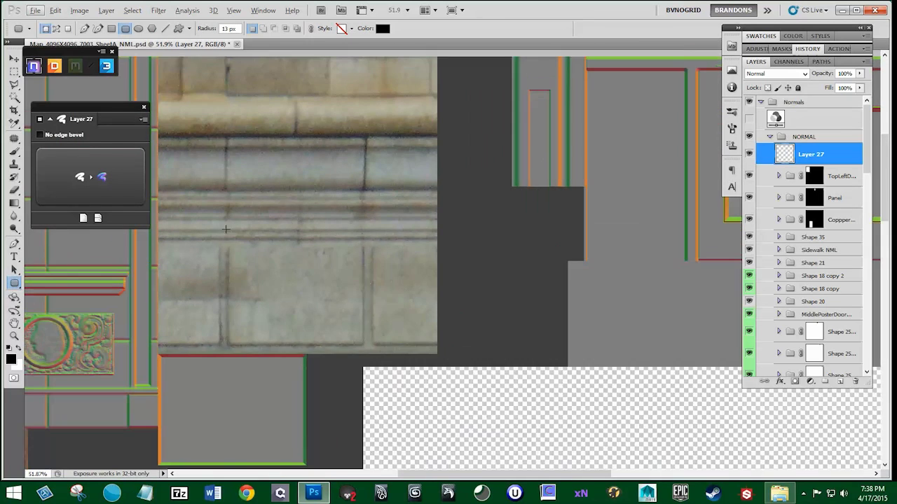
drag(229, 246, 362, 344)
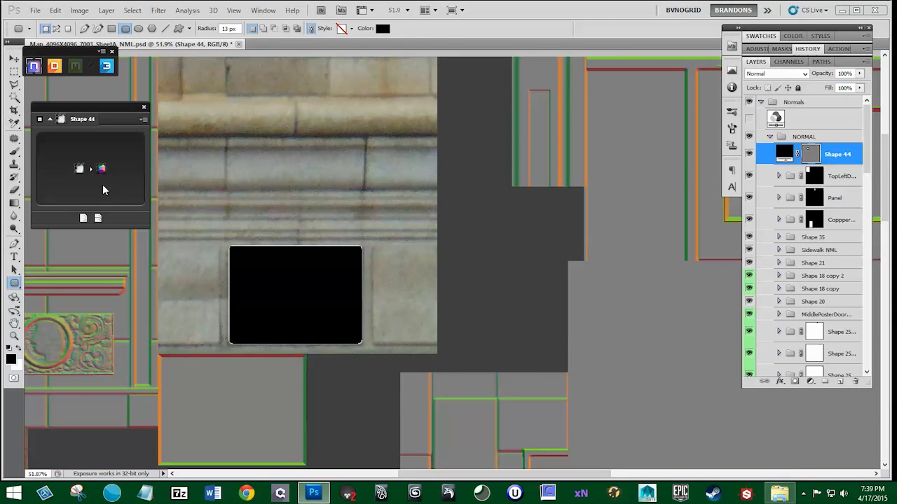
click(103, 187)
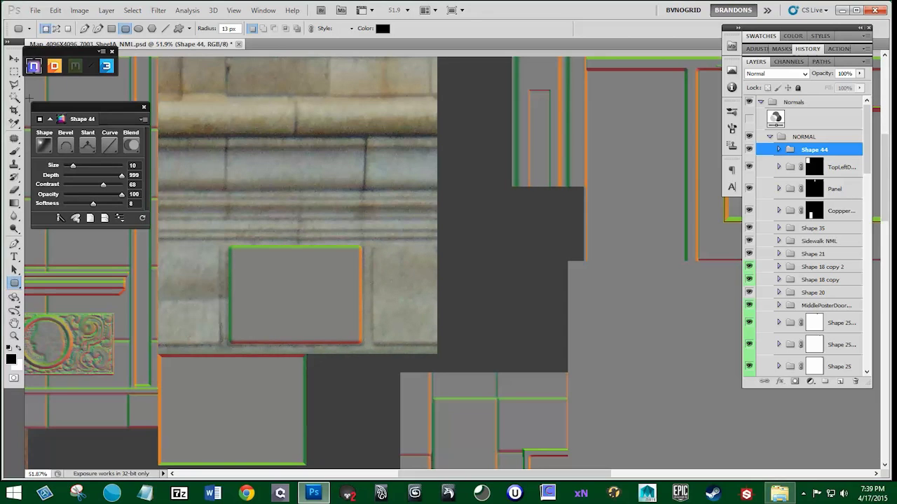
- Duplicate the bevelled block twice, placing one copy over the stone block on each side of it
key(v)
drag(309, 285, 180, 267)
key(ctrl+z)
key(ctrl+z)
drag(391, 216, 430, 265)
scroll(299, 280, down, 4)
- Draw a thin rounded strip along the moulding just above the three blocks and convert it to a normal-map shape
click(14, 283)
scroll(297, 276, up, 3)
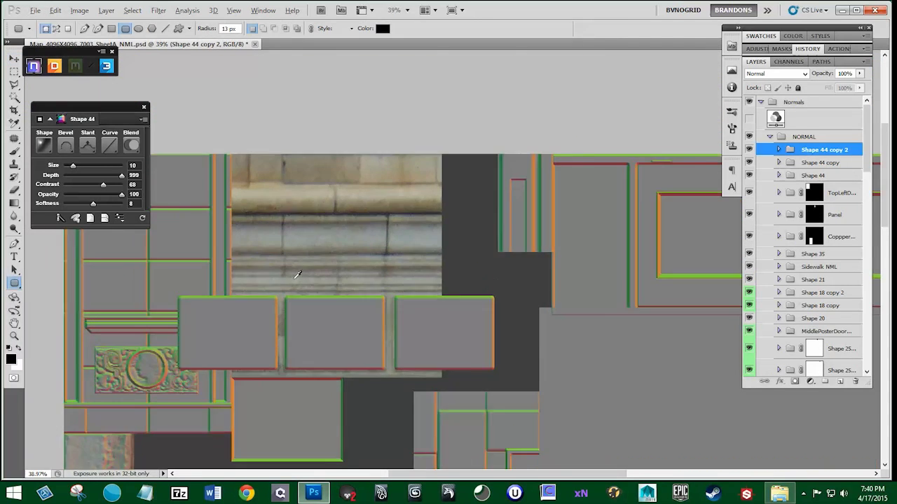
drag(500, 283, 500, 283)
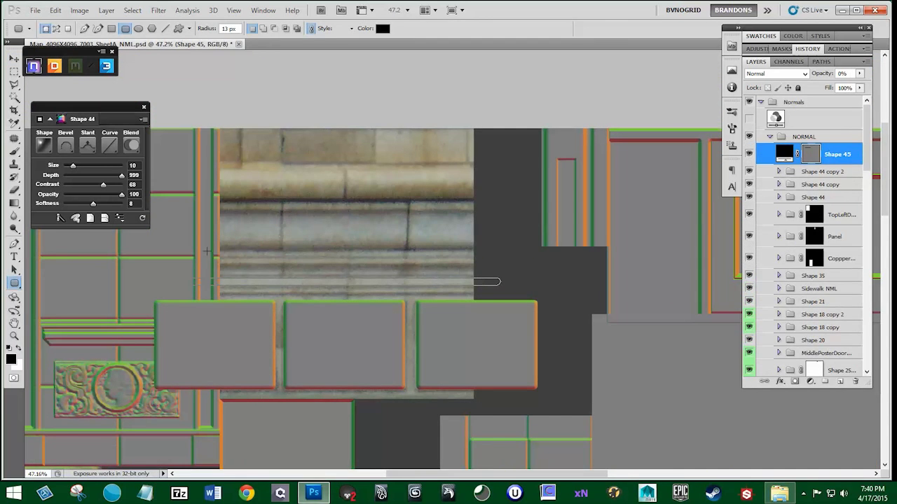
click(106, 185)
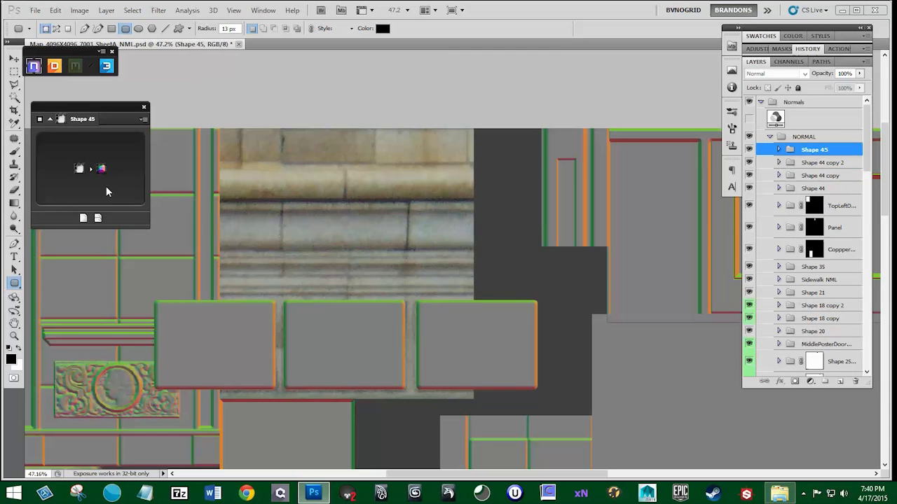
- Set the thin strip's bevel to size 6 and softness 1 and check its placement on the moulding
click(749, 151)
drag(67, 167, 70, 167)
key(ctrl+t)
drag(338, 278, 339, 276)
key(Return)
click(750, 150)
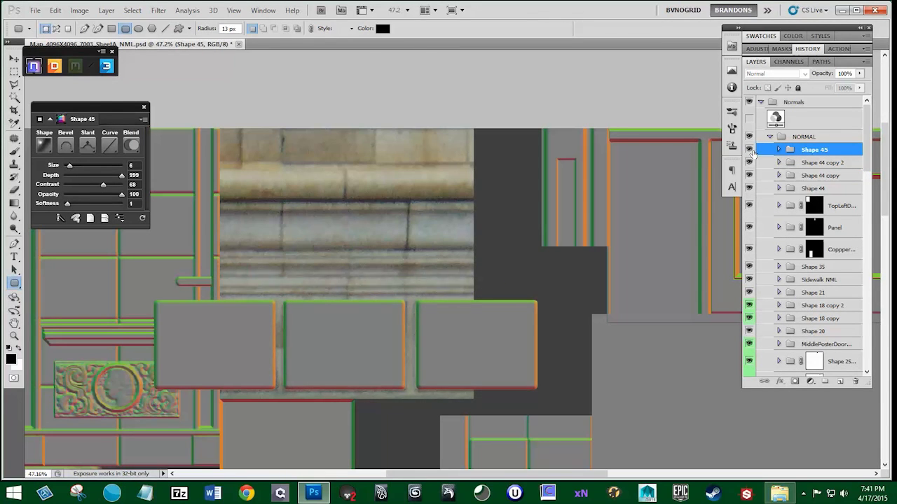
key(ctrl+t)
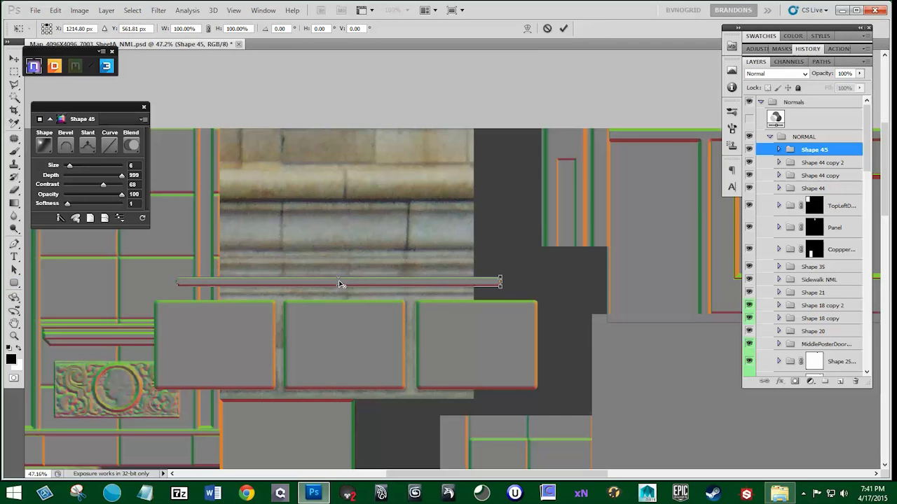
click(546, 28)
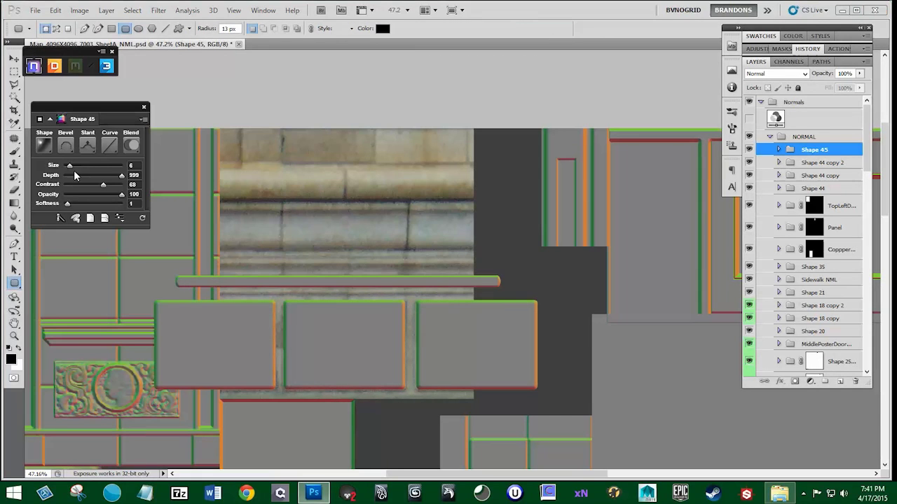
- Try the Cone, Cone - Asymmetrical and Valley - High curves on the thin strip's bevel
click(67, 148)
click(84, 211)
click(67, 148)
click(110, 147)
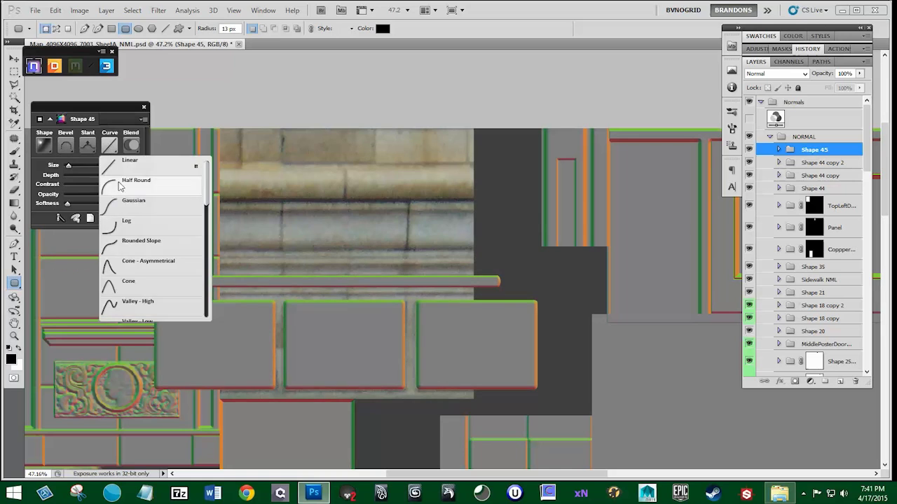
click(119, 283)
click(110, 146)
scroll(135, 193, up, 1)
click(134, 193)
click(111, 147)
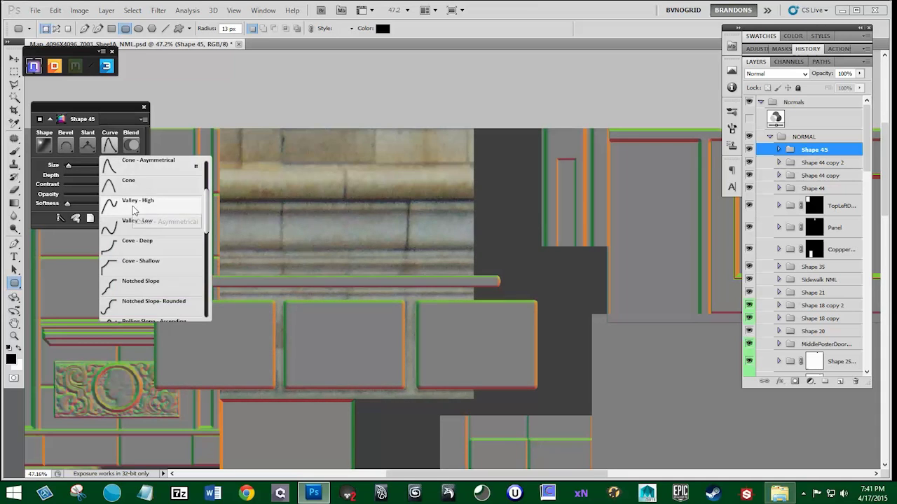
click(134, 208)
click(111, 147)
click(129, 216)
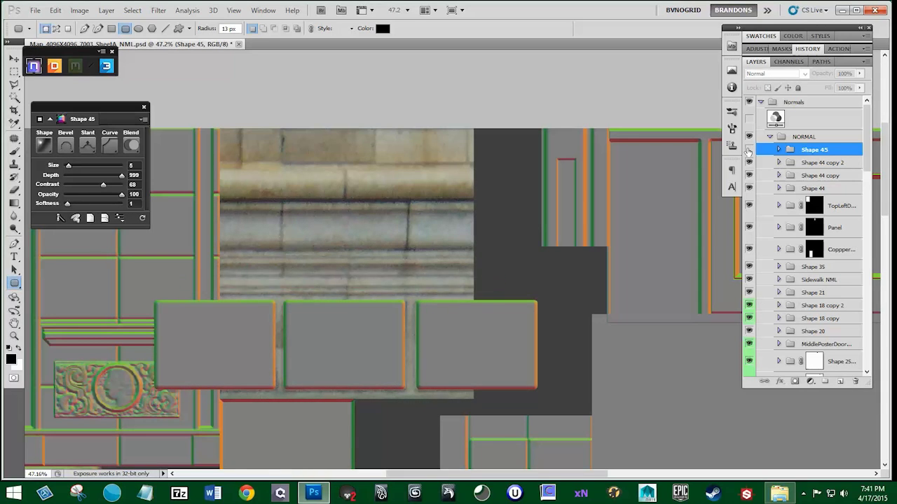
- Set the thin strip's bevel curve to Shallow Slope - Valley and its size to 5
click(109, 146)
scroll(121, 185, down, 3)
click(120, 185)
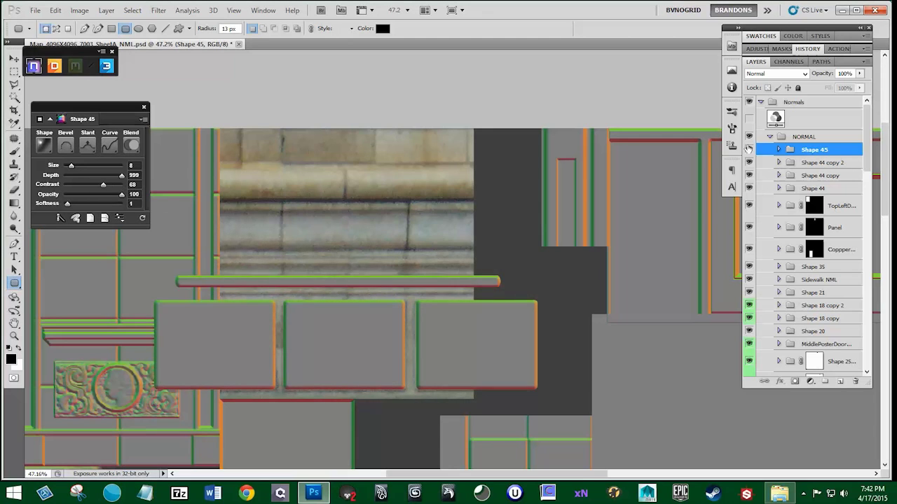
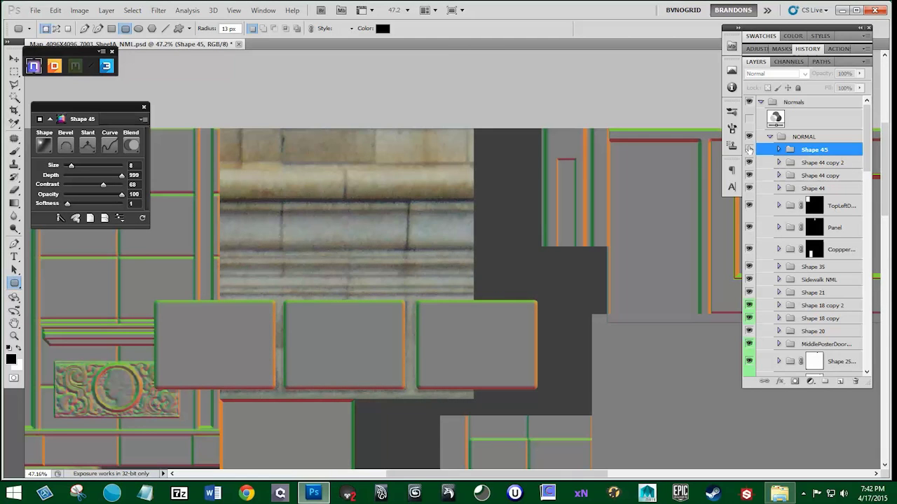
click(749, 149)
drag(71, 166, 69, 166)
- Squash the thin strip to a narrower height with bevel softness 8 and align it with the fine moulding line
key(ctrl+t)
drag(352, 275, 351, 279)
key(Return)
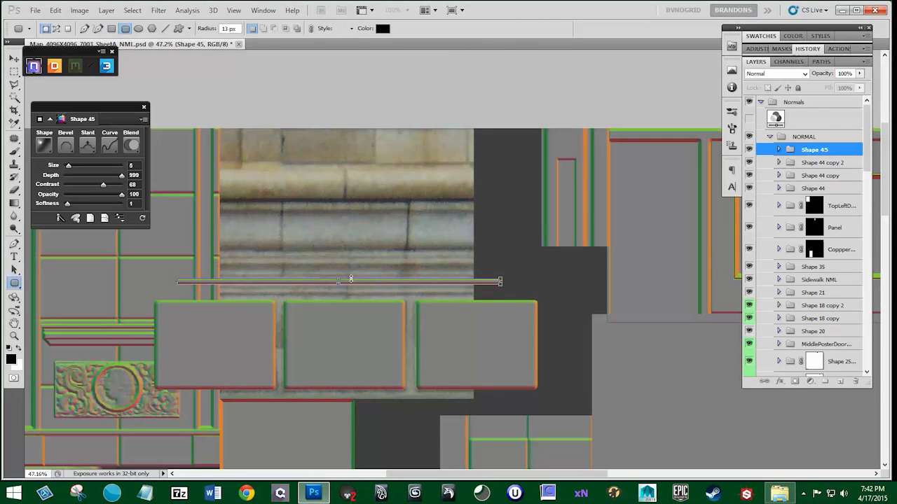
key(v)
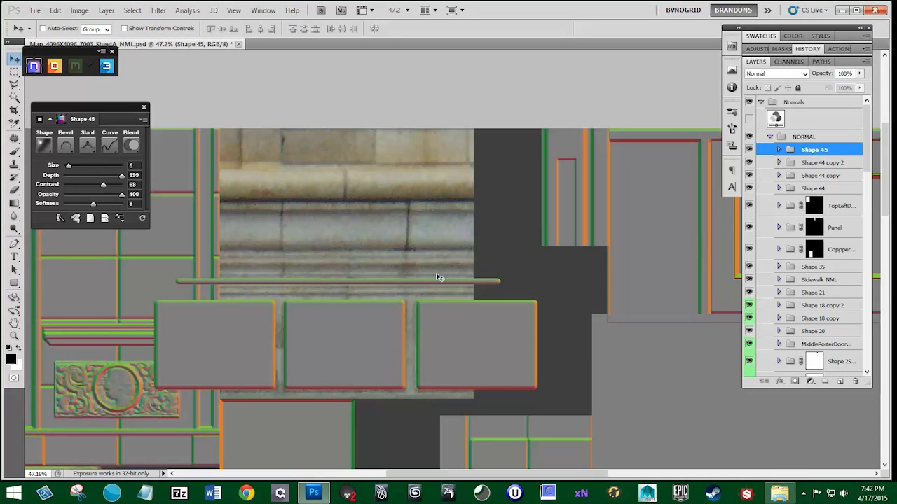
mouse_move(434, 277)
mouse_down()
mouse_move(431, 290)
mouse_move(426, 279)
mouse_up()
- Check the thin strip against the moulding and duplicate it twice to stack three parallel strips above the blocks
click(748, 150)
click(748, 151)
drag(426, 281, 426, 275)
key(ctrl+j)
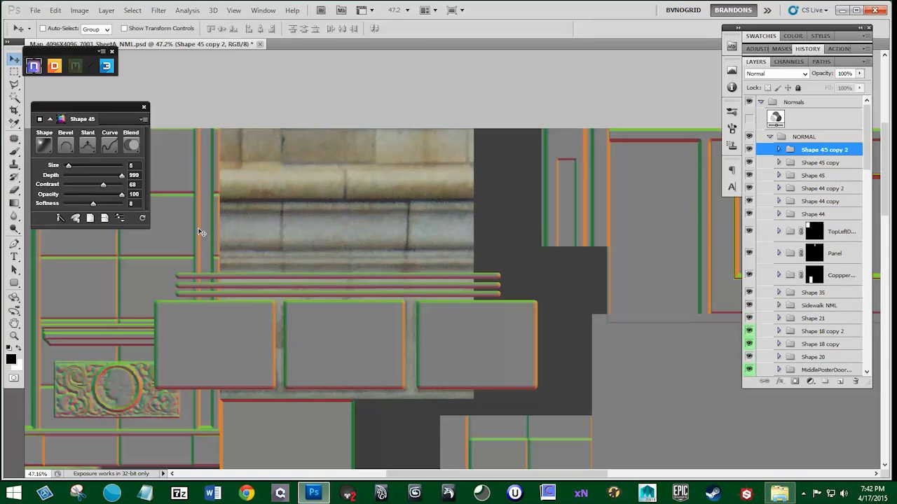
- Try covering the upper moulding with an enlarged copy of the thin strip at bevel size 17, and discard it
drag(374, 193, 339, 170)
key(ctrl+j)
key(ctrl+t)
key(Return)
drag(68, 165, 80, 167)
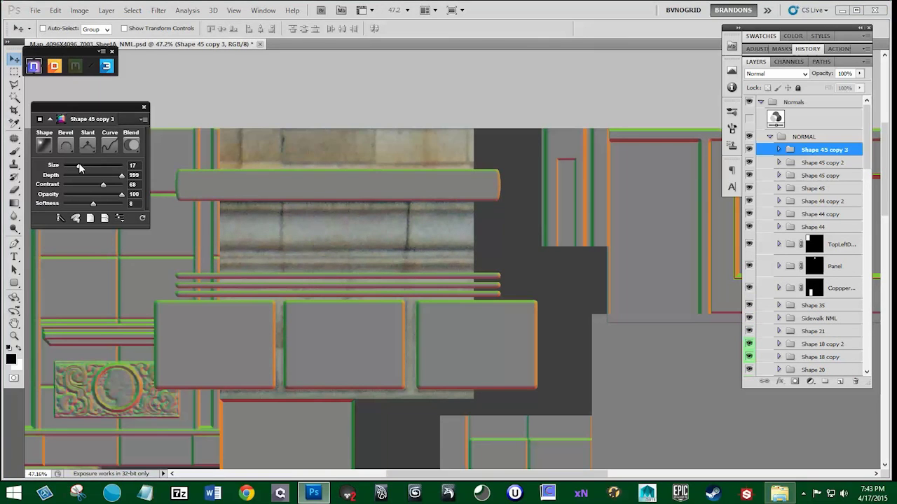
drag(821, 152, 855, 382)
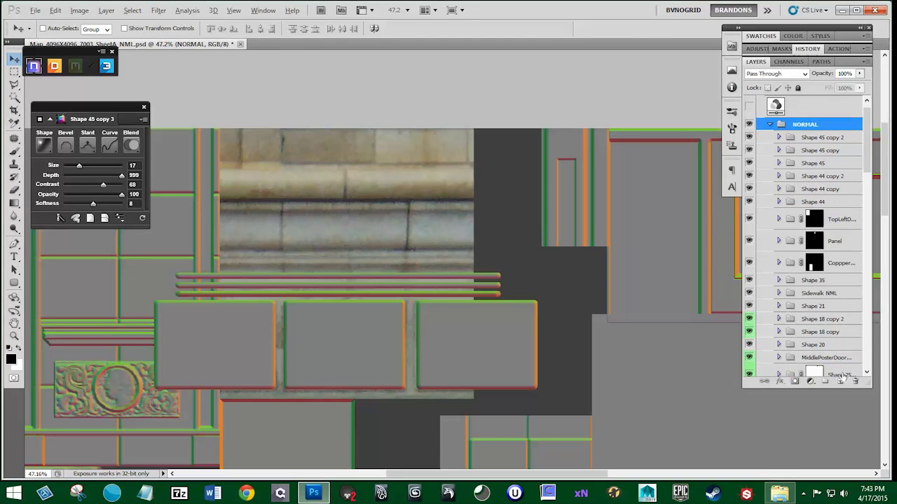
key(ctrl+alt+z)
key(ctrl+alt+z)
key(ctrl+alt+z)
drag(824, 139, 855, 381)
- Copy the bevel settings from the last thin strip copy
click(749, 137)
click(822, 138)
click(120, 219)
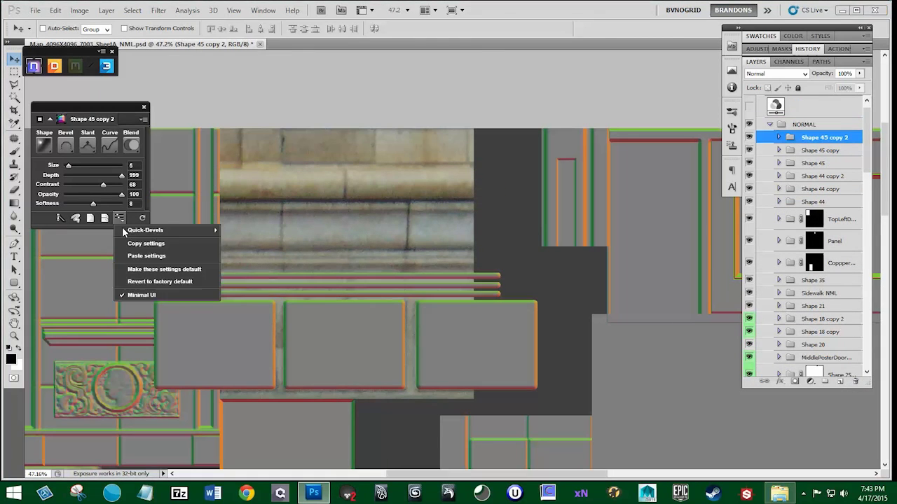
click(144, 243)
- Draw a rounded rectangle with a 13 px radius at 0% opacity along the upper moulding and convert it to a normal-map shape
click(14, 283)
drag(208, 172, 499, 196)
key(0)
key(0)
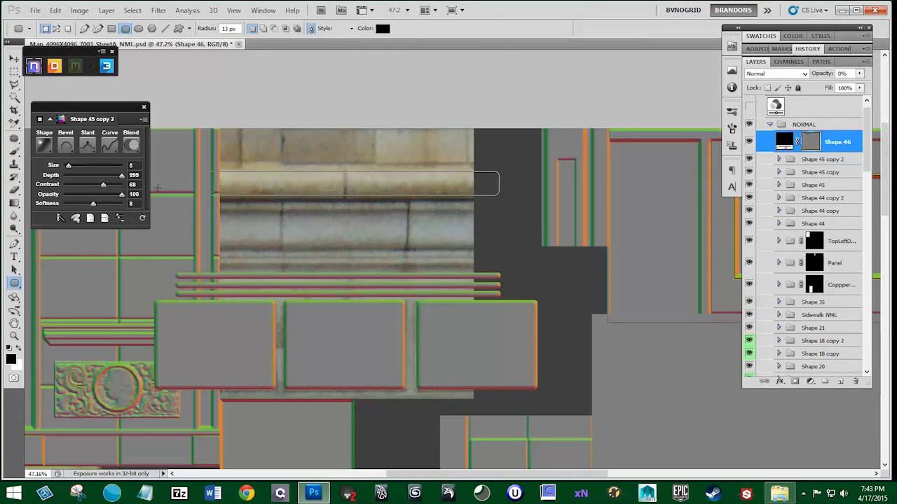
click(79, 167)
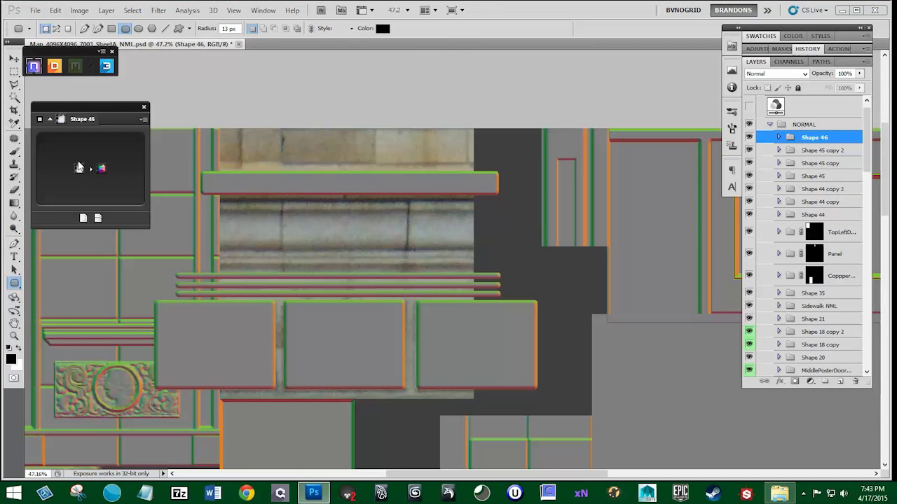
- Paste the copied bevel settings onto the upper moulding strip and set its size to 29 and softness to 16
click(121, 219)
click(139, 255)
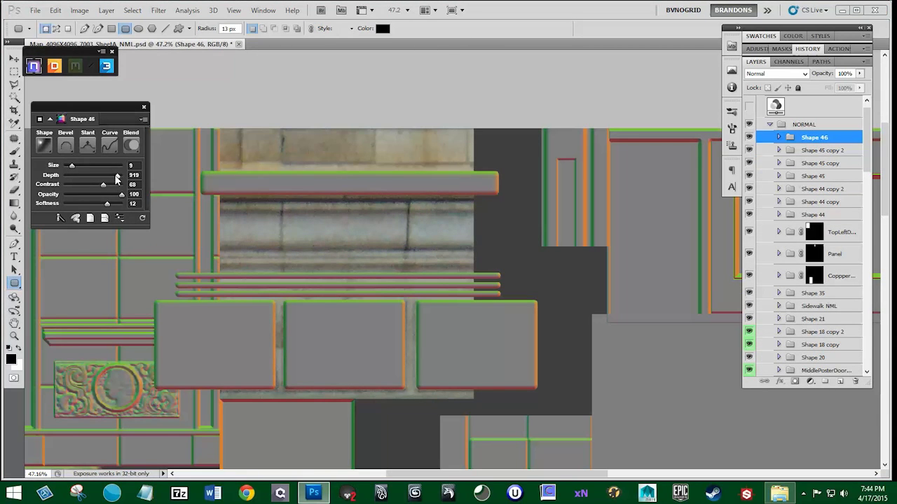
click(94, 167)
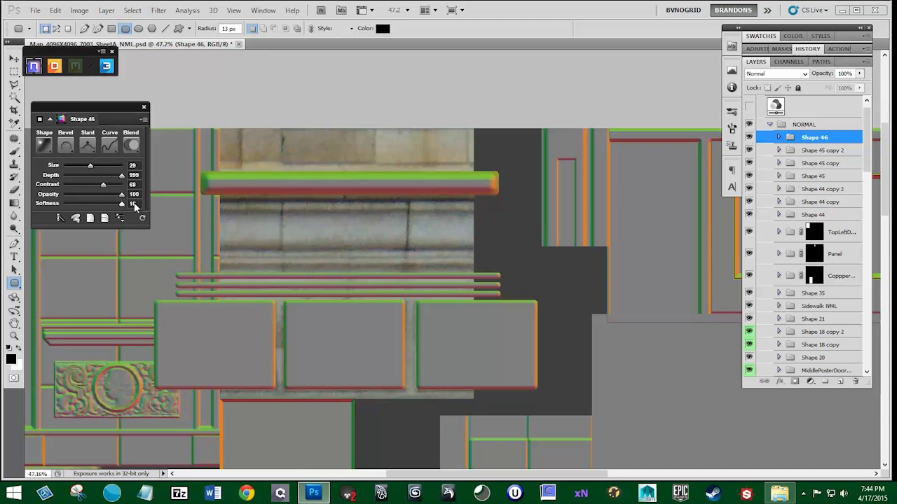
- Try other bevel curves, including Steep Slope - Jagged, on the upper moulding strip and return to Shallow Slope - Valley
click(66, 147)
click(46, 148)
click(116, 150)
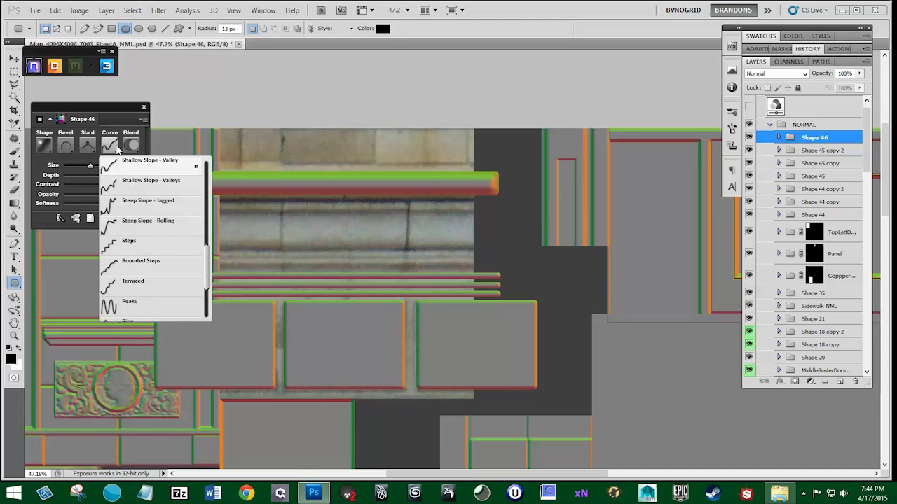
click(133, 203)
click(112, 149)
click(125, 245)
click(112, 149)
click(131, 263)
click(112, 150)
drag(207, 282, 207, 242)
click(140, 204)
- Scale up the upper strip to span the full moulding height and set its bevel size to 64
click(84, 166)
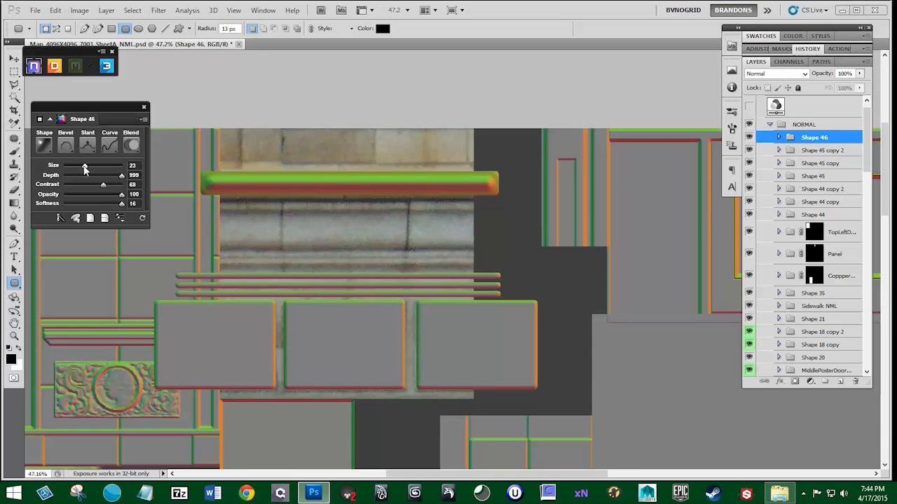
drag(84, 166, 94, 167)
key(ctrl+t)
drag(493, 168, 543, 163)
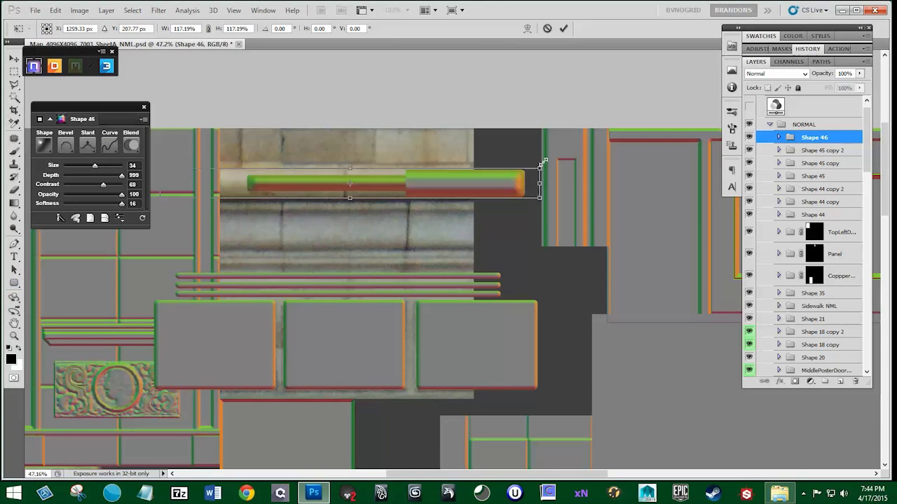
key(Return)
drag(106, 166, 122, 167)
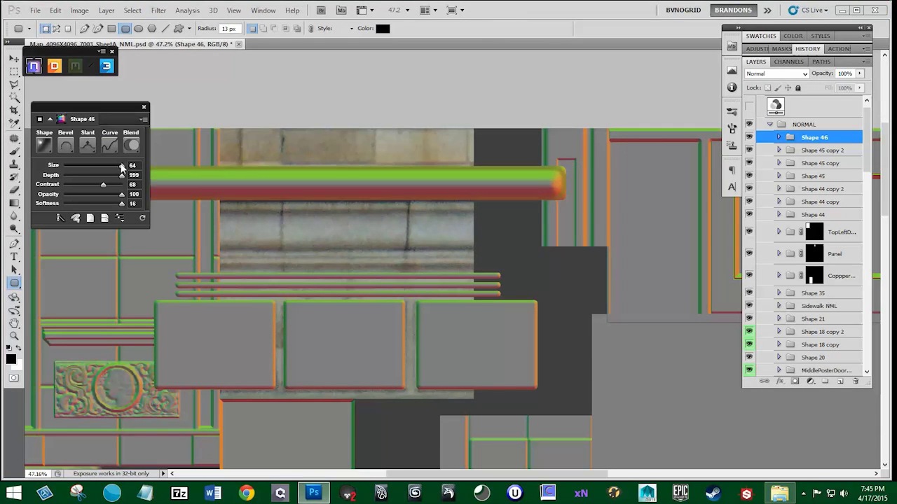
- Try the Cone - Asymmetrical and Notched Slope - Rounded curves on the enlarged upper strip
click(109, 145)
scroll(140, 238, up, 5)
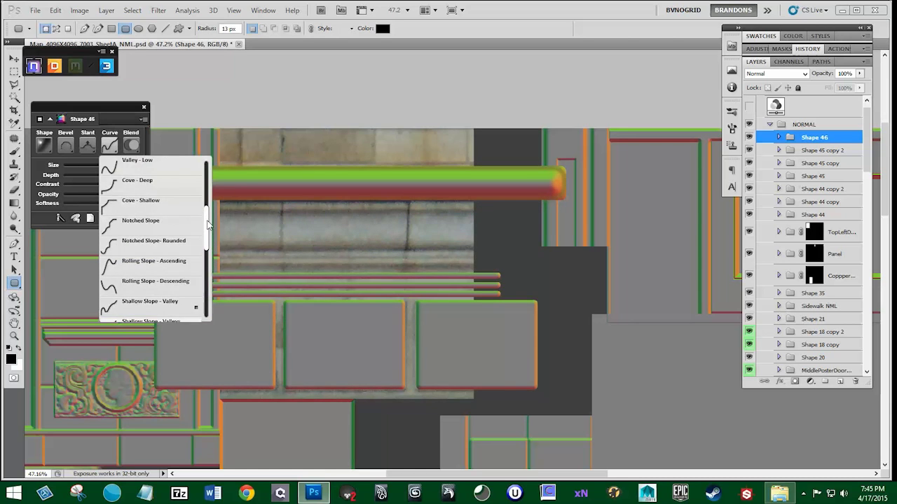
click(113, 159)
click(110, 145)
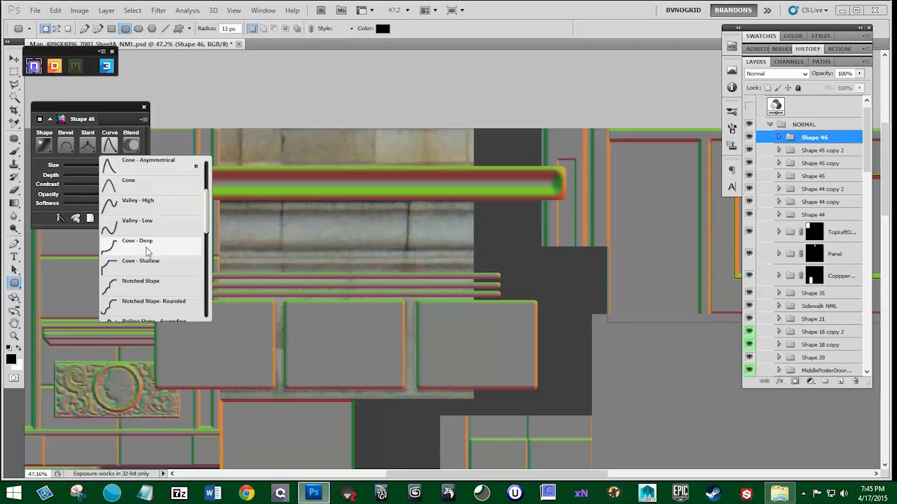
click(127, 247)
click(122, 146)
click(112, 145)
scroll(147, 225, up, 2)
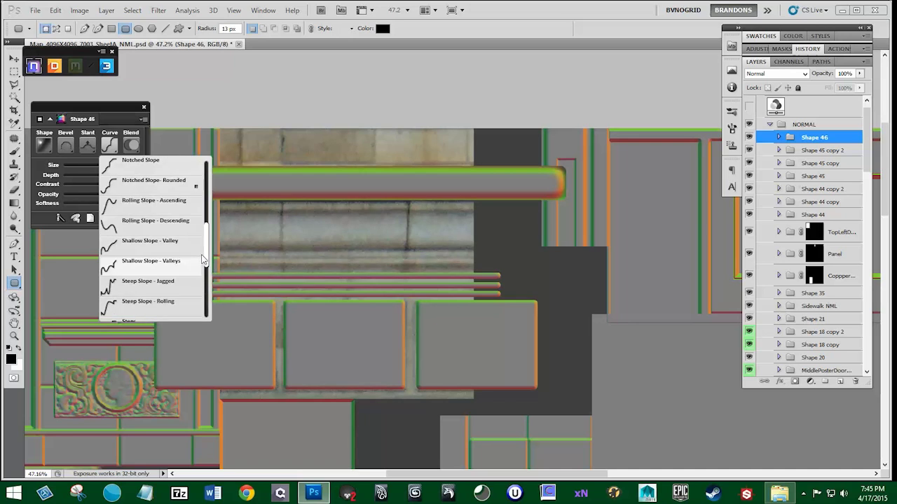
- Set the upper strip's curve back to Shallow Slope - Valley with bevel size 54
click(141, 200)
click(109, 145)
click(142, 199)
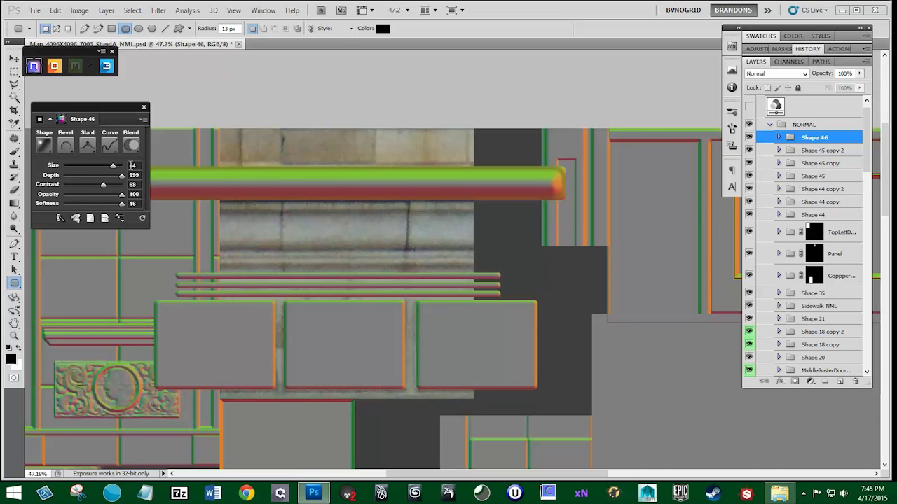
- Select rectangular areas covering the dark outer edges above and below the upper strip
scroll(423, 182, down, 1)
click(14, 71)
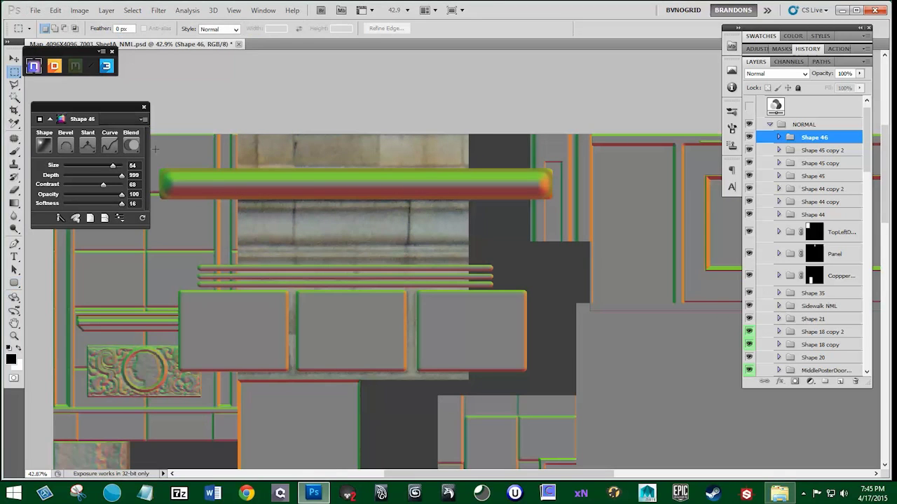
drag(157, 154, 581, 173)
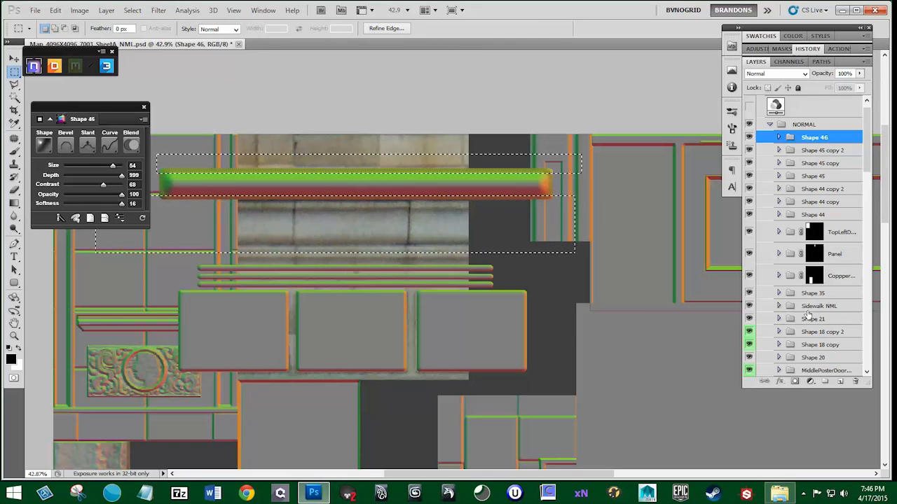
- Try adding a layer mask to the upper strip from the uninverted selection
click(794, 382)
key(ctrl+z)
key(shift+i)
click(794, 382)
key(ctrl+z)
key(shift+i)
- Invert the selection, mask off the upper strip's outer edges with it and compare against the moulding
click(132, 11)
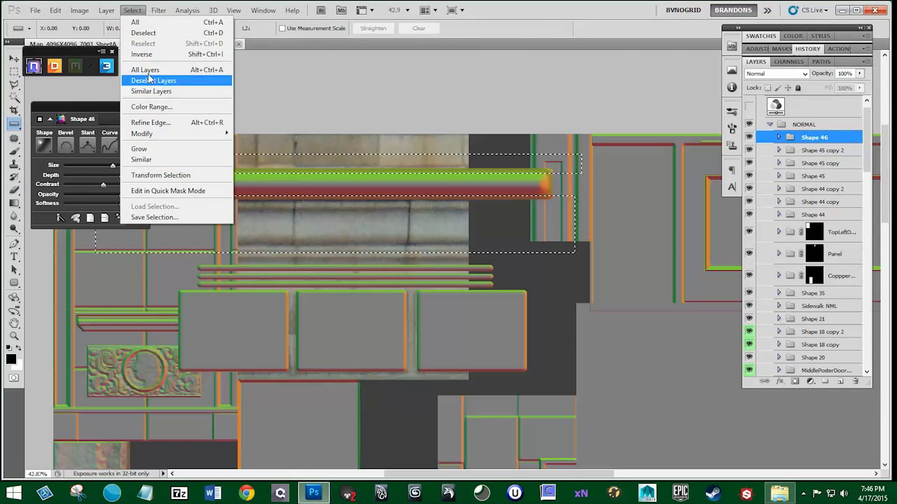
click(142, 54)
click(795, 382)
click(749, 143)
click(749, 143)
click(749, 142)
click(749, 143)
- Try to scale the masked upper strip by transforming the bevel layers inside its group
key(ctrl+t)
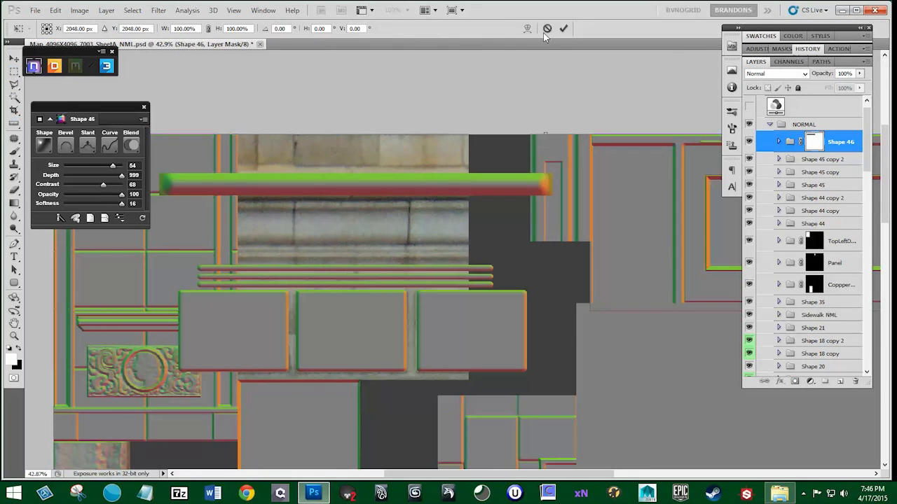
click(547, 29)
click(779, 142)
scroll(820, 168, down, 1)
click(838, 125)
shift+click(841, 298)
key(ctrl+t)
drag(552, 169, 613, 142)
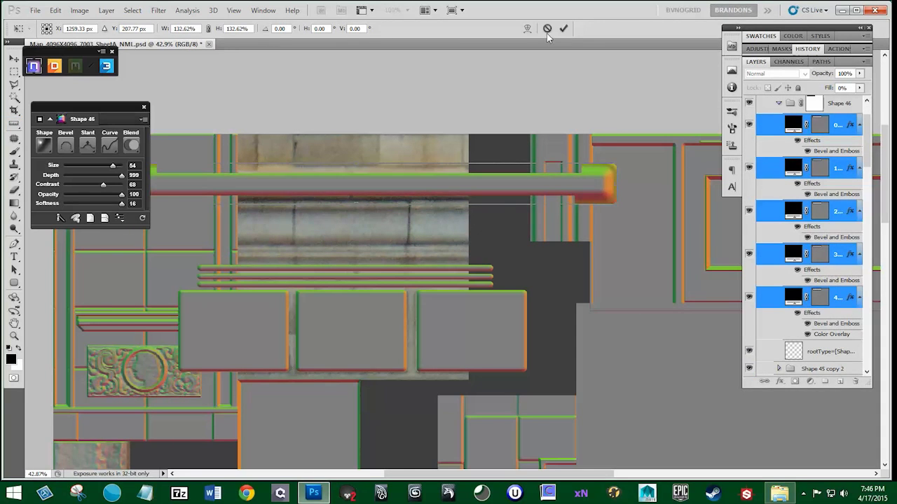
click(547, 29)
- Convert the masked upper strip group to a smart object and rasterize it
key(m)
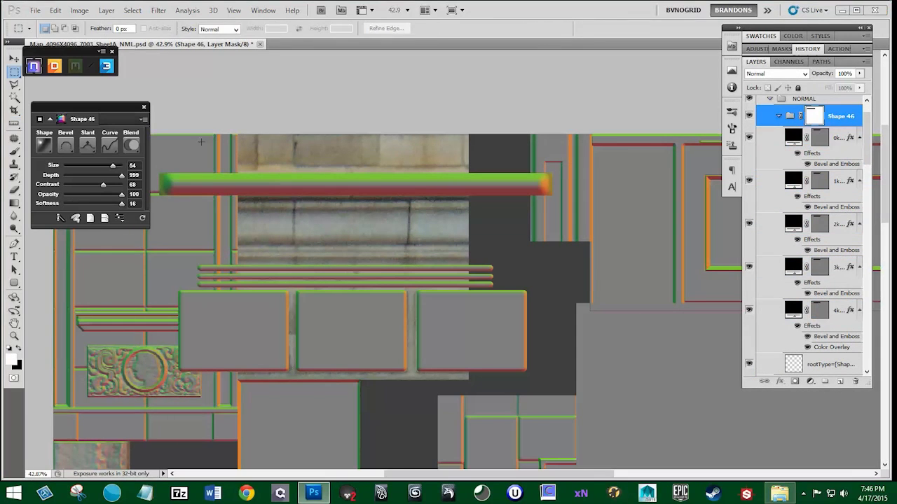
drag(156, 153, 620, 214)
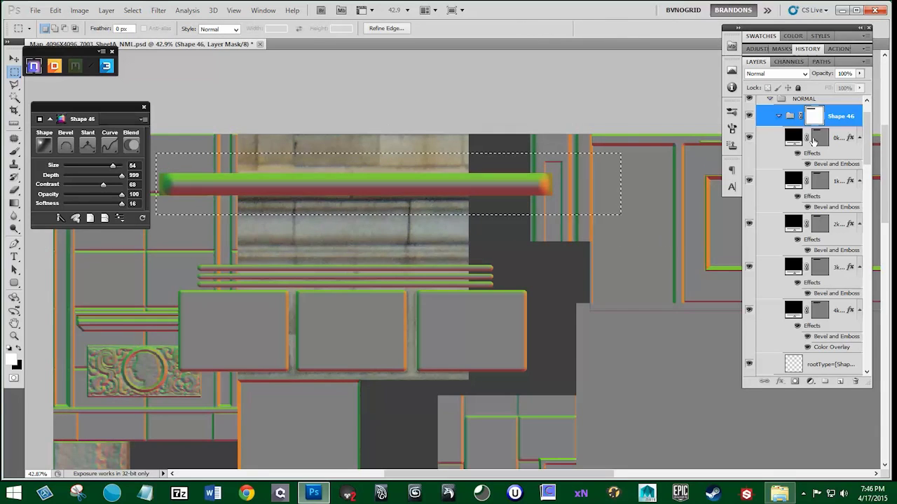
right_click(839, 119)
click(814, 271)
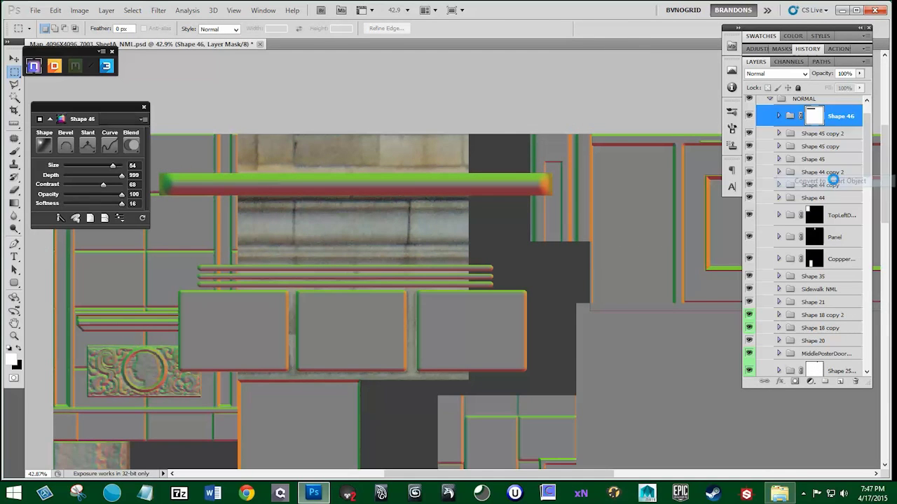
right_click(813, 117)
click(507, 190)
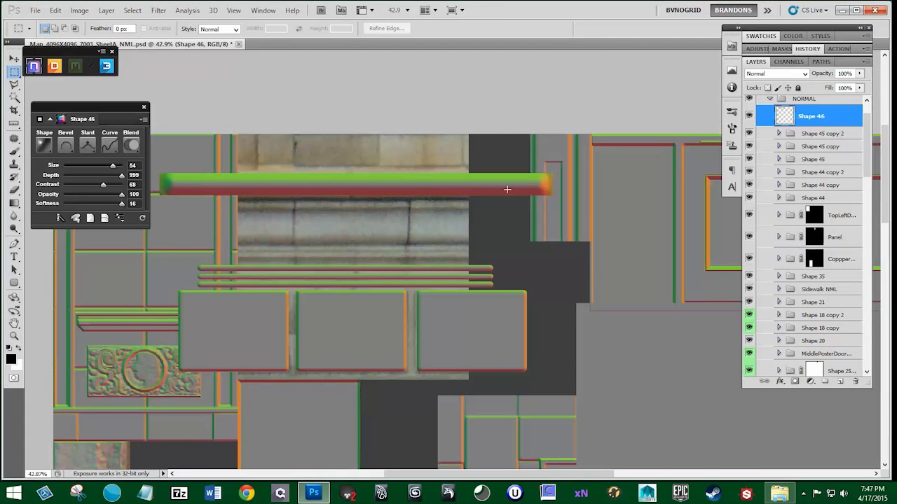
- Scale up the flattened upper strip to refill the moulding height and check its fit against the stone
key(ctrl+t)
drag(551, 172, 650, 119)
key(Return)
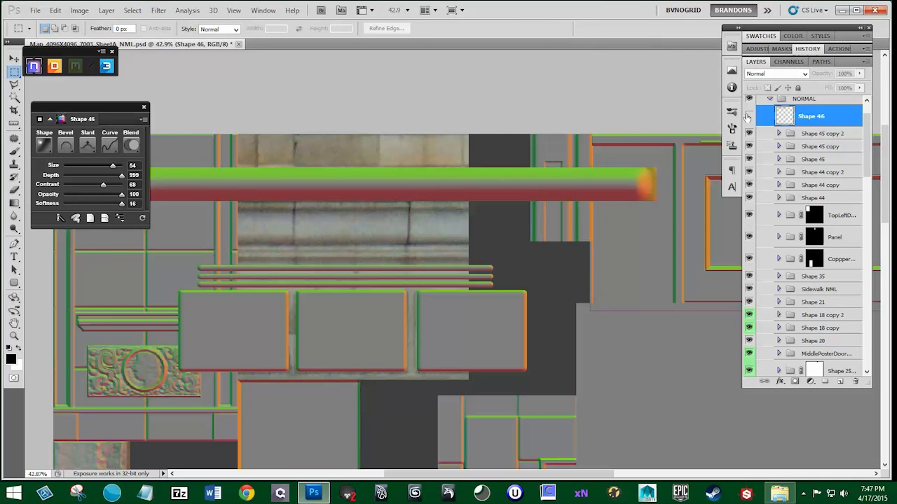
click(750, 116)
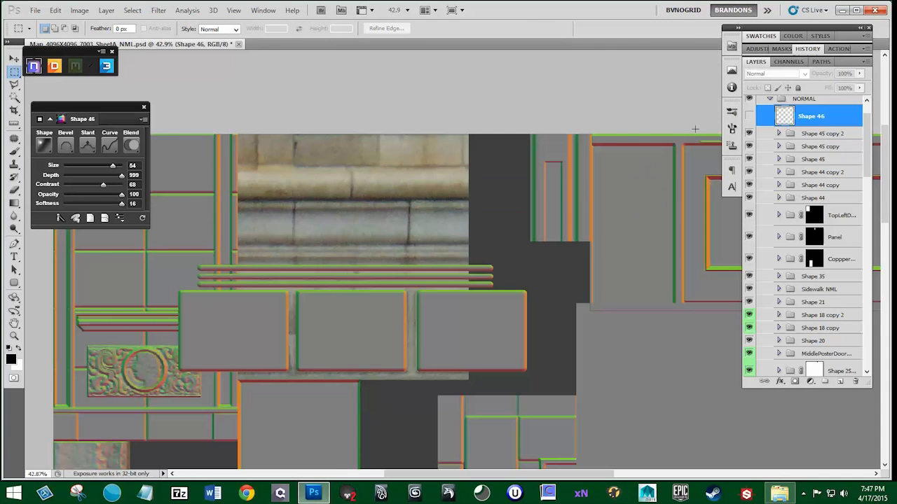
click(749, 116)
- Cut off the shaded ends of the upper strip using rectangular selections
key(Delete)
drag(313, 230, 439, 224)
drag(179, 130, 218, 202)
key(Delete)
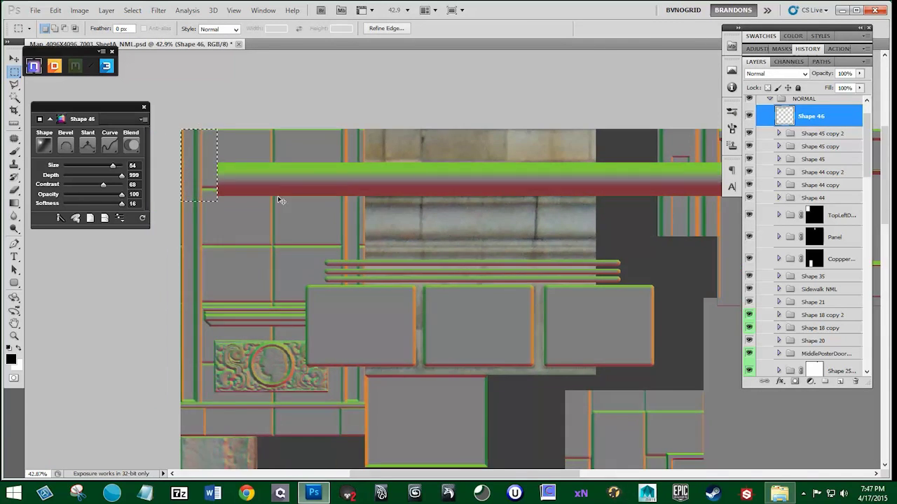
- Narrow the flattened upper strip to about one stone's width and place a copy beside it with a small gap between them
key(ctrl+d)
drag(518, 221, 430, 224)
key(ctrl+t)
drag(667, 183, 504, 174)
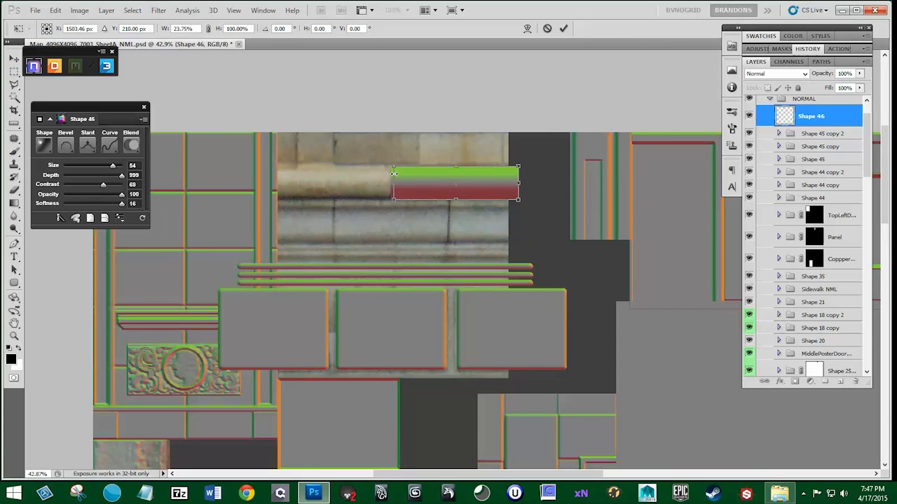
key(Return)
drag(357, 190, 355, 189)
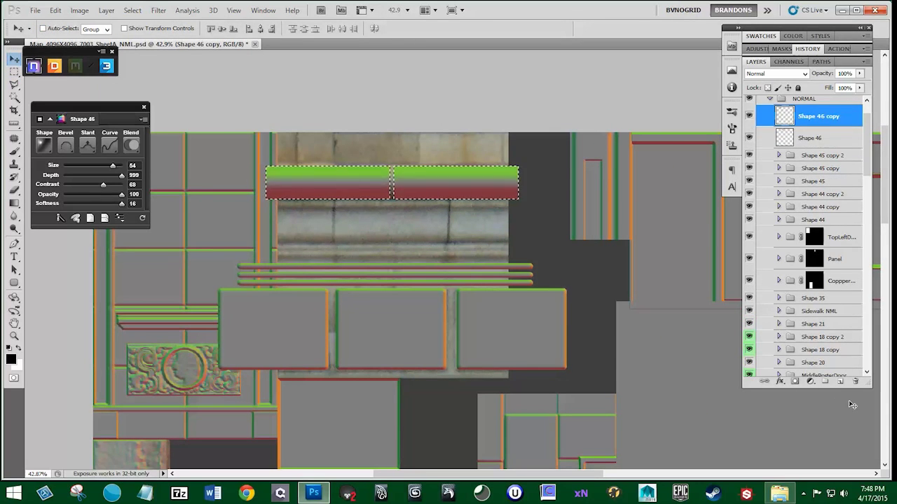
- Try to bevel both upper strips together from their combined selection, with size 52 and softness 16
click(840, 382)
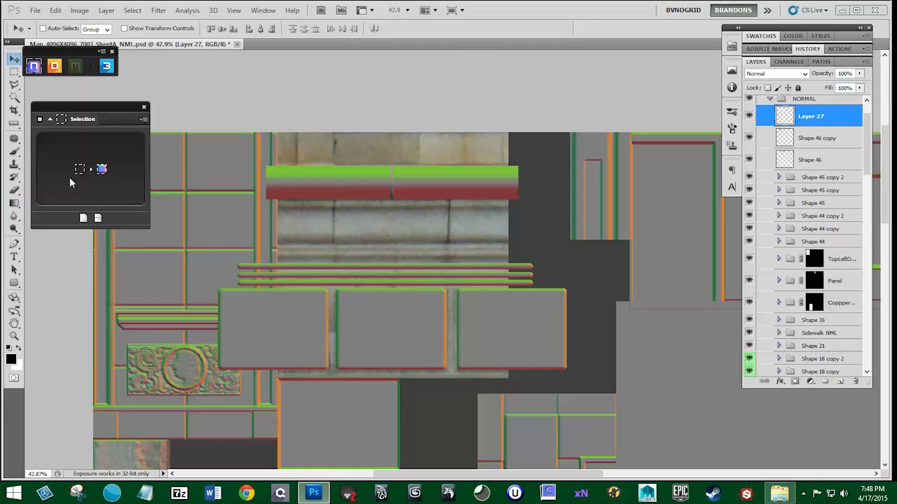
click(70, 177)
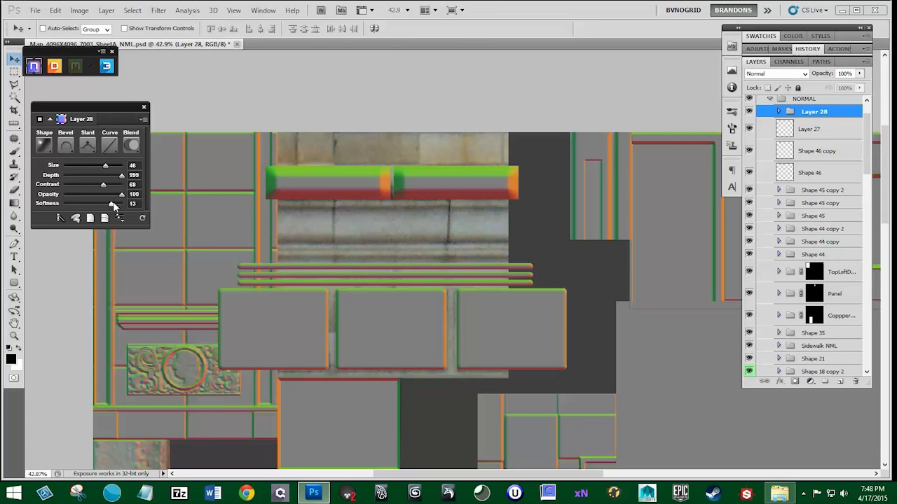
click(90, 164)
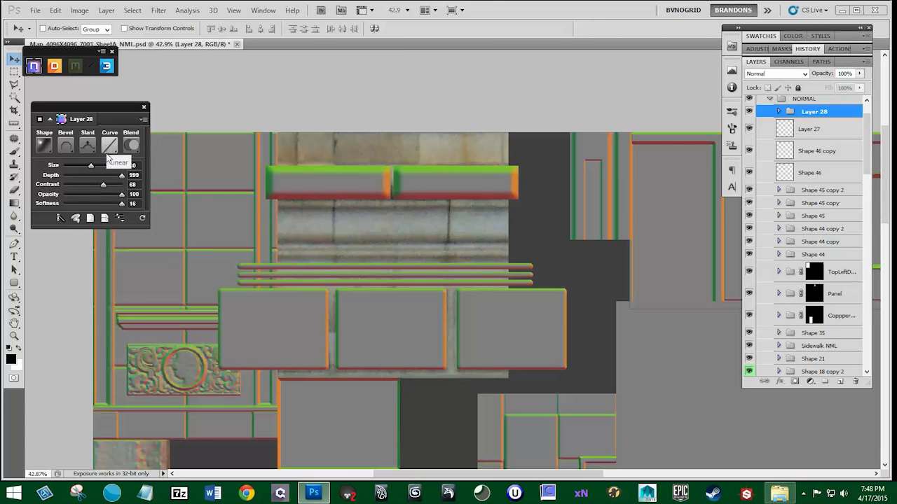
click(110, 145)
click(129, 265)
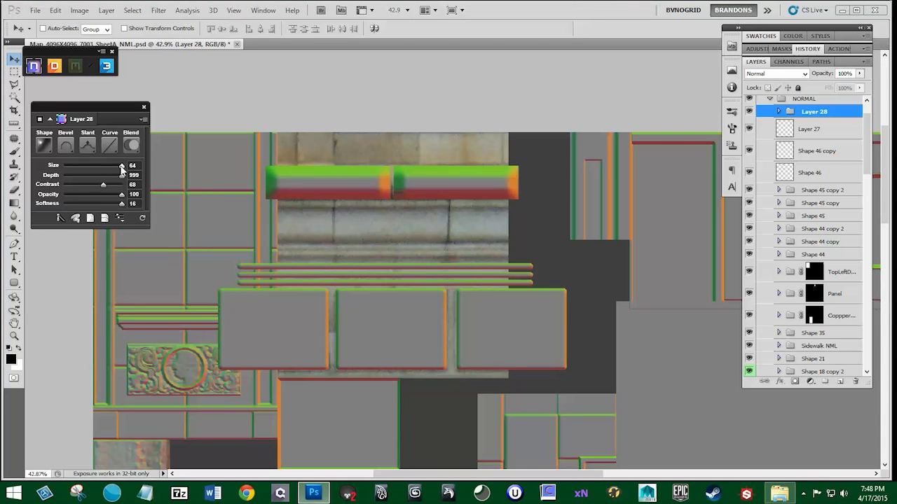
click(45, 145)
click(54, 165)
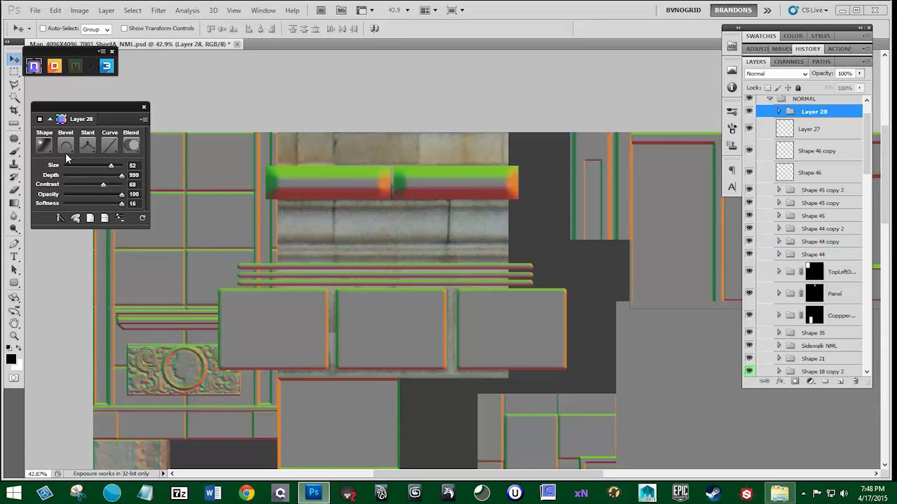
- Try several slant and curve presets on the trial bevel covering the two upper strips
click(88, 146)
click(110, 146)
click(130, 224)
click(110, 146)
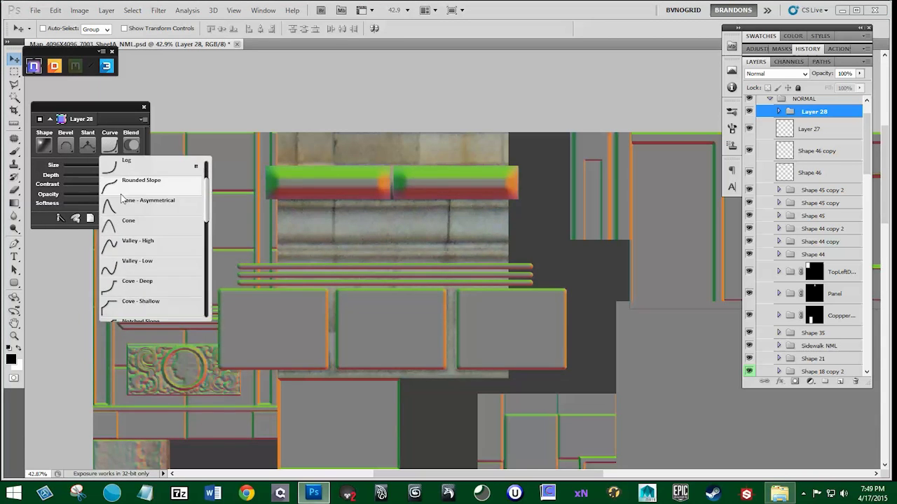
click(122, 201)
click(110, 145)
click(125, 205)
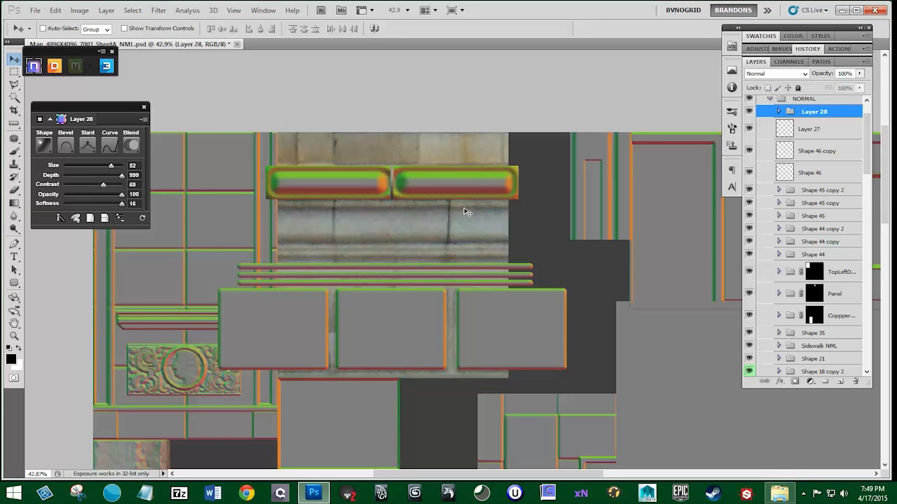
click(109, 145)
click(116, 165)
click(110, 145)
click(118, 196)
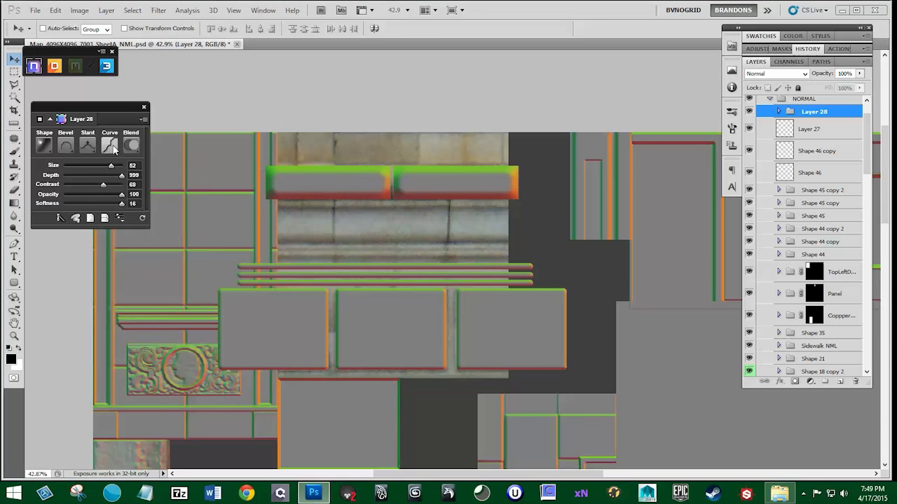
click(110, 146)
click(118, 199)
click(111, 146)
click(117, 219)
- Try to squeeze the trial bevel horizontally toward the joint between the two strips
key(ctrl+t)
drag(518, 183, 416, 188)
key(Return)
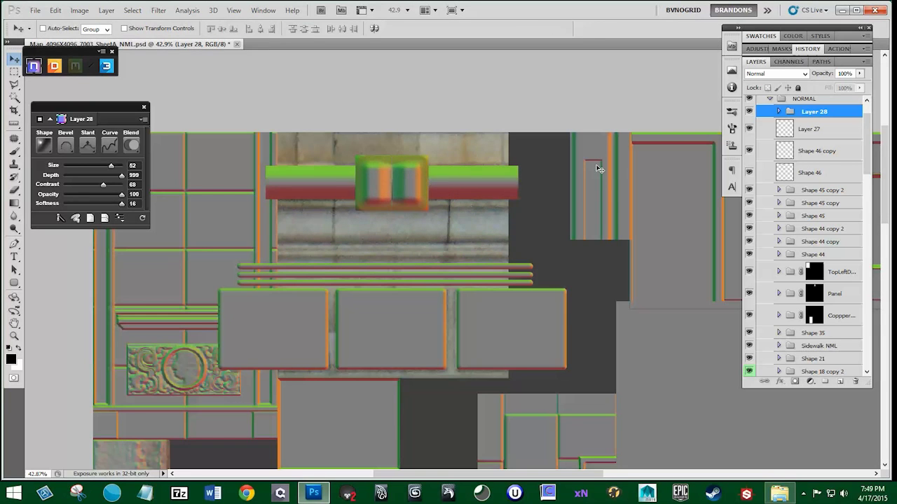
- Delete the trial bevel group and the empty layer created with it
drag(810, 138, 856, 381)
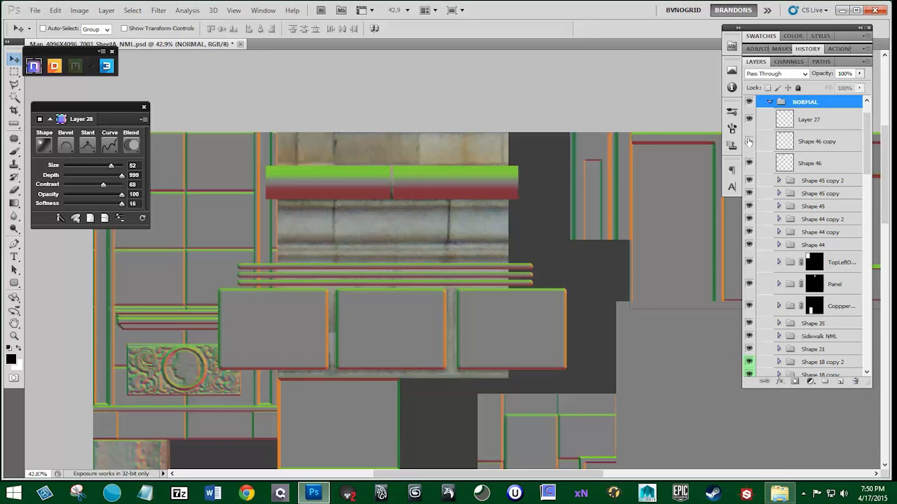
click(749, 182)
click(808, 49)
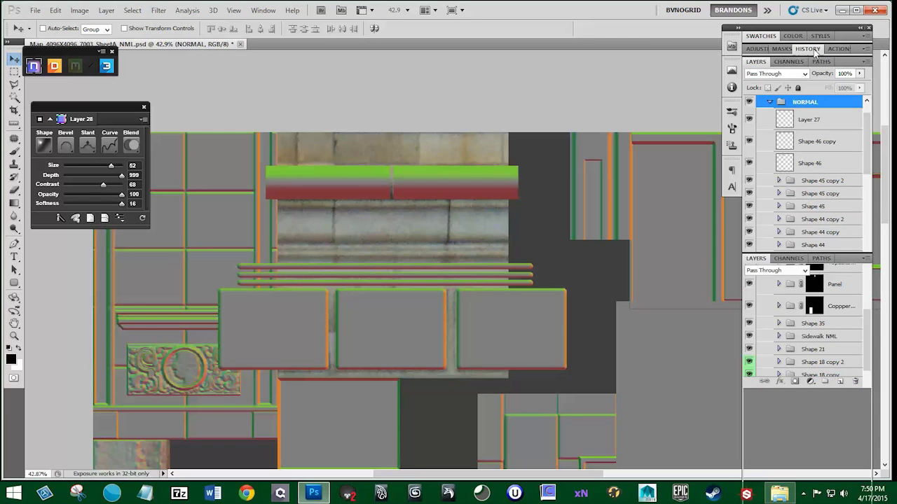
click(807, 83)
click(808, 49)
drag(807, 115, 855, 381)
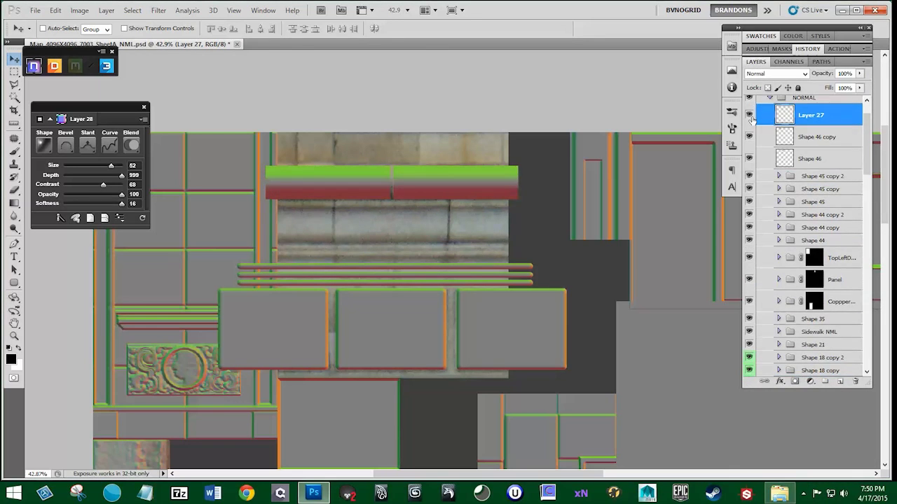
click(749, 115)
click(749, 115)
drag(810, 117, 855, 381)
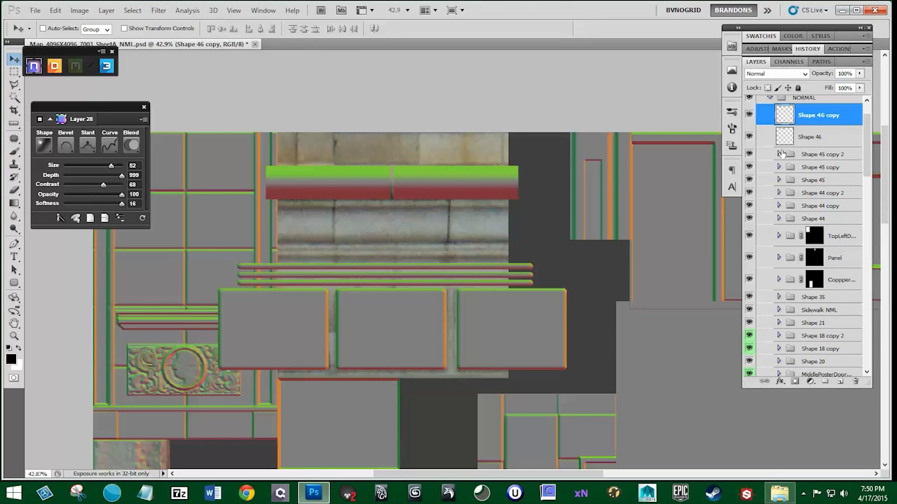
- Try to feather and contract a selection made from the two upper strips
mouse_move(749, 137)
mouse_down()
mouse_move(749, 115)
mouse_move(749, 133)
mouse_up()
click(132, 9)
mouse_move(189, 134)
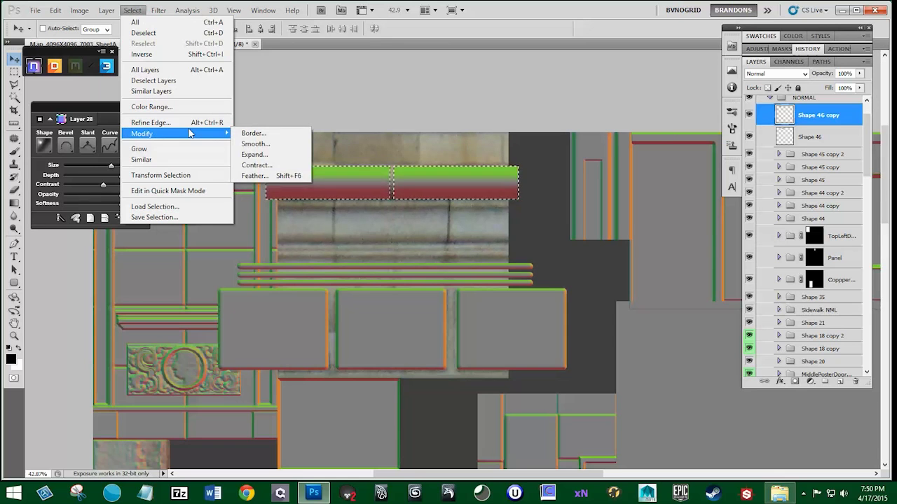
click(260, 176)
click(486, 168)
click(159, 10)
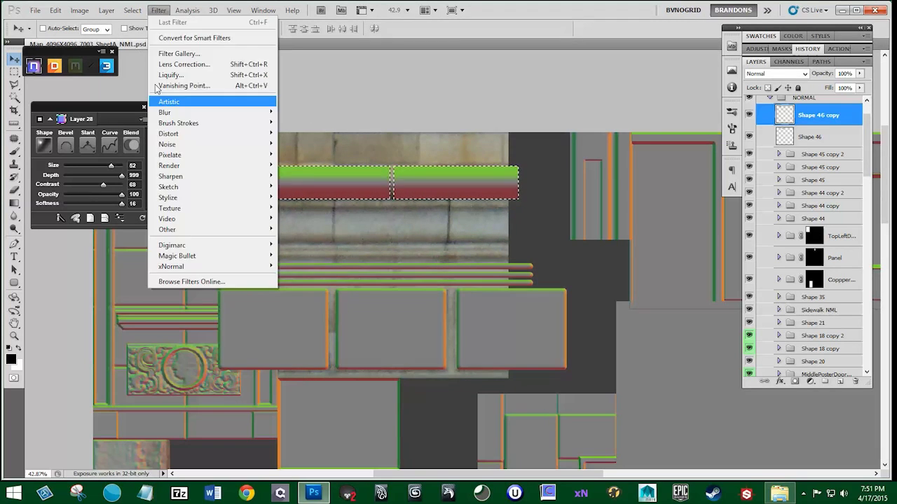
mouse_move(132, 10)
mouse_move(181, 136)
click(269, 168)
click(495, 169)
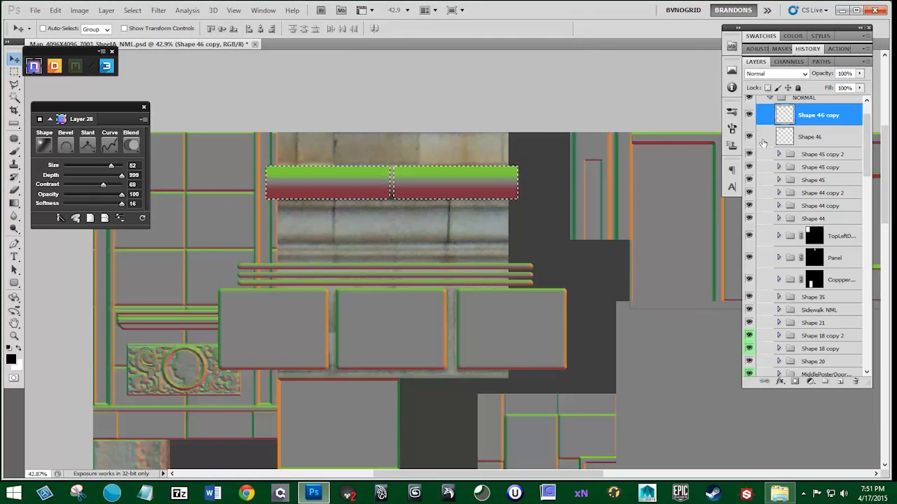
key(ctrl+d)
- Feather the selection around the two upper strips by 15 pixels and clear the hard edges on both layers
click(809, 136)
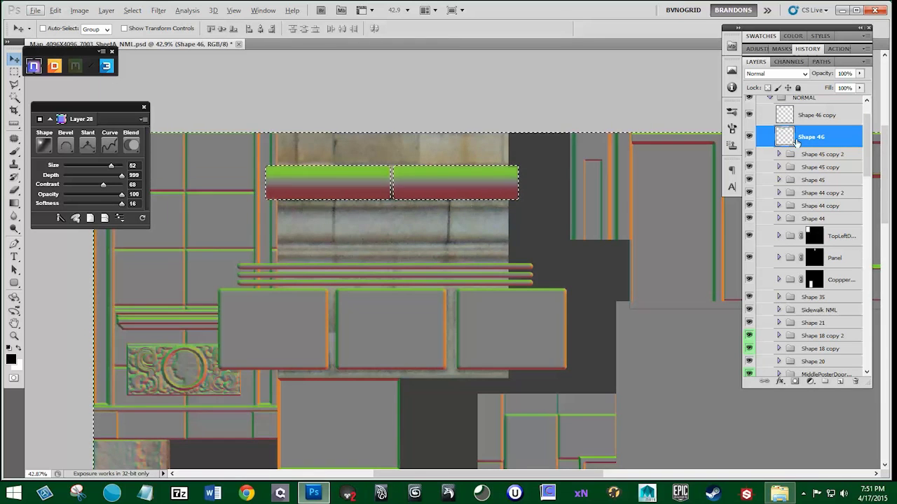
click(132, 10)
mouse_move(189, 133)
click(277, 179)
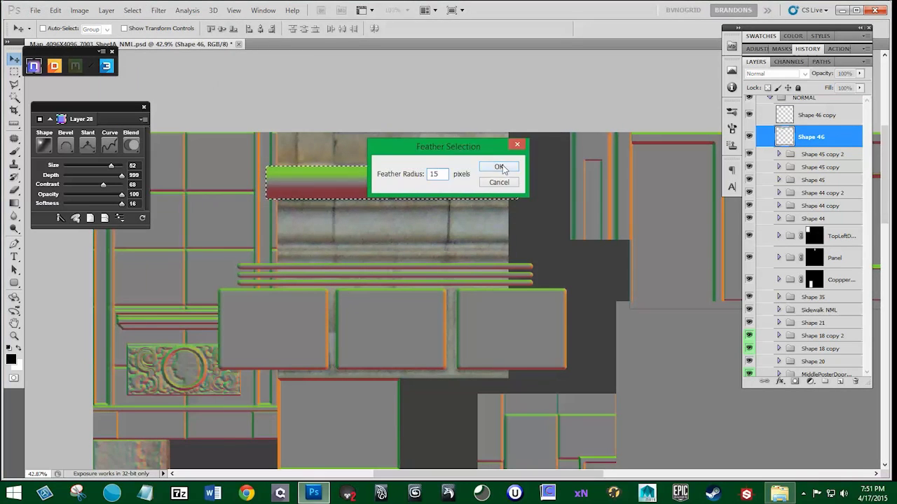
click(499, 167)
click(800, 121)
key(alt+bracketleft)
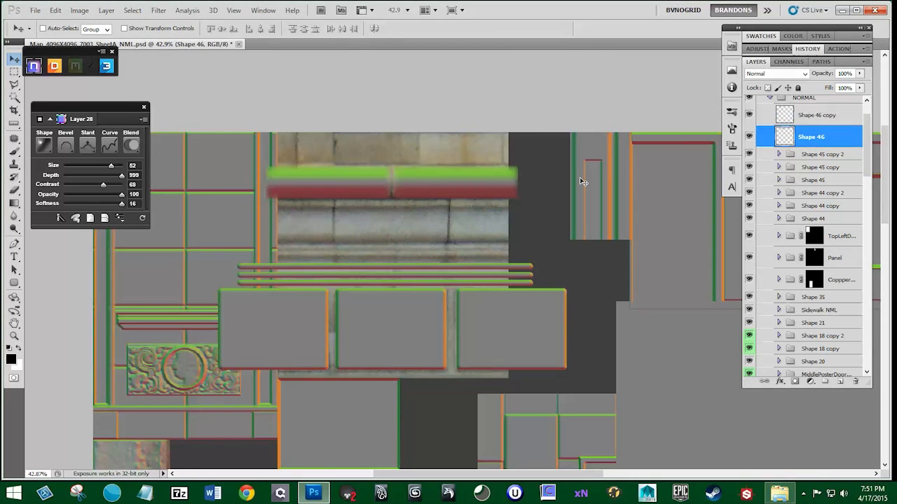
- Transform the two softened upper strips so their faded inner ends meet and close the gap
key(ctrl+t)
key(Return)
click(816, 116)
key(ctrl+t)
key(Return)
scroll(397, 196, up, 5)
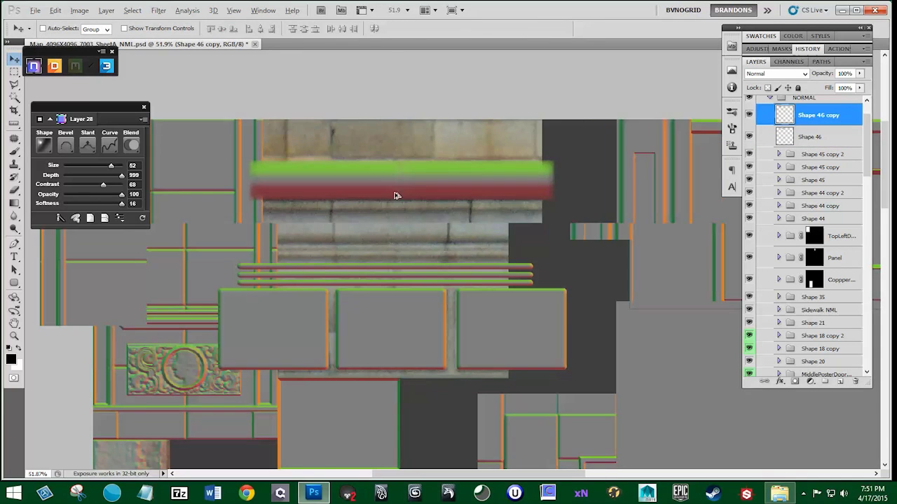
- Merge duplicates of both upper strips into one layer beneath them and marquee the central joint to keep its seam
drag(831, 141, 815, 186)
scroll(565, 214, down, 5)
right_click(815, 183)
click(806, 425)
drag(831, 74, 805, 75)
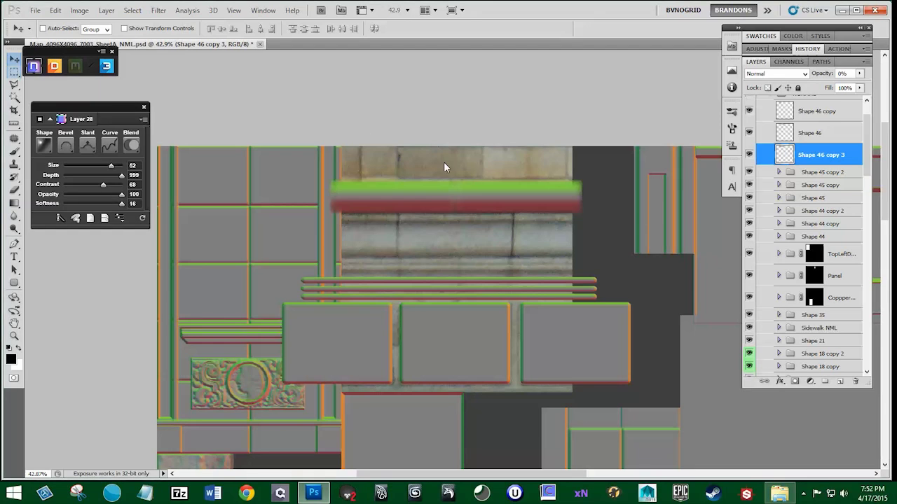
key(m)
drag(442, 166, 478, 220)
click(750, 155)
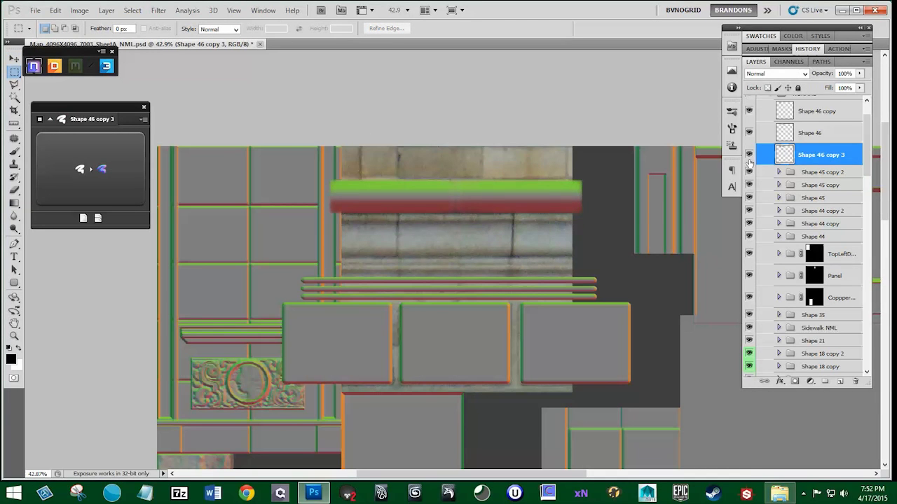
scroll(801, 147, up, 1)
- Hide the three upper strip layers to uncover the stone moulding for drawing rounded rectangles
drag(615, 243, 587, 222)
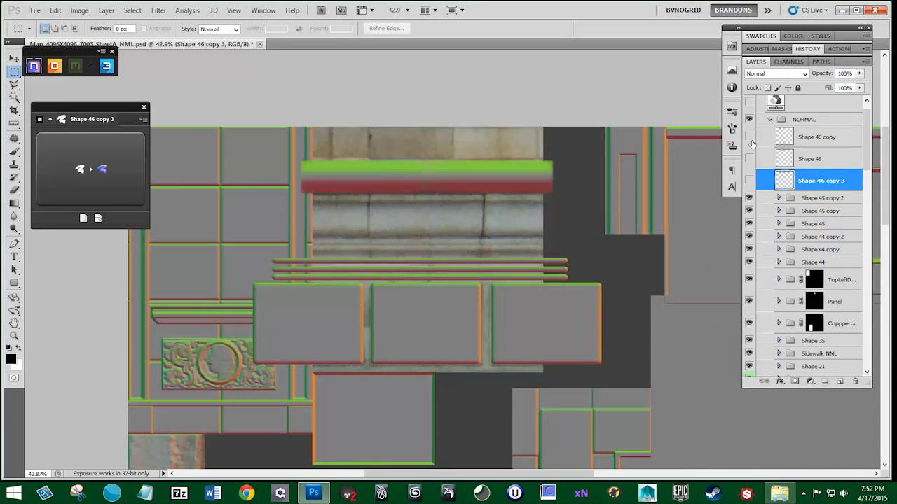
drag(749, 137, 749, 181)
click(793, 201)
click(16, 284)
click(56, 292)
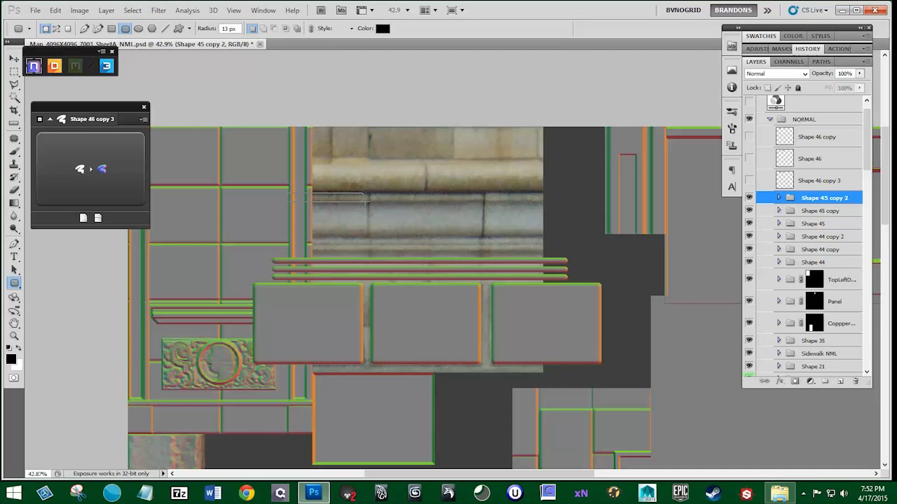
- Draw a rounded rectangle with 6 px radius along the thin ledge above the middle stone and bevel it with size 22 and softness 13
drag(369, 201, 368, 203)
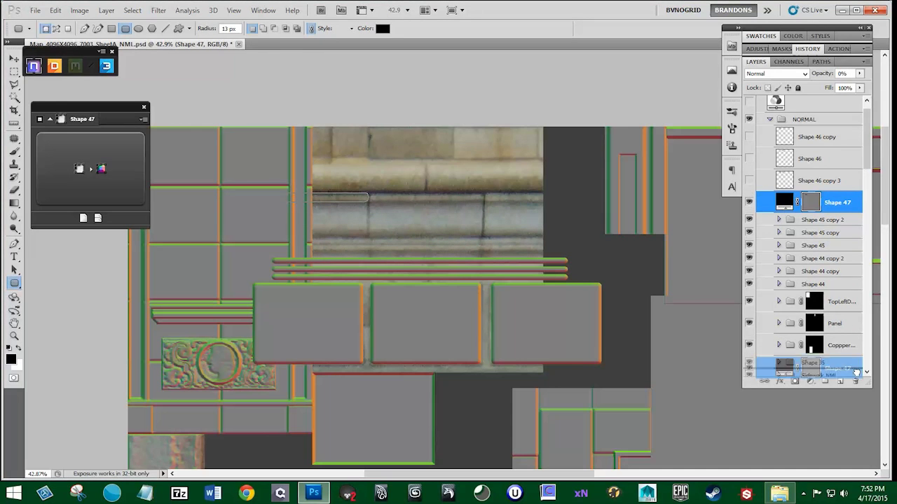
key(Delete)
text(5)
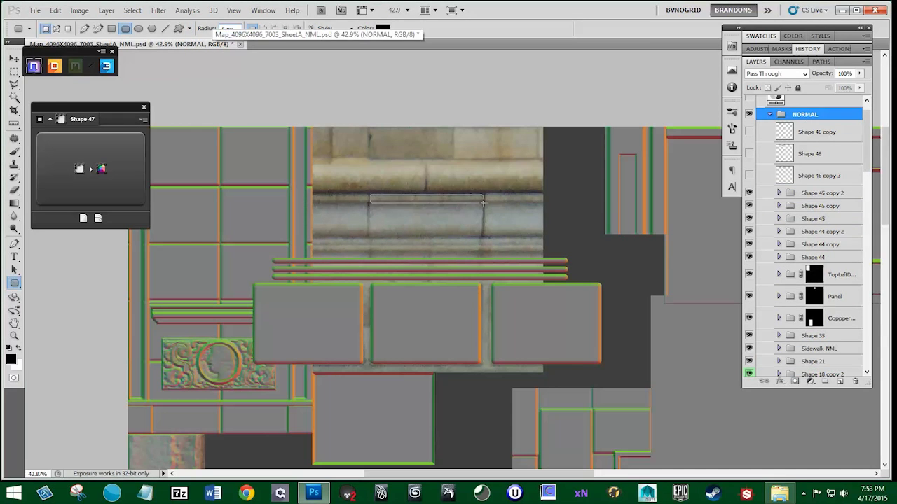
drag(483, 203, 483, 203)
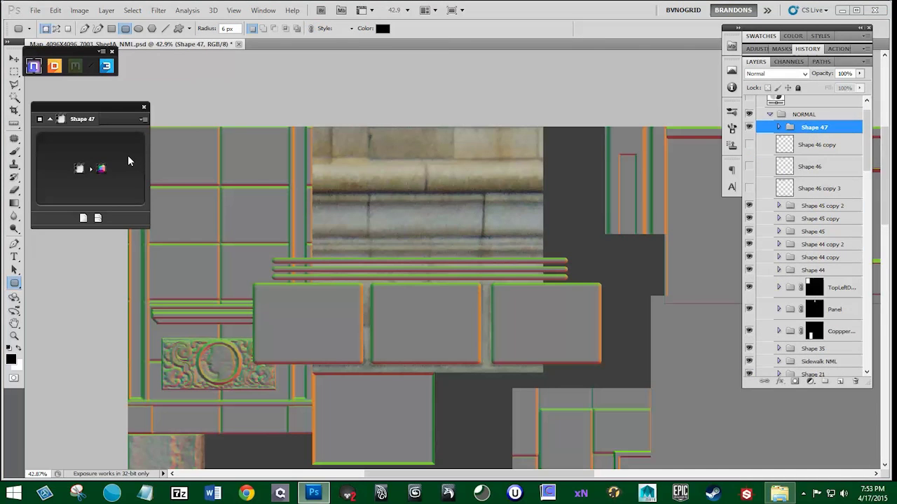
drag(68, 204, 93, 204)
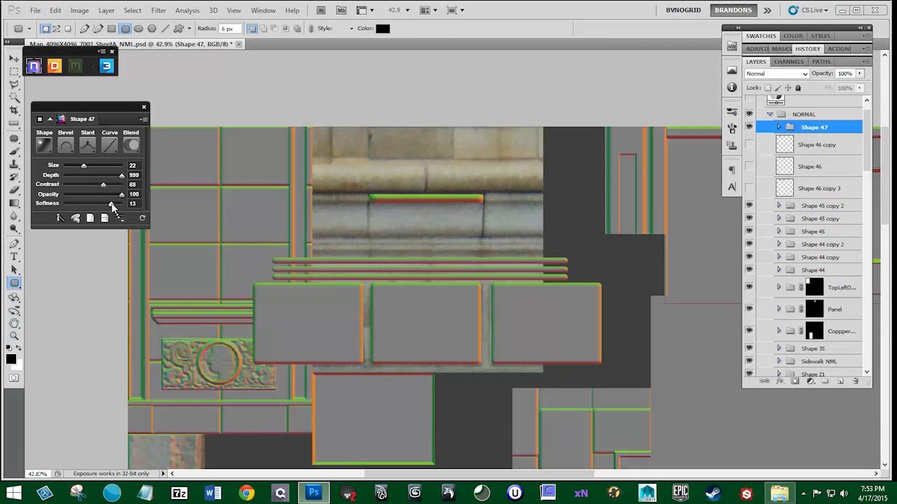
- Copy the bevelled ledge strip to both sides so it spans the neighbouring stones
key(v)
drag(322, 207, 566, 217)
scroll(546, 212, down, 2)
scroll(545, 208, up, 3)
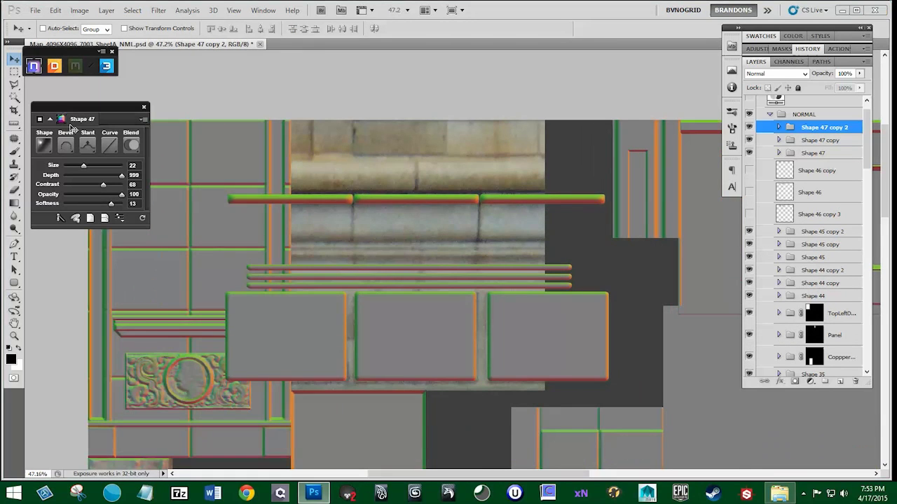
- Draw a long thin strip just above the ledge, bevel it with size 8 and softness 0, and stretch its height to about 157%
key(u)
drag(560, 194, 560, 194)
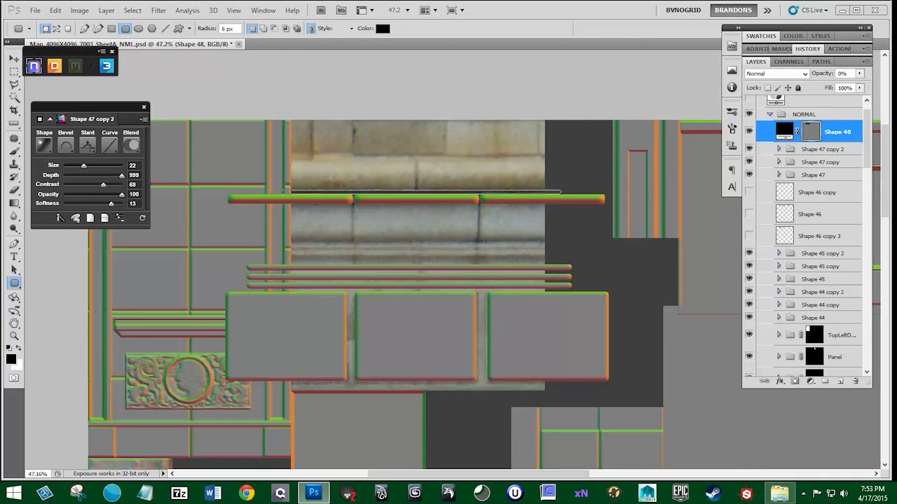
click(89, 149)
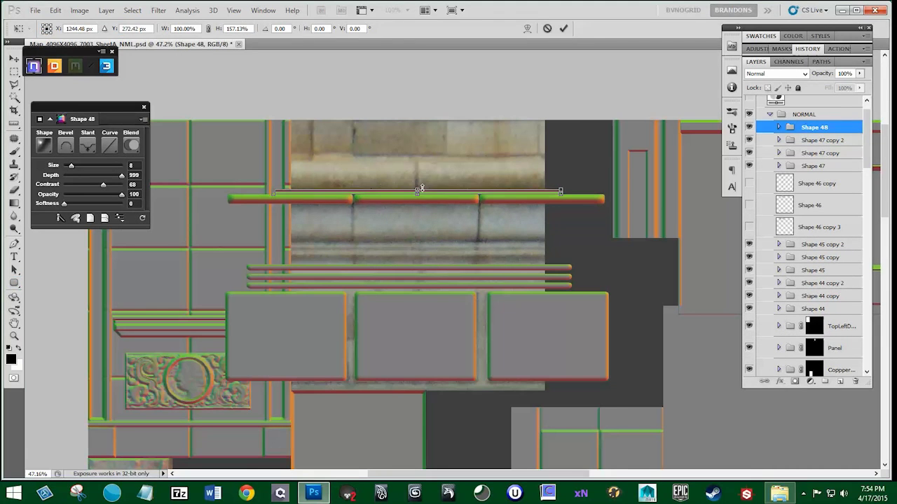
key(Return)
- Show the upper strip layers again and select the three Shape 44 layers to identify them
click(749, 245)
click(749, 269)
click(749, 270)
click(749, 283)
click(749, 283)
click(823, 283)
shift+click(814, 309)
key(v)
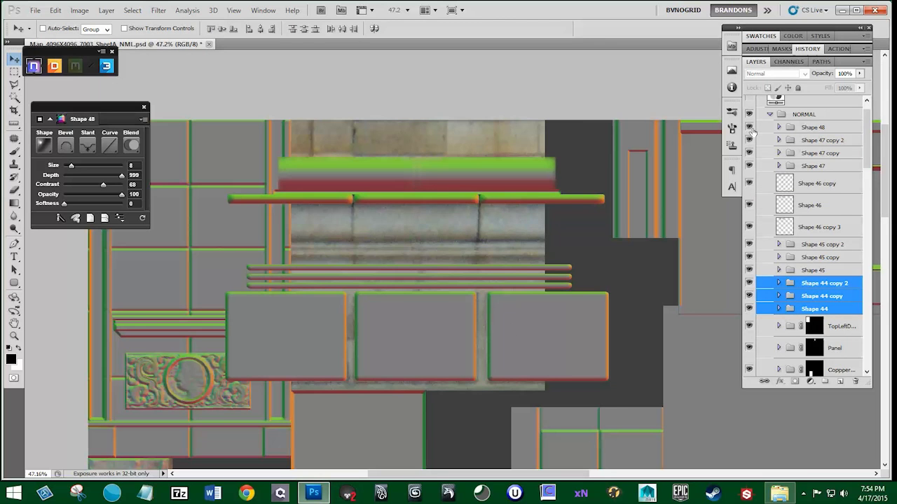
- Duplicate the three bevelled ledge strip layers and select one of the copies
click(749, 152)
click(750, 165)
click(749, 165)
click(813, 166)
shift+click(822, 140)
drag(821, 140, 840, 382)
click(820, 161)
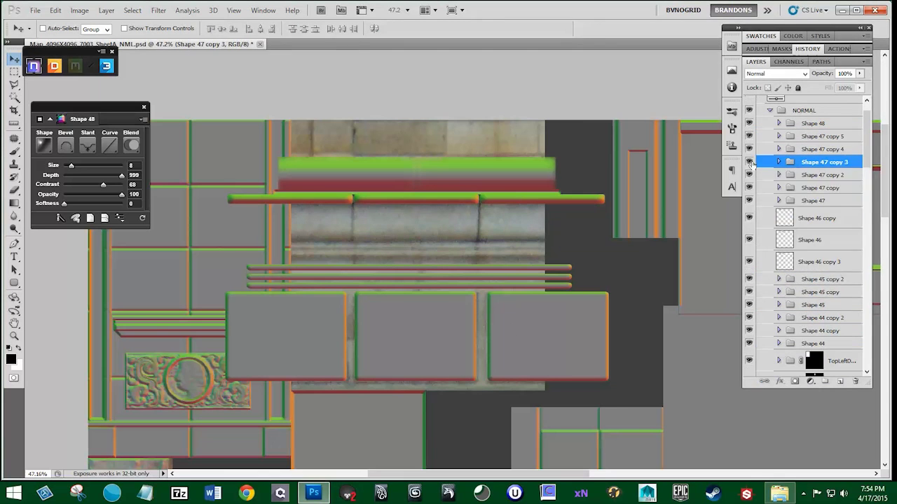
- Label the duplicated ledge strip layers Shape 47 copy 3, 4 and 5 blue and select all three
right_click(749, 150)
click(773, 248)
right_click(748, 135)
click(775, 234)
shift+click(804, 162)
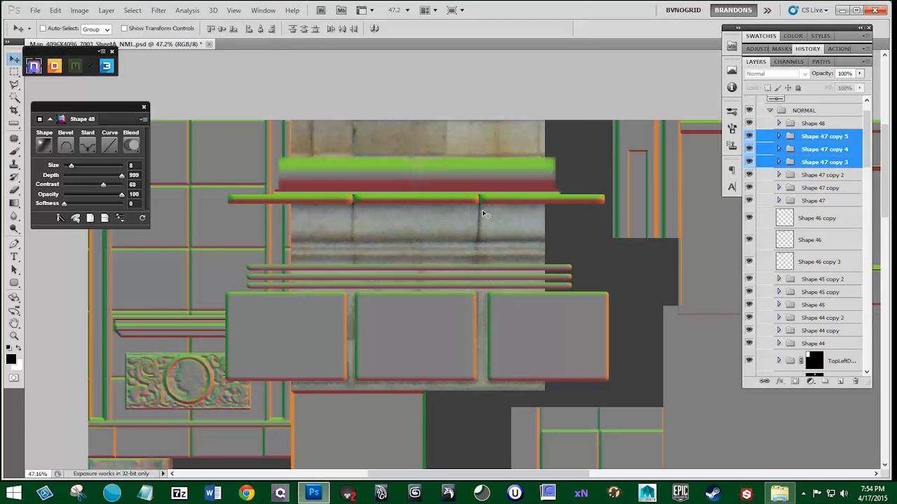
drag(482, 209, 415, 121)
key(ctrl+t)
key(Return)
drag(823, 149, 856, 382)
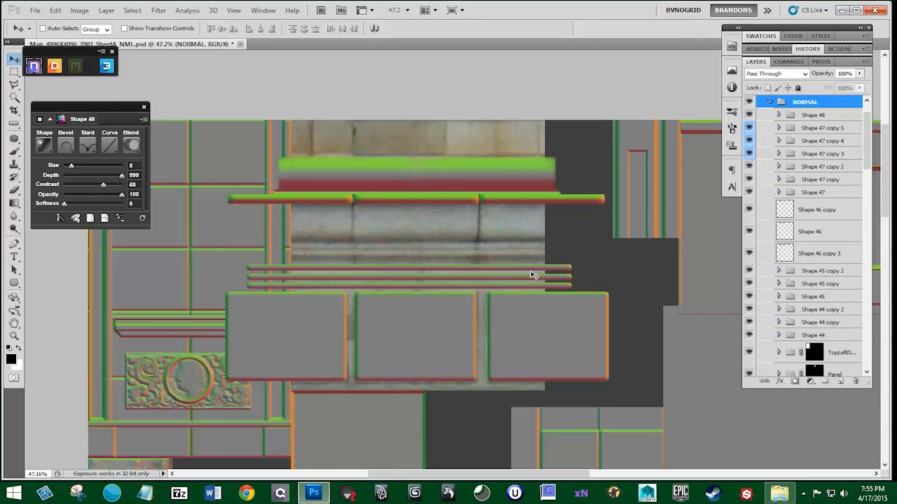
- Hide the blue-labelled strip copies, toggle the thin strip layers to identify Shape 45, and select it
click(752, 167)
click(755, 154)
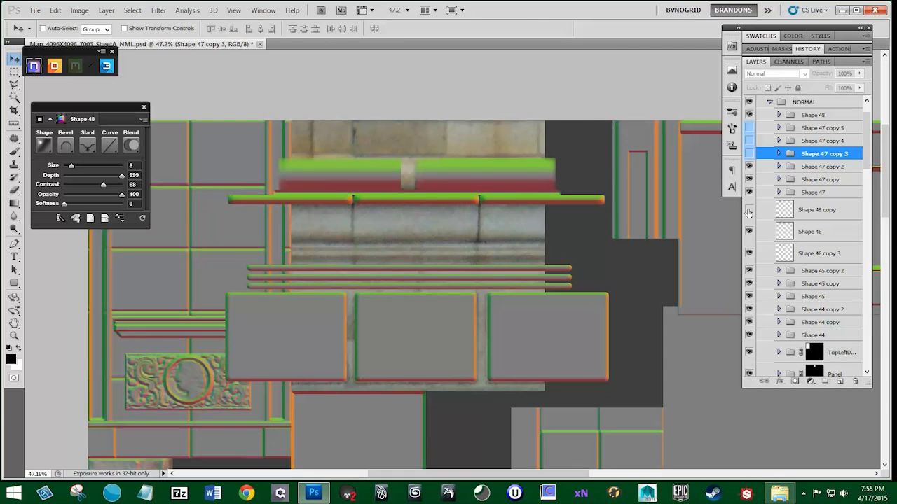
click(749, 295)
click(749, 308)
click(750, 309)
click(765, 297)
- Copy the Shape 45 strip to just above the three thin strips and scale the copy to about 136%
drag(488, 278, 484, 246)
key(ctrl+t)
drag(571, 255, 626, 216)
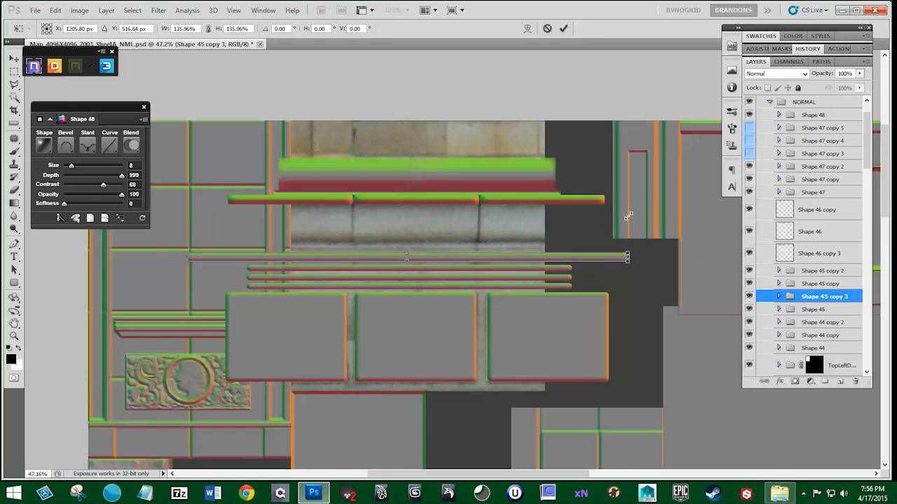
key(Return)
click(749, 296)
click(749, 296)
drag(607, 270, 608, 267)
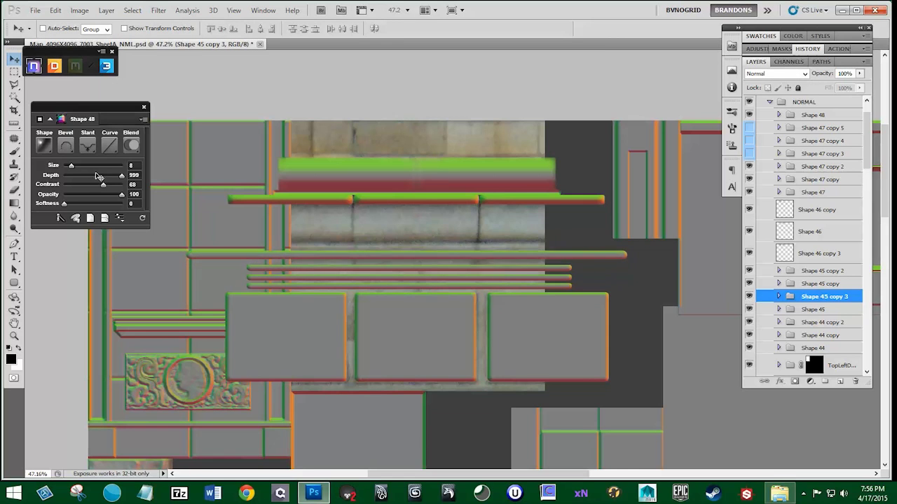
- Try several different bevel curve profiles with the enlarged strip's layer selected
click(749, 298)
click(750, 297)
click(750, 297)
click(110, 145)
click(140, 306)
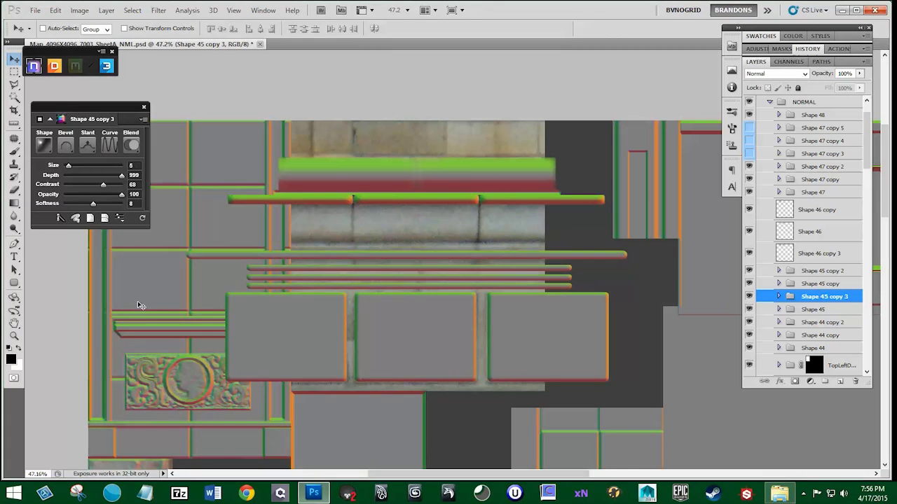
click(109, 145)
click(136, 291)
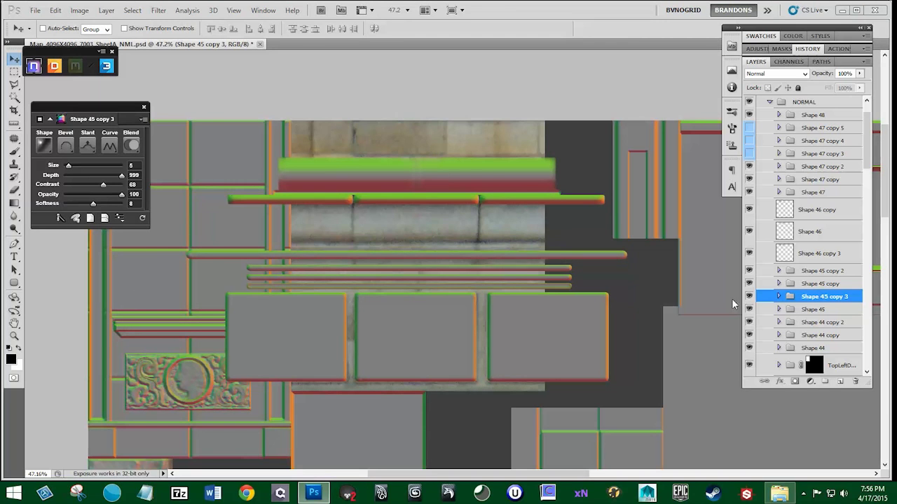
click(109, 145)
scroll(150, 239, down, 1)
click(151, 210)
click(110, 145)
click(150, 223)
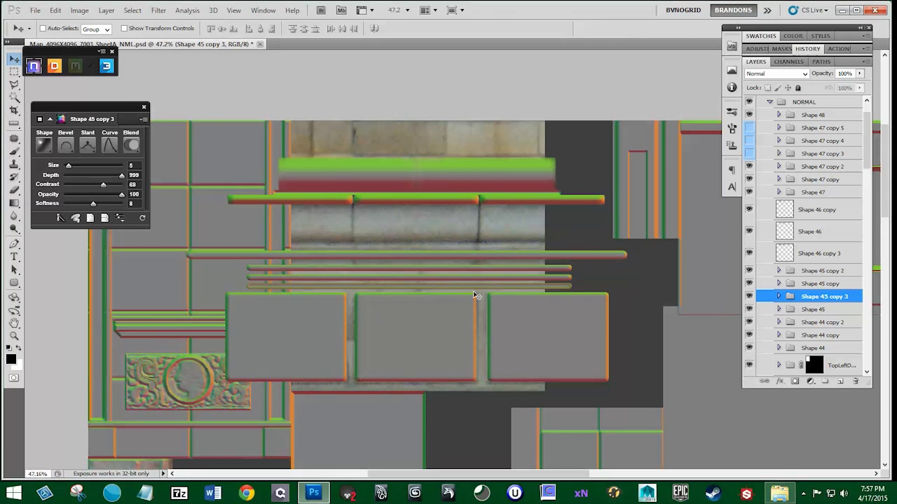
- Delete the lowest of the three thin strips and replace it with a copy of the middle one
click(814, 309)
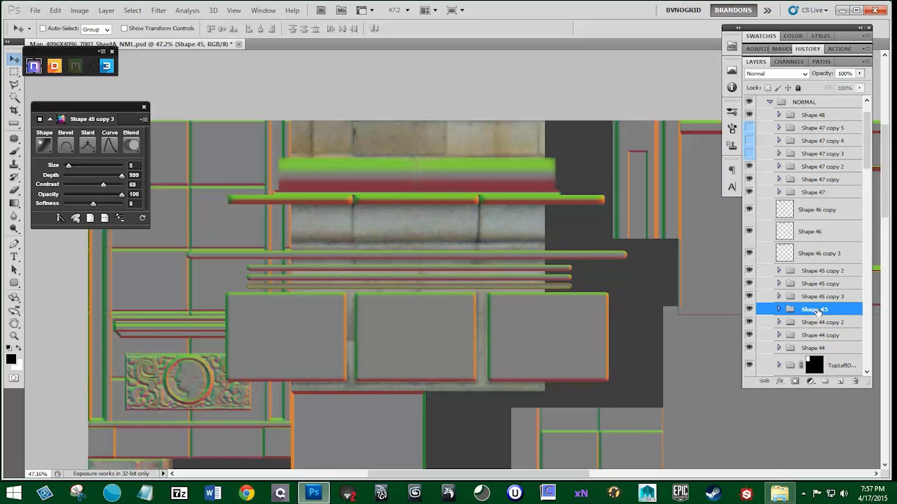
key(Delete)
click(749, 285)
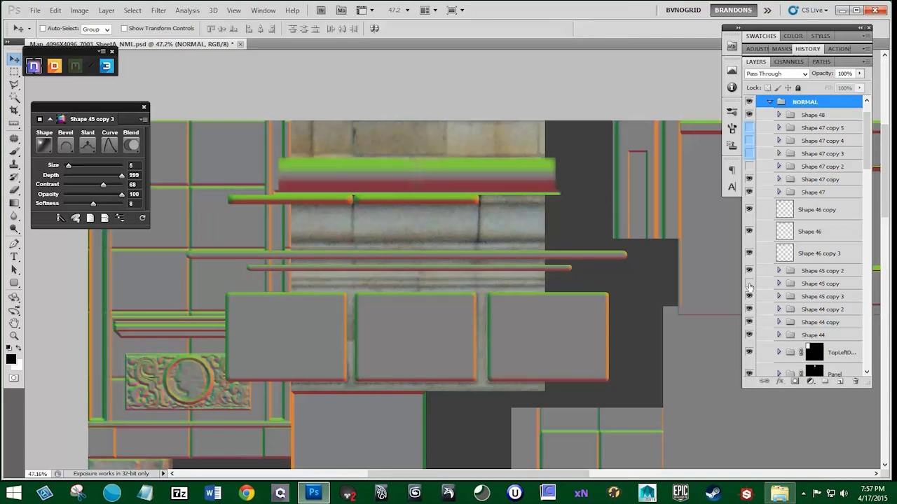
click(806, 284)
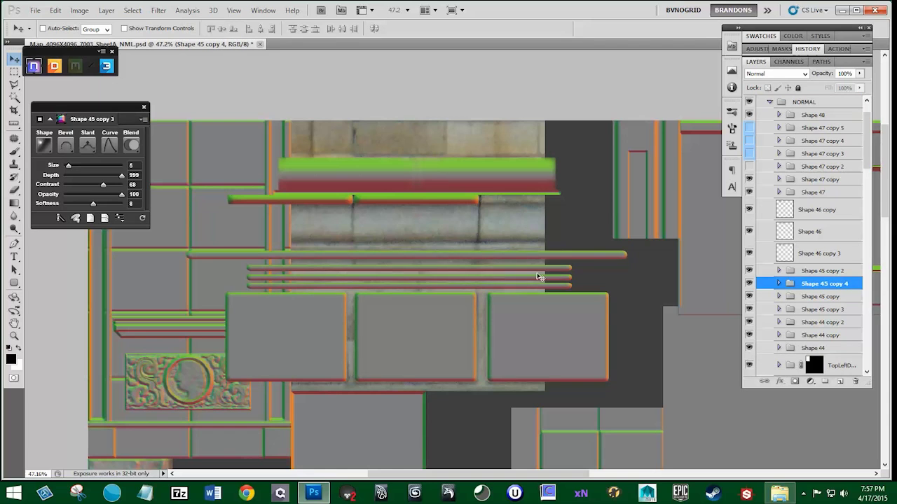
- Convert the enlarged strip Shape 45 copy 3 to a smart object and scale it up to span beyond the neighbouring blocks
click(749, 323)
click(813, 309)
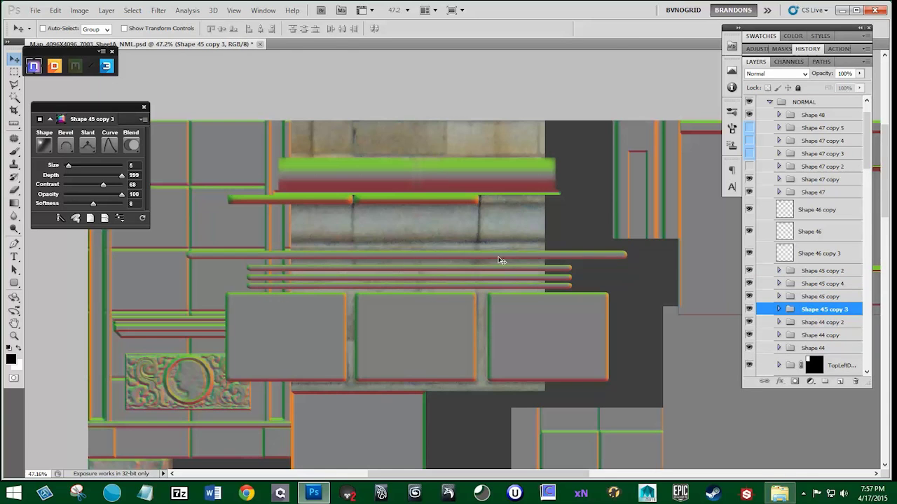
right_click(813, 309)
click(821, 320)
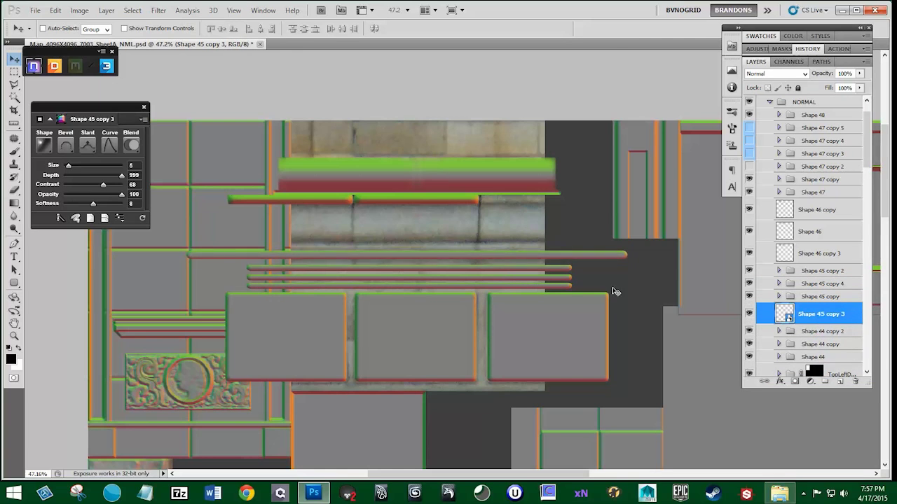
key(ctrl+t)
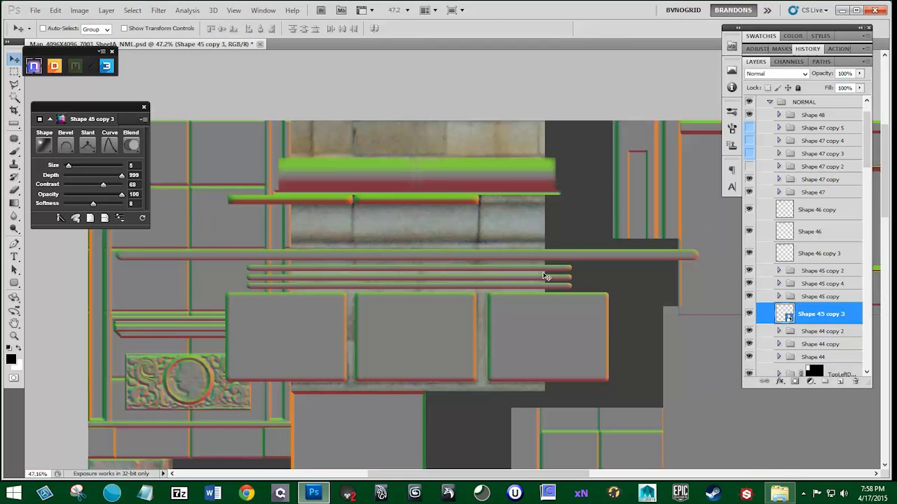
key(Return)
- Rasterize the long strip, select its middle section with a rectangular marquee, and stretch that section's height to about 136%
key(m)
drag(273, 230, 439, 263)
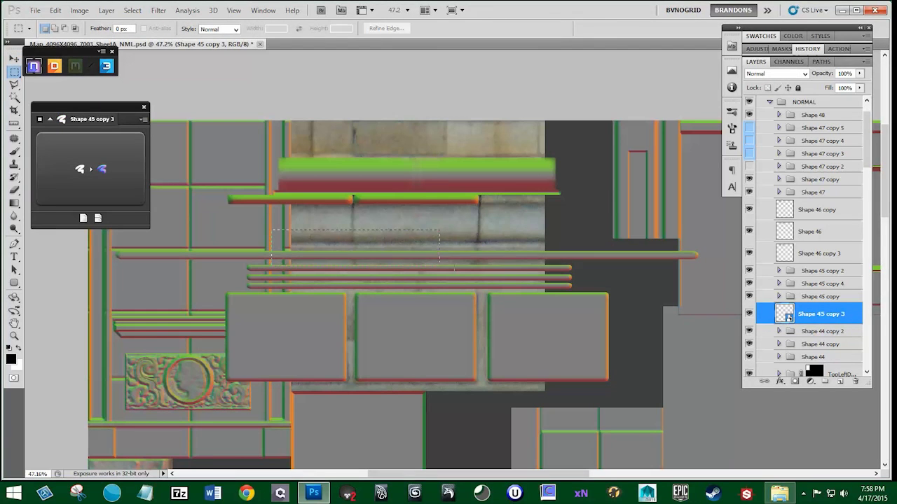
right_click(812, 314)
click(803, 132)
key(ctrl+t)
drag(424, 231, 428, 222)
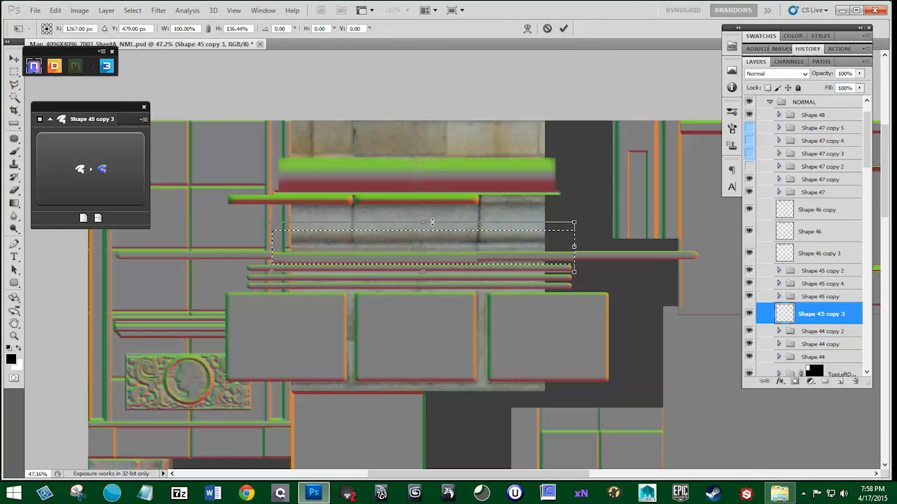
key(Return)
key(v)
drag(463, 271, 463, 267)
key(ctrl+d)
- Toggle the stretched strip's visibility to compare it with the stone photo beneath
ctrl+click(764, 315)
click(750, 315)
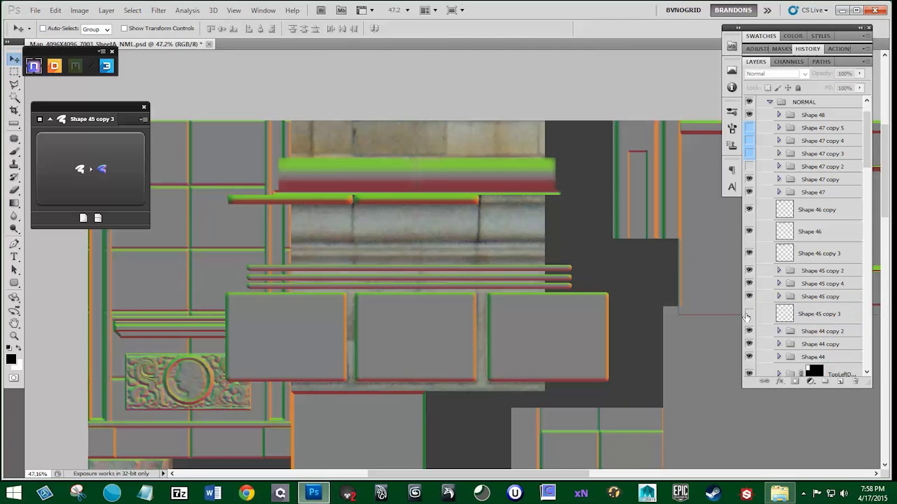
click(750, 315)
click(750, 315)
click(750, 314)
click(432, 250)
click(450, 193)
- Load the long strip's outline as a selection and reduce its height to about 79%
ctrl+click(784, 314)
click(479, 250)
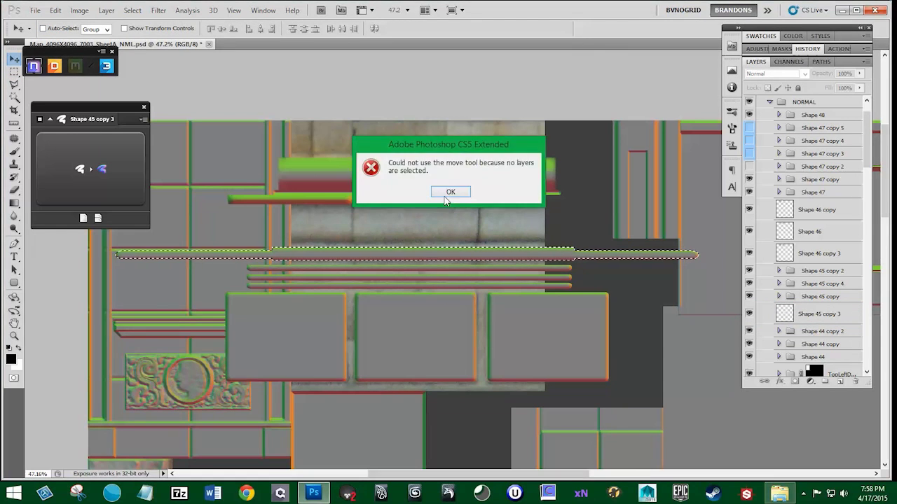
click(448, 194)
click(821, 314)
key(ctrl+t)
drag(414, 246, 415, 249)
key(Return)
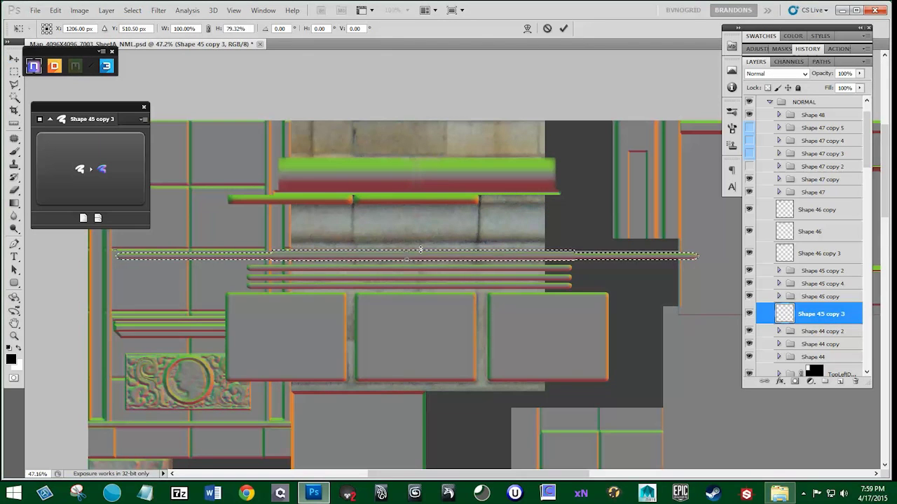
- Duplicate the long strip layer in place and merge the copy with the original
click(748, 313)
drag(775, 316, 840, 382)
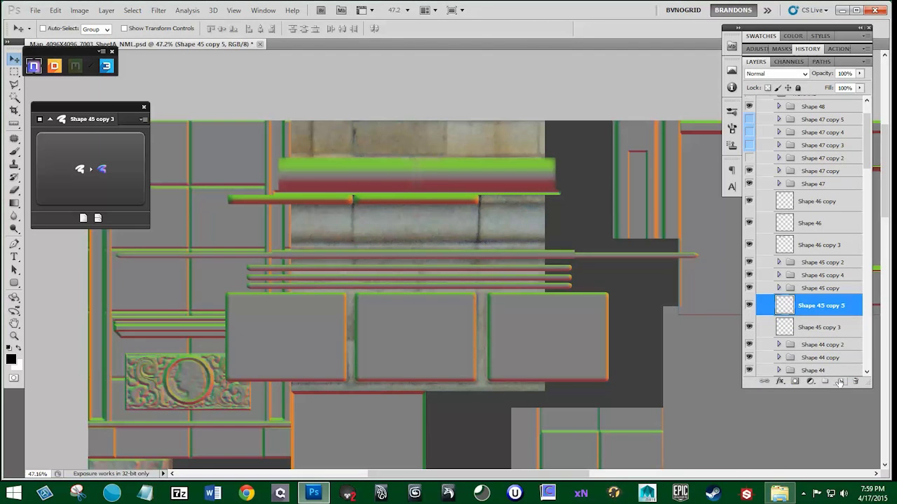
click(748, 307)
shift+click(806, 327)
key(ctrl+e)
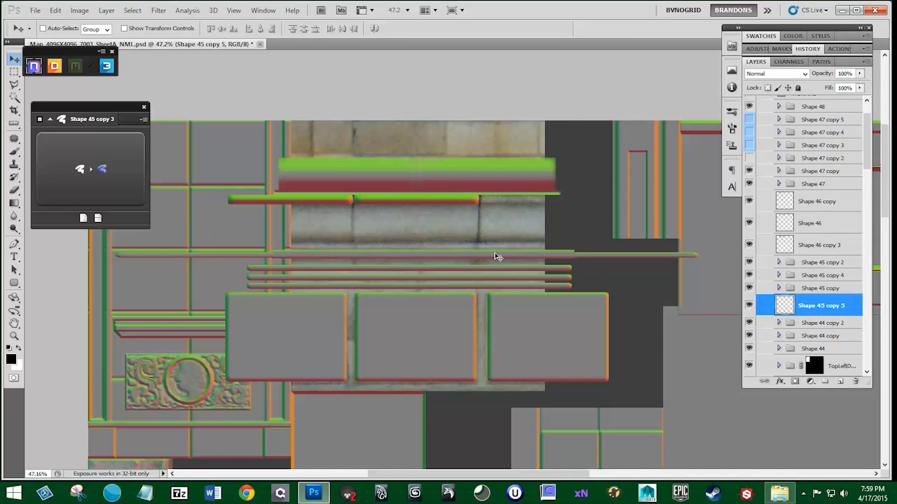
- Copy the merged long strip directly above itself and show the hidden Shape 47 layers again
drag(496, 256, 488, 246)
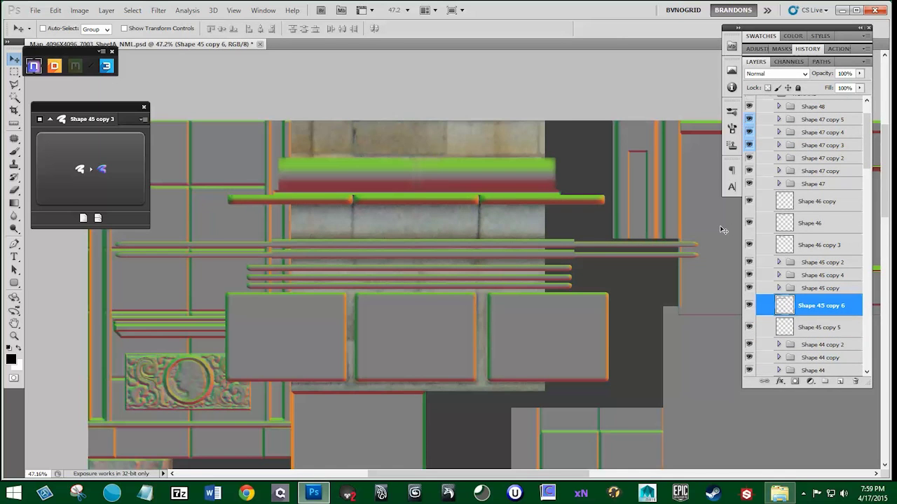
drag(559, 359, 536, 242)
scroll(537, 242, down, 6)
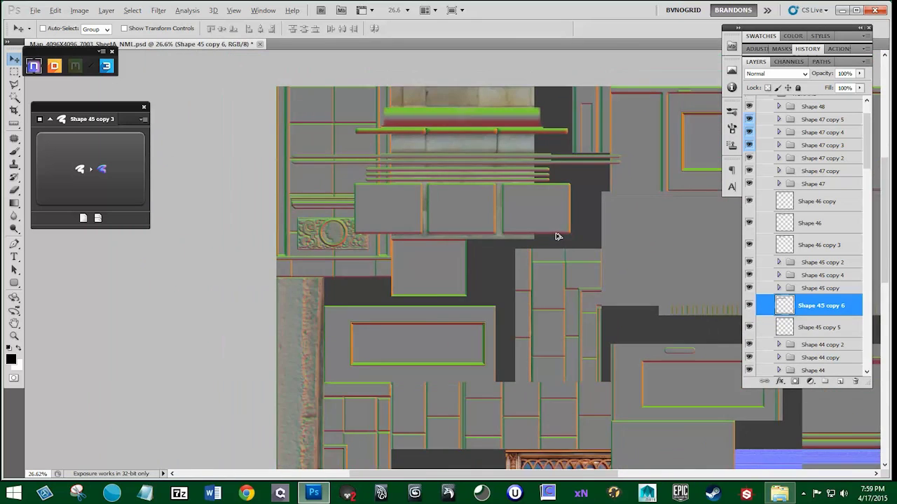
scroll(533, 196, up, 7)
scroll(777, 102, up, 2)
scroll(754, 308, down, 3)
- Set the three thin moulding strips to 50% opacity and duplicate them in place
click(749, 333)
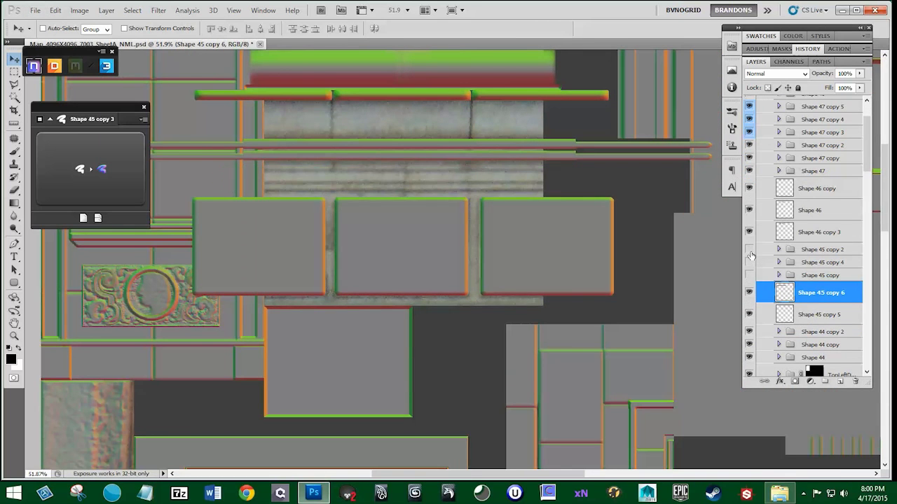
click(820, 275)
key(alt+bracketright)
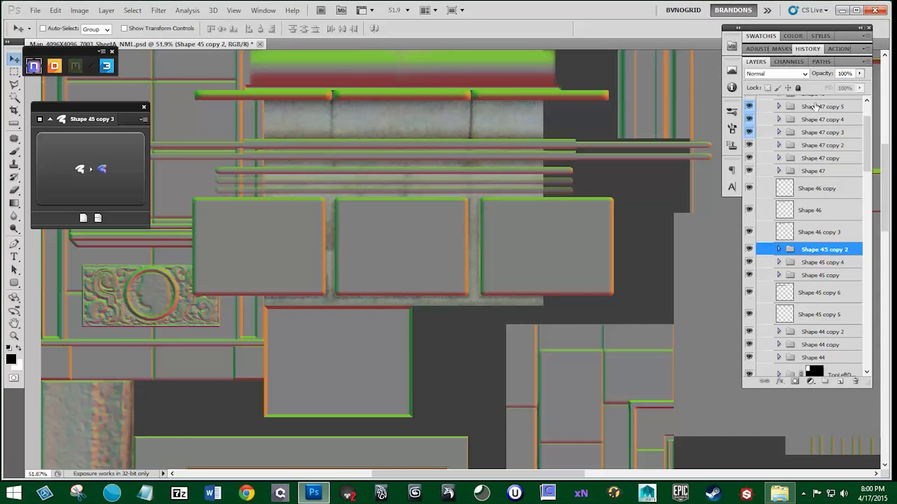
key(5)
shift+click(821, 276)
drag(821, 276, 839, 384)
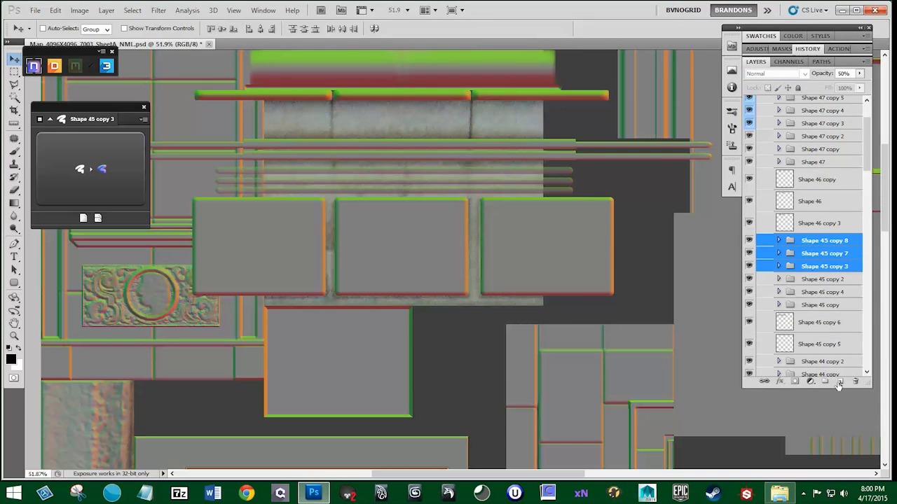
drag(659, 150, 663, 208)
drag(564, 261, 536, 148)
scroll(535, 149, down, 1)
drag(867, 158, 867, 155)
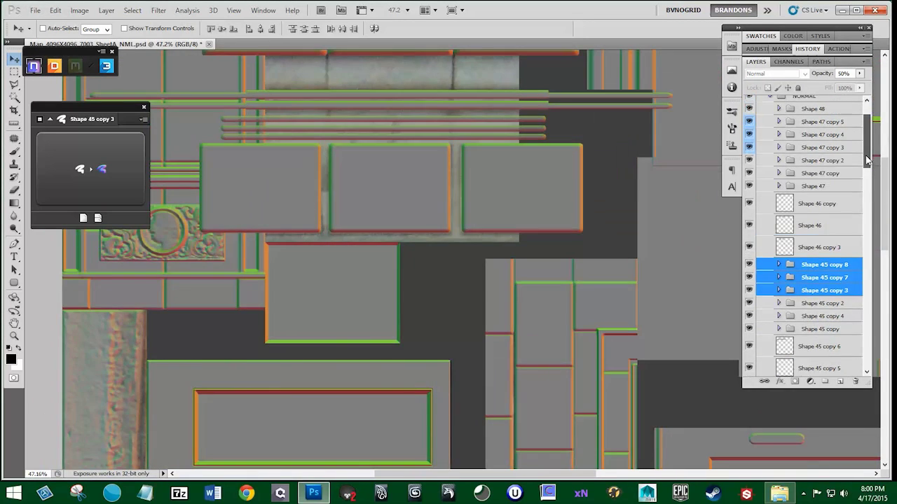
drag(867, 156, 866, 245)
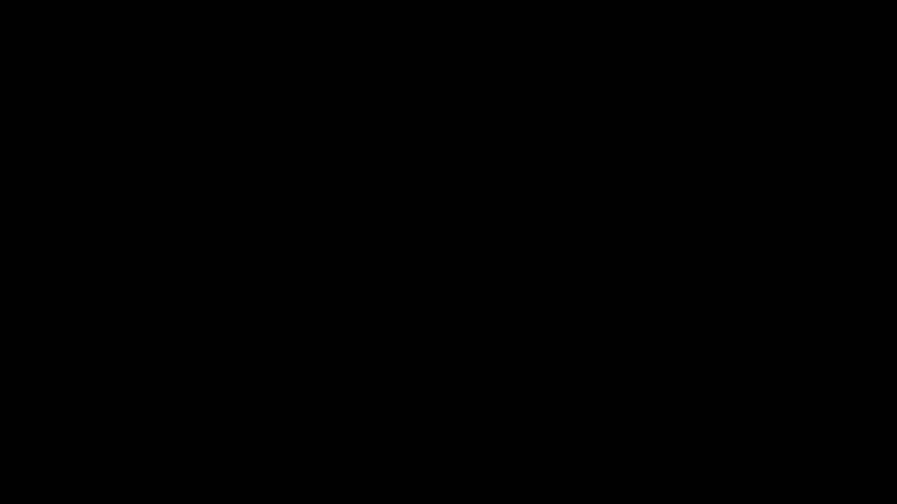